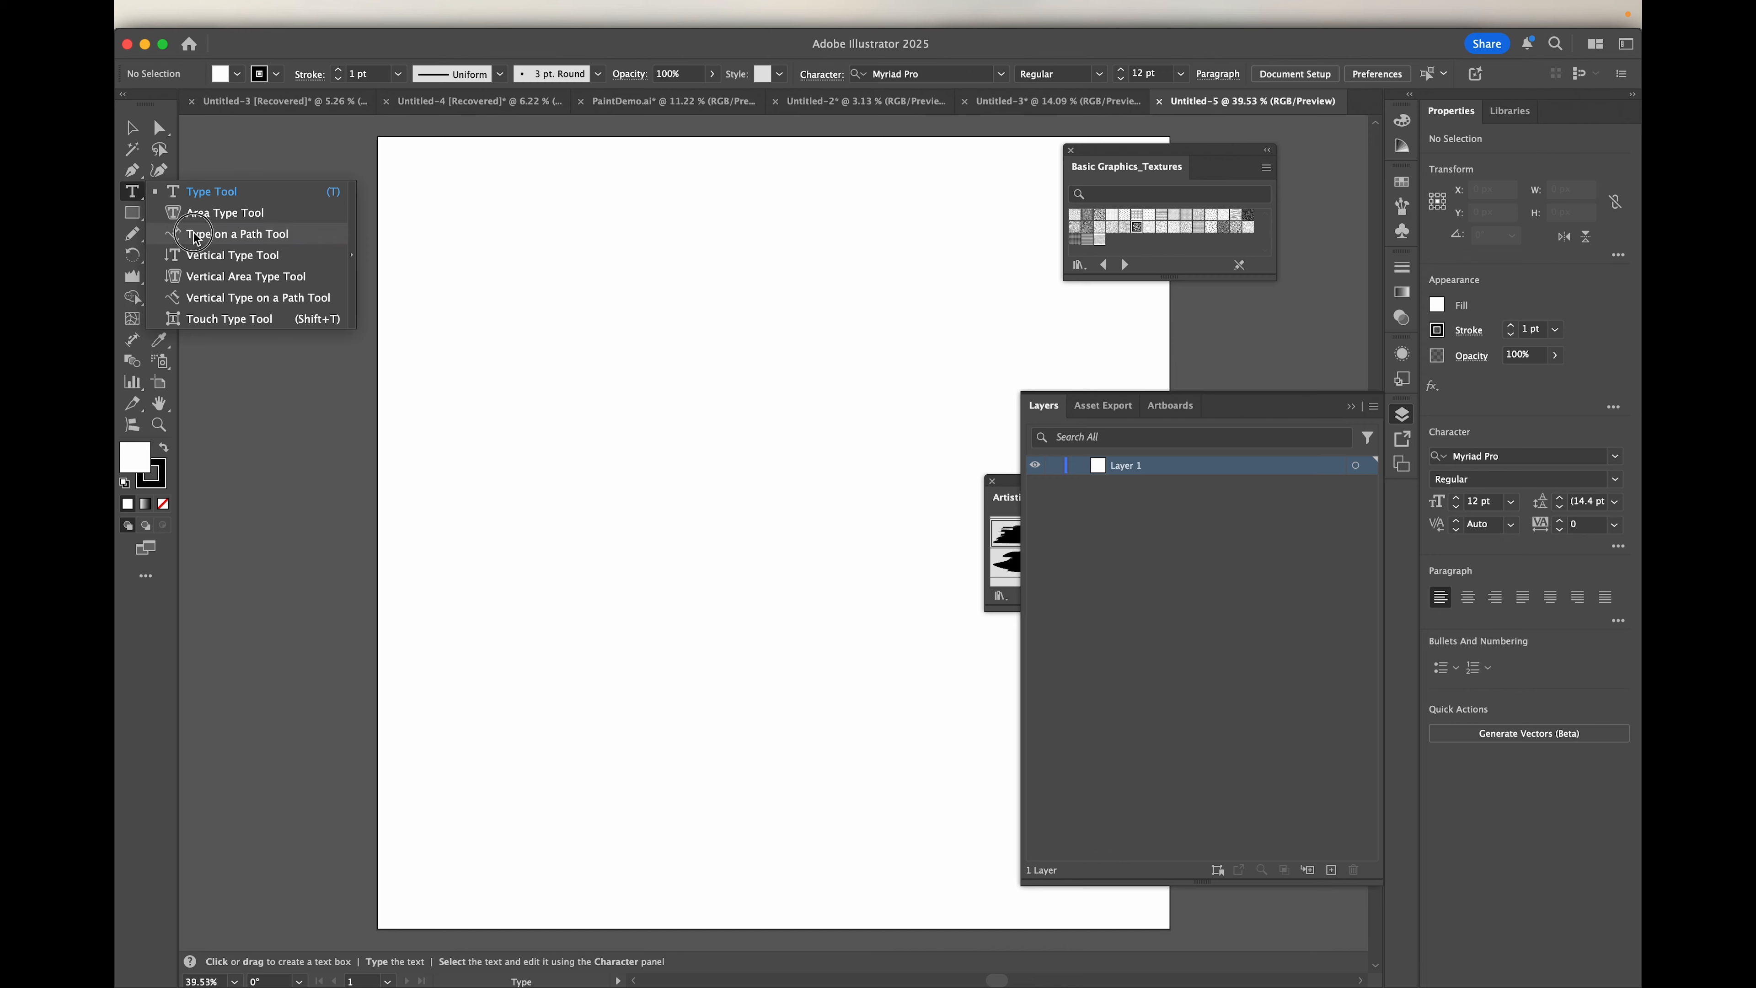
Step: Place point text with the Type tool in the upper part of the blank artboard
{"action": "left_click", "coordinate": [170, 193]}
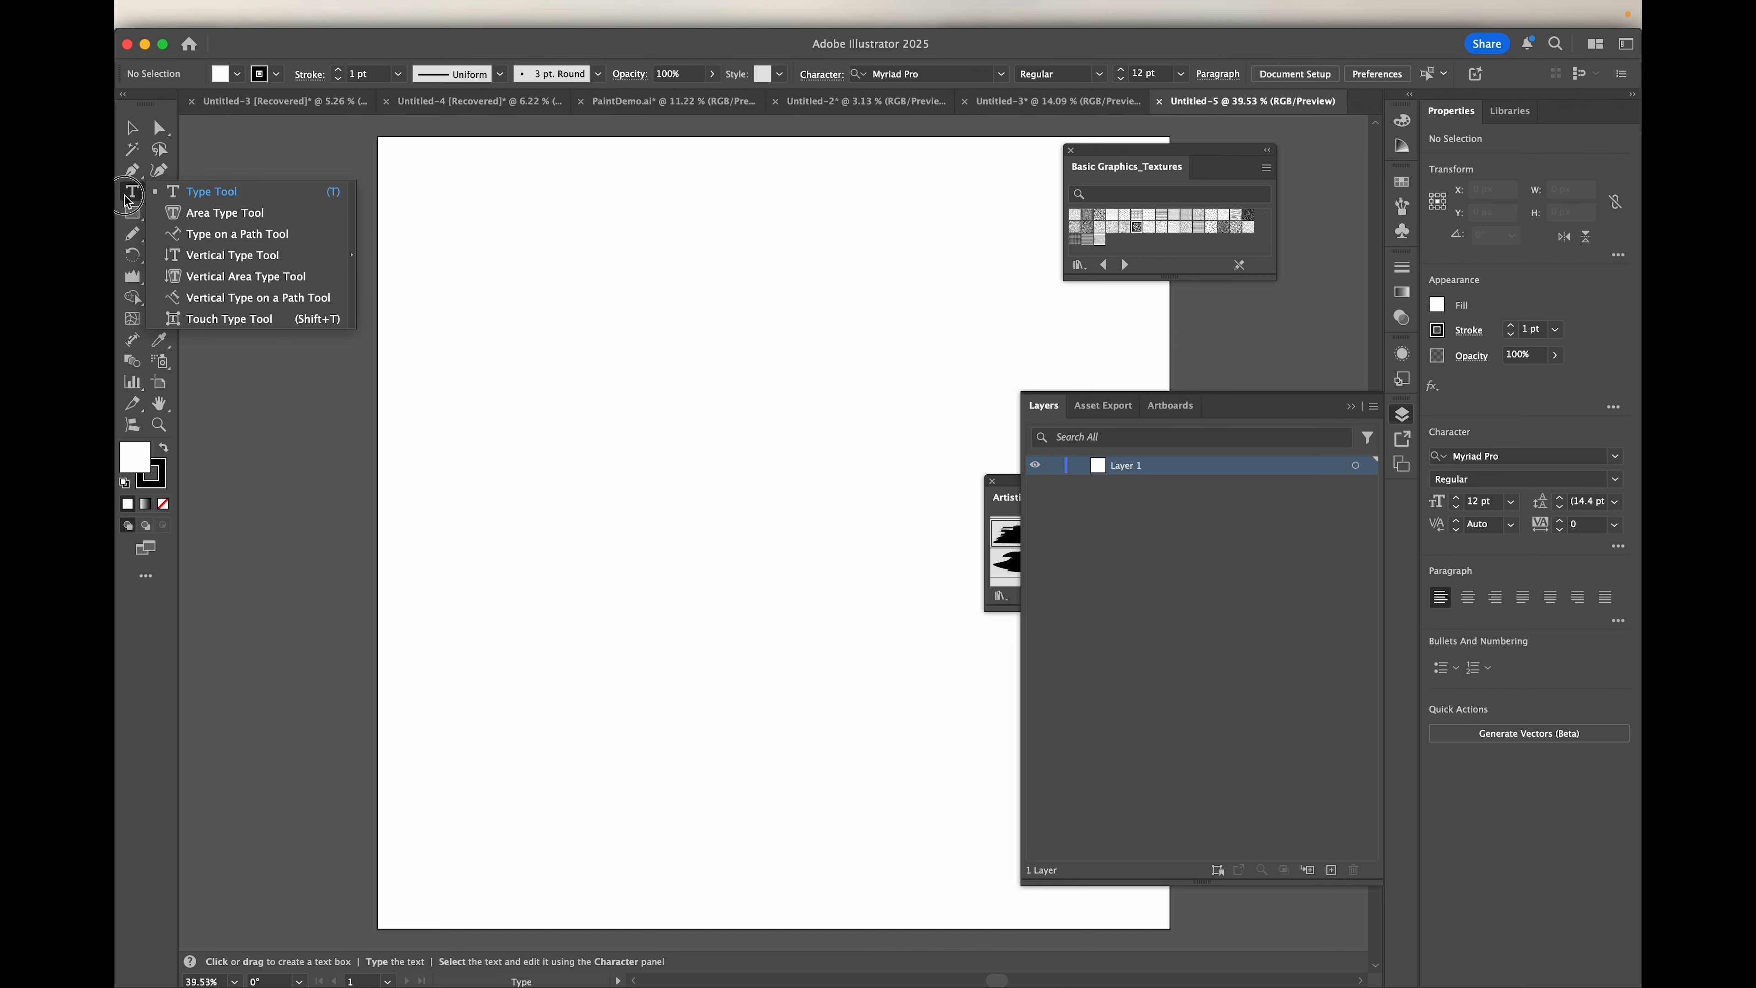
{"action": "left_click", "coordinate": [210, 194]}
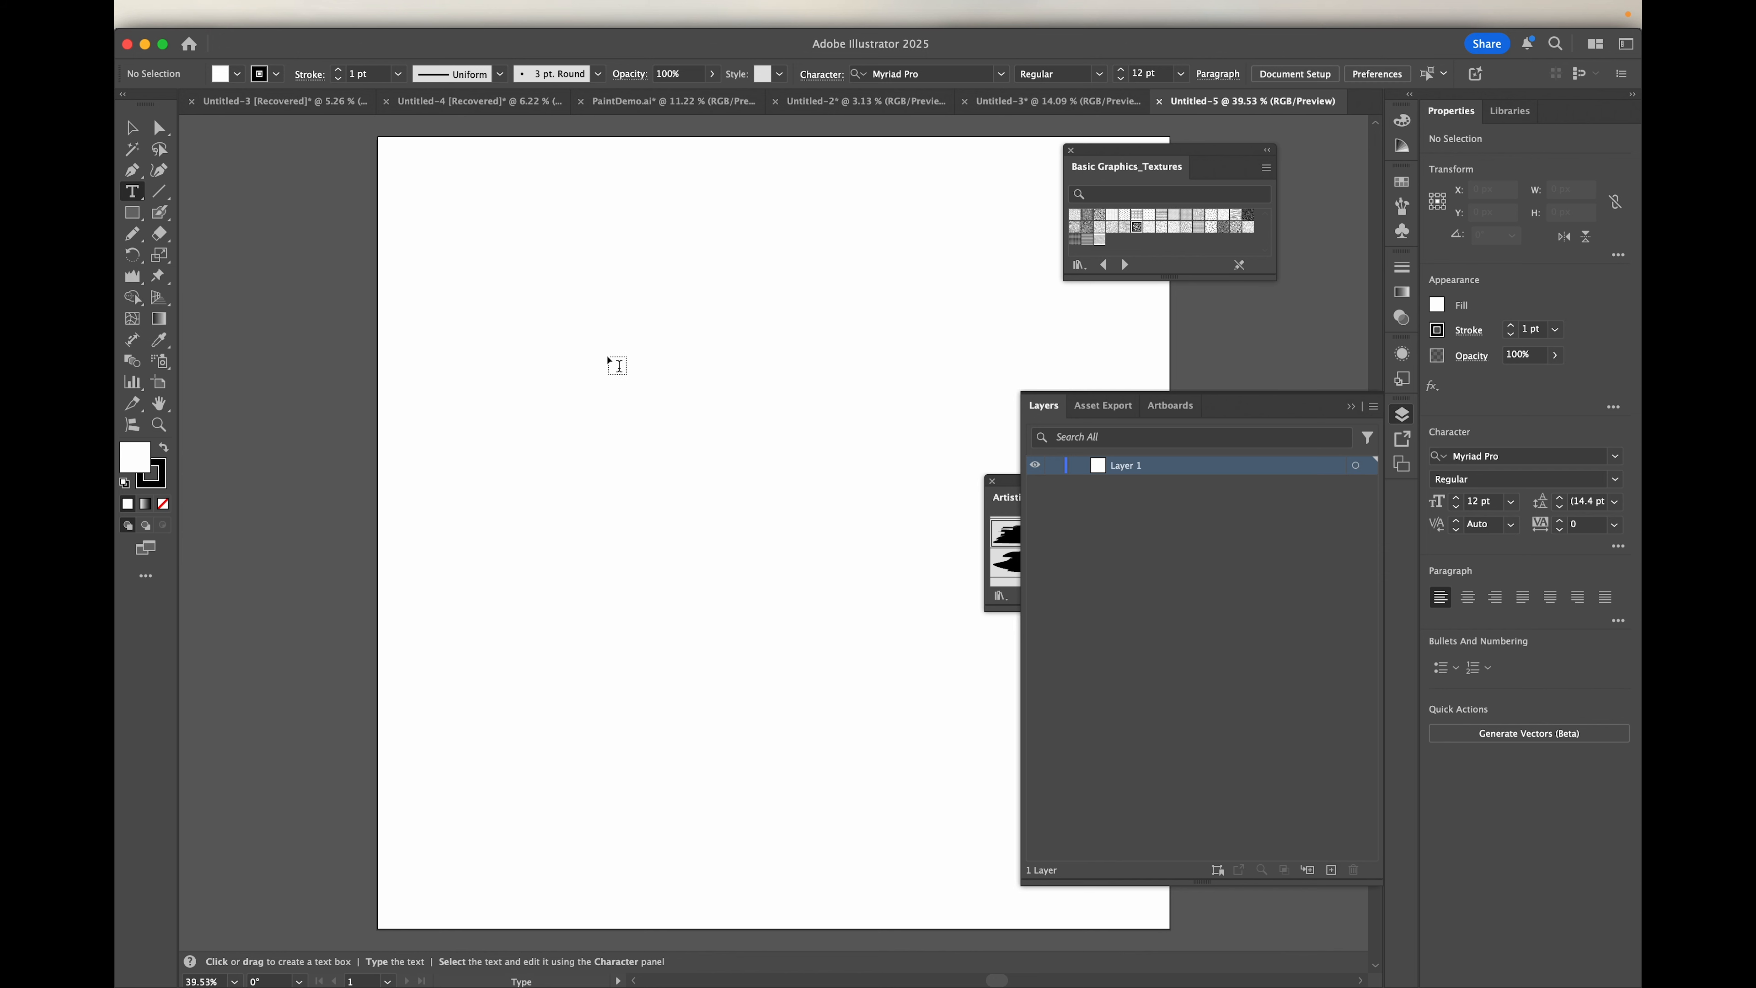
{"action": "left_click", "coordinate": [566, 344]}
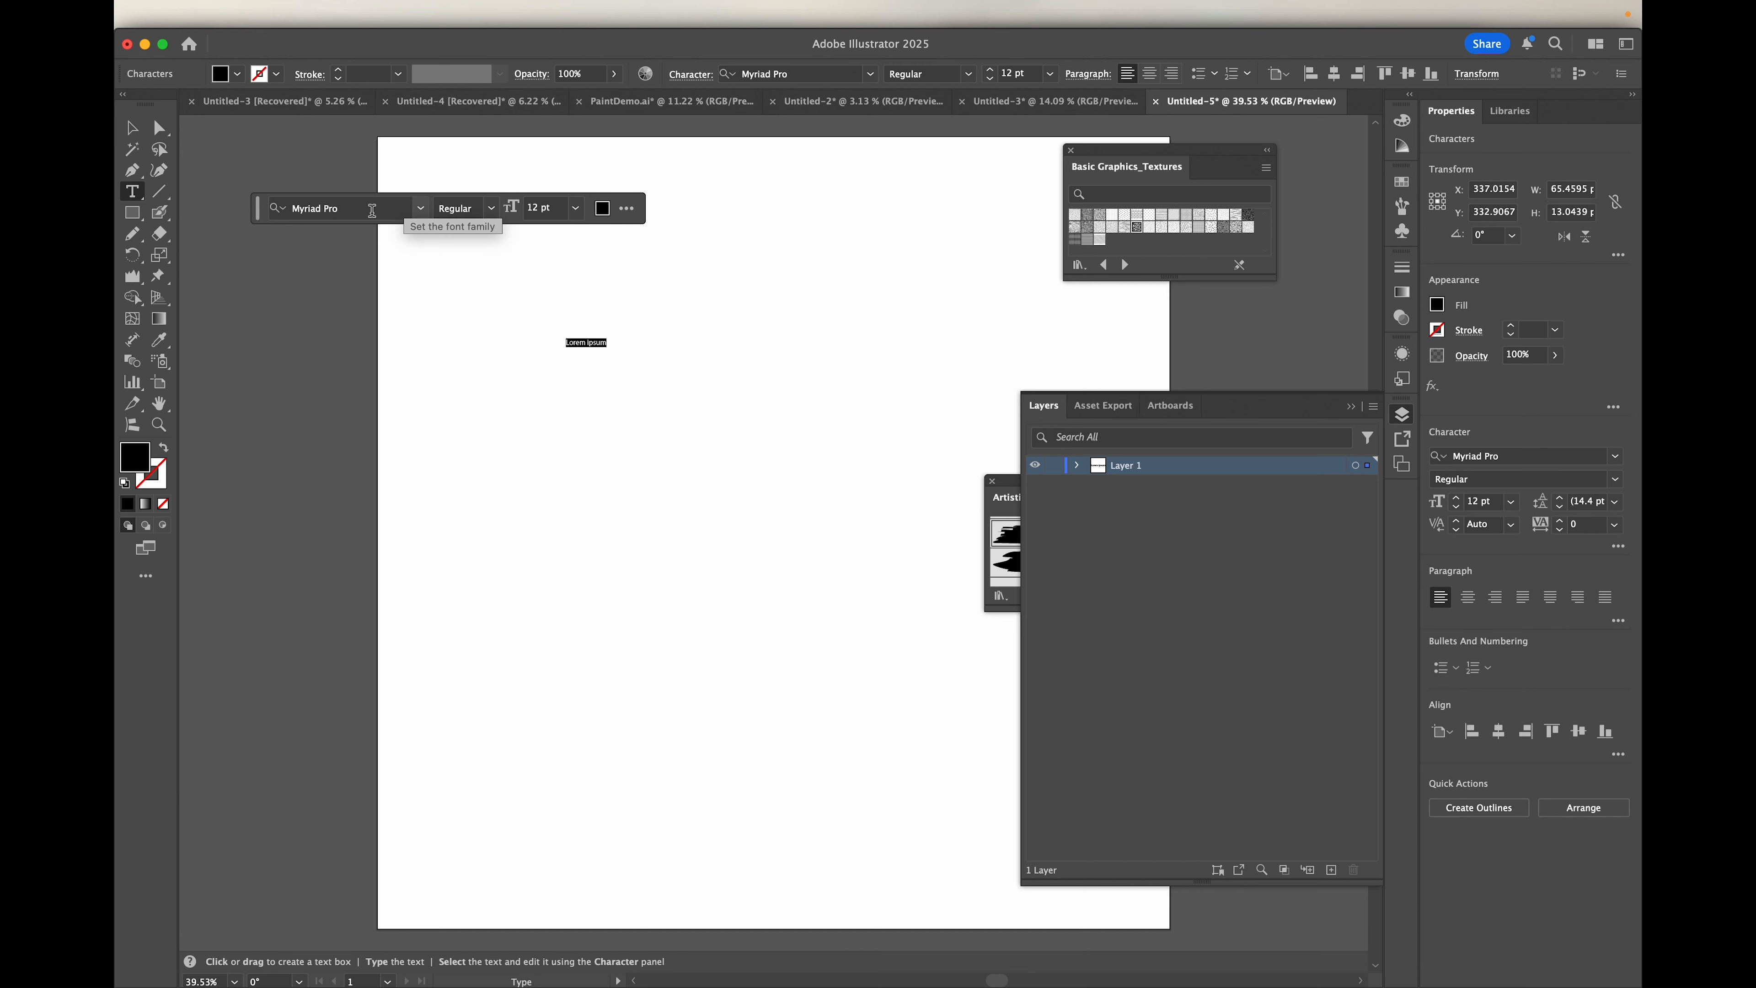
Step: Look through the font style and font family choices available for the placeholder text
{"action": "left_click", "coordinate": [491, 208]}
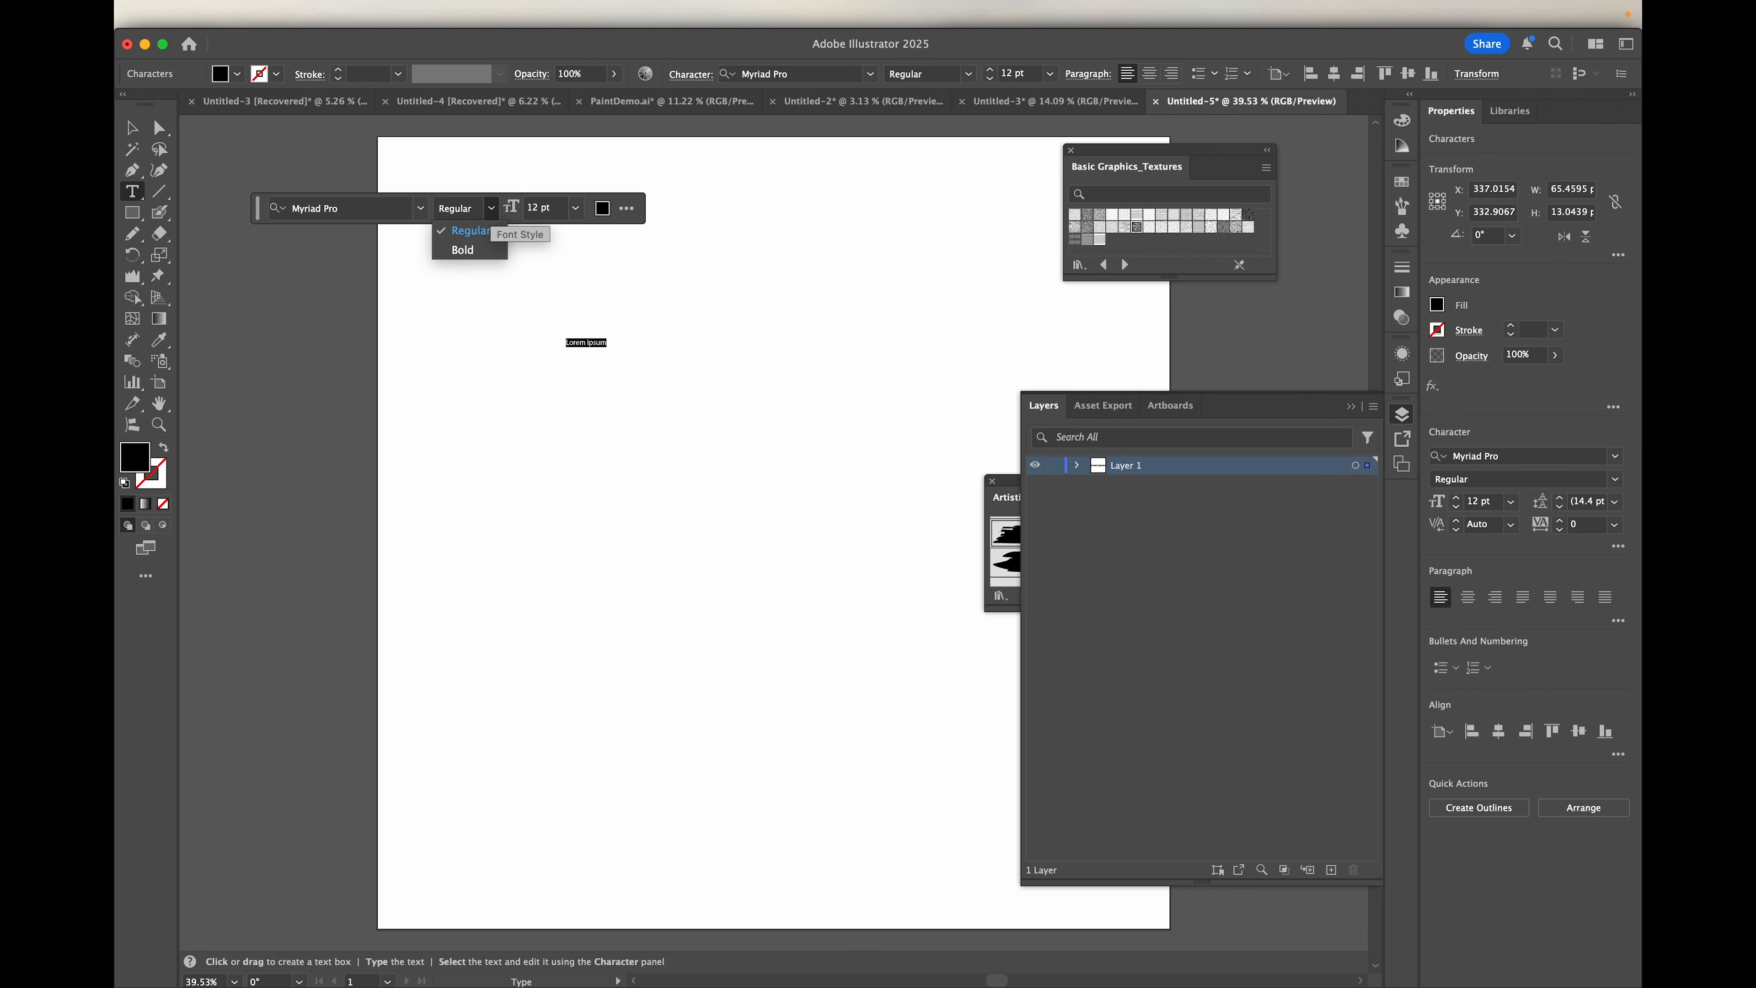
{"action": "left_click", "coordinate": [492, 210]}
{"action": "left_click", "coordinate": [420, 208]}
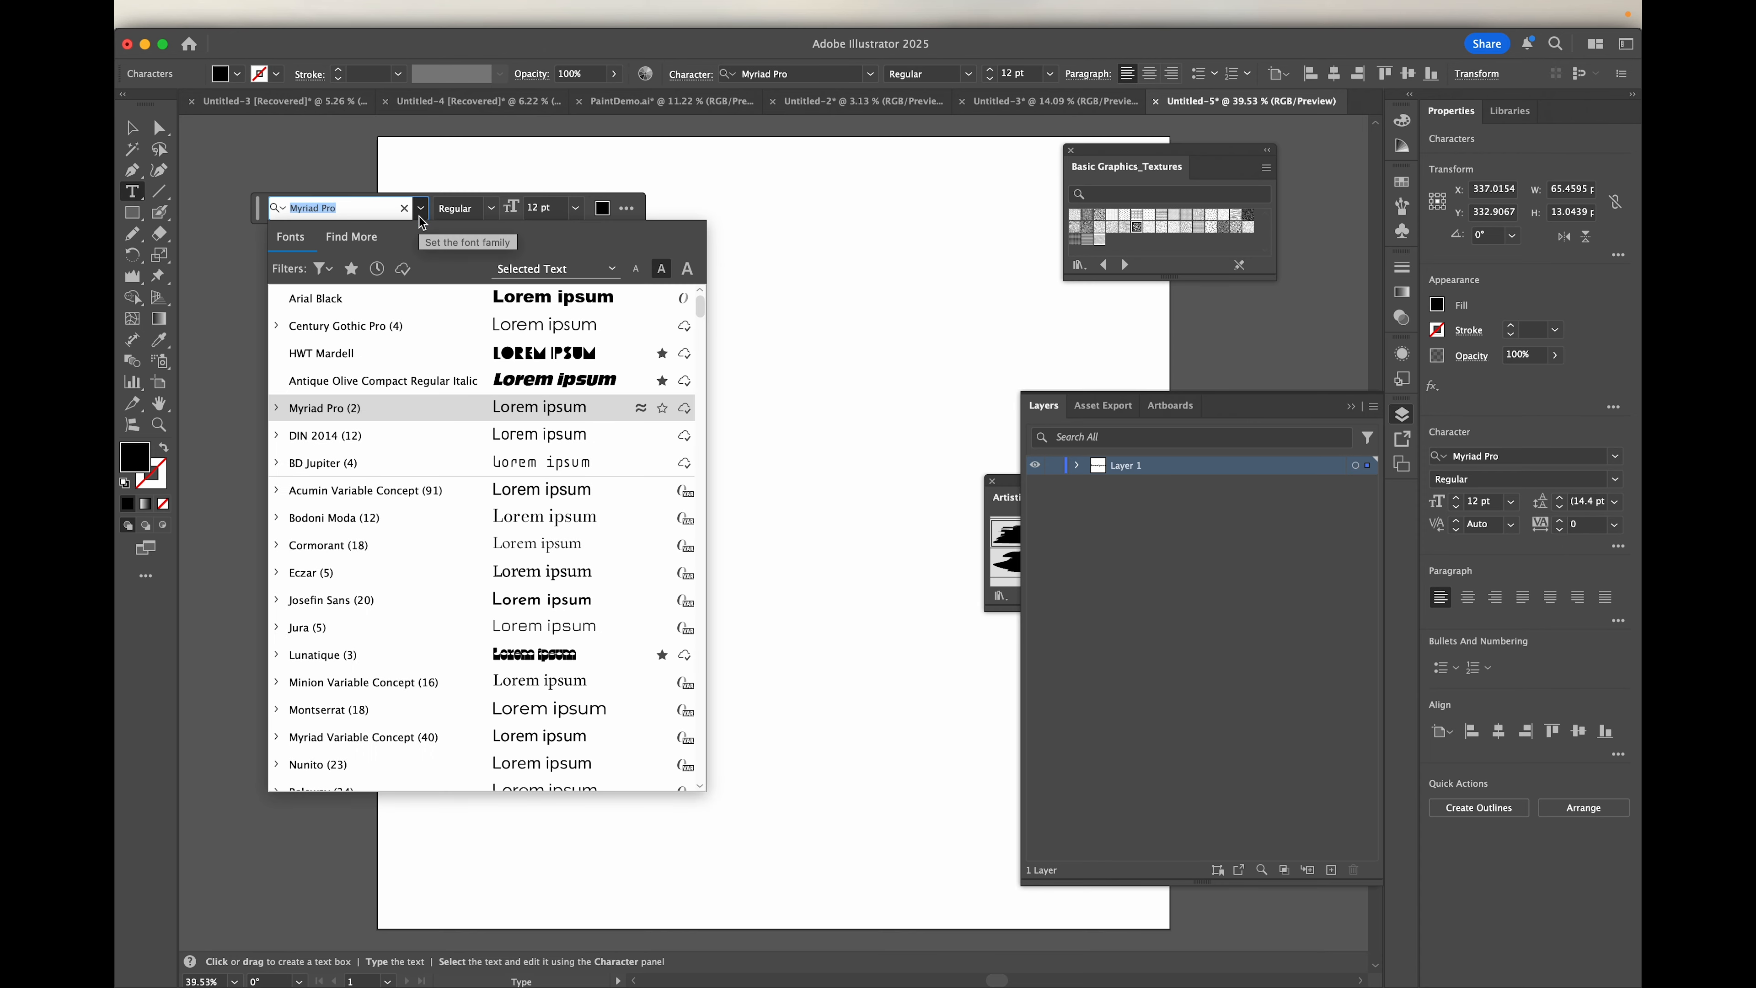
{"action": "left_click", "coordinate": [377, 204]}
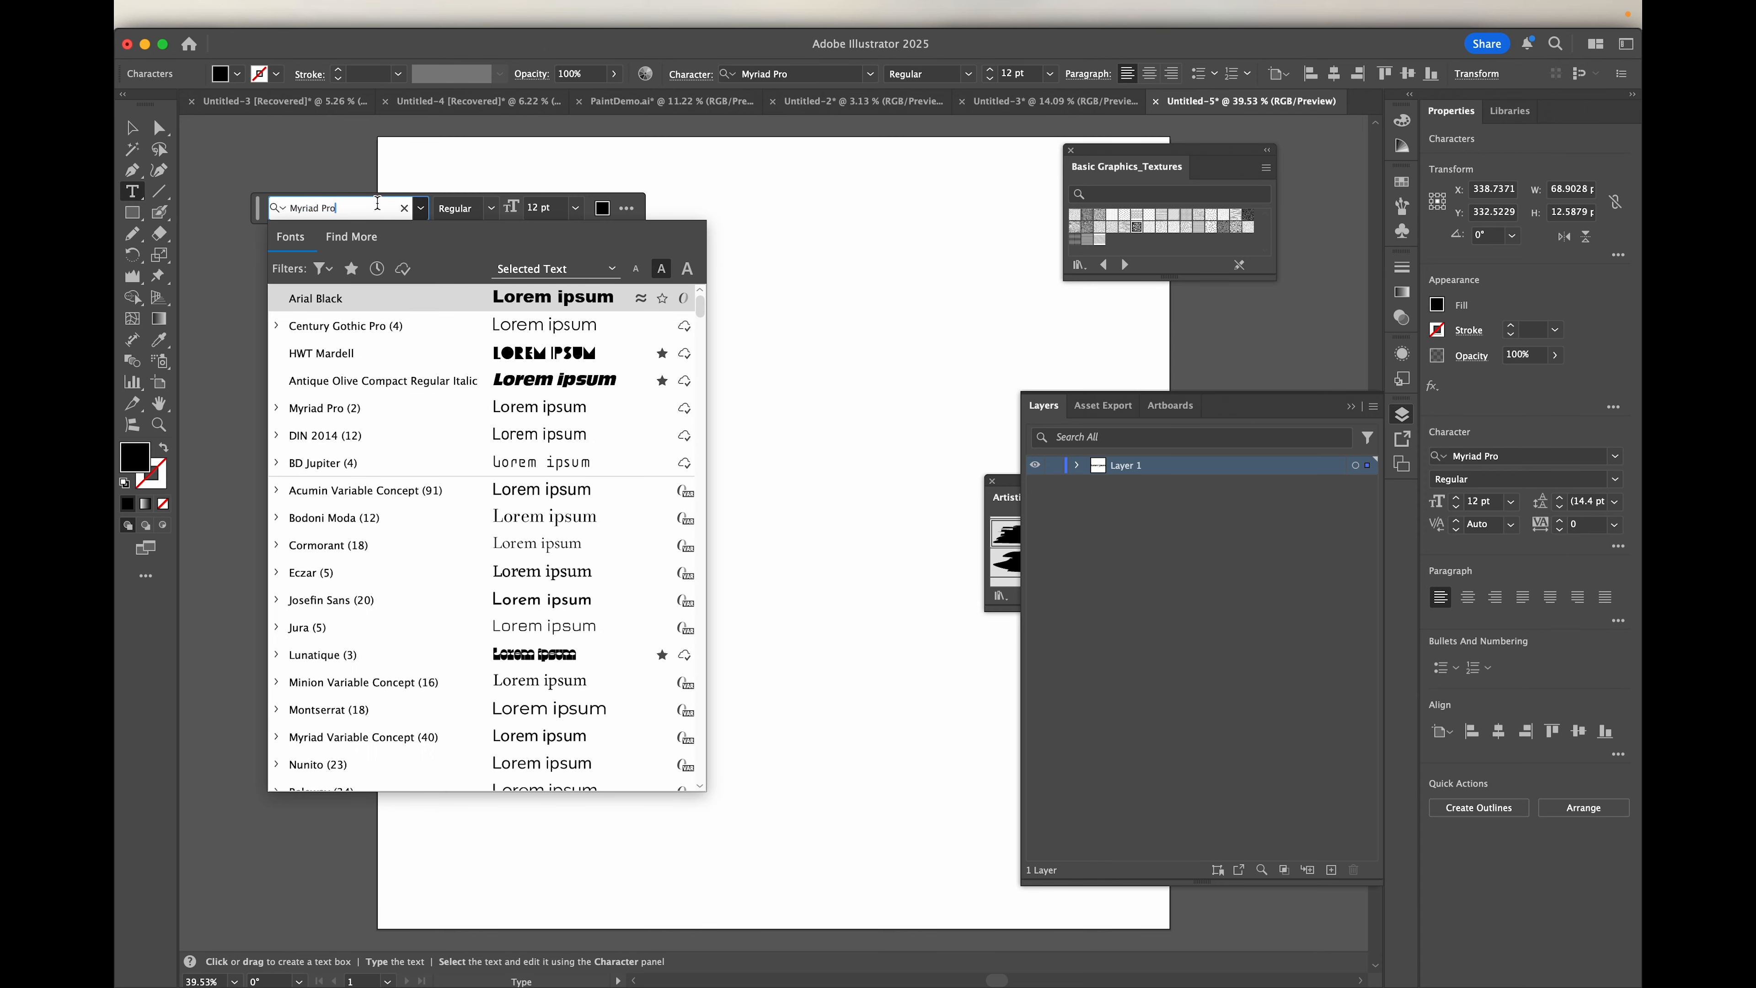
{"action": "left_click", "coordinate": [455, 208]}
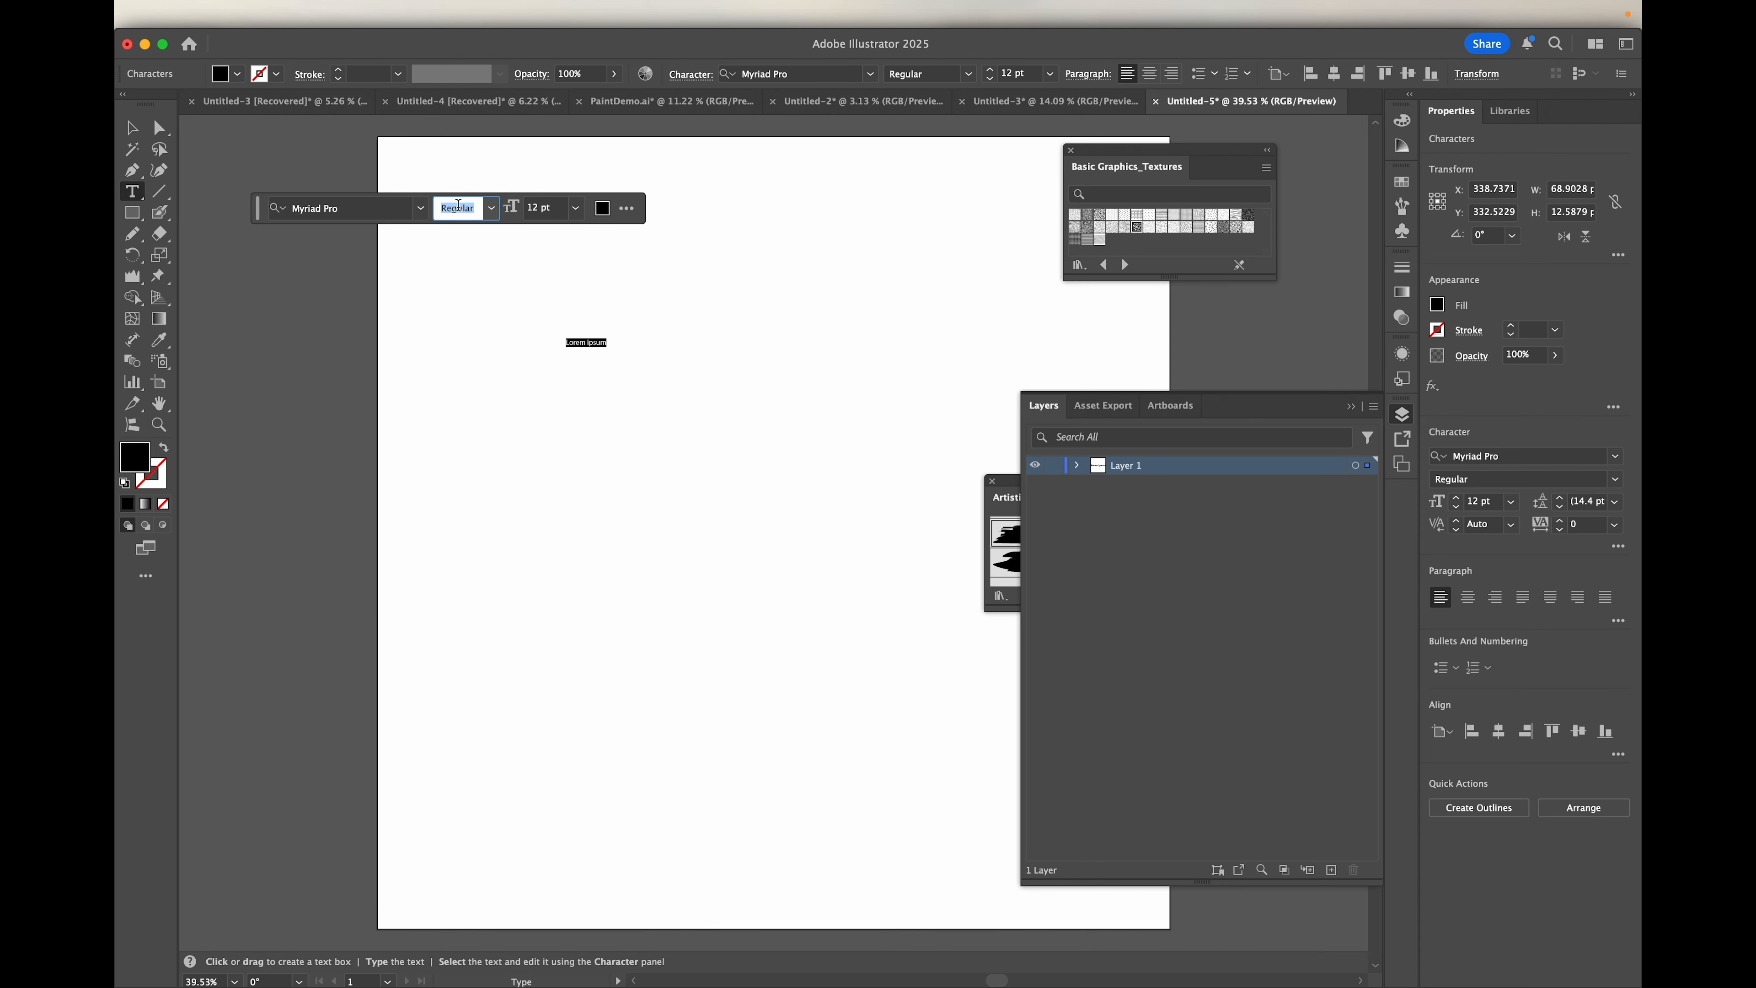
{"action": "left_click", "coordinate": [492, 209]}
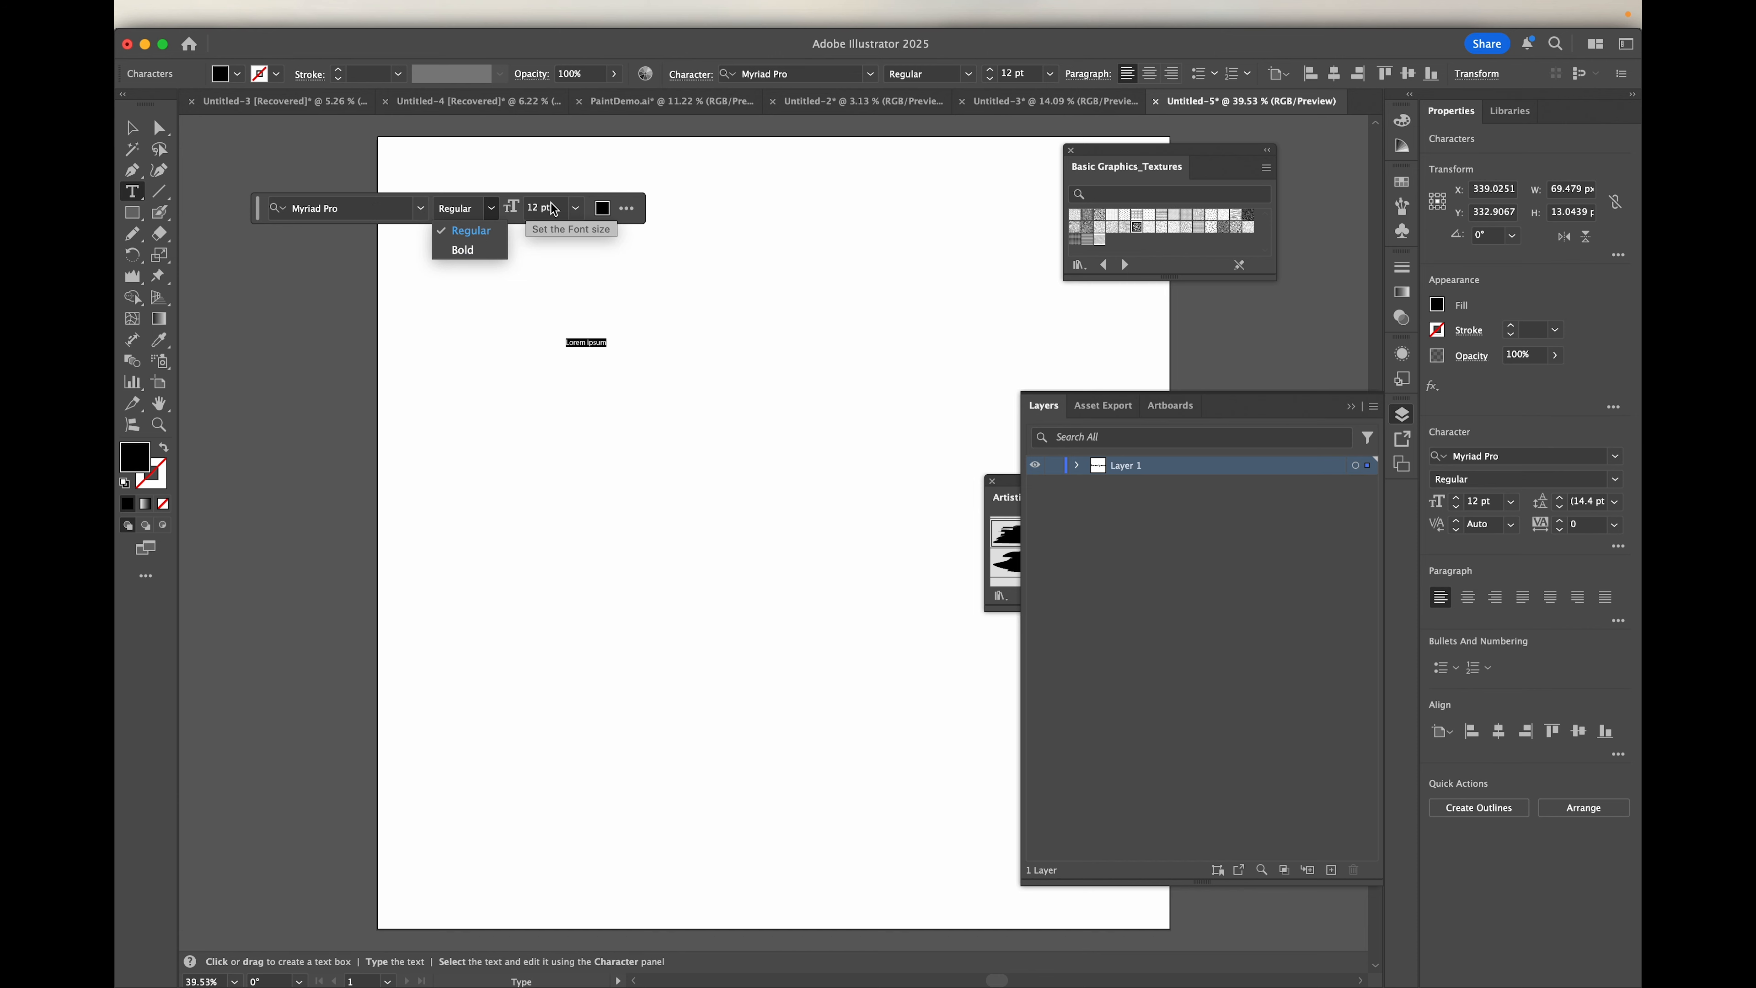
Step: Enlarge the placeholder text, trying 72 pt before setting the font size to 200 pt
{"action": "left_click", "coordinate": [576, 207]}
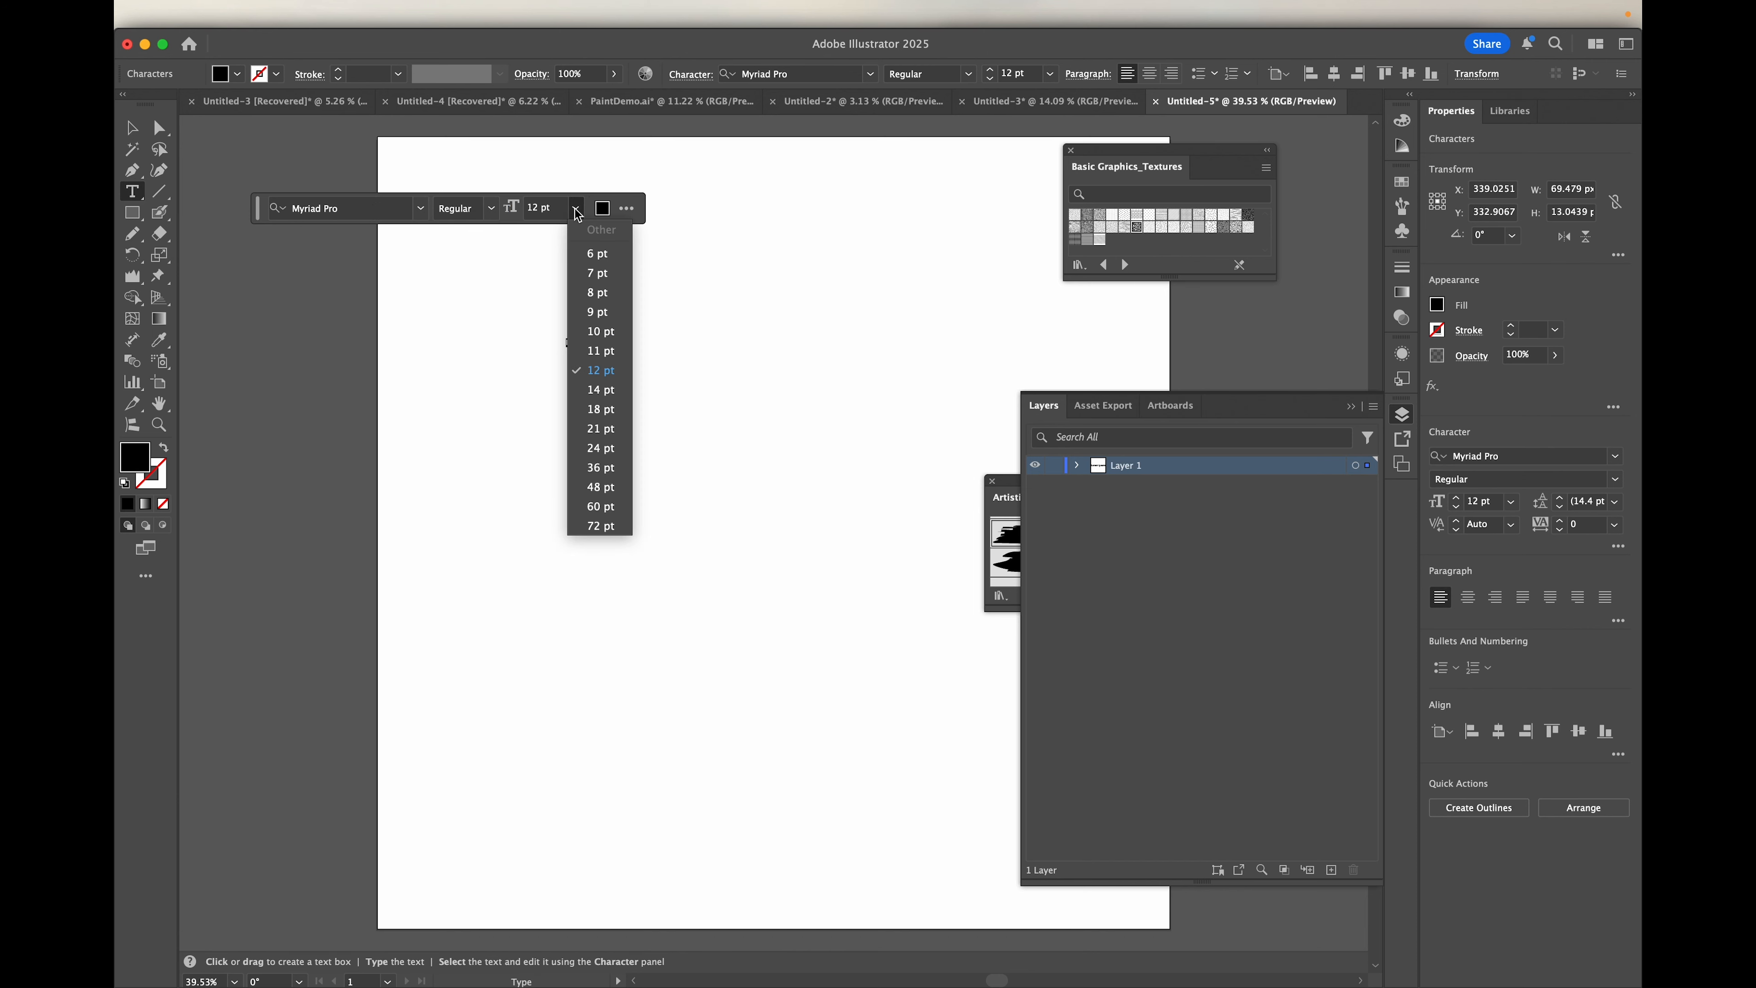
{"action": "left_click", "coordinate": [608, 529]}
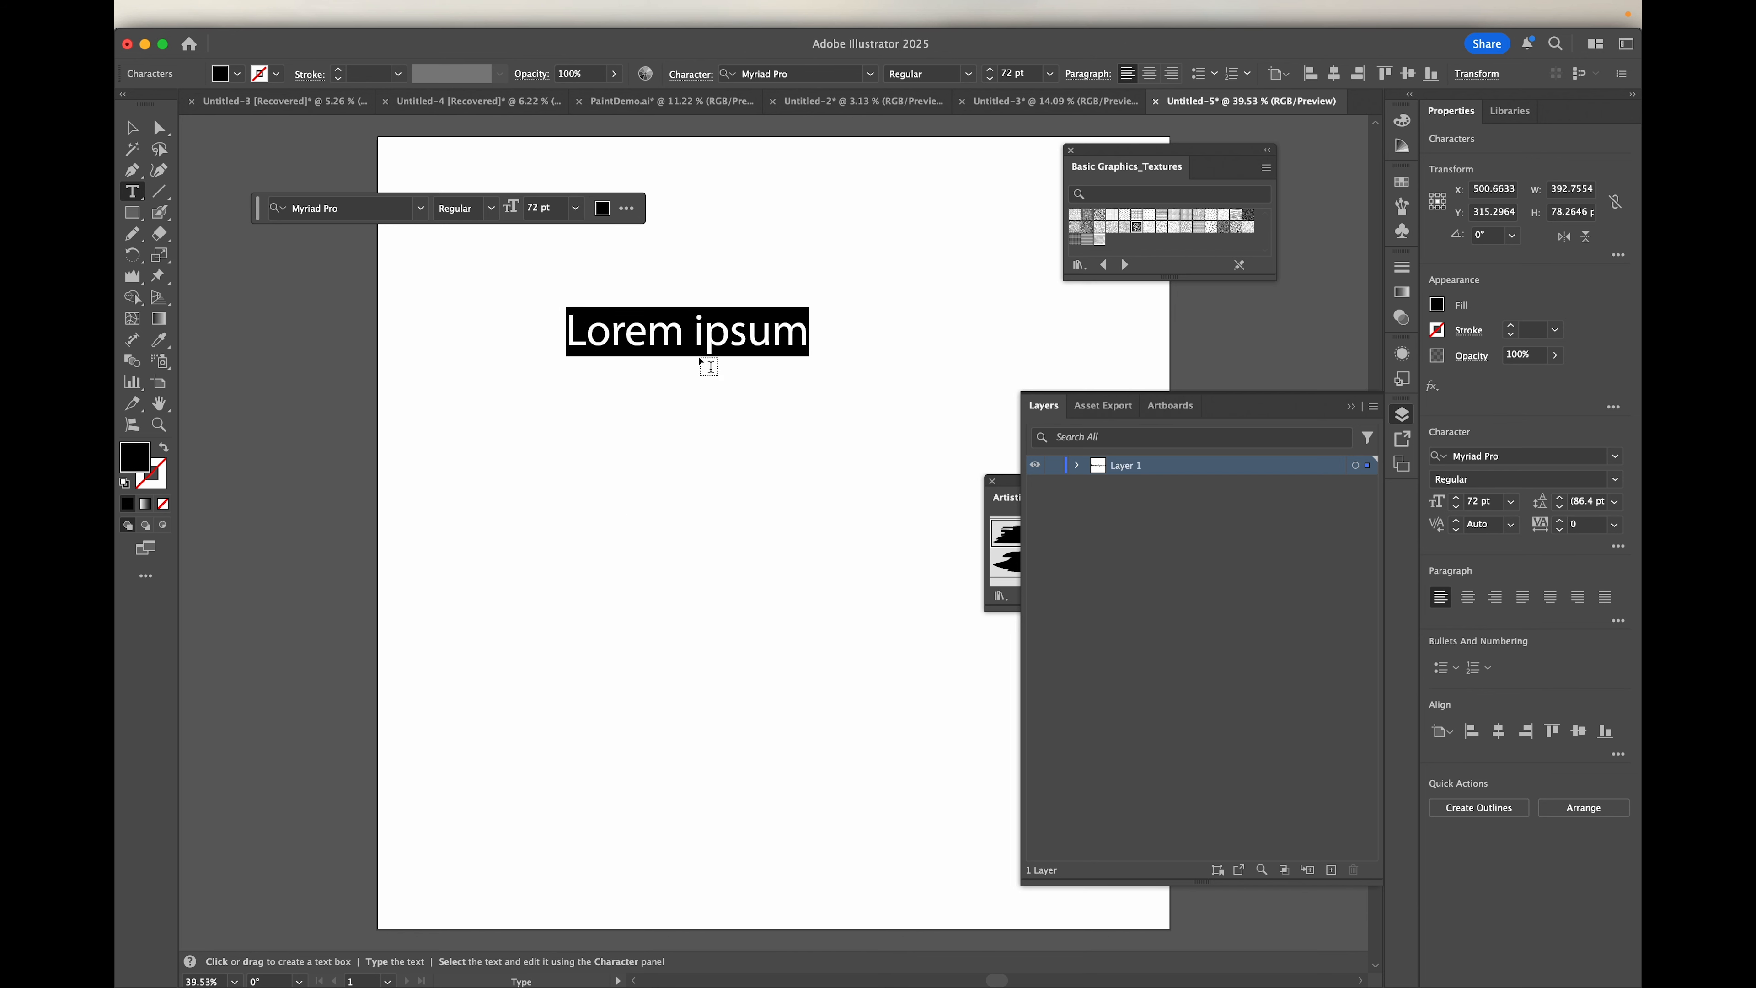
{"action": "left_click", "coordinate": [550, 207]}
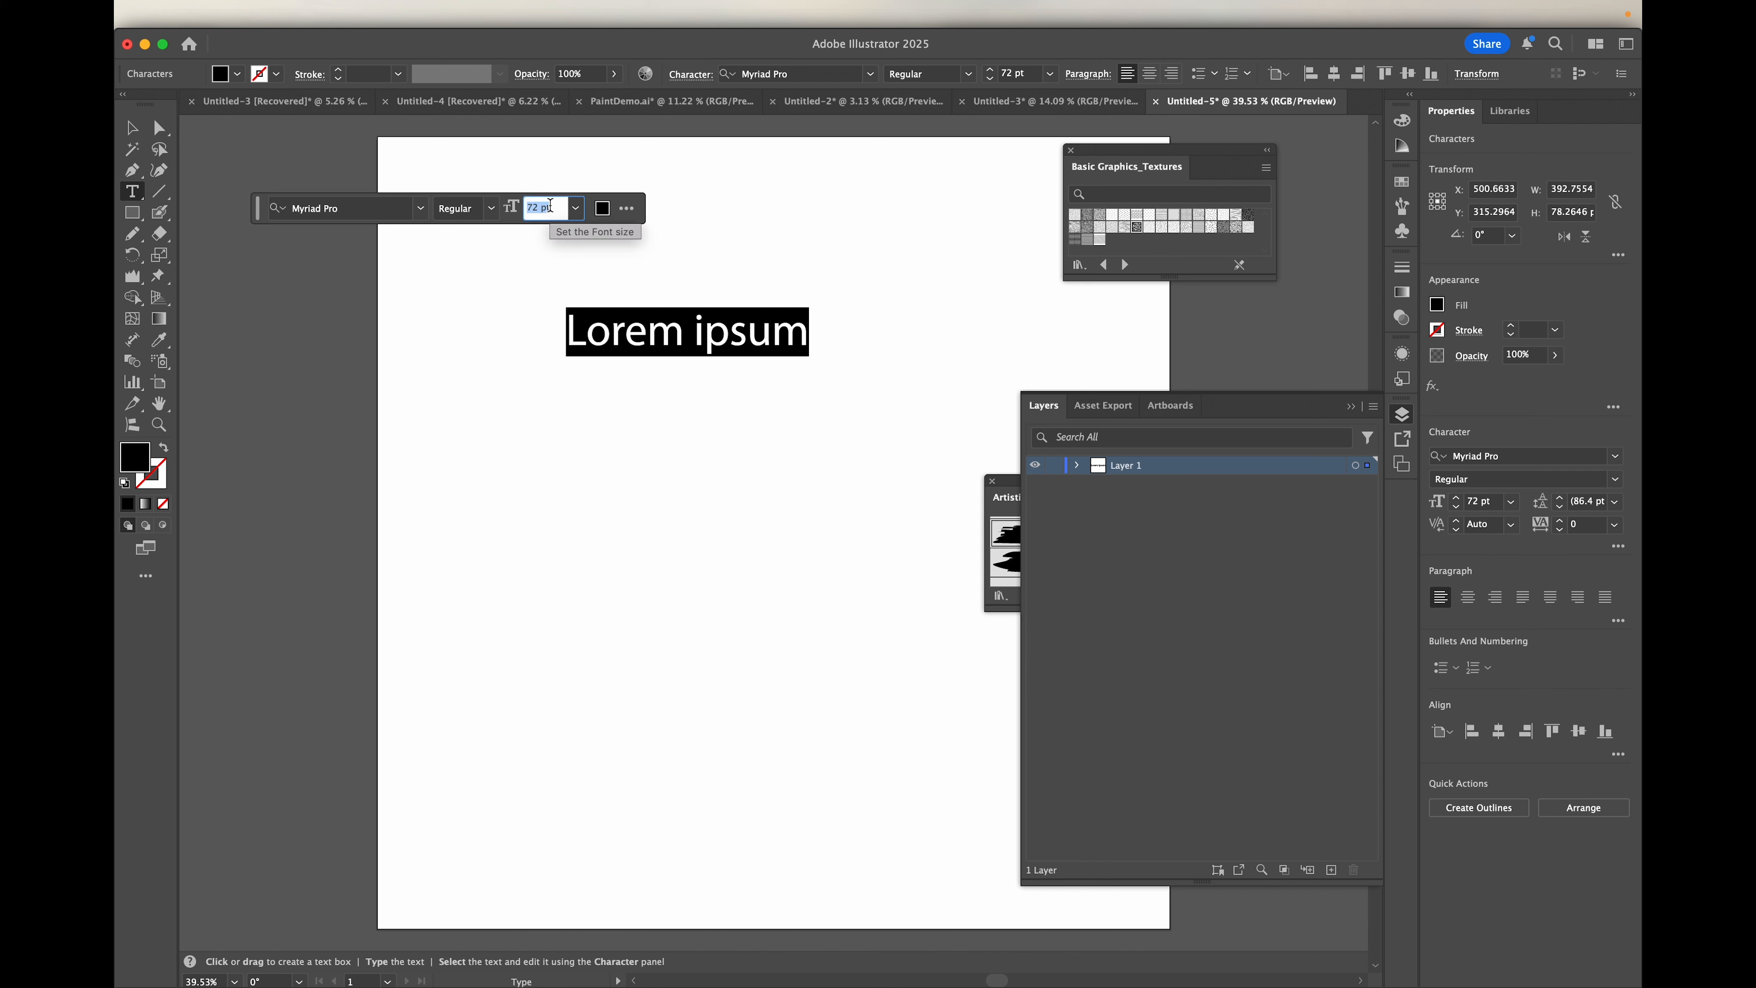
{"action": "type", "text": "200"}
{"action": "key", "text": "Return"}
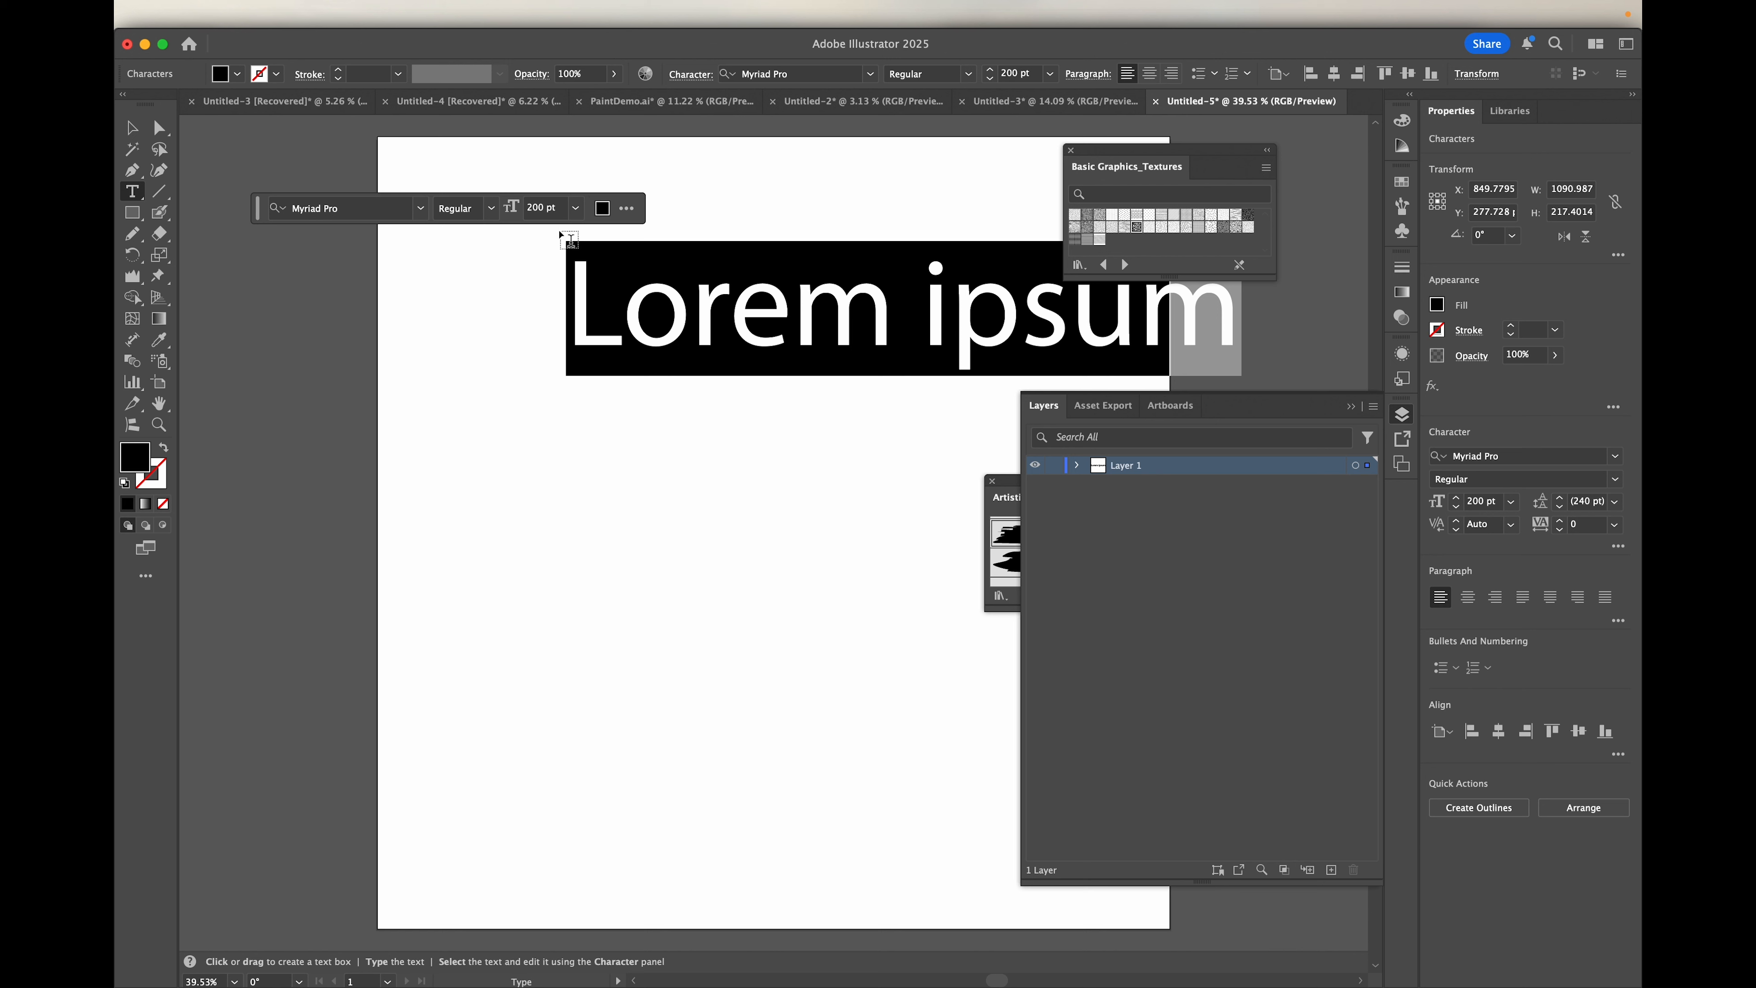
Step: Recolor the placeholder text, trying a red fill before settling on magenta, and deselect the characters
{"action": "left_click", "coordinate": [602, 211]}
{"action": "left_click", "coordinate": [654, 280]}
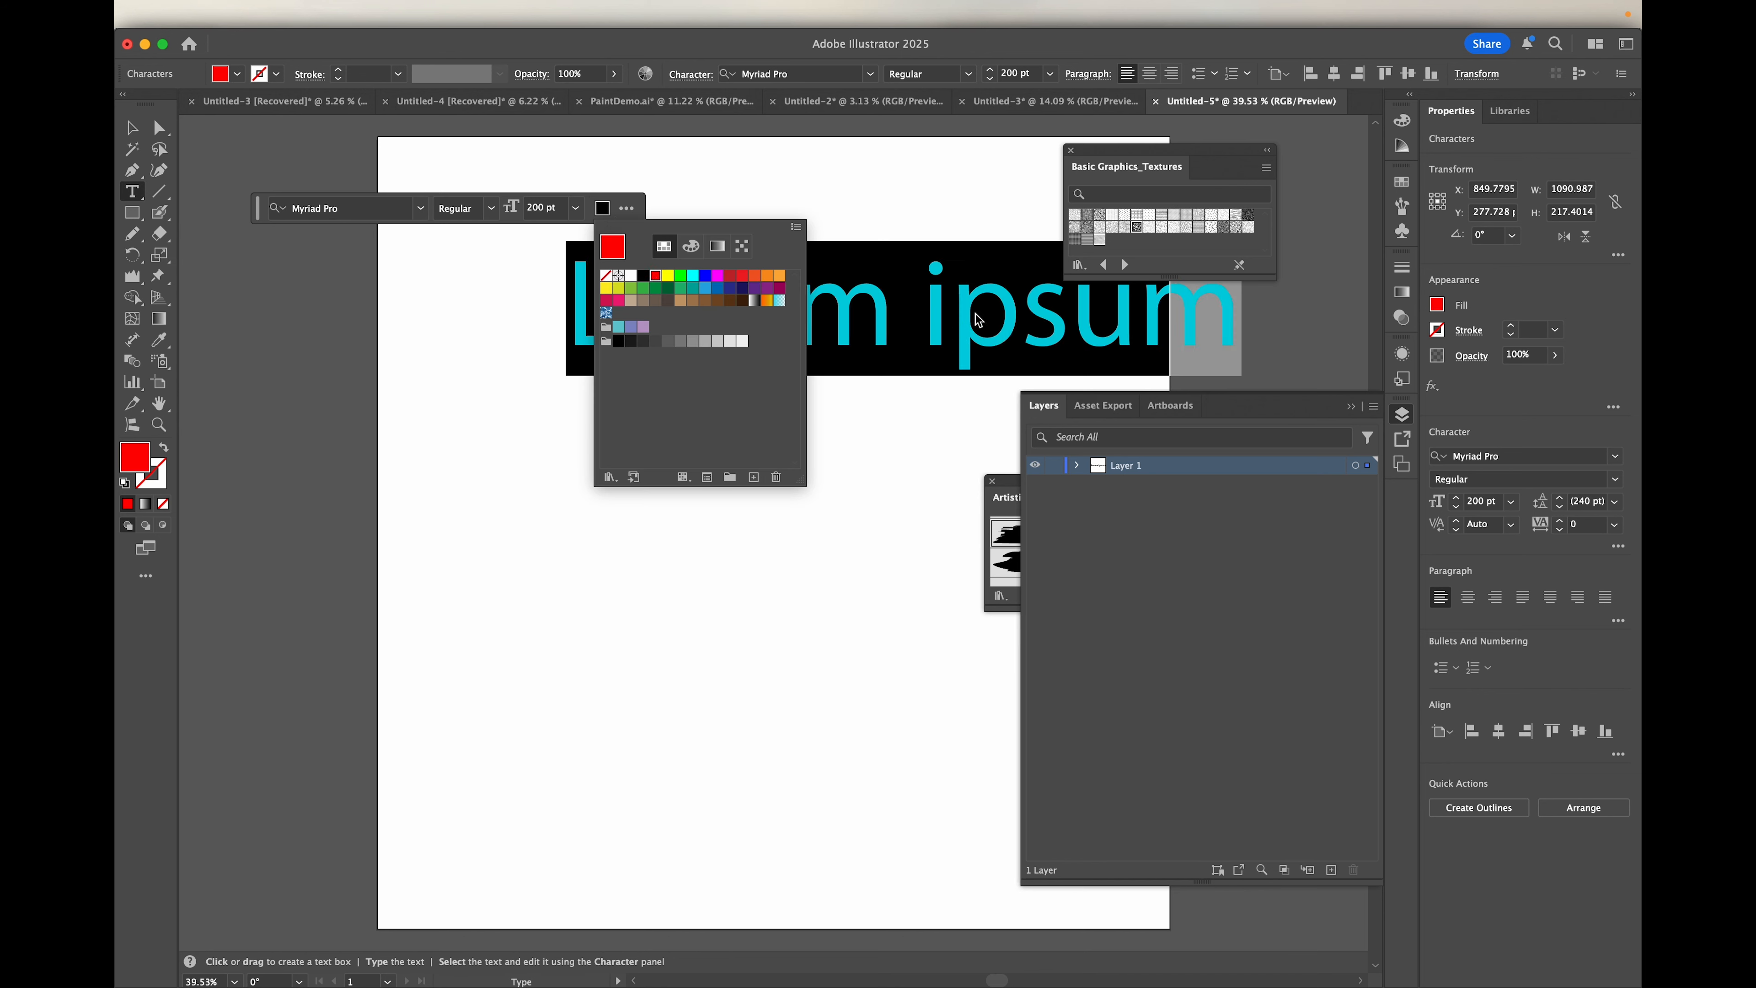
{"action": "left_click", "coordinate": [718, 280]}
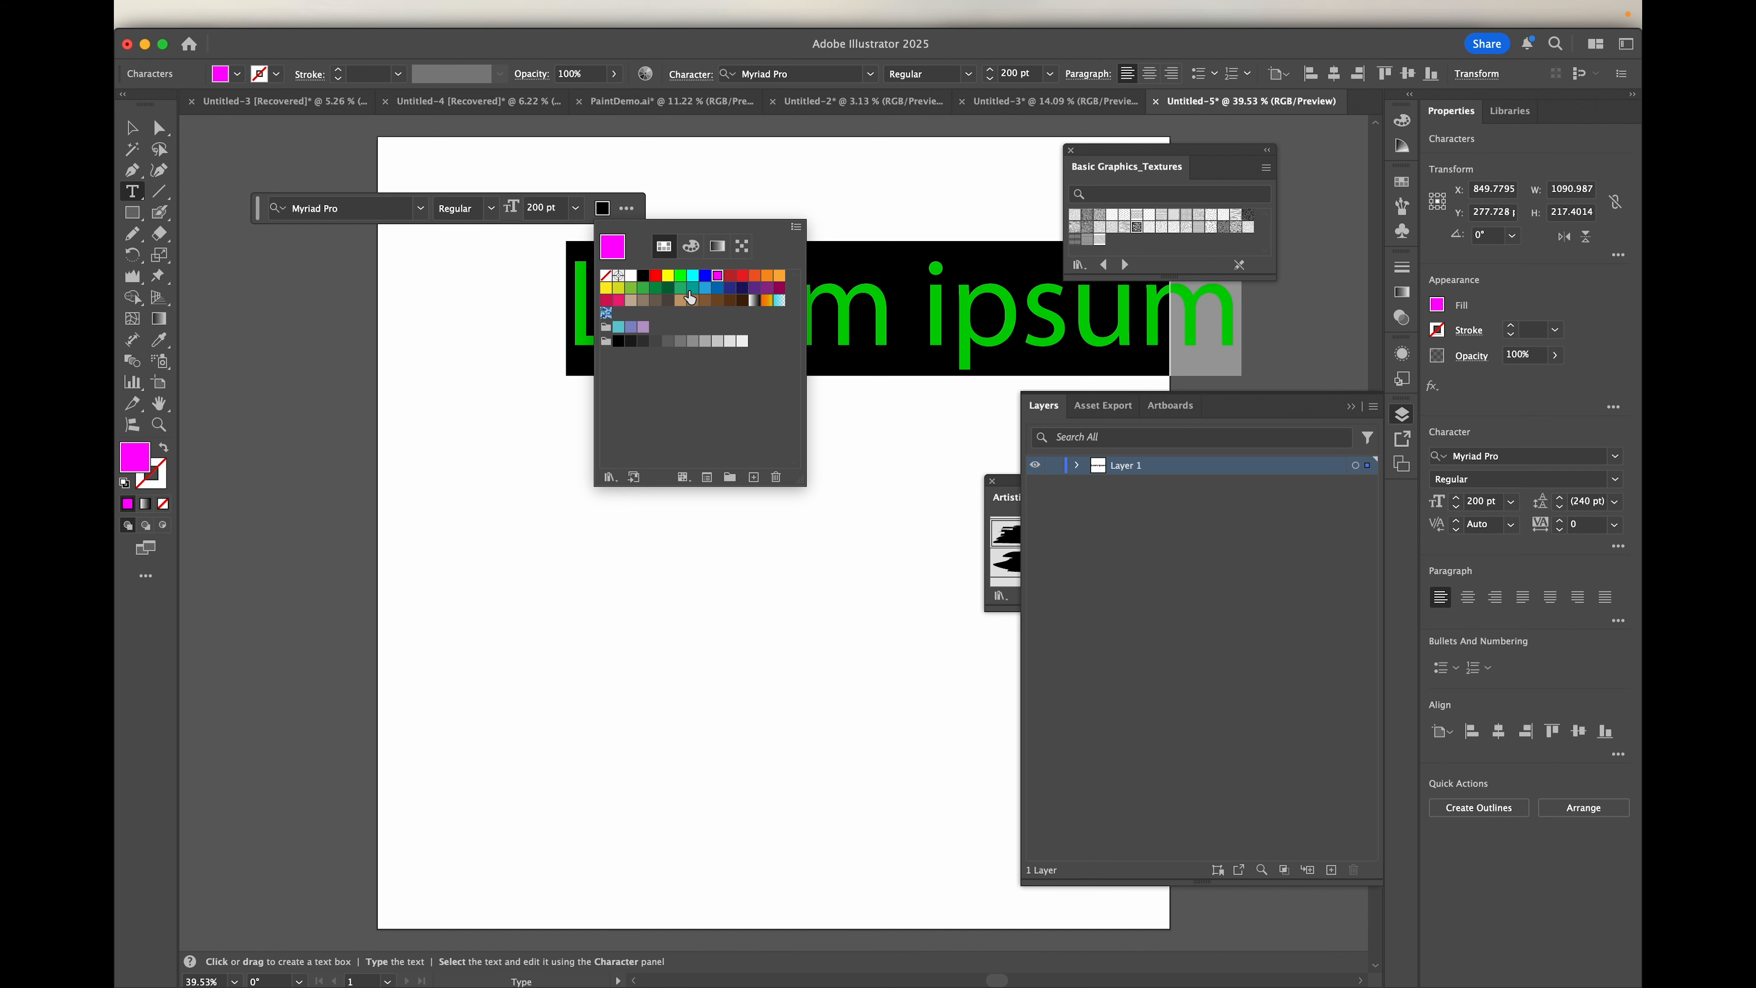
{"action": "left_click", "coordinate": [746, 173]}
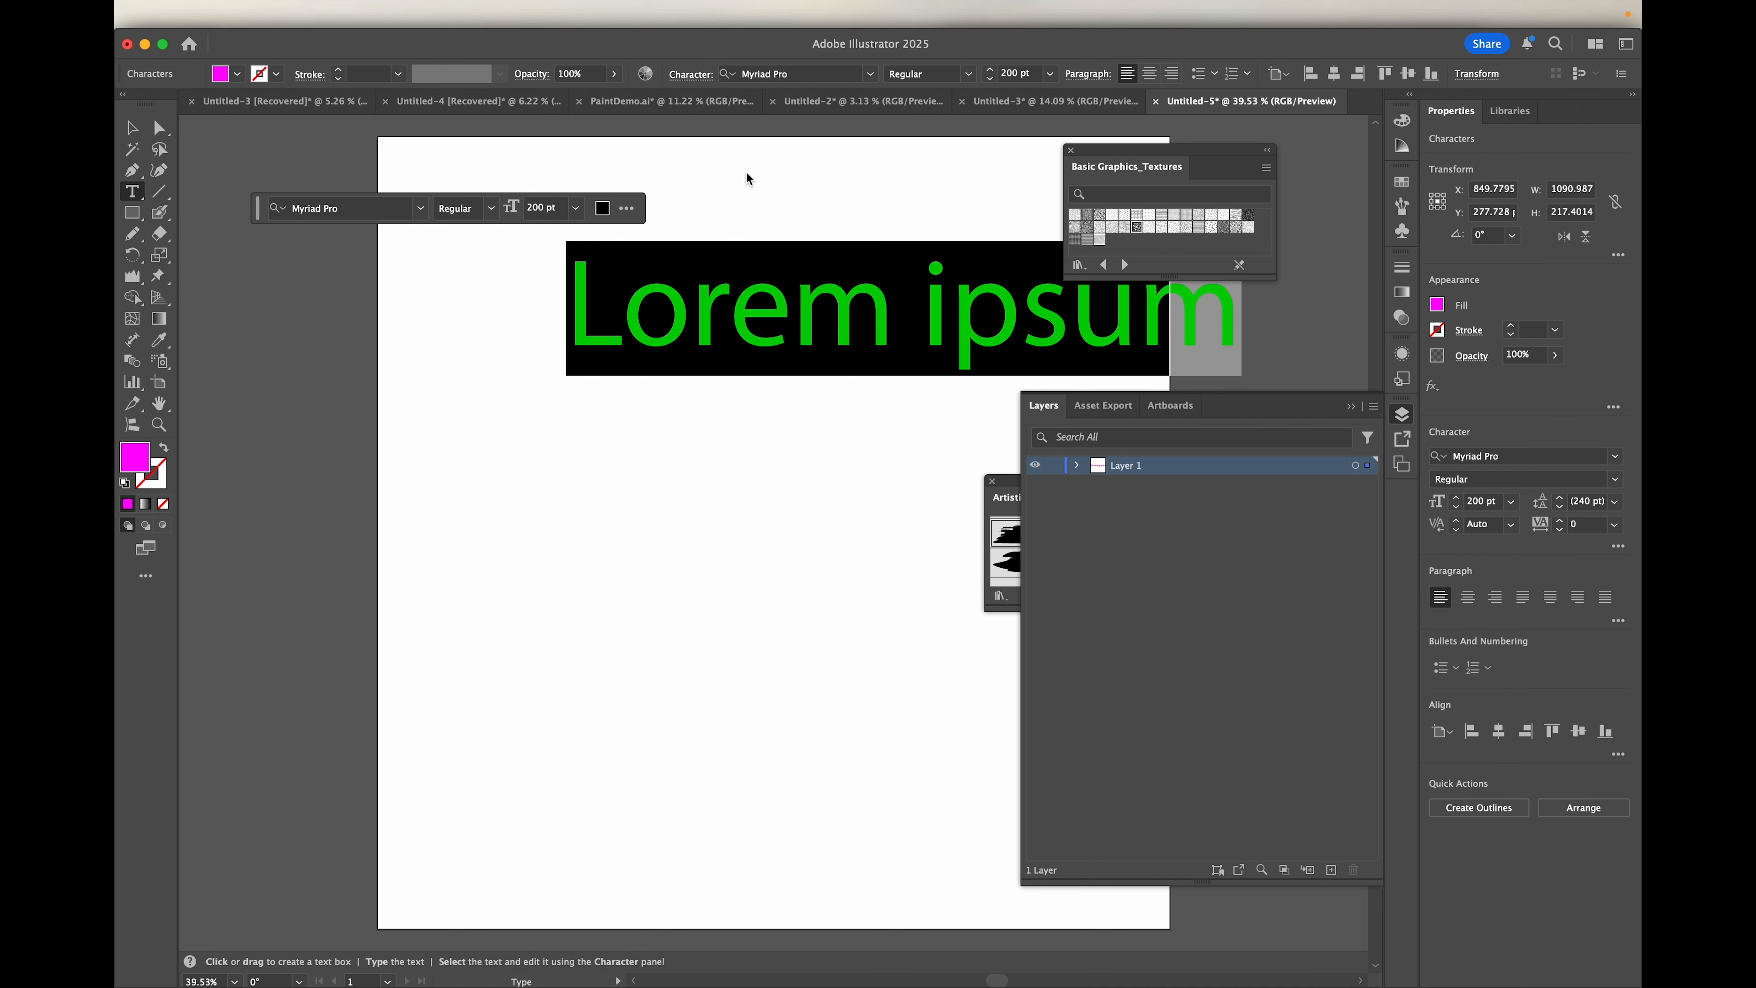
{"action": "left_click", "coordinate": [682, 185]}
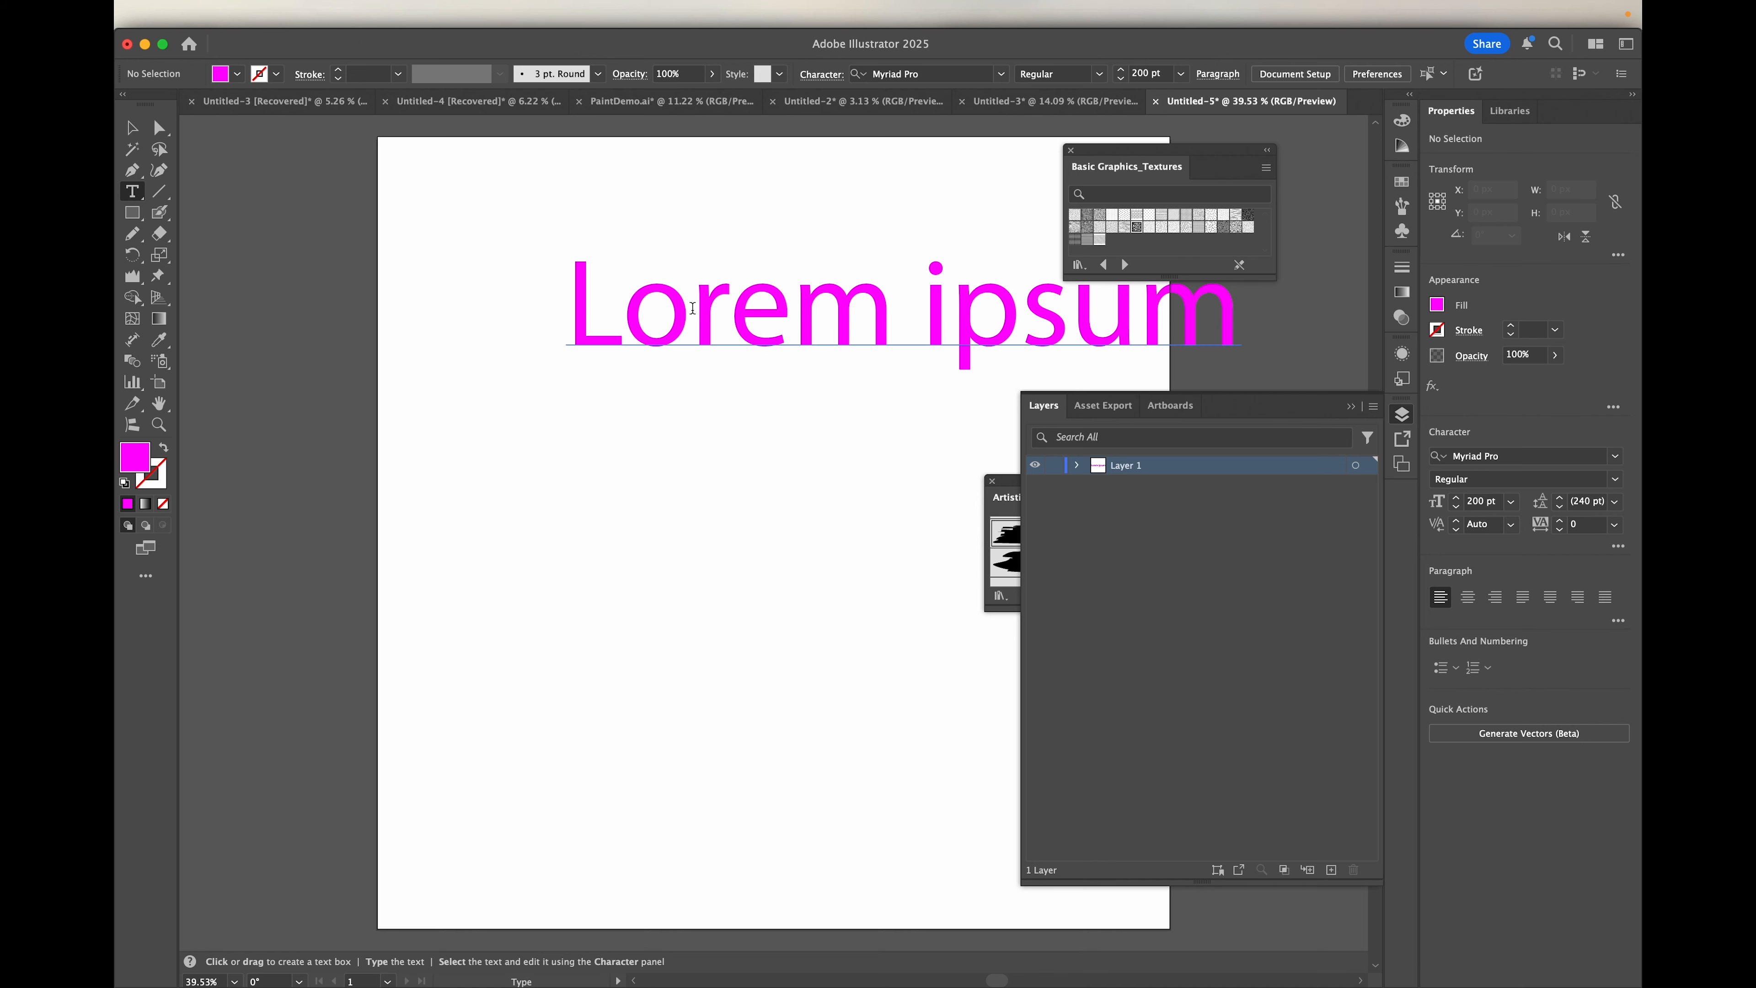
Step: Try editing inside the word "Lorem" by replacing the letters "ore" with "fjsl"
{"action": "left_click", "coordinate": [798, 310]}
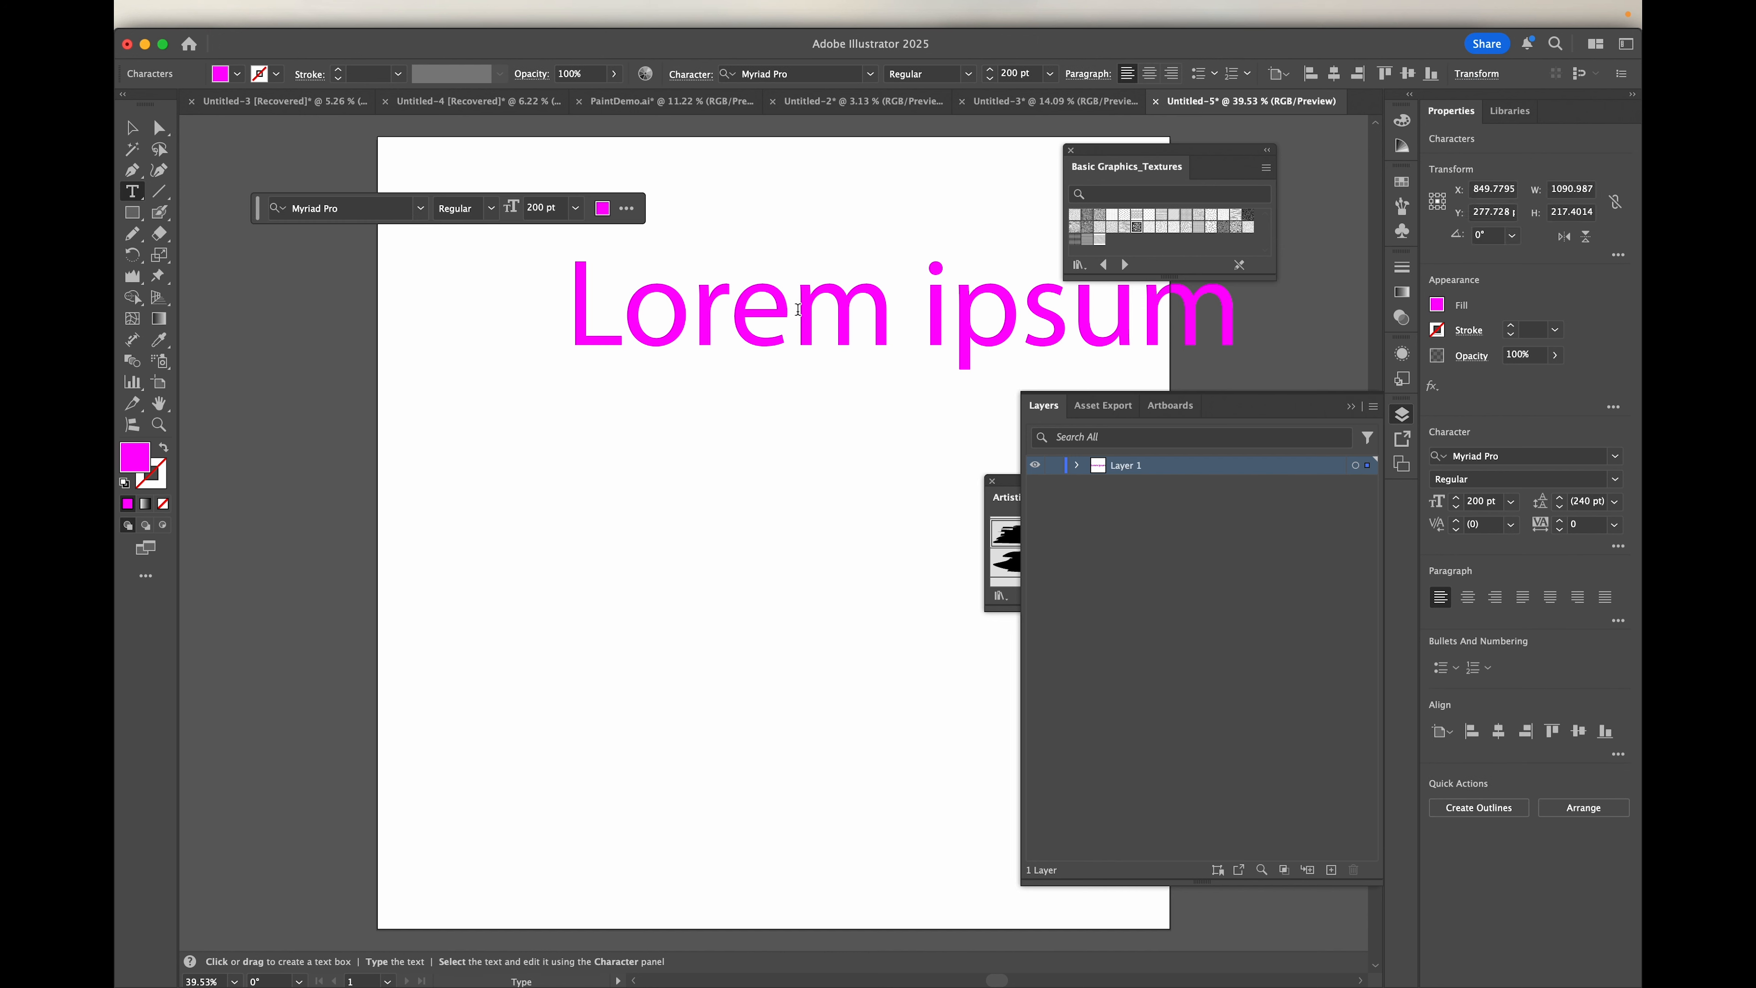
{"action": "key", "text": "BackSpace"}
{"action": "key", "text": "BackSpace"}
{"action": "key", "text": "BackSpace"}
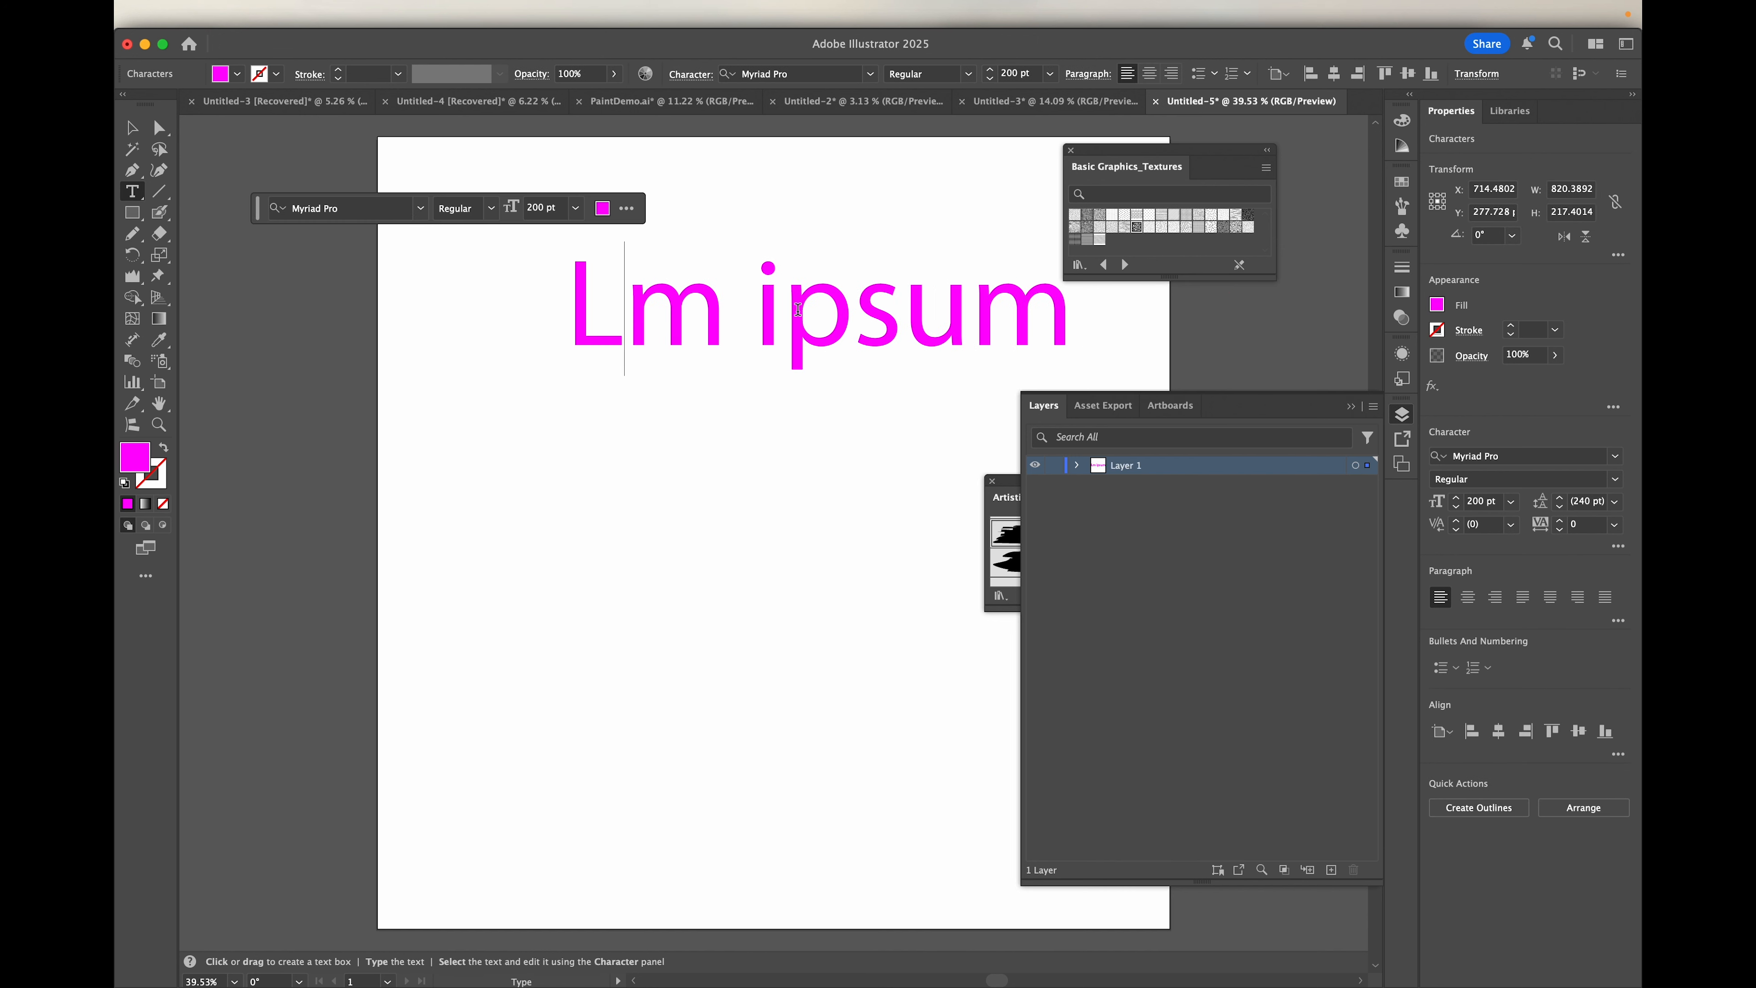
{"action": "type", "text": "fjslf"}
{"action": "key", "text": "BackSpace"}
{"action": "key", "text": "BackSpace"}
{"action": "key", "text": "BackSpace"}
{"action": "key", "text": "BackSpace"}
{"action": "key", "text": "BackSpace"}
{"action": "key", "text": "BackSpace"}
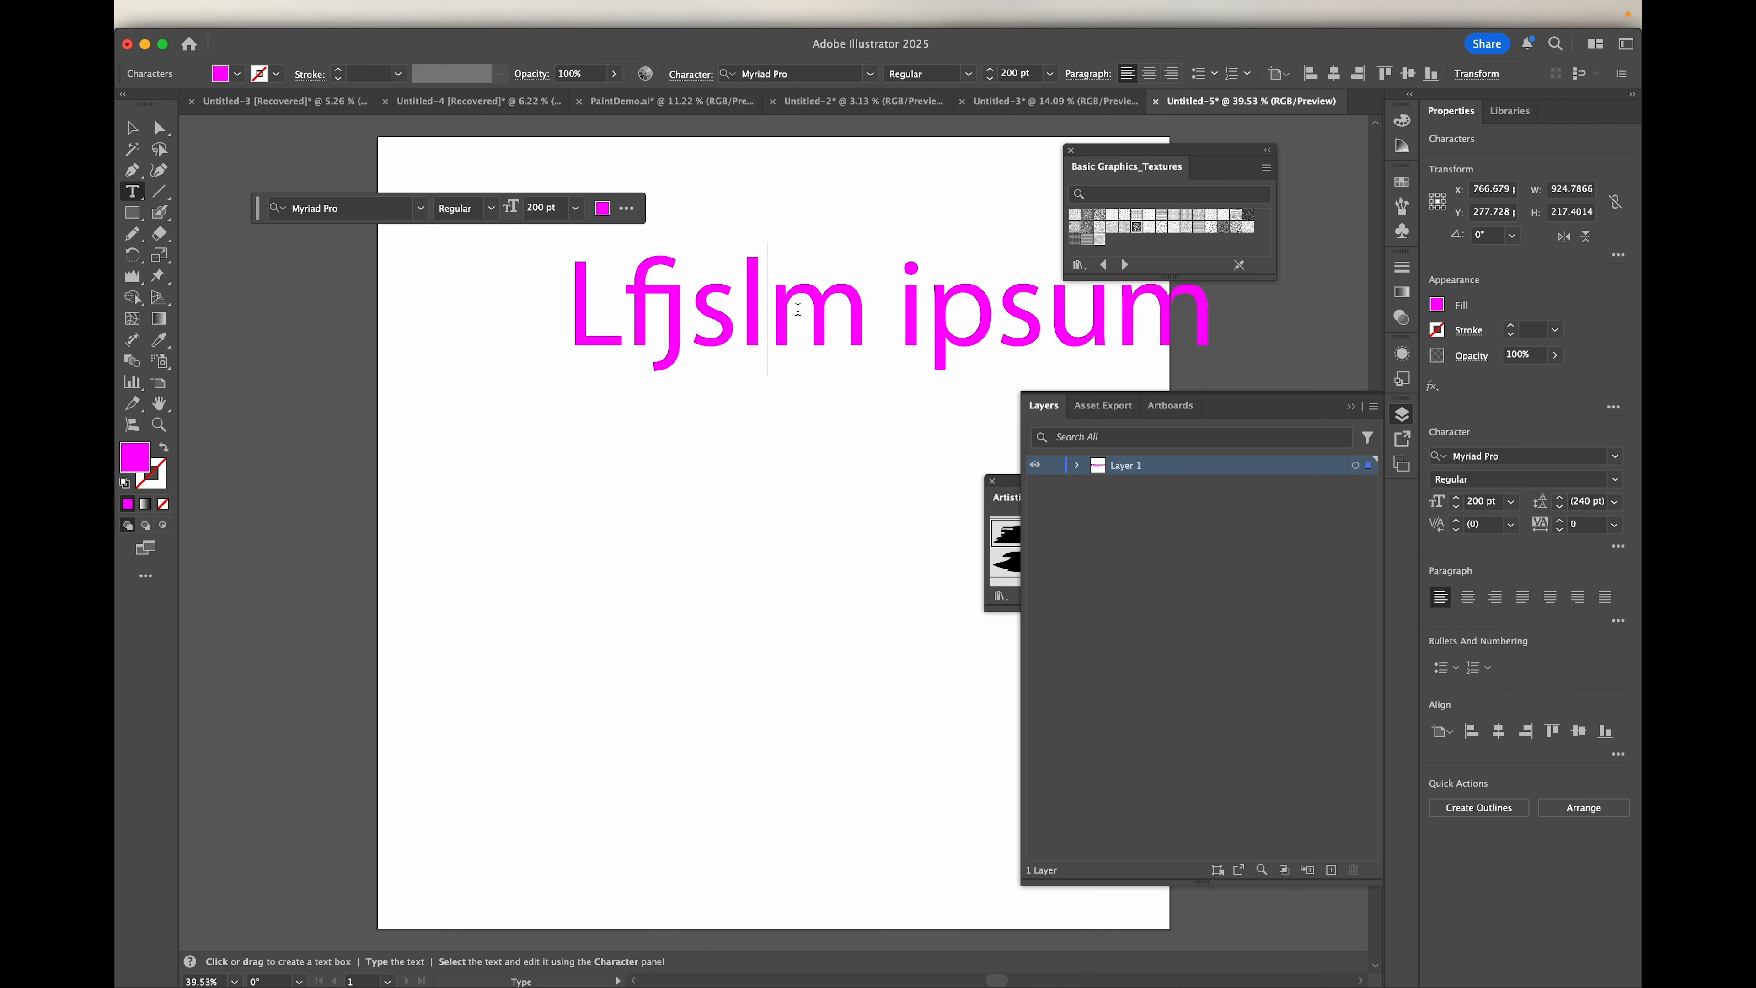
Step: Clear the remaining placeholder characters and enter "Hello" with "AV" on a second line
{"action": "key", "text": "Right"}
{"action": "key", "text": "Right"}
{"action": "key", "text": "Right"}
{"action": "key", "text": "Right"}
{"action": "key", "text": "Right"}
{"action": "key", "text": "Right"}
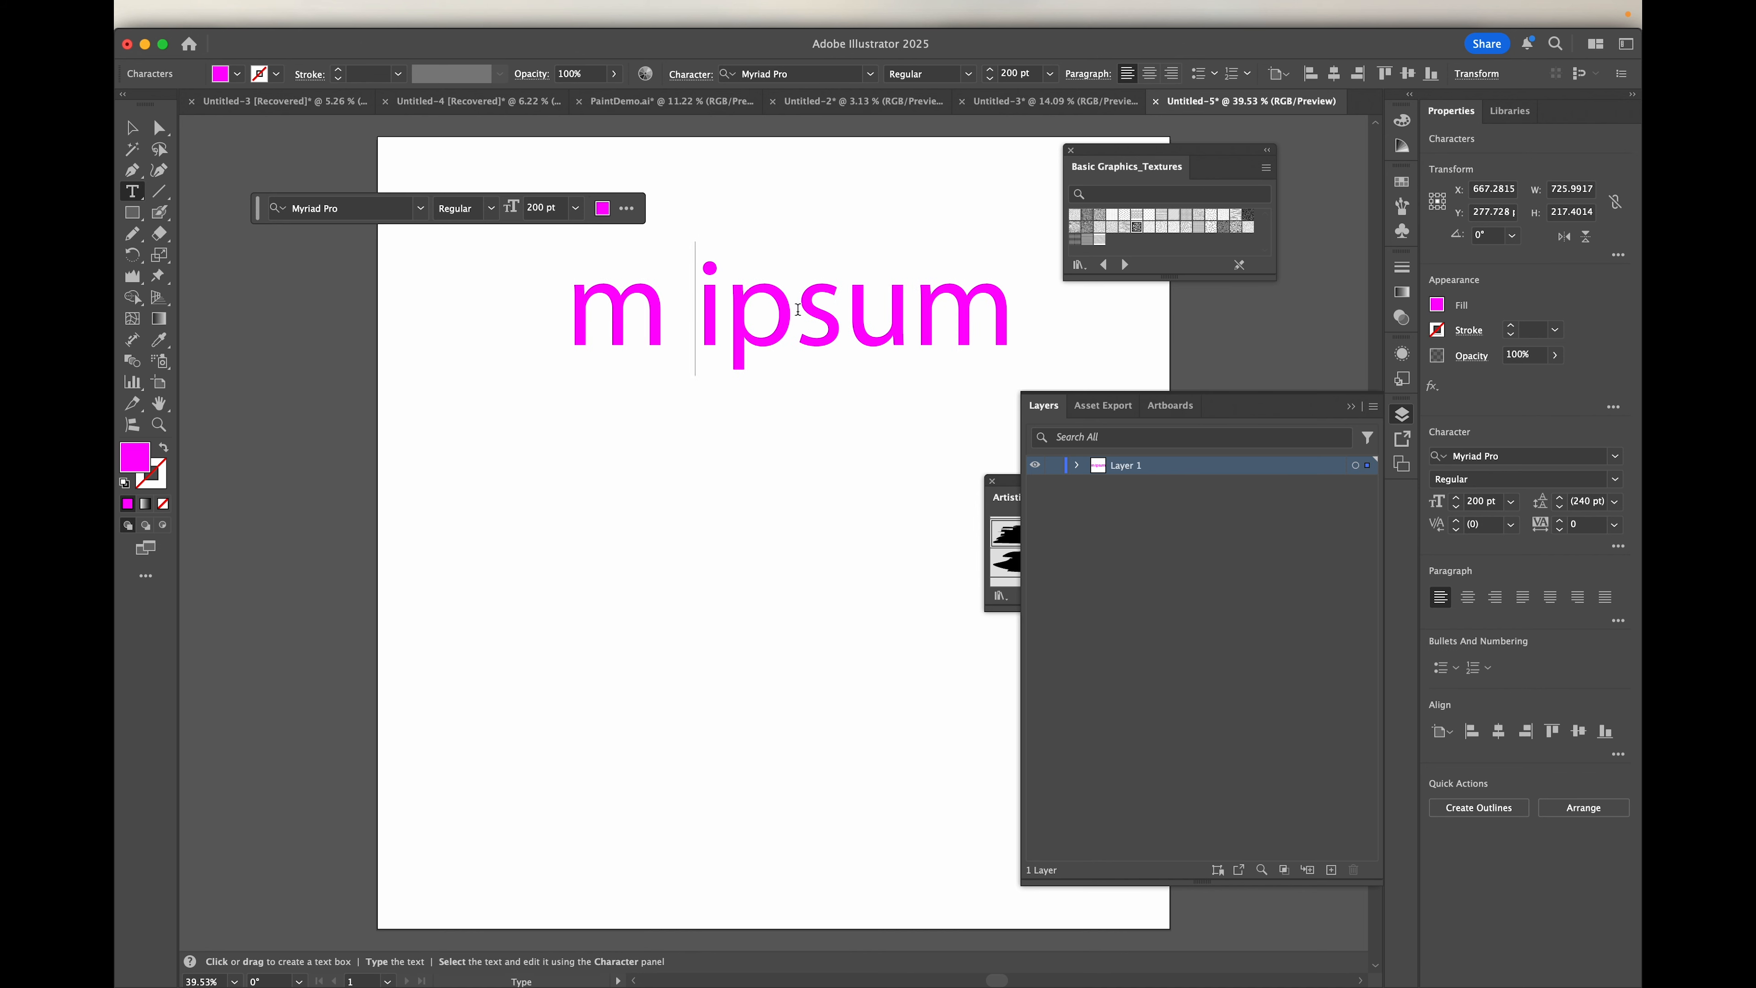
{"action": "key", "text": "BackSpace"}
{"action": "key", "text": "BackSpace"}
{"action": "key", "text": "BackSpace"}
{"action": "key", "text": "BackSpace"}
{"action": "key", "text": "BackSpace"}
{"action": "key", "text": "BackSpace"}
{"action": "key", "text": "BackSpace"}
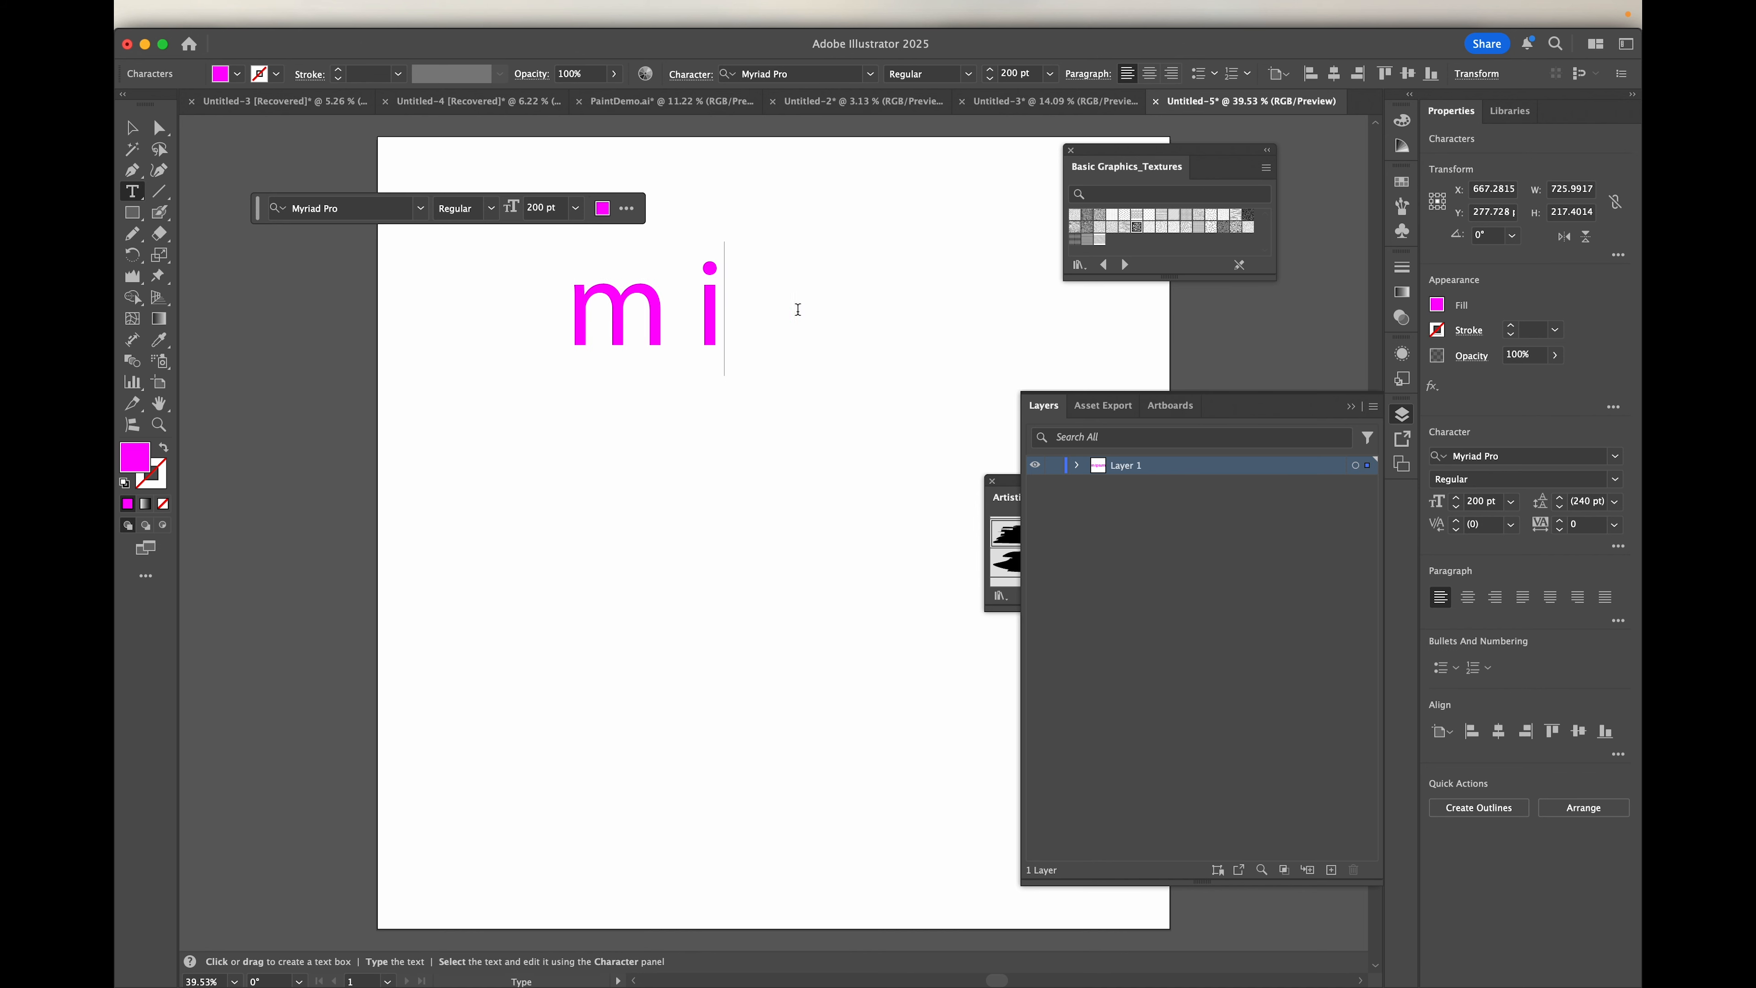
{"action": "type", "text": "Hello"}
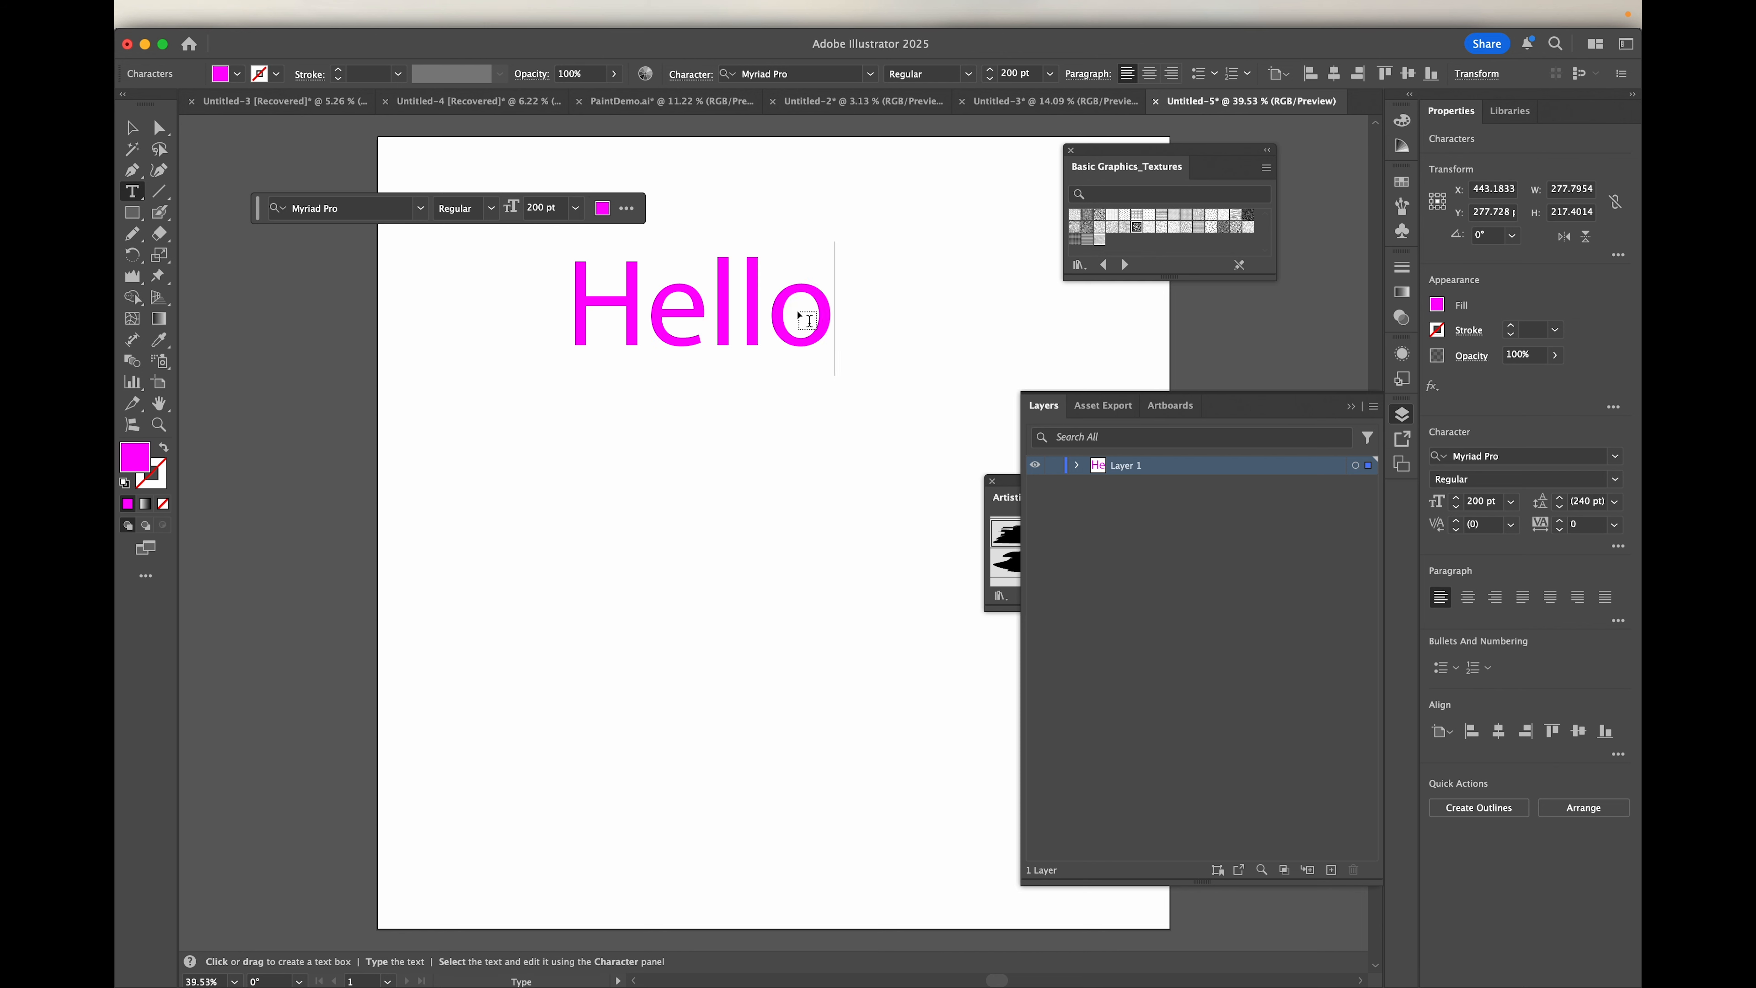
{"action": "key", "text": "Return"}
{"action": "type", "text": "AV"}
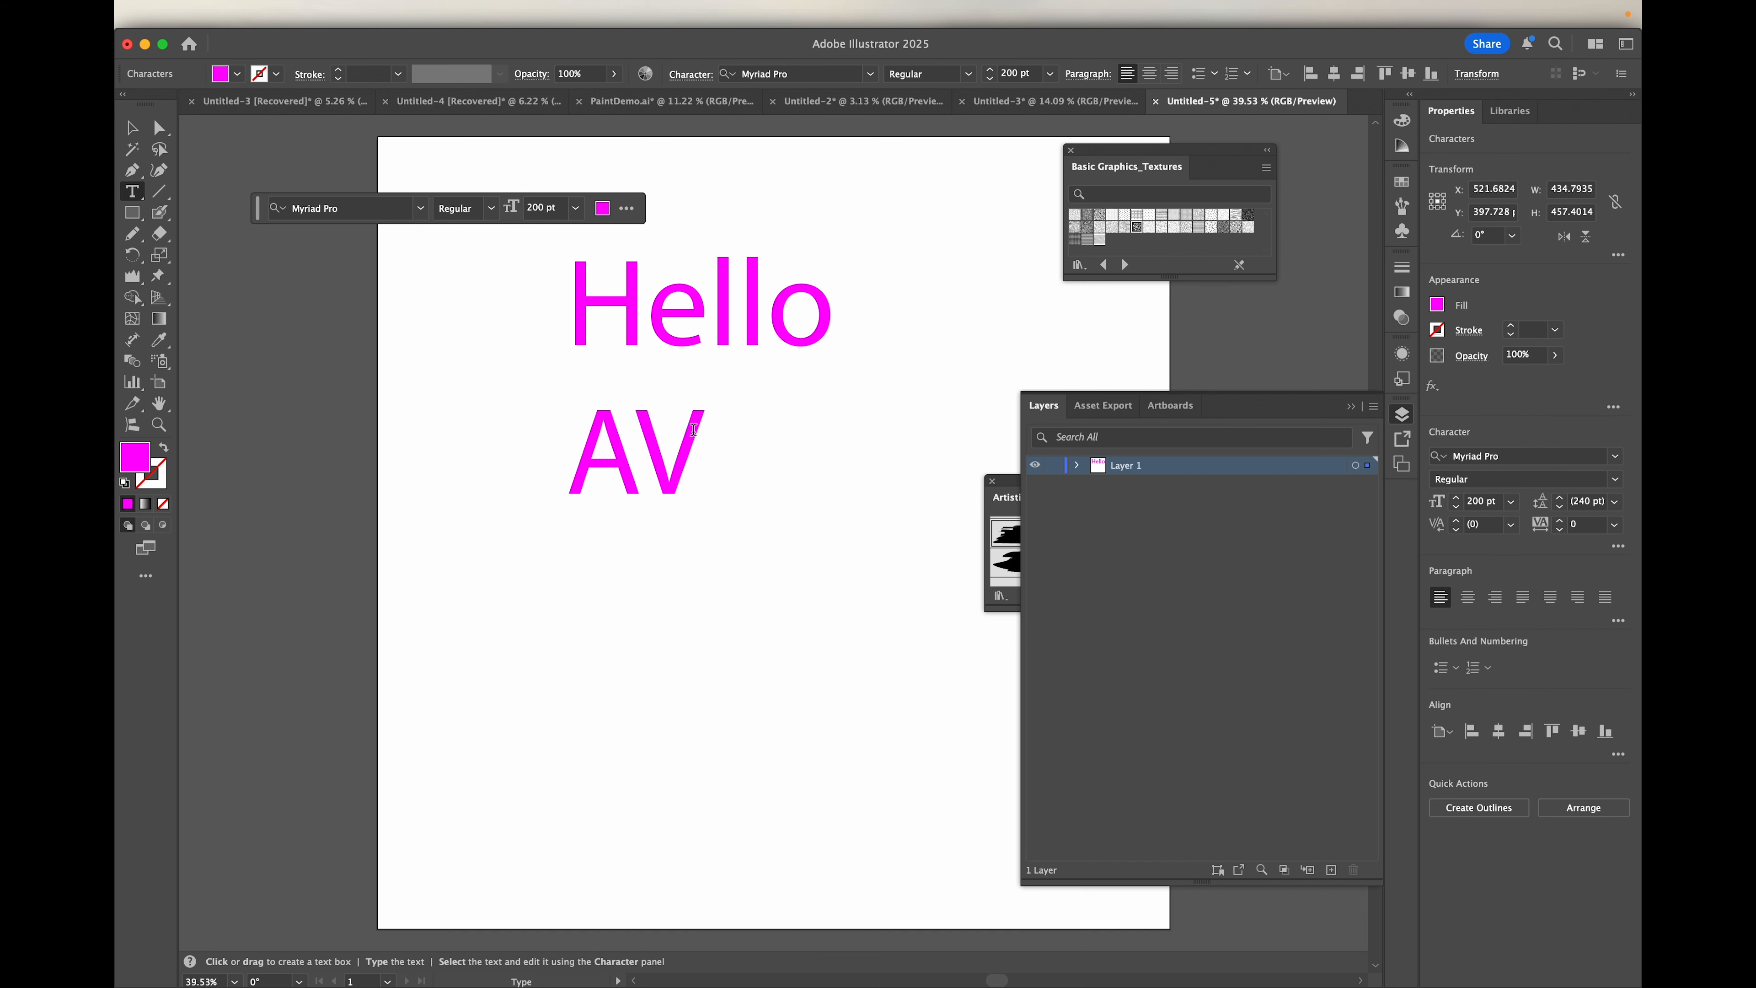
Step: Try Acumin Pro Wide Ultra Black Italic without selecting the text, adding a test letter "S" after "AV" and deleting it
{"action": "left_click", "coordinate": [420, 208]}
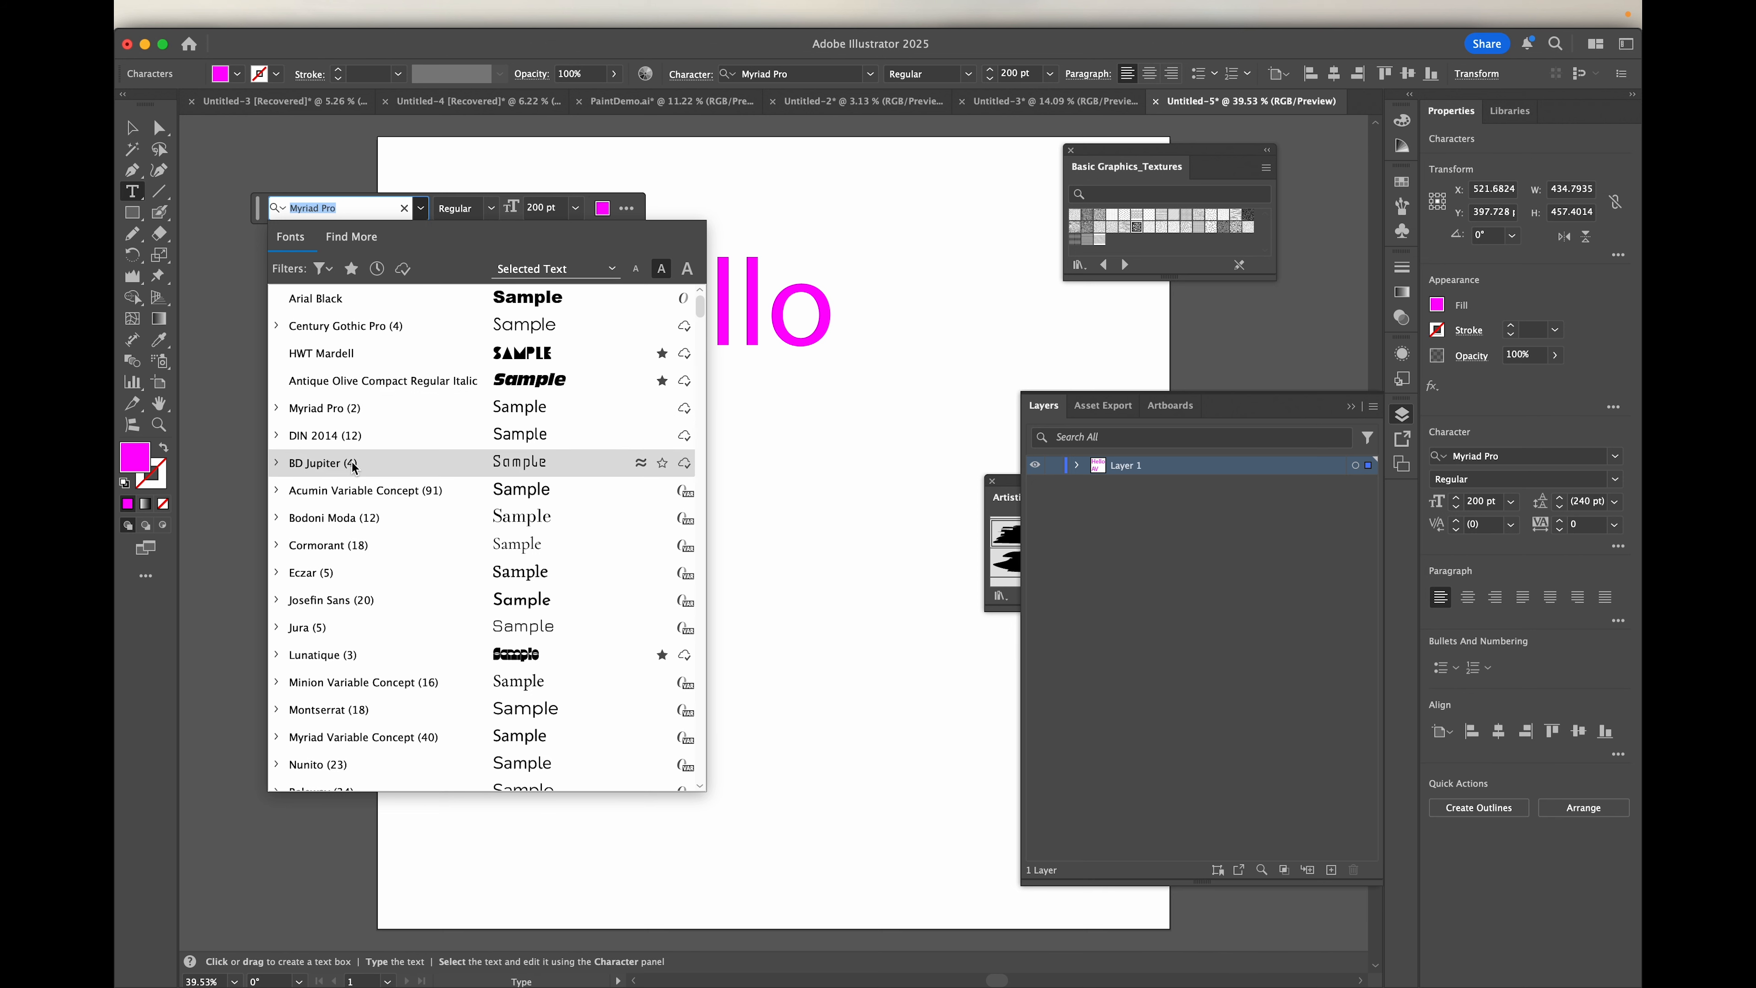
{"action": "key", "text": "Escape"}
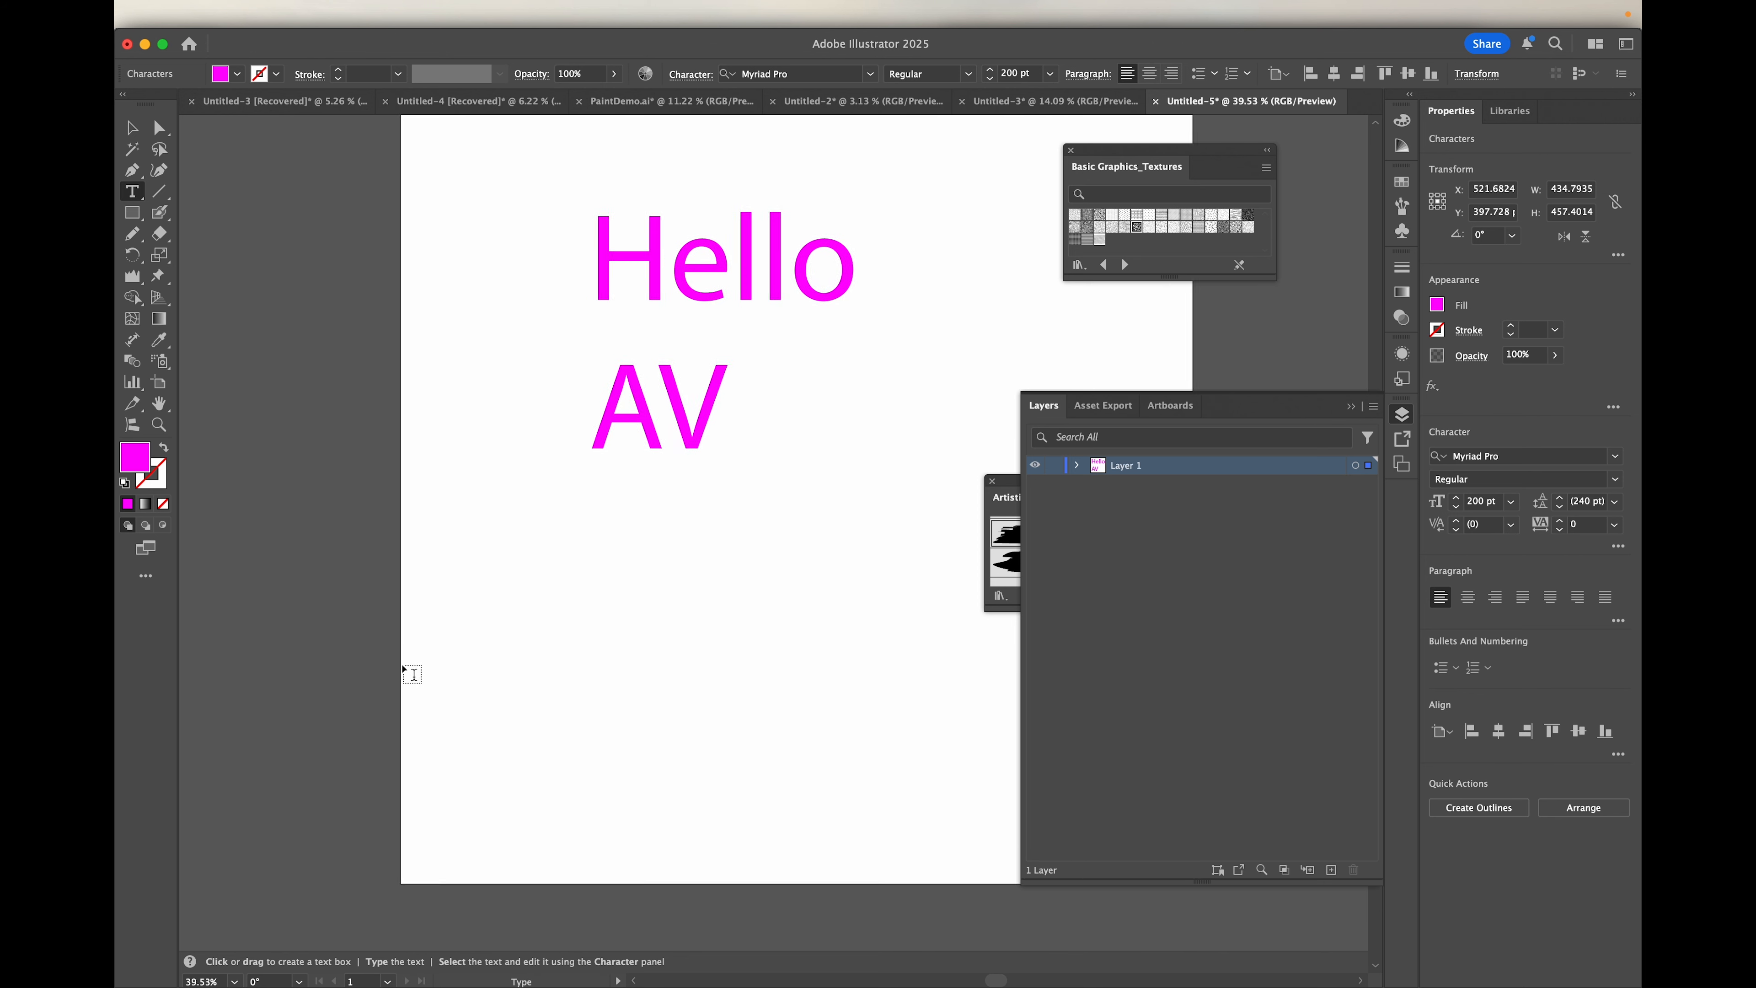
{"action": "left_click", "coordinate": [420, 209]}
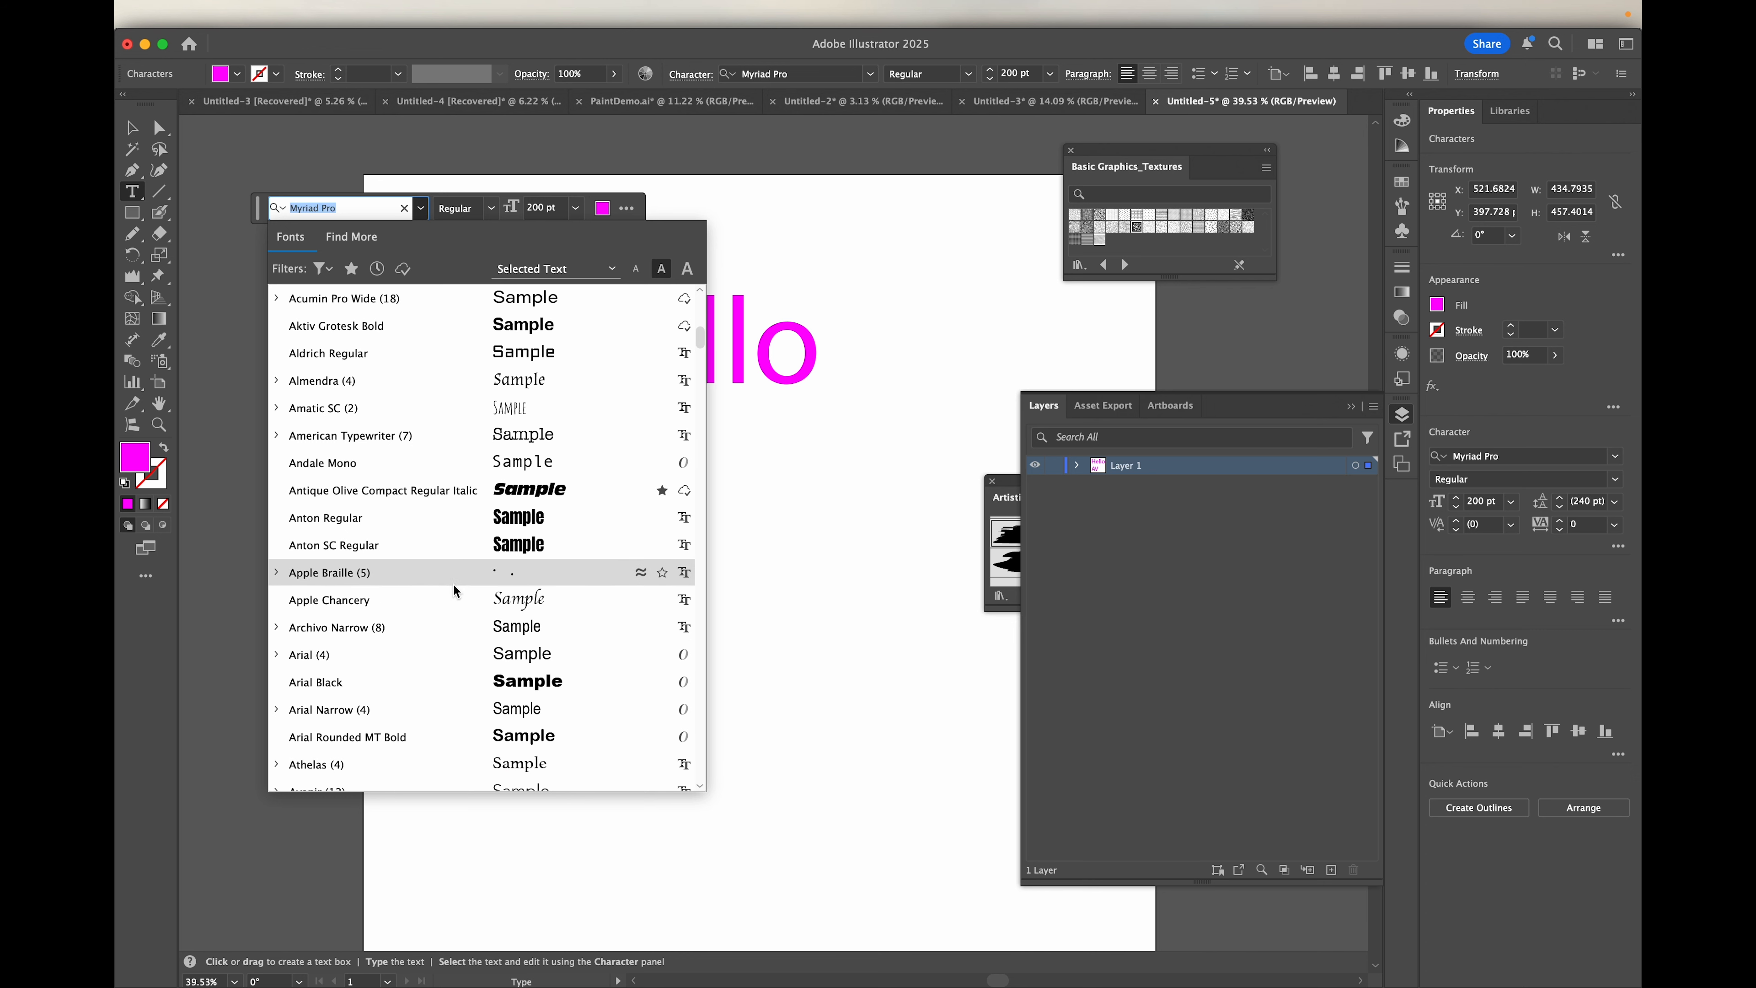
{"action": "scroll", "coordinate": [453, 583], "scroll_direction": "up", "scroll_amount": 3}
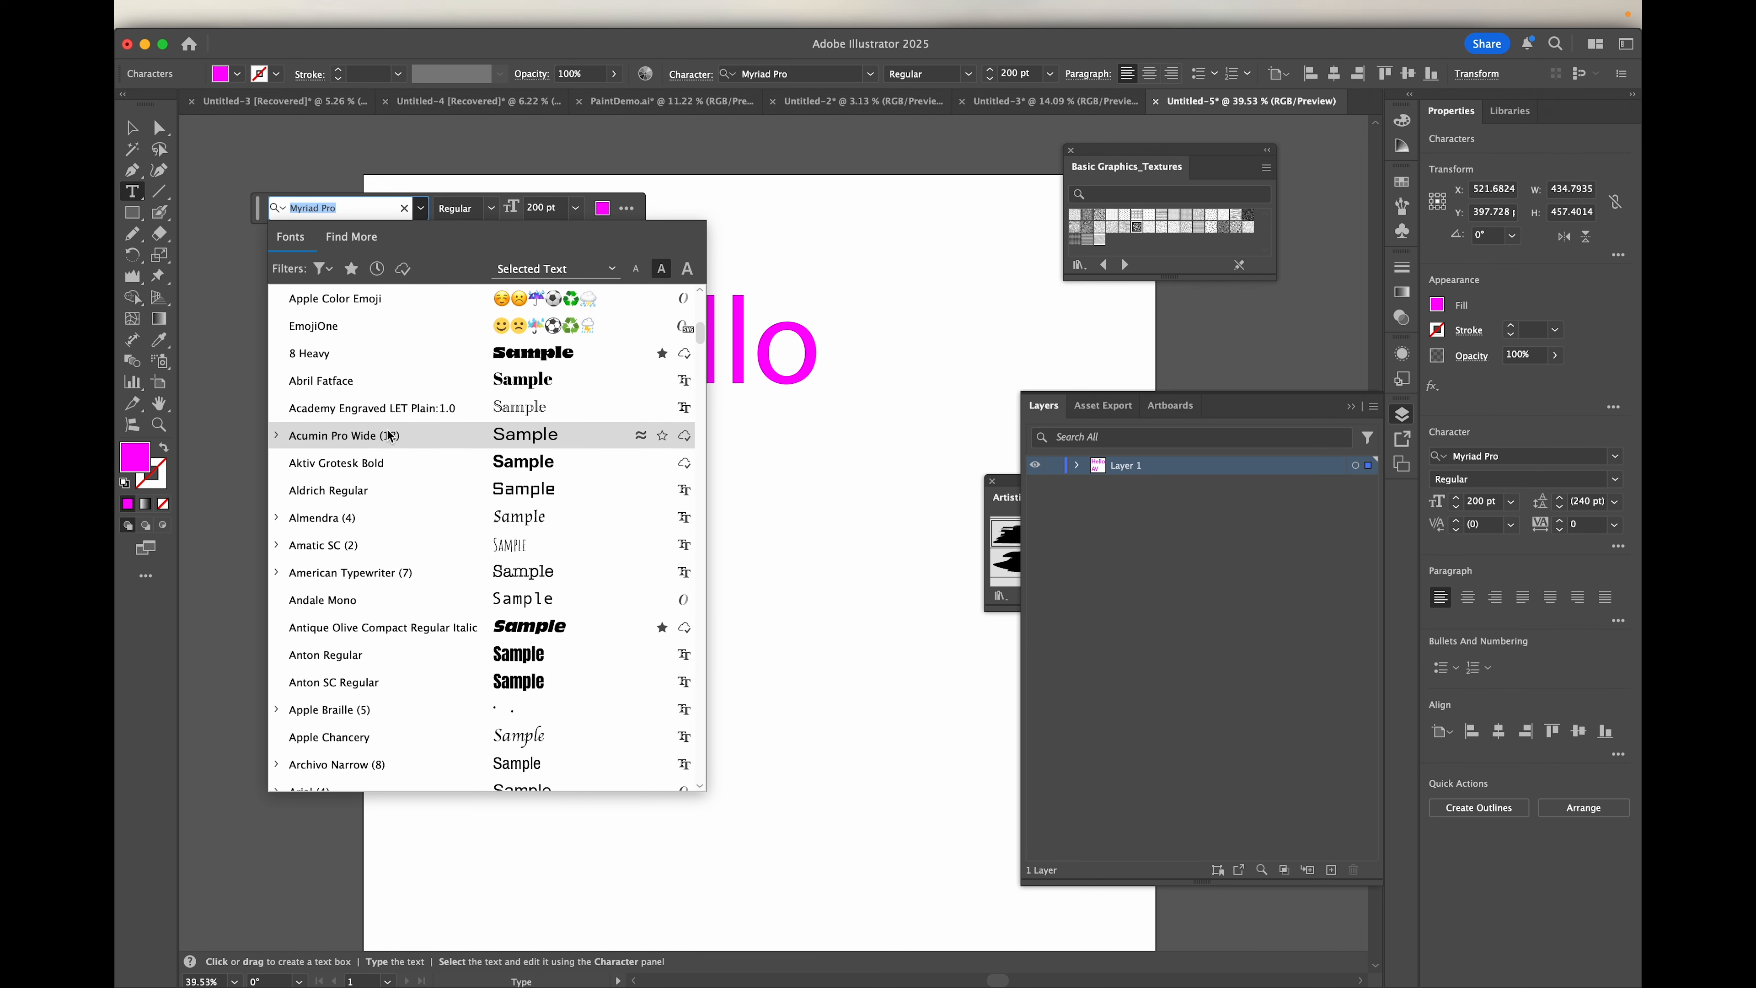
{"action": "left_click", "coordinate": [277, 436]}
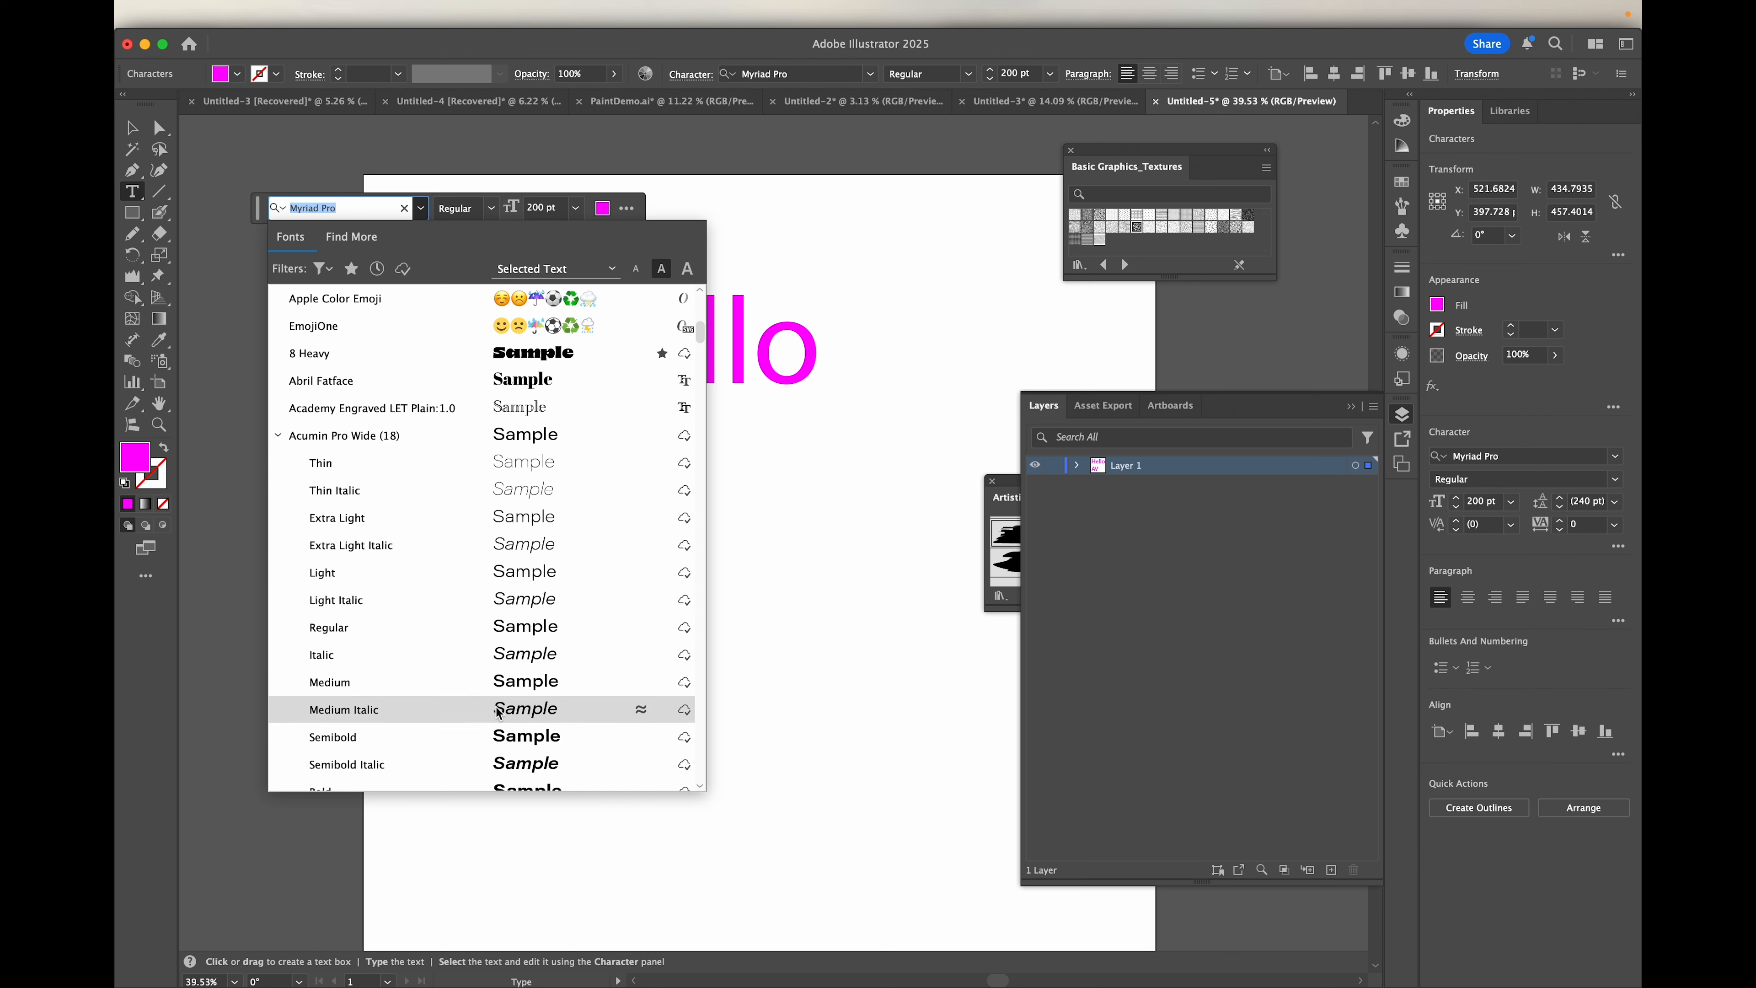
{"action": "scroll", "coordinate": [498, 713], "scroll_direction": "down", "scroll_amount": 4}
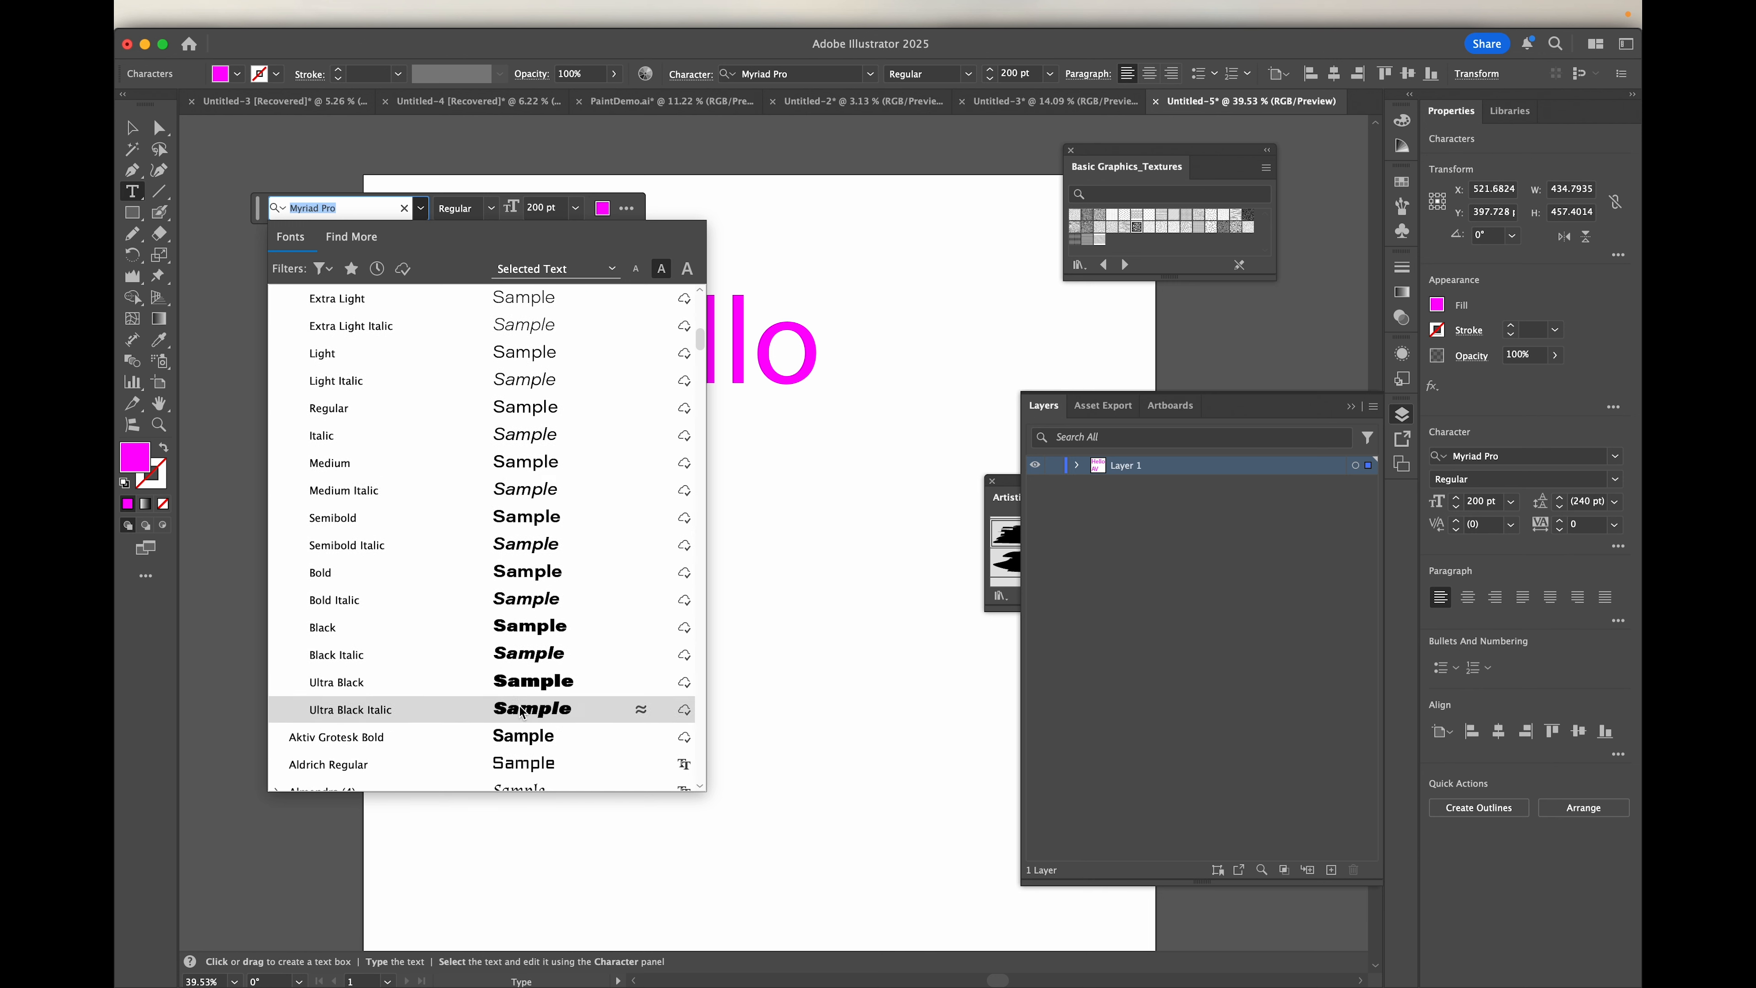
{"action": "left_click", "coordinate": [524, 713]}
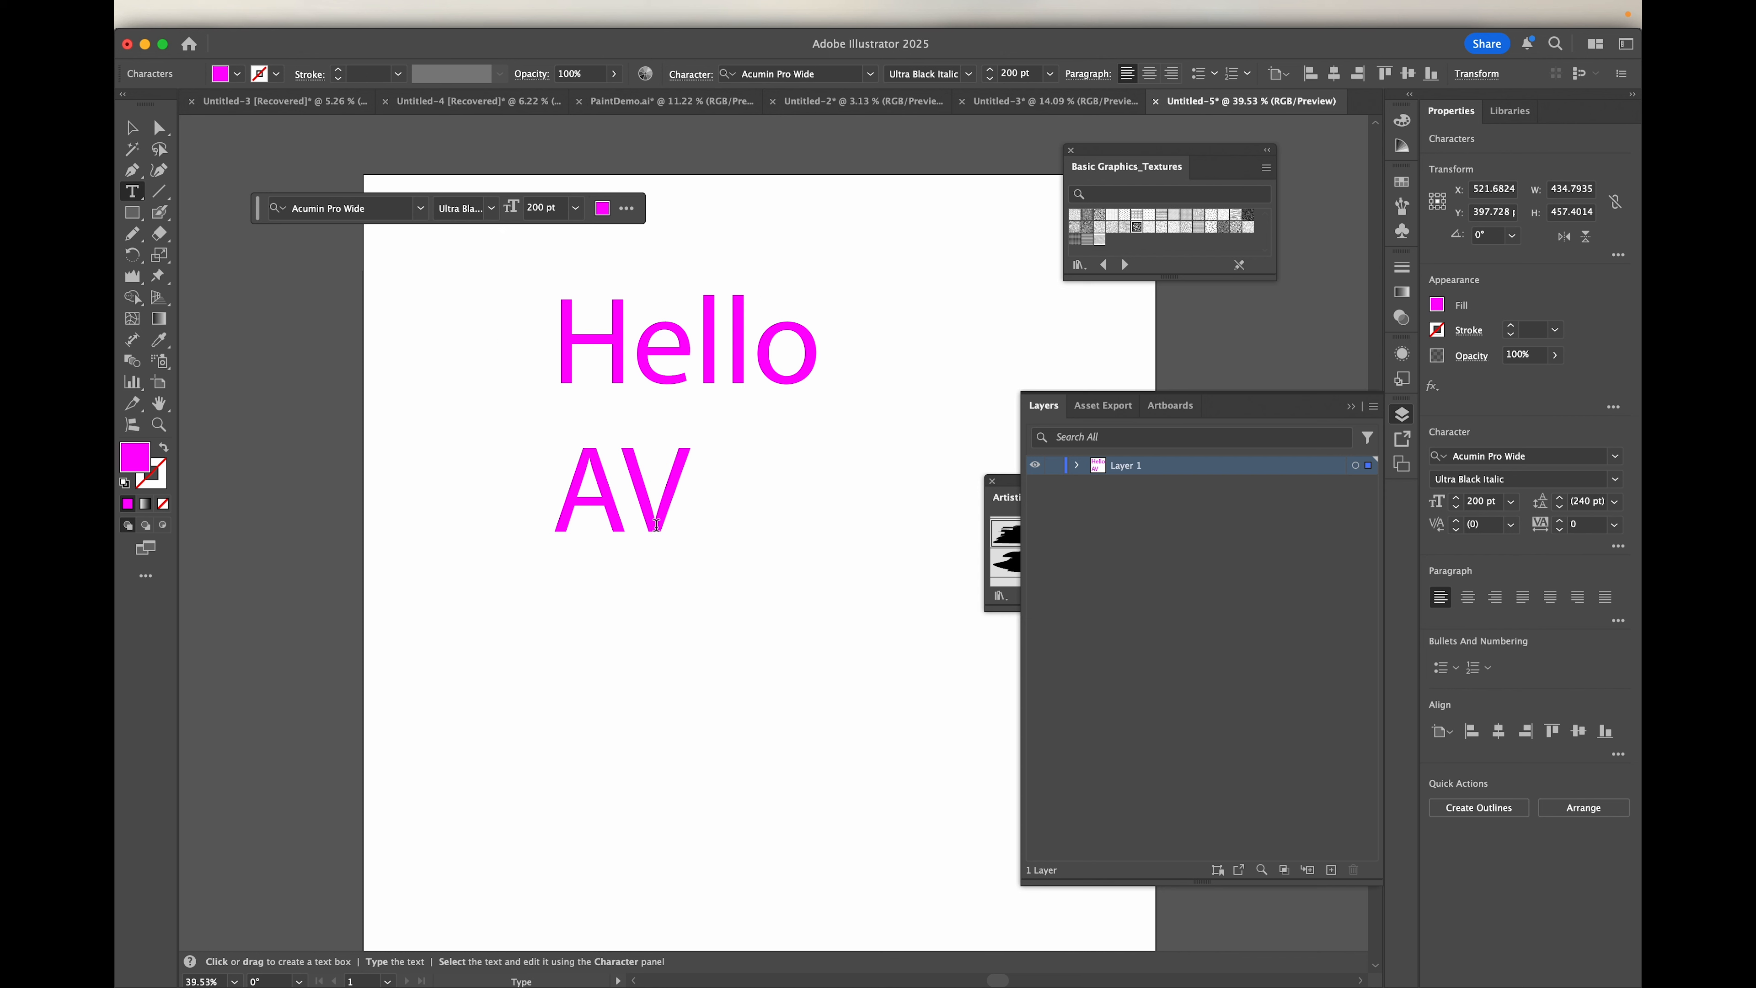
{"action": "type", "text": "S"}
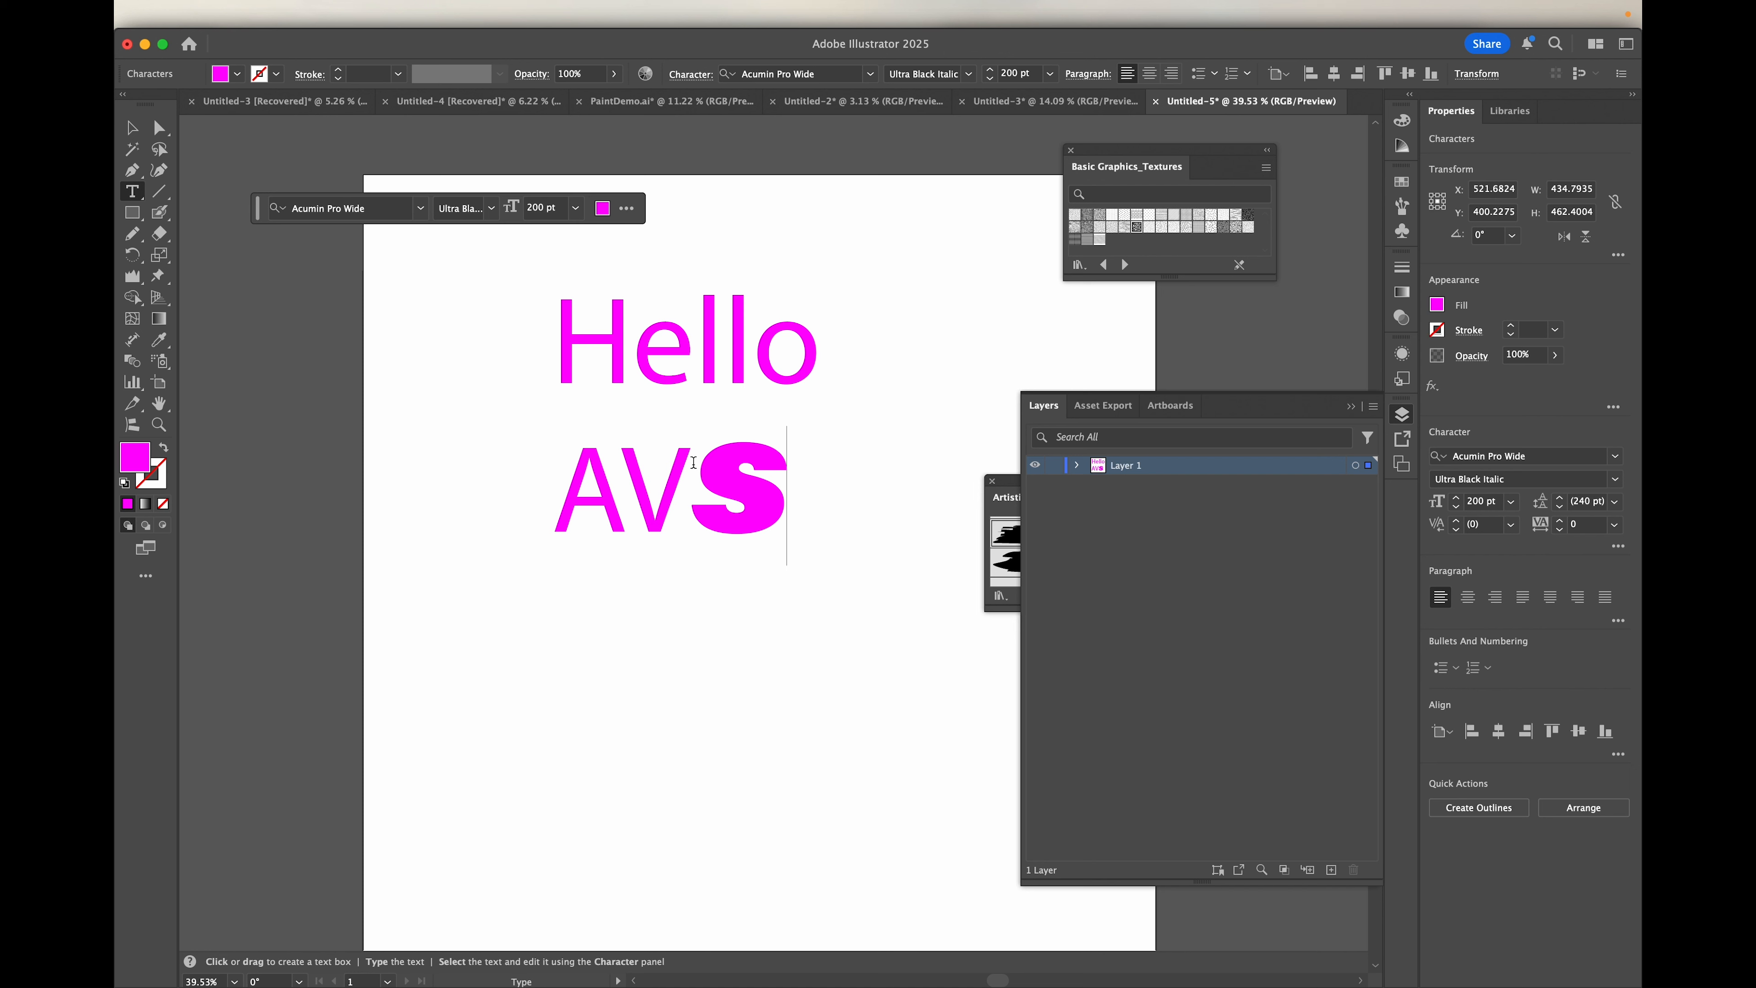
{"action": "key", "text": "BackSpace"}
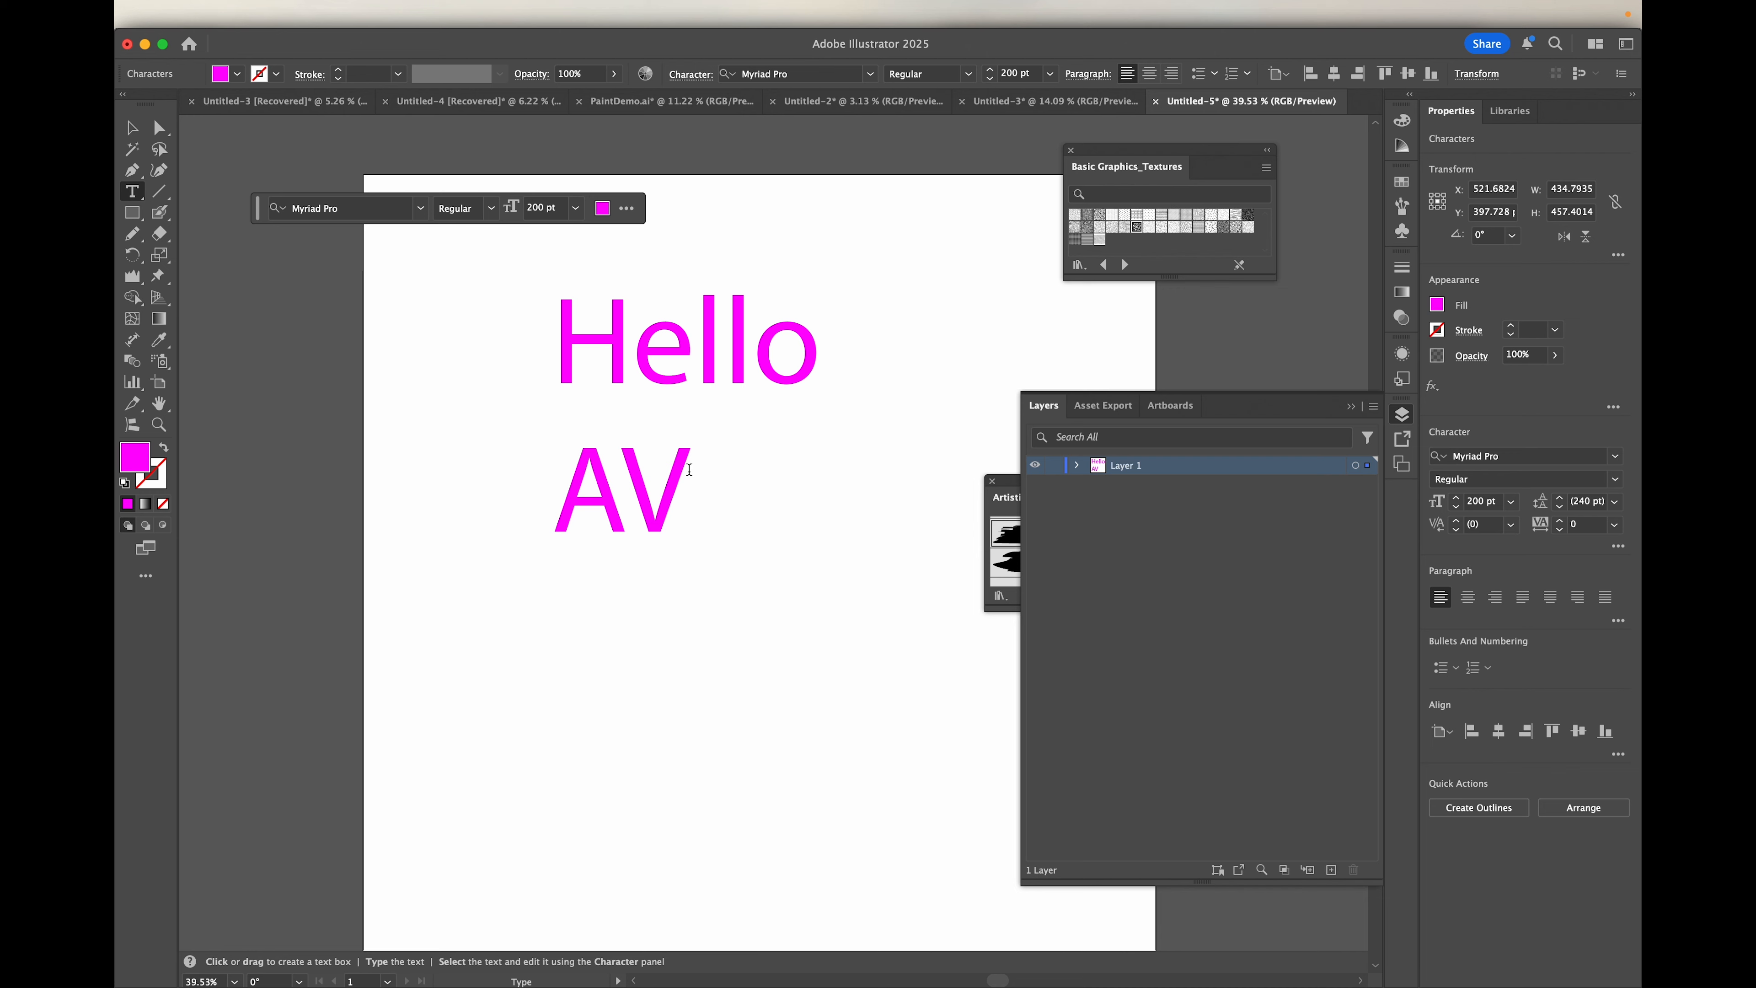
Step: Select both text lines, change their font to Acumin Pro Wide Ultra Black Italic, and deselect the characters
{"action": "key", "text": "super+a"}
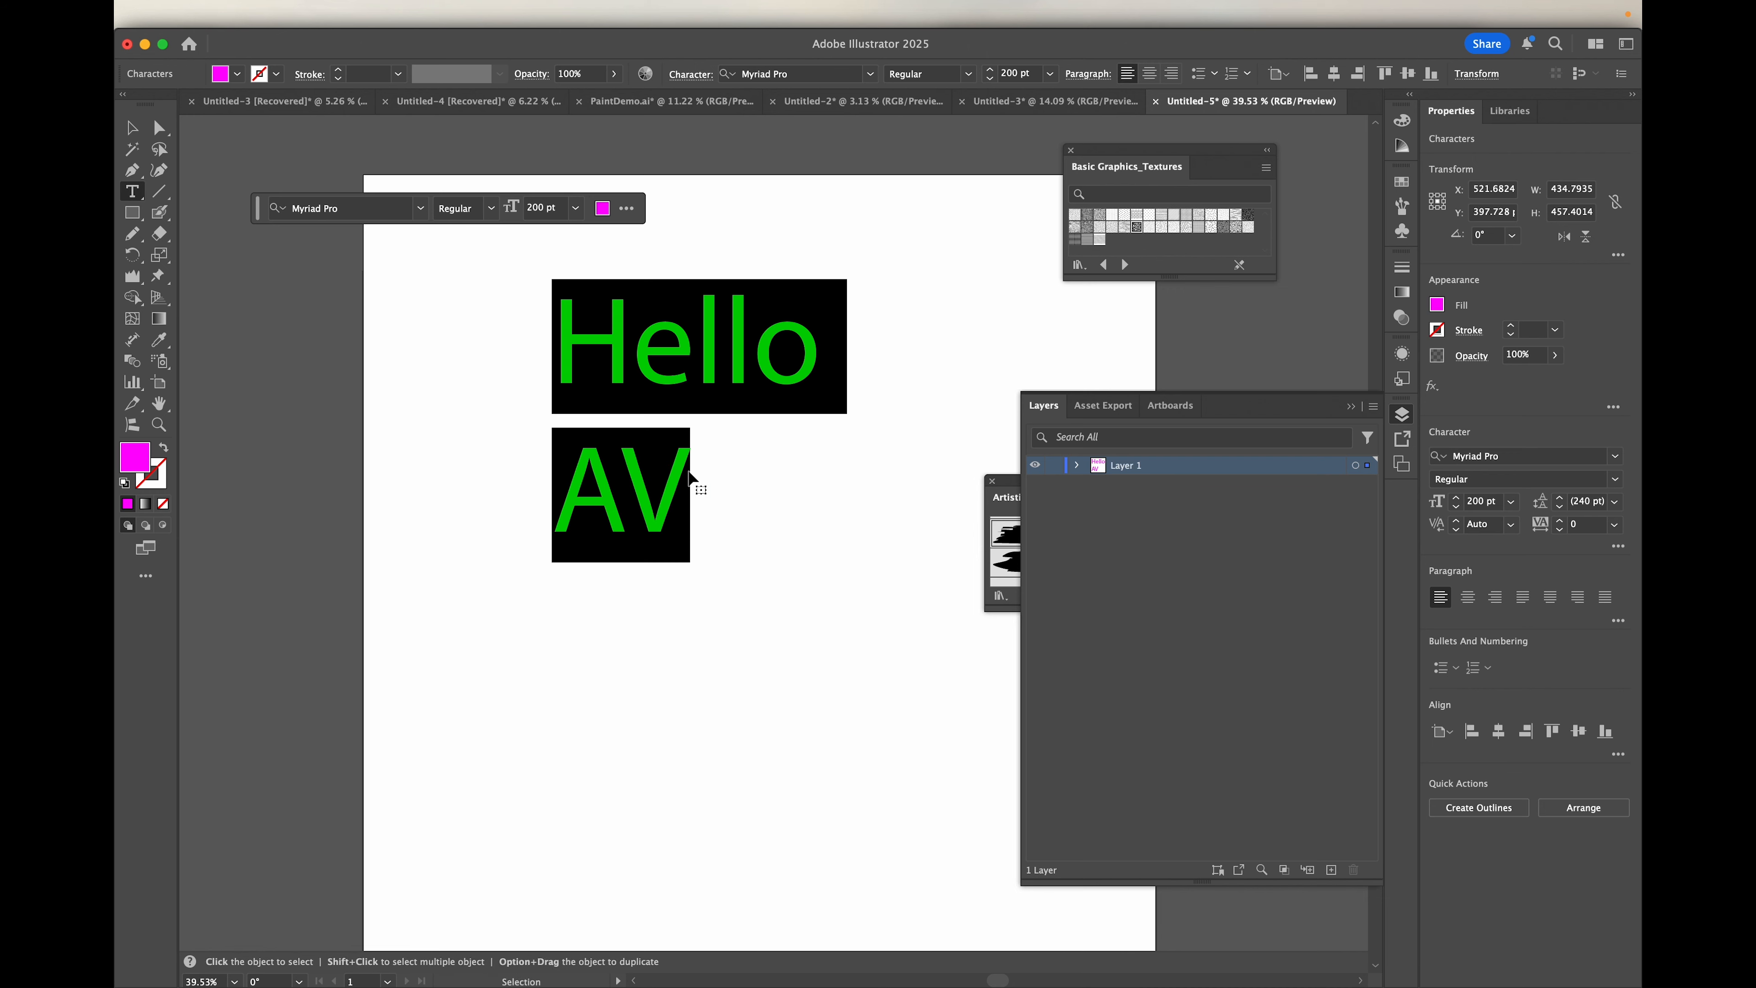
{"action": "left_click", "coordinate": [688, 470]}
{"action": "left_click_drag", "start_coordinate": [689, 470], "coordinate": [568, 339]}
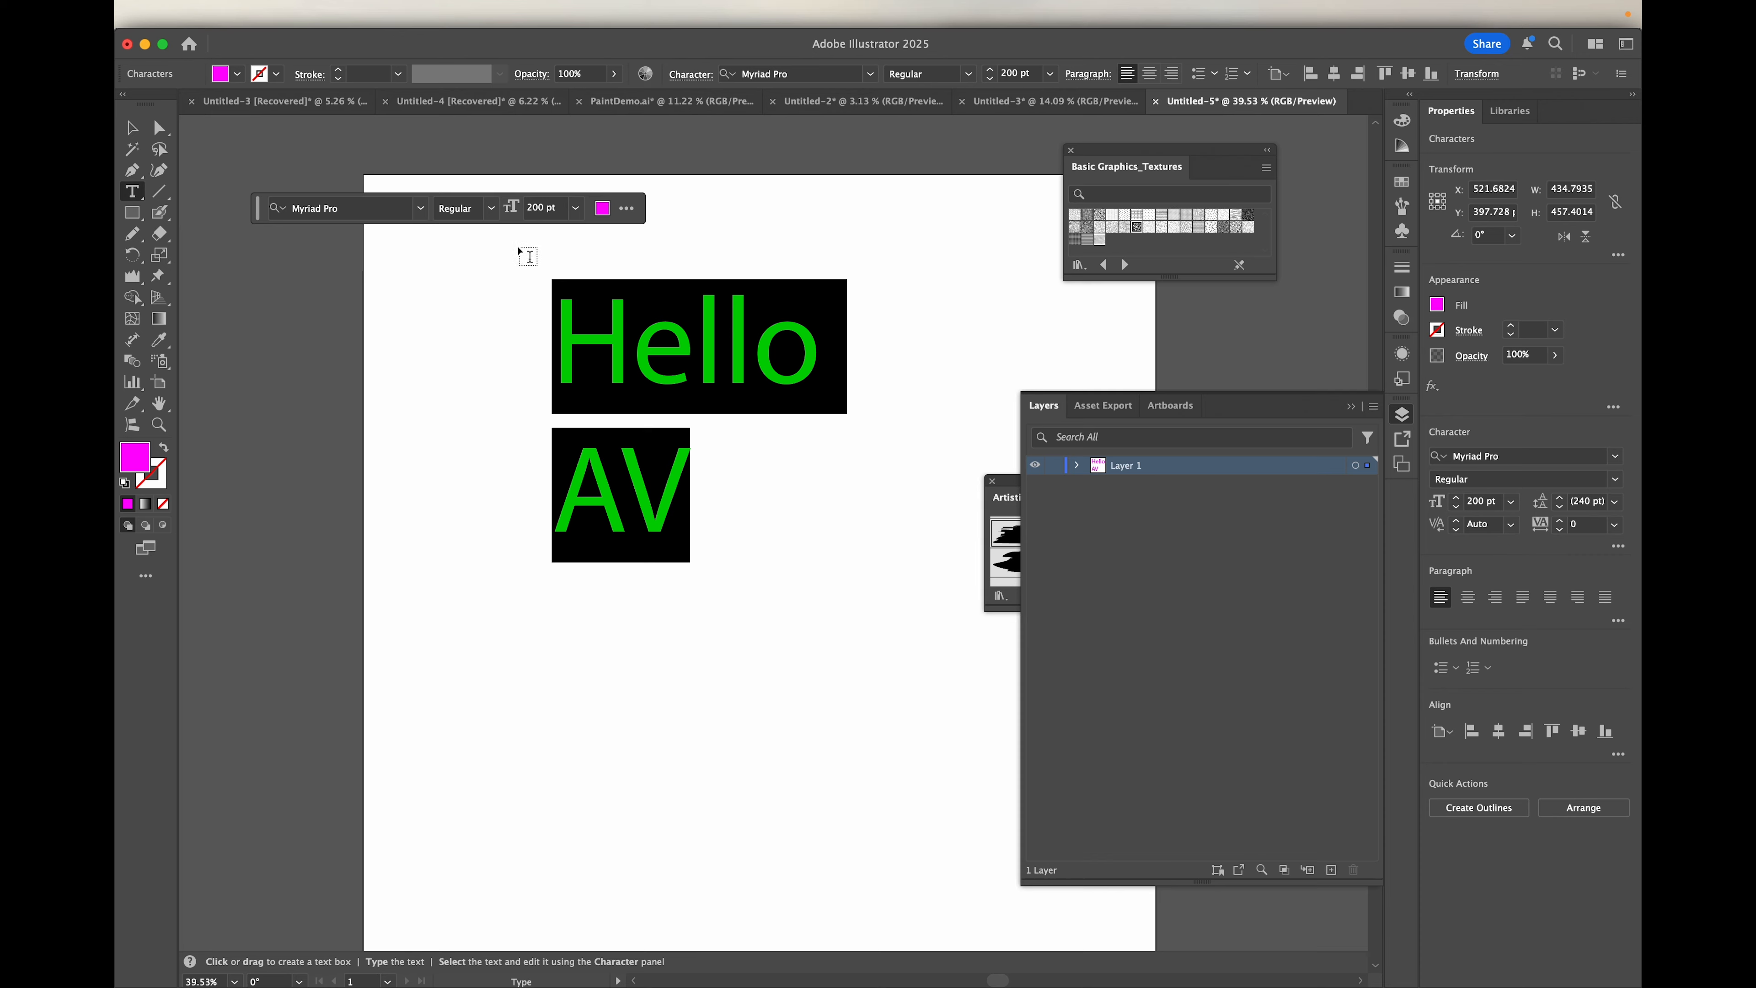
{"action": "left_click", "coordinate": [420, 207]}
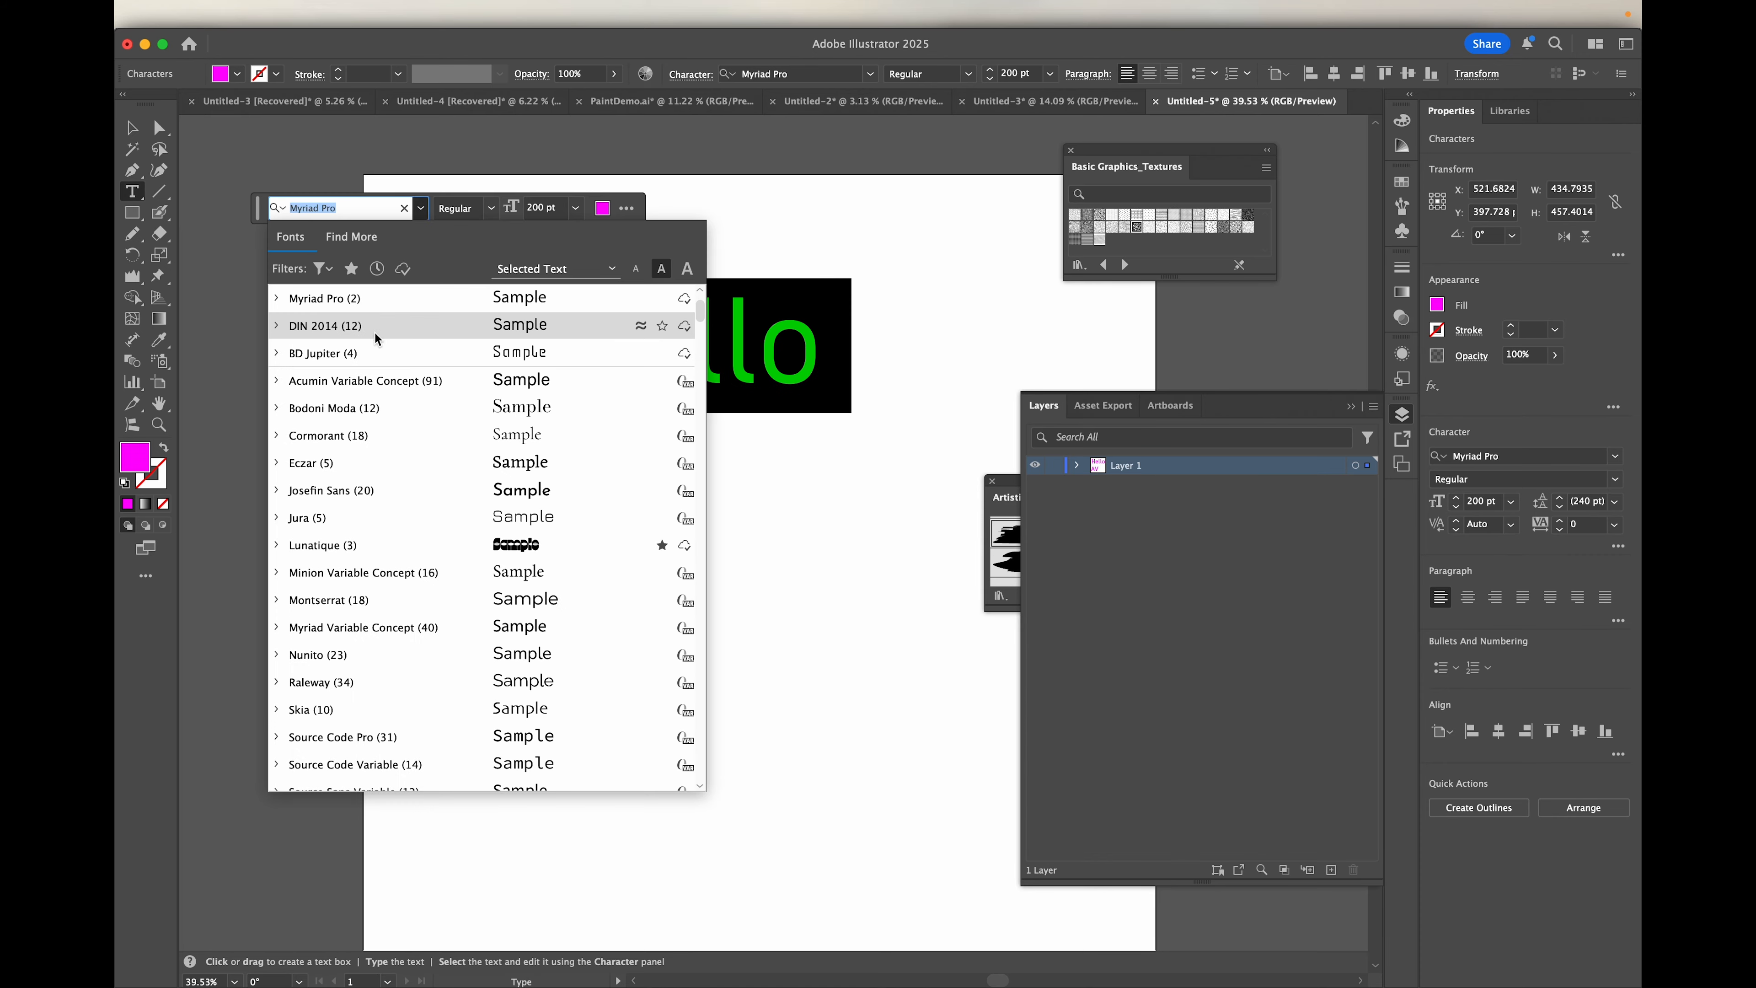
{"action": "scroll", "coordinate": [364, 705], "scroll_direction": "up", "scroll_amount": 3}
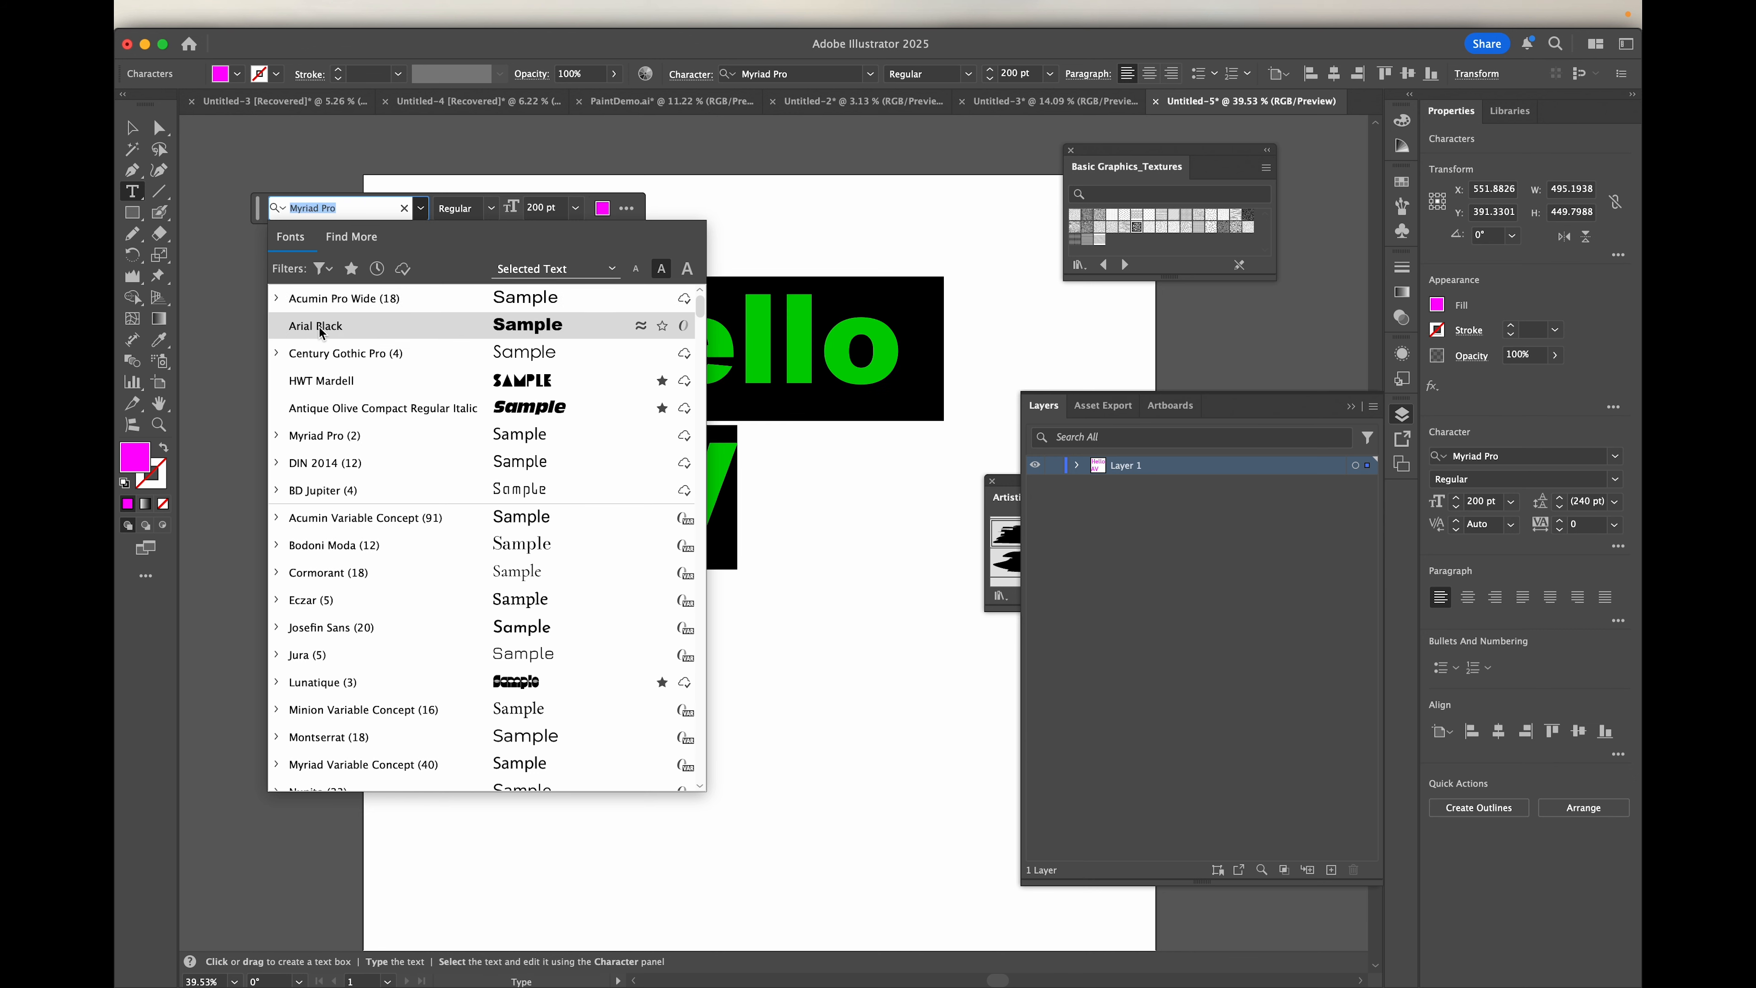
{"action": "left_click", "coordinate": [275, 302]}
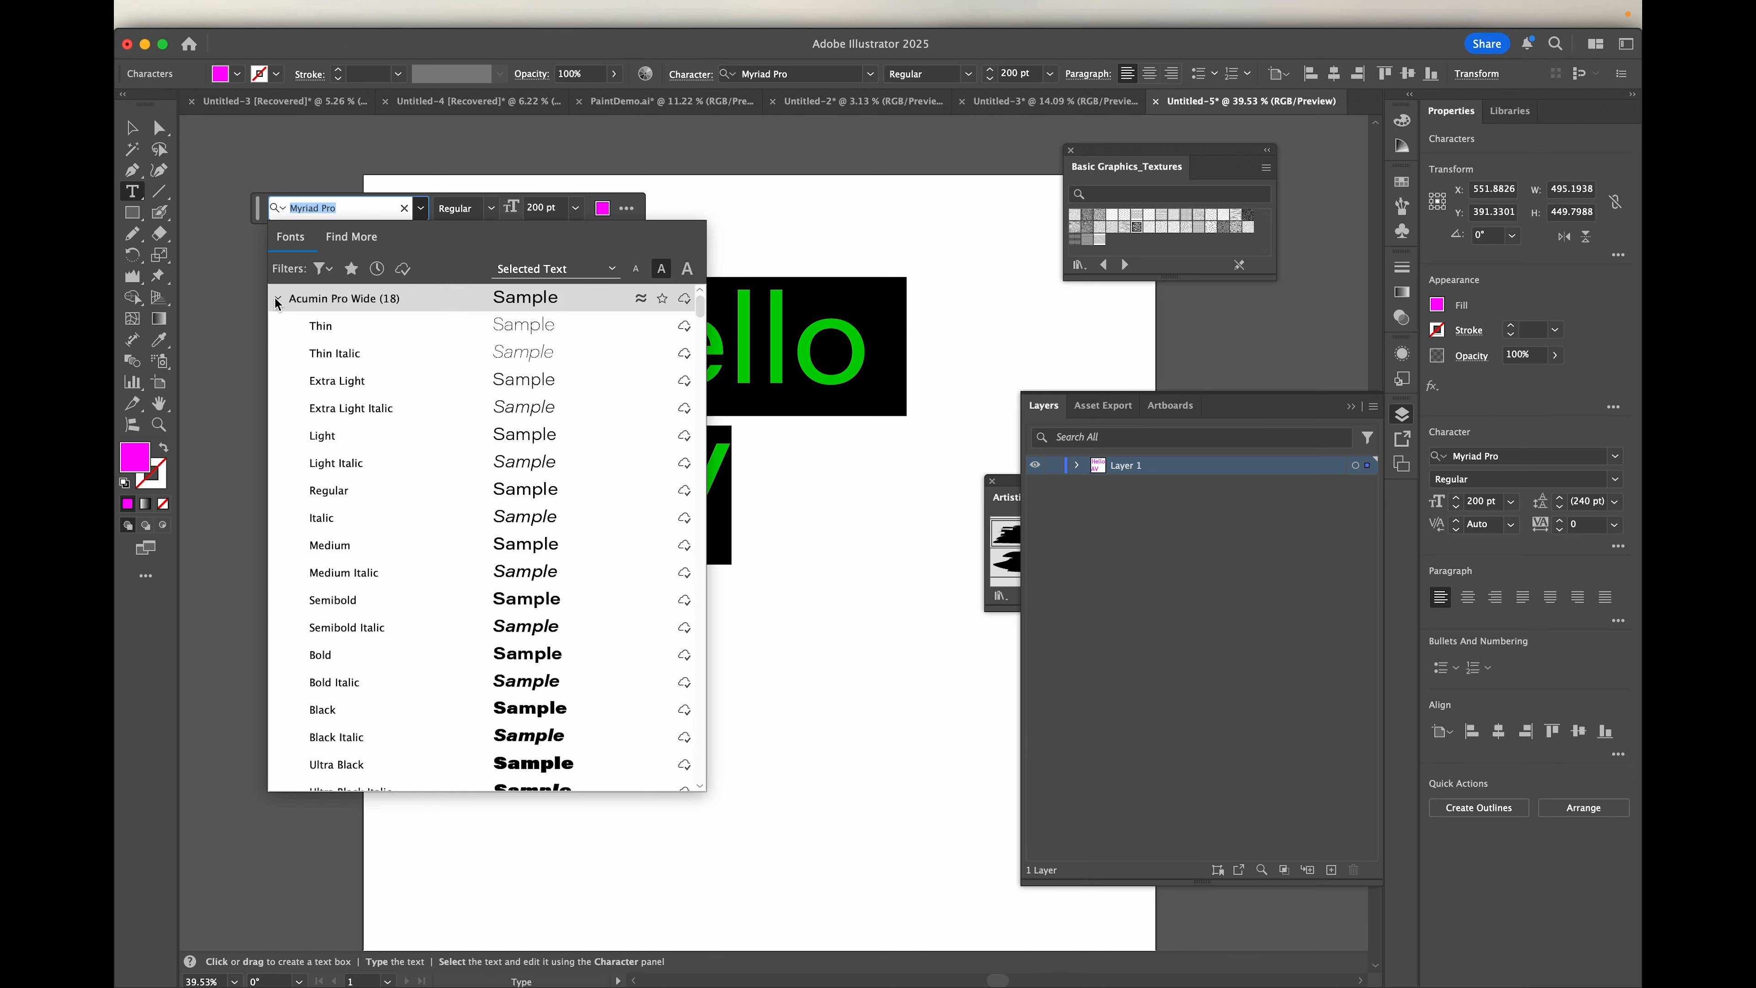
{"action": "scroll", "coordinate": [340, 719], "scroll_direction": "down", "scroll_amount": 5}
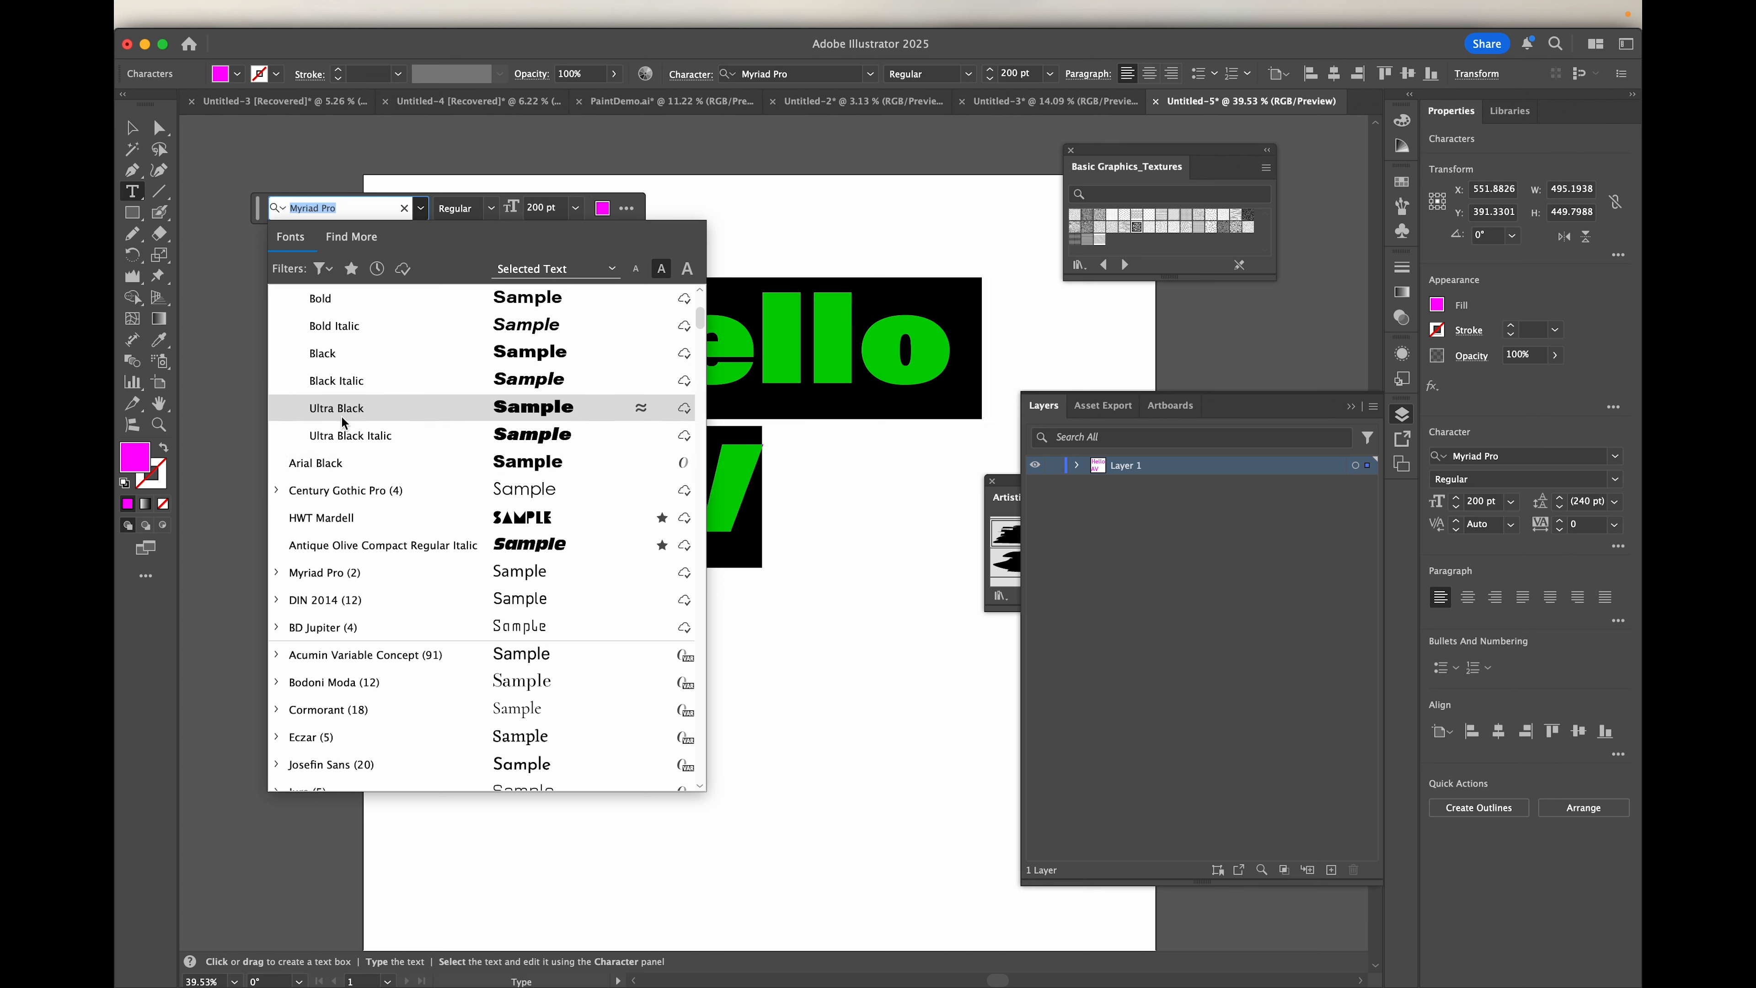
{"action": "left_click", "coordinate": [343, 435]}
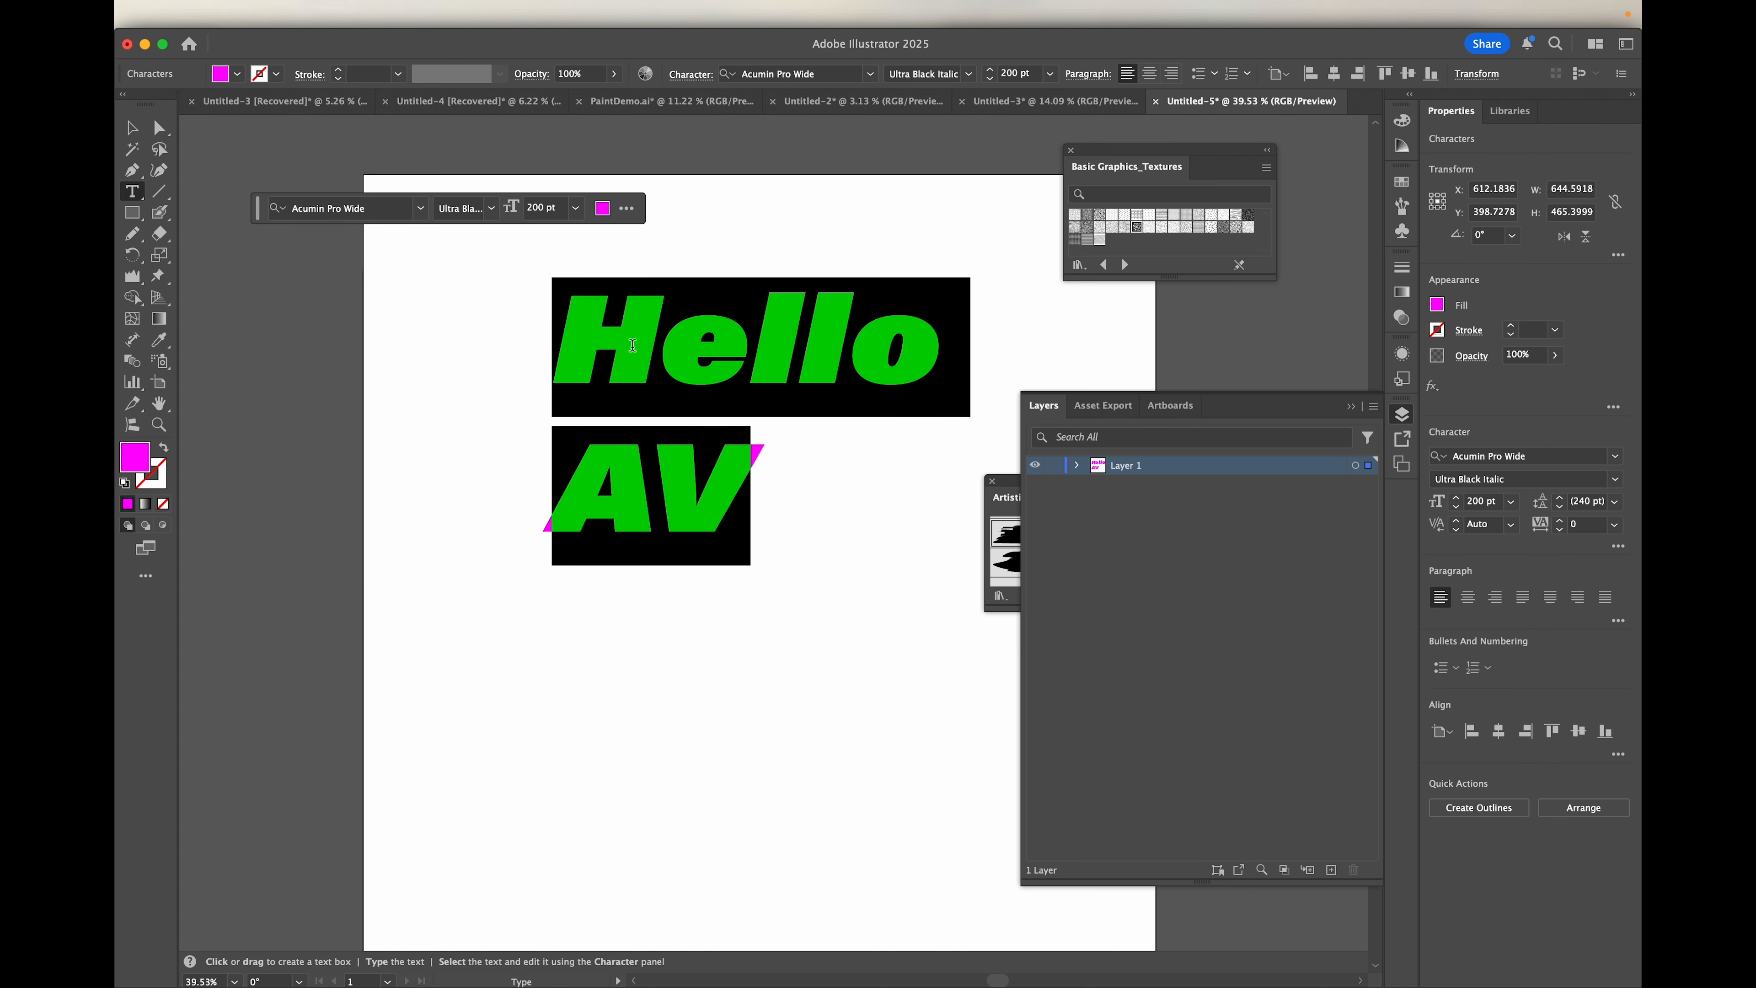
{"action": "left_click", "coordinate": [755, 350]}
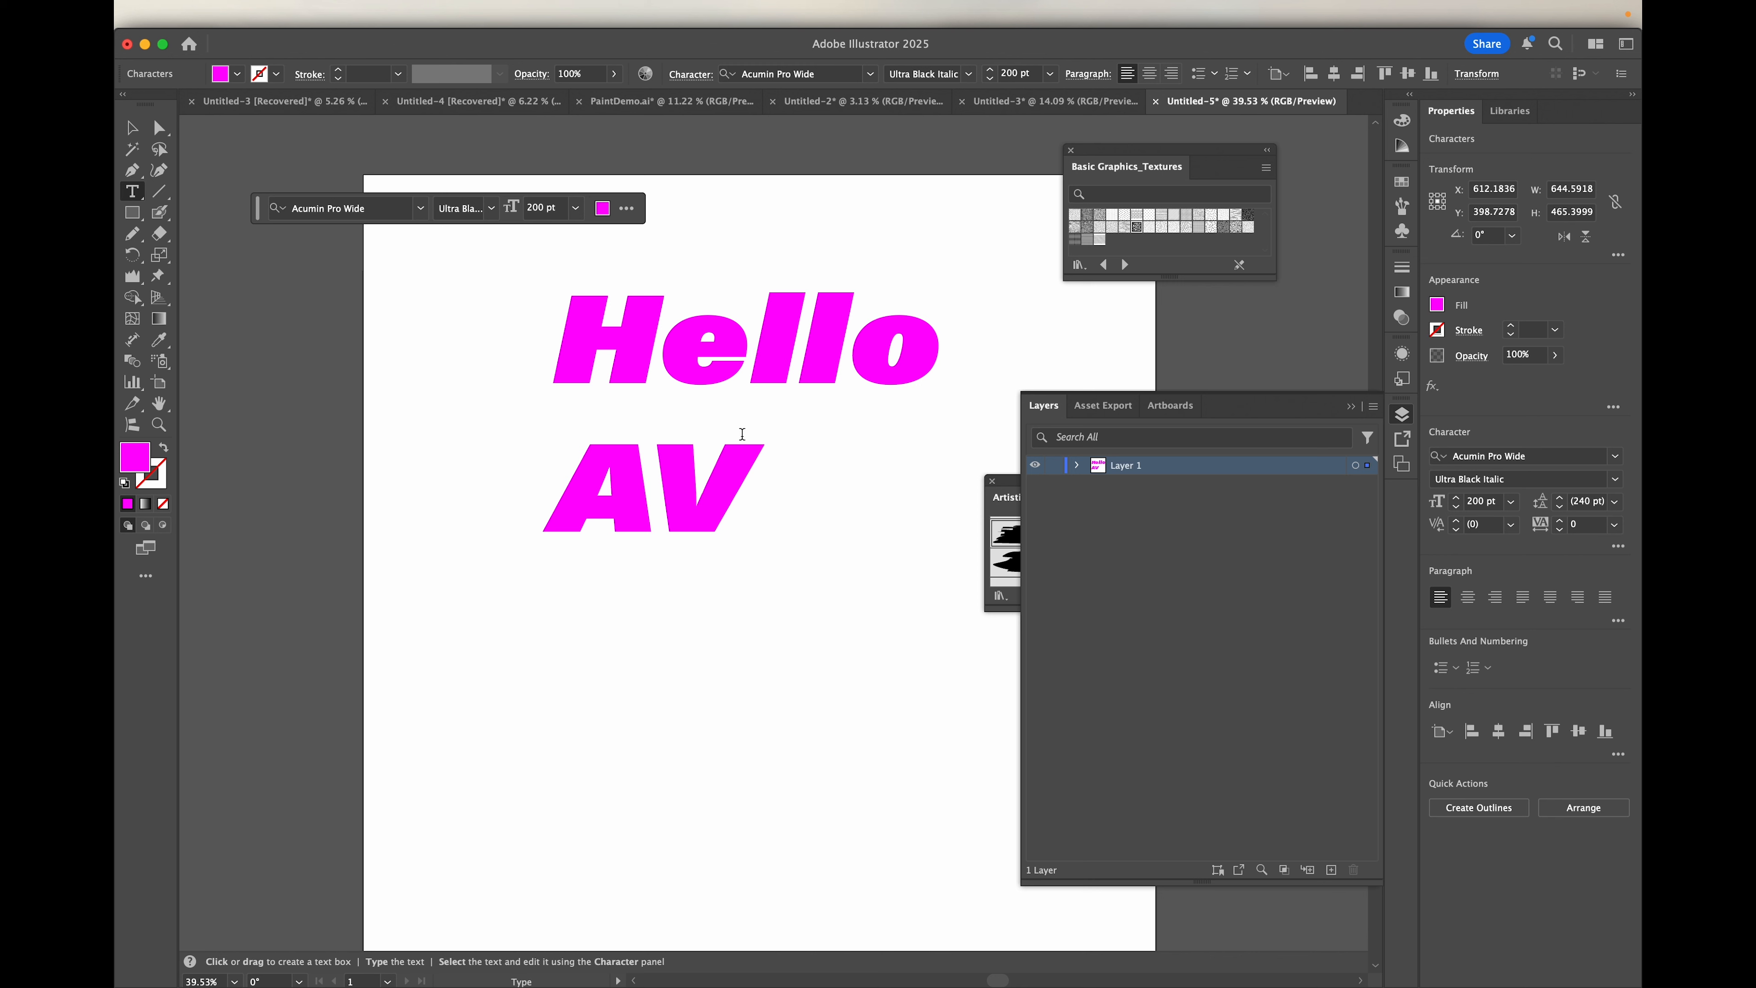
Step: Leave and reenter text editing, adding a test letter "v" after "AV" and deleting it
{"action": "left_click", "coordinate": [659, 344]}
{"action": "key", "text": "Escape"}
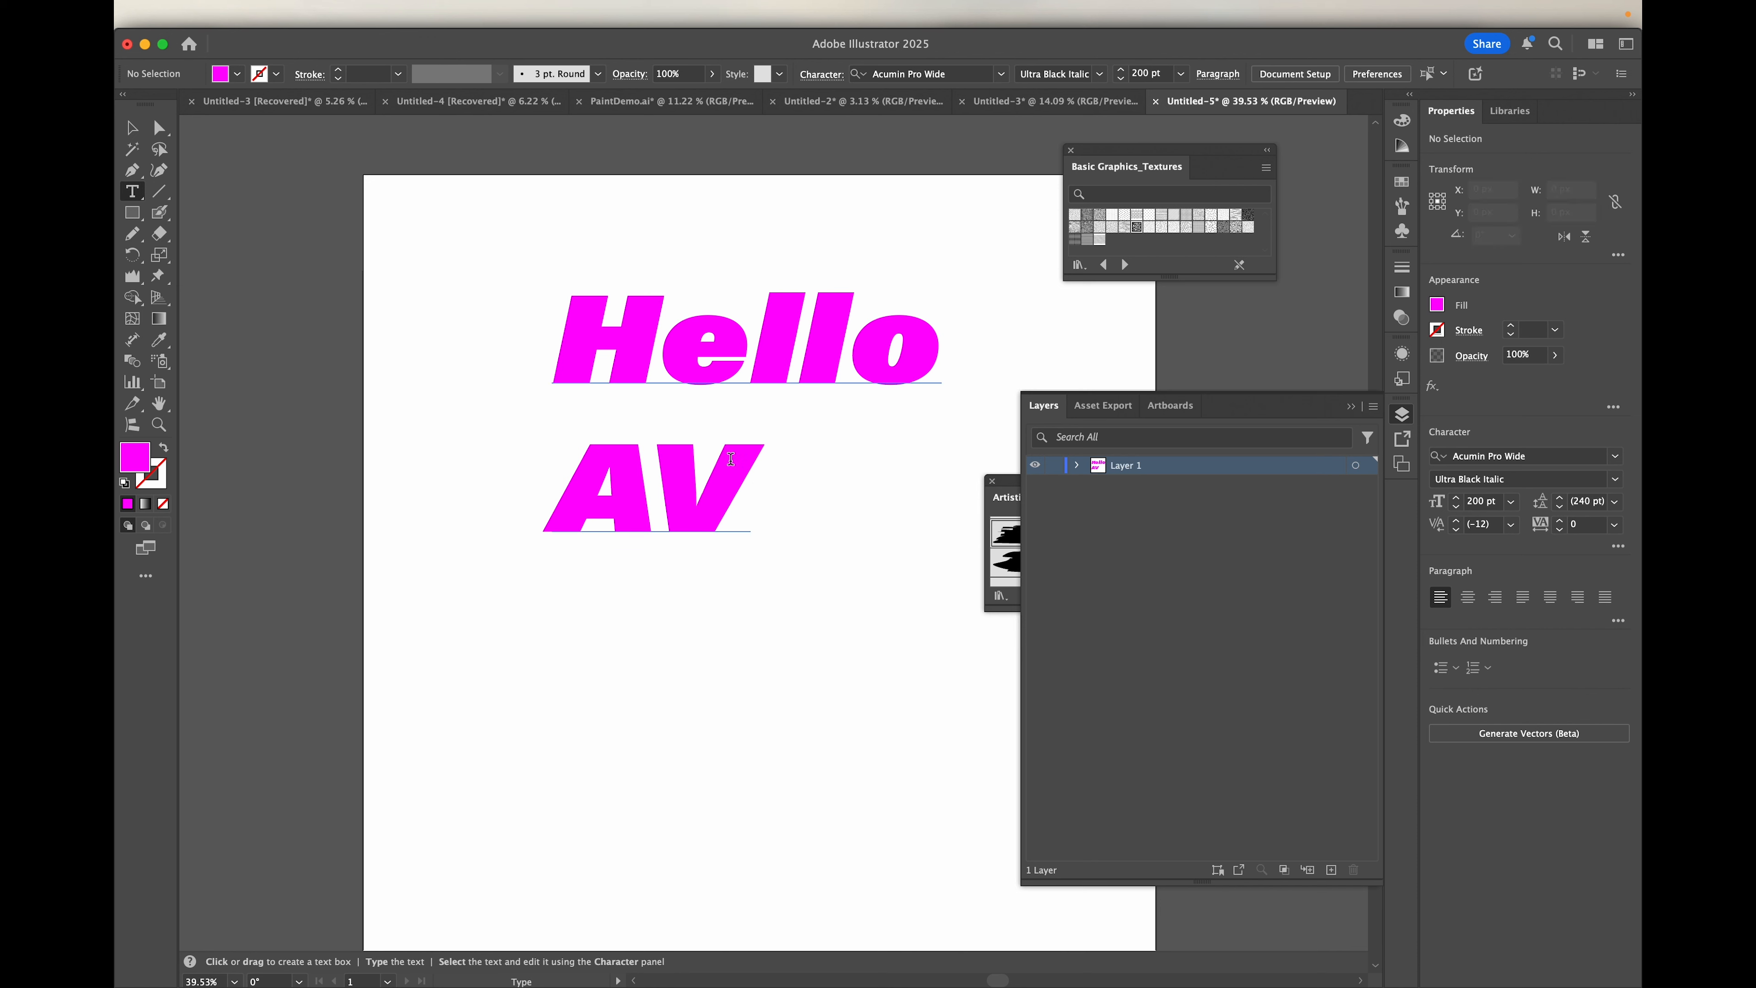
{"action": "left_click", "coordinate": [729, 460]}
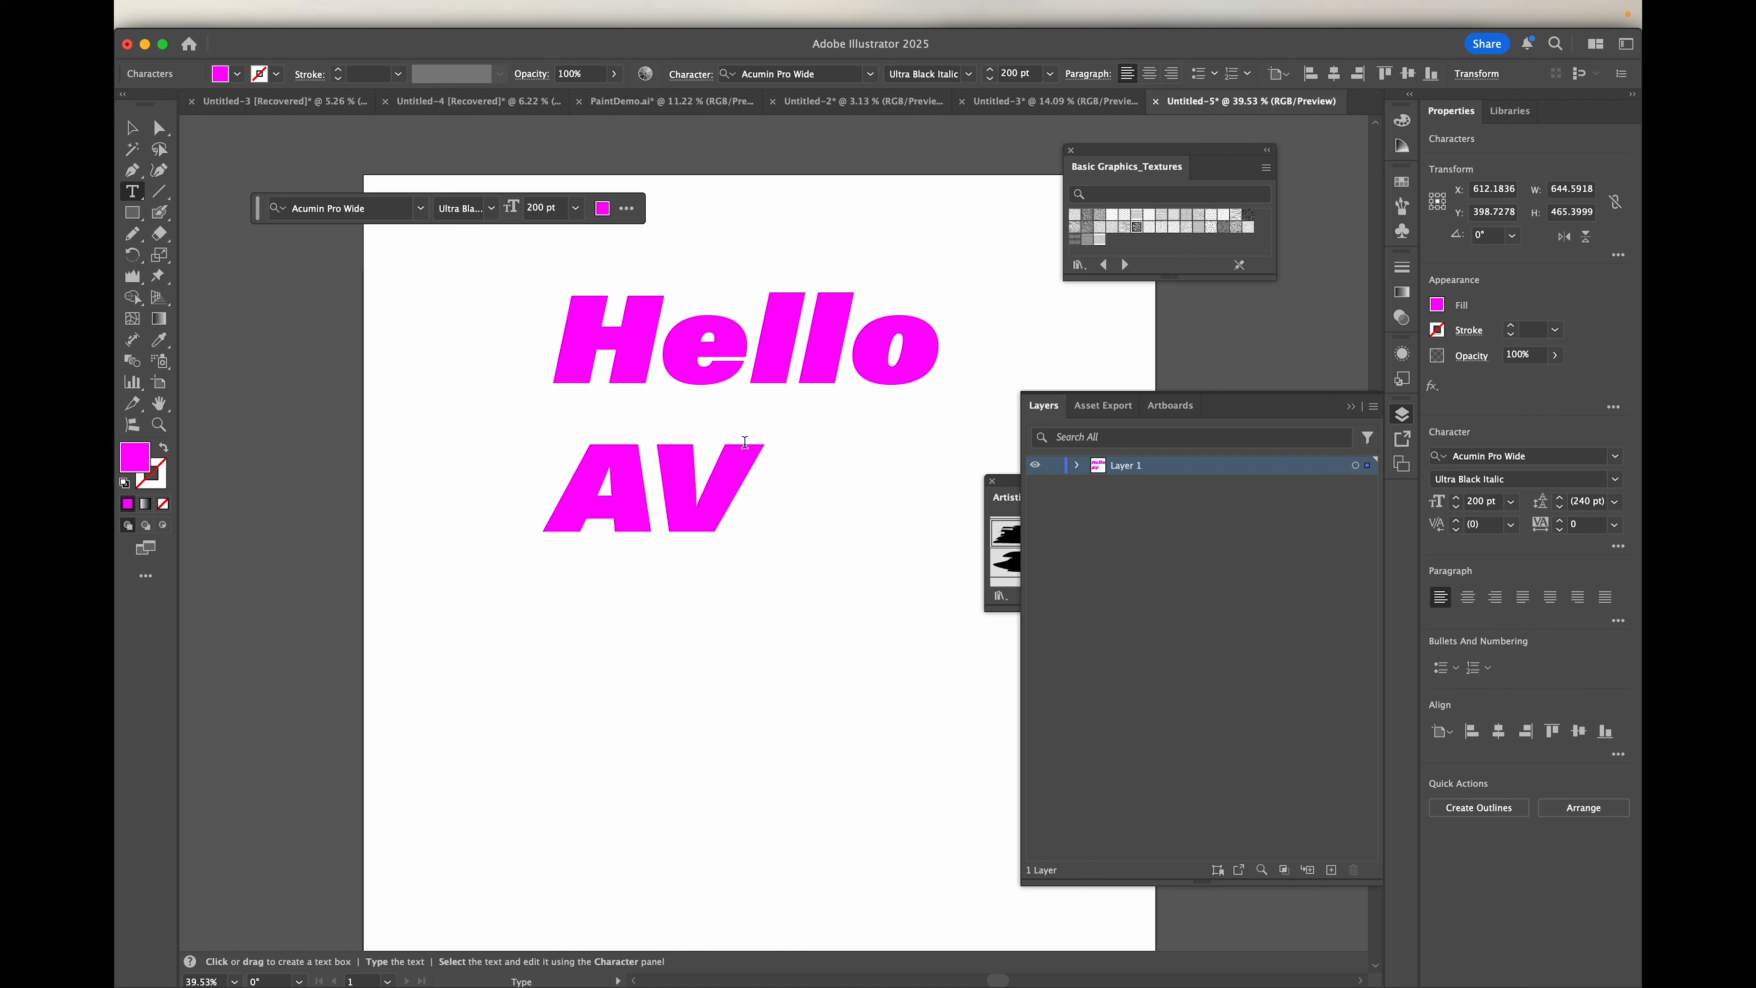
{"action": "type", "text": "v"}
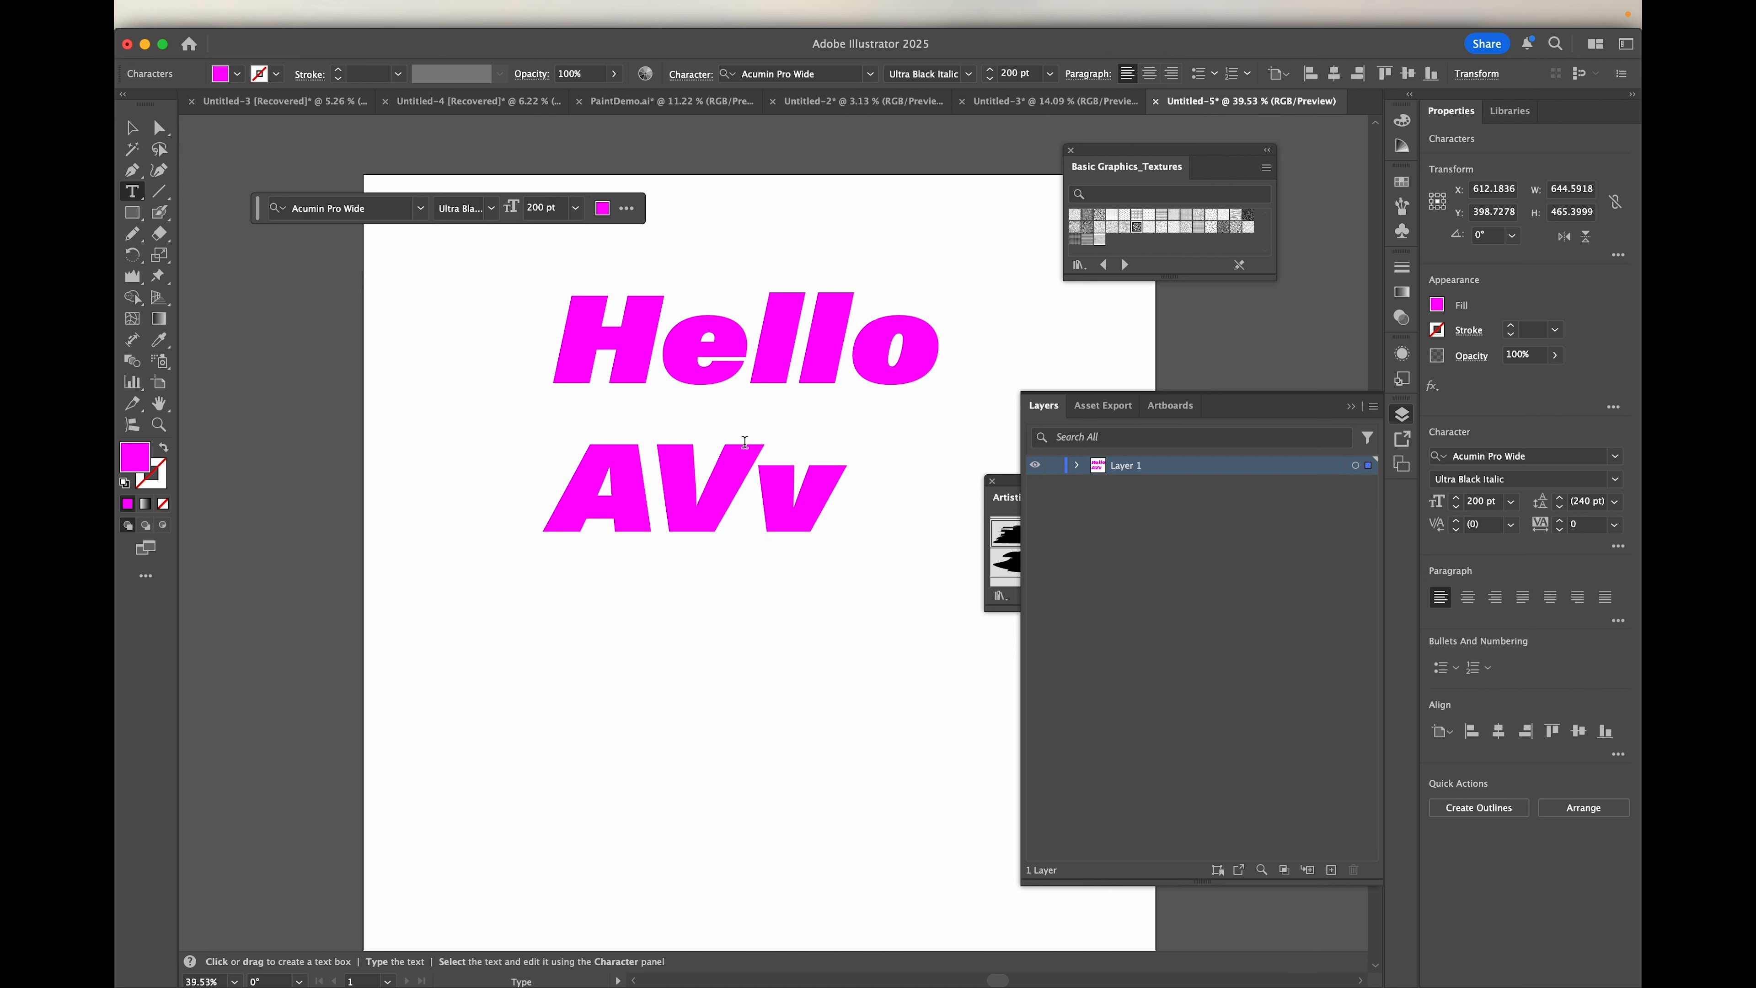
{"action": "key", "text": "BackSpace"}
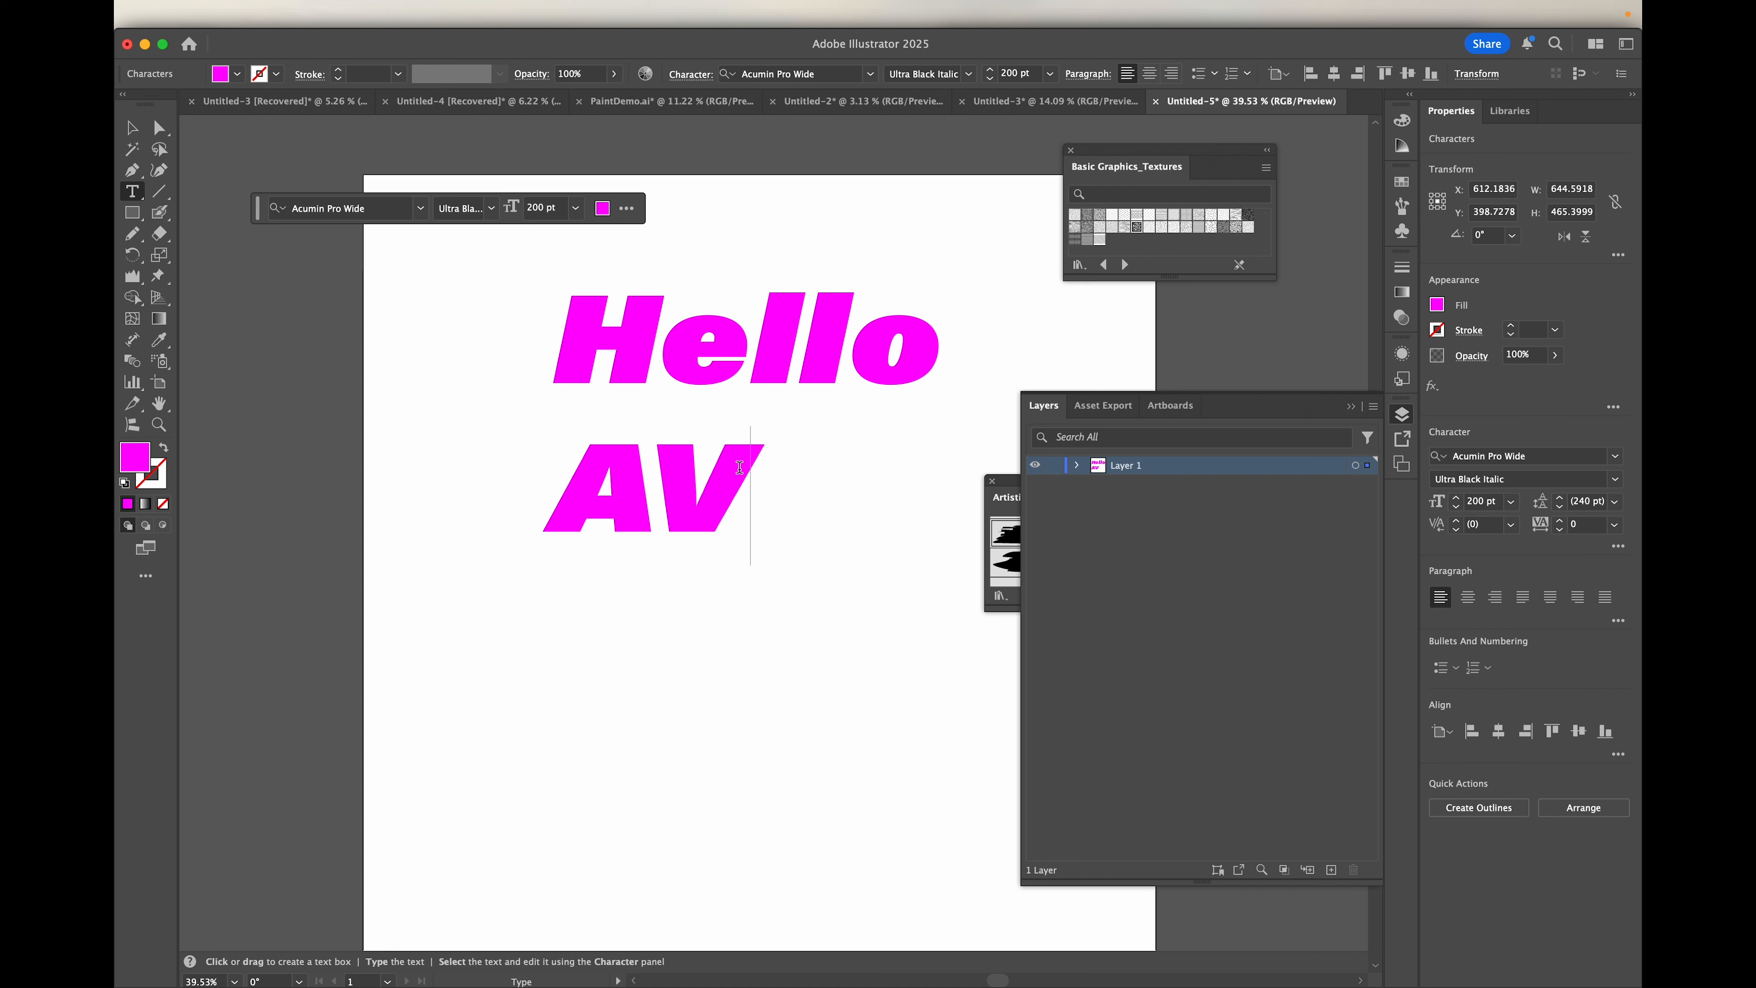
Step: Leave text editing, shift the text object slightly left, and give it a 10 pt black stroke
{"action": "key", "text": "Escape"}
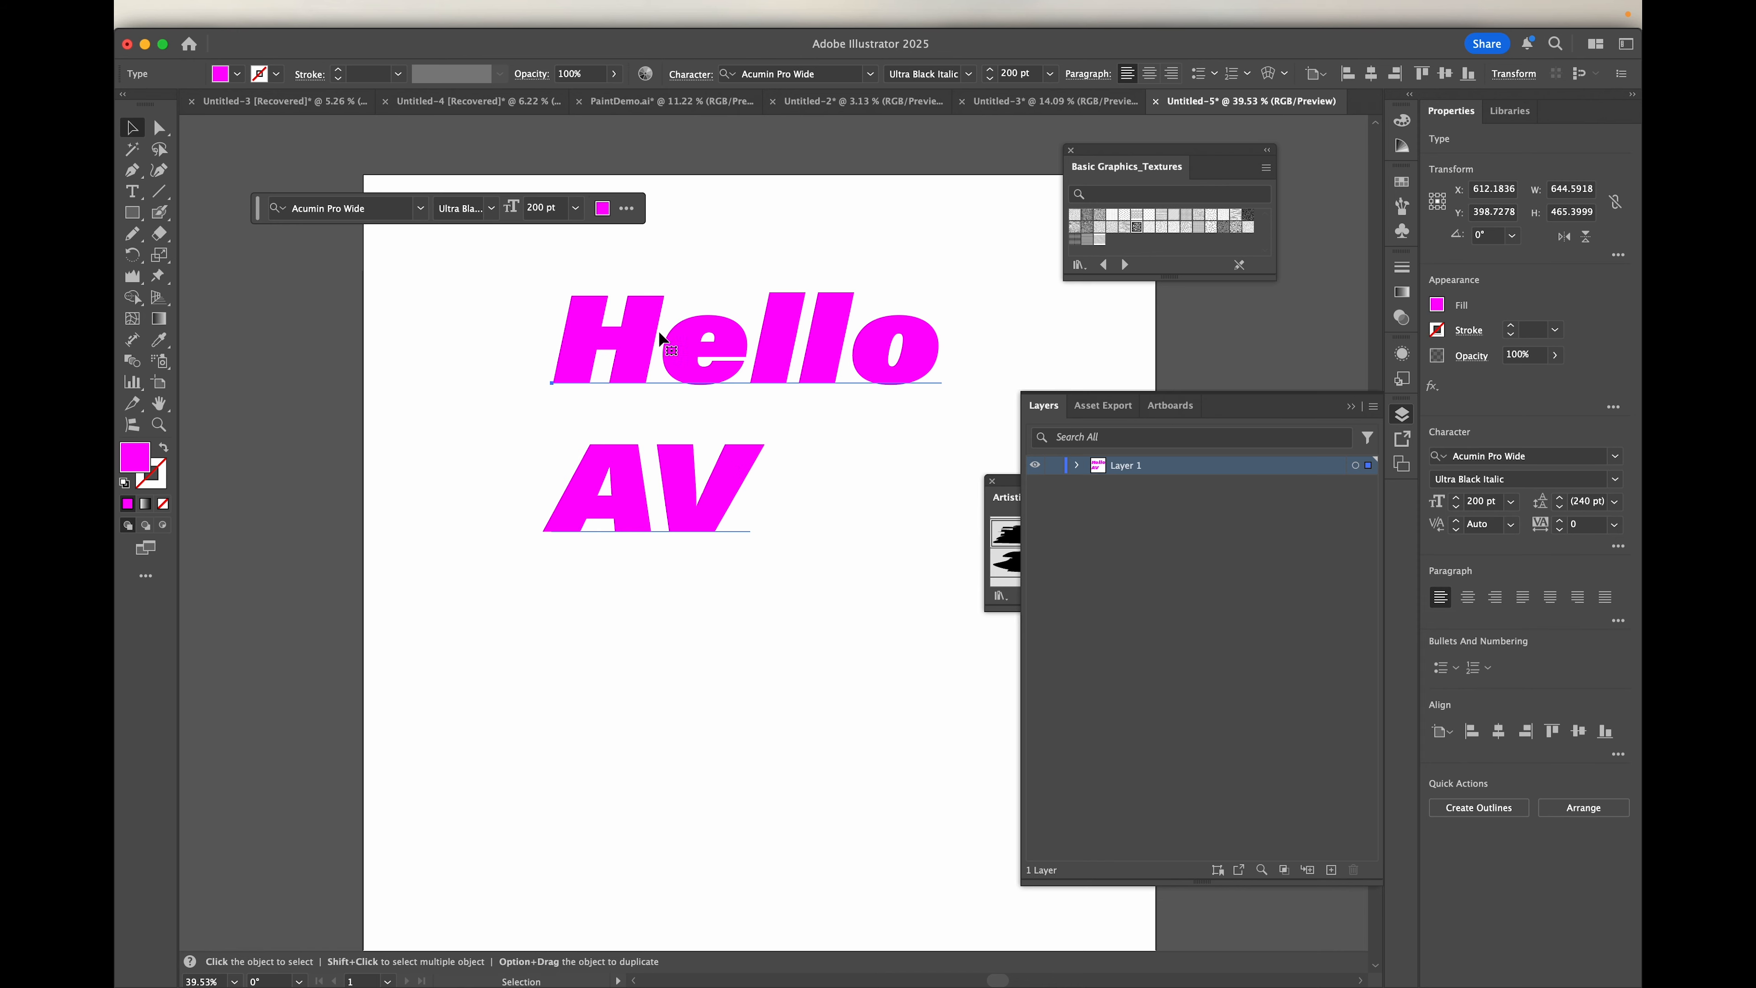
{"action": "left_click_drag", "start_coordinate": [656, 339], "coordinate": [612, 339]}
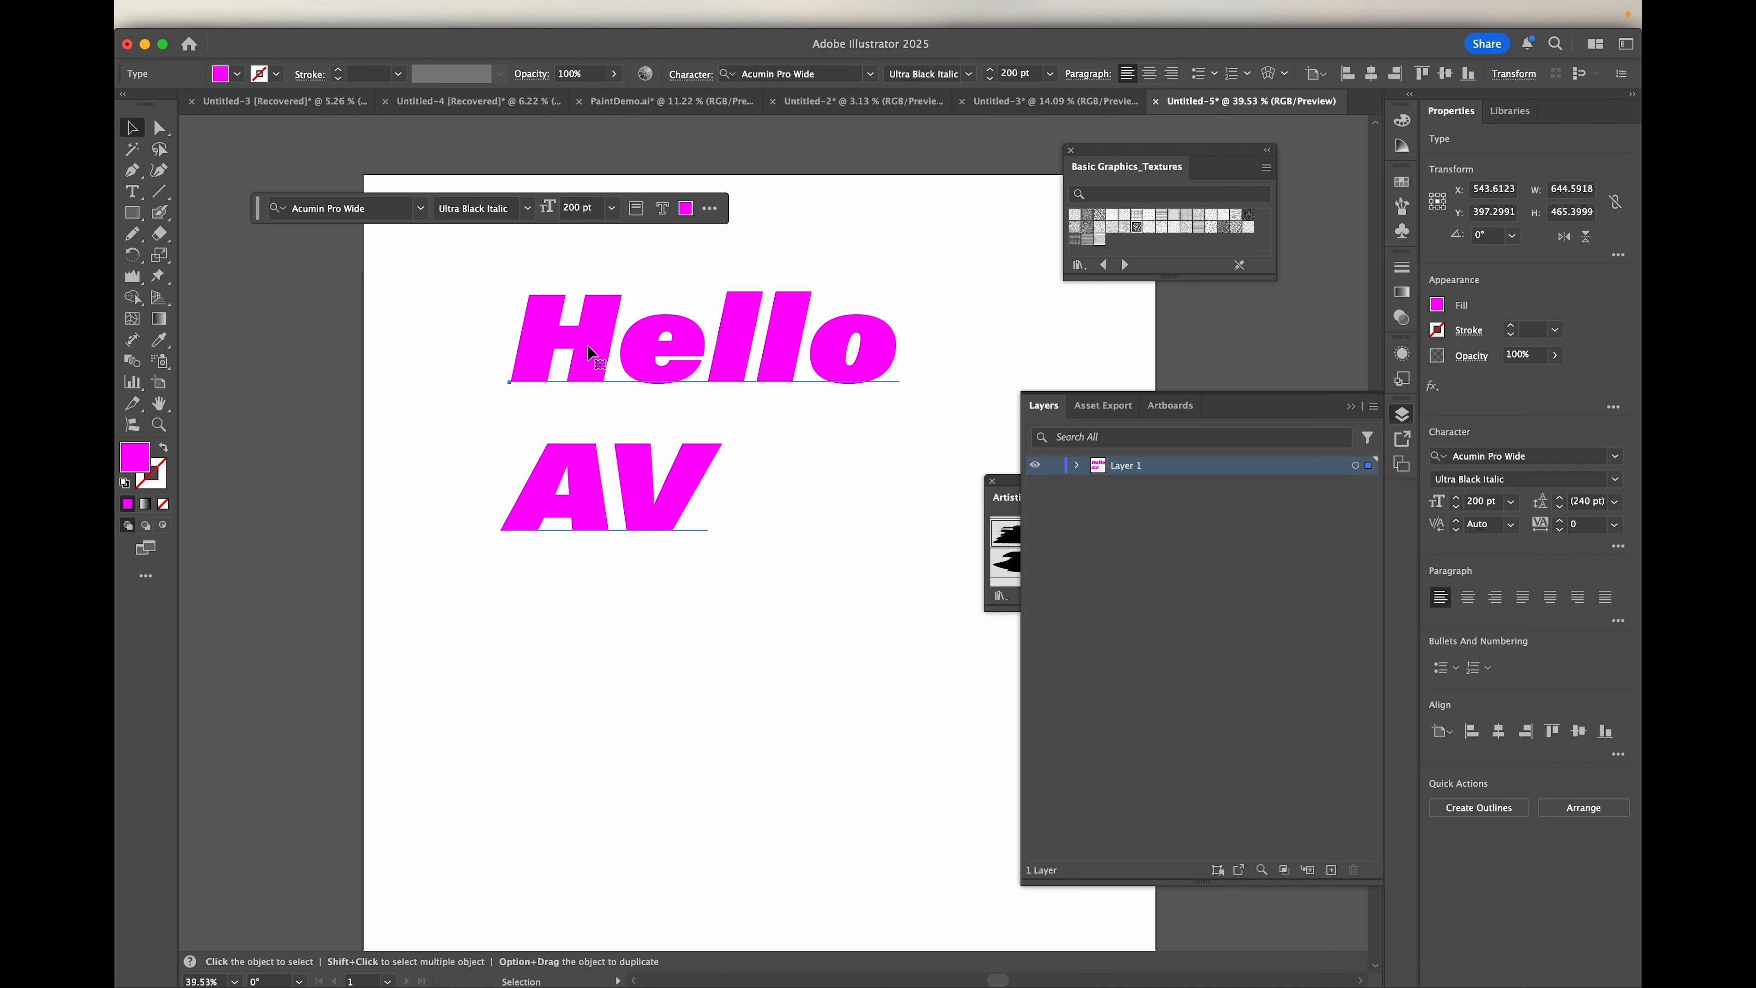
{"action": "left_click", "coordinate": [275, 75]}
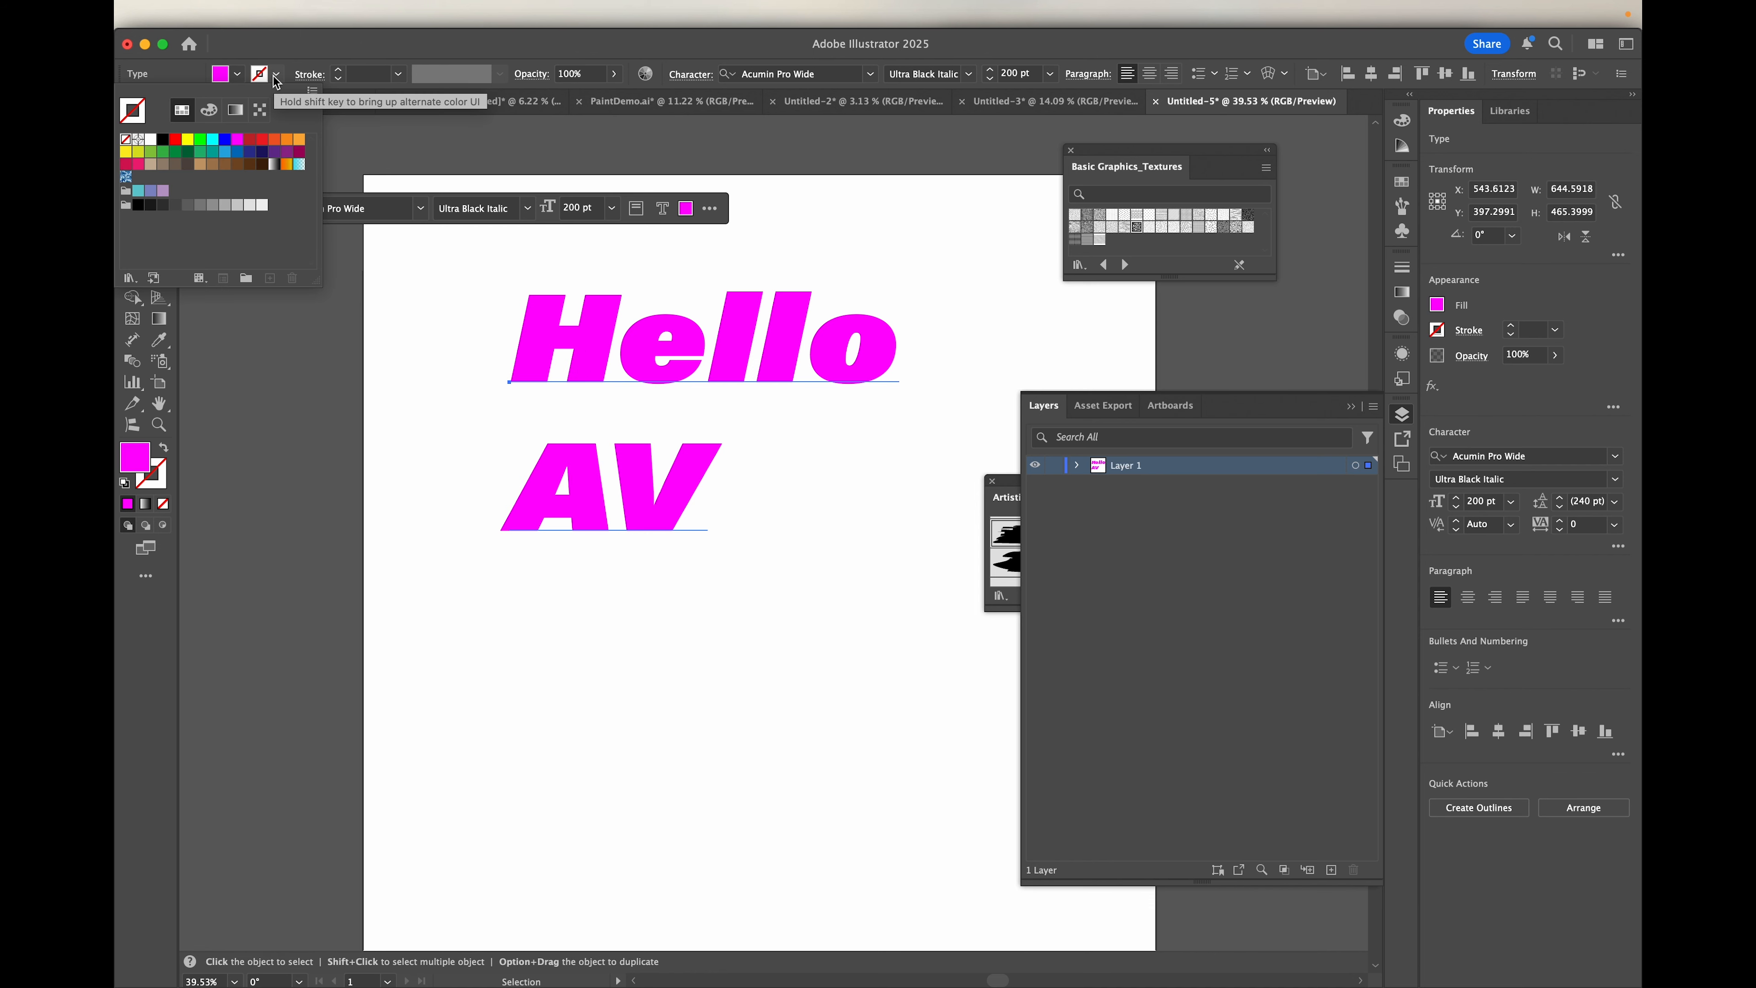
{"action": "left_click", "coordinate": [164, 144]}
{"action": "left_click", "coordinate": [370, 73]}
{"action": "type", "text": "10"}
{"action": "key", "text": "Return"}
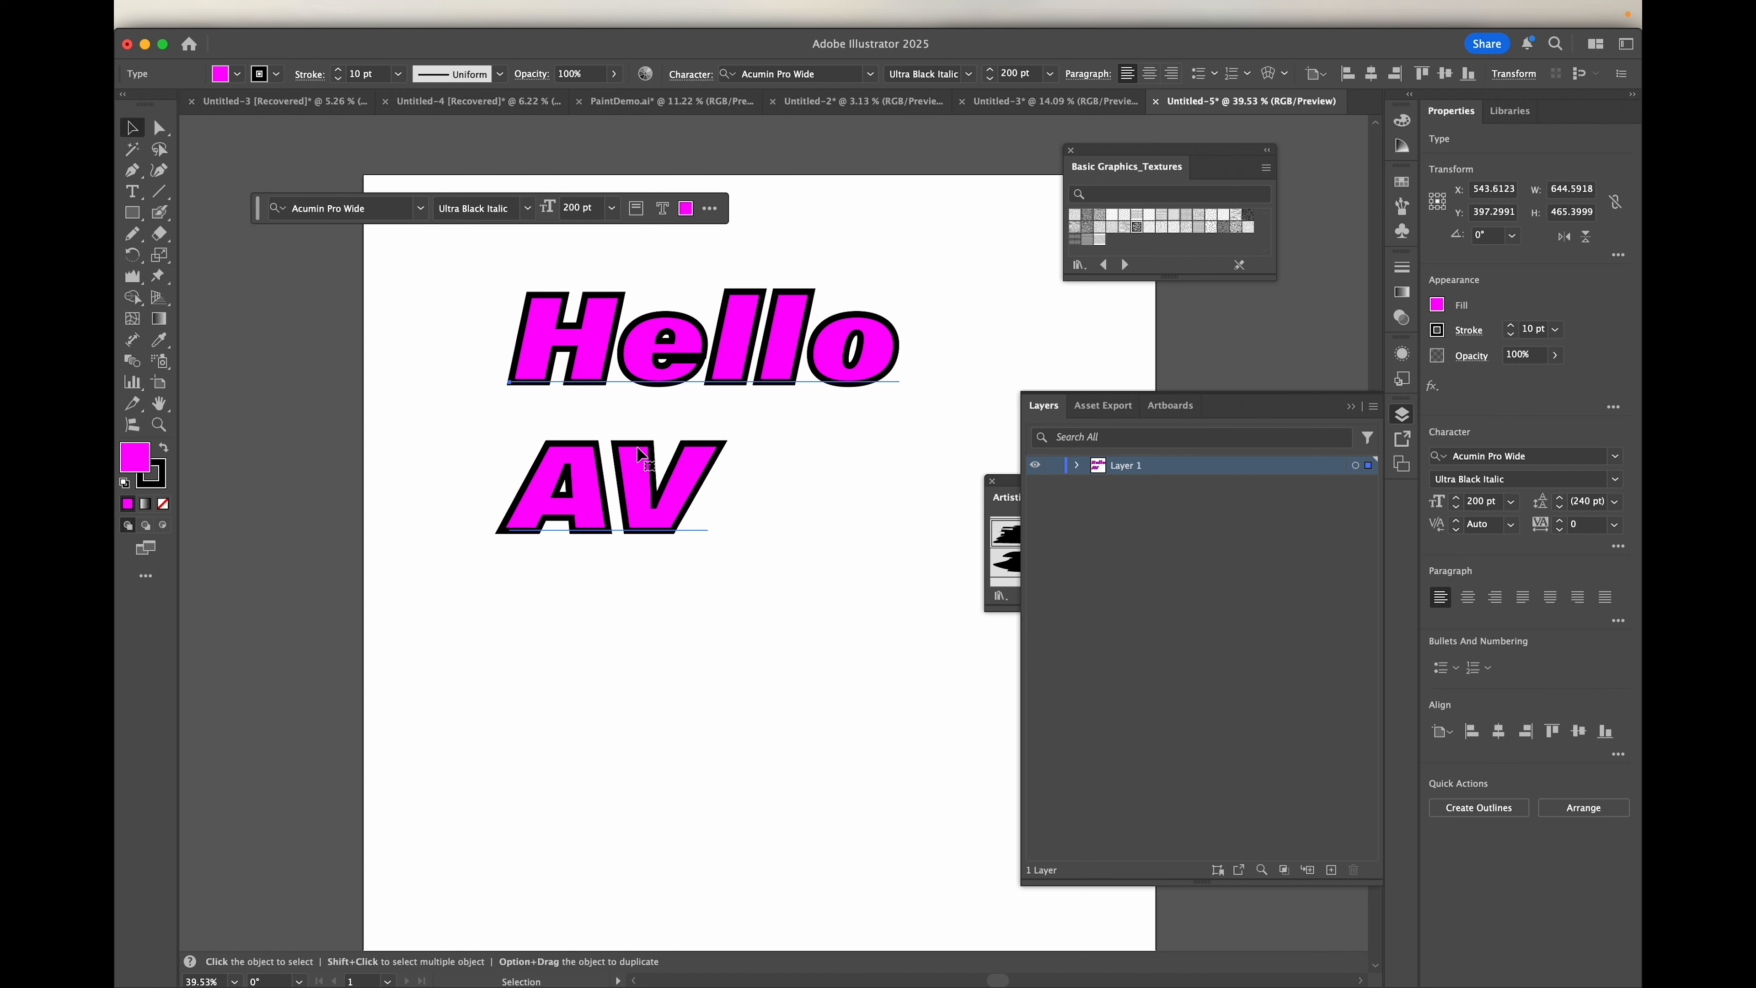
Step: Try the White, Black gradient, an orange gradient and the blue ornamental pattern as the text's fill, and restore magenta
{"action": "left_click", "coordinate": [222, 80]}
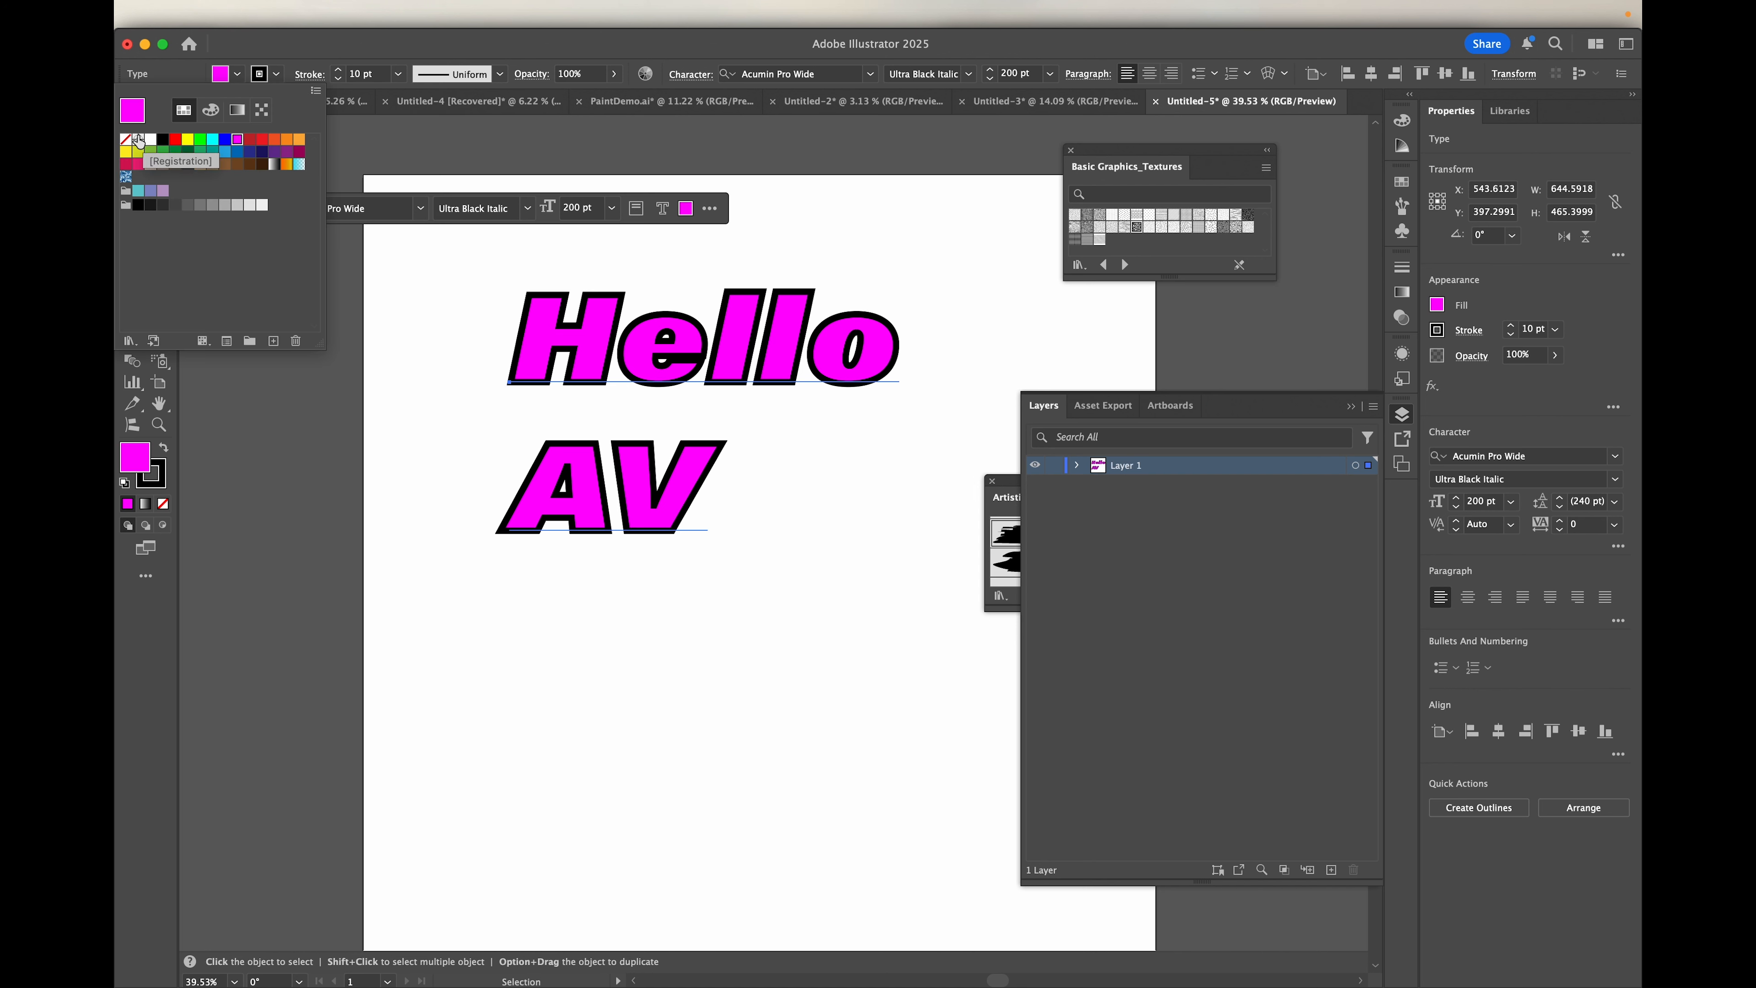
{"action": "left_click", "coordinate": [294, 48]}
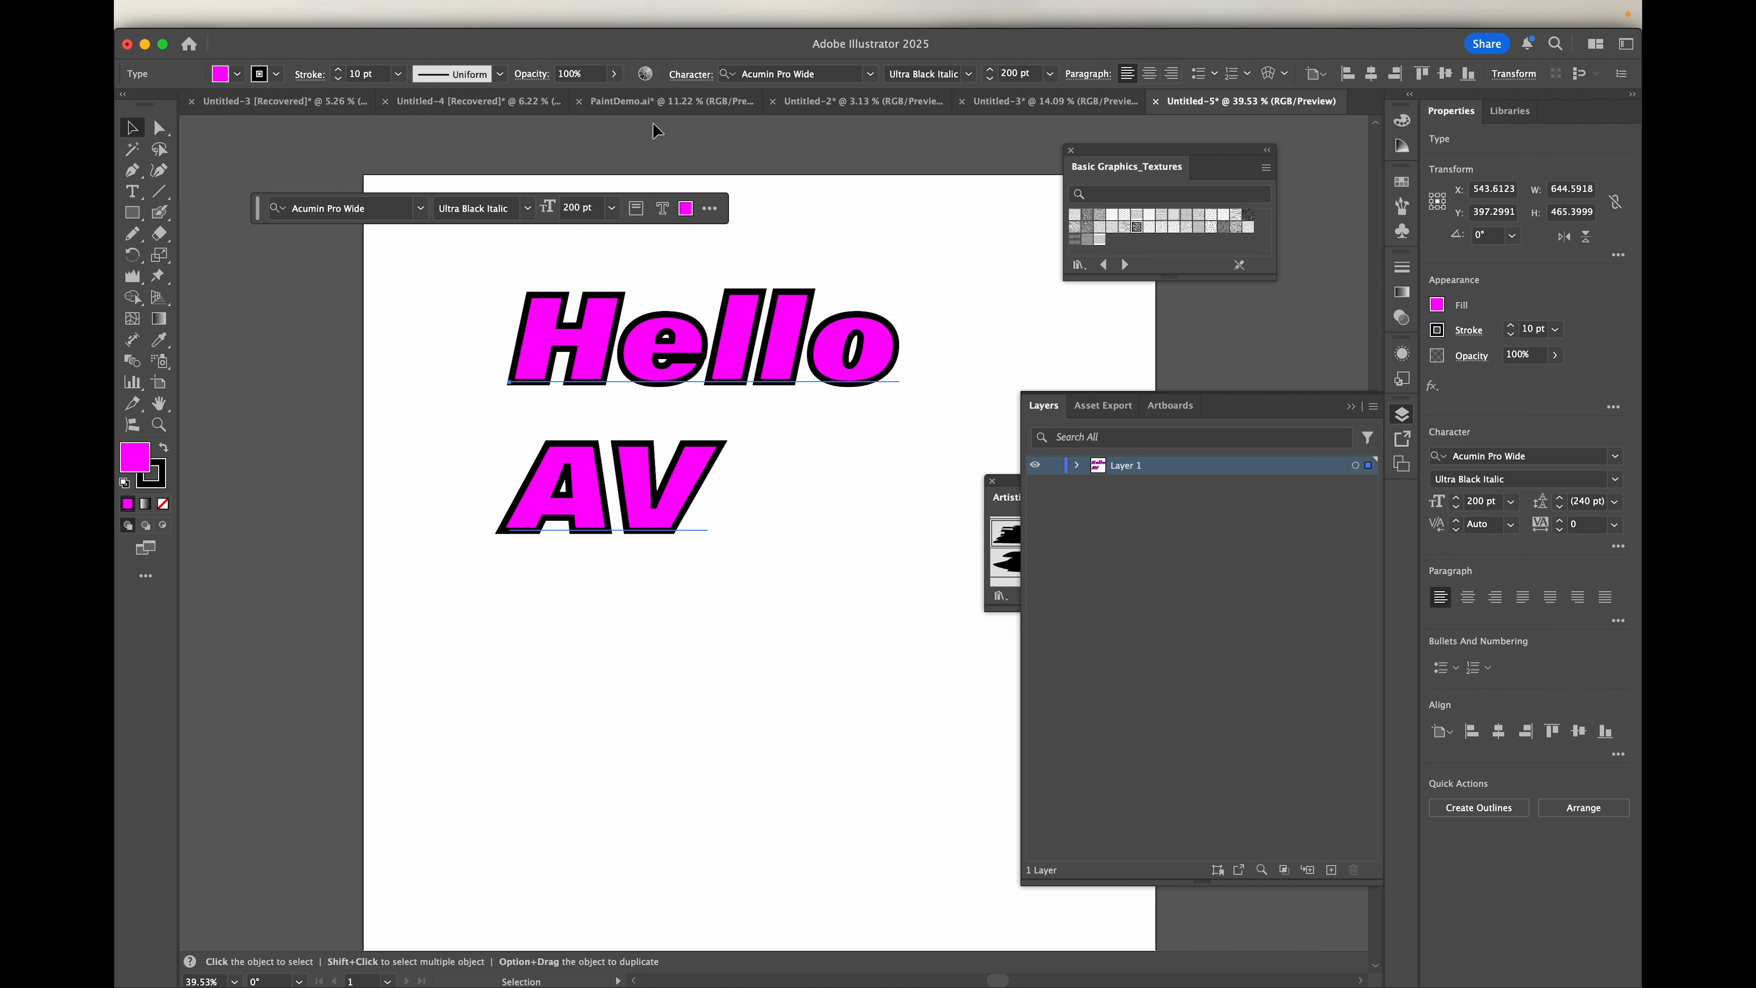
{"action": "left_click", "coordinate": [221, 75]}
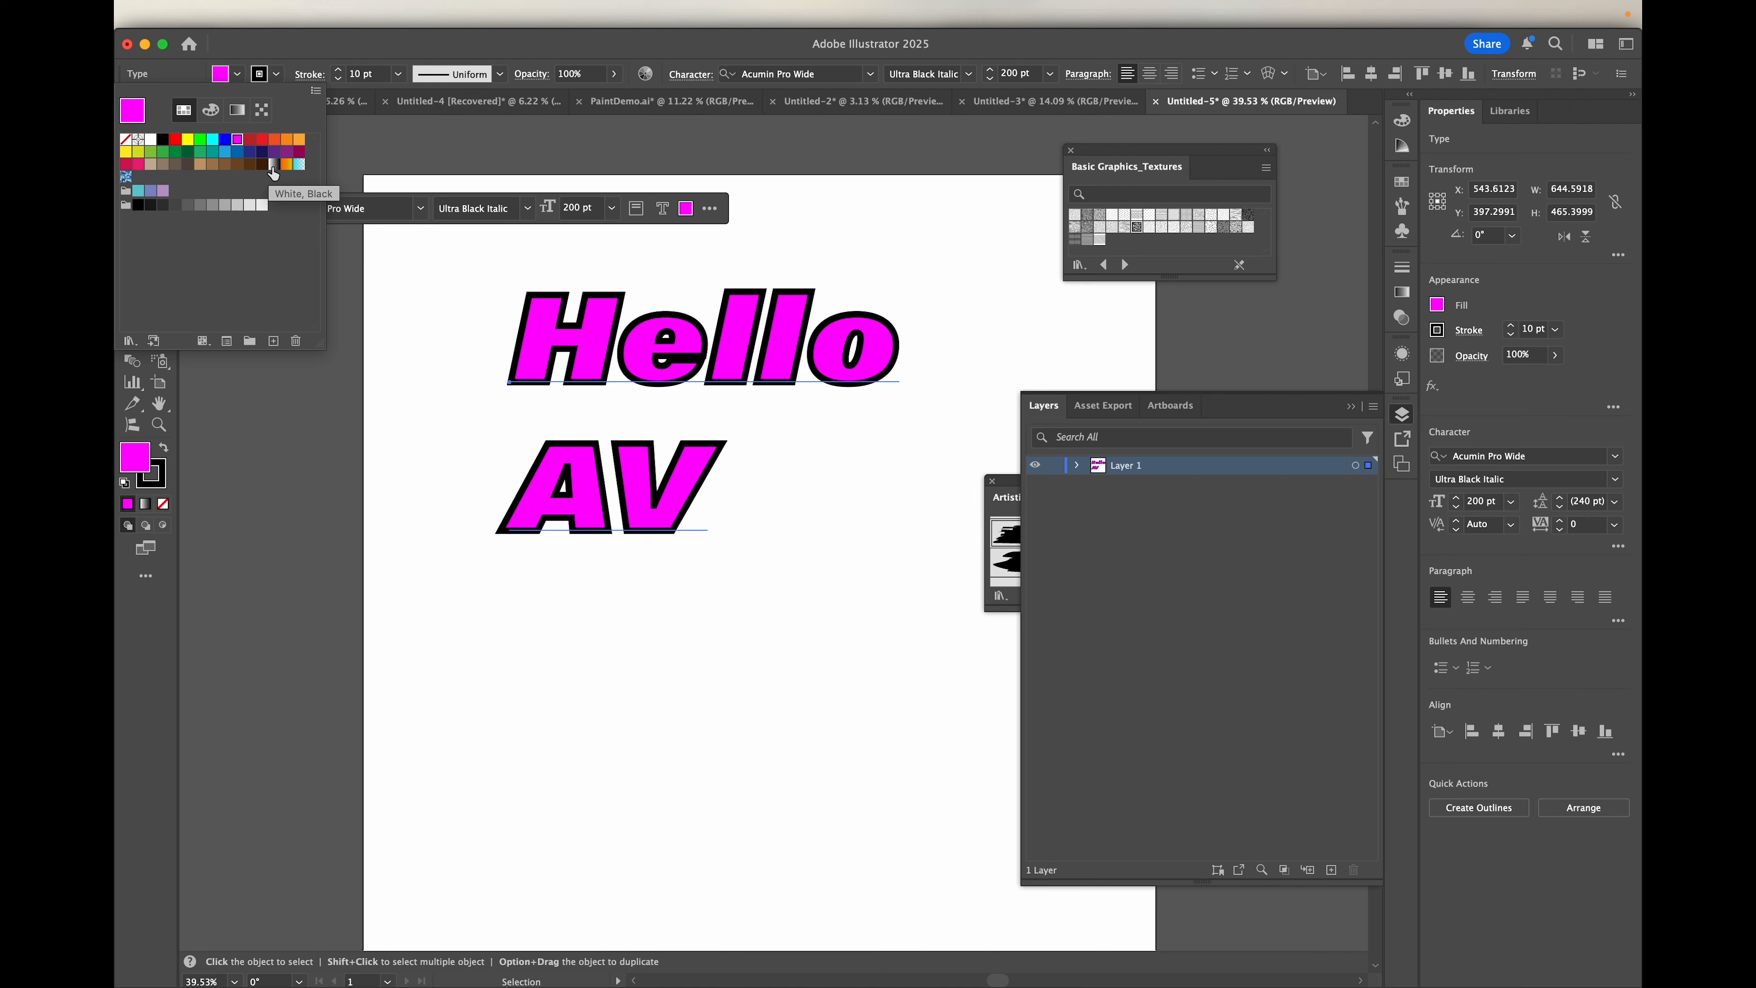
{"action": "left_click", "coordinate": [274, 165]}
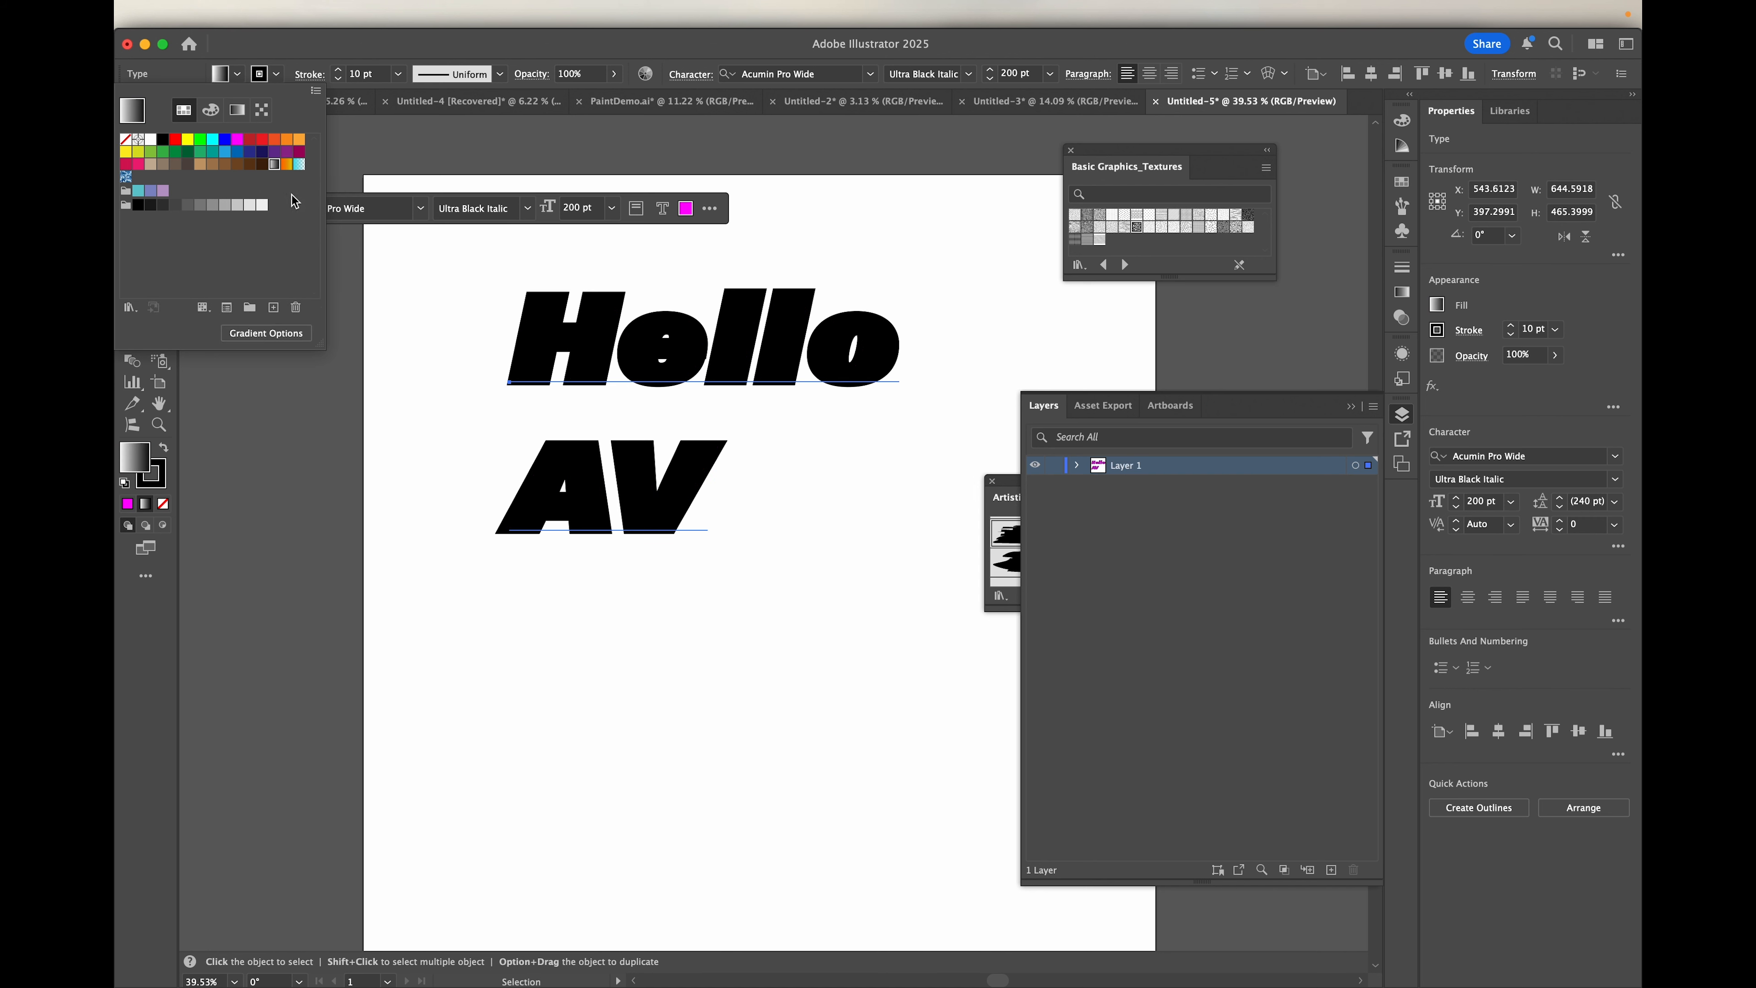
{"action": "left_click", "coordinate": [286, 163]}
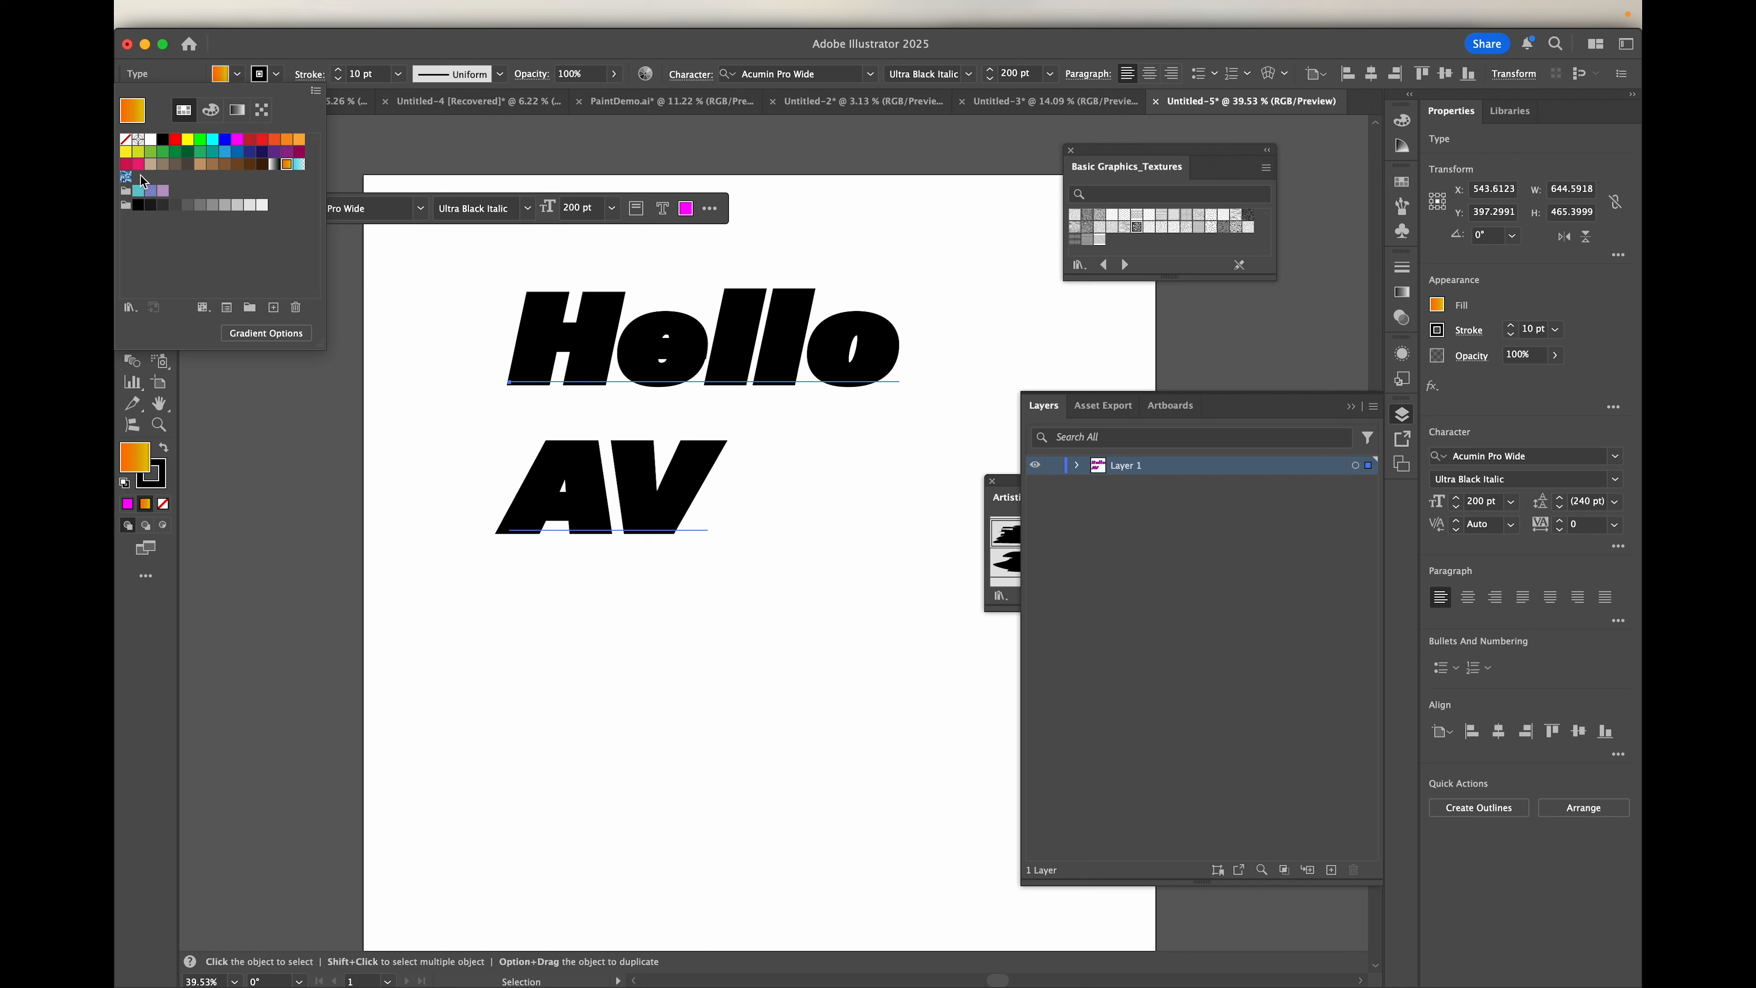
{"action": "left_click", "coordinate": [126, 177]}
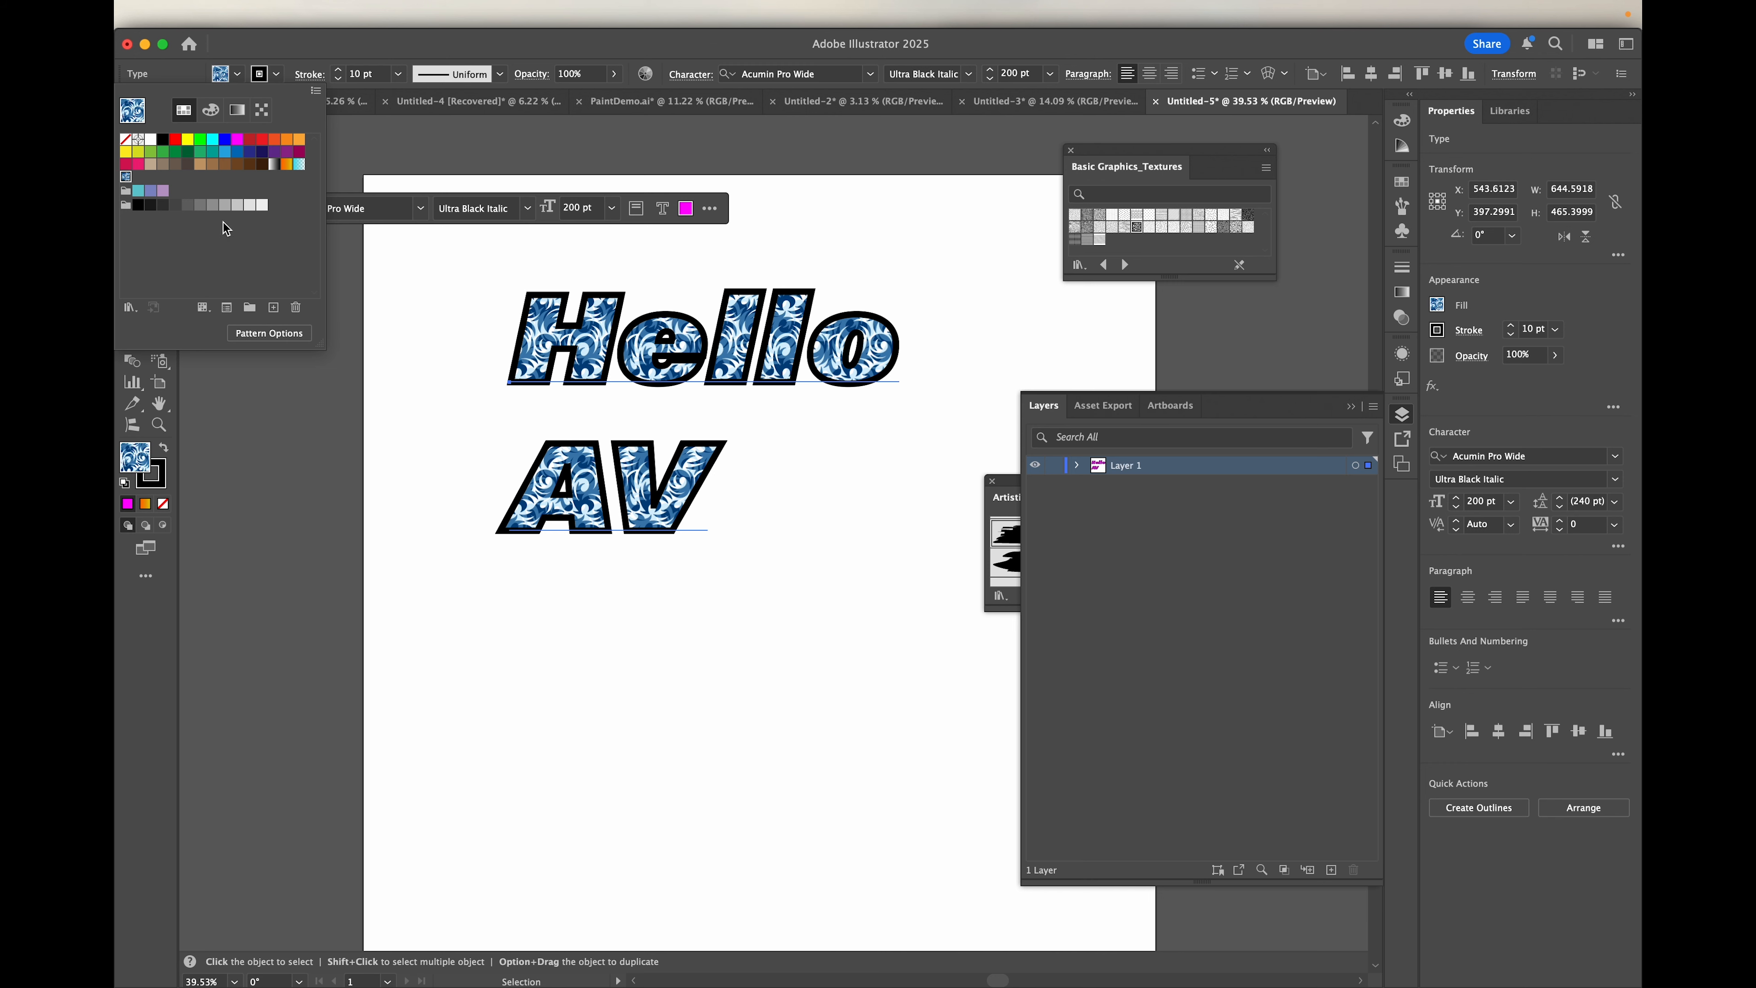
{"action": "left_click", "coordinate": [236, 143]}
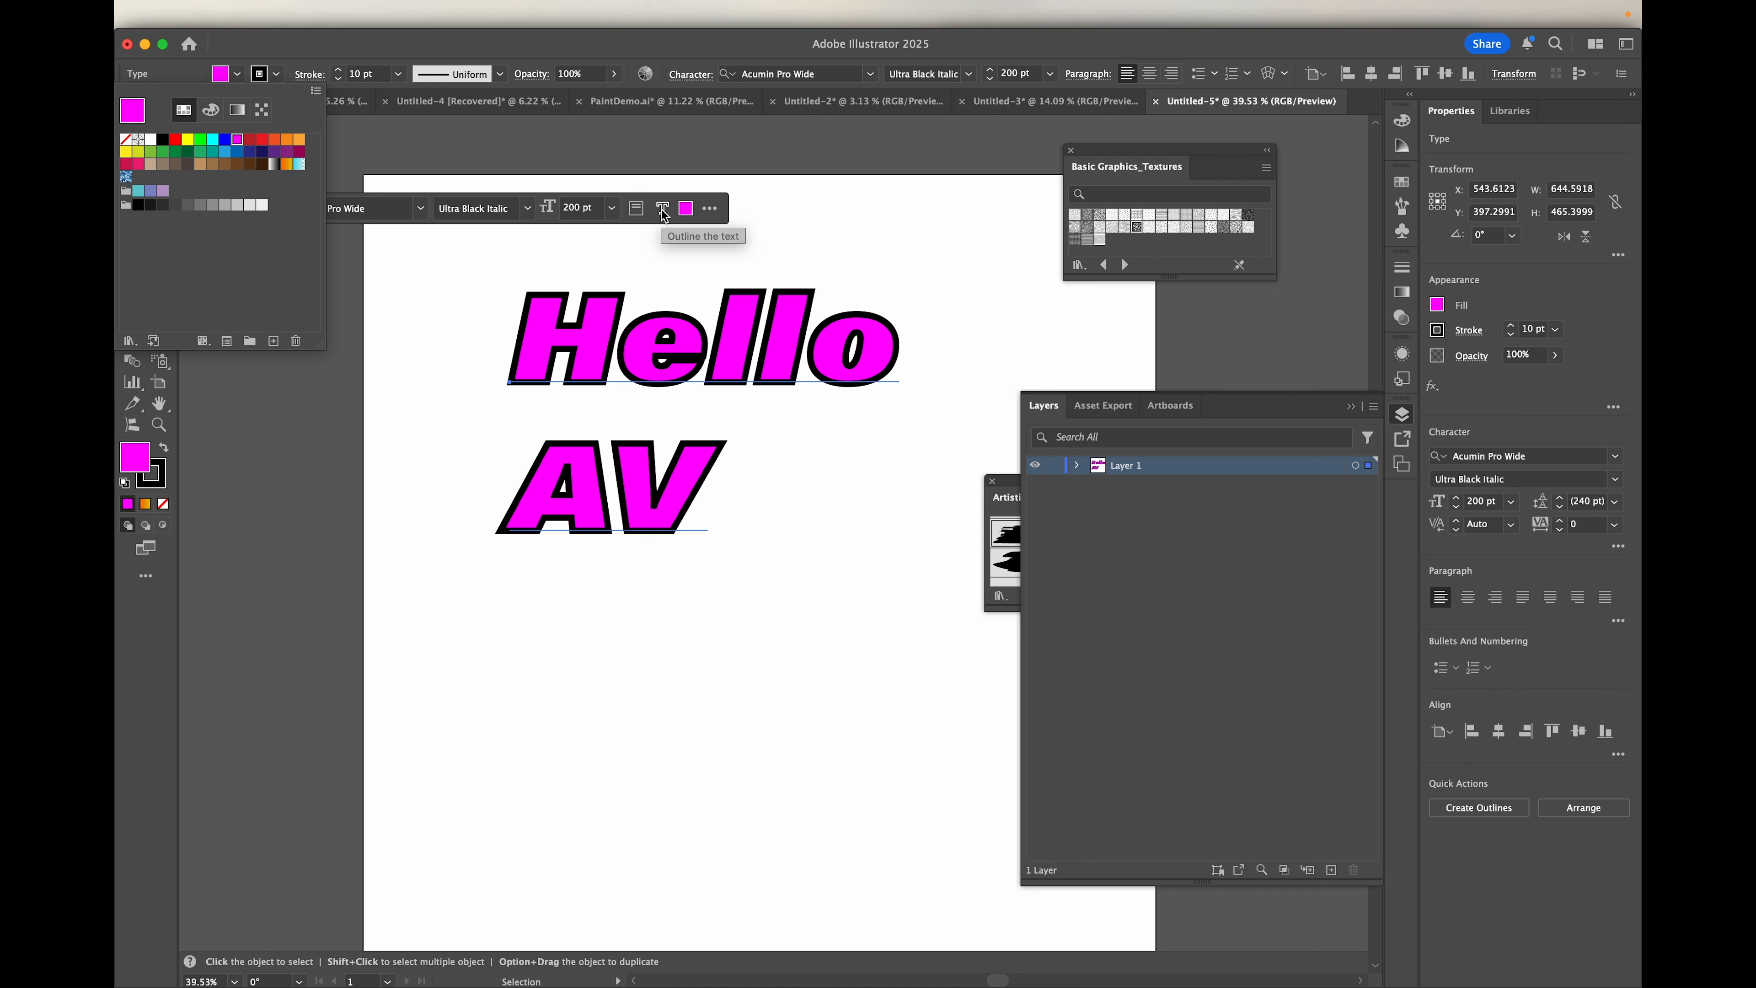
{"action": "left_click", "coordinate": [581, 40]}
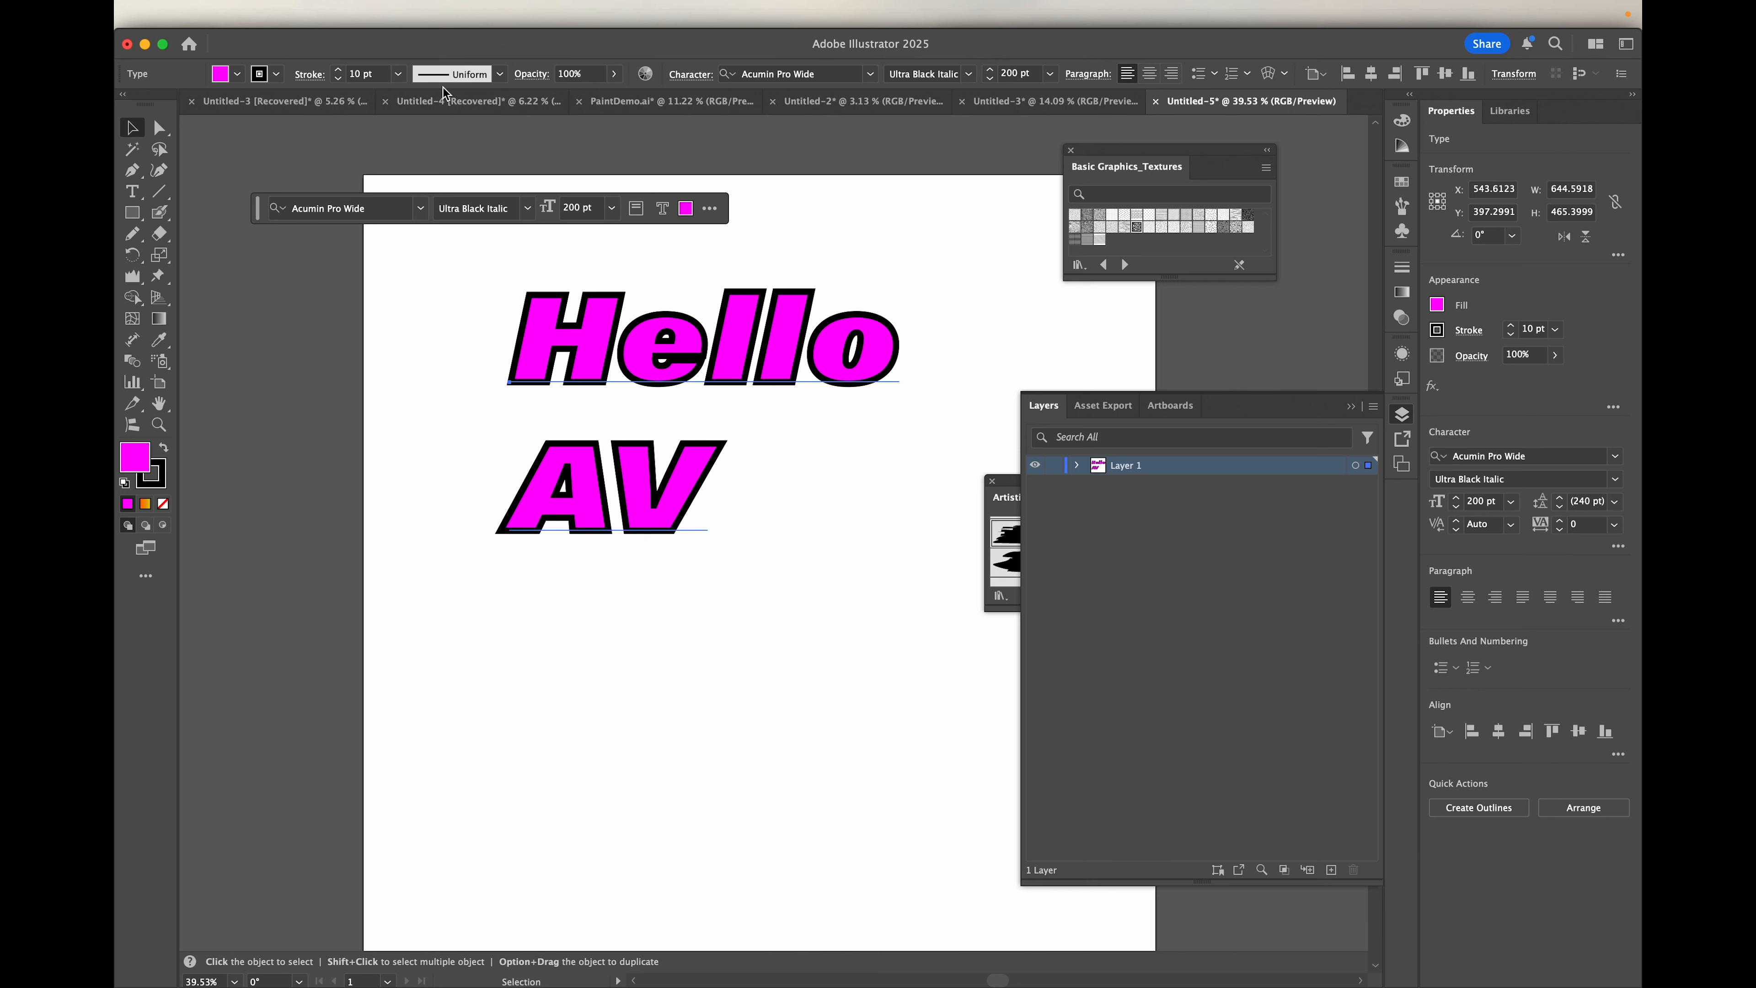
Step: Try a dashed line and a variable-width profile on the text's stroke, switching the dashes back off
{"action": "left_click", "coordinate": [309, 74]}
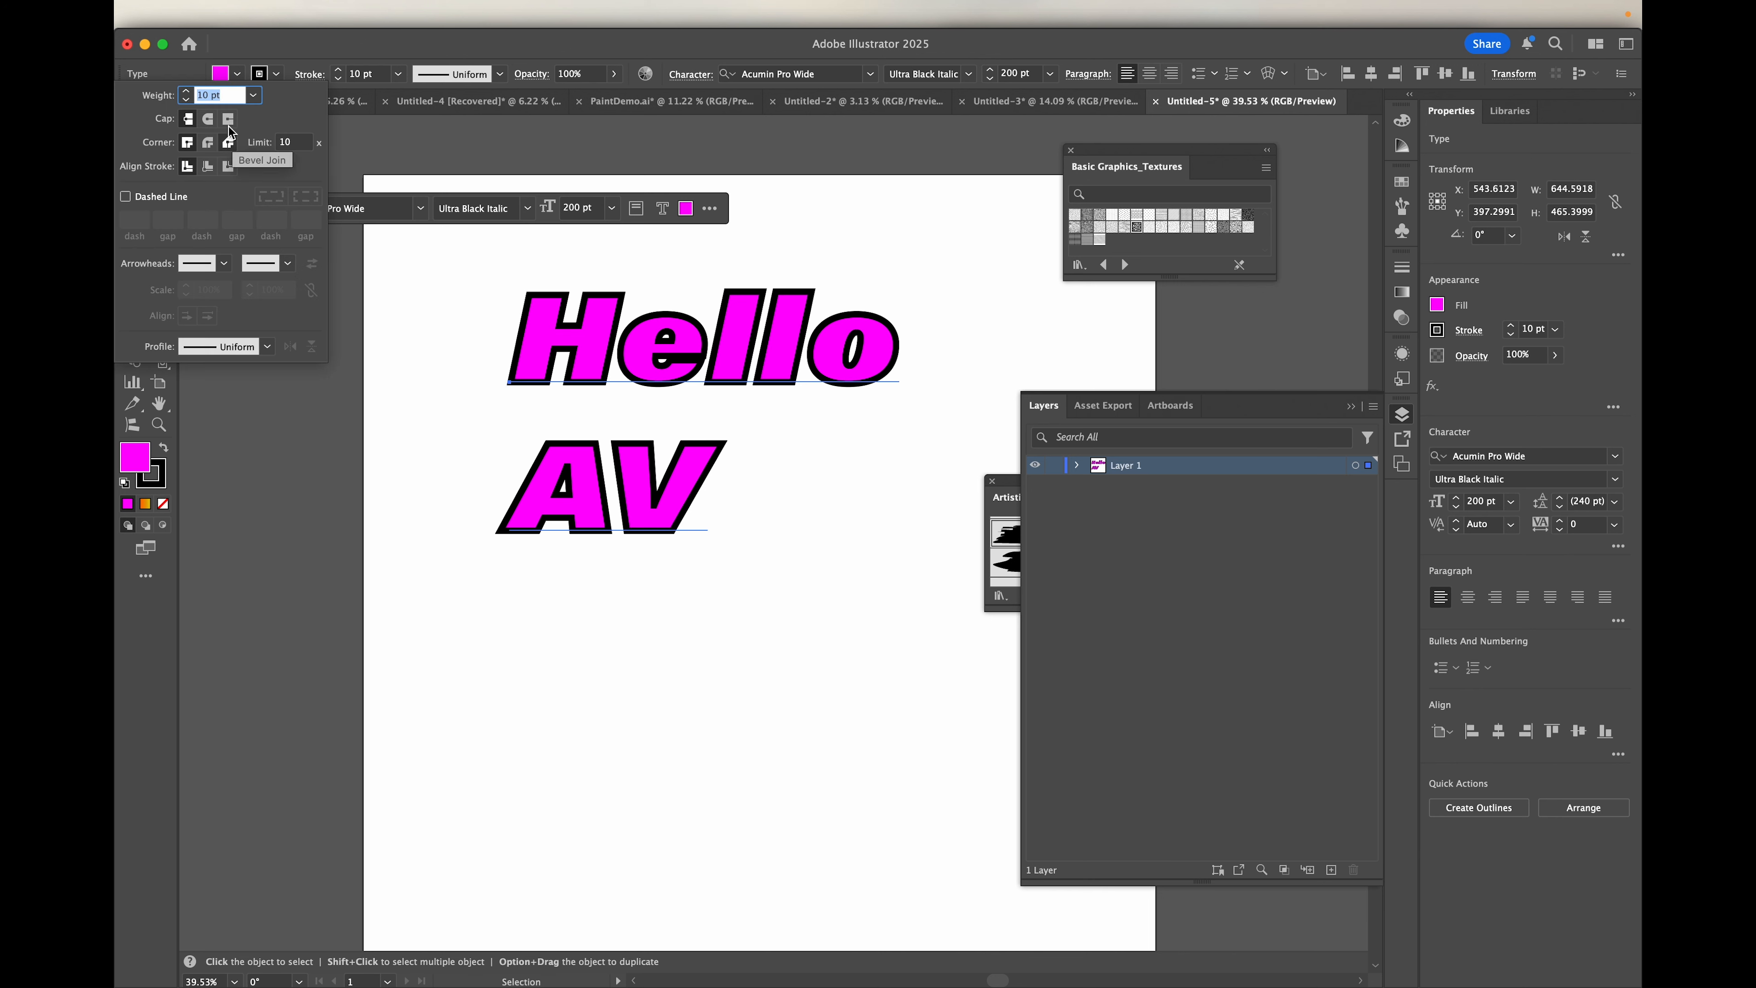
{"action": "left_click", "coordinate": [126, 197]}
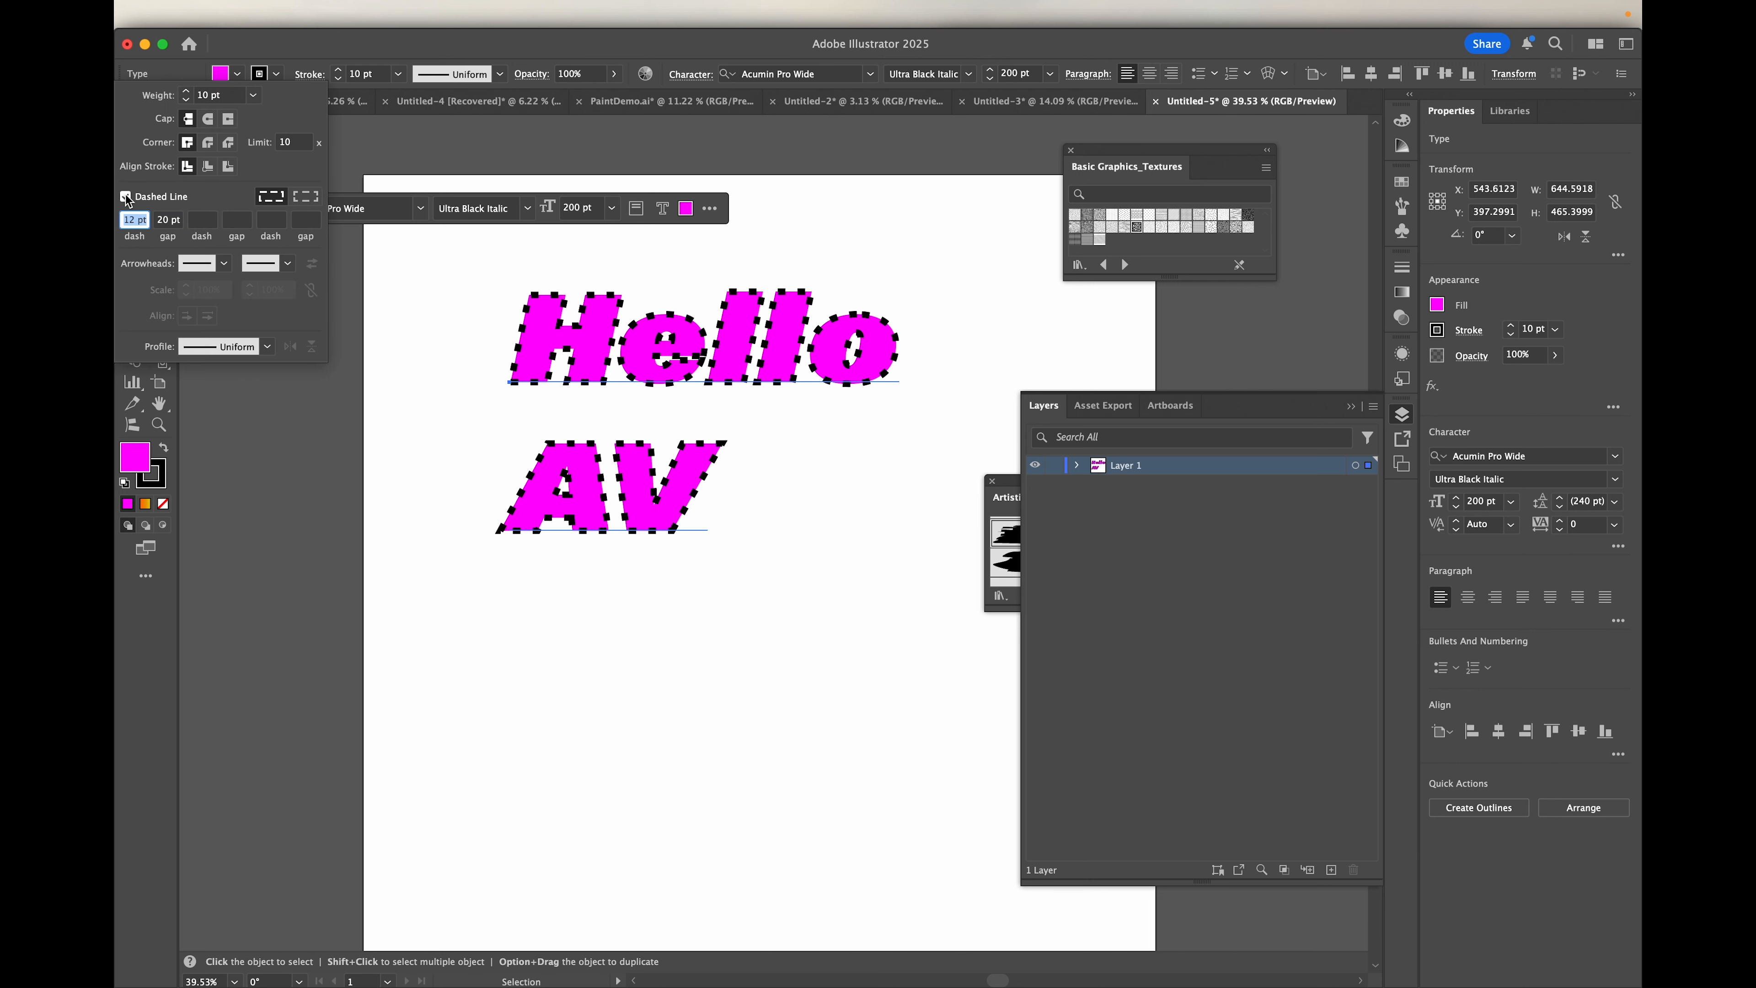
{"action": "left_click", "coordinate": [126, 197]}
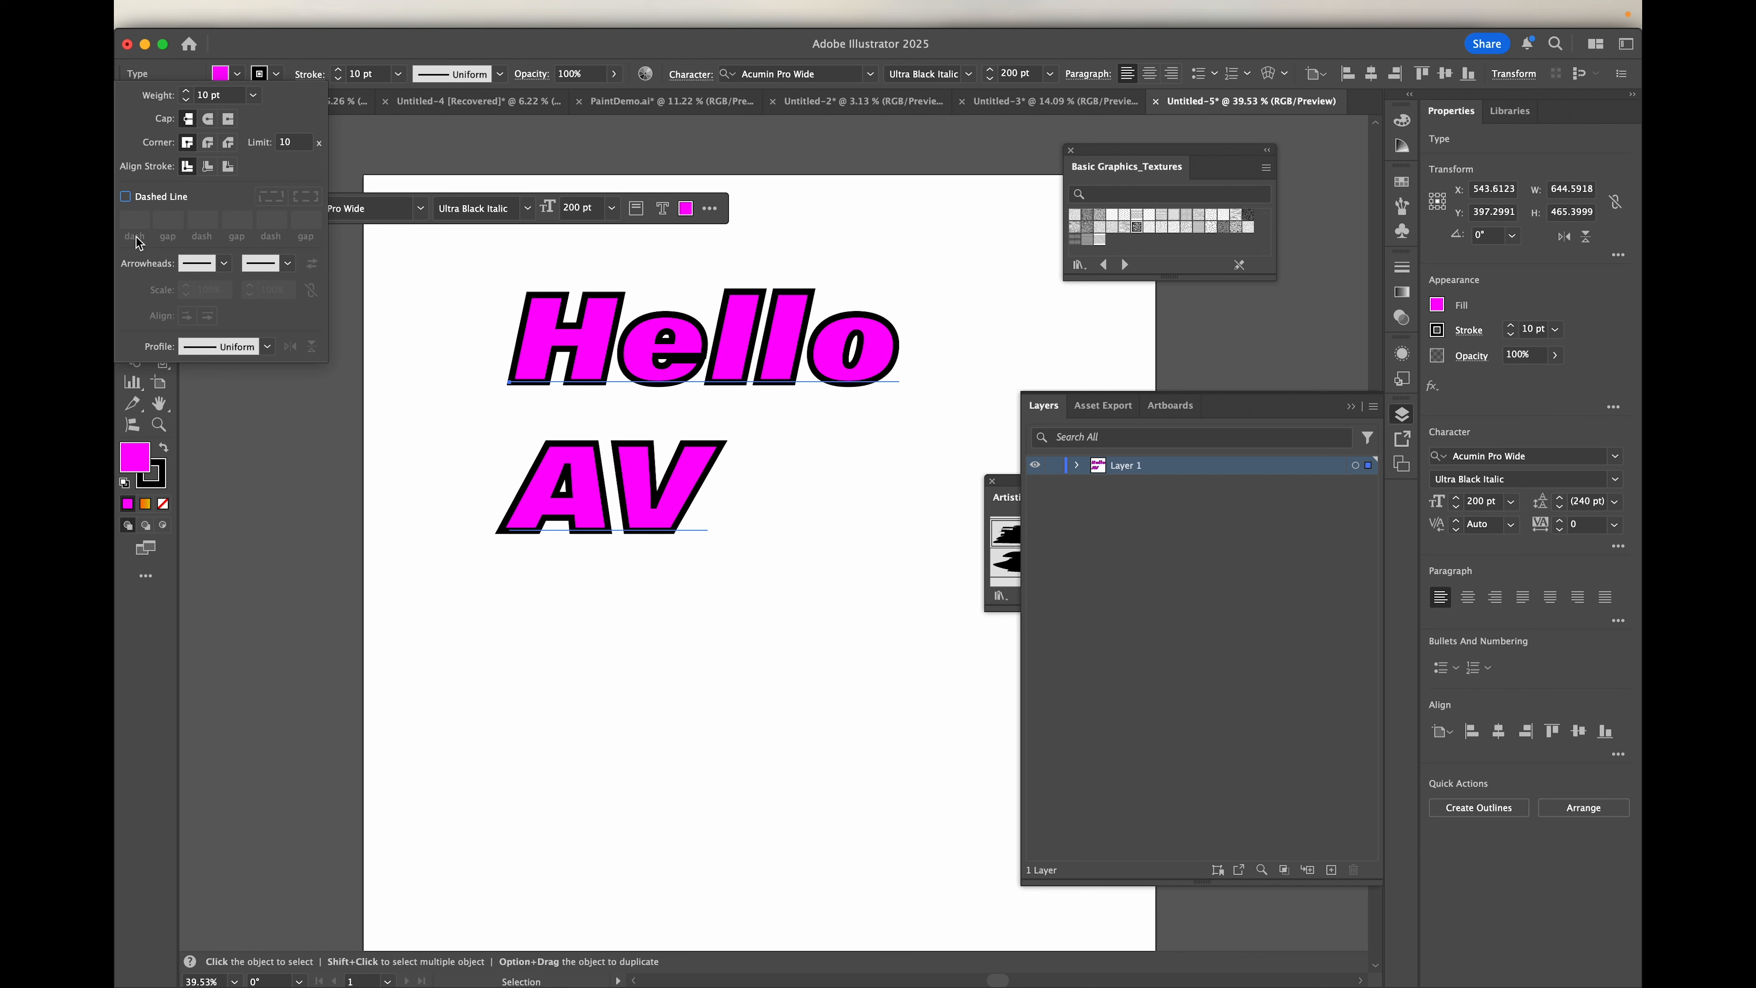
{"action": "left_click", "coordinate": [264, 347]}
{"action": "left_click", "coordinate": [225, 397]}
{"action": "left_click", "coordinate": [268, 351]}
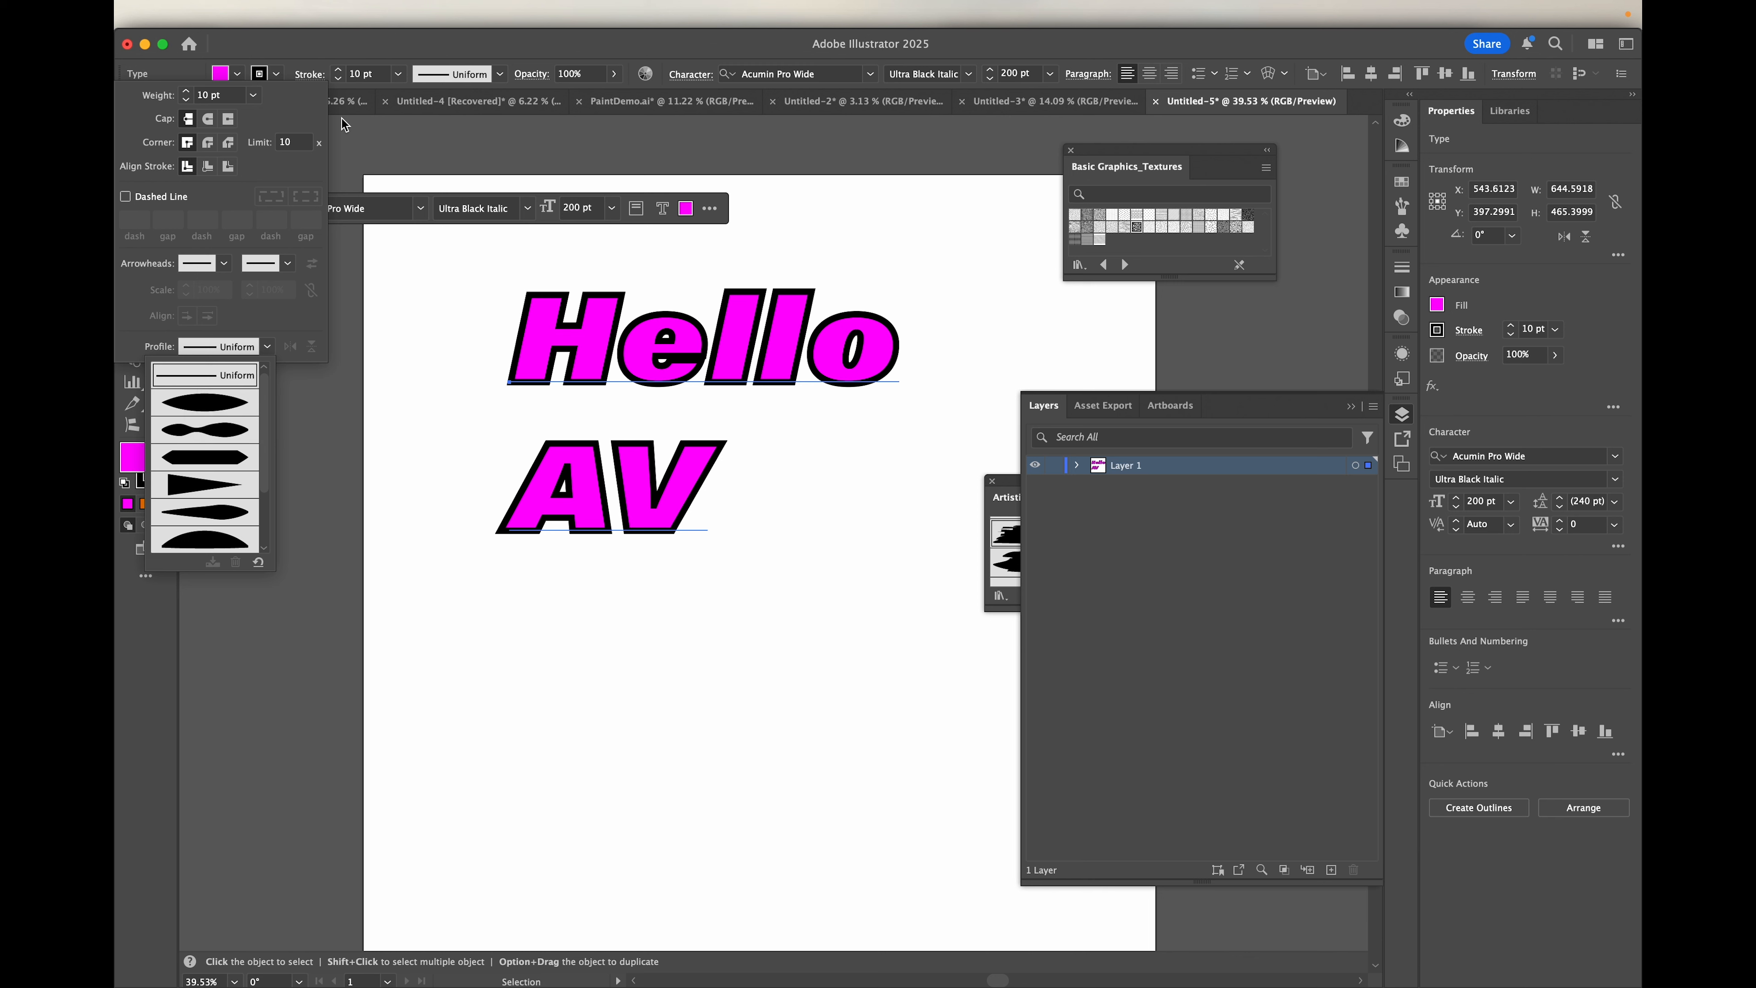
{"action": "left_click", "coordinate": [347, 59]}
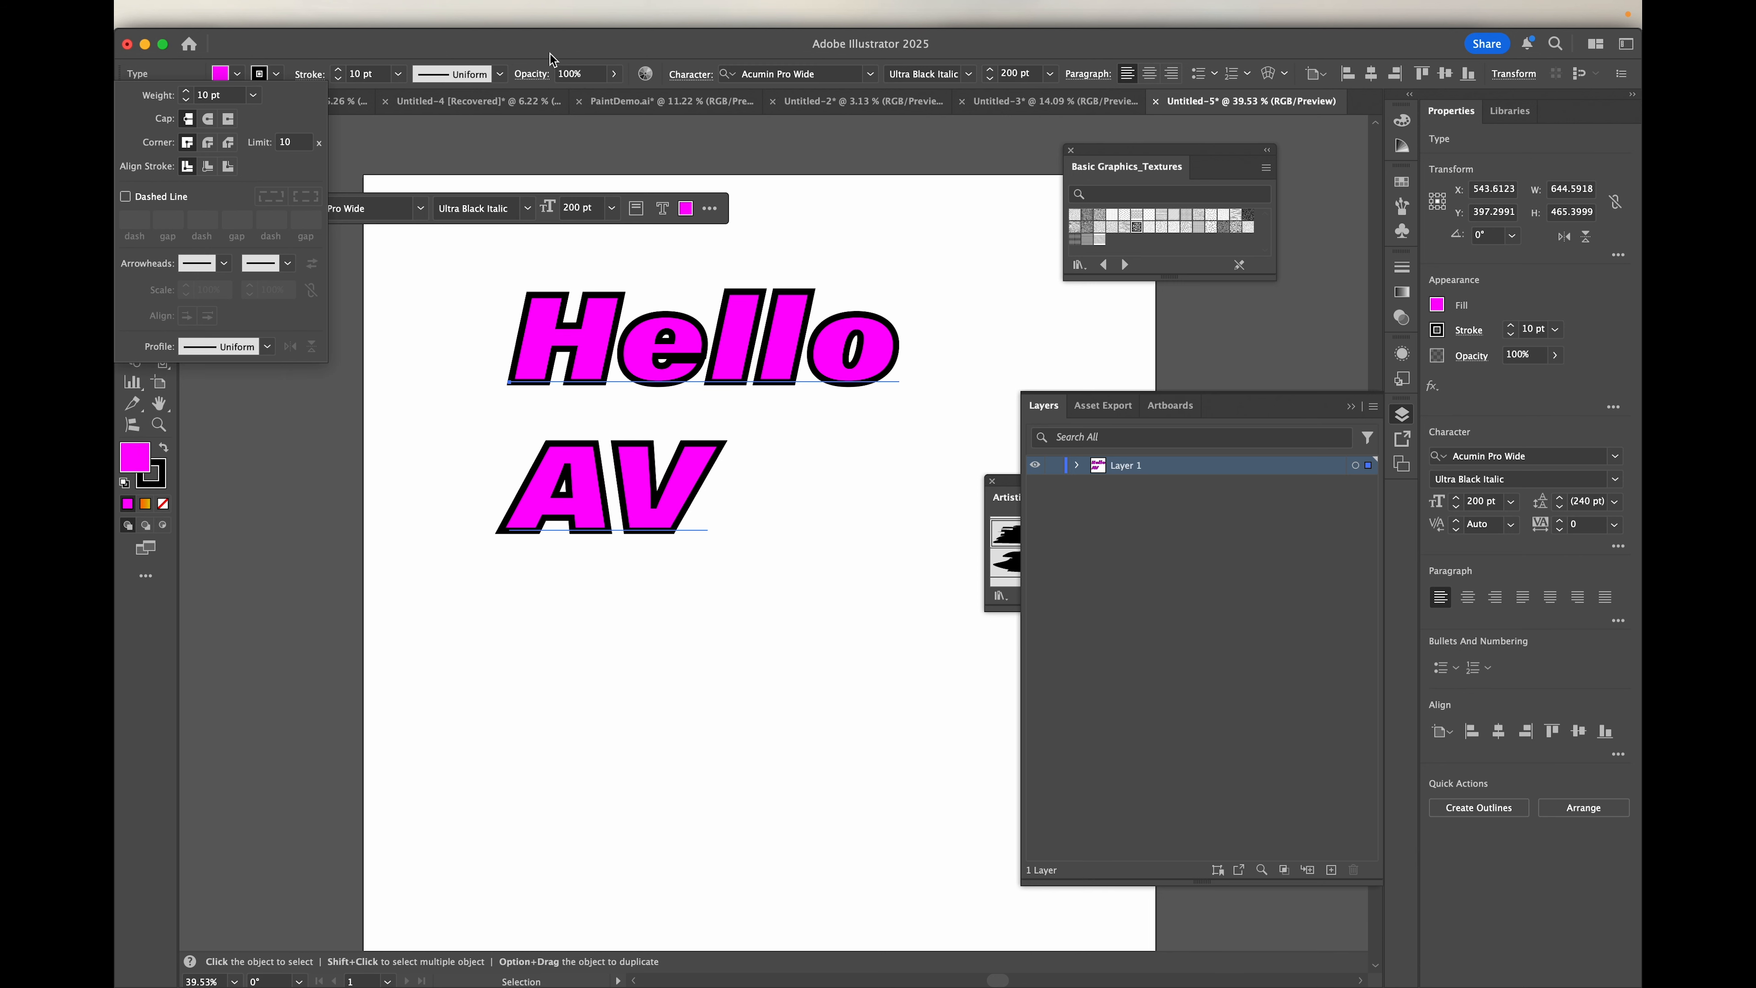
{"action": "left_click", "coordinate": [343, 48]}
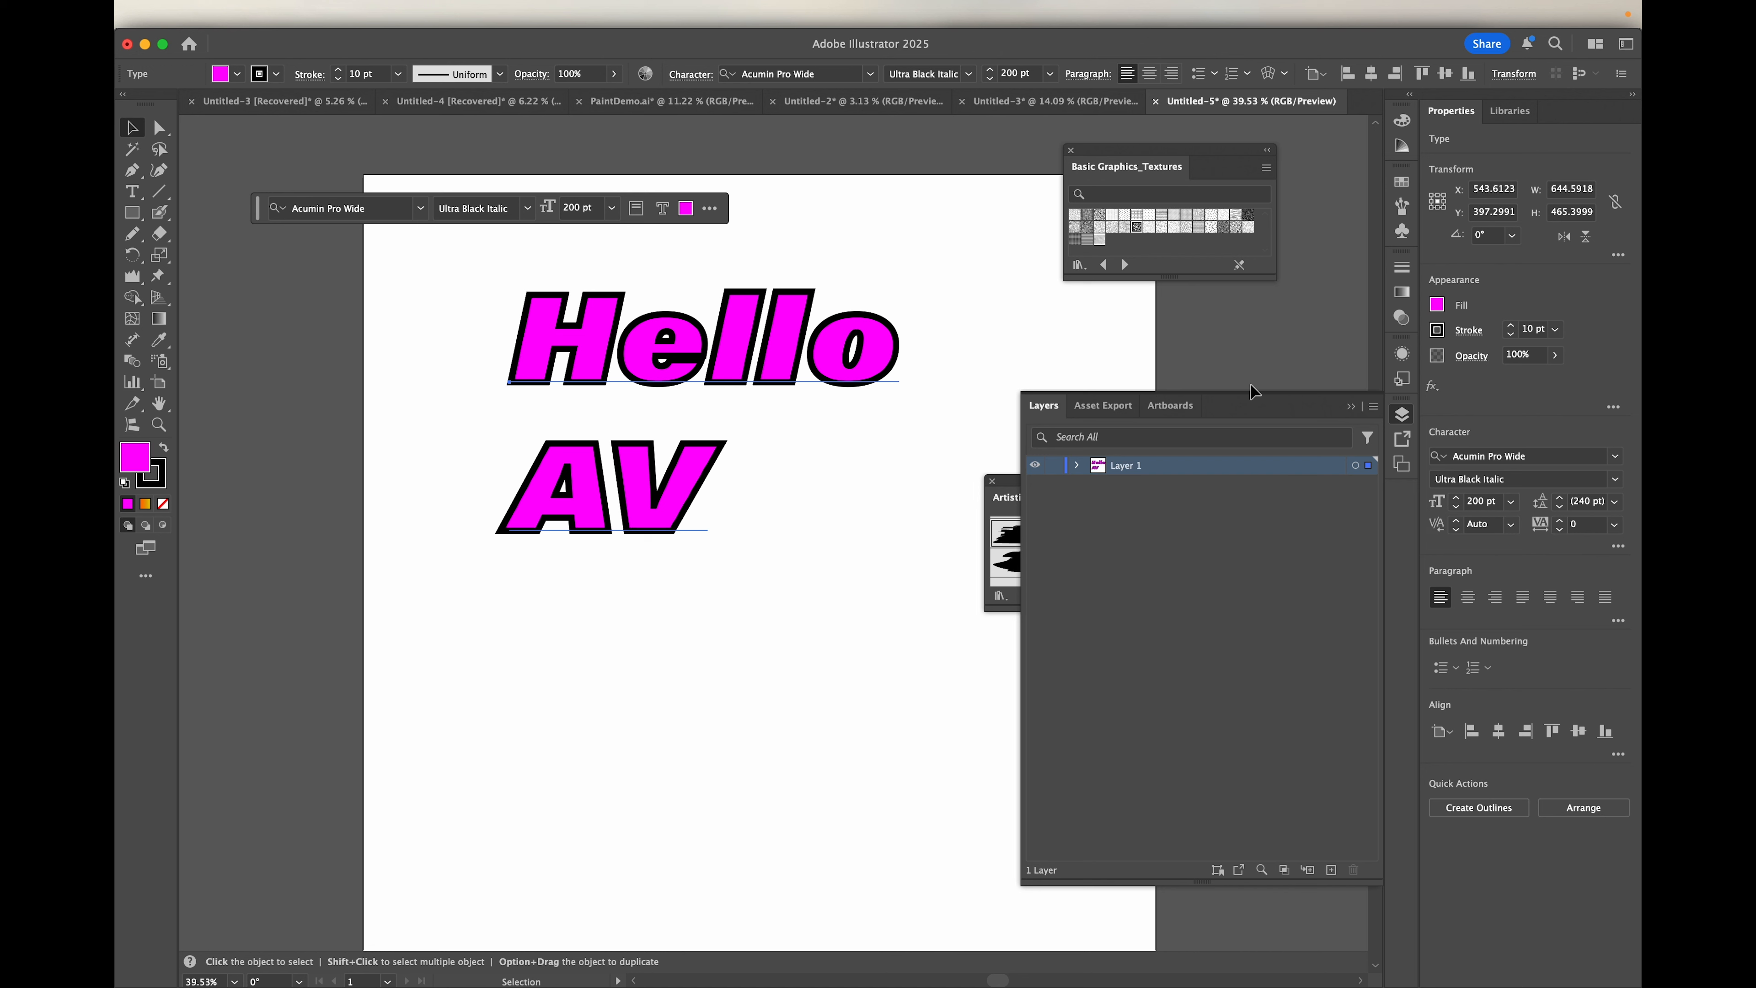
Step: Examine the full character options for the selected text and the list of panels that can be shown
{"action": "left_click", "coordinate": [692, 73]}
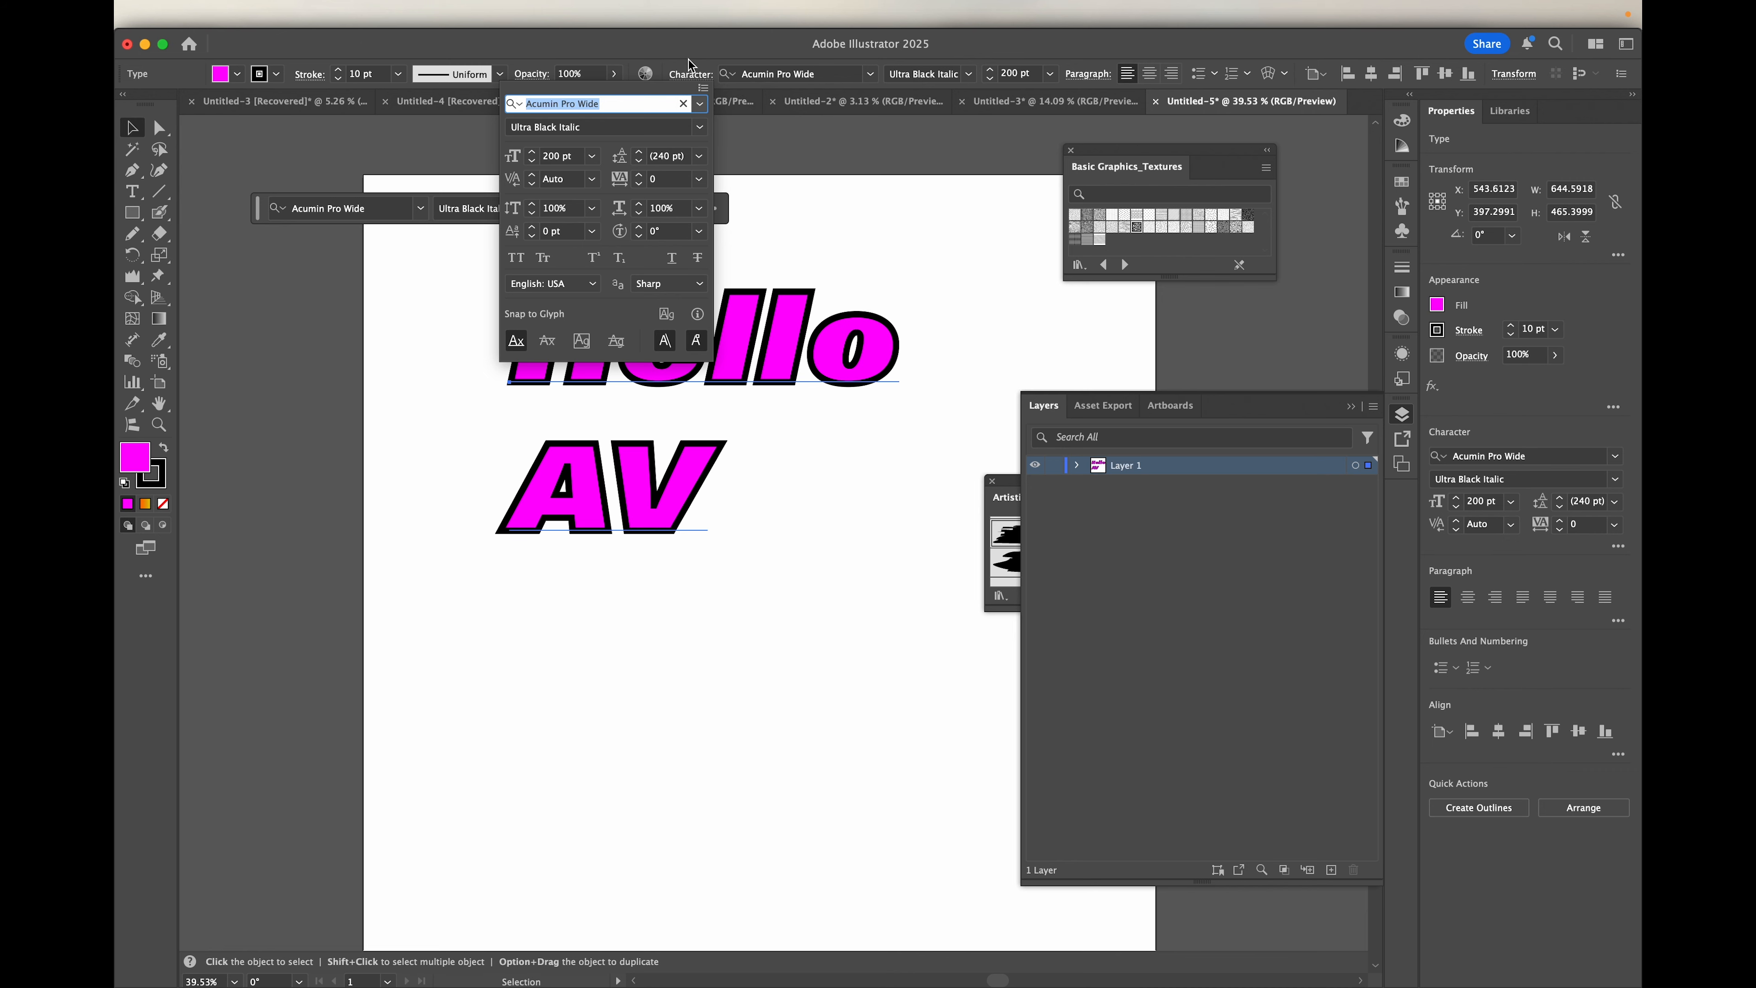
{"action": "left_click", "coordinate": [687, 51]}
{"action": "mouse_move", "coordinate": [693, 3]}
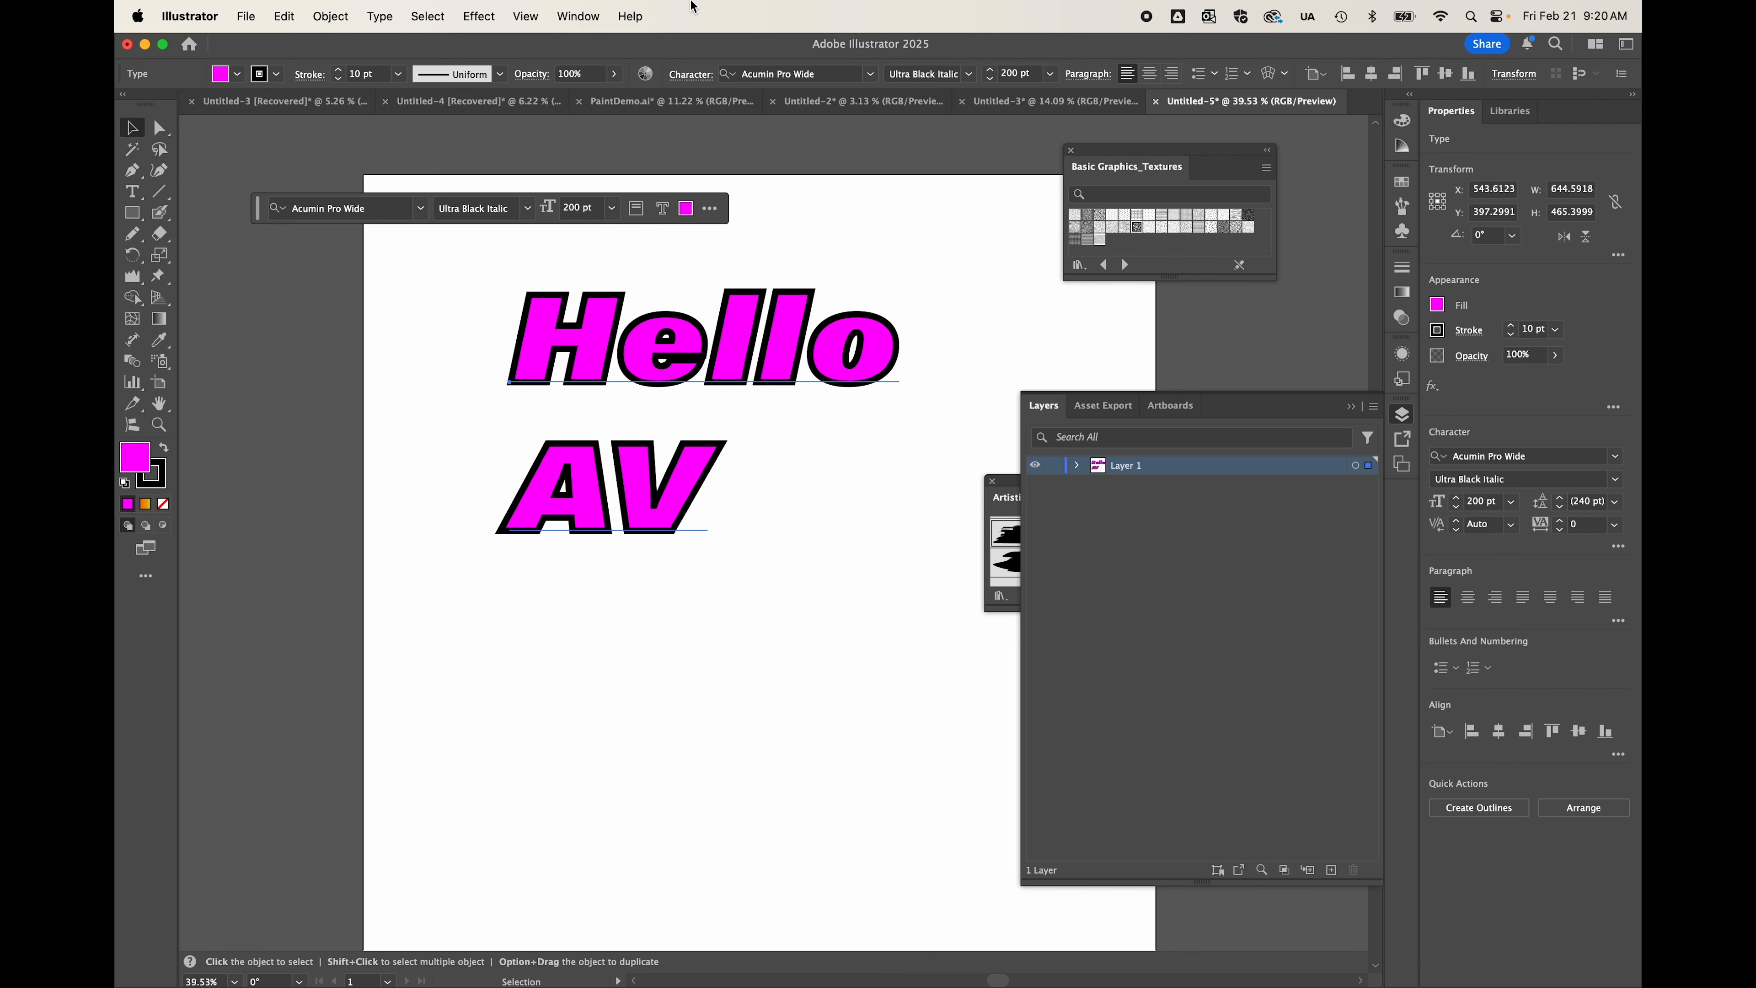
{"action": "left_click", "coordinate": [576, 15]}
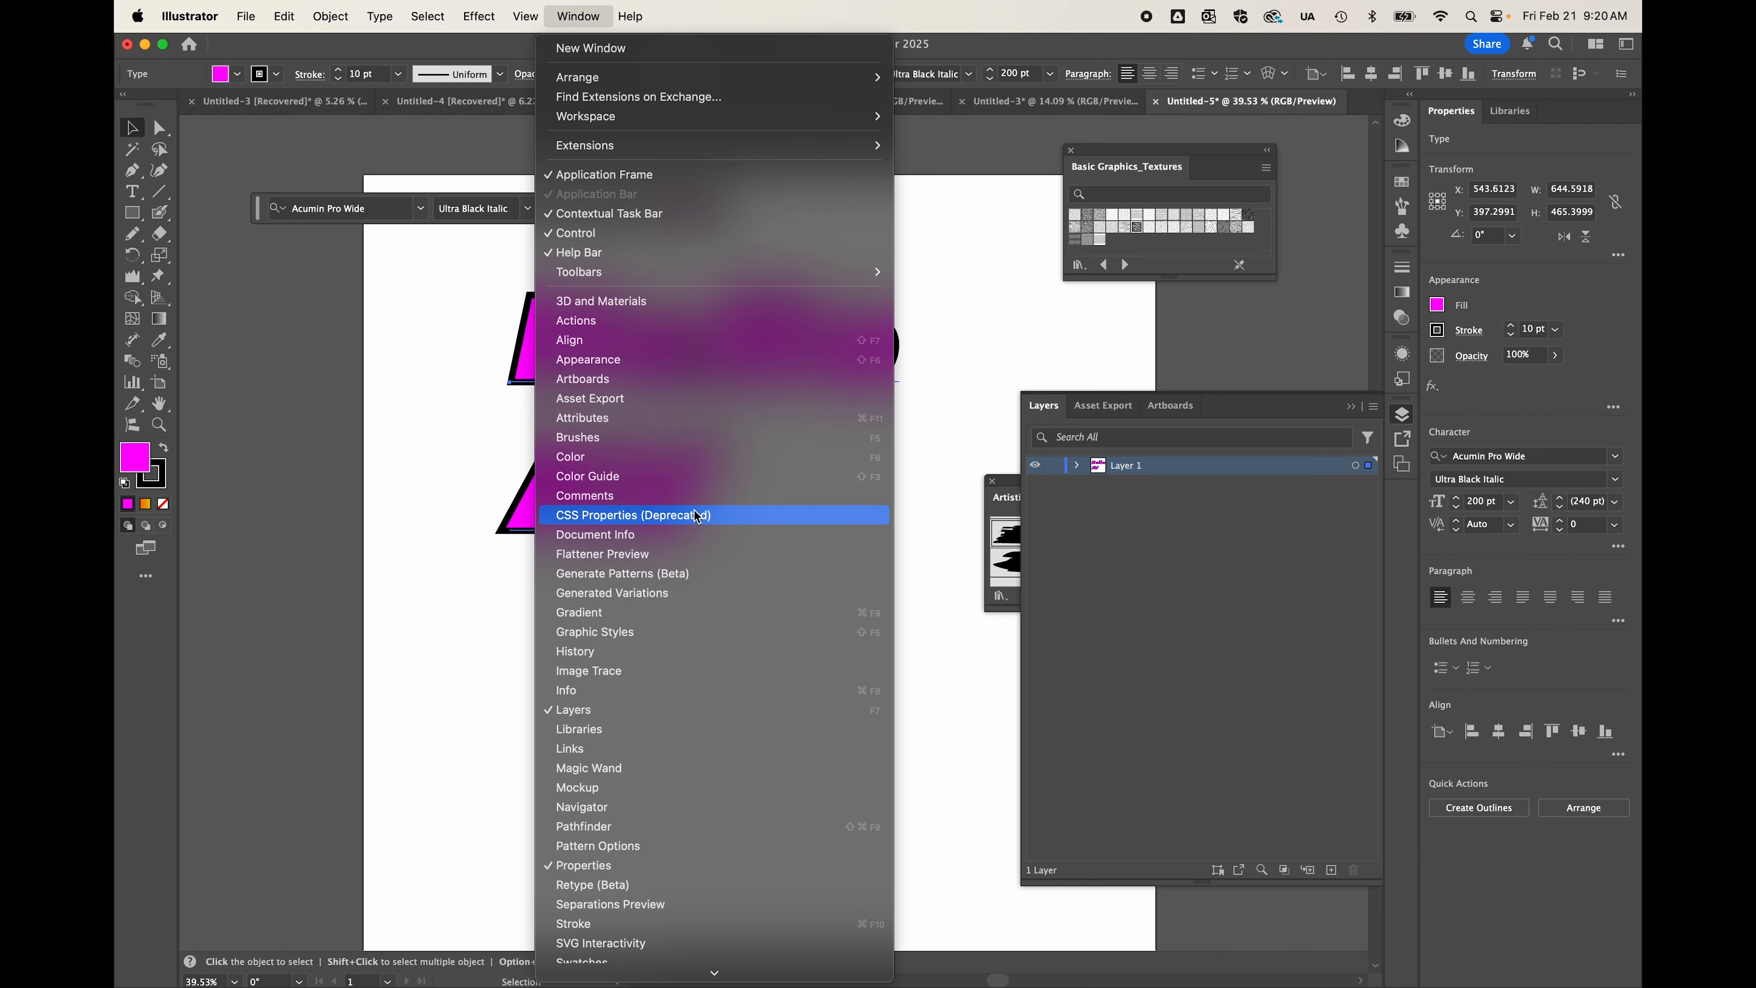
{"action": "left_click", "coordinate": [584, 15]}
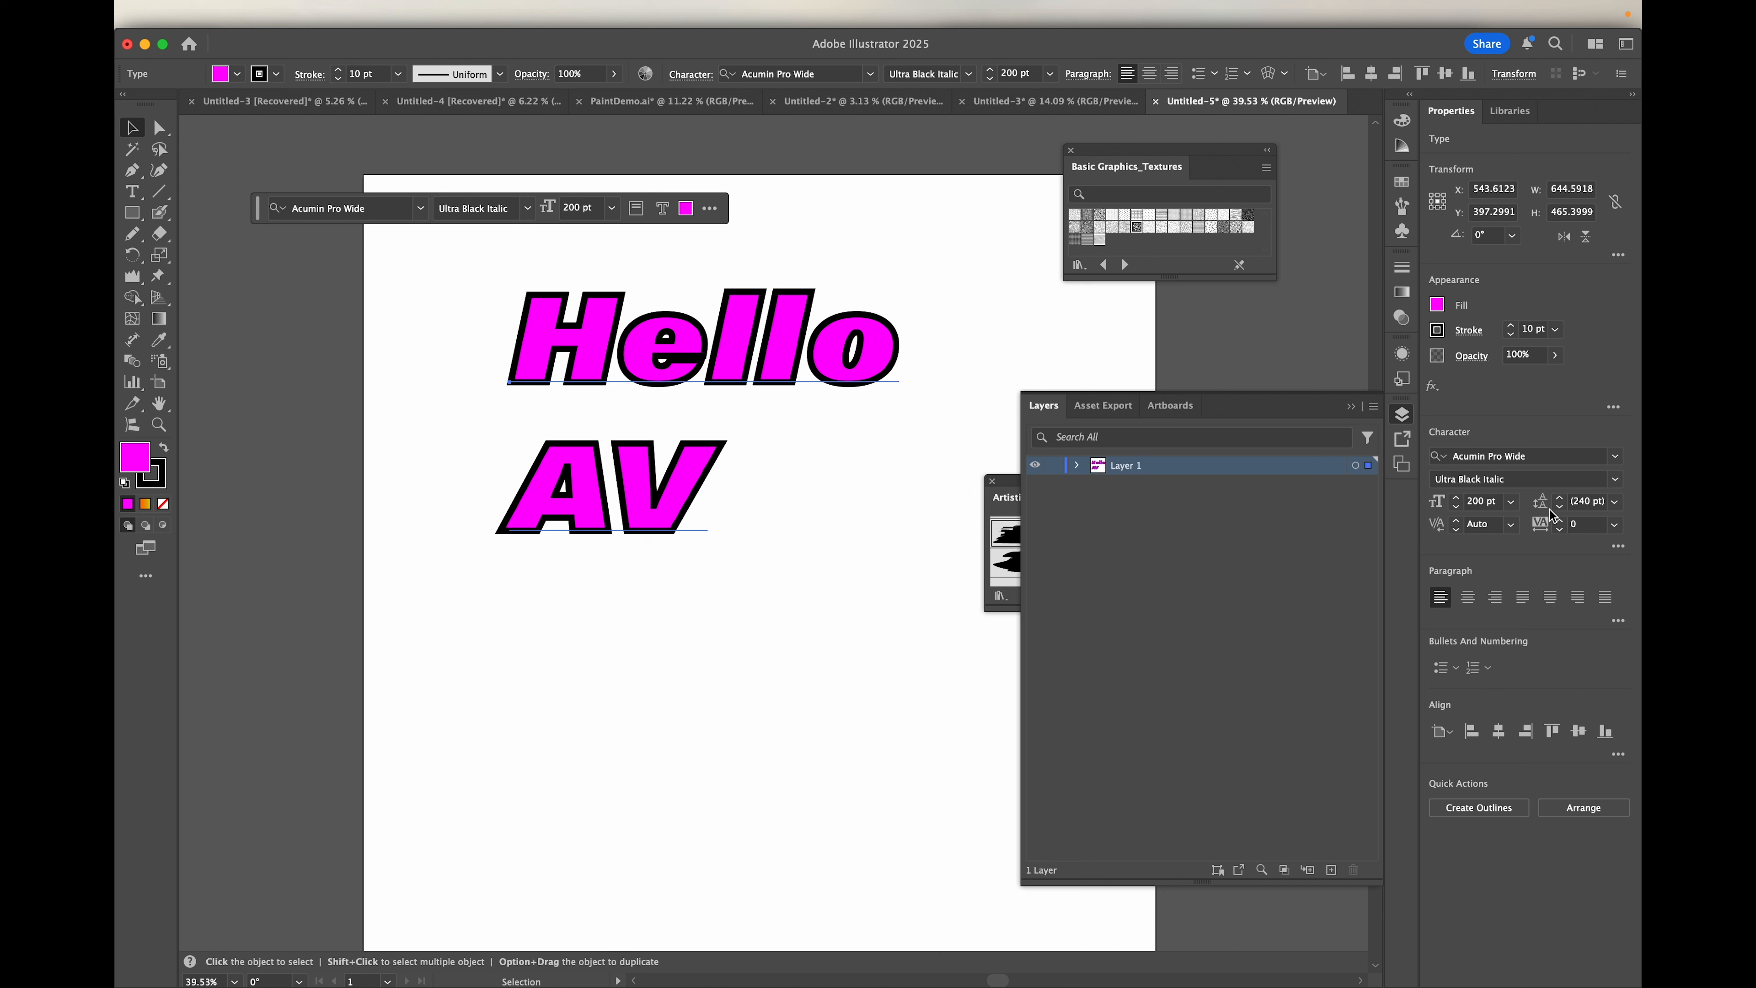
Step: Set the leading of the selected Hello AV text to 169 pt
{"action": "left_click", "coordinate": [1586, 504]}
{"action": "key", "text": "Return"}
{"action": "left_click", "coordinate": [1617, 503]}
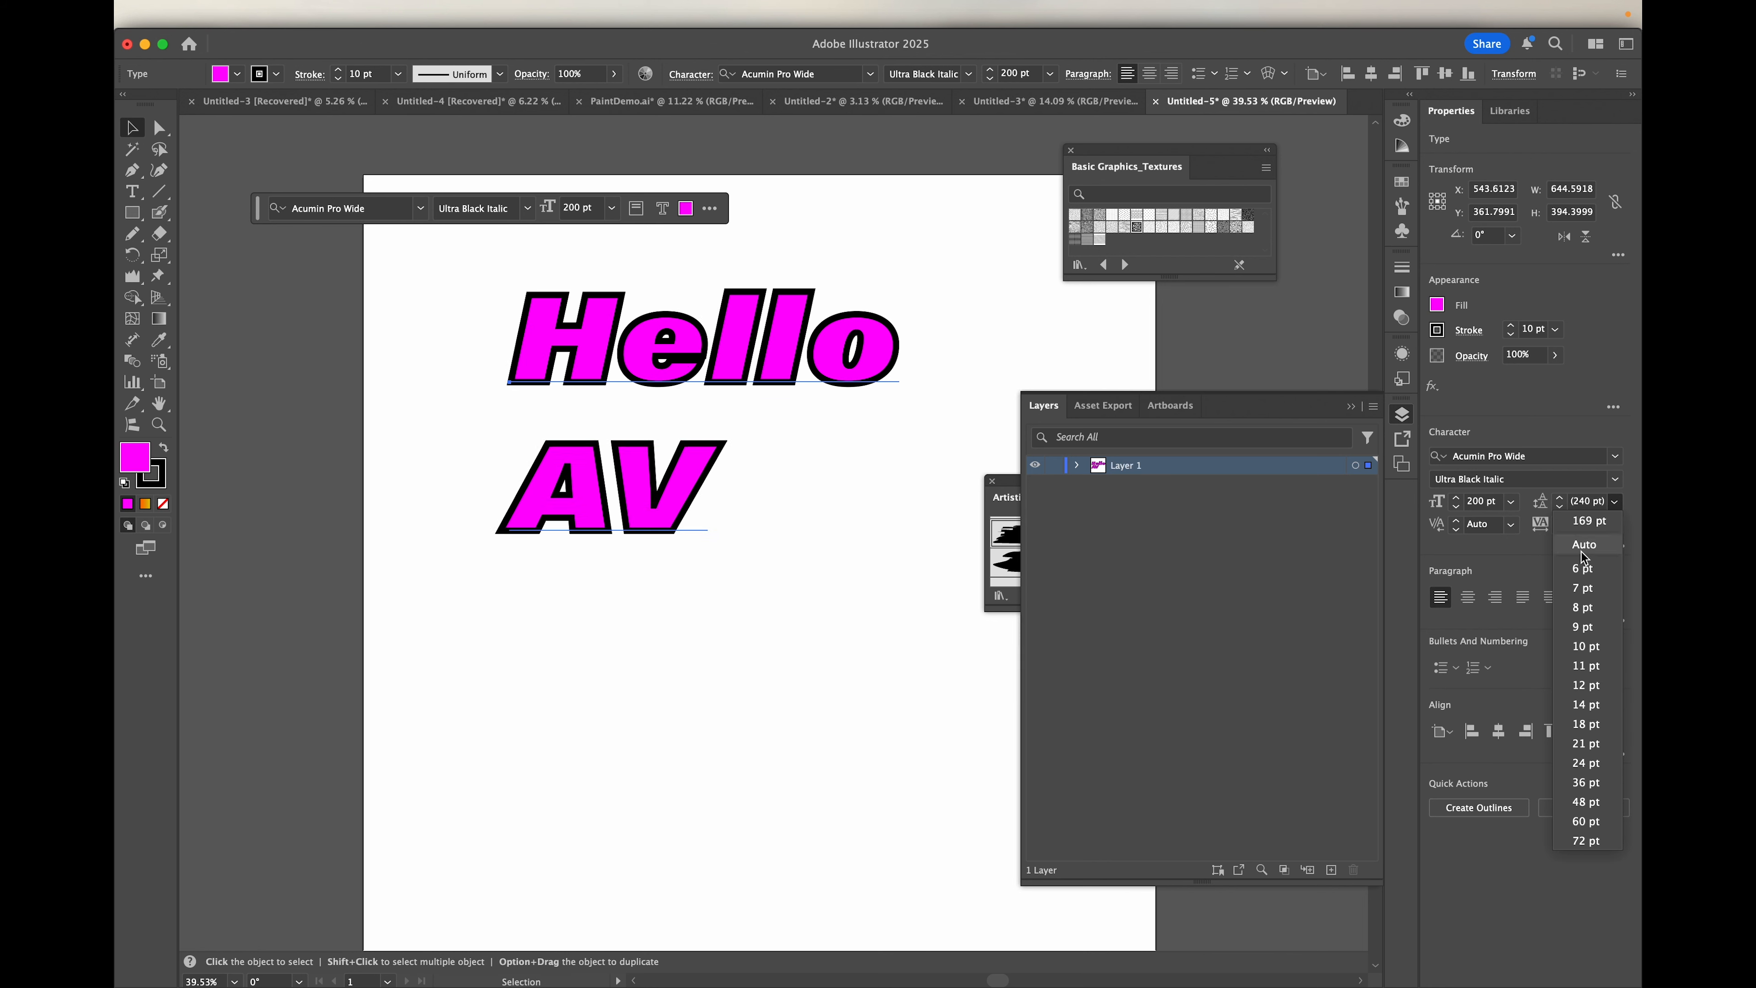
{"action": "left_click", "coordinate": [1584, 523]}
Step: Try a leading of 400 pt on the text and return it to 169 pt
{"action": "left_click", "coordinate": [1582, 502]}
{"action": "left_click_drag", "start_coordinate": [1602, 499], "coordinate": [1526, 508]}
{"action": "type", "text": "400"}
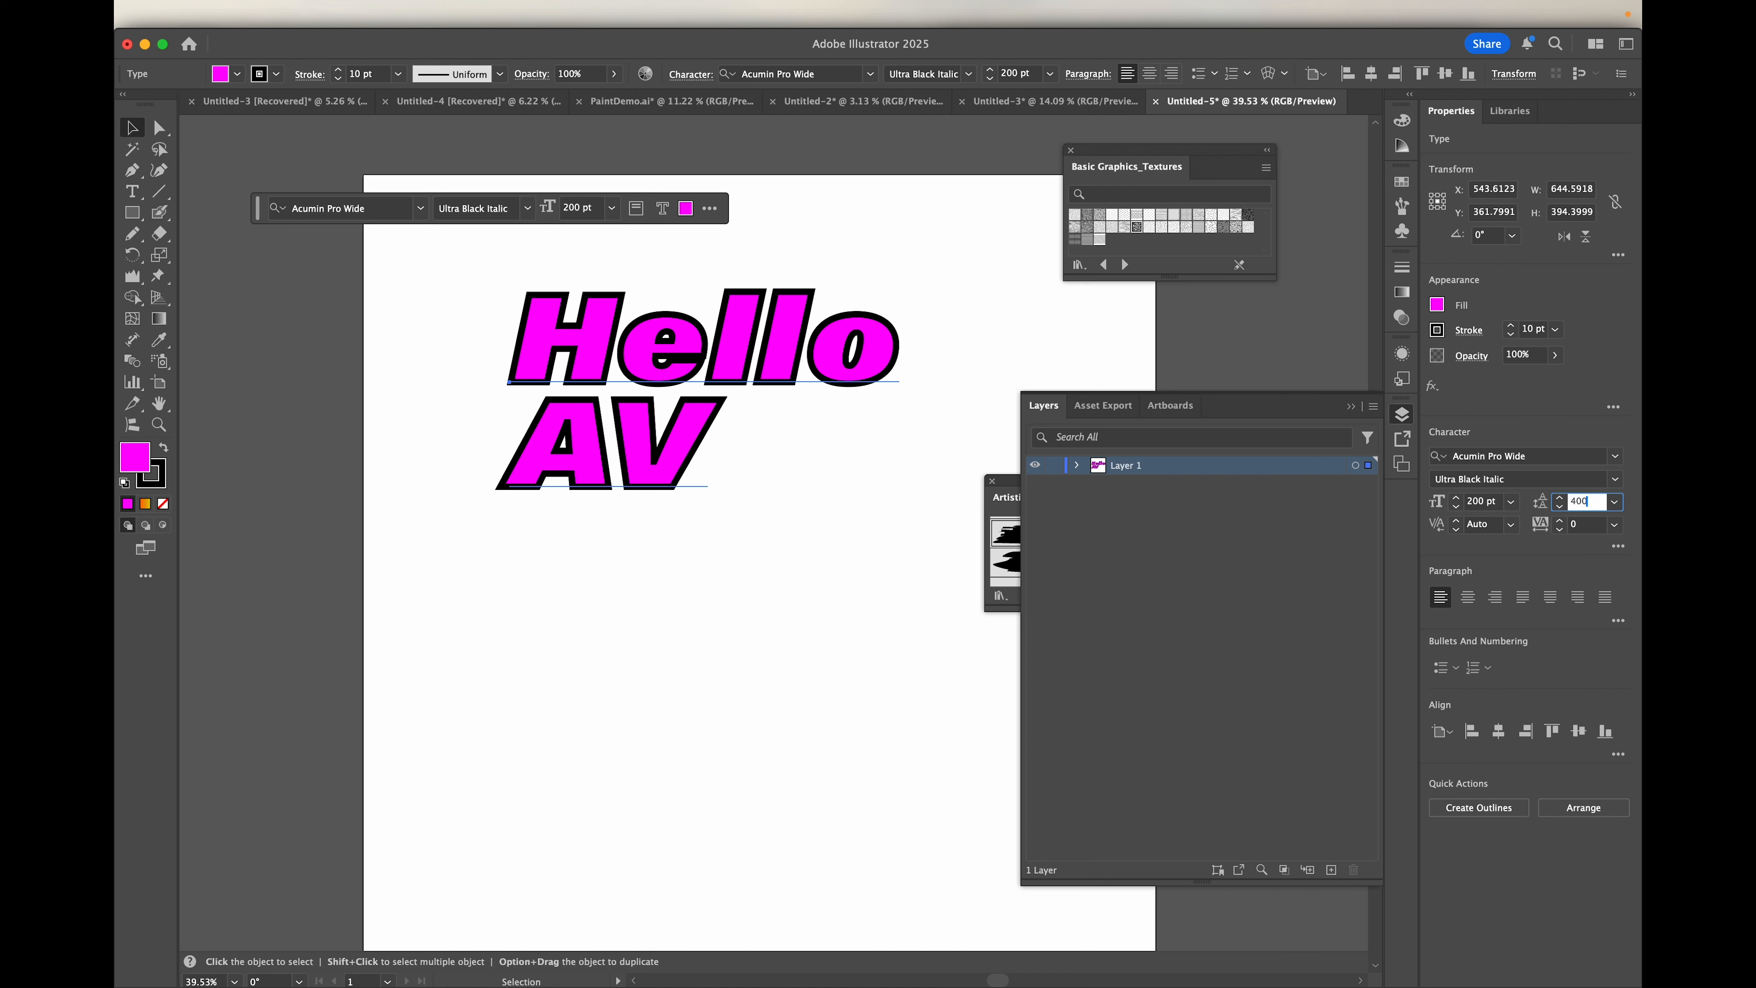
{"action": "key", "text": "Return"}
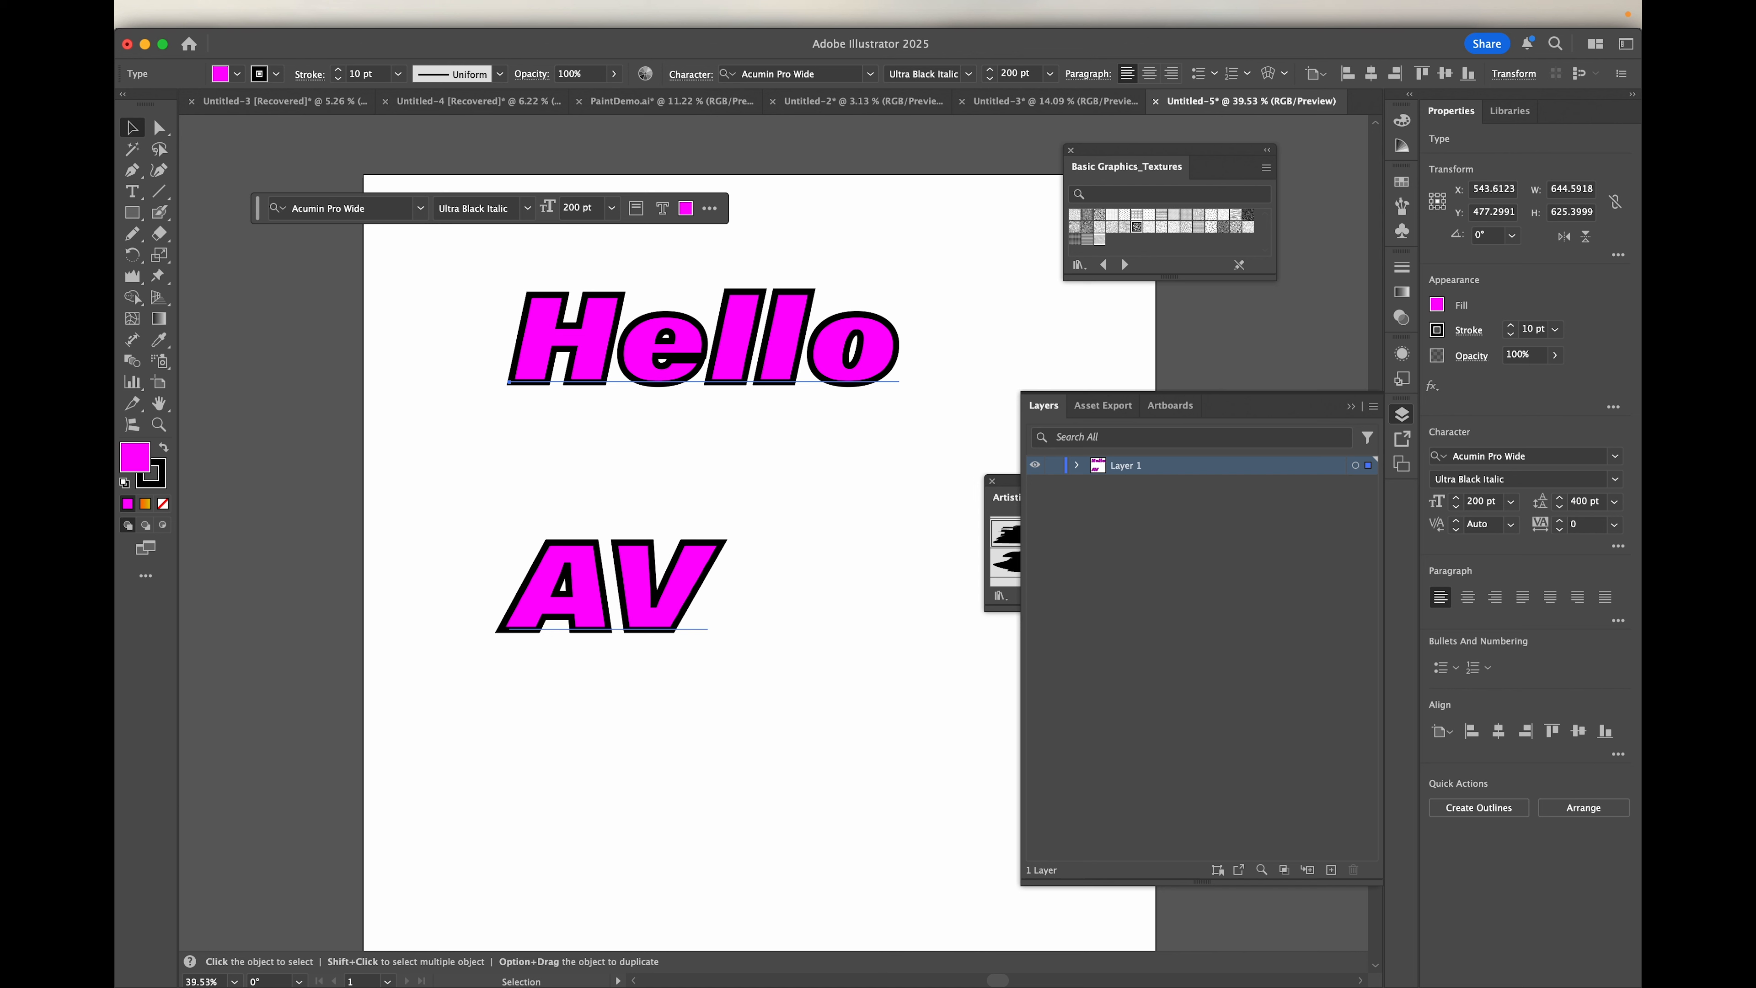
{"action": "left_click", "coordinate": [1575, 500]}
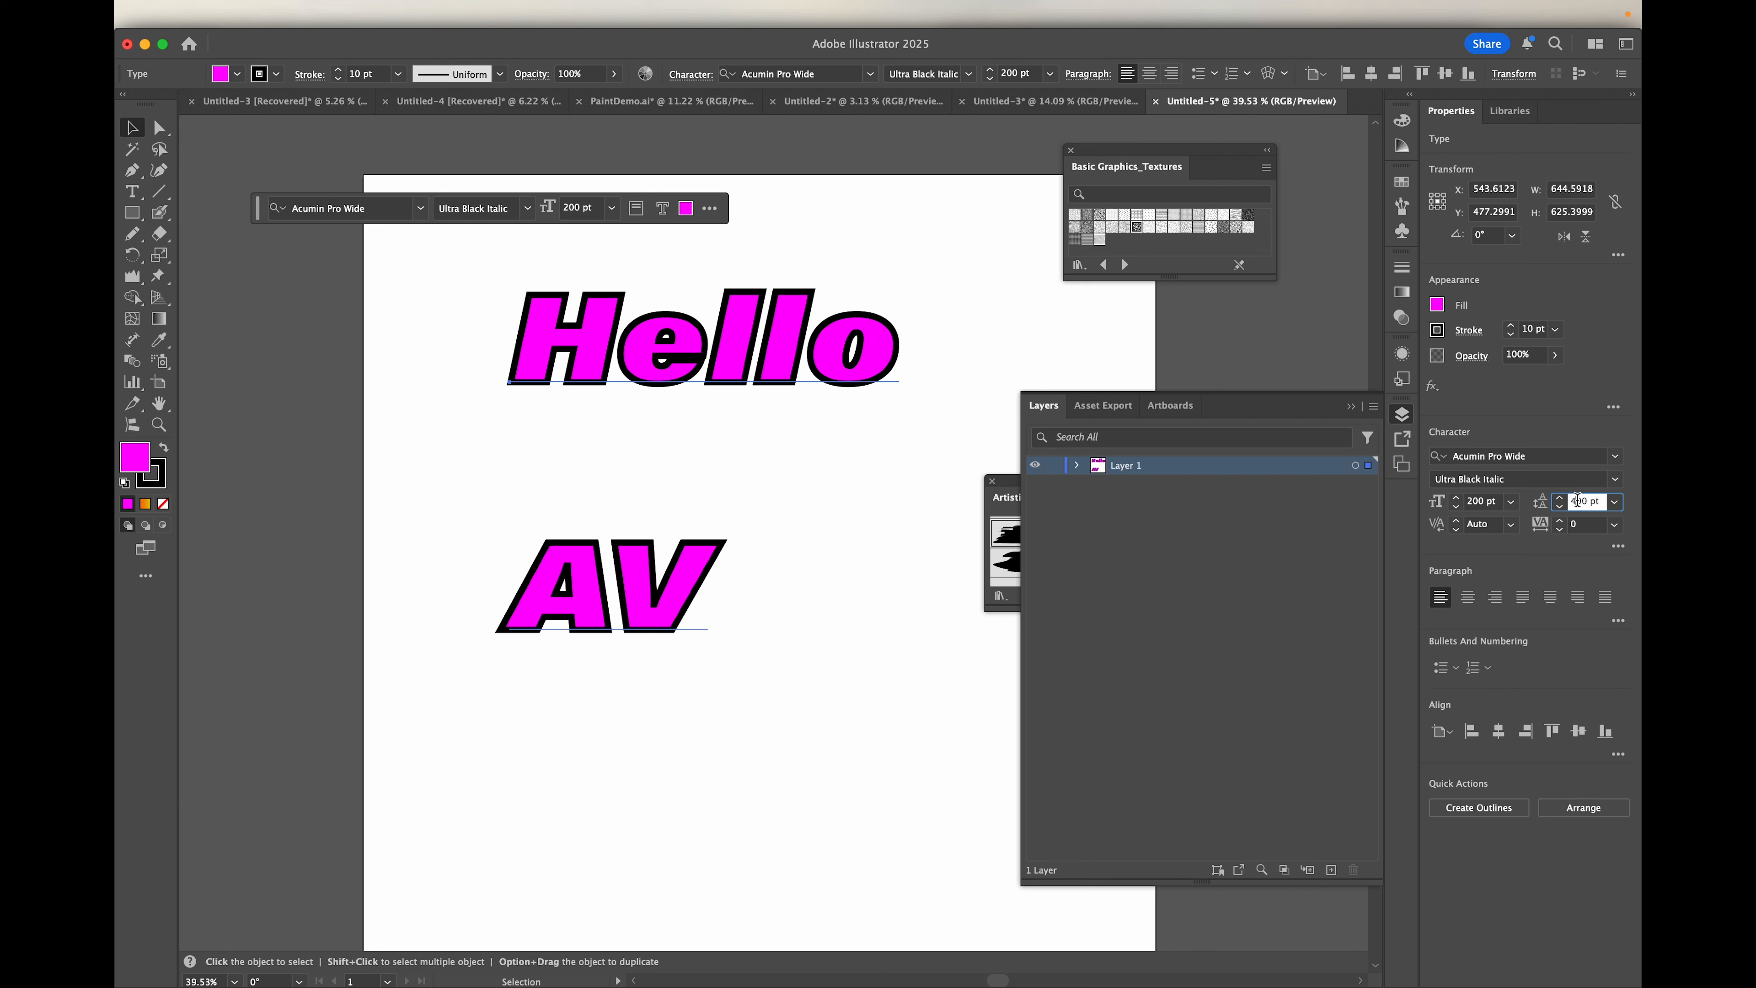
{"action": "triple_click", "coordinate": [1602, 501]}
{"action": "type", "text": "169"}
{"action": "key", "text": "Return"}
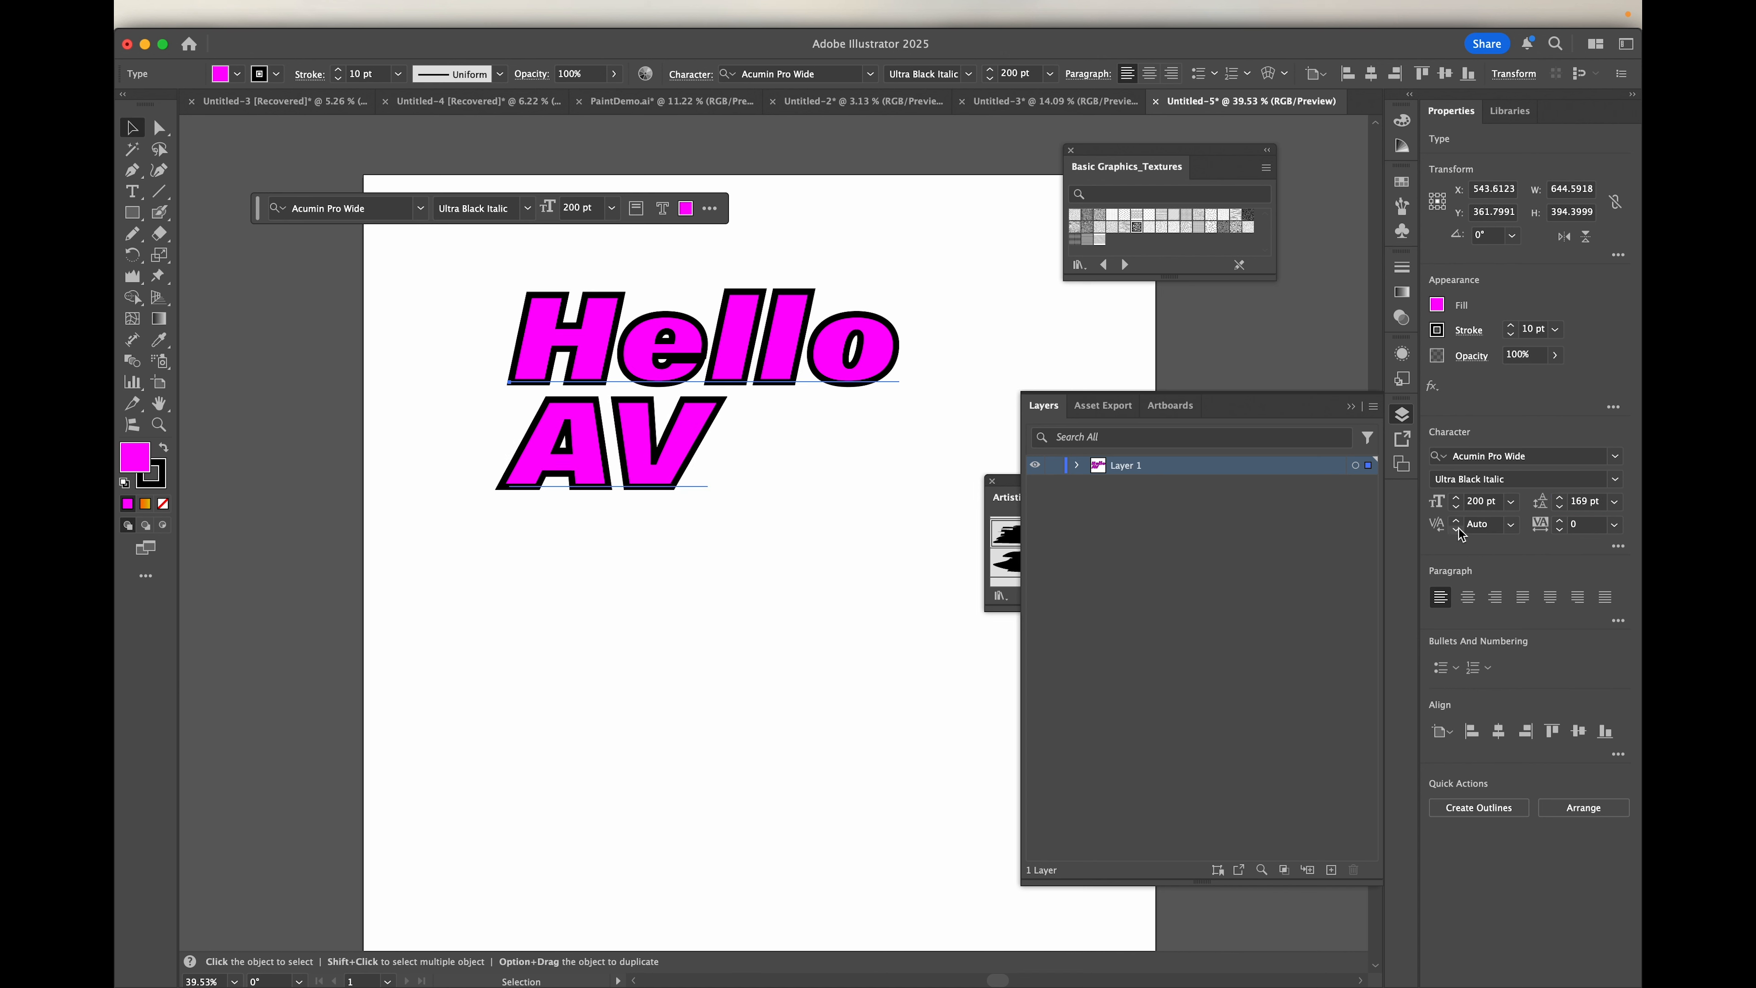
Step: Try kerning values of 0 and Optical on the text and restore Auto kerning
{"action": "left_click", "coordinate": [1512, 526]}
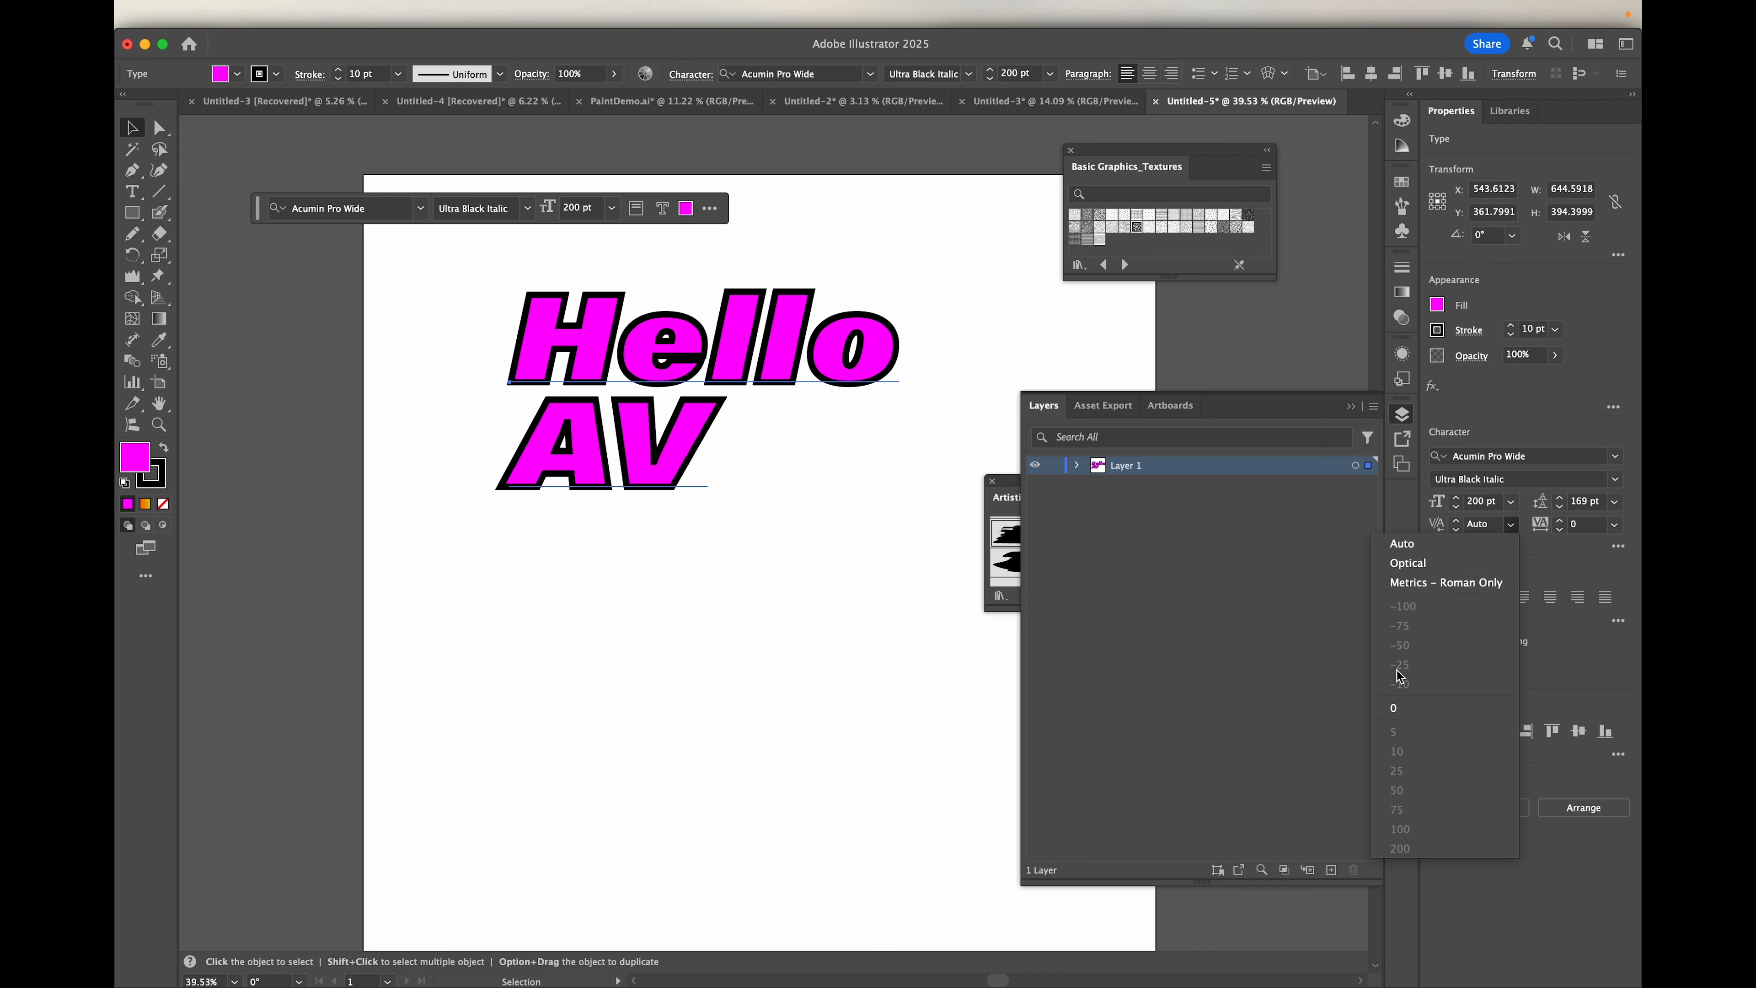
{"action": "left_click", "coordinate": [1394, 707]}
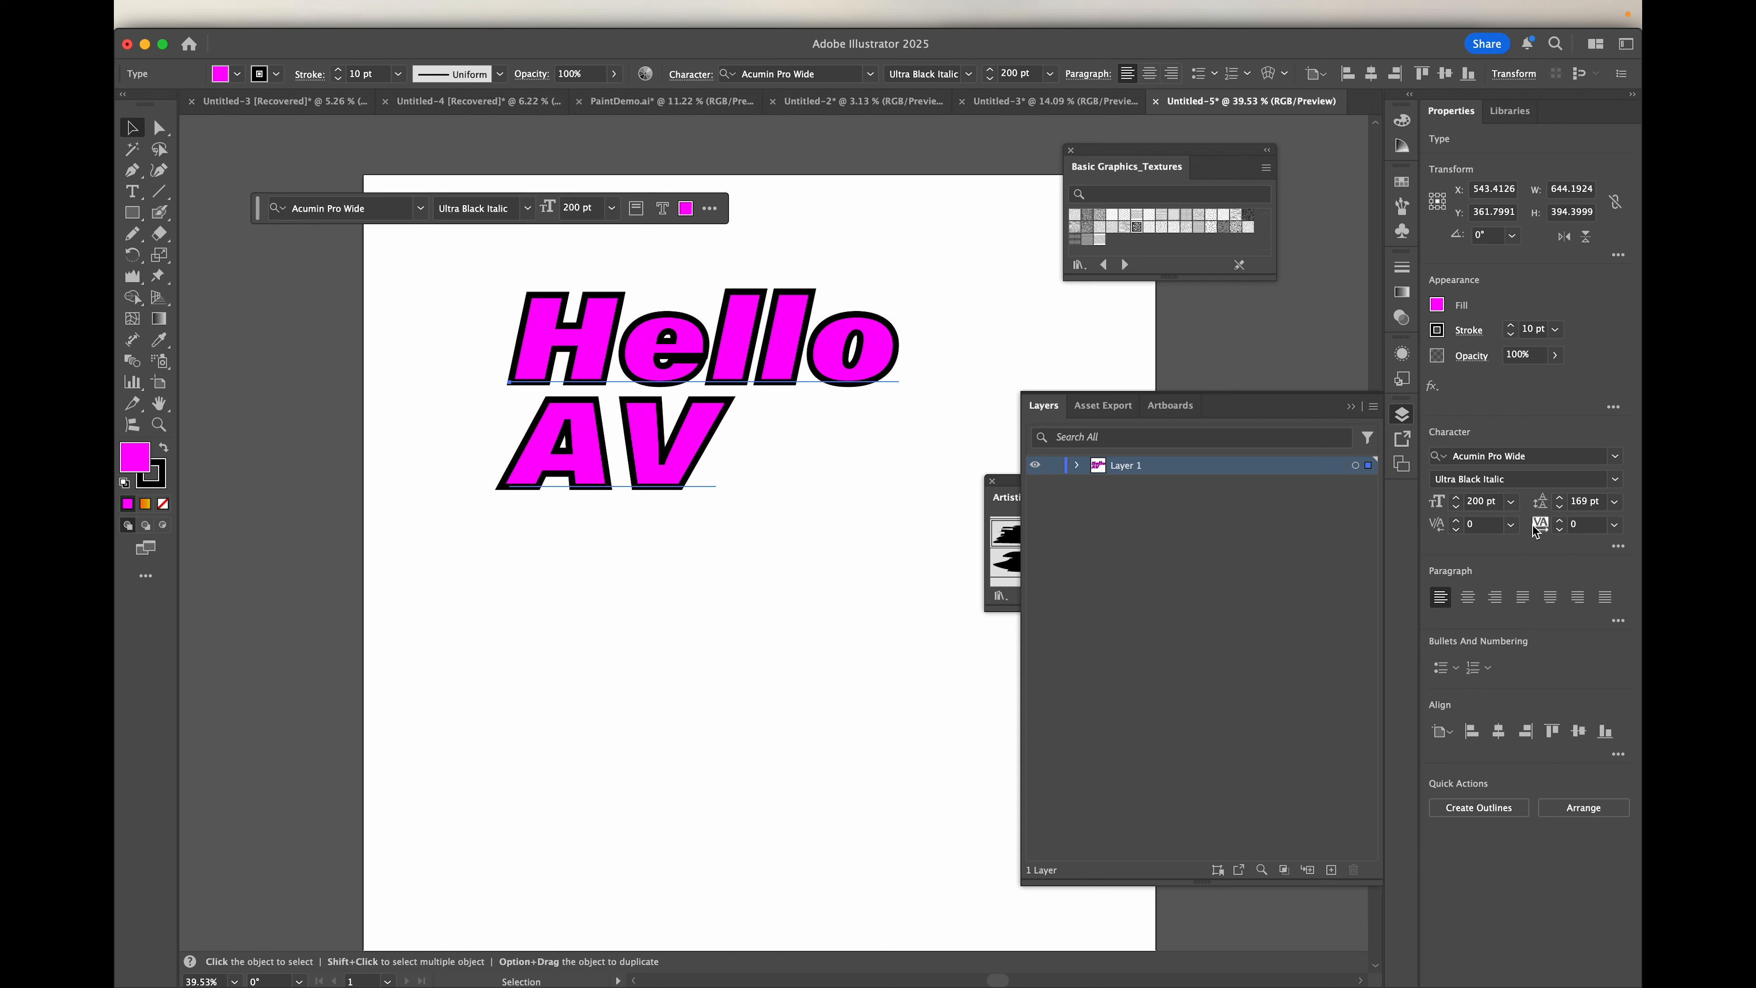
{"action": "left_click", "coordinate": [1510, 525]}
{"action": "left_click", "coordinate": [1435, 564]}
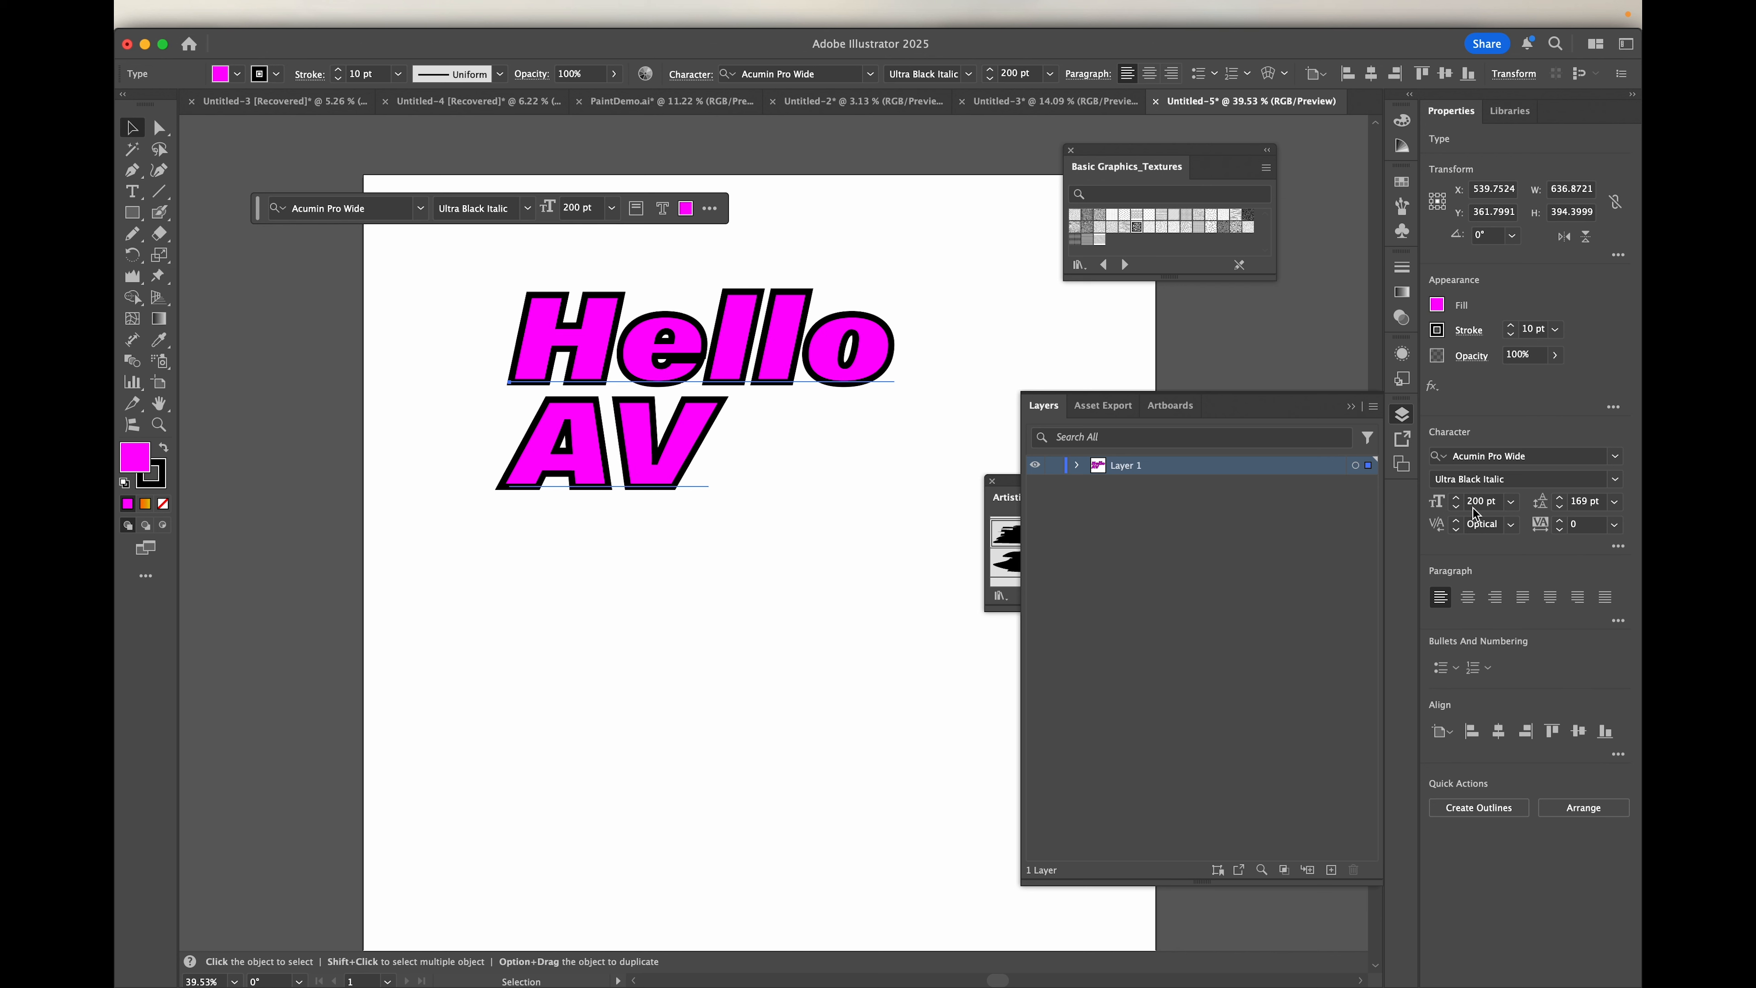
{"action": "left_click", "coordinate": [1511, 525]}
{"action": "left_click", "coordinate": [1447, 541]}
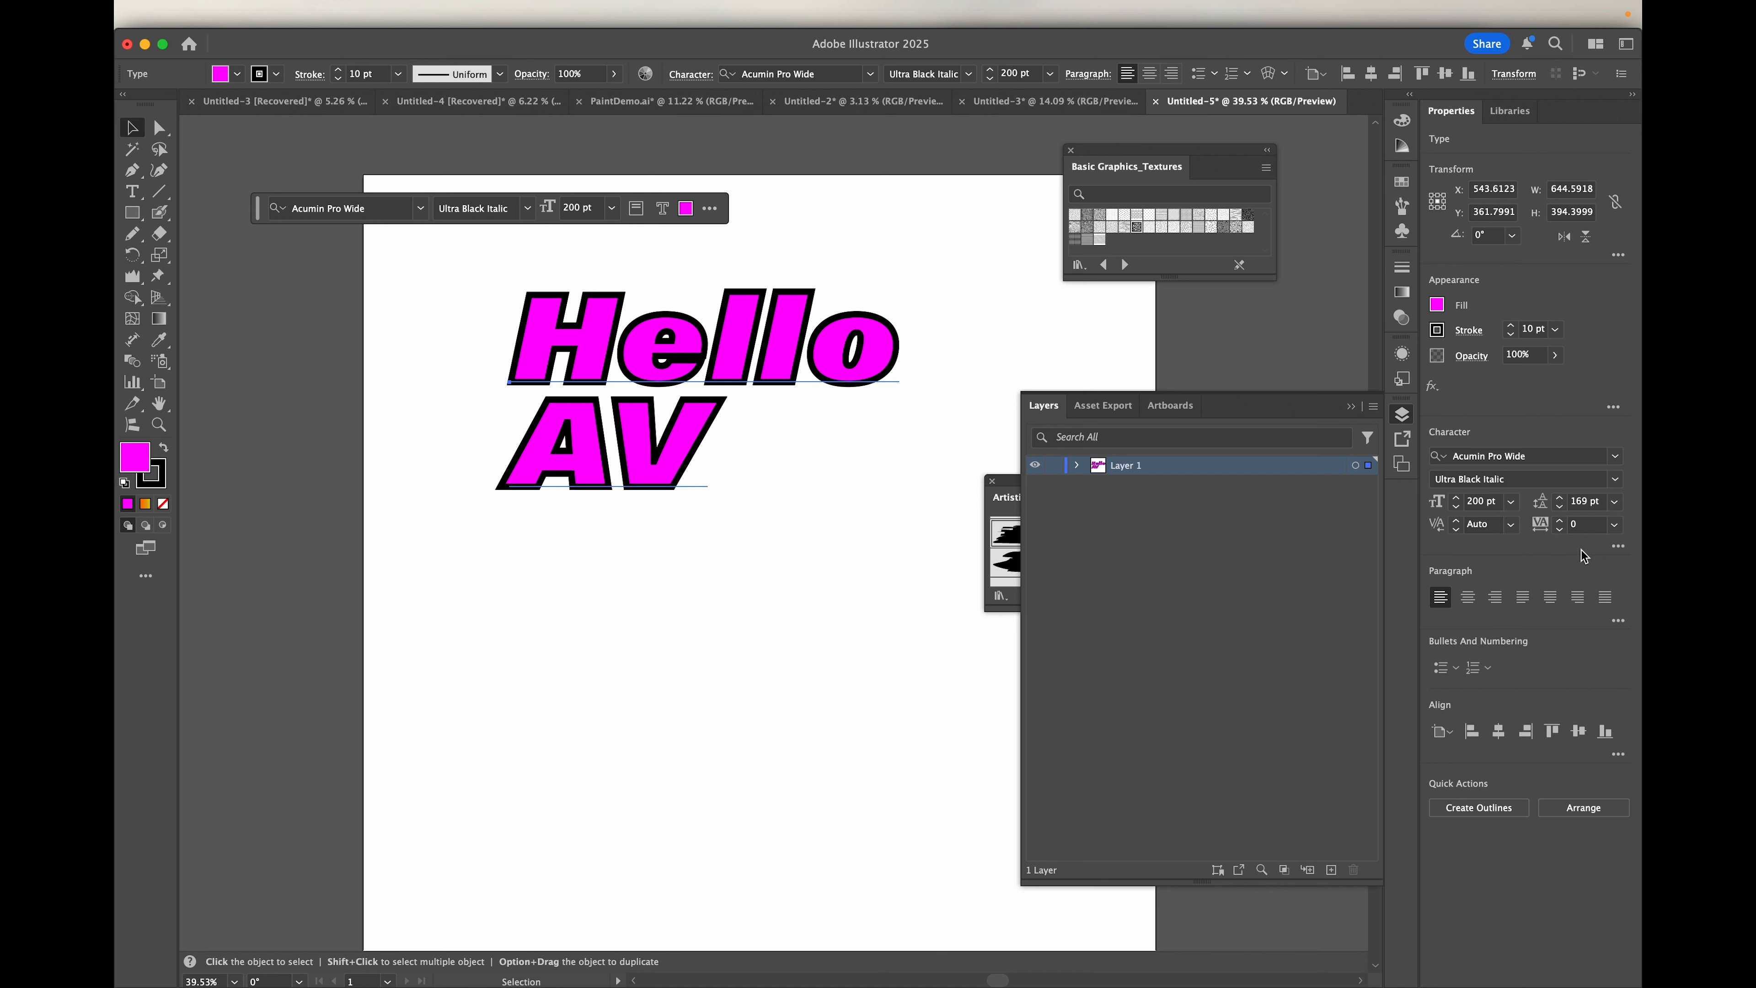
Step: Try tracking values of 200 and 400 on the text and settle on -10
{"action": "left_click", "coordinate": [1615, 526]}
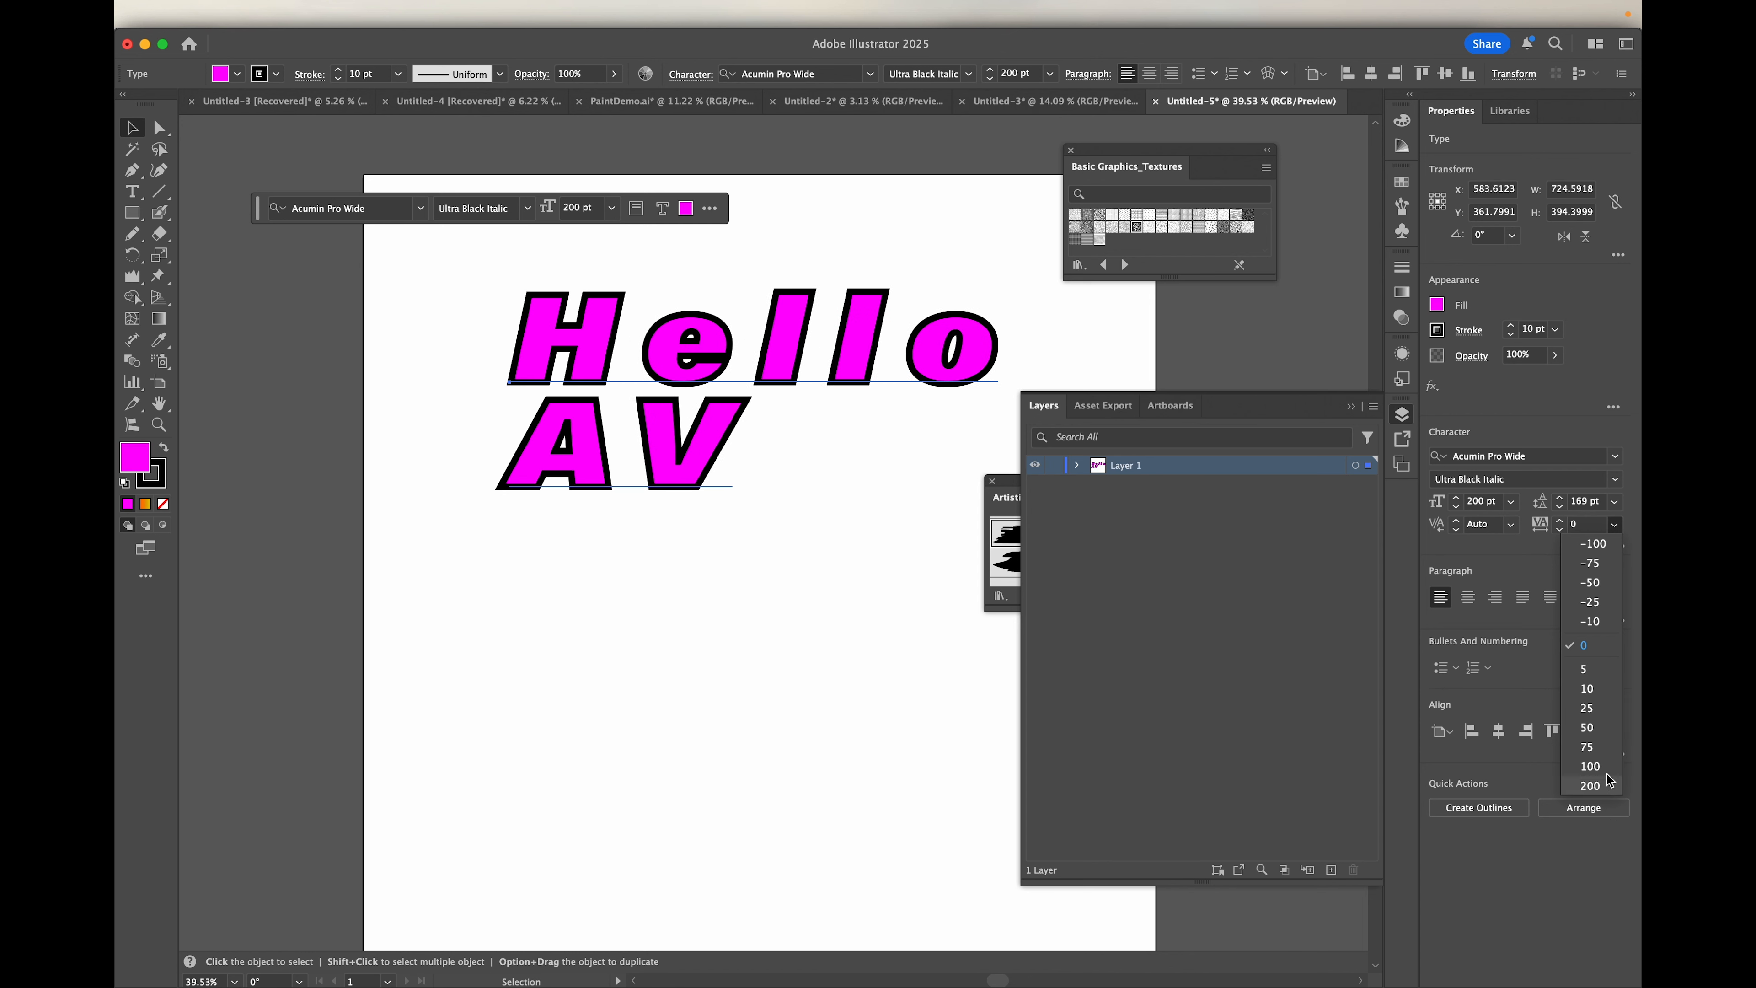
{"action": "left_click", "coordinate": [1590, 785]}
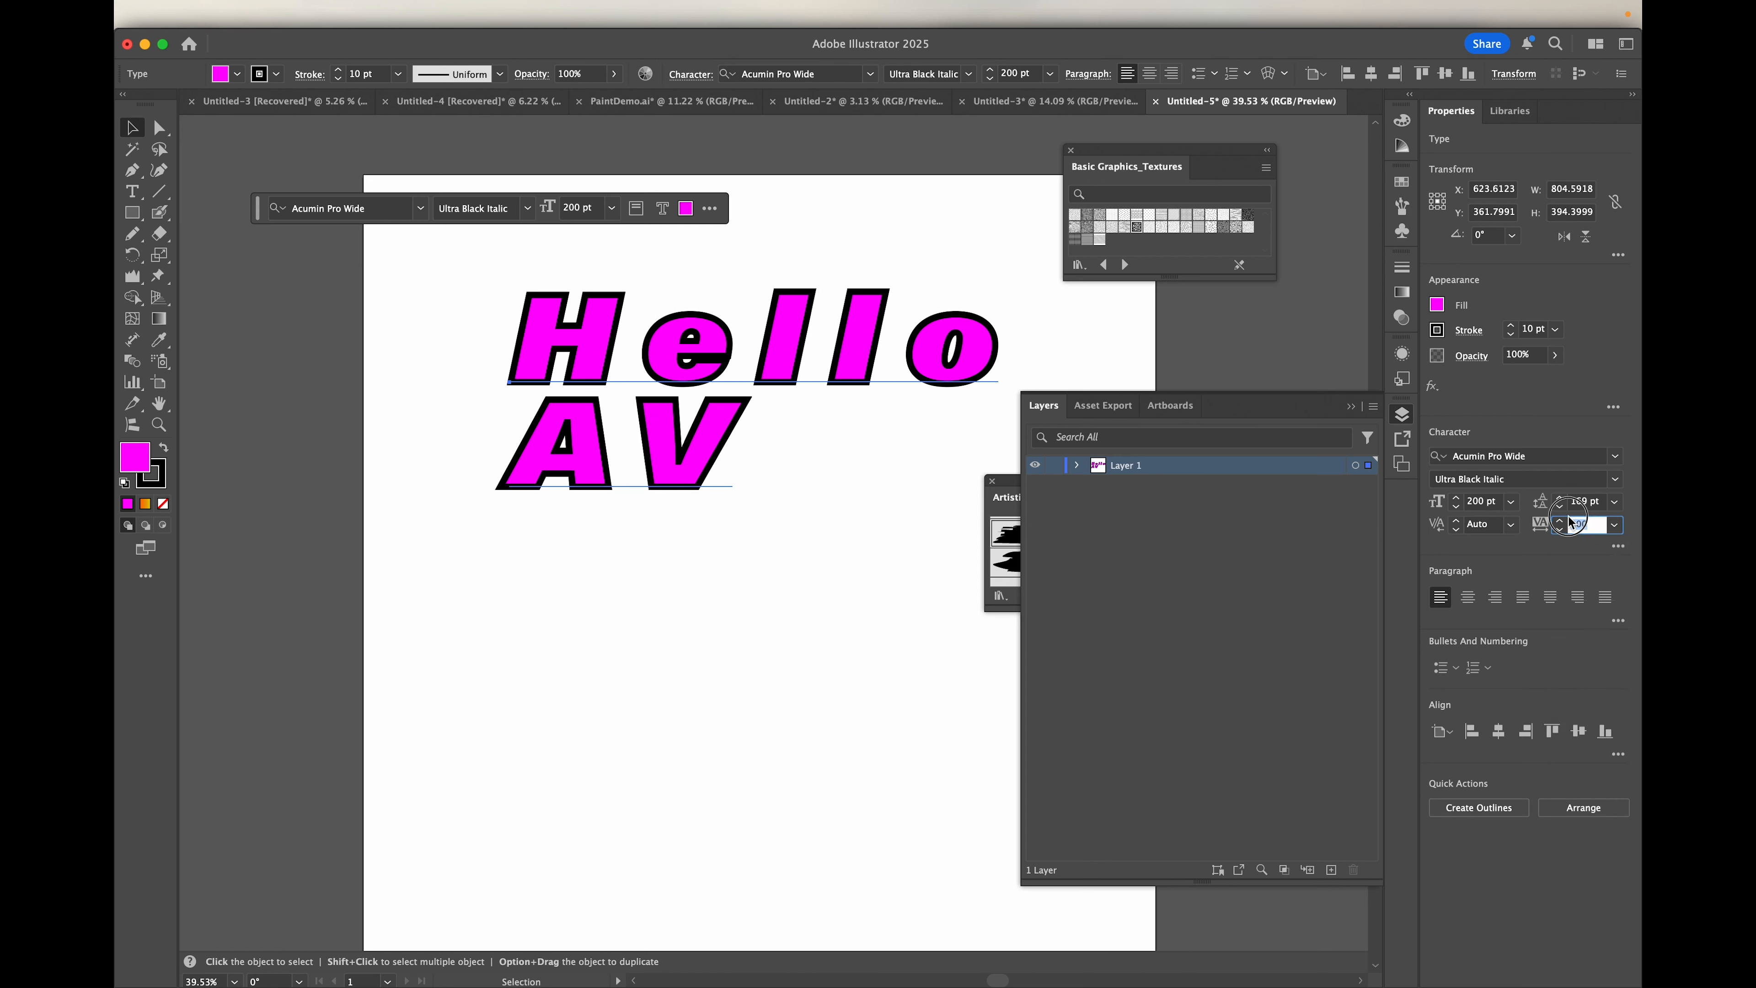
{"action": "type", "text": "4"}
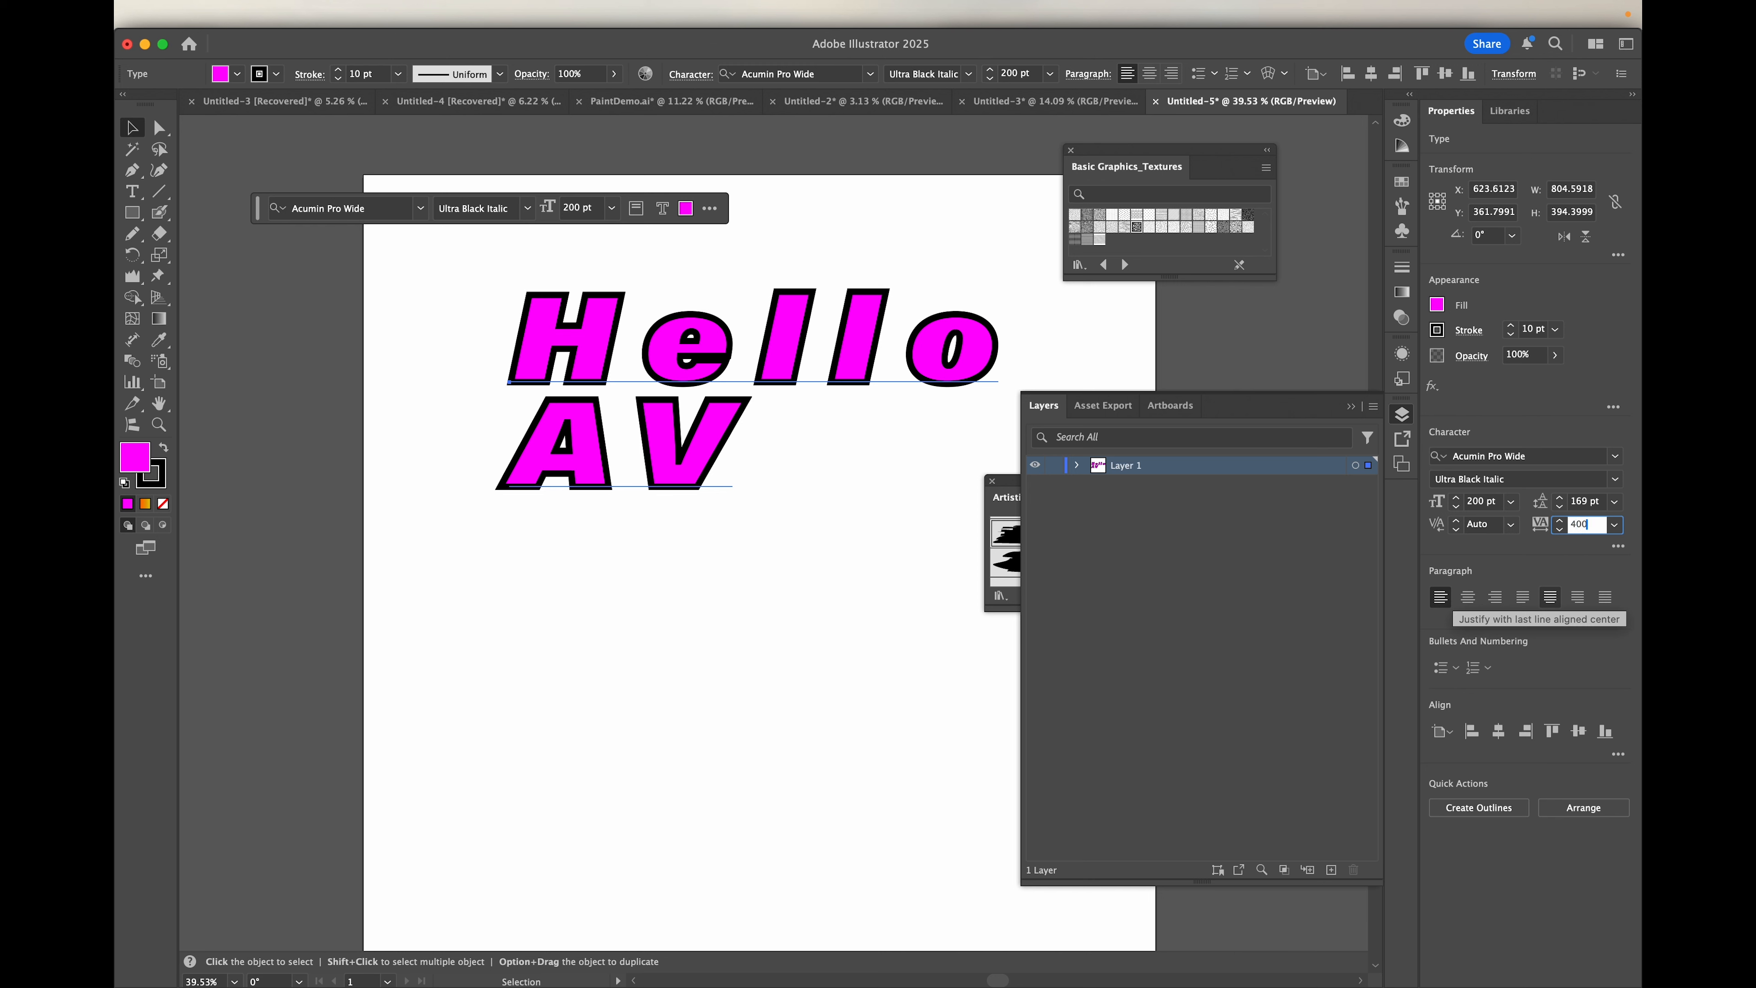
{"action": "key", "text": "Return"}
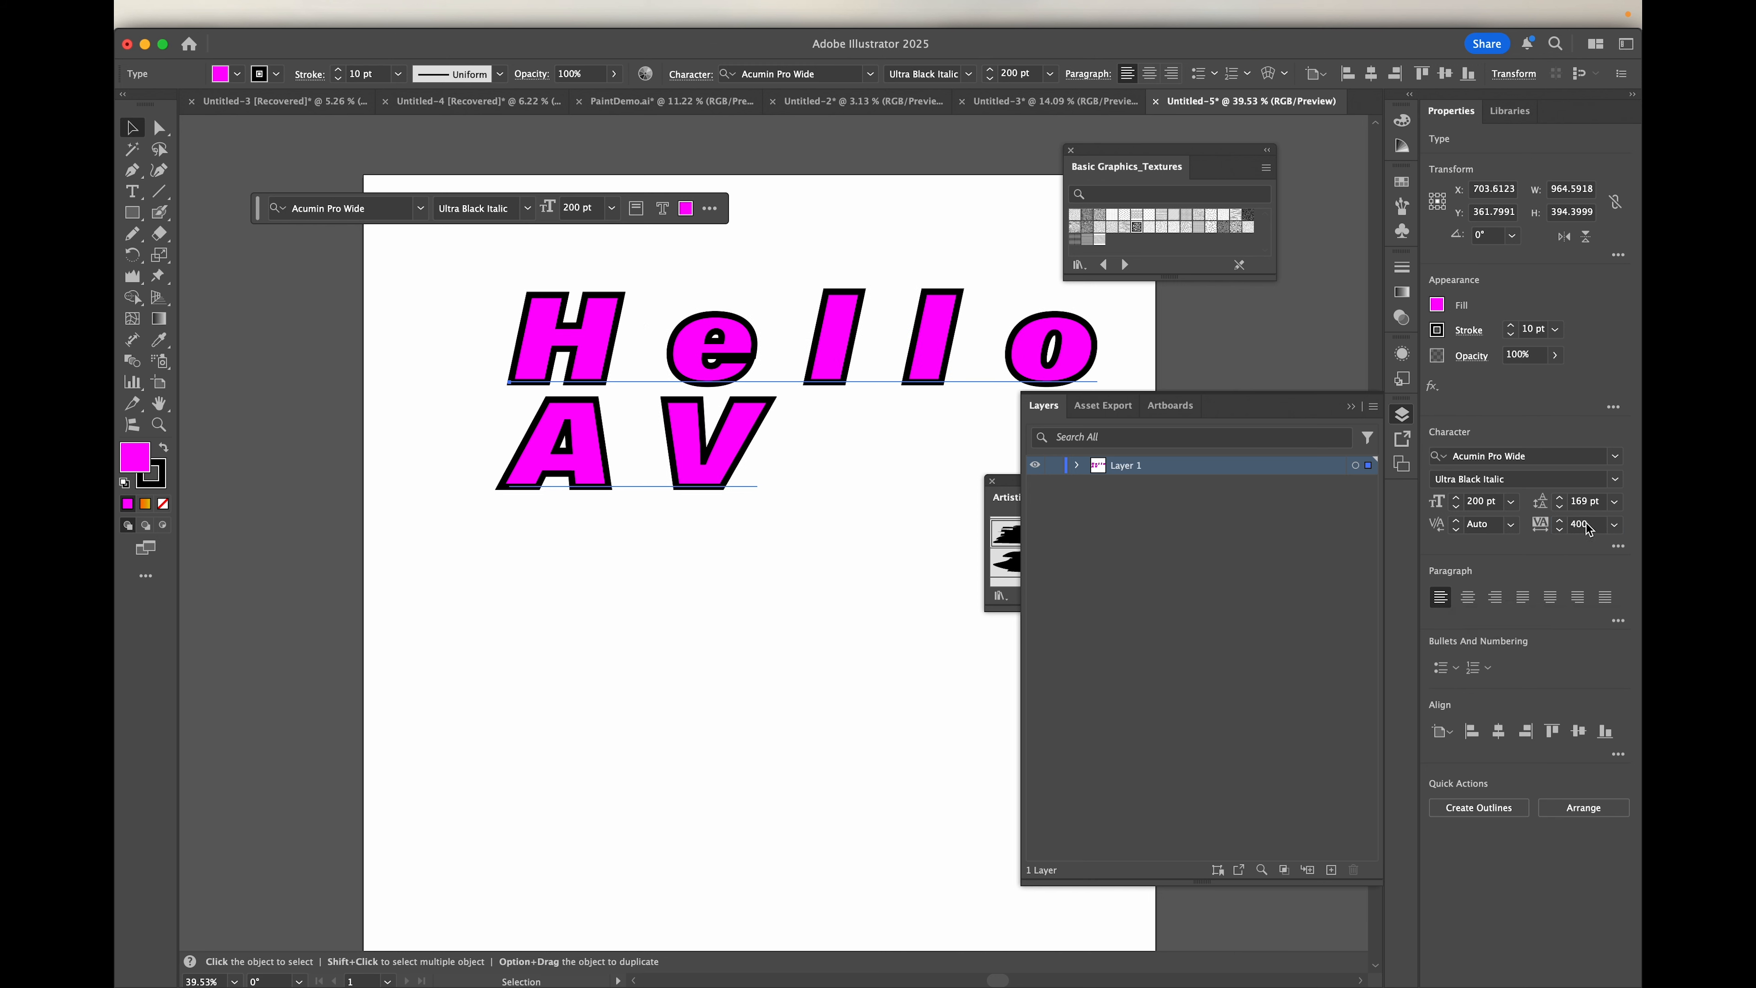
{"action": "left_click", "coordinate": [1614, 523]}
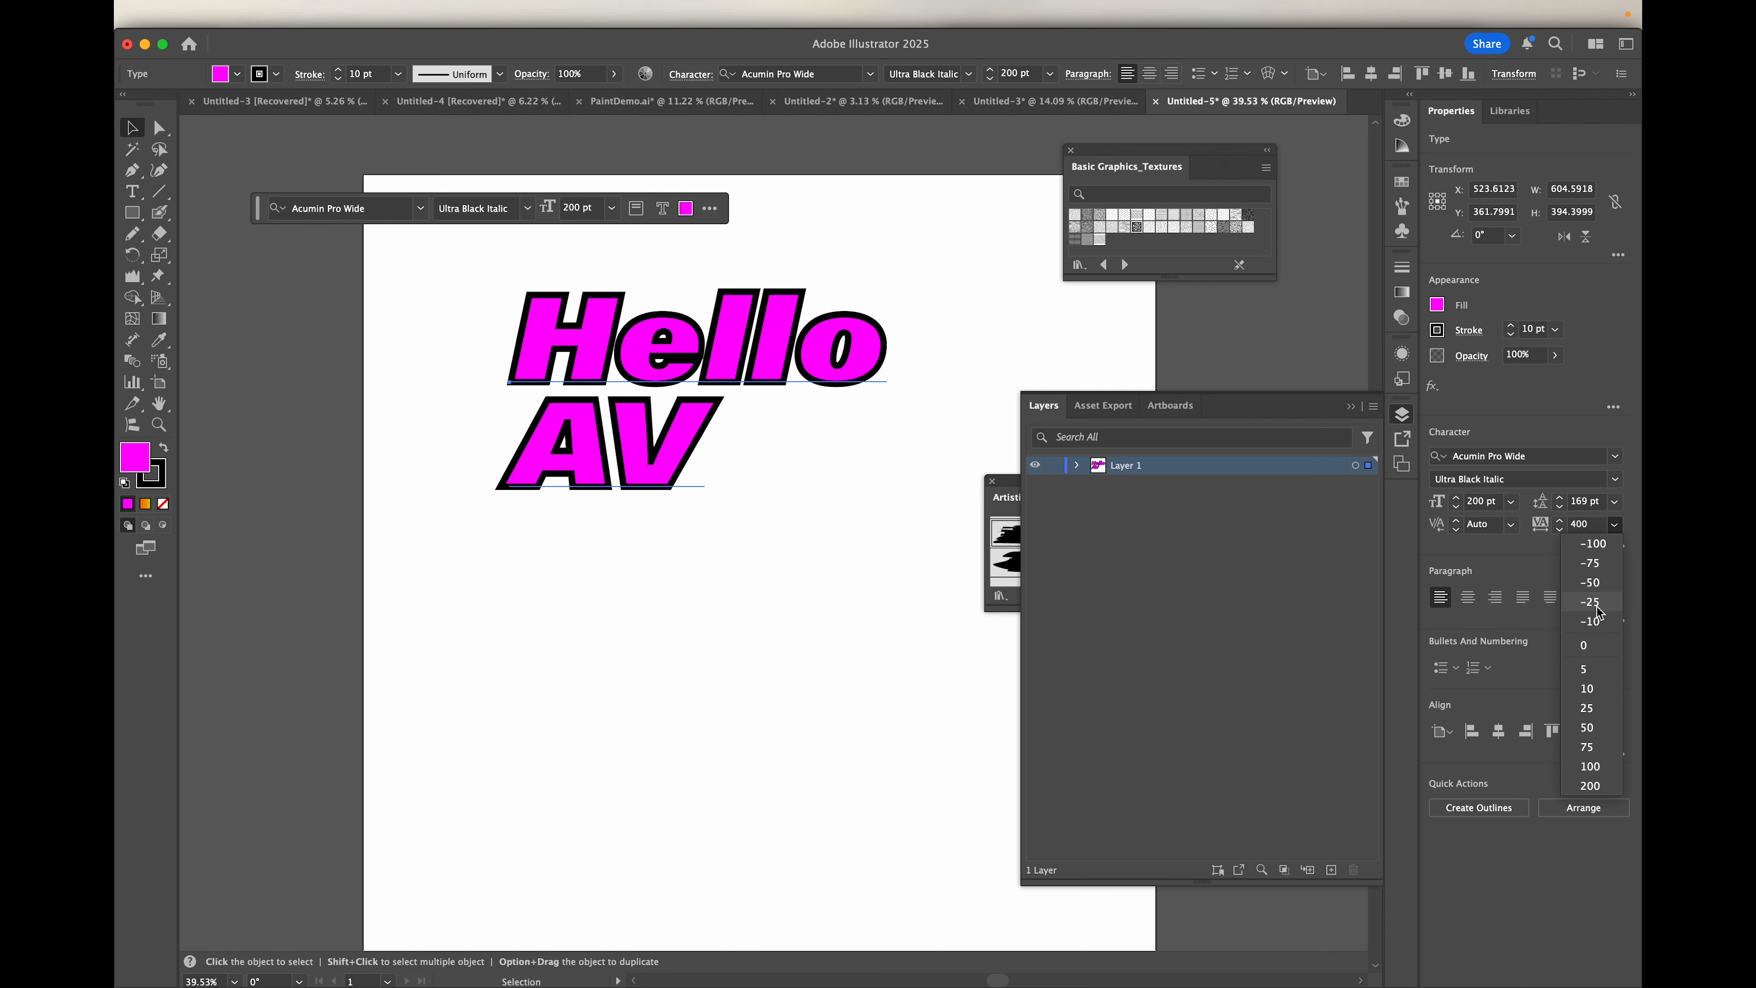
{"action": "left_click", "coordinate": [1599, 622]}
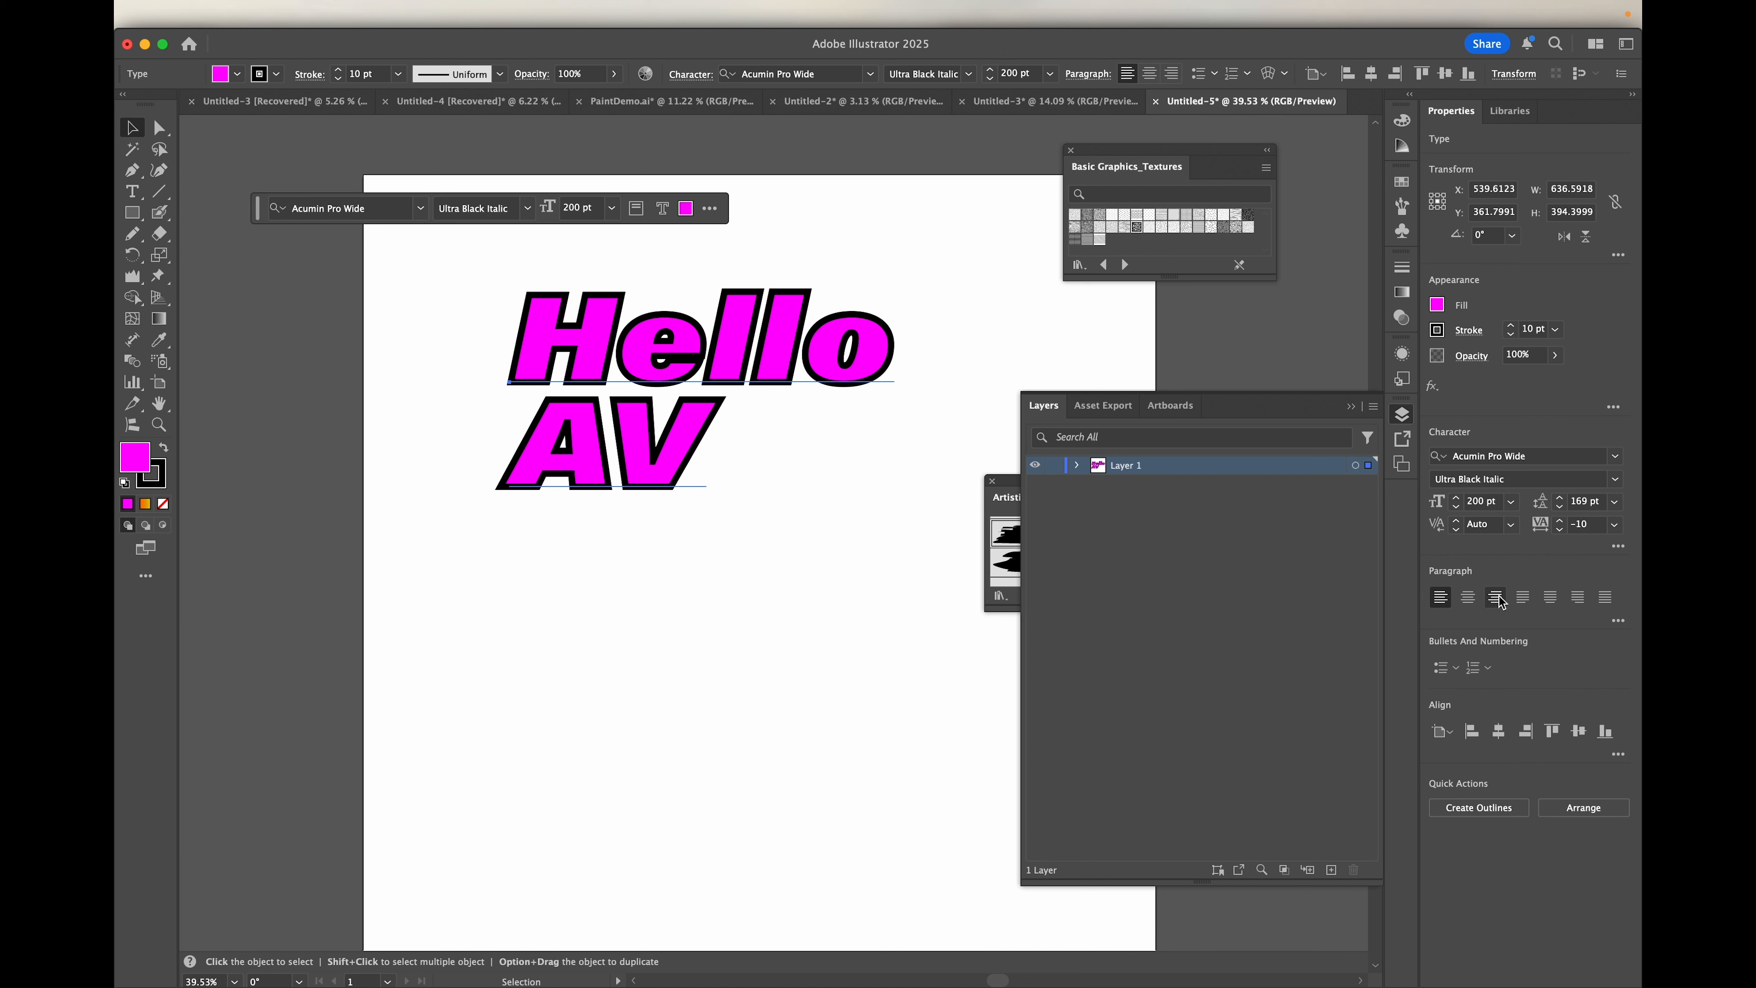
Step: Try center, right and justified paragraph alignment on the text and restore left alignment
{"action": "left_click", "coordinate": [1468, 597]}
{"action": "left_click", "coordinate": [1495, 598]}
{"action": "left_click", "coordinate": [1523, 599]}
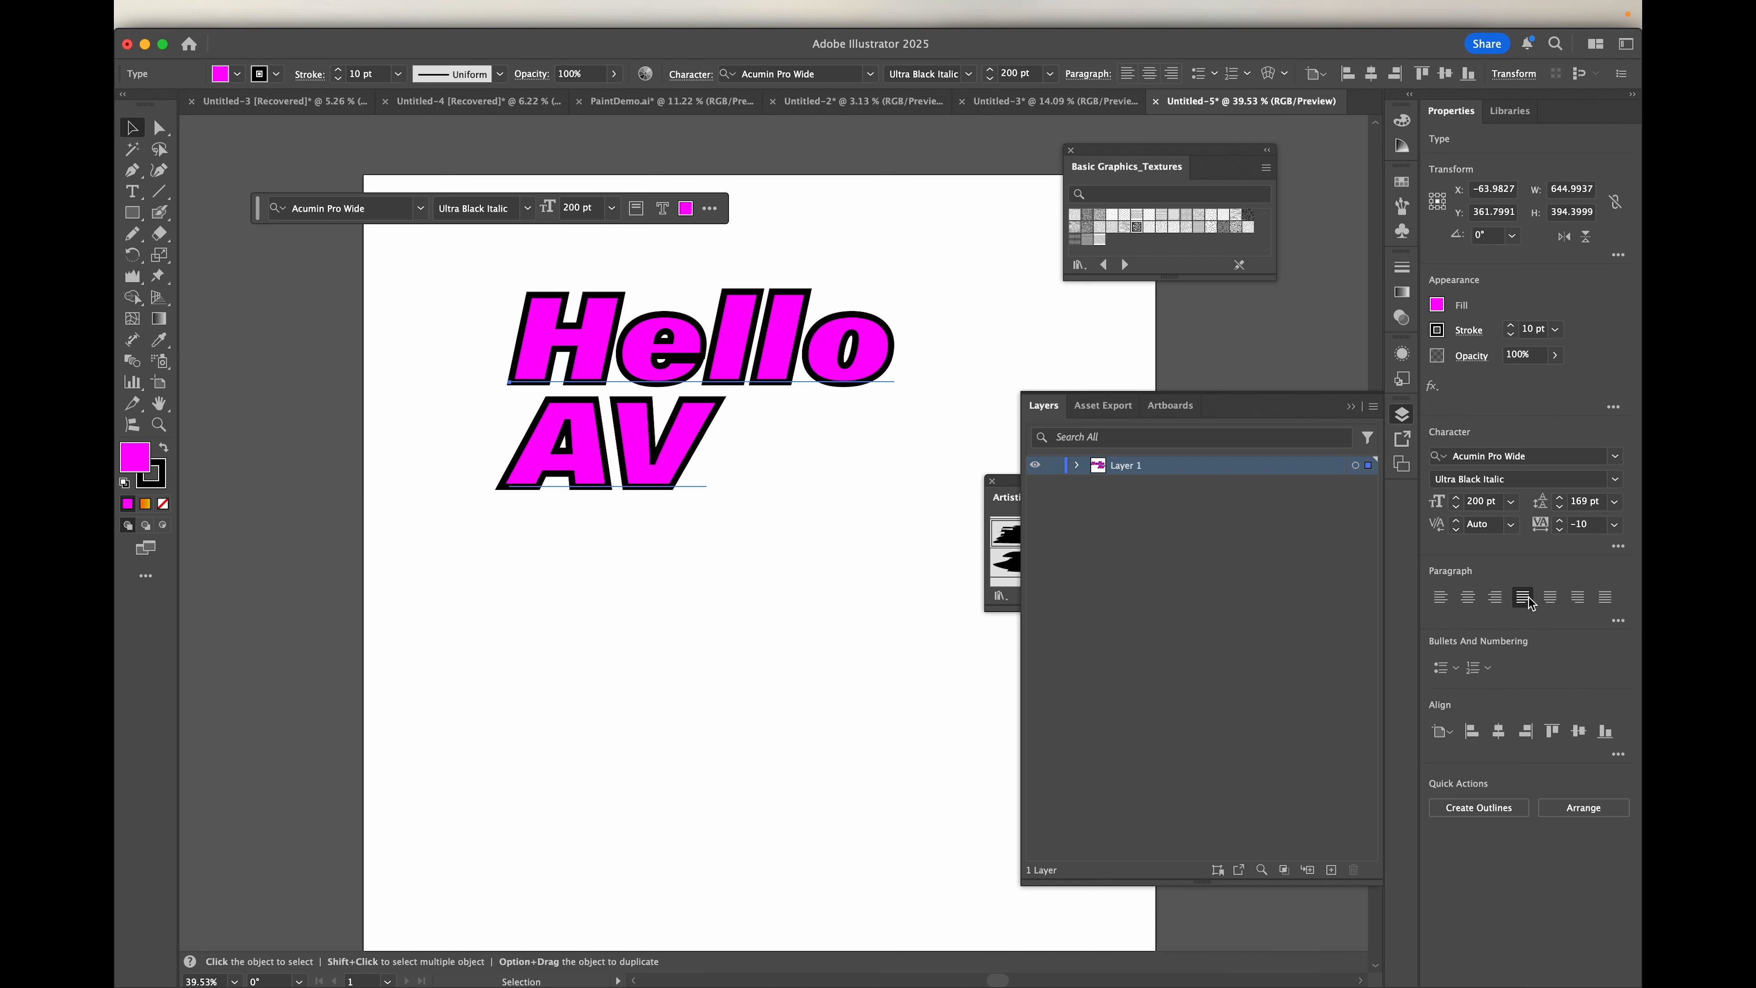
{"action": "left_click", "coordinate": [1440, 599]}
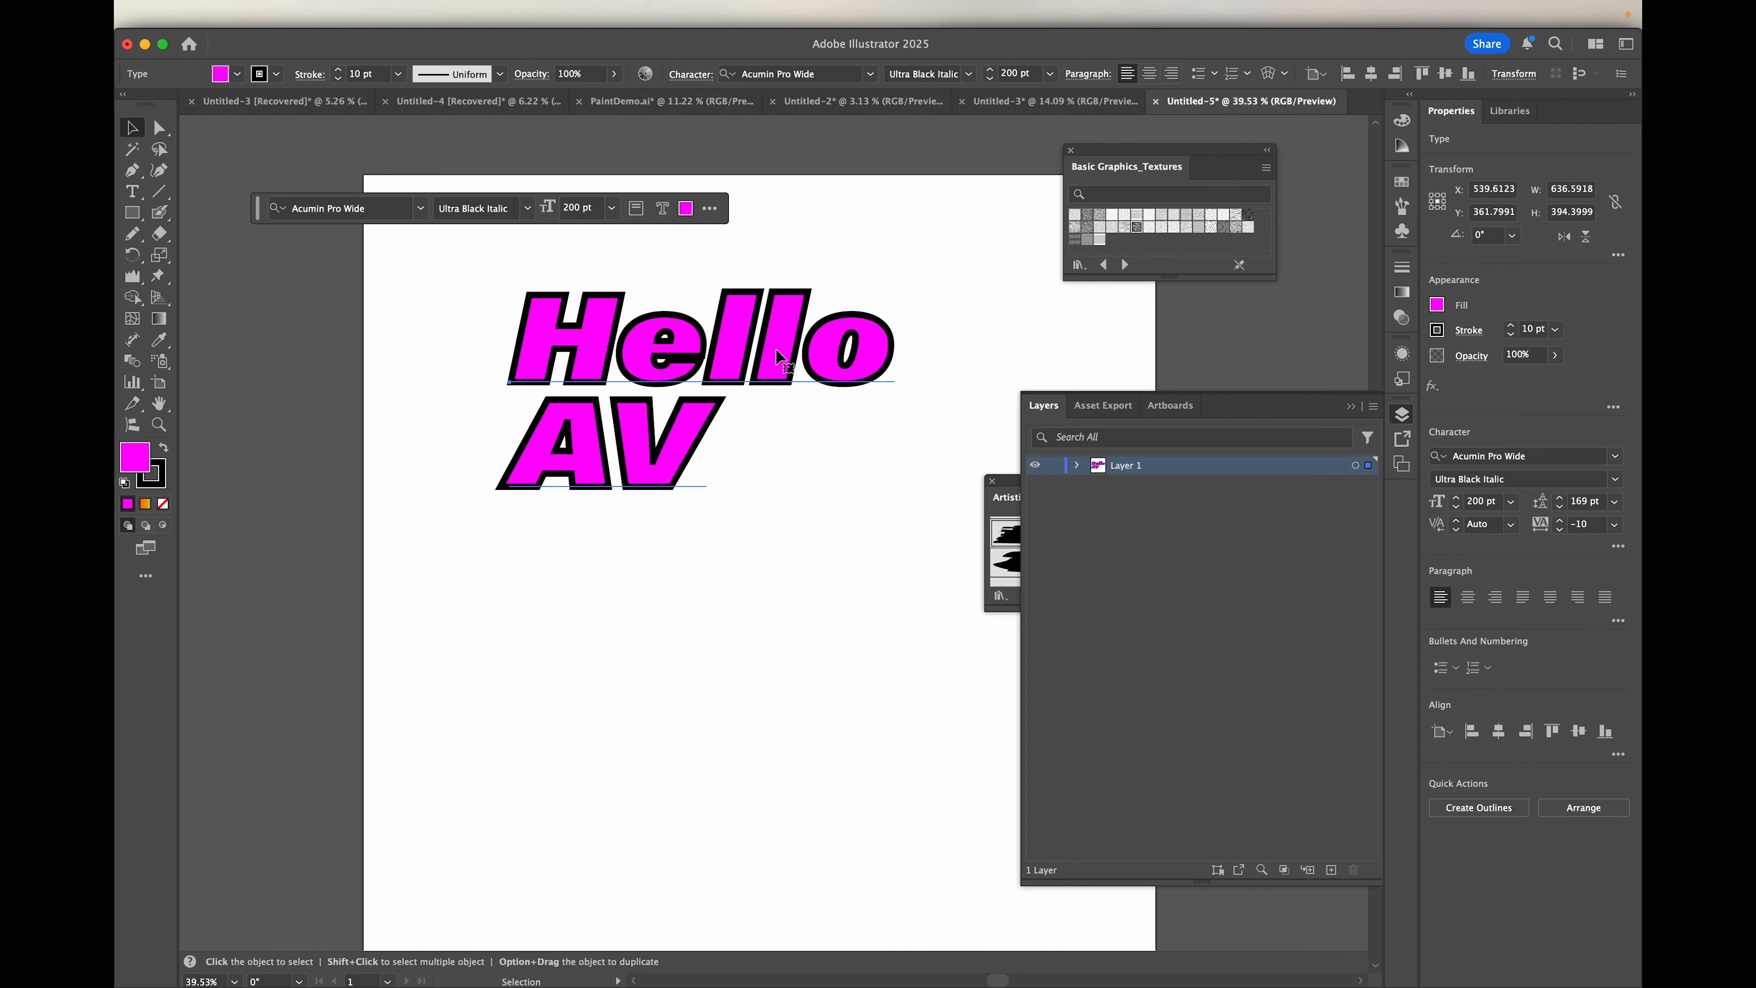
{"action": "left_click", "coordinate": [1468, 599]}
{"action": "left_click", "coordinate": [1497, 599]}
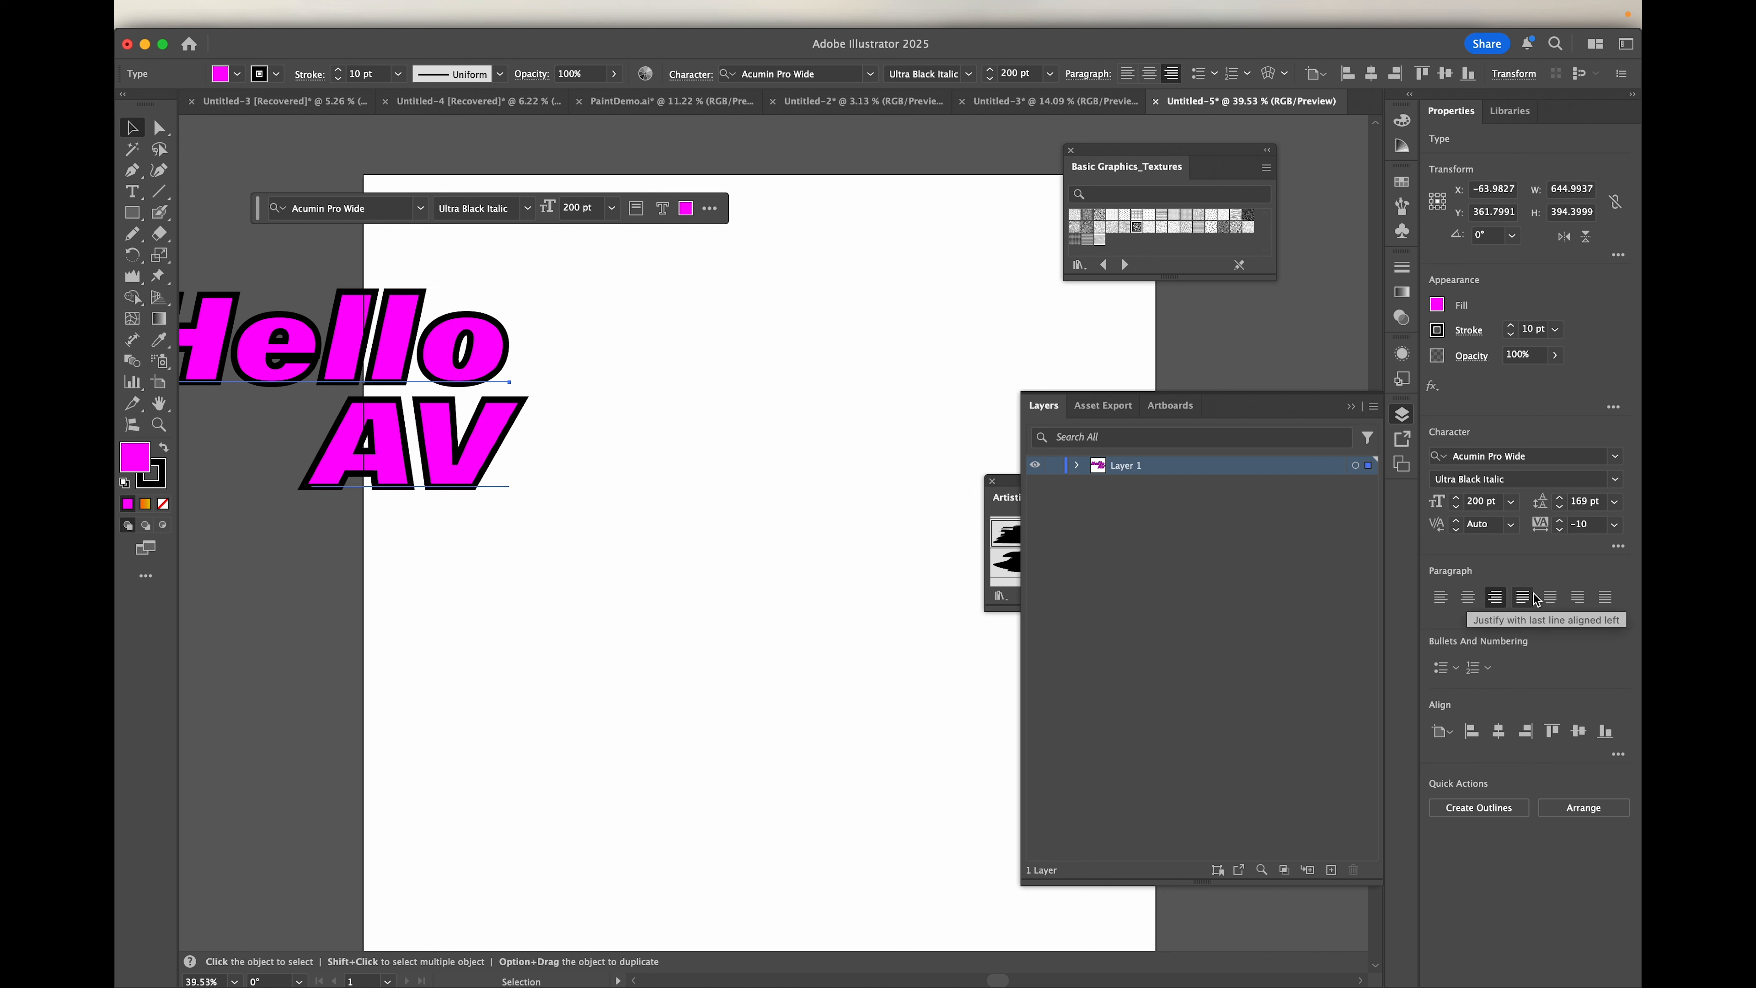
{"action": "left_click", "coordinate": [1442, 599]}
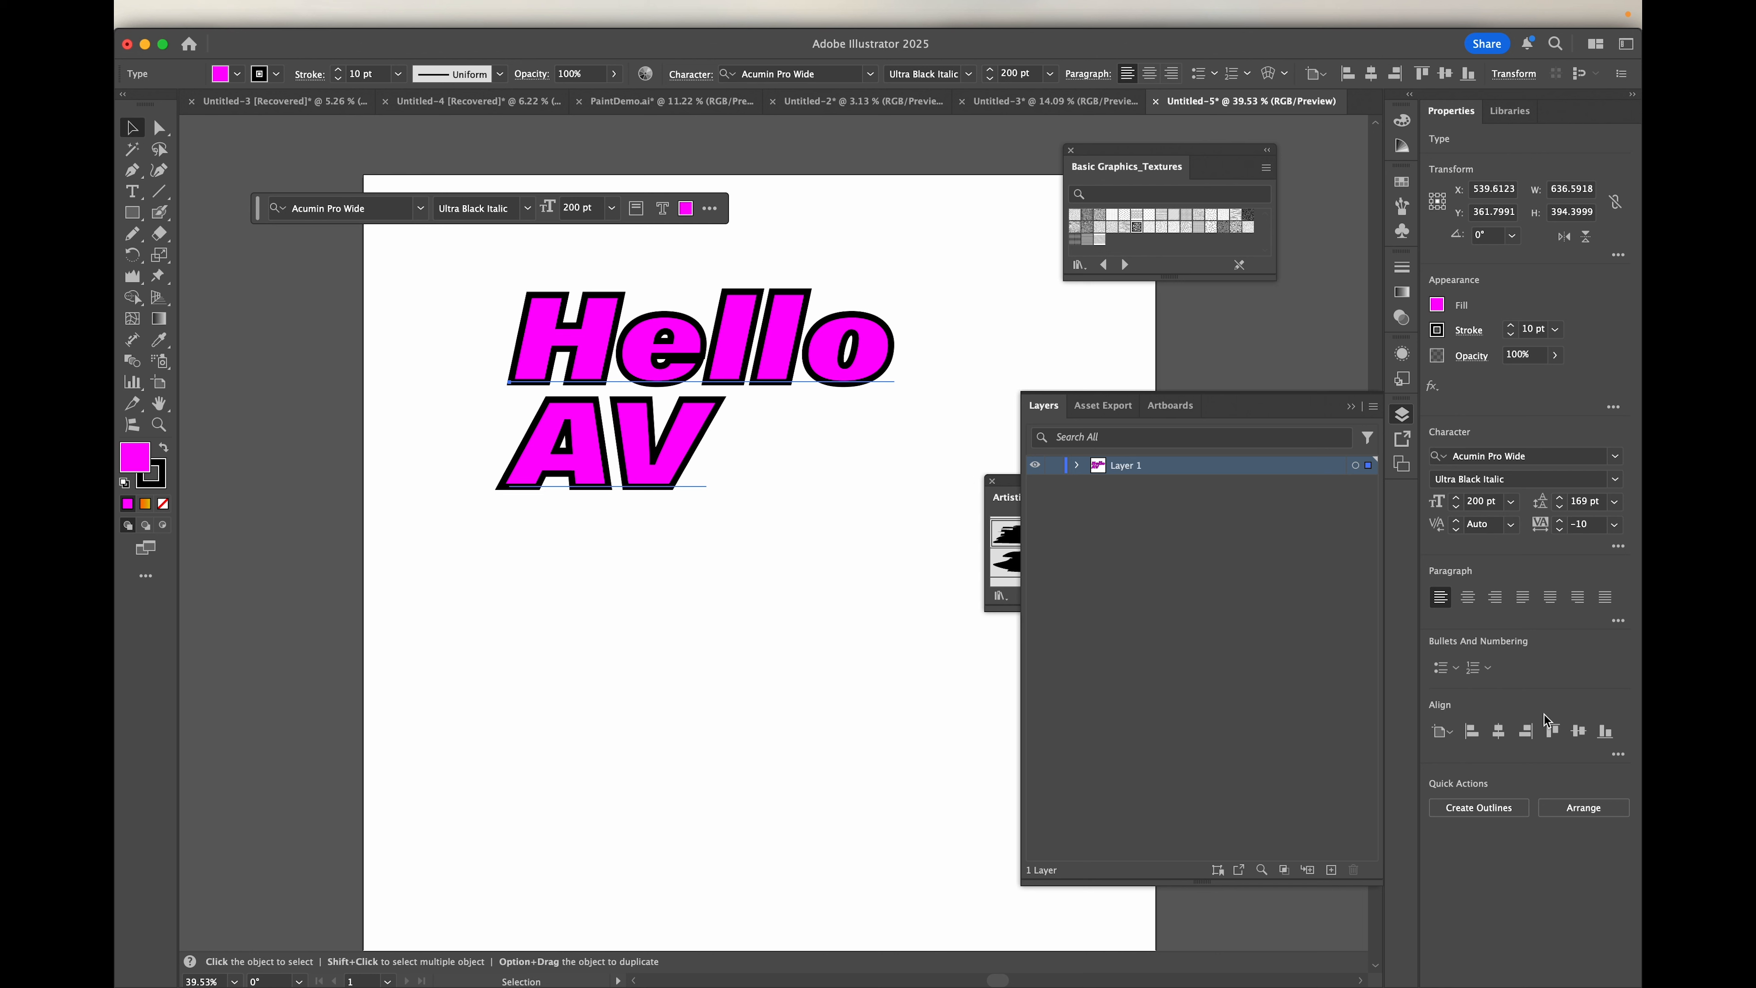
Step: Examine the scaling and rotation choices in the full character options, keeping 100% horizontal scale and 0° character rotation
{"action": "left_click", "coordinate": [1619, 547]}
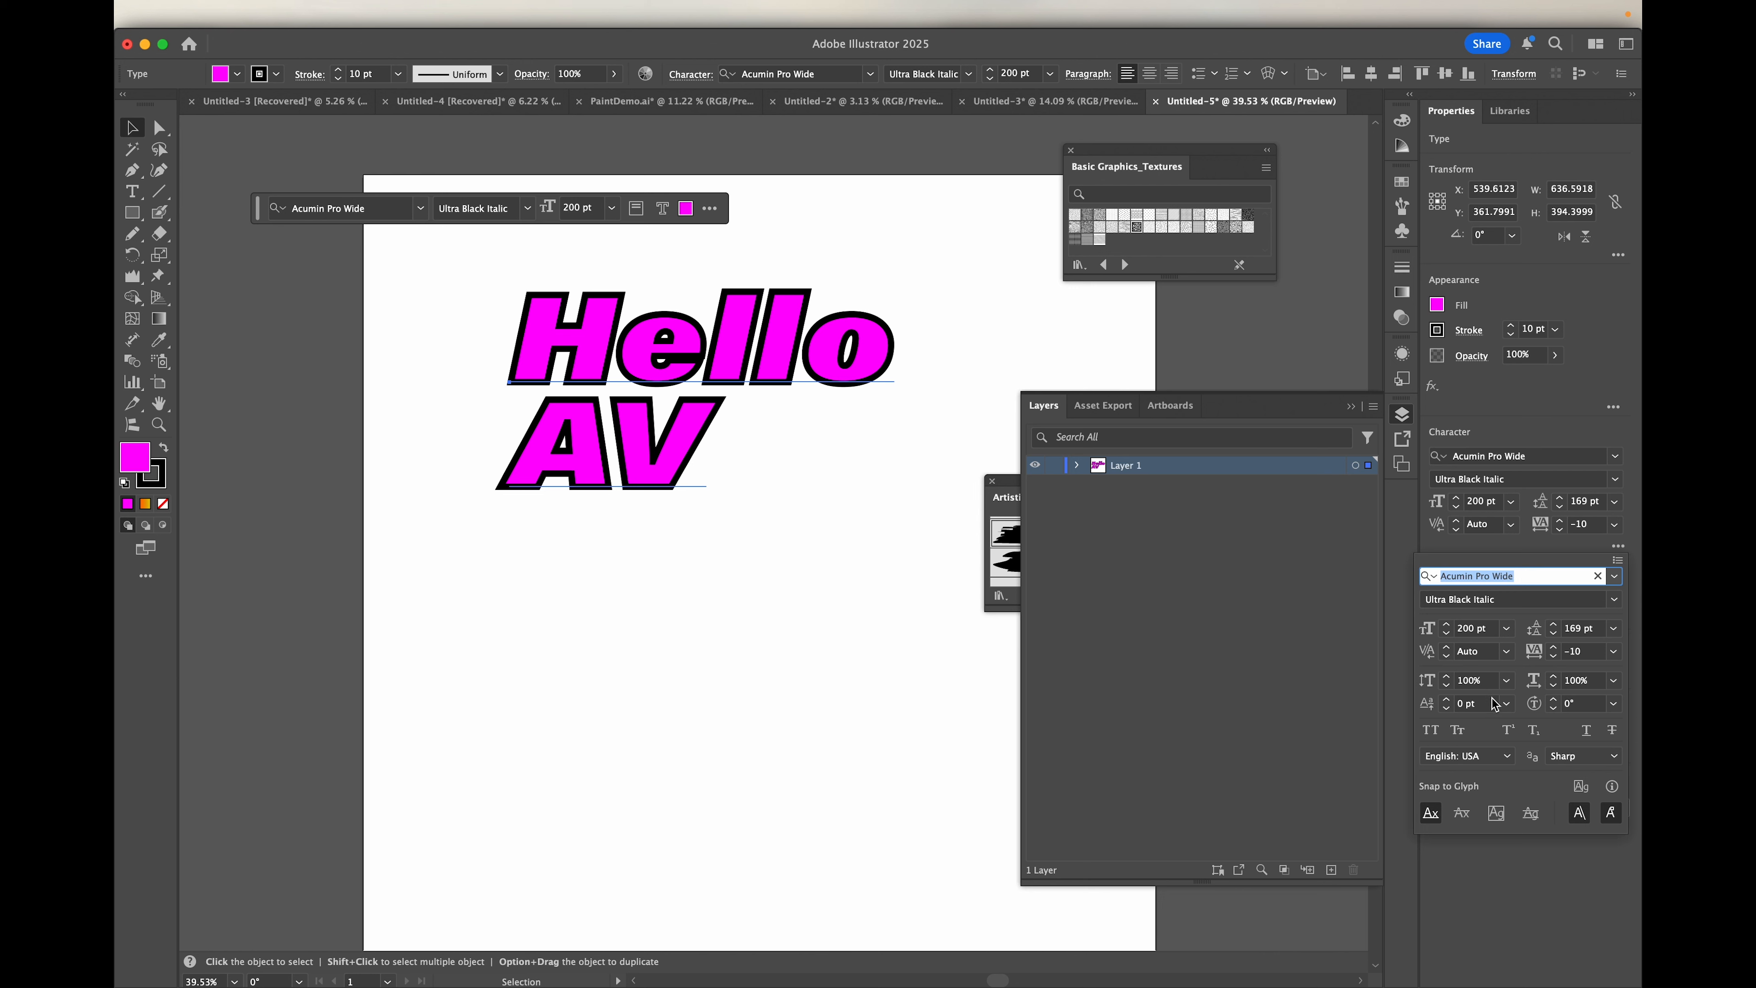
{"action": "left_click", "coordinate": [1507, 682]}
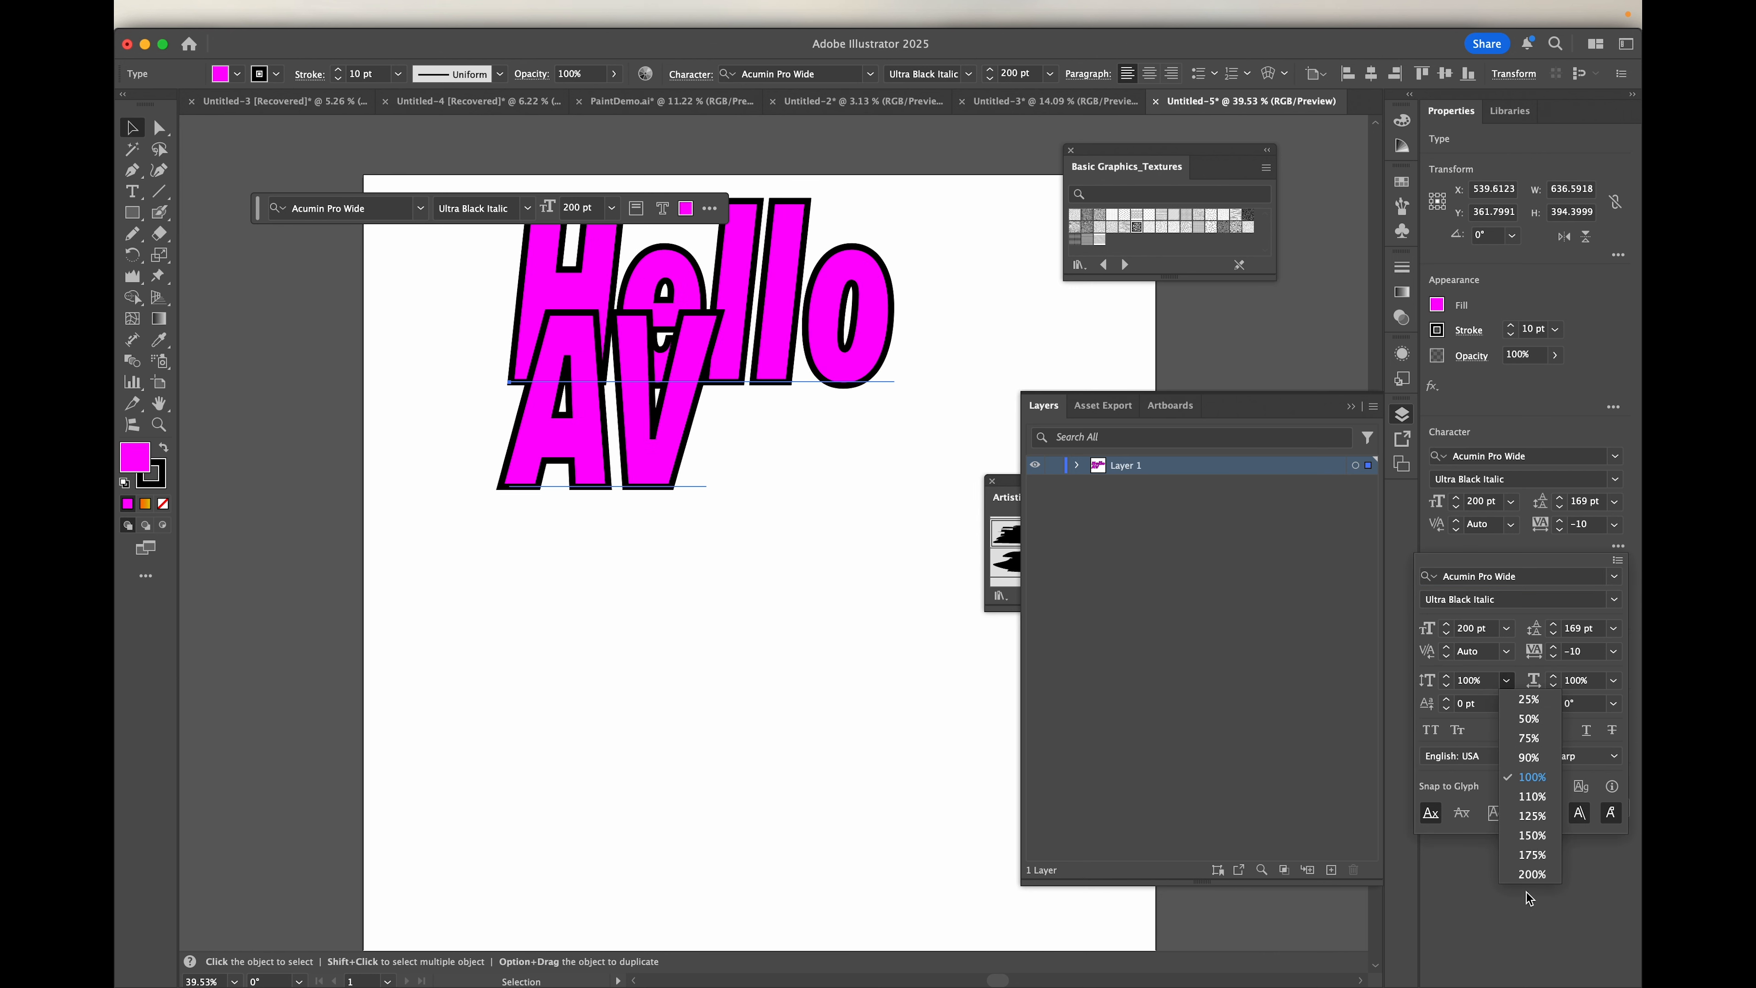
{"action": "left_click", "coordinate": [1613, 682]}
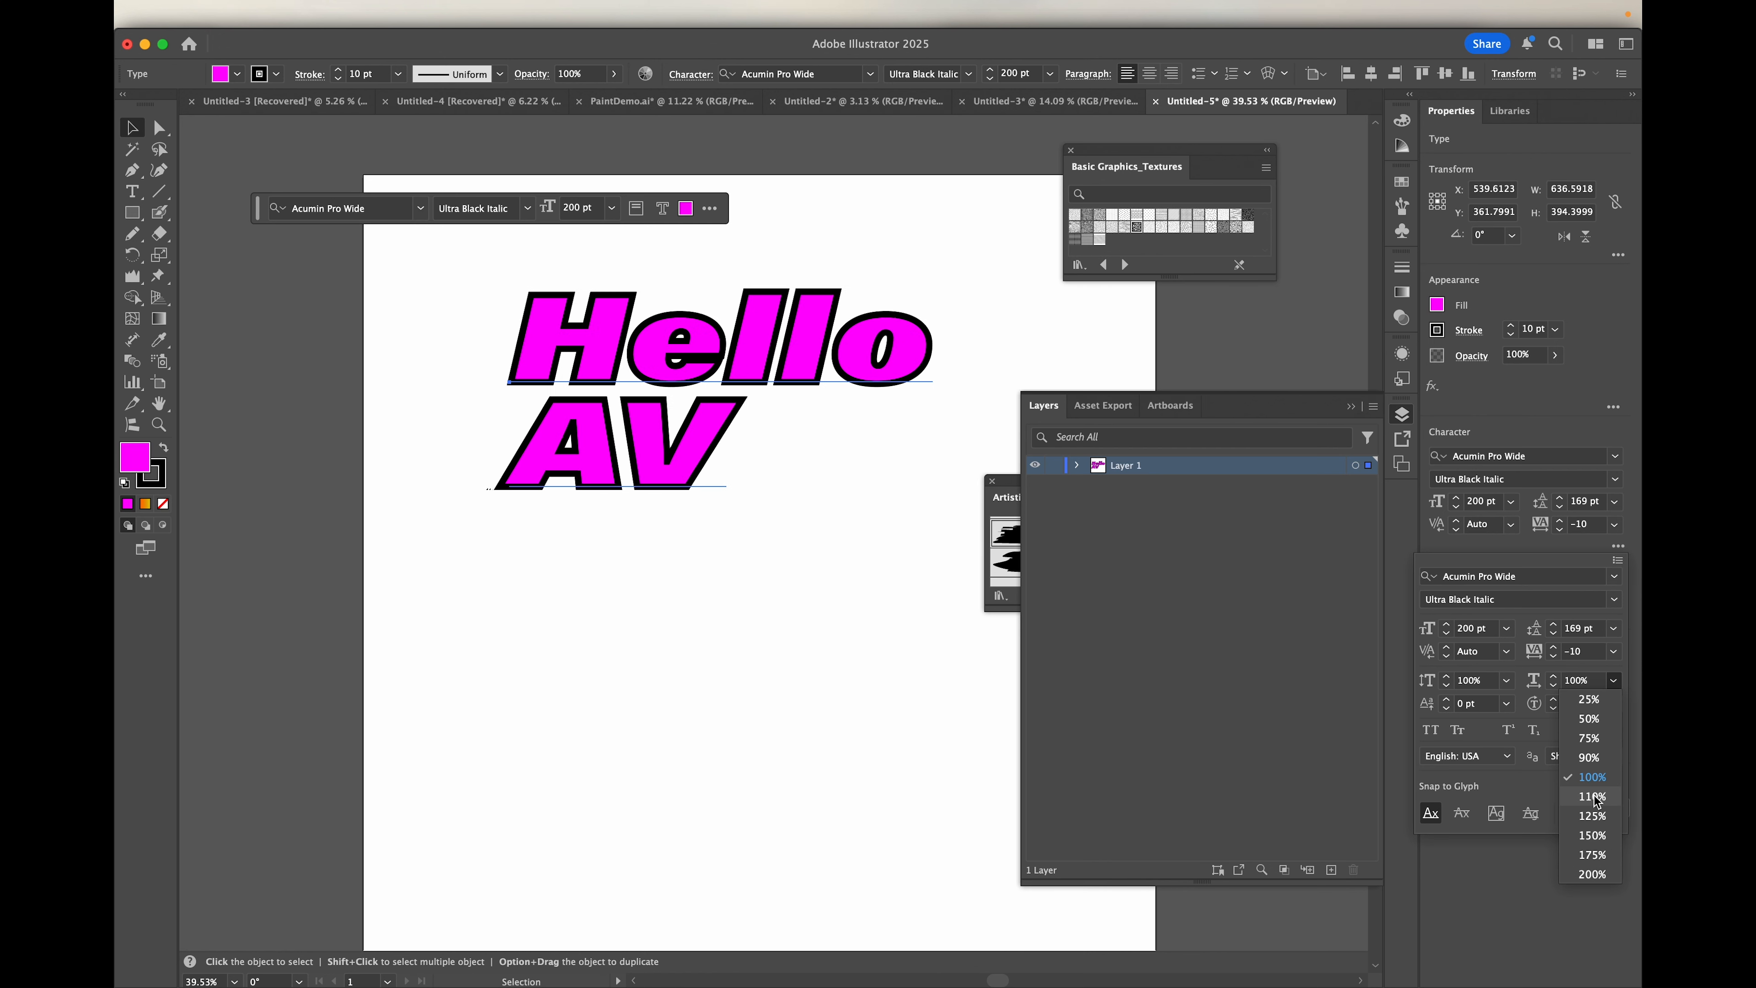
{"action": "left_click", "coordinate": [1594, 779]}
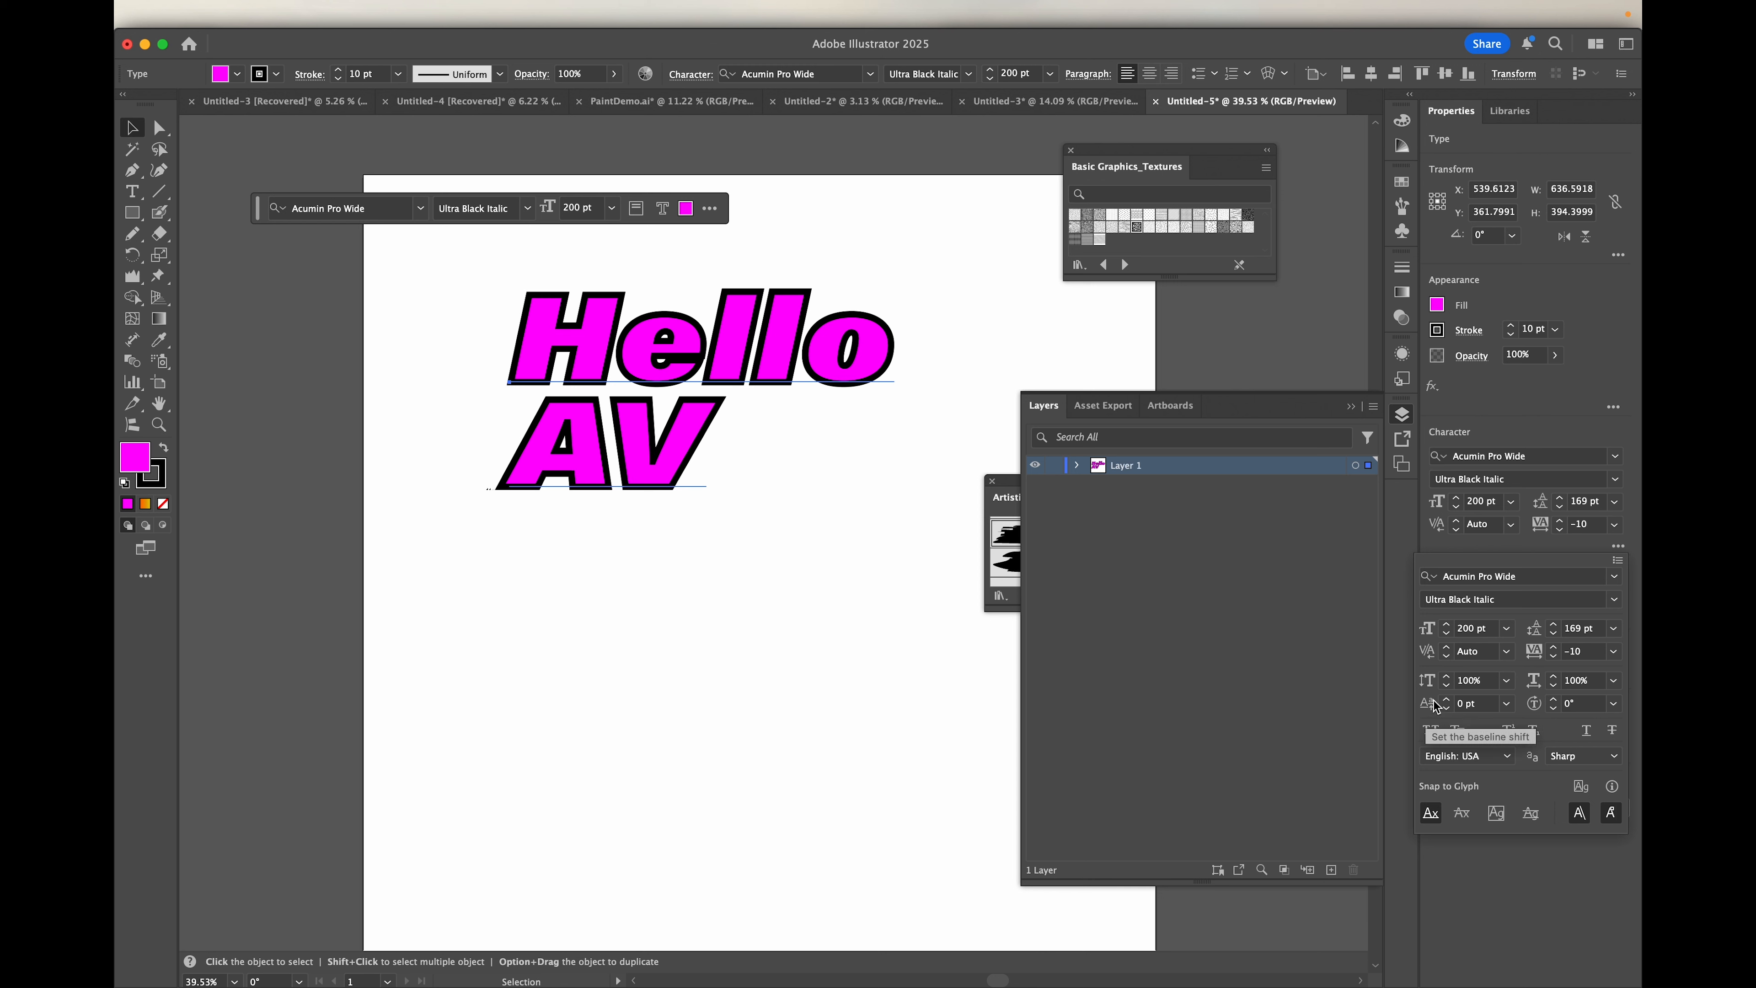
{"action": "left_click", "coordinate": [1613, 704]}
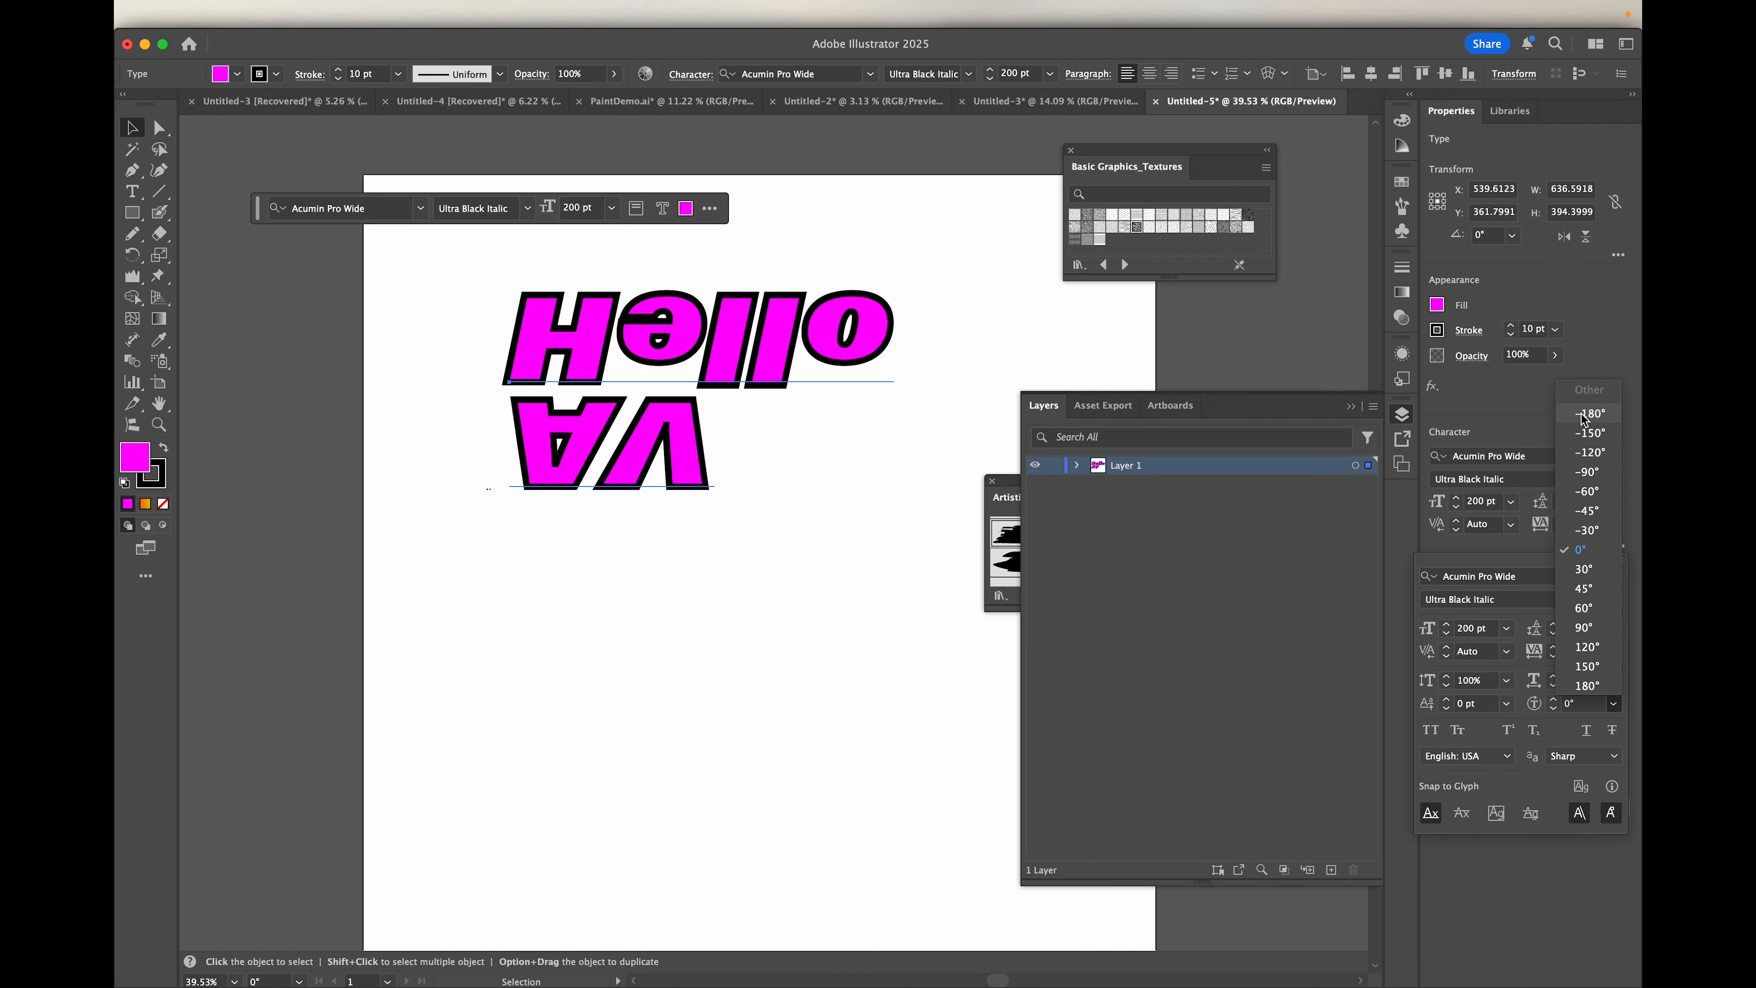
{"action": "left_click", "coordinate": [1582, 549]}
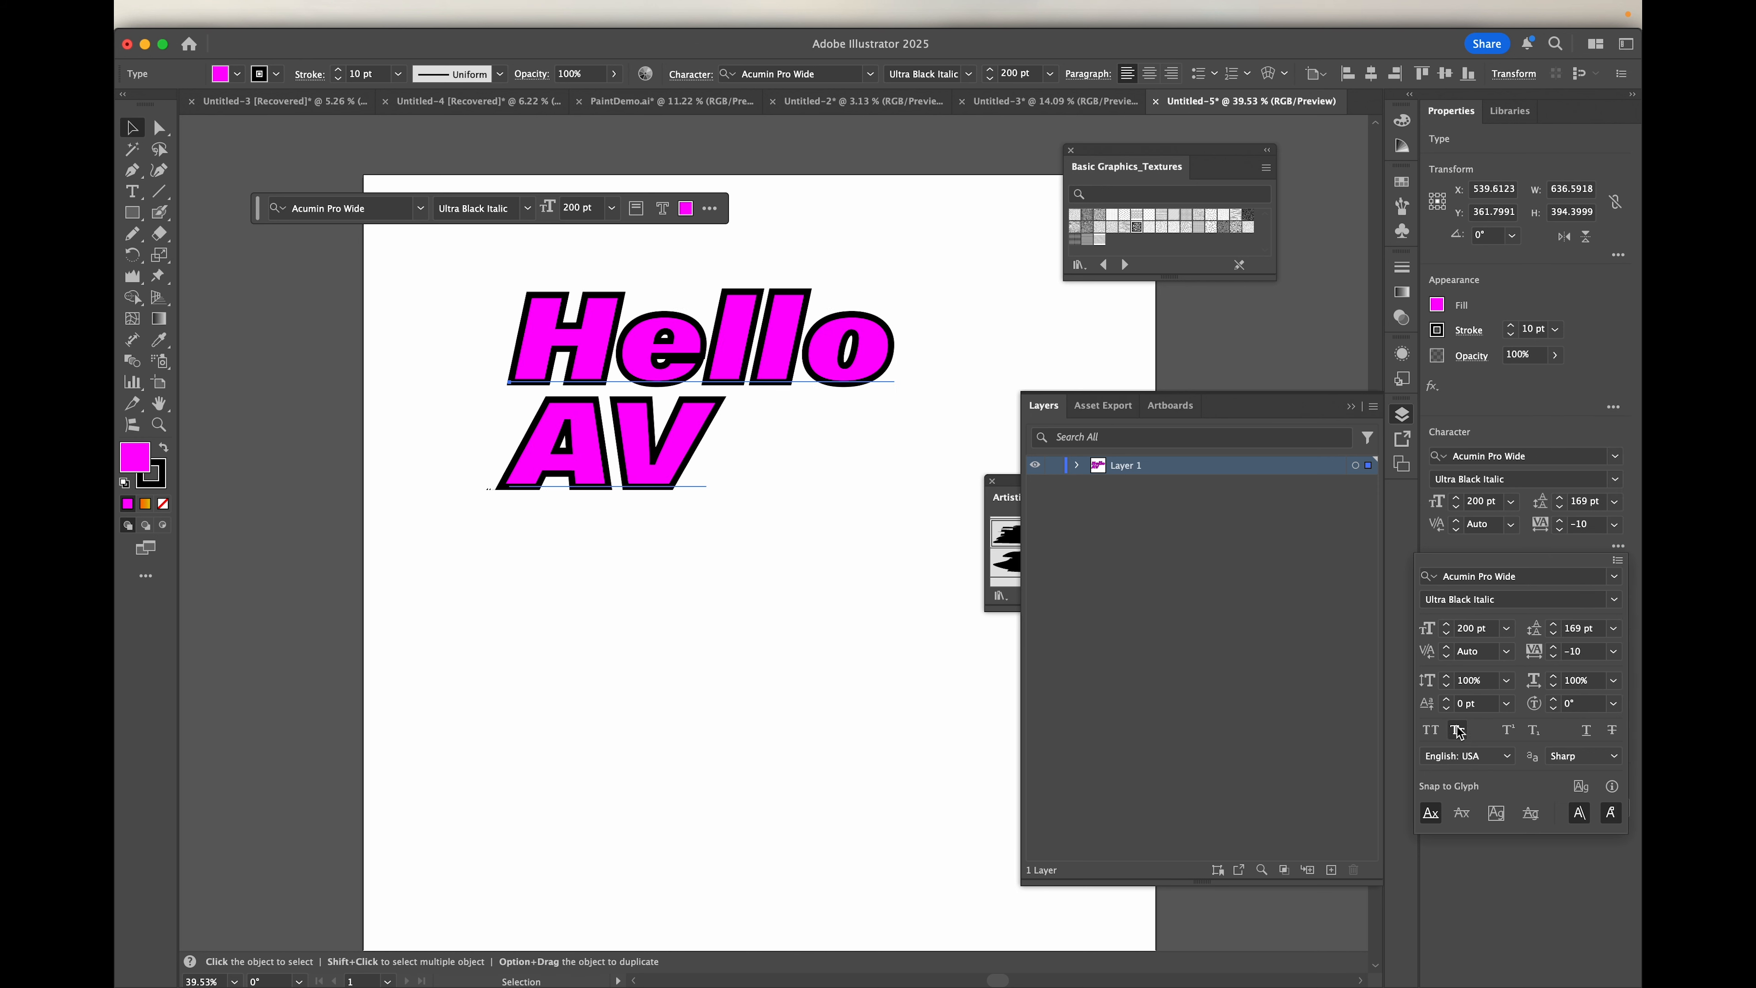
Step: Switch the text to Small Caps after trying All Caps, and test underline and strikethrough, leaving both off
{"action": "left_click", "coordinate": [1431, 733]}
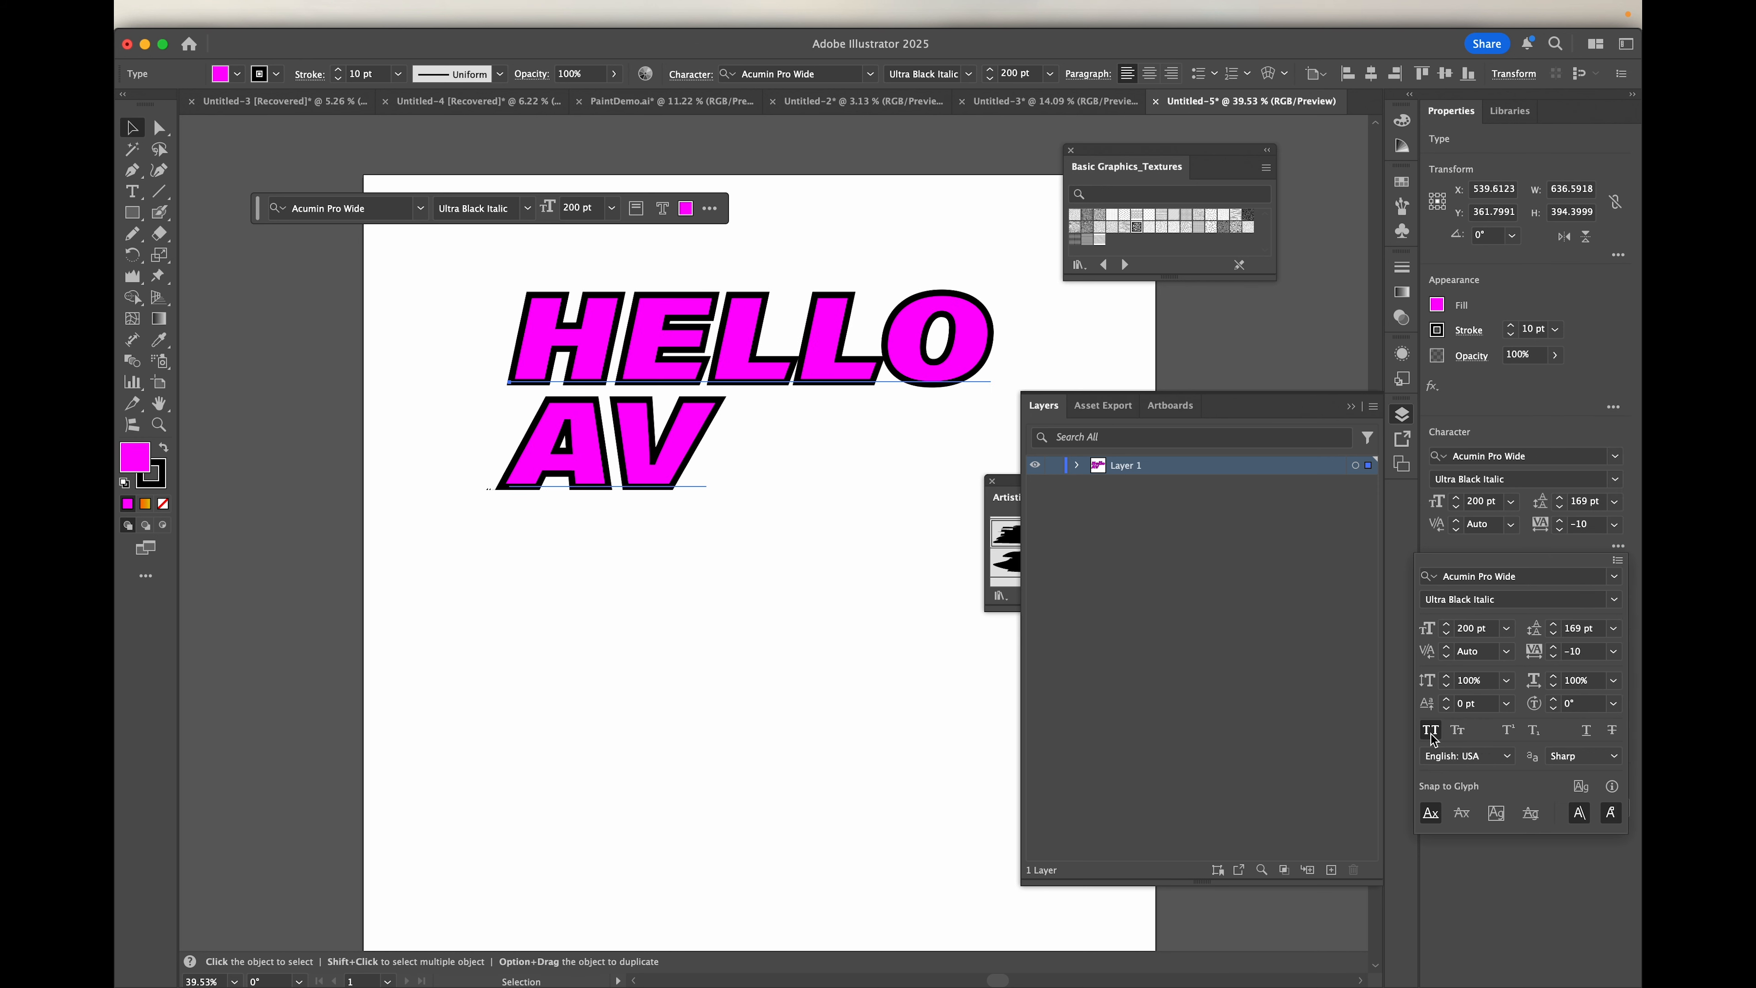
{"action": "left_click", "coordinate": [1459, 731]}
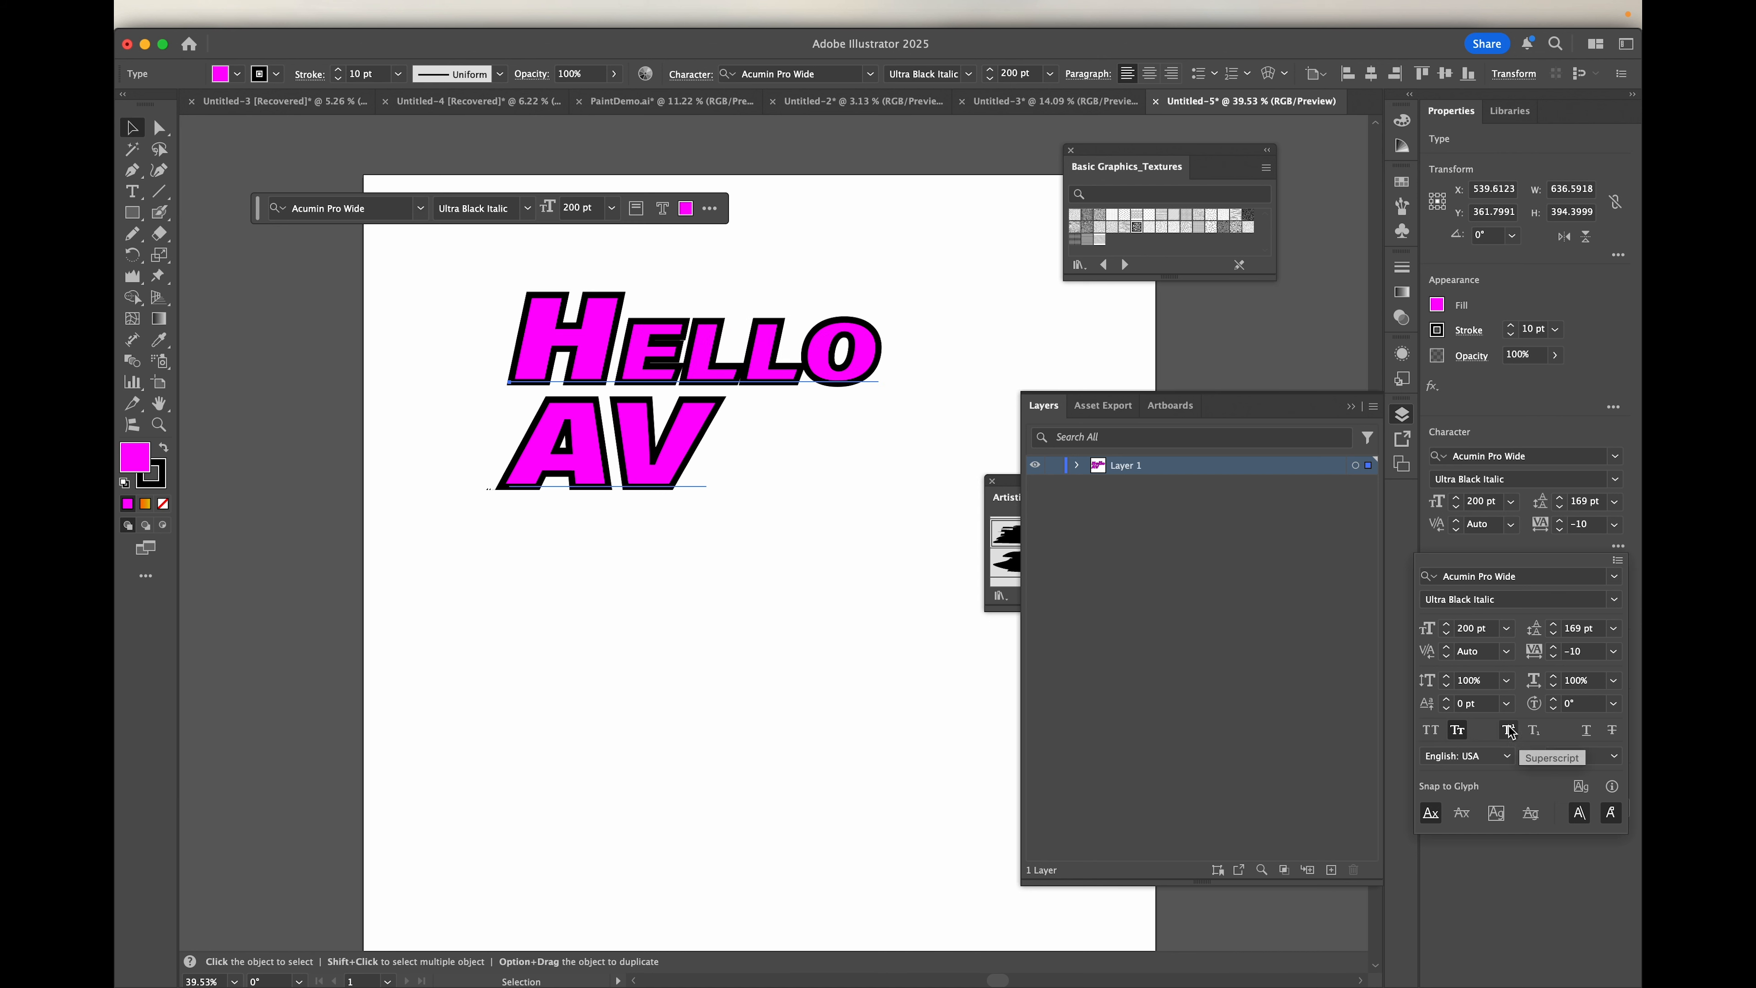
{"action": "left_click", "coordinate": [1586, 735]}
{"action": "left_click", "coordinate": [1587, 735]}
{"action": "left_click", "coordinate": [1613, 732]}
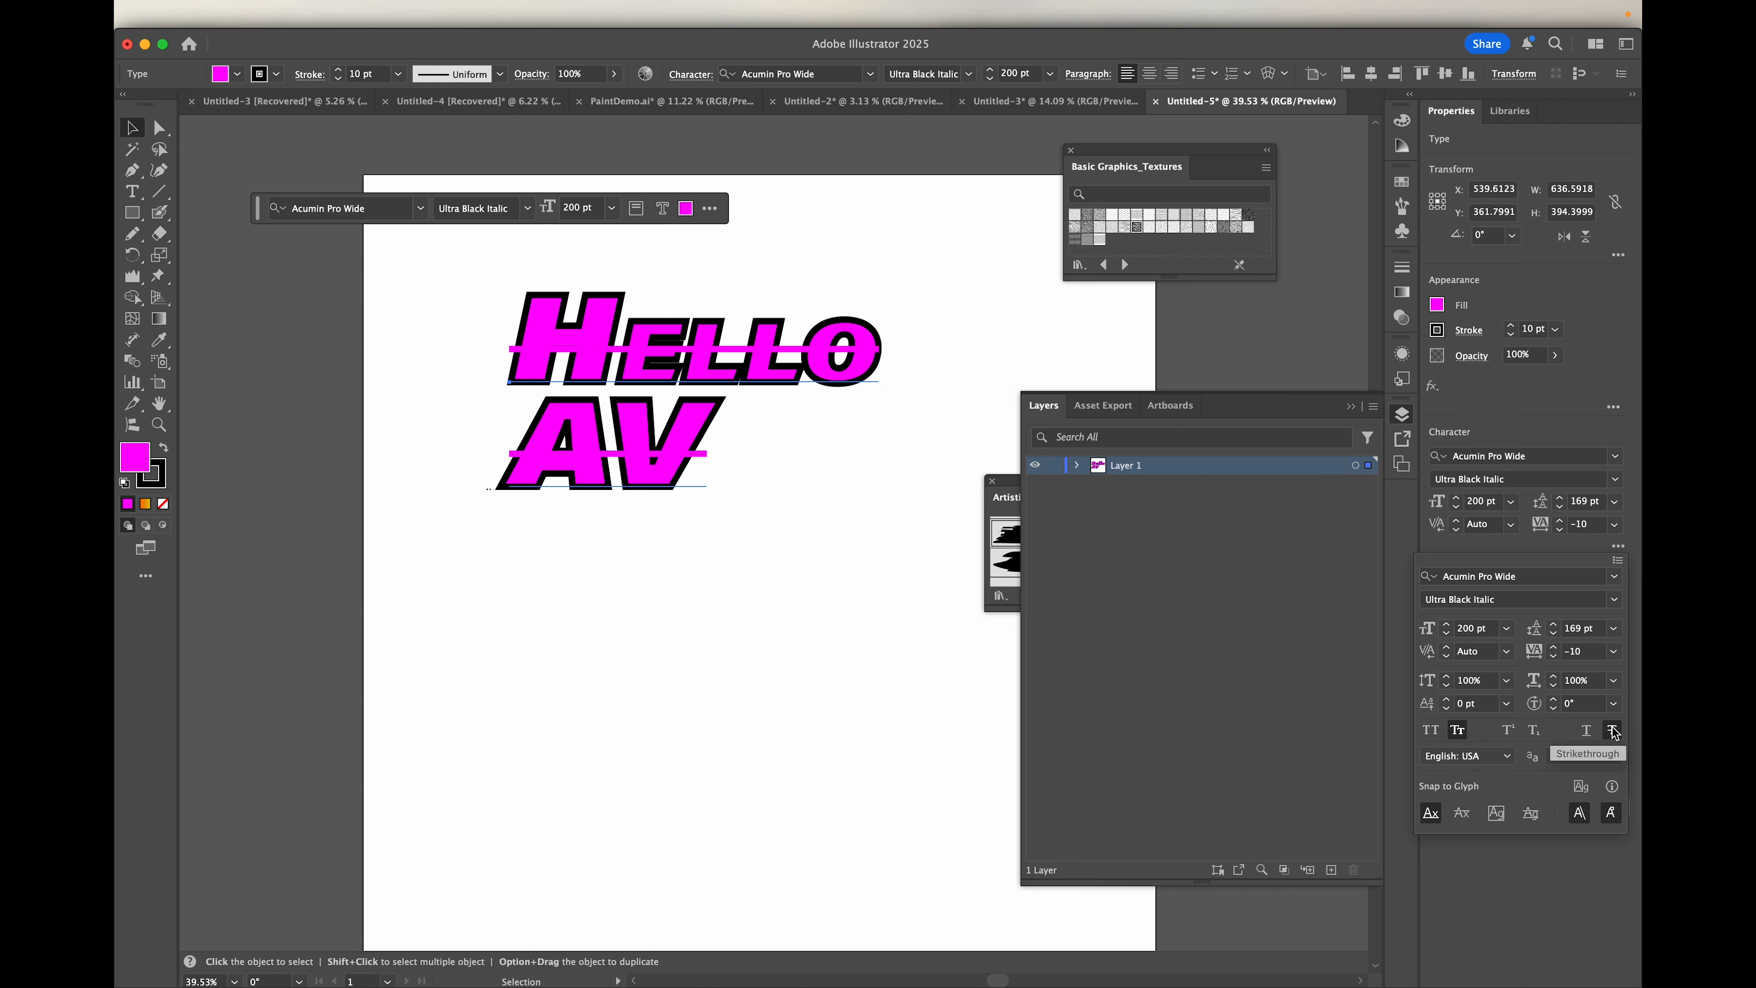
{"action": "left_click", "coordinate": [1612, 732]}
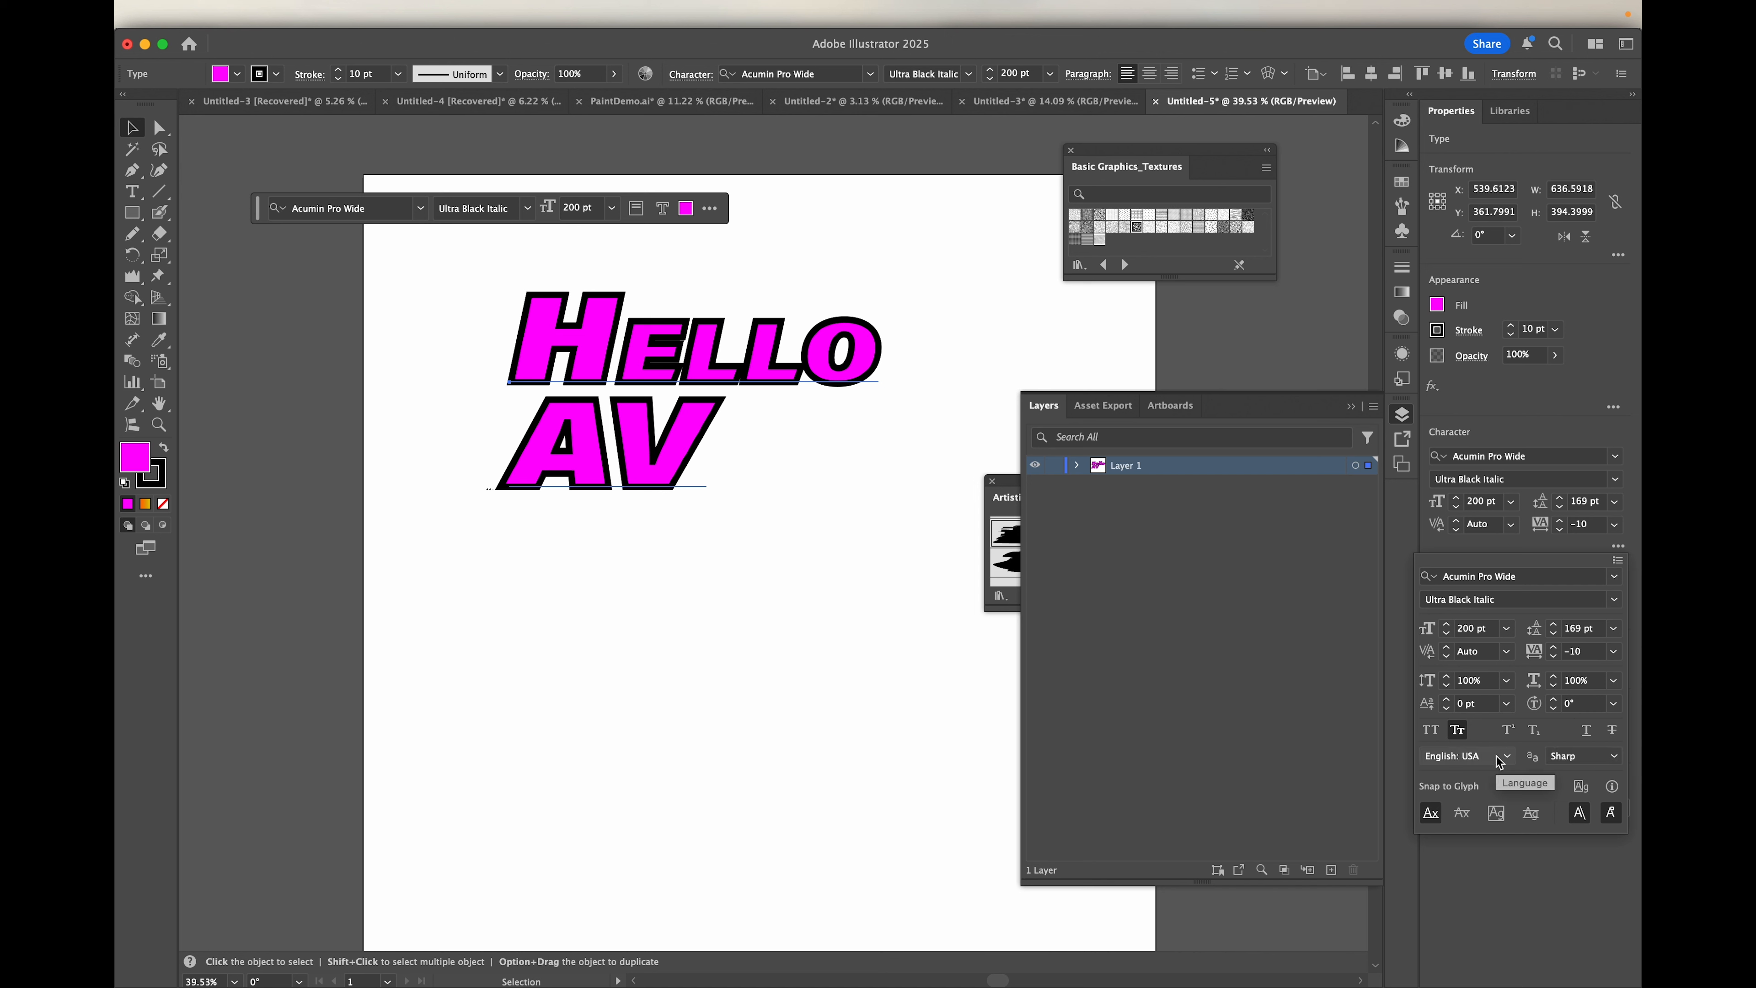
Step: Examine the anti-aliasing choices and the Snap to Glyph baseline, x-height and proximity guide options, and close the character options
{"action": "left_click", "coordinate": [1613, 758]}
{"action": "left_click", "coordinate": [1614, 757]}
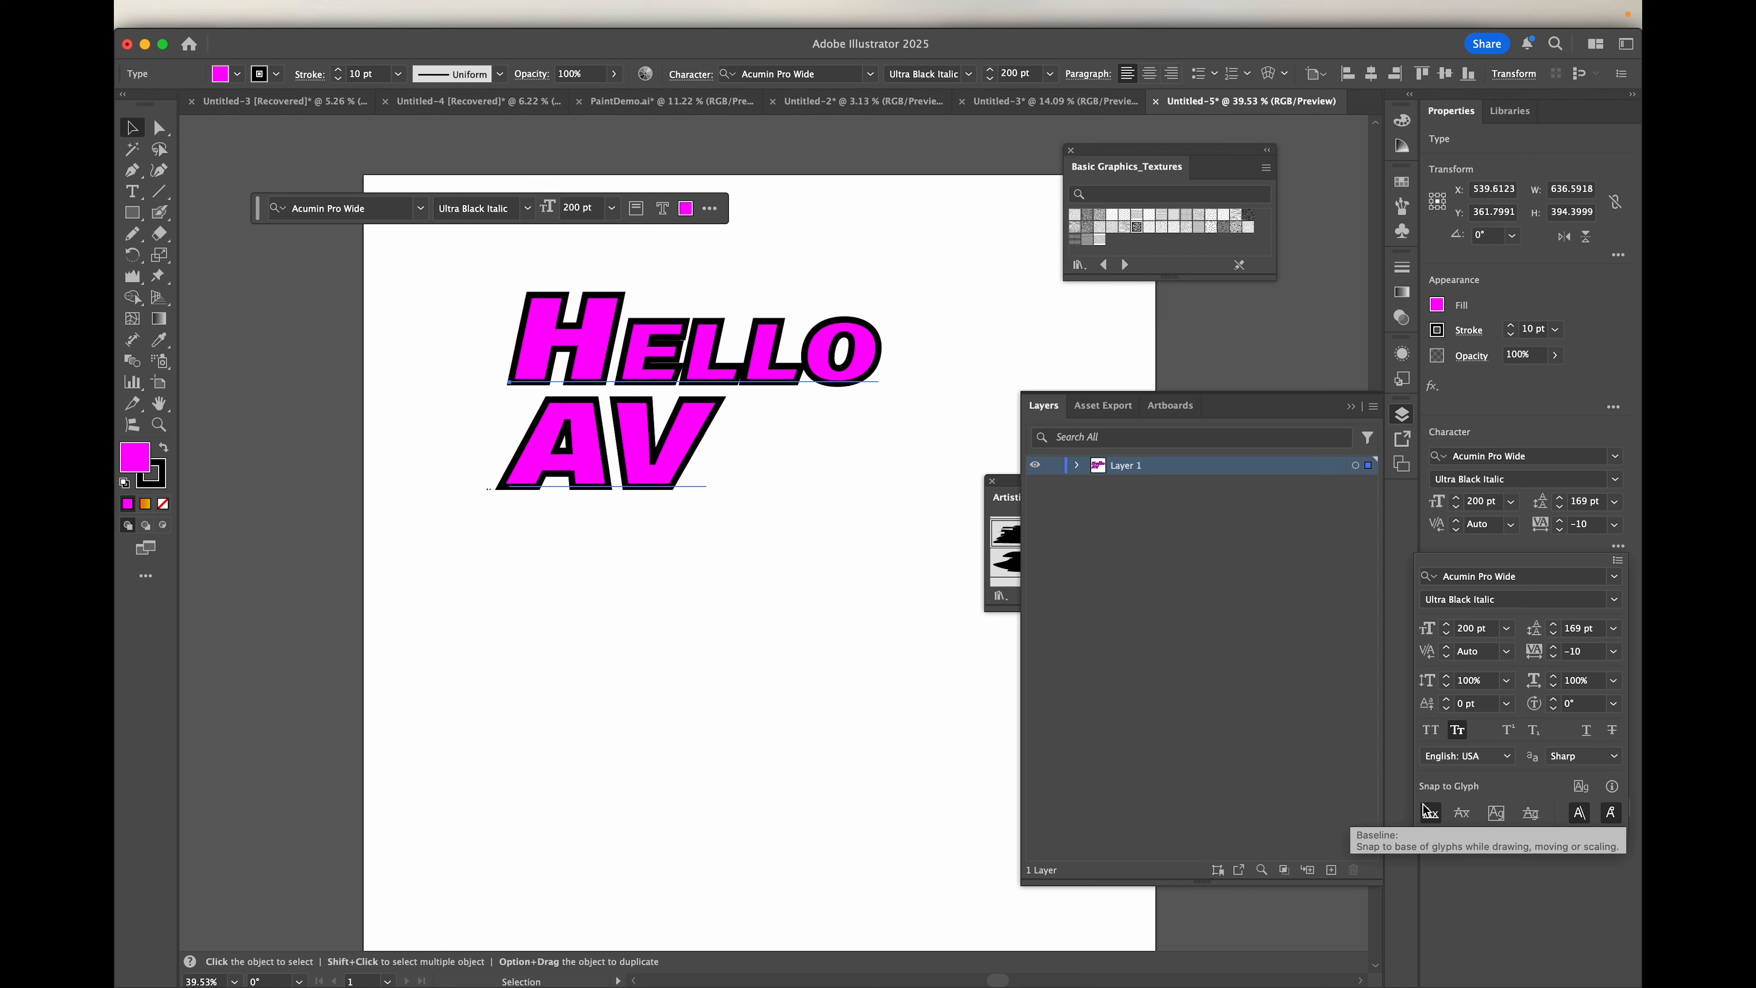
{"action": "left_click", "coordinate": [1429, 815]}
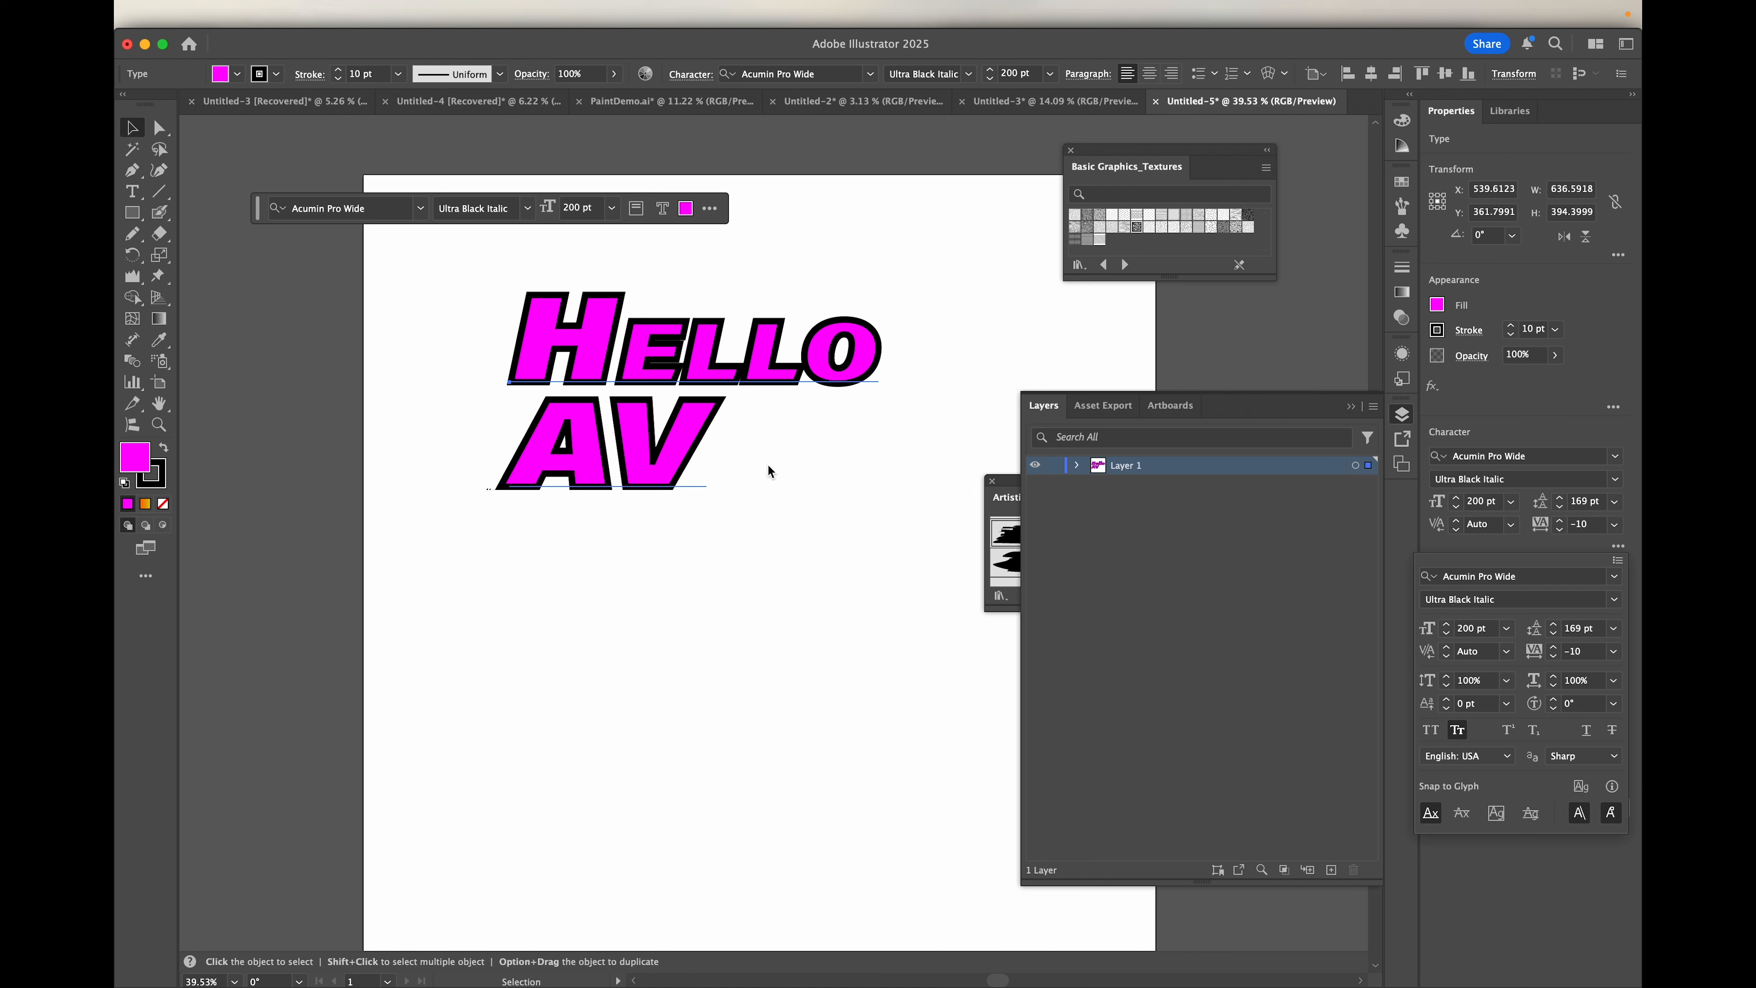
{"action": "left_click", "coordinate": [1465, 815]}
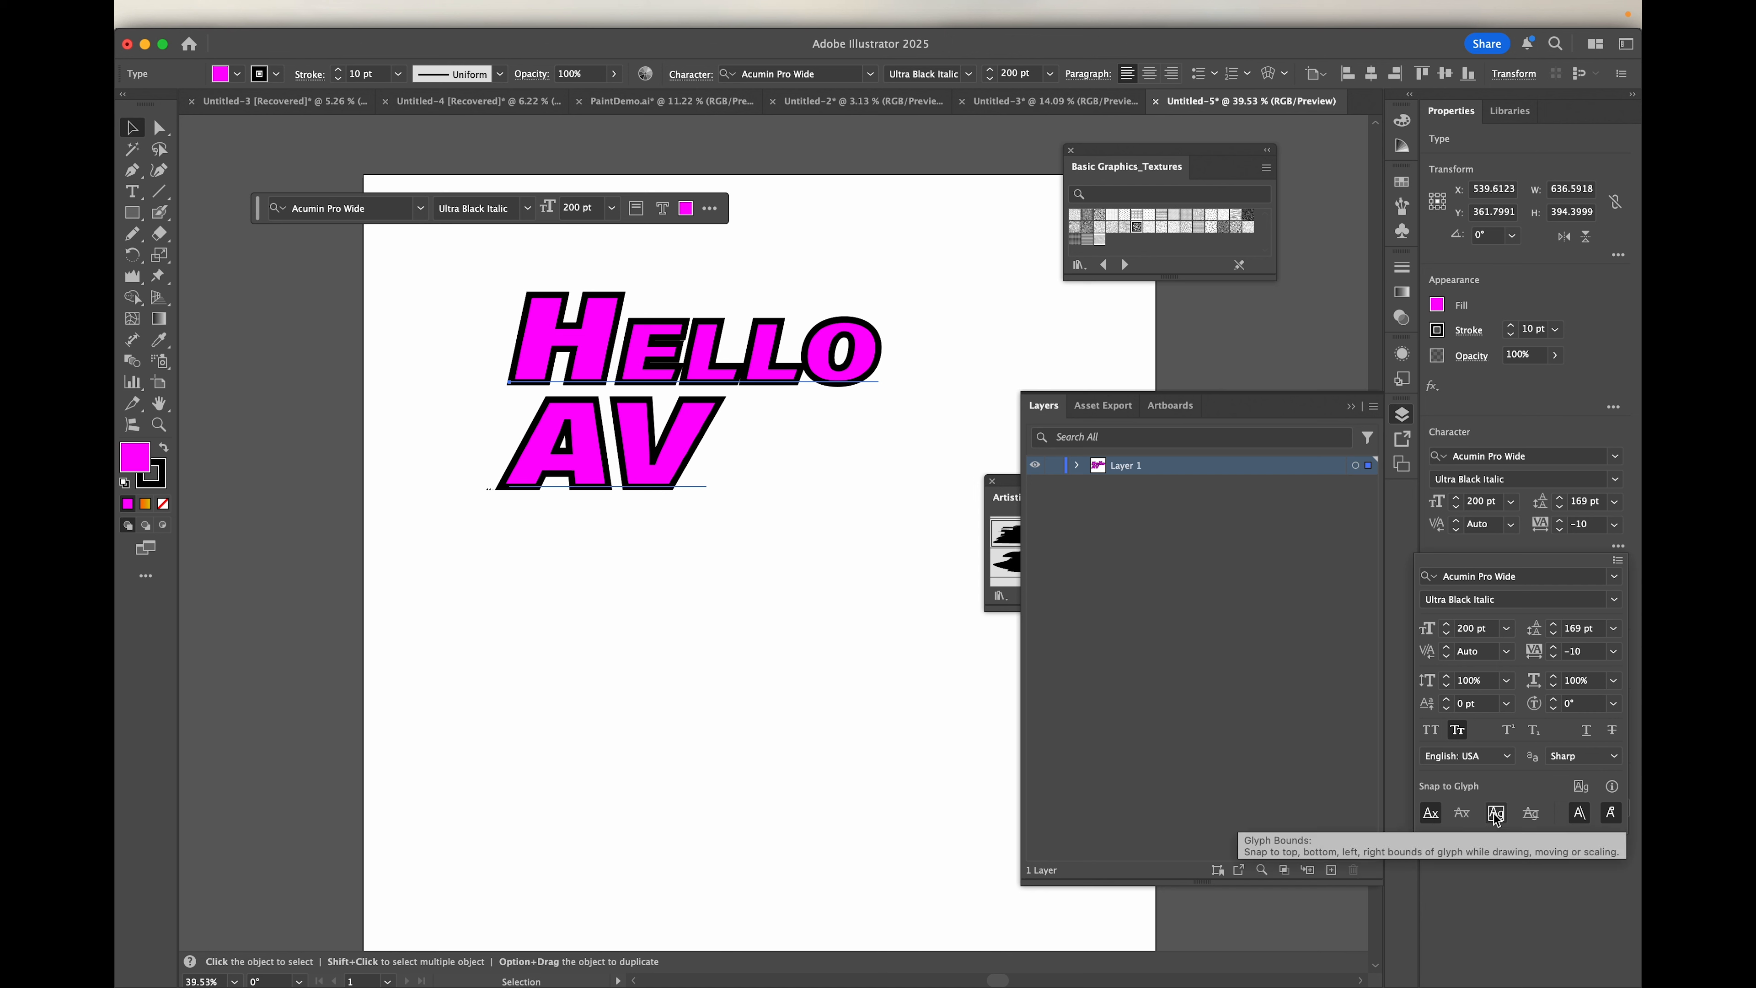
{"action": "left_click", "coordinate": [1531, 814]}
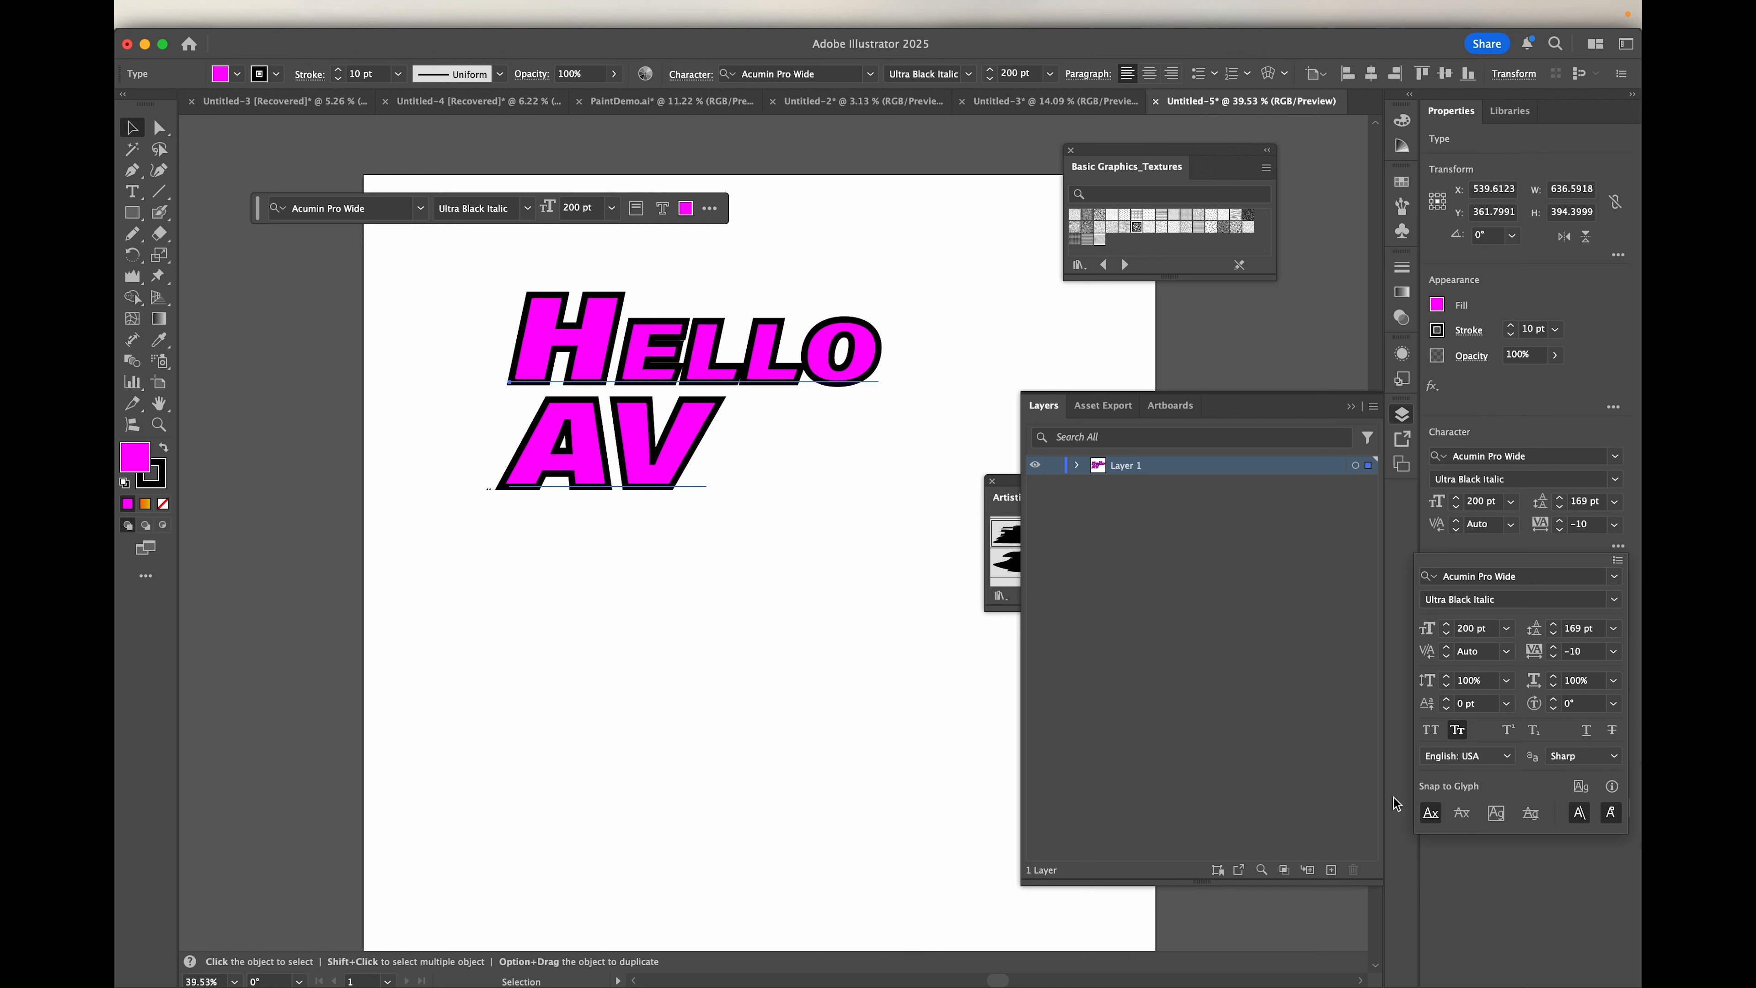
{"action": "left_click", "coordinate": [587, 335]}
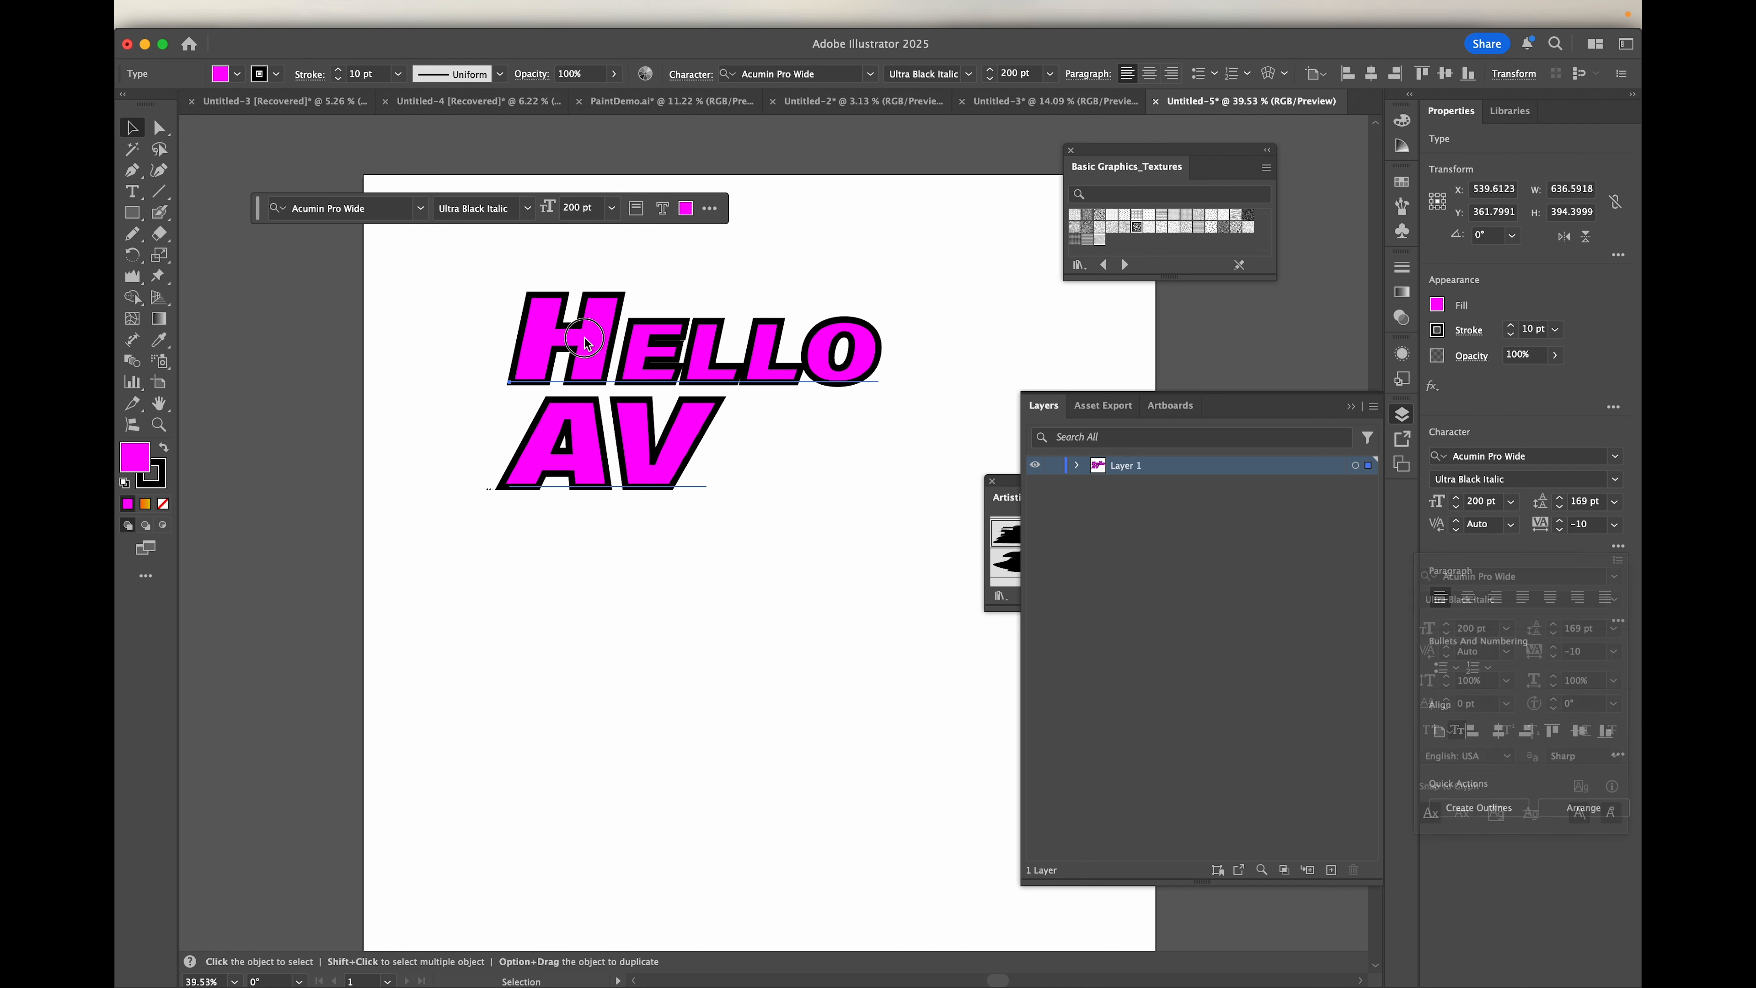
Step: Move the Hello AV text object into the upper-left corner of the artboard
{"action": "left_click", "coordinate": [571, 408]}
{"action": "left_click_drag", "start_coordinate": [571, 413], "coordinate": [582, 367]}
{"action": "left_click_drag", "start_coordinate": [602, 302], "coordinate": [530, 305]}
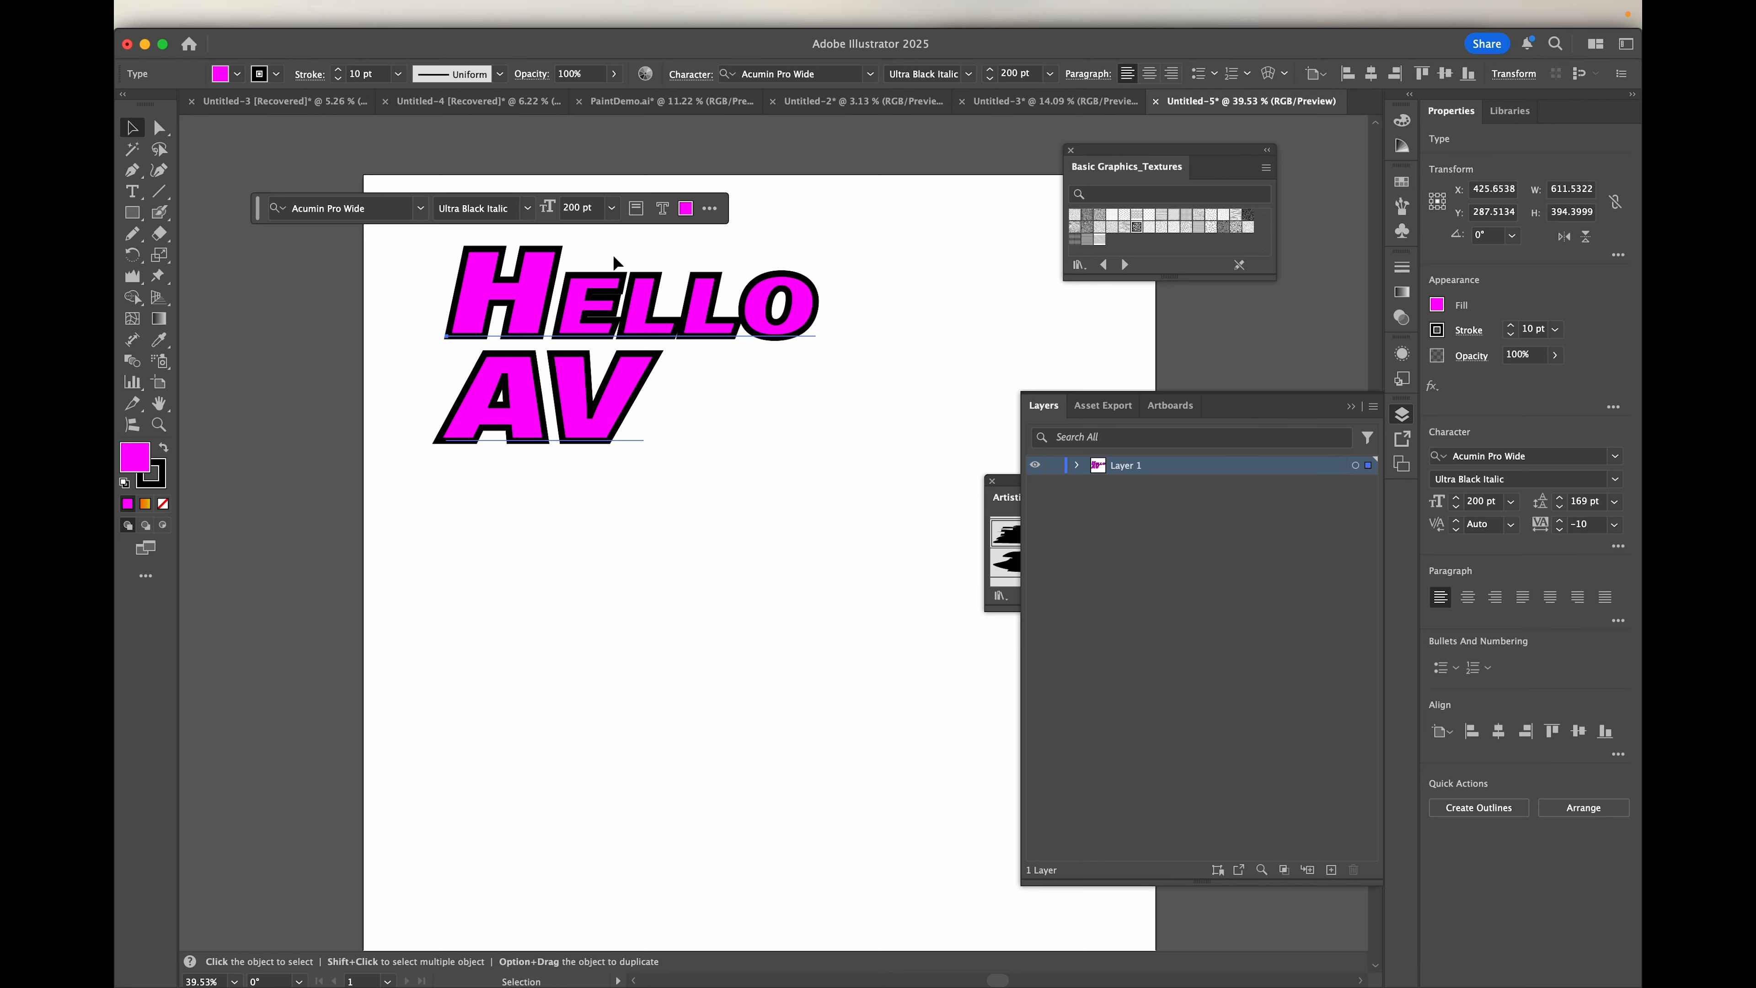
{"action": "left_click_drag", "start_coordinate": [530, 302], "coordinate": [423, 244]}
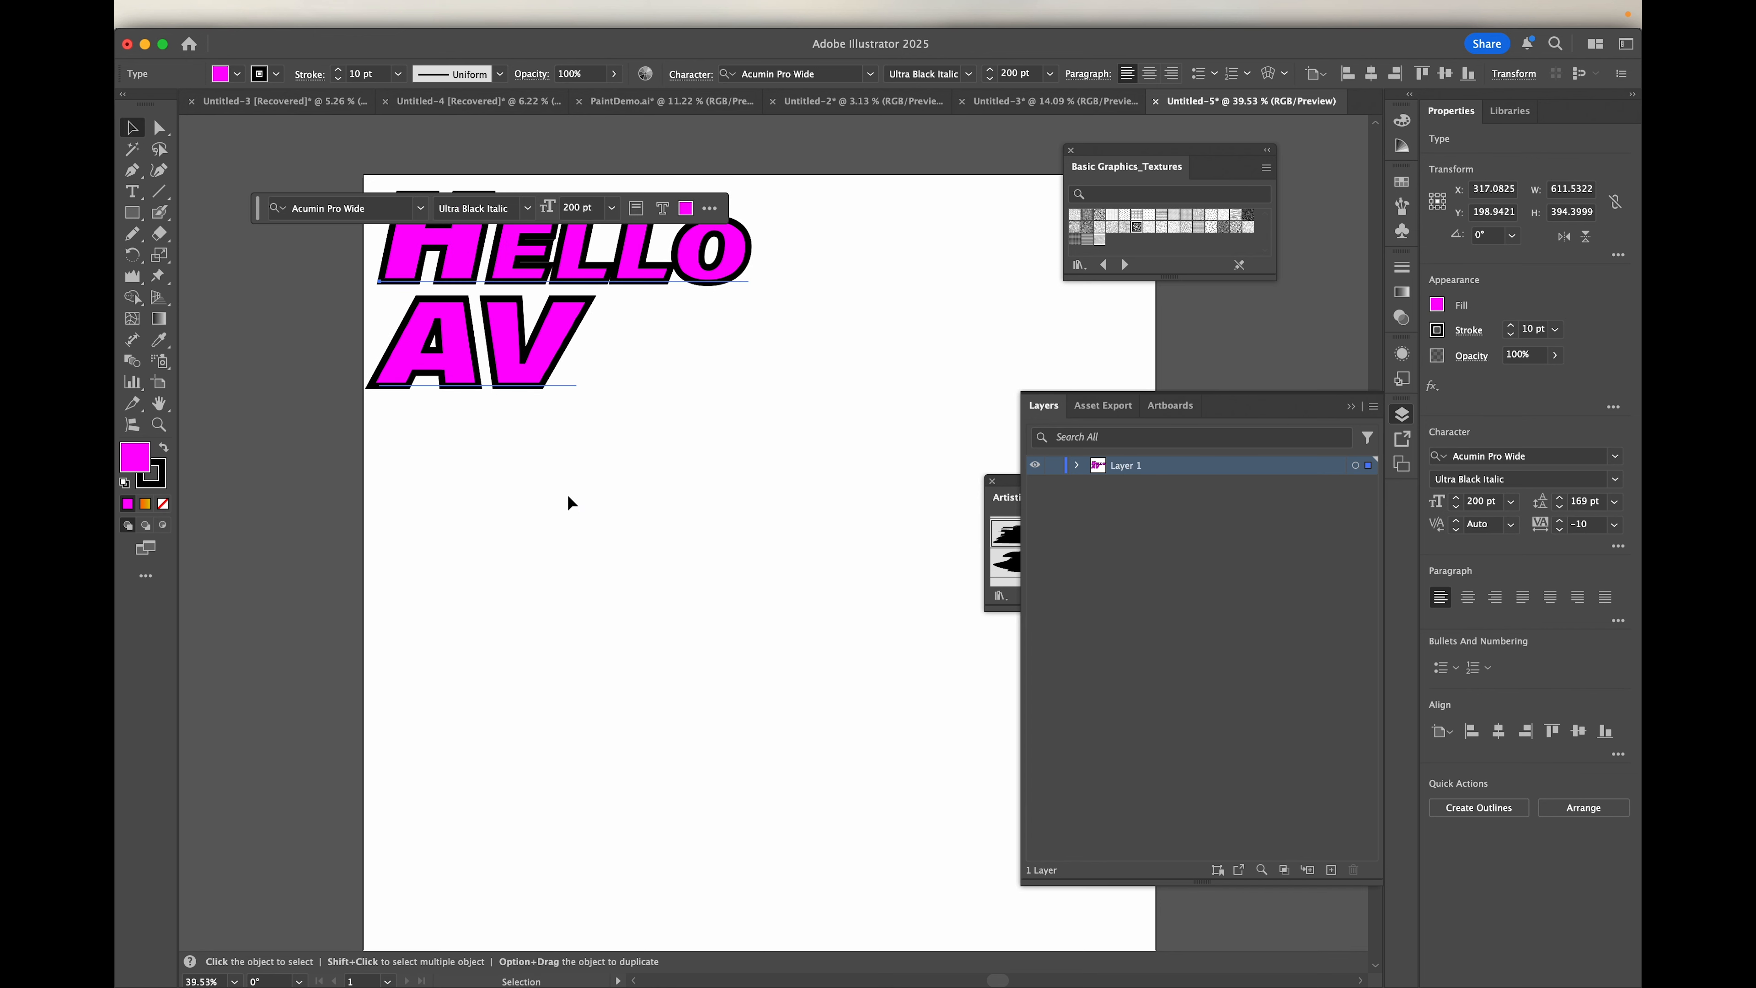
Step: Create an area text frame about 551 by 357 px with placeholder text below the Hello AV text
{"action": "key", "text": "t"}
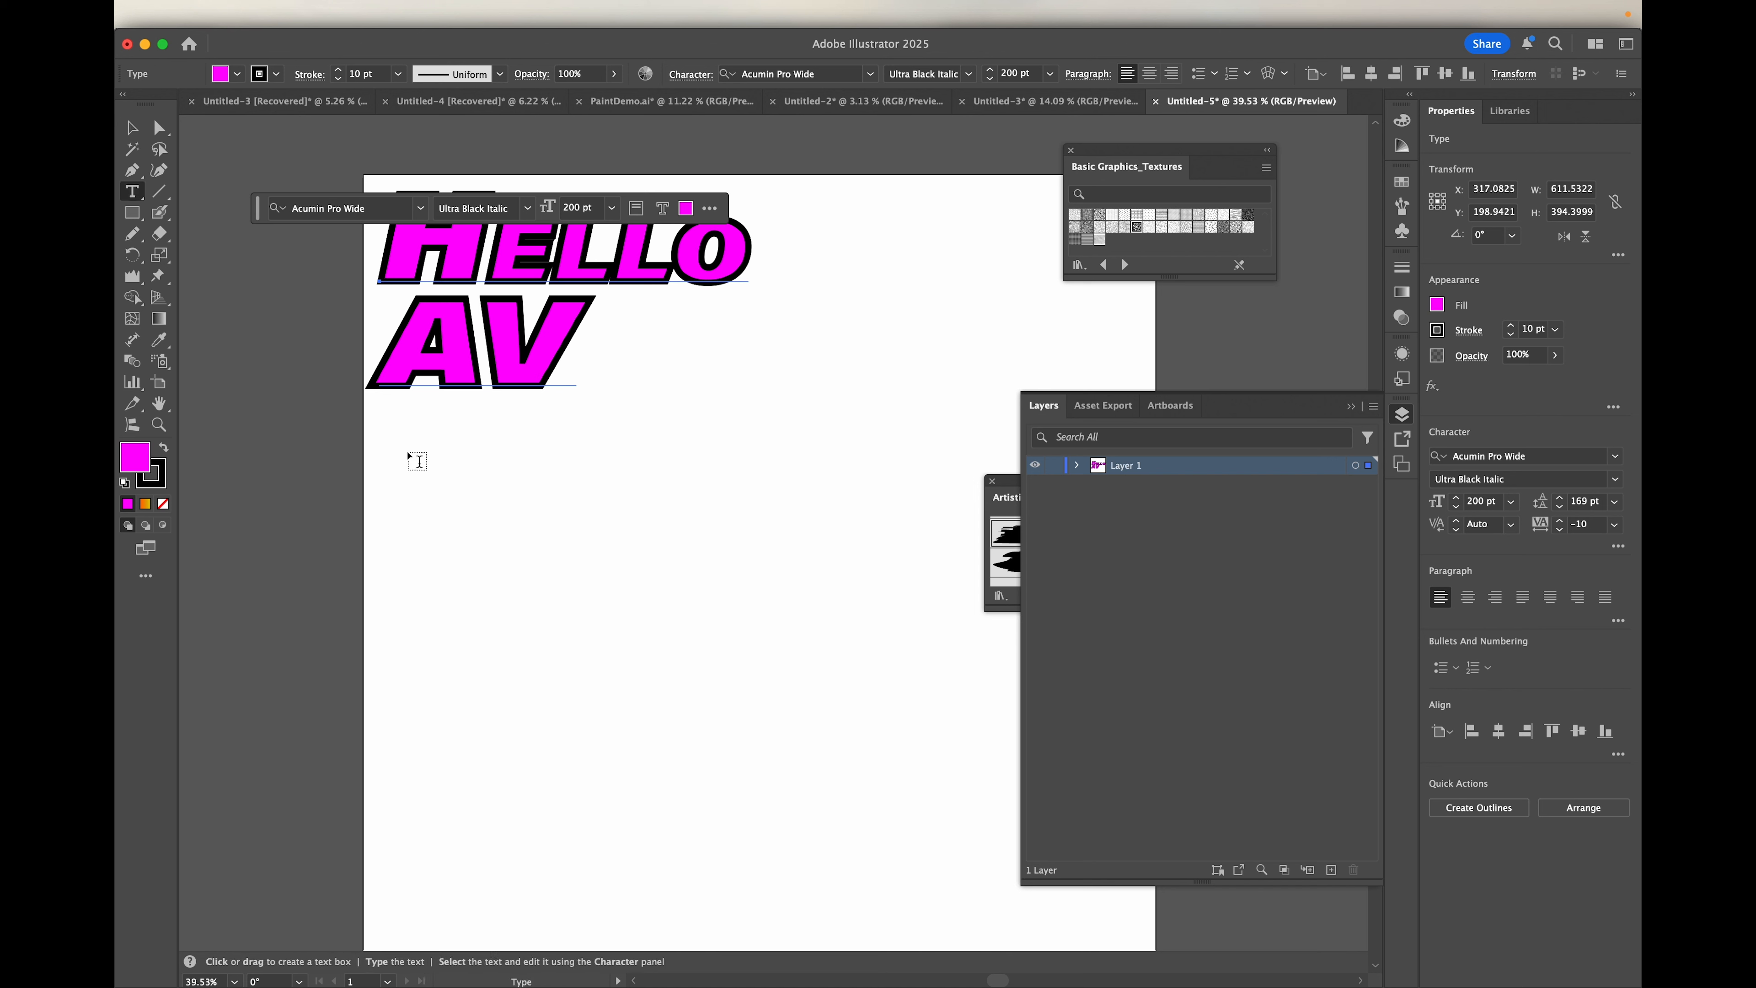
{"action": "left_click_drag", "start_coordinate": [408, 454], "coordinate": [752, 677]}
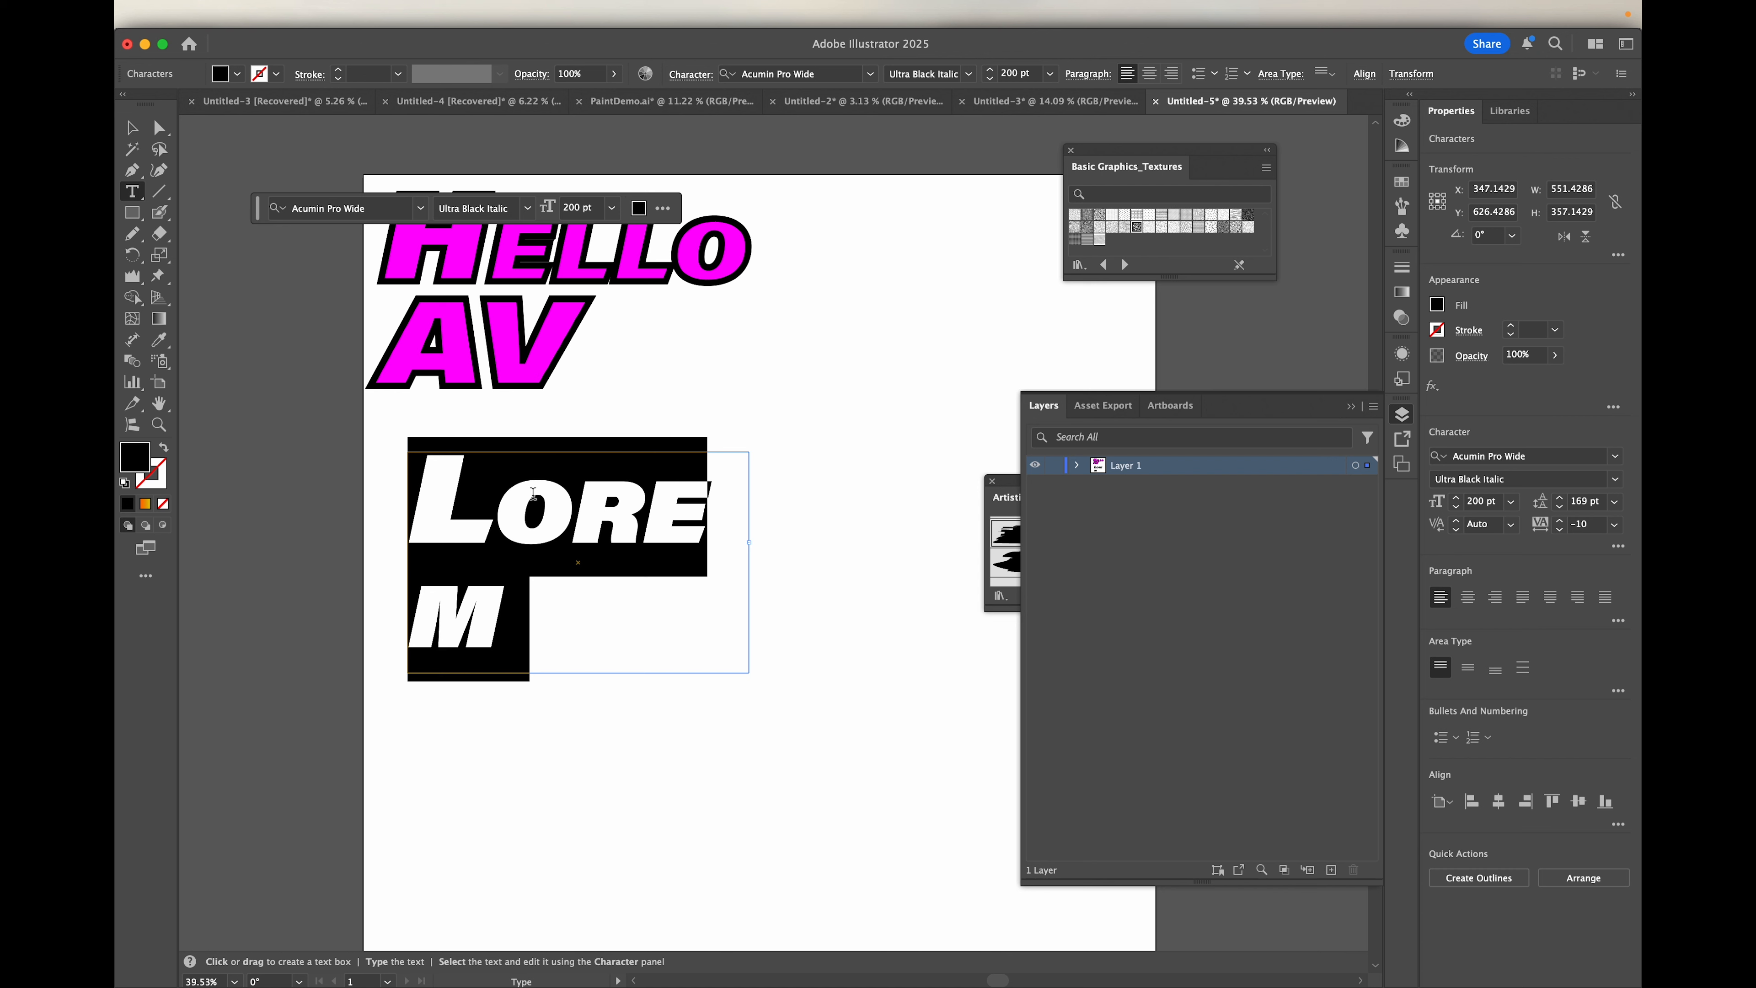
{"action": "left_click", "coordinate": [131, 127]}
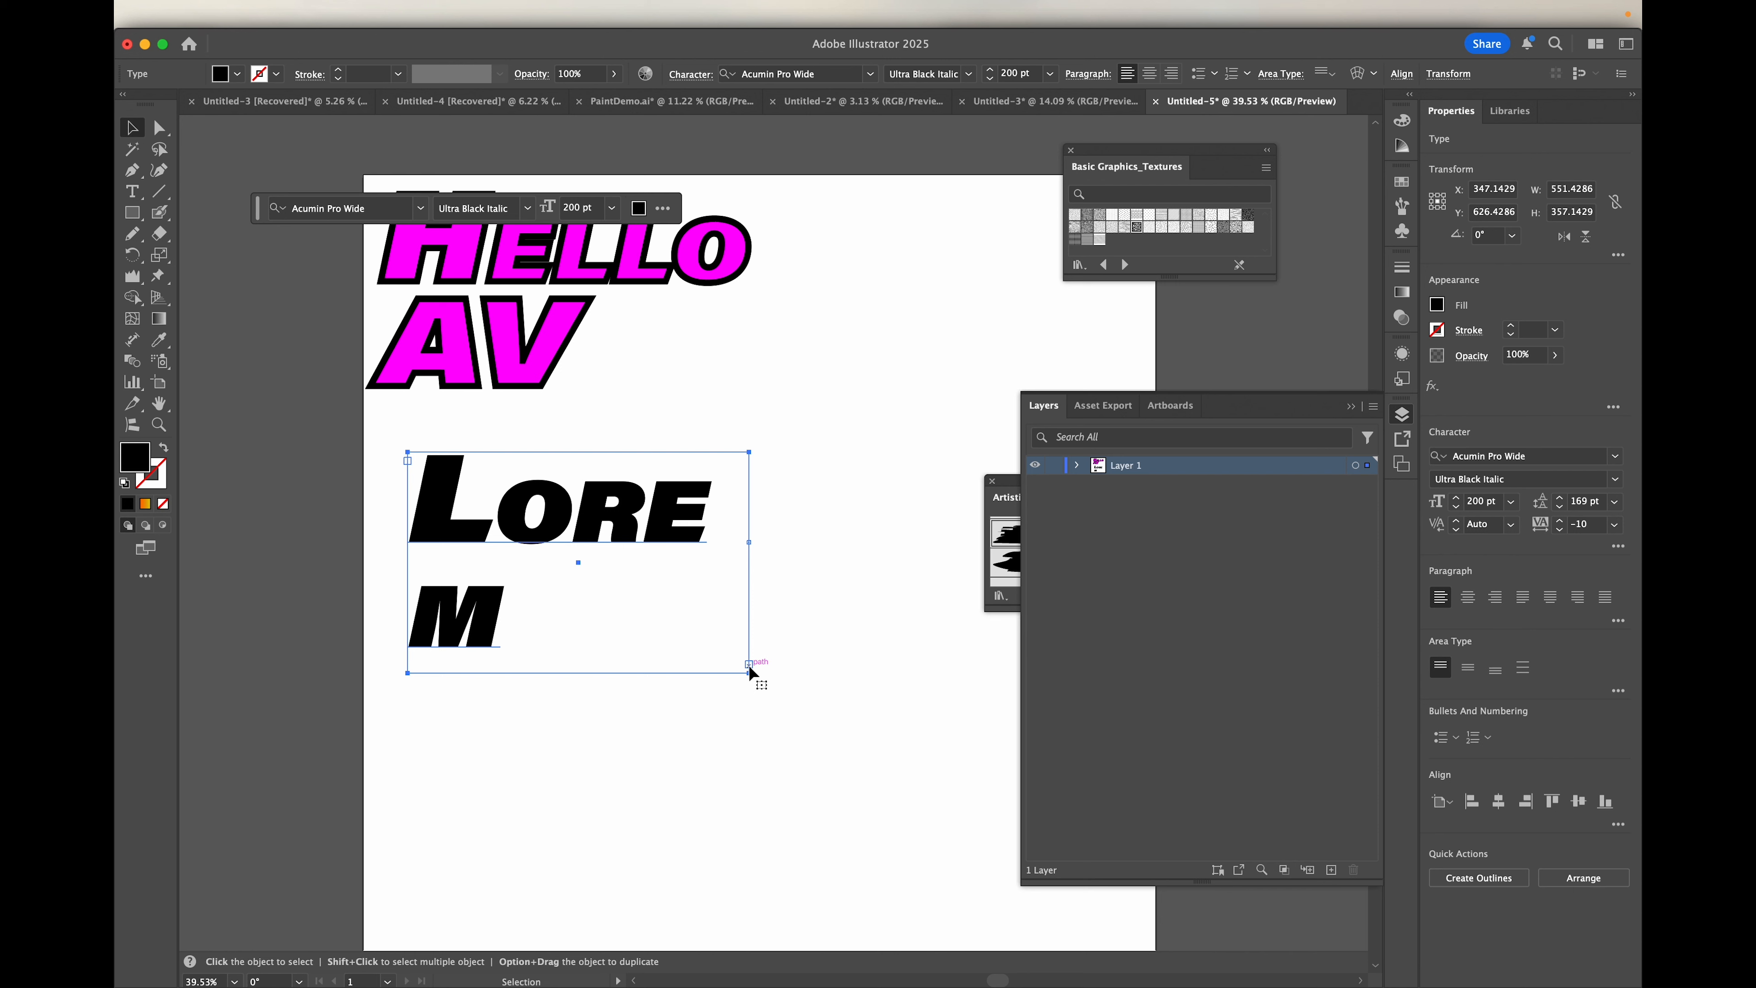
Step: Reposition the Lorem text frame and enlarge it to about 600 by 384 px
{"action": "left_click_drag", "start_coordinate": [747, 673], "coordinate": [792, 673]}
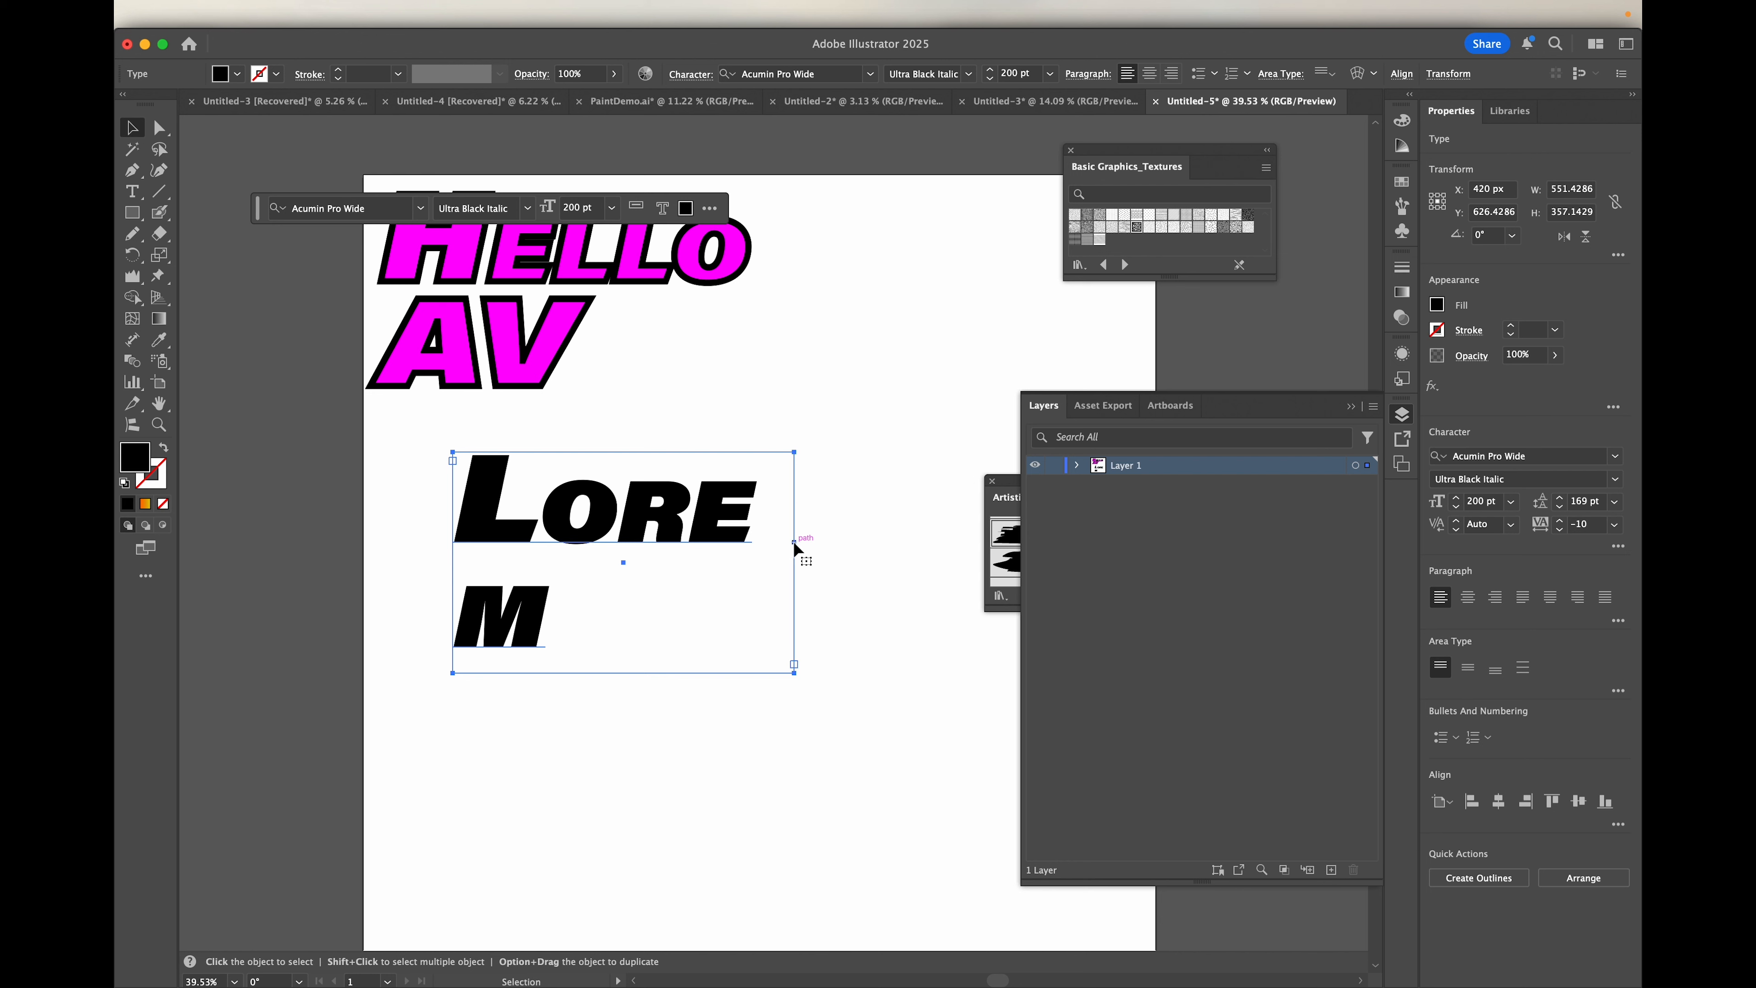
{"action": "mouse_move", "coordinate": [793, 541]}
{"action": "left_mouse_down"}
{"action": "mouse_move", "coordinate": [836, 541]}
{"action": "mouse_move", "coordinate": [740, 547]}
{"action": "mouse_move", "coordinate": [764, 551]}
{"action": "left_mouse_up"}
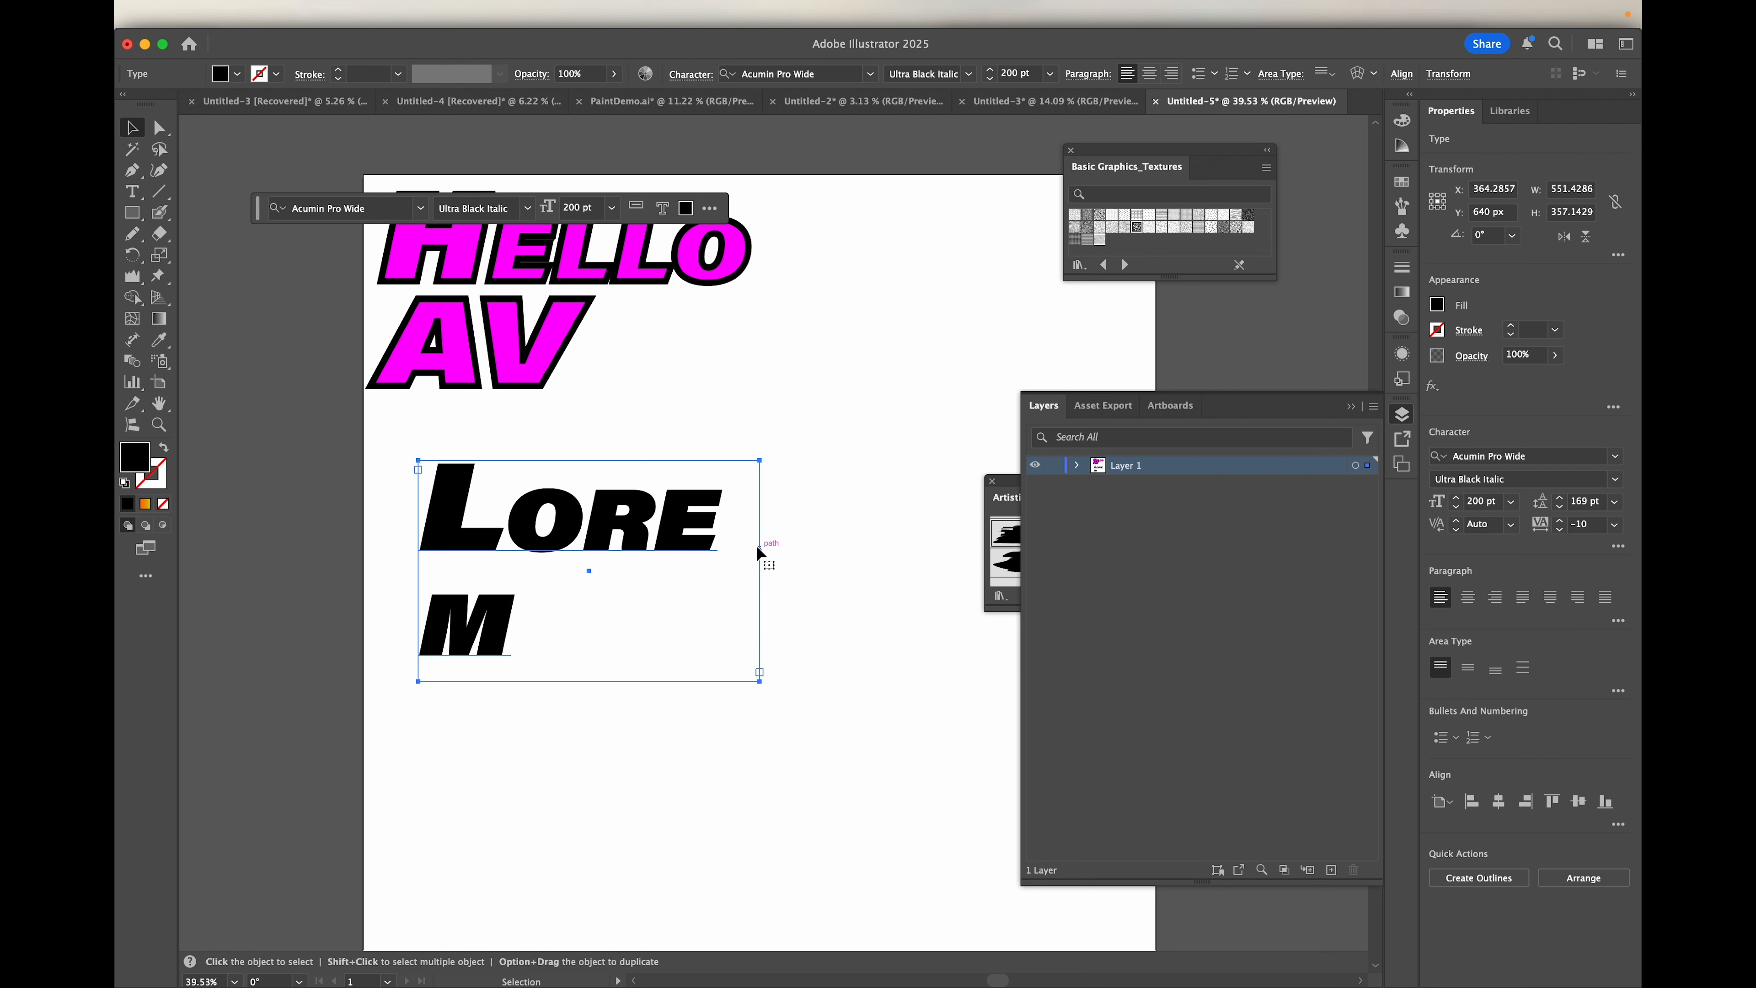
{"action": "key", "text": "super+z"}
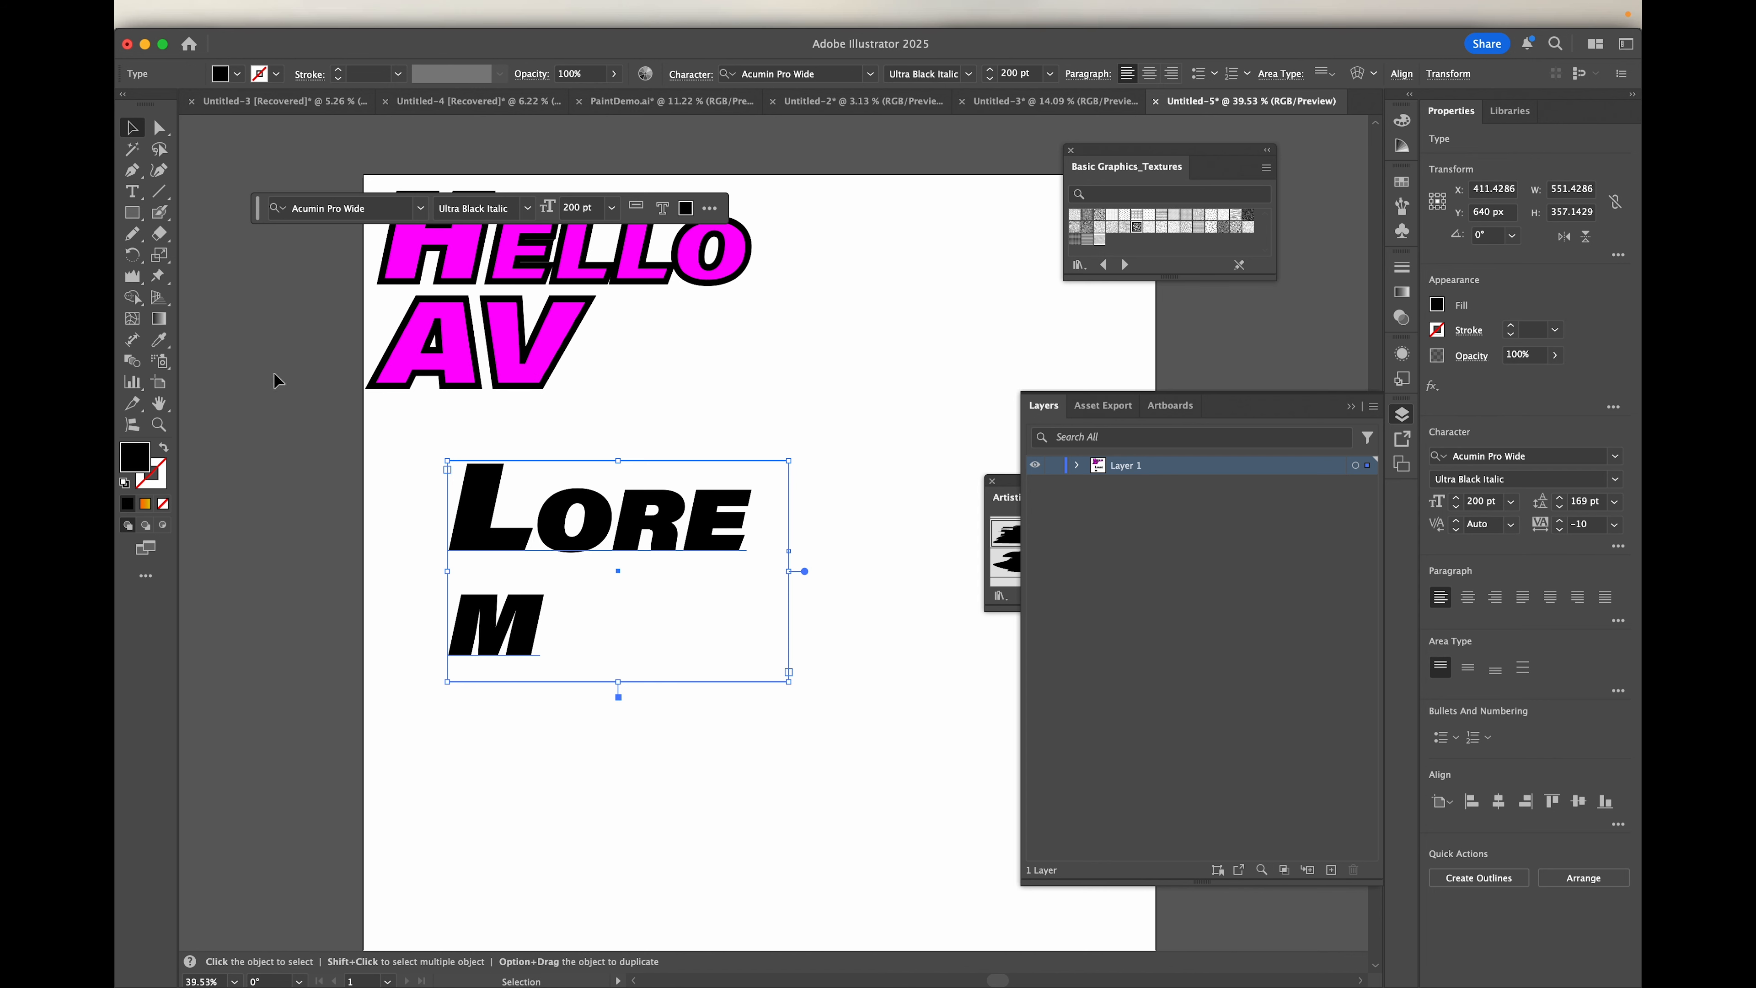
{"action": "mouse_move", "coordinate": [795, 463]}
{"action": "left_mouse_down"}
{"action": "mouse_move", "coordinate": [831, 404]}
{"action": "mouse_move", "coordinate": [768, 498]}
{"action": "mouse_move", "coordinate": [852, 409]}
{"action": "mouse_move", "coordinate": [709, 594]}
{"action": "mouse_move", "coordinate": [820, 446]}
{"action": "left_mouse_up"}
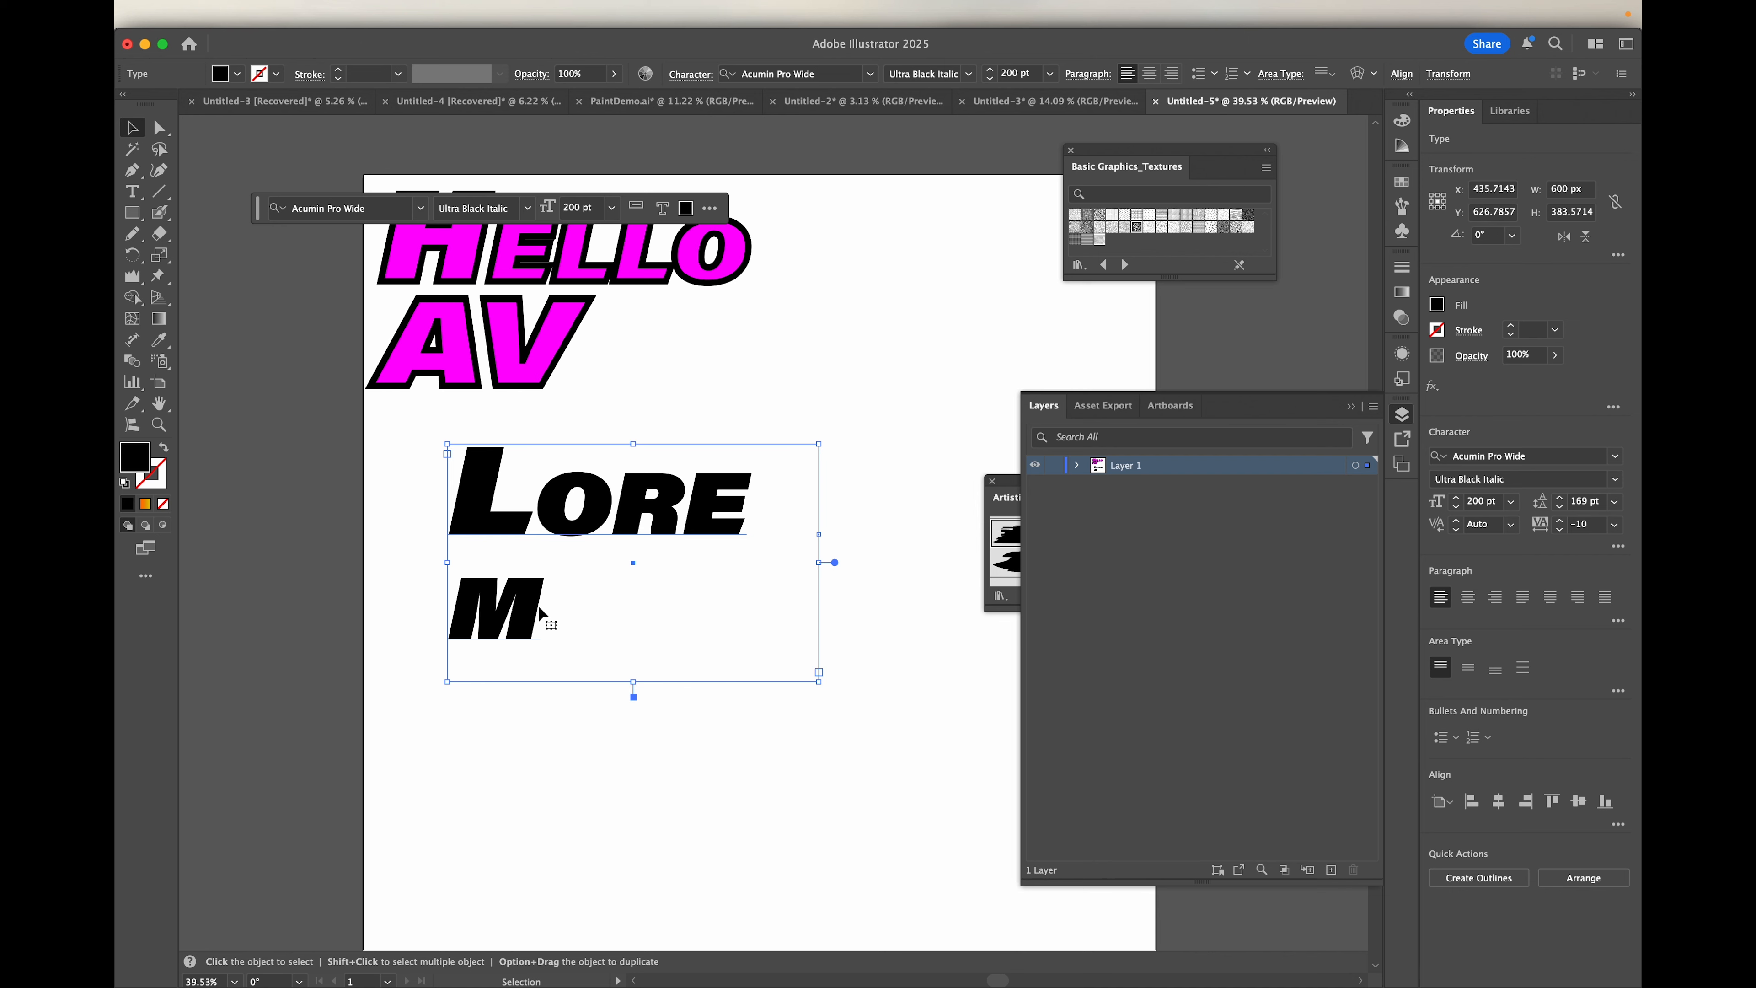
Step: Hide the bounding box and move the Lorem text frame up and to the right on the artboard
{"action": "mouse_move", "coordinate": [752, 5]}
{"action": "left_click", "coordinate": [529, 14]}
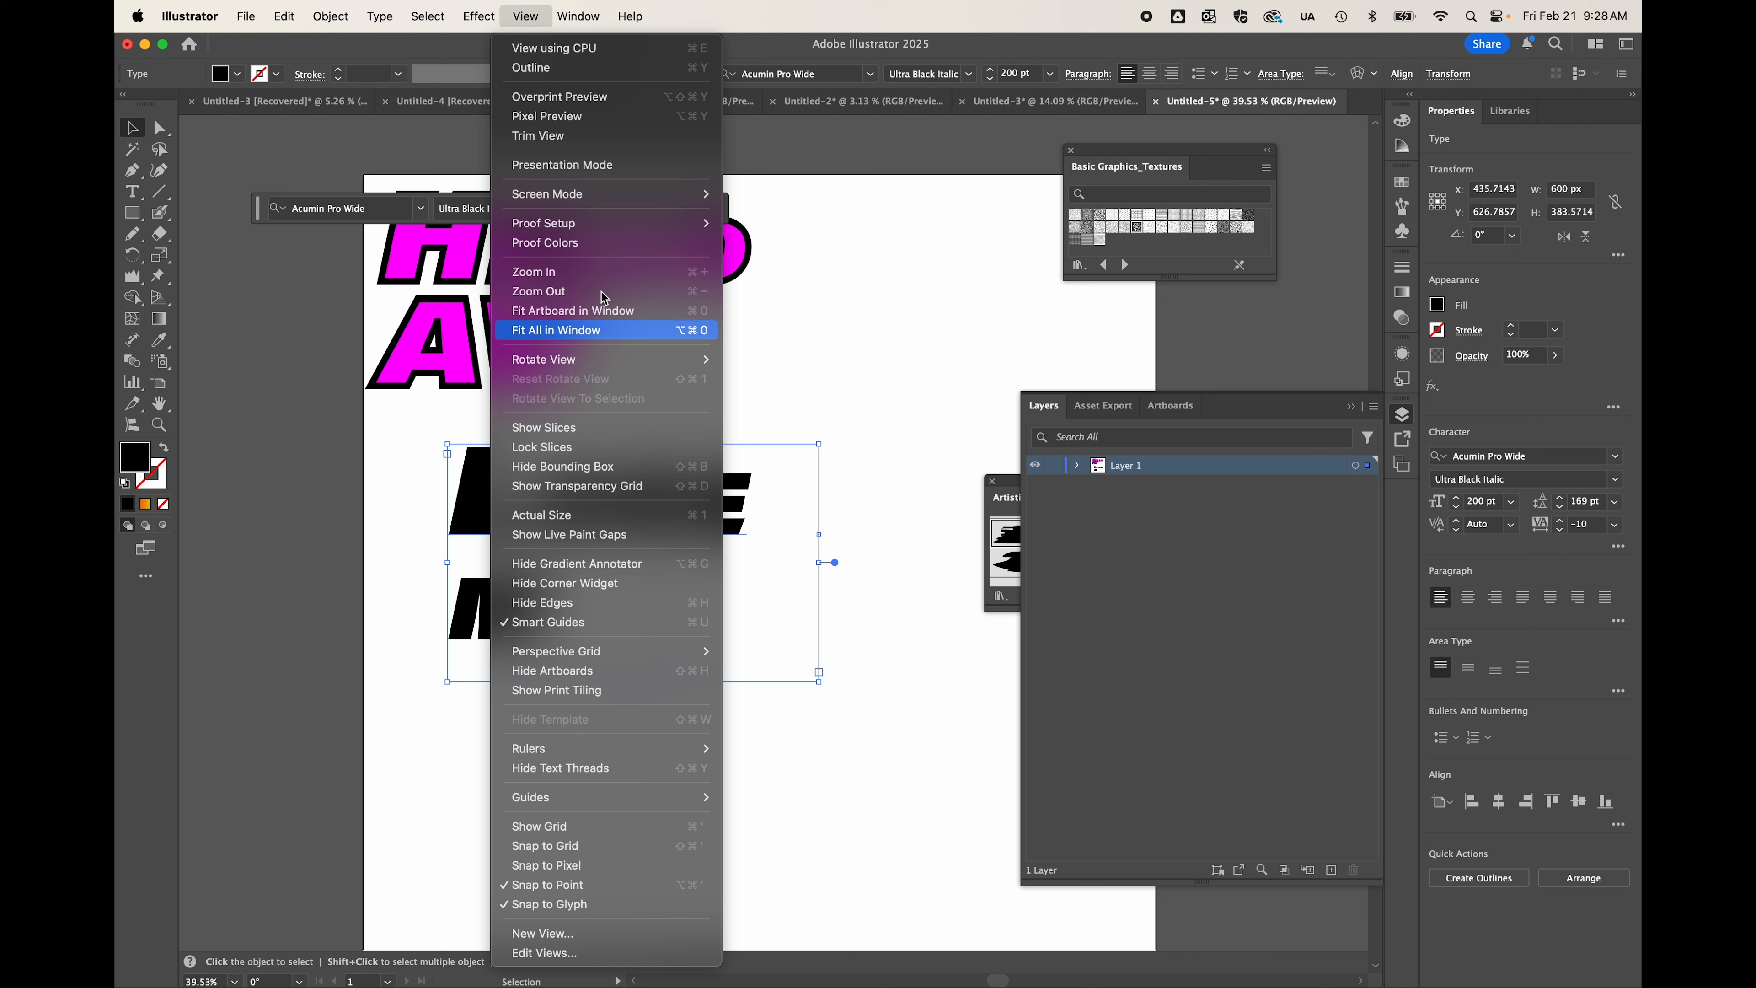
{"action": "left_click", "coordinate": [586, 468]}
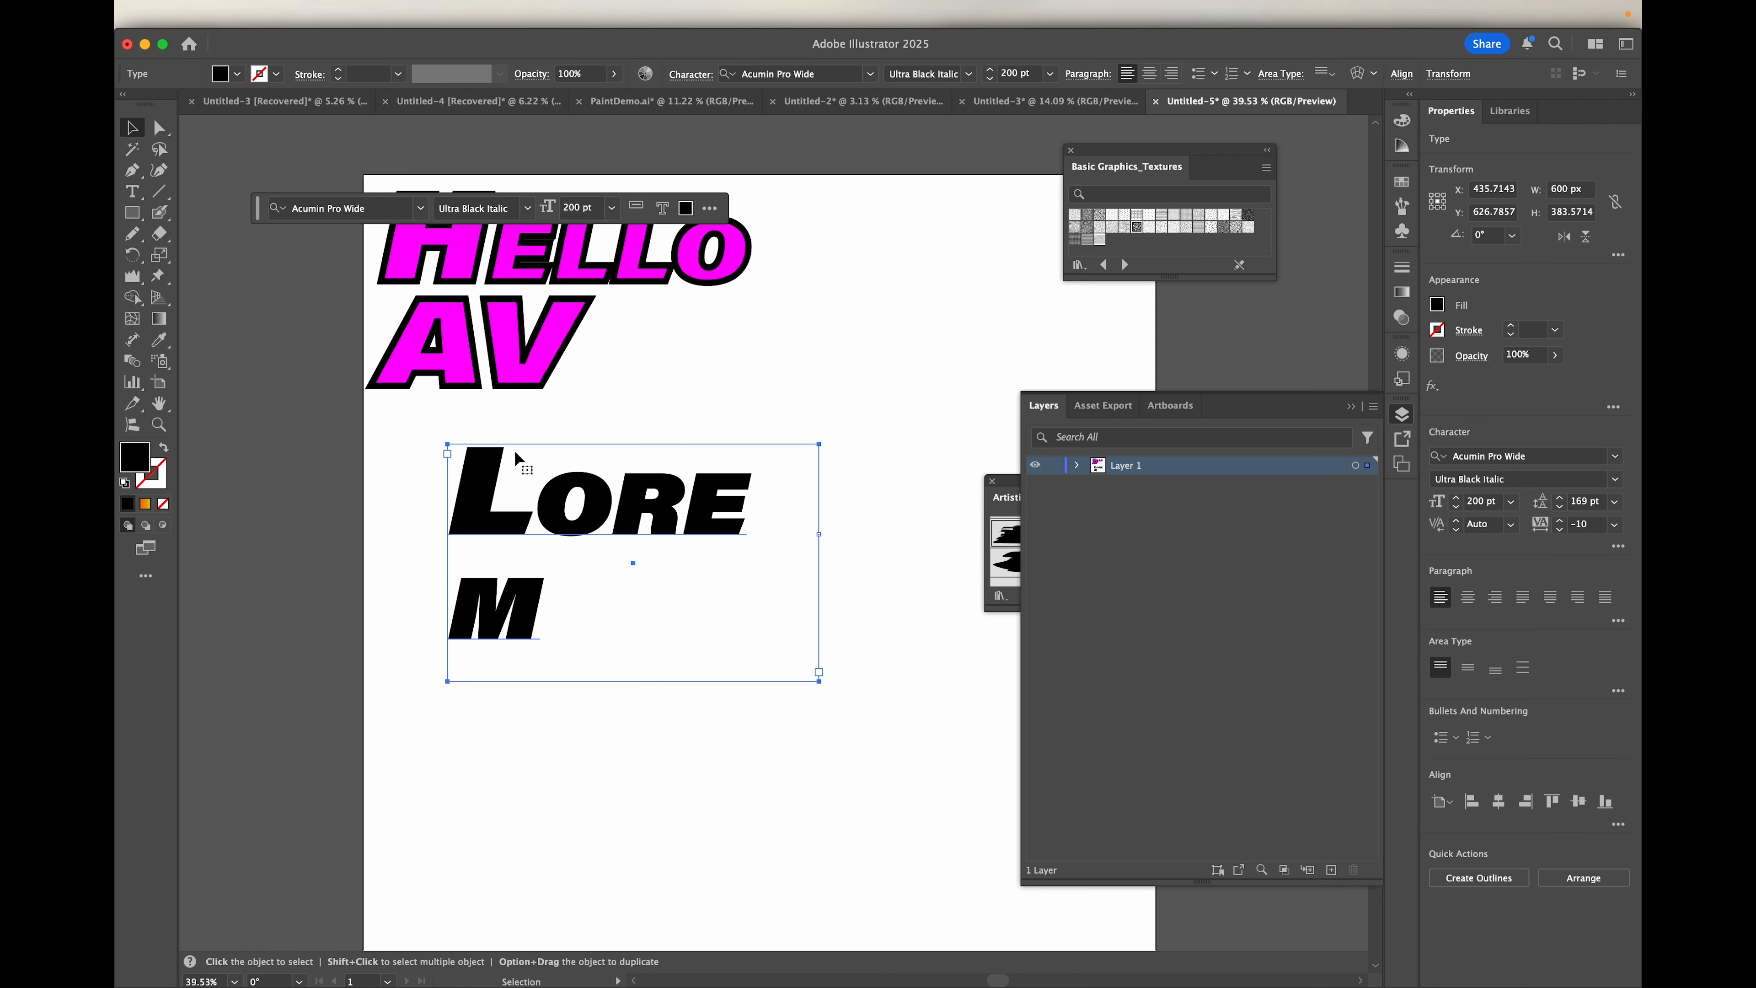
{"action": "left_click_drag", "start_coordinate": [737, 485], "coordinate": [877, 436]}
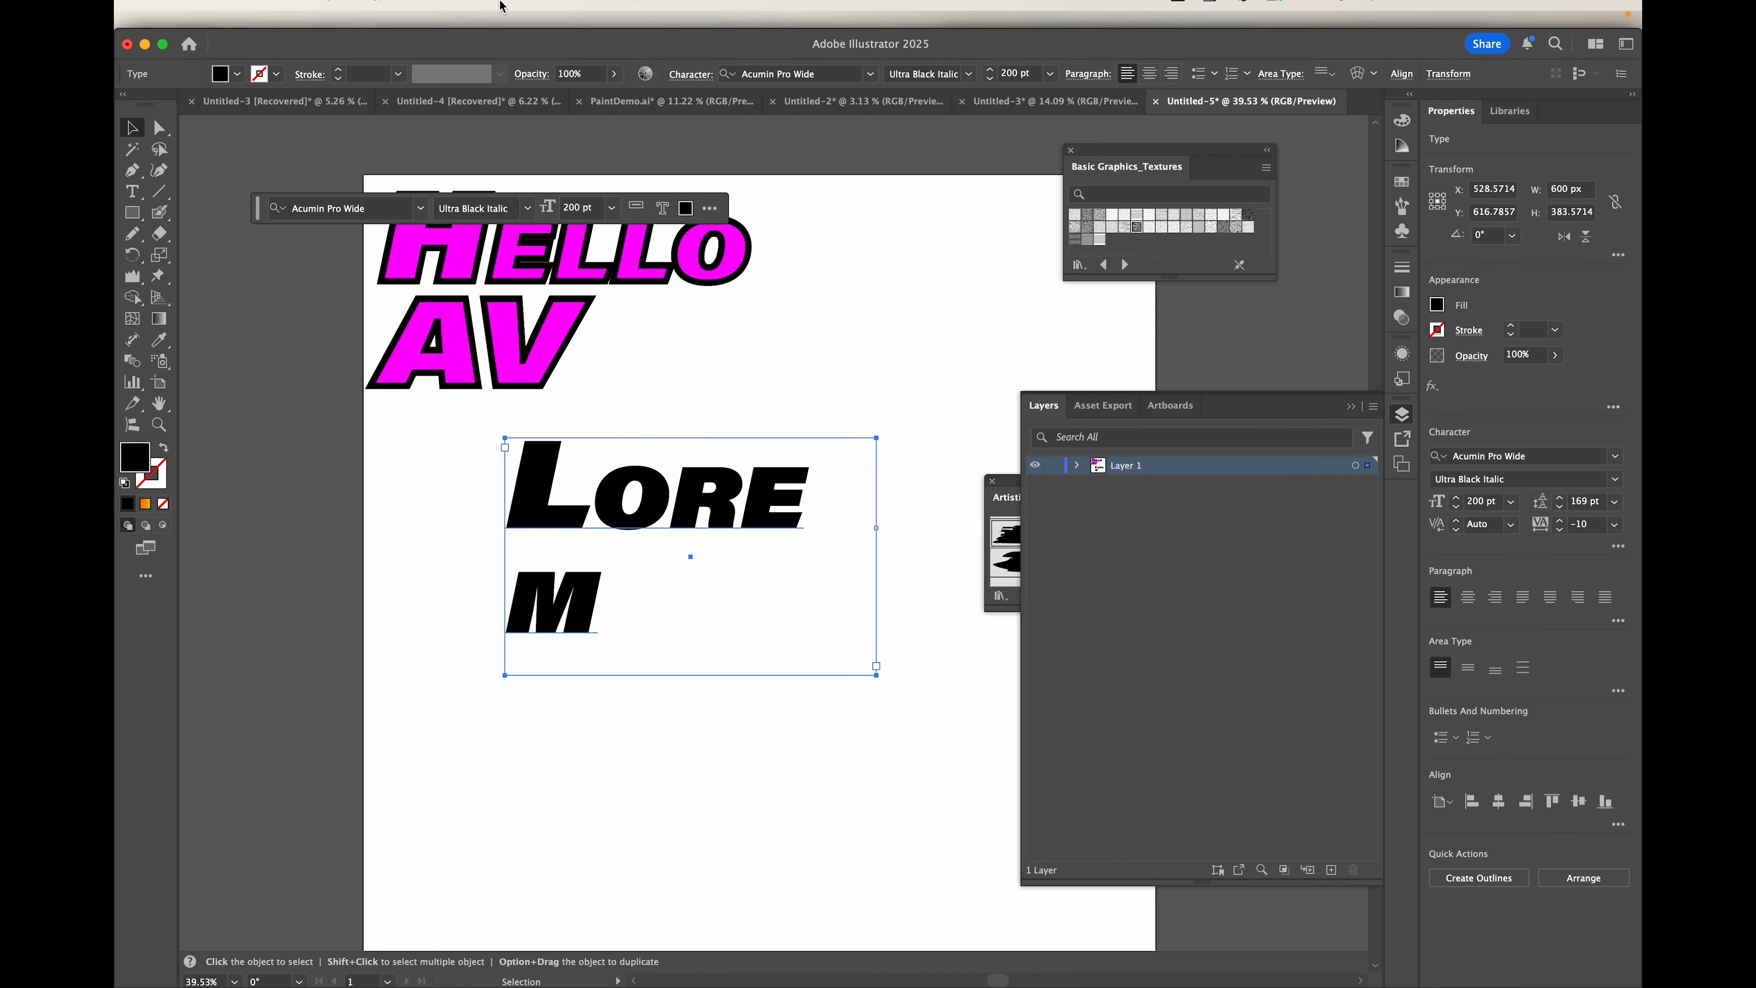
Step: Show the bounding box, resize the Lorem text frame to about 581 by 419 px, and move it back under AV
{"action": "left_click", "coordinate": [523, 19]}
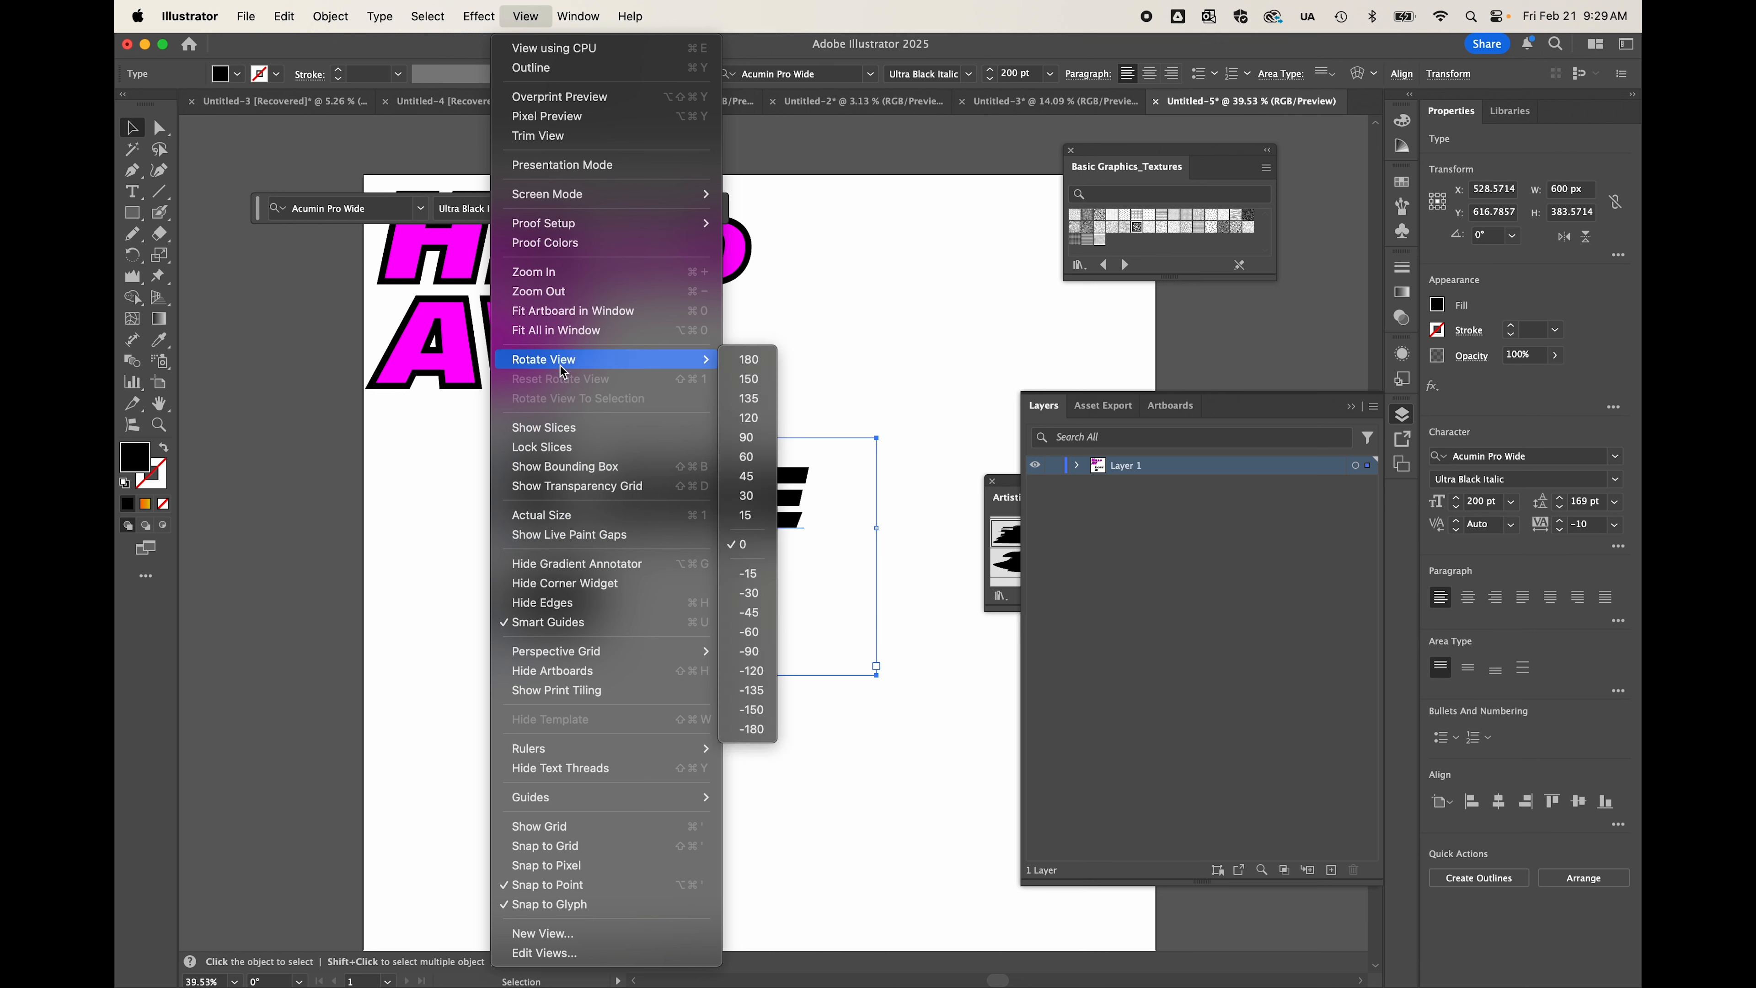
{"action": "left_click", "coordinate": [589, 466]}
{"action": "mouse_move", "coordinate": [875, 439]}
{"action": "left_mouse_down"}
{"action": "mouse_move", "coordinate": [815, 490]}
{"action": "mouse_move", "coordinate": [933, 561]}
{"action": "mouse_move", "coordinate": [851, 408]}
{"action": "mouse_move", "coordinate": [882, 384]}
{"action": "mouse_move", "coordinate": [866, 416]}
{"action": "mouse_move", "coordinate": [886, 352]}
{"action": "mouse_move", "coordinate": [866, 415]}
{"action": "left_mouse_up"}
{"action": "left_click_drag", "start_coordinate": [678, 485], "coordinate": [601, 606]}
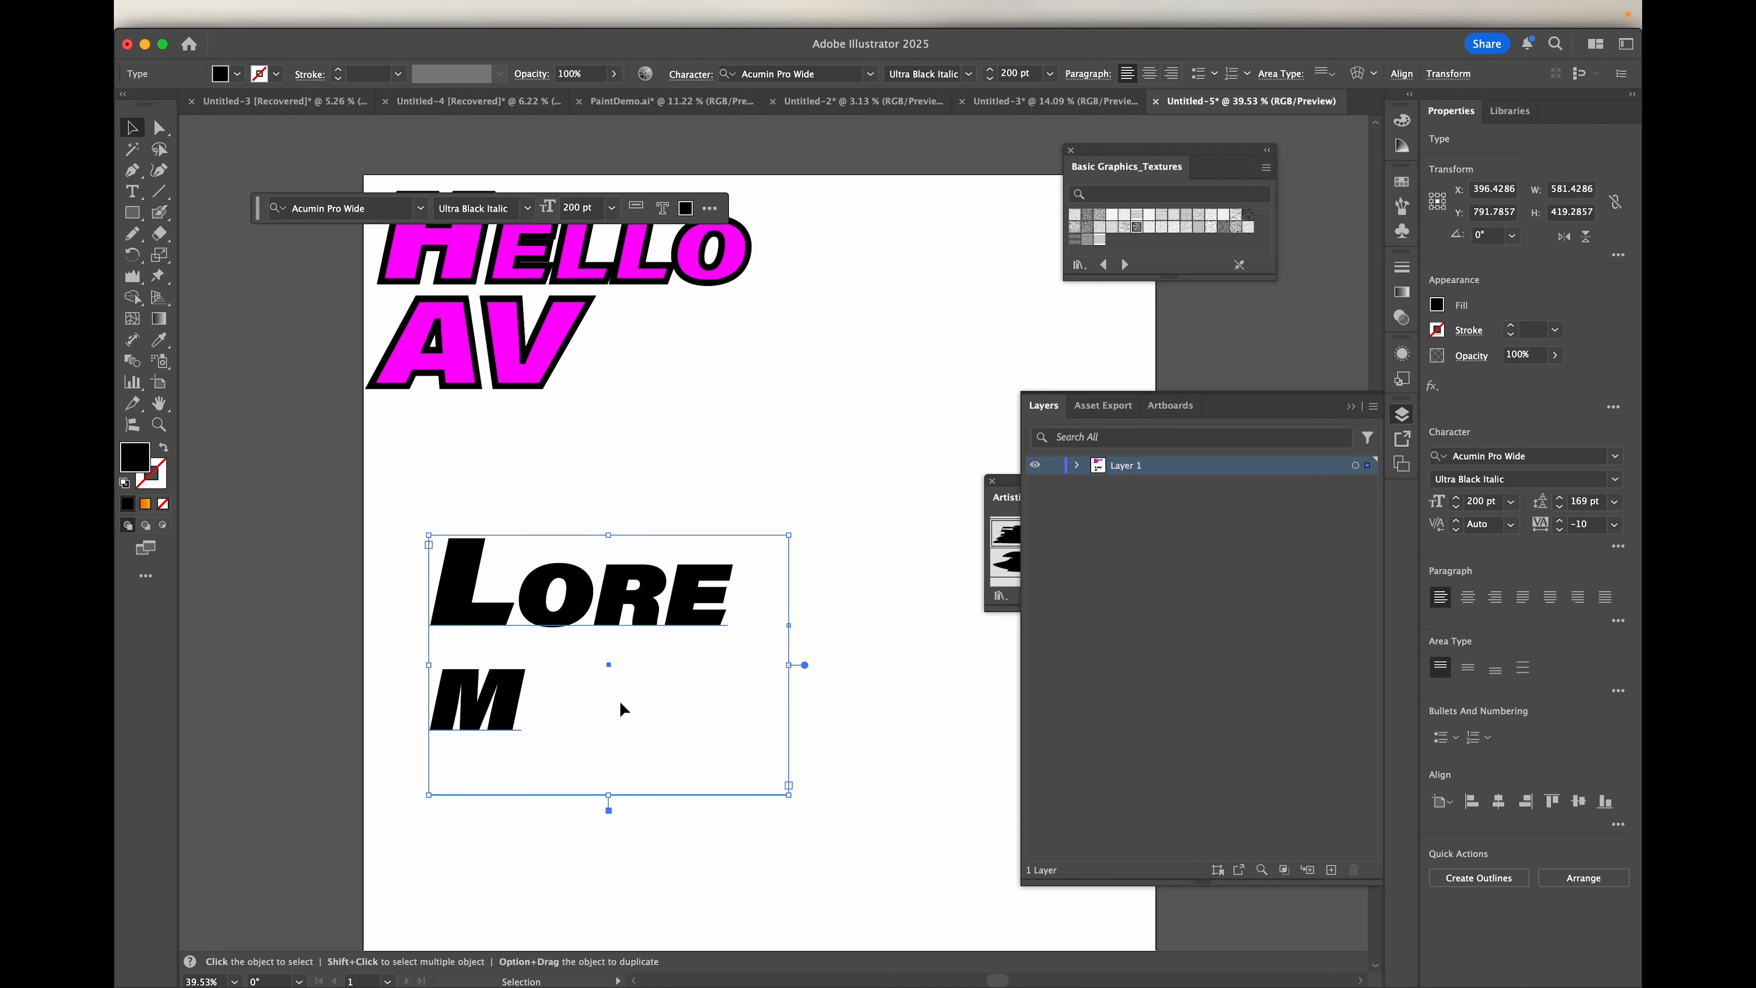
{"action": "left_click_drag", "start_coordinate": [588, 615], "coordinate": [577, 546]}
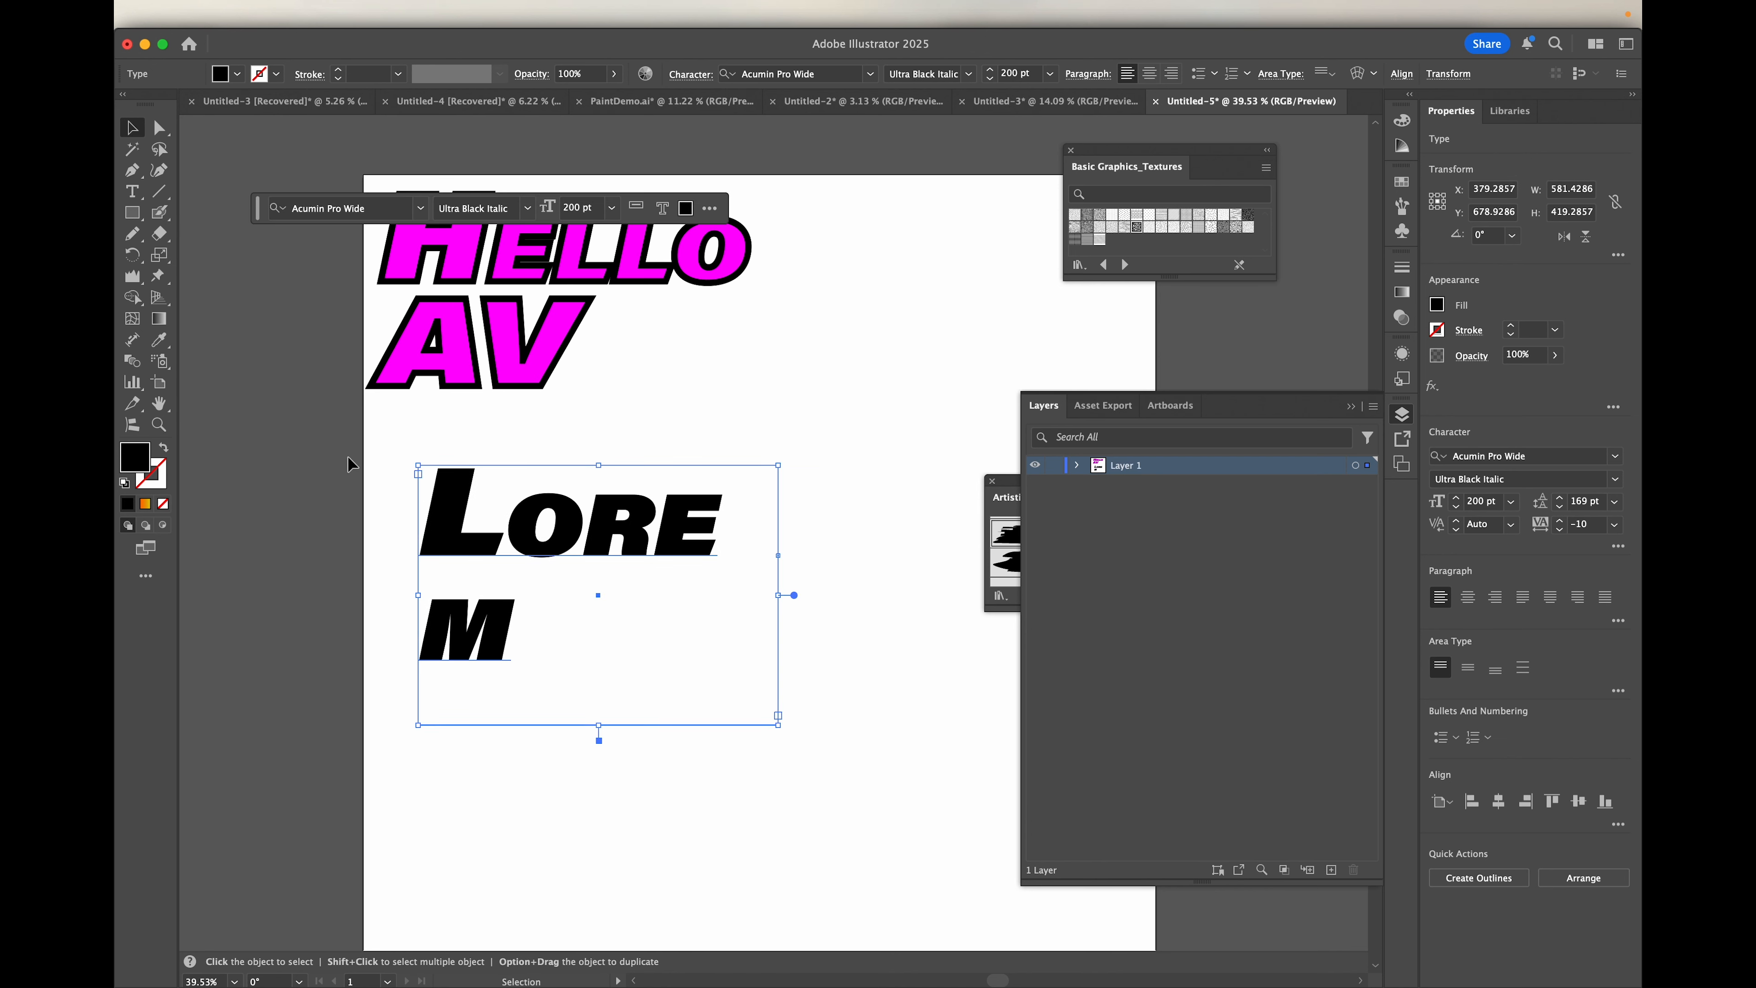
Step: Widen the Lorem text frame to about 701 by 413 px and add the word IPSUM after Lorem
{"action": "left_click_drag", "start_coordinate": [778, 725], "coordinate": [852, 720]}
{"action": "double_click", "coordinate": [809, 536]}
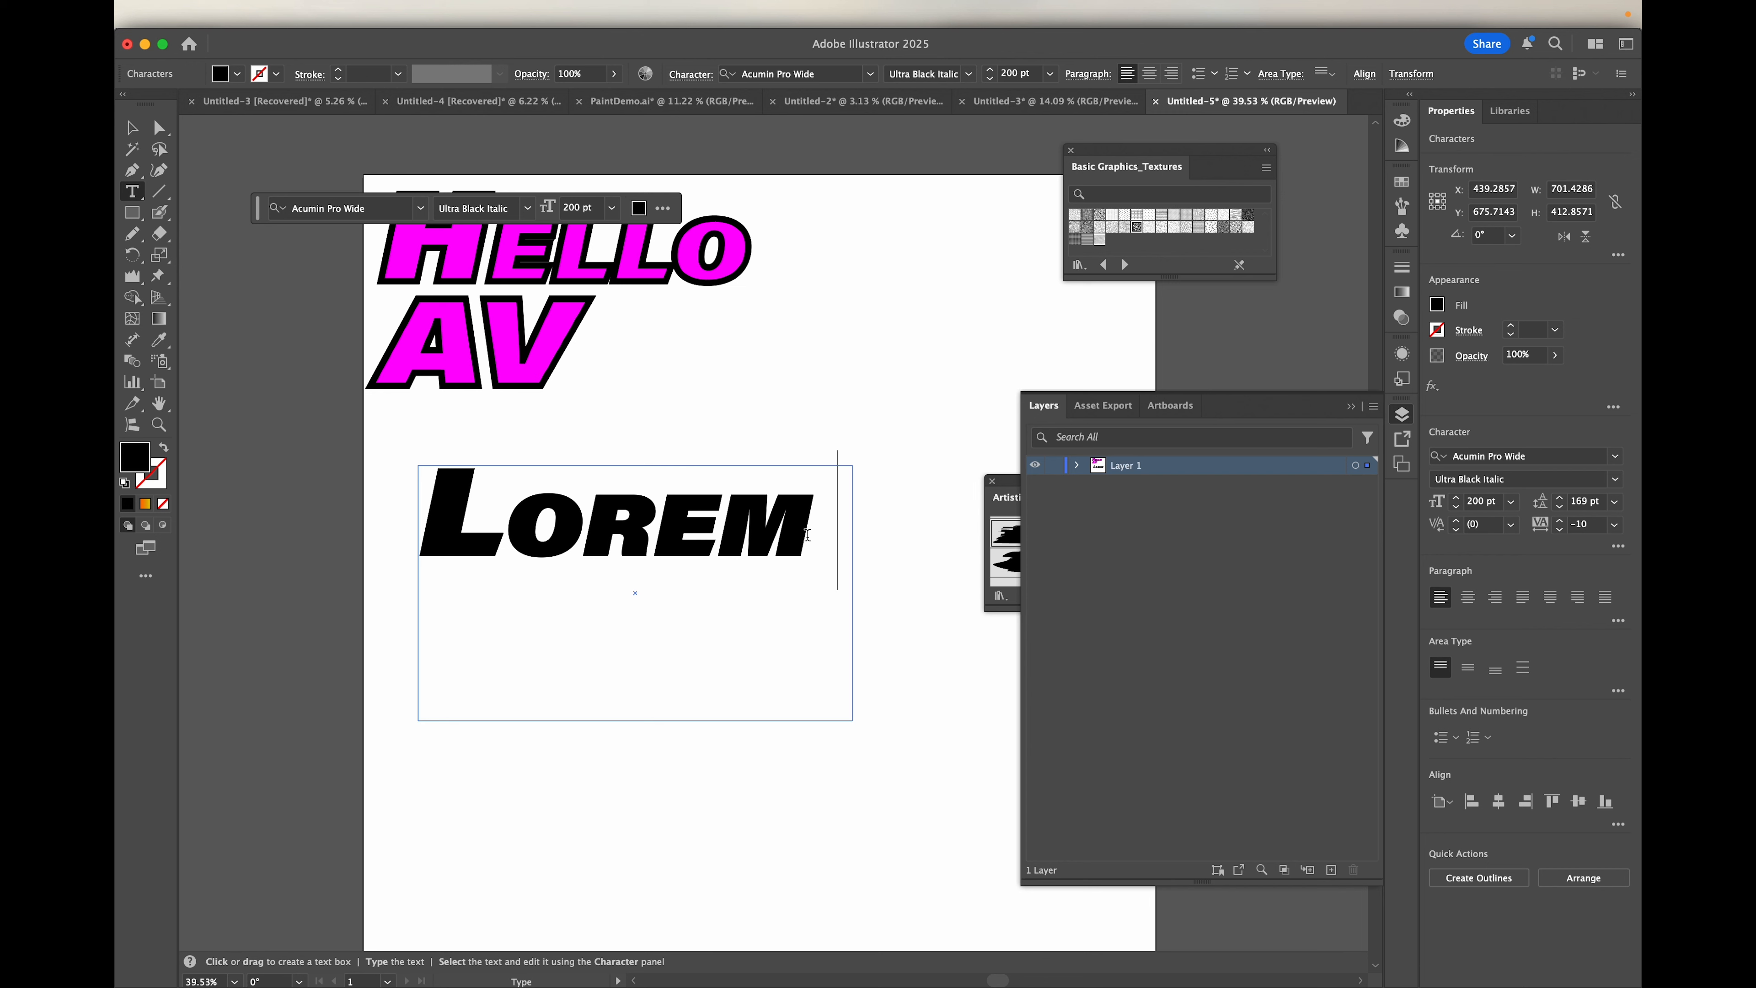
{"action": "type", "text": "IPSUM"}
{"action": "key", "text": "Escape"}
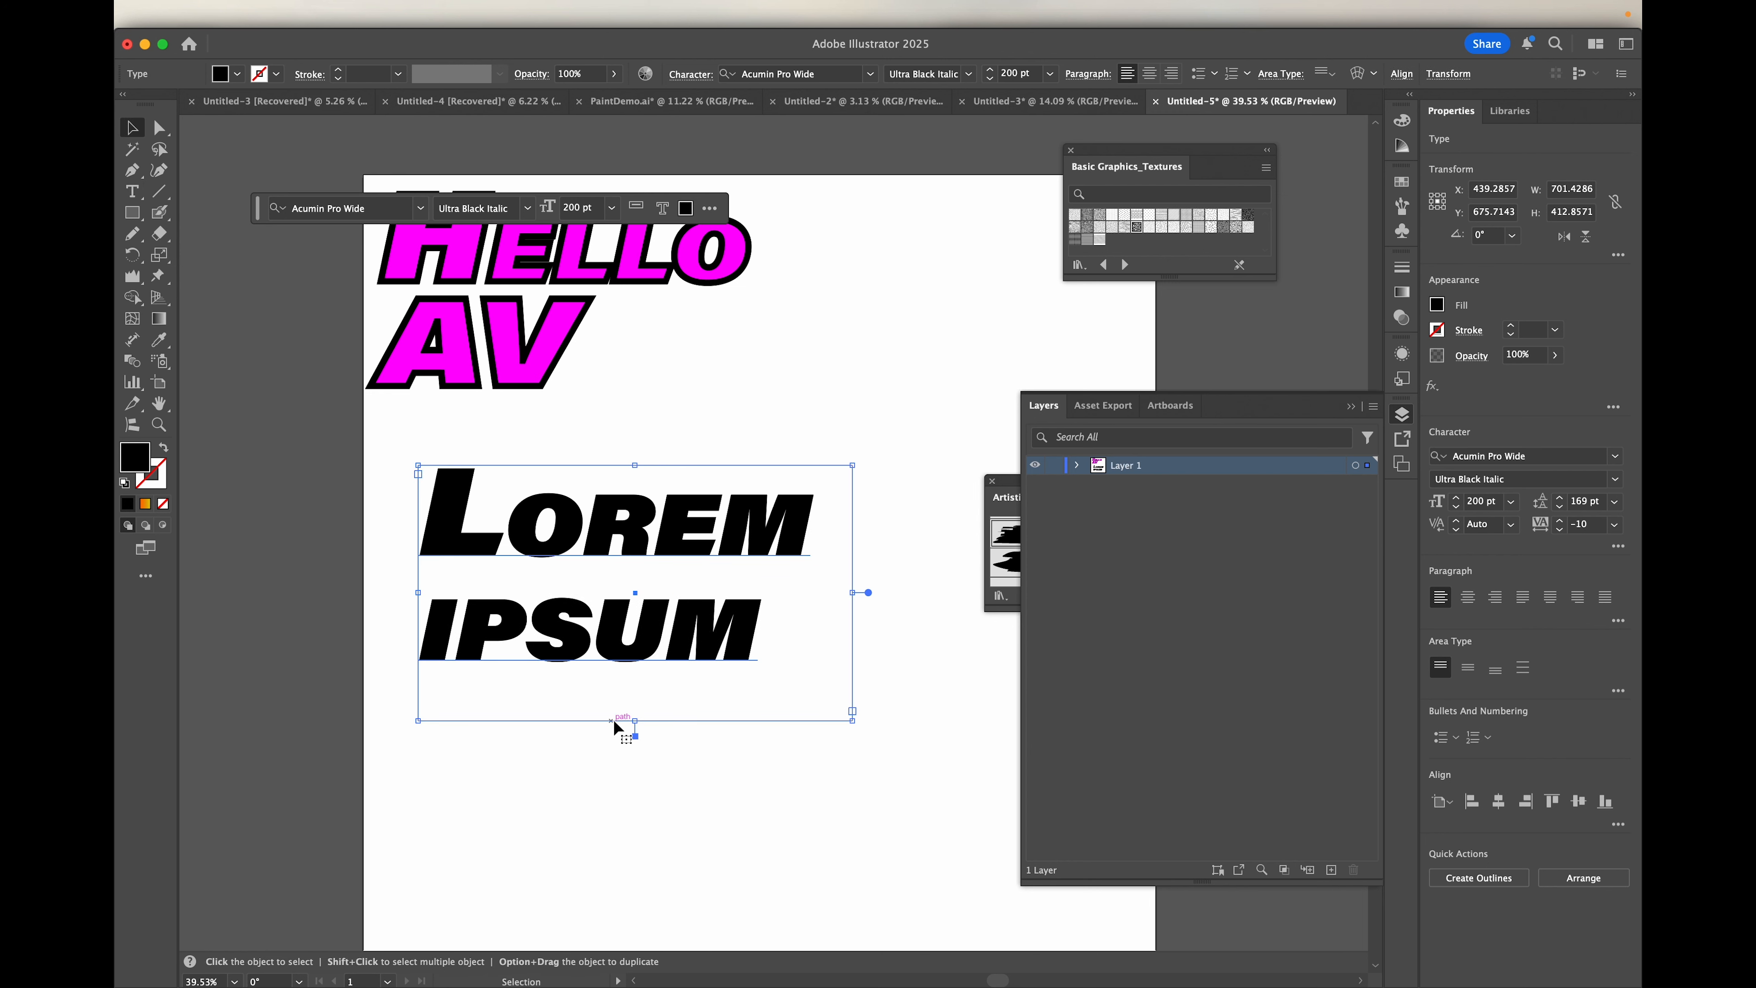
Step: Shorten the Lorem Ipsum frame to about 363 px high, keeping both lines inside, and narrow it slightly
{"action": "left_click_drag", "start_coordinate": [635, 720], "coordinate": [637, 651]}
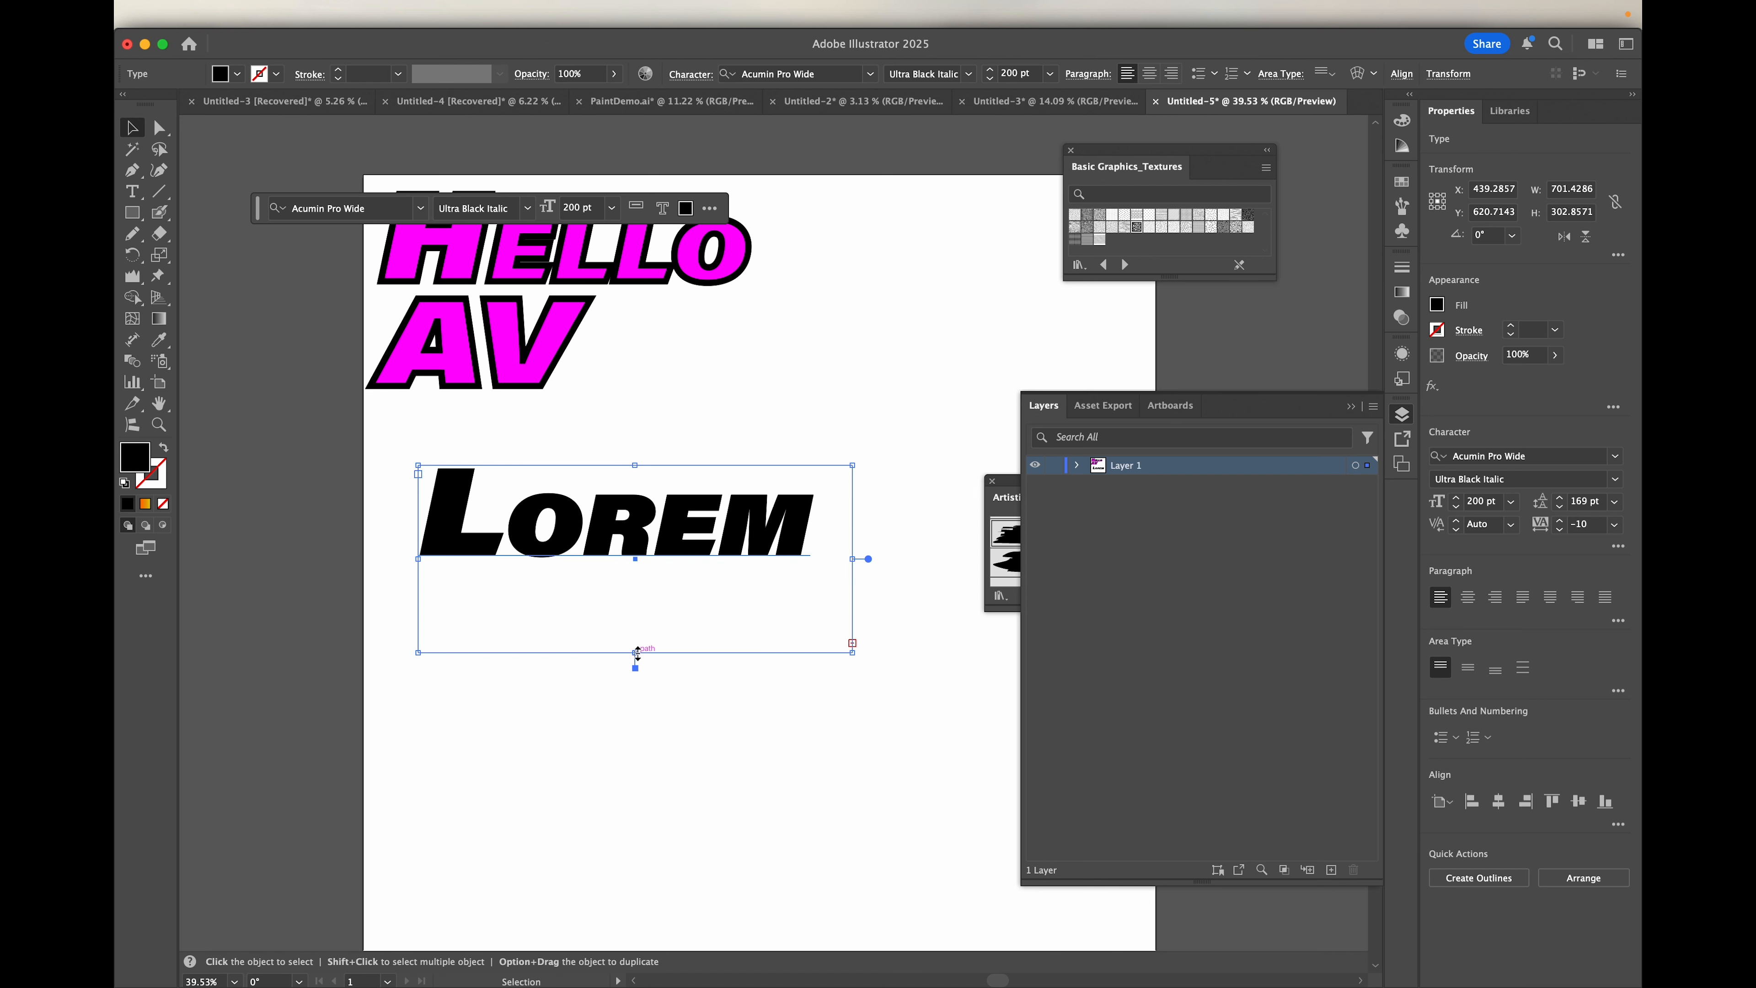
{"action": "left_click_drag", "start_coordinate": [637, 654], "coordinate": [655, 695]}
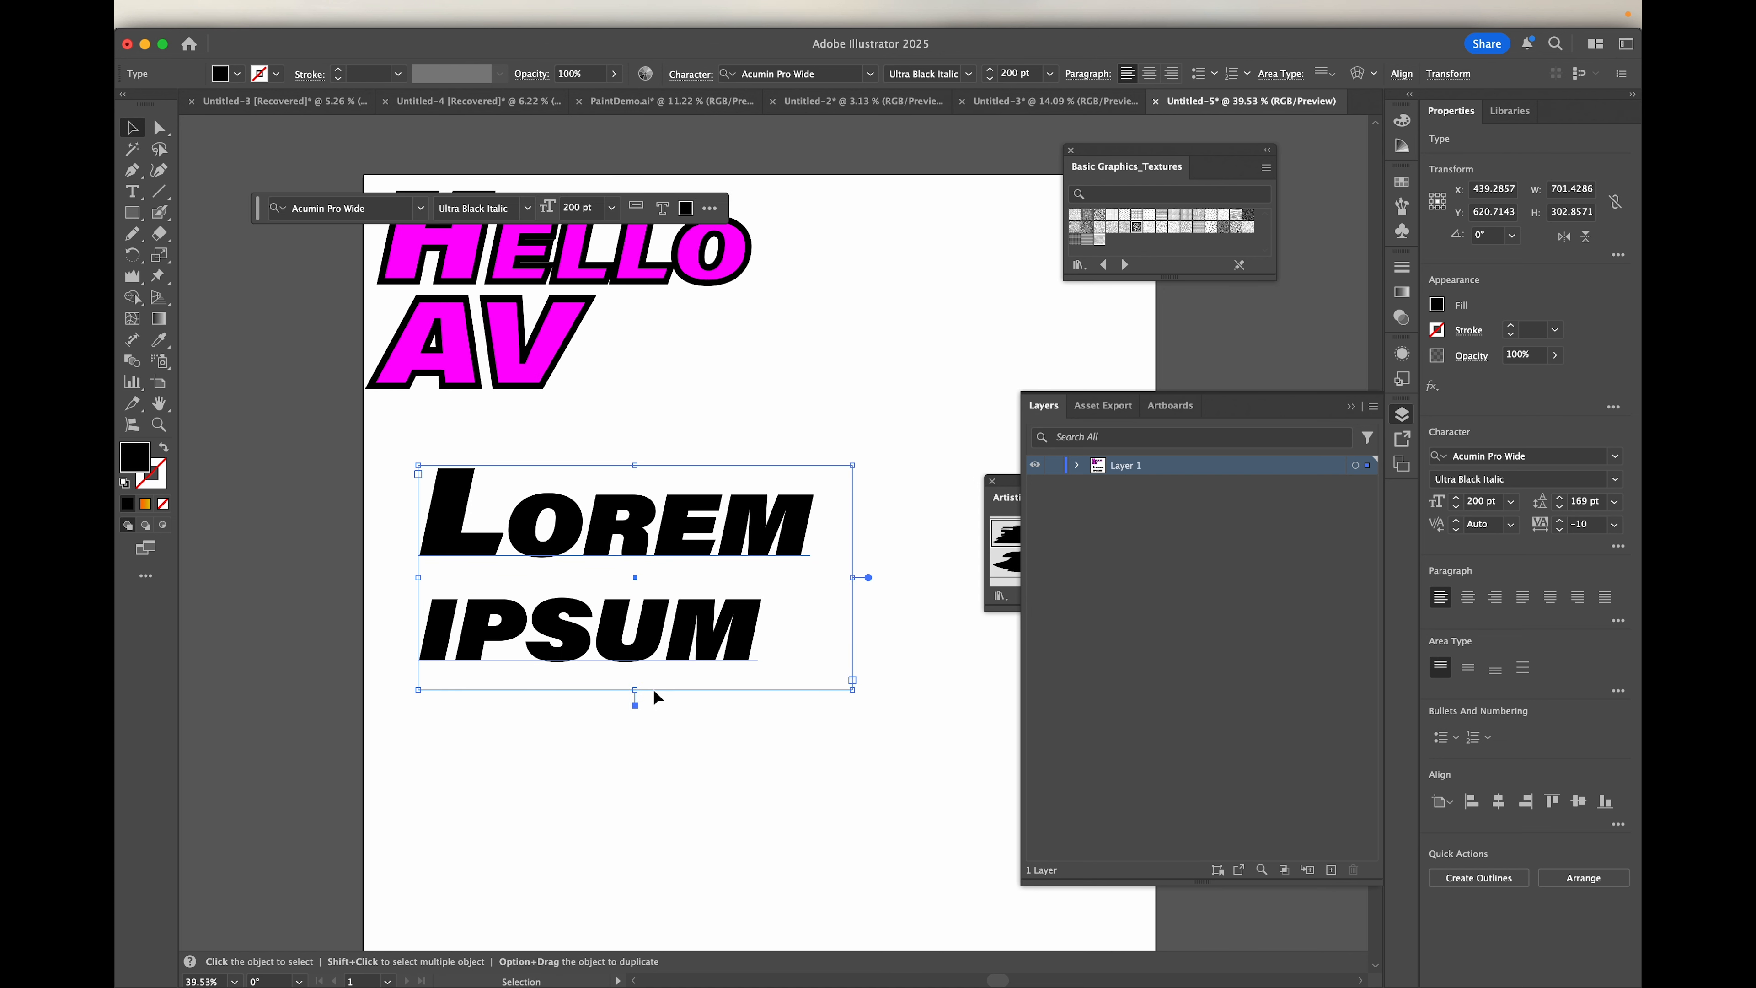
{"action": "left_click_drag", "start_coordinate": [853, 577], "coordinate": [832, 580]}
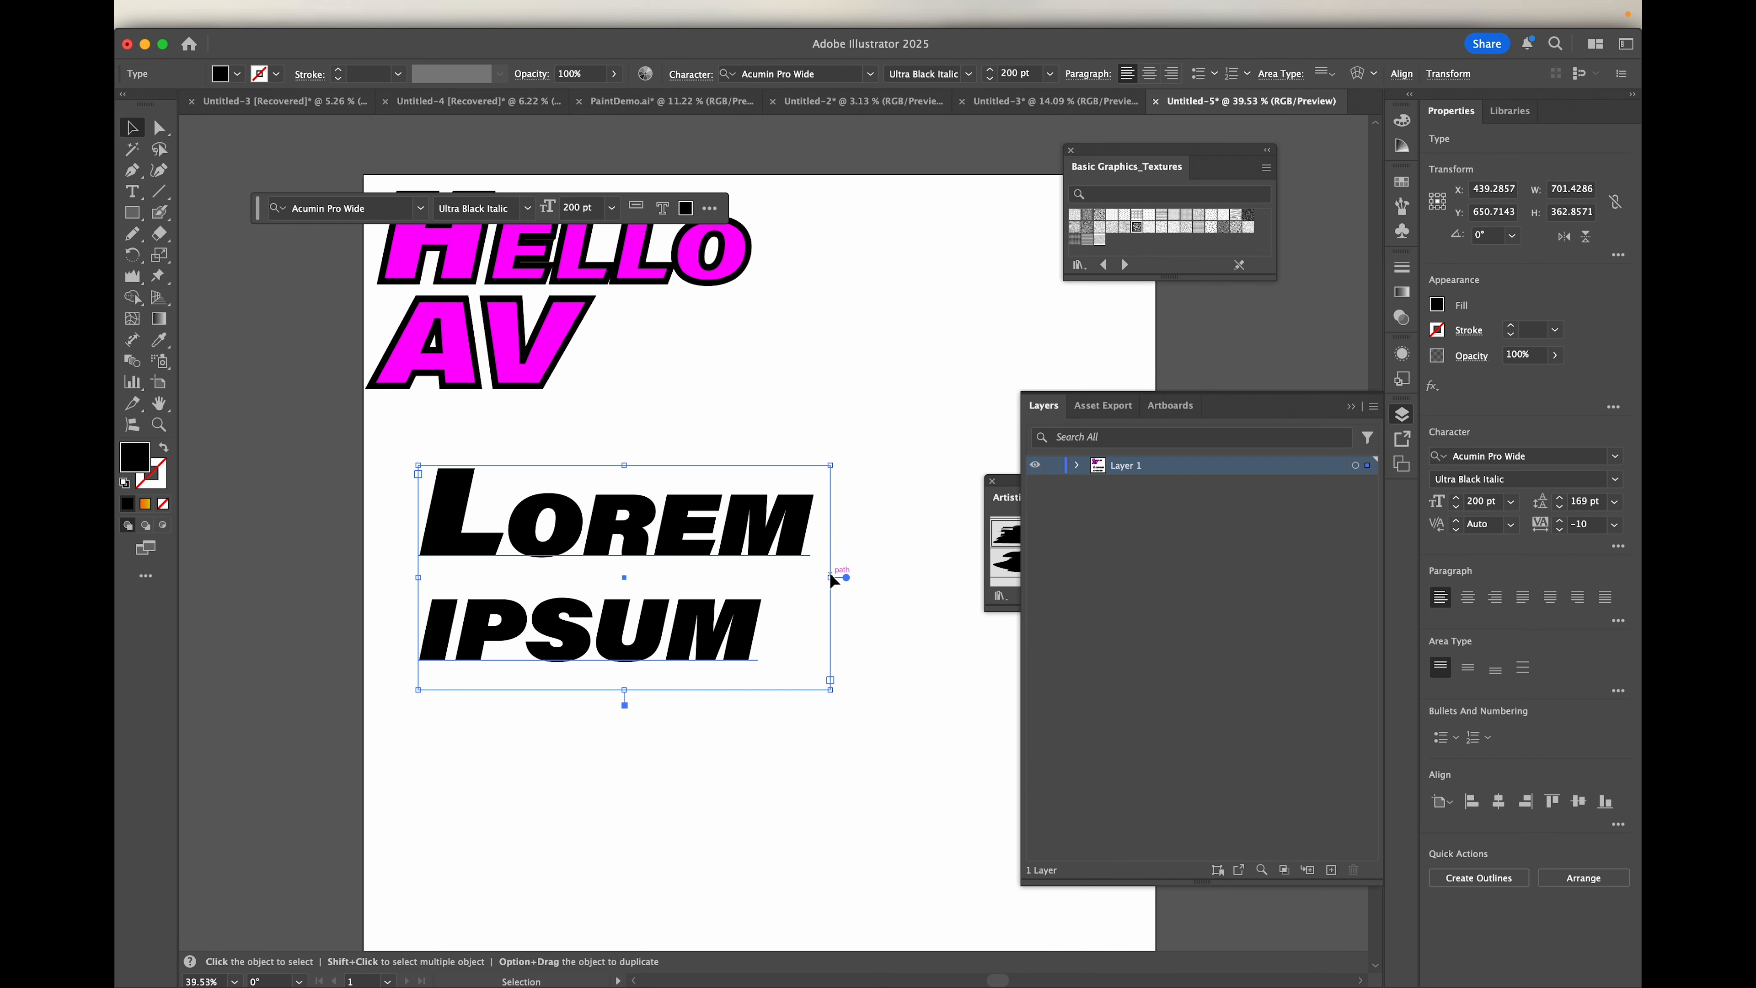
Step: Try rotating the Lorem Ipsum frame steeply, moving it and rotating it back, and undo these changes
{"action": "left_click_drag", "start_coordinate": [838, 461], "coordinate": [831, 676]}
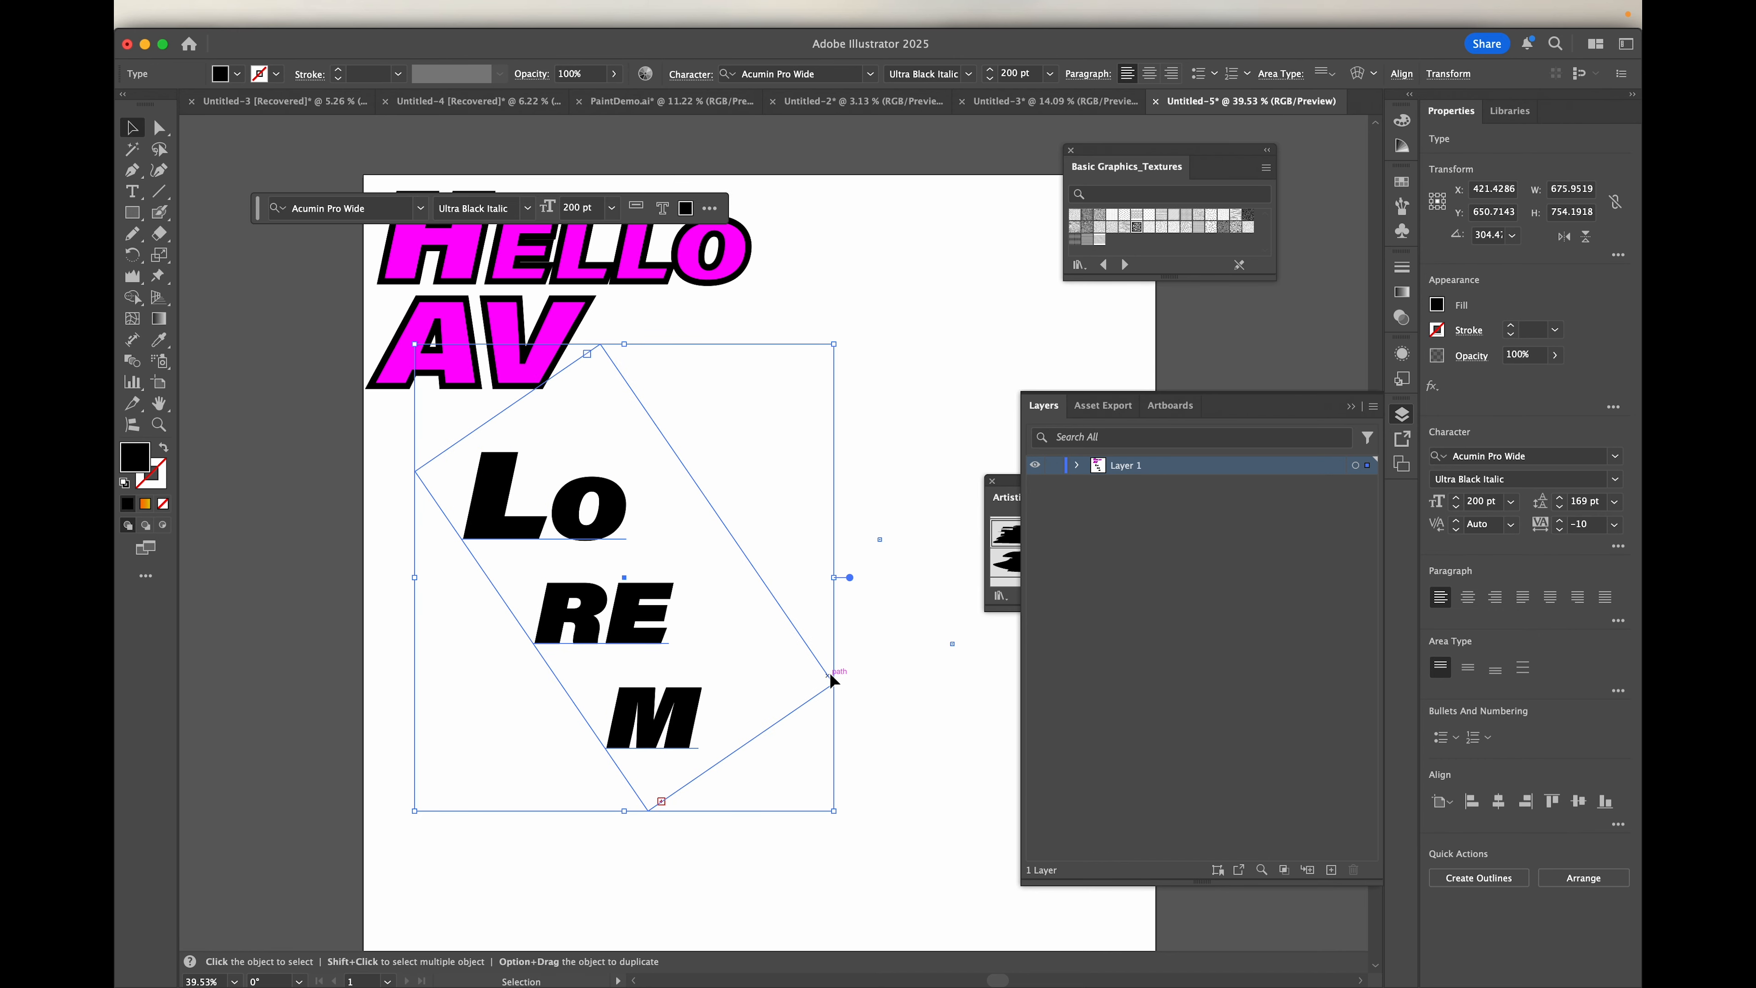
{"action": "left_click_drag", "start_coordinate": [583, 498], "coordinate": [658, 526]}
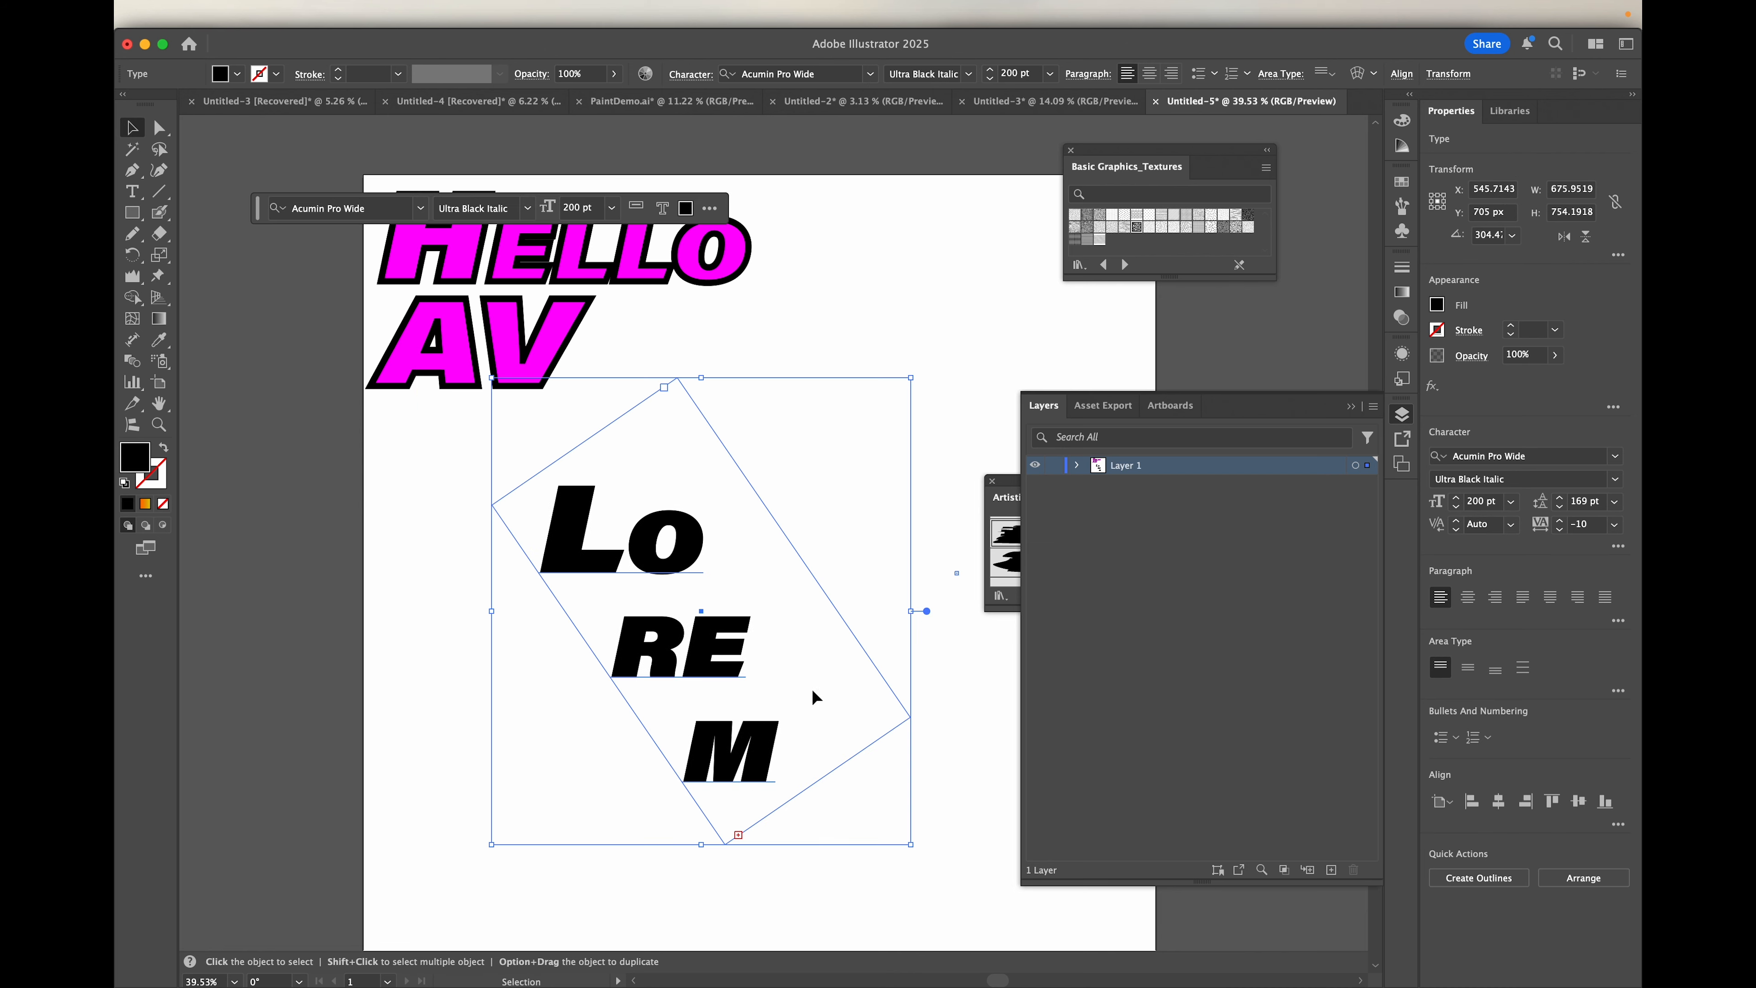
{"action": "left_click_drag", "start_coordinate": [917, 844], "coordinate": [939, 580]}
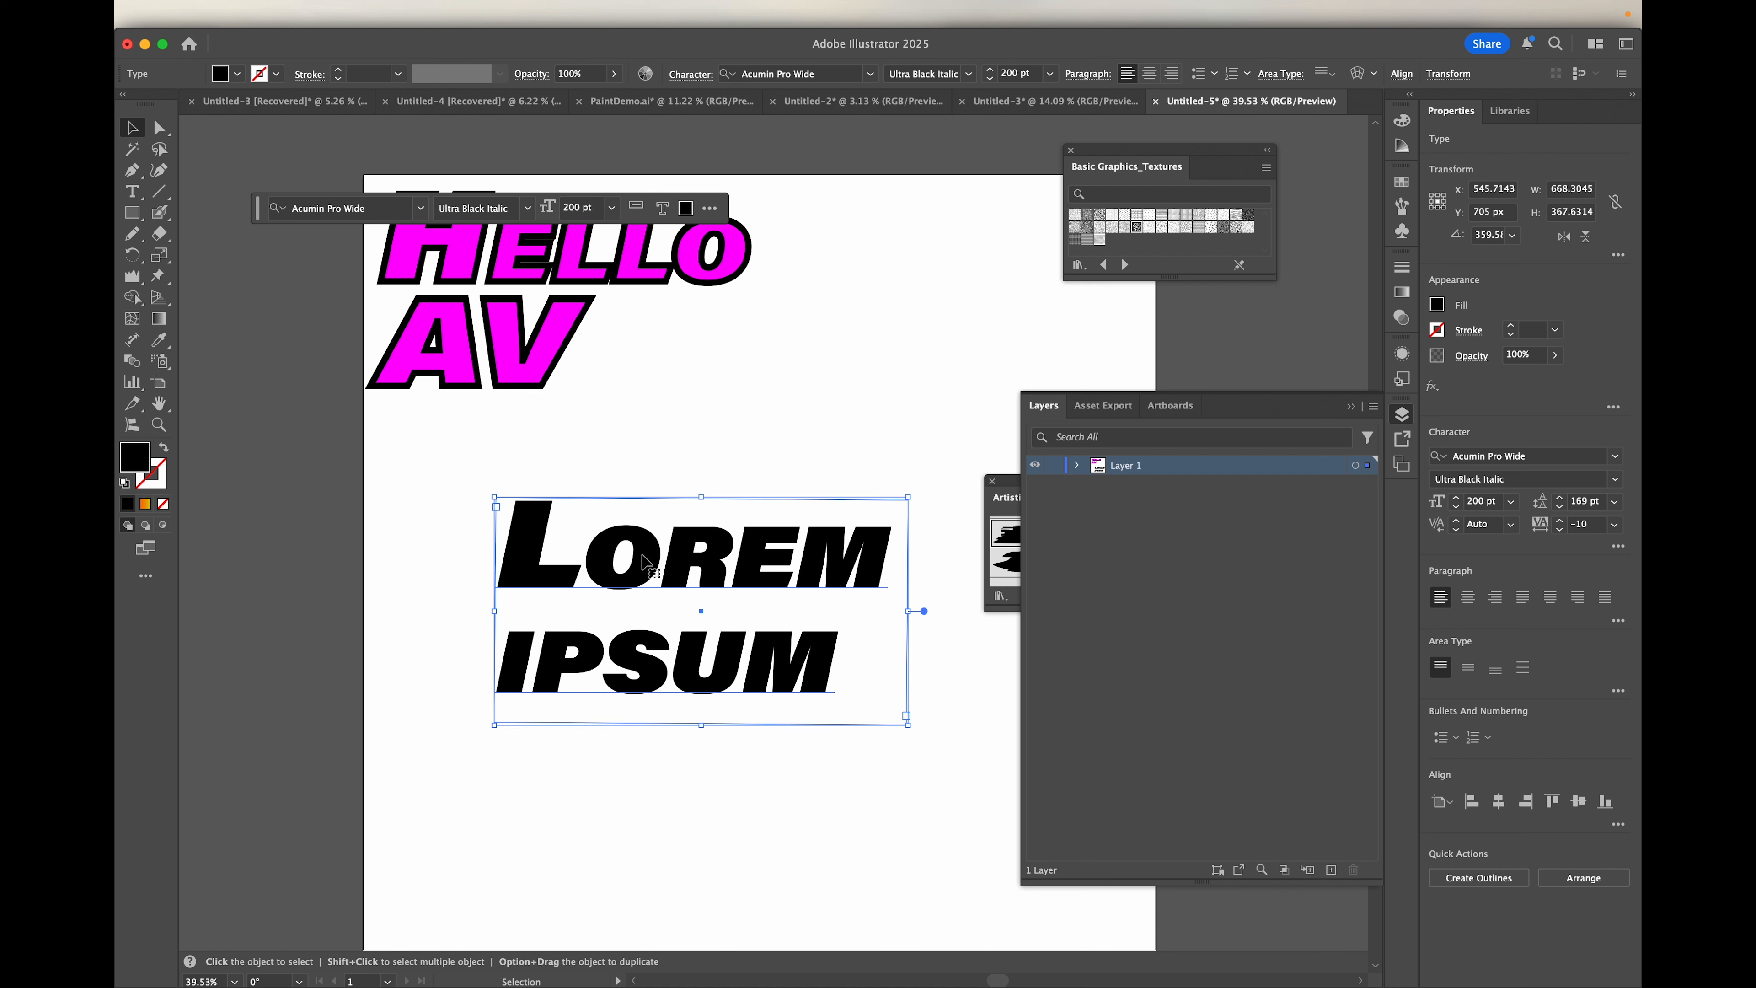
{"action": "key", "text": "a"}
{"action": "key", "text": "super+z"}
{"action": "key", "text": "super+z"}
{"action": "key", "text": "v"}
Step: Resize the Lorem Ipsum frame to about 641 by 399 px and move it beside the AV text
{"action": "left_click_drag", "start_coordinate": [624, 707], "coordinate": [622, 746]}
{"action": "mouse_move", "coordinate": [418, 690]}
{"action": "left_mouse_down"}
{"action": "mouse_move", "coordinate": [445, 679]}
{"action": "mouse_move", "coordinate": [435, 714]}
{"action": "left_mouse_up"}
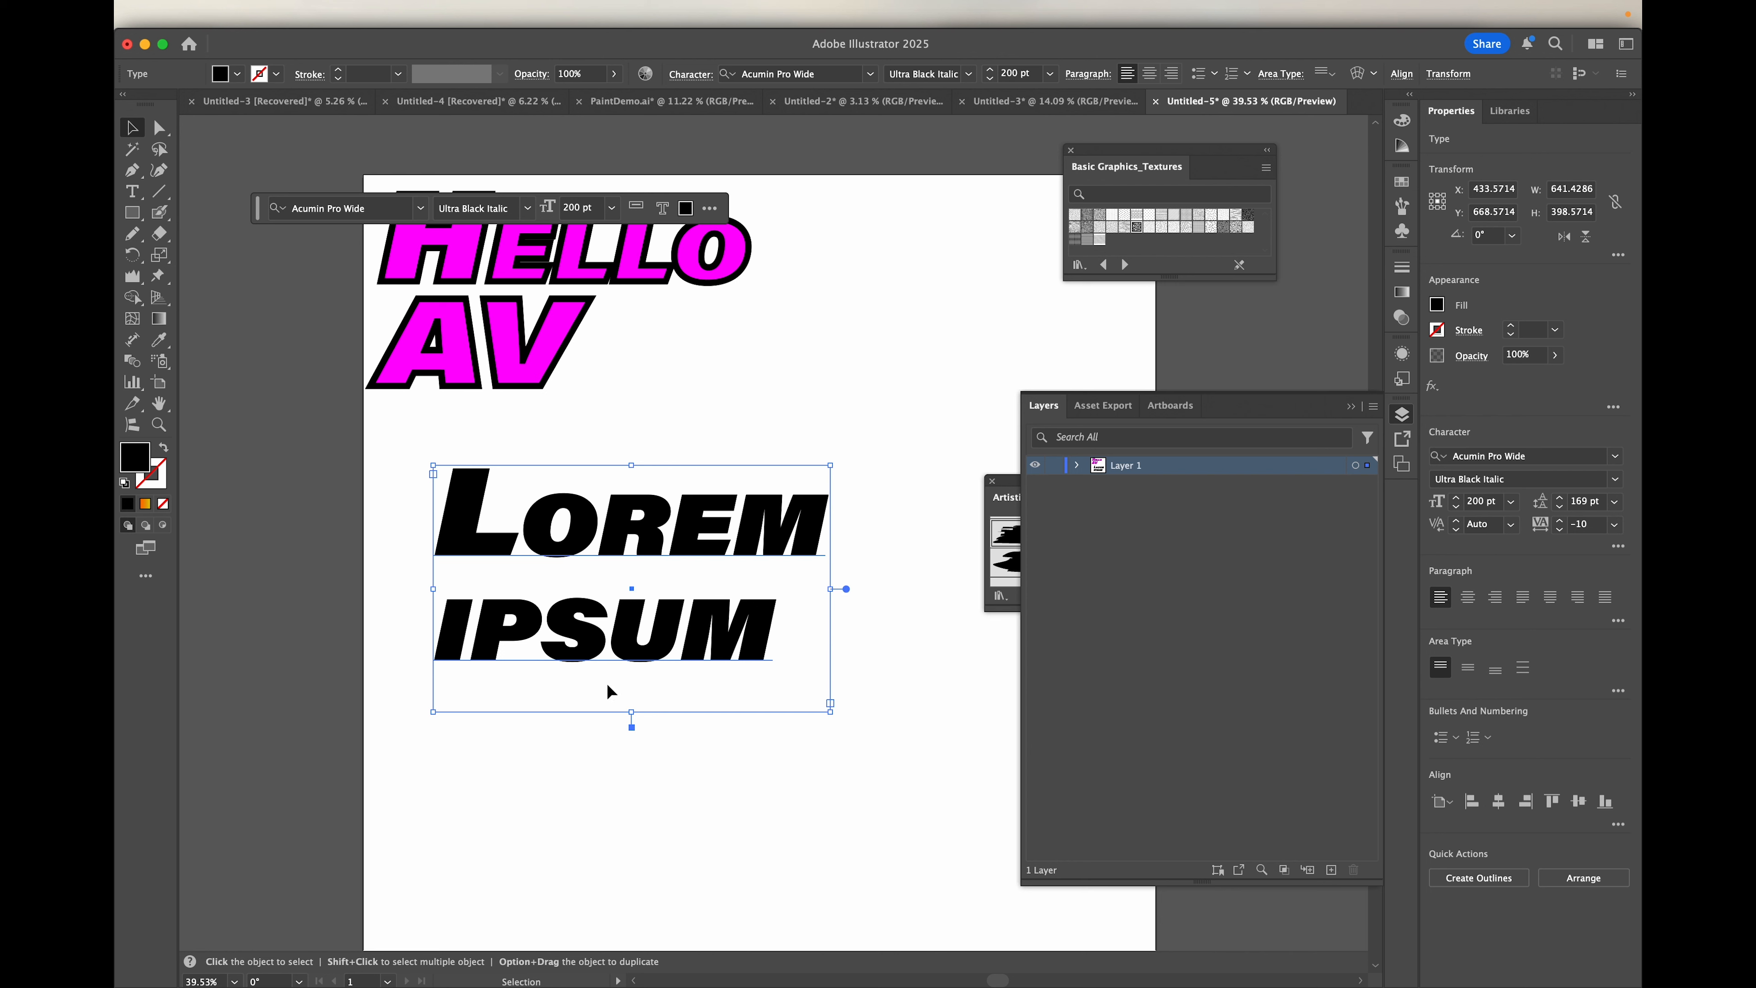
{"action": "left_click_drag", "start_coordinate": [631, 527], "coordinate": [791, 360]}
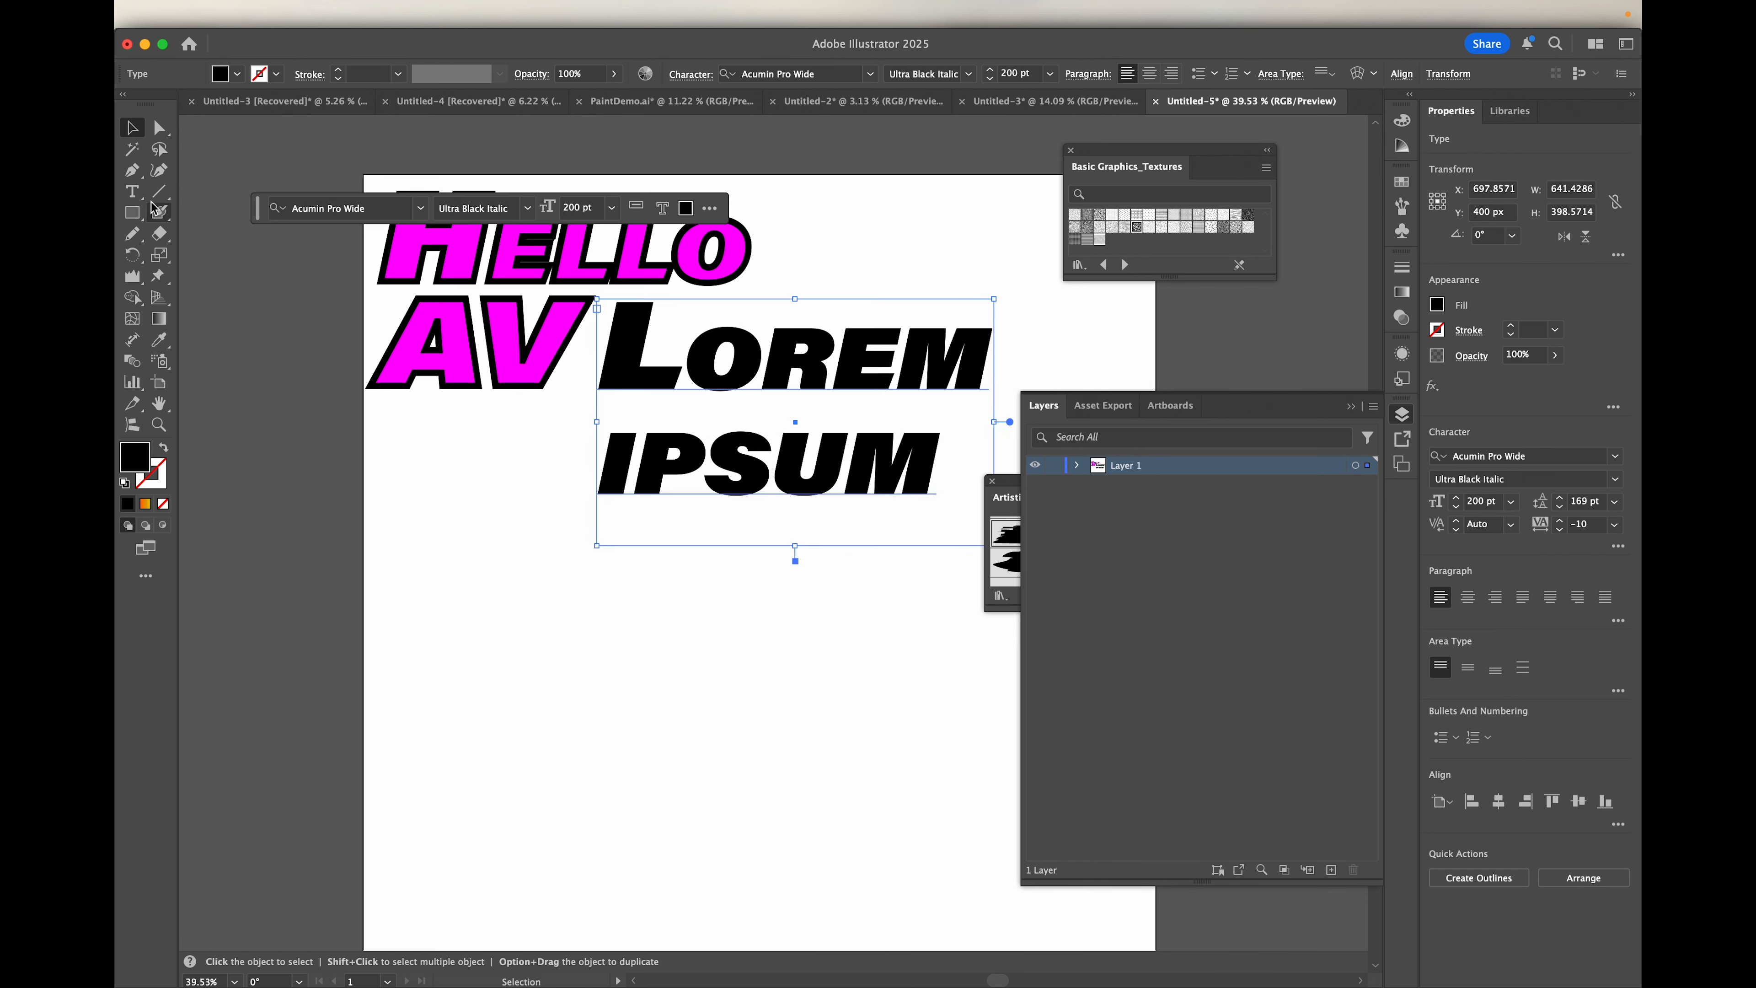
Step: Draw a closed freeform shape about 697 by 389 px with the Pencil tool below the text and smooth it by 70%
{"action": "left_click", "coordinate": [133, 235]}
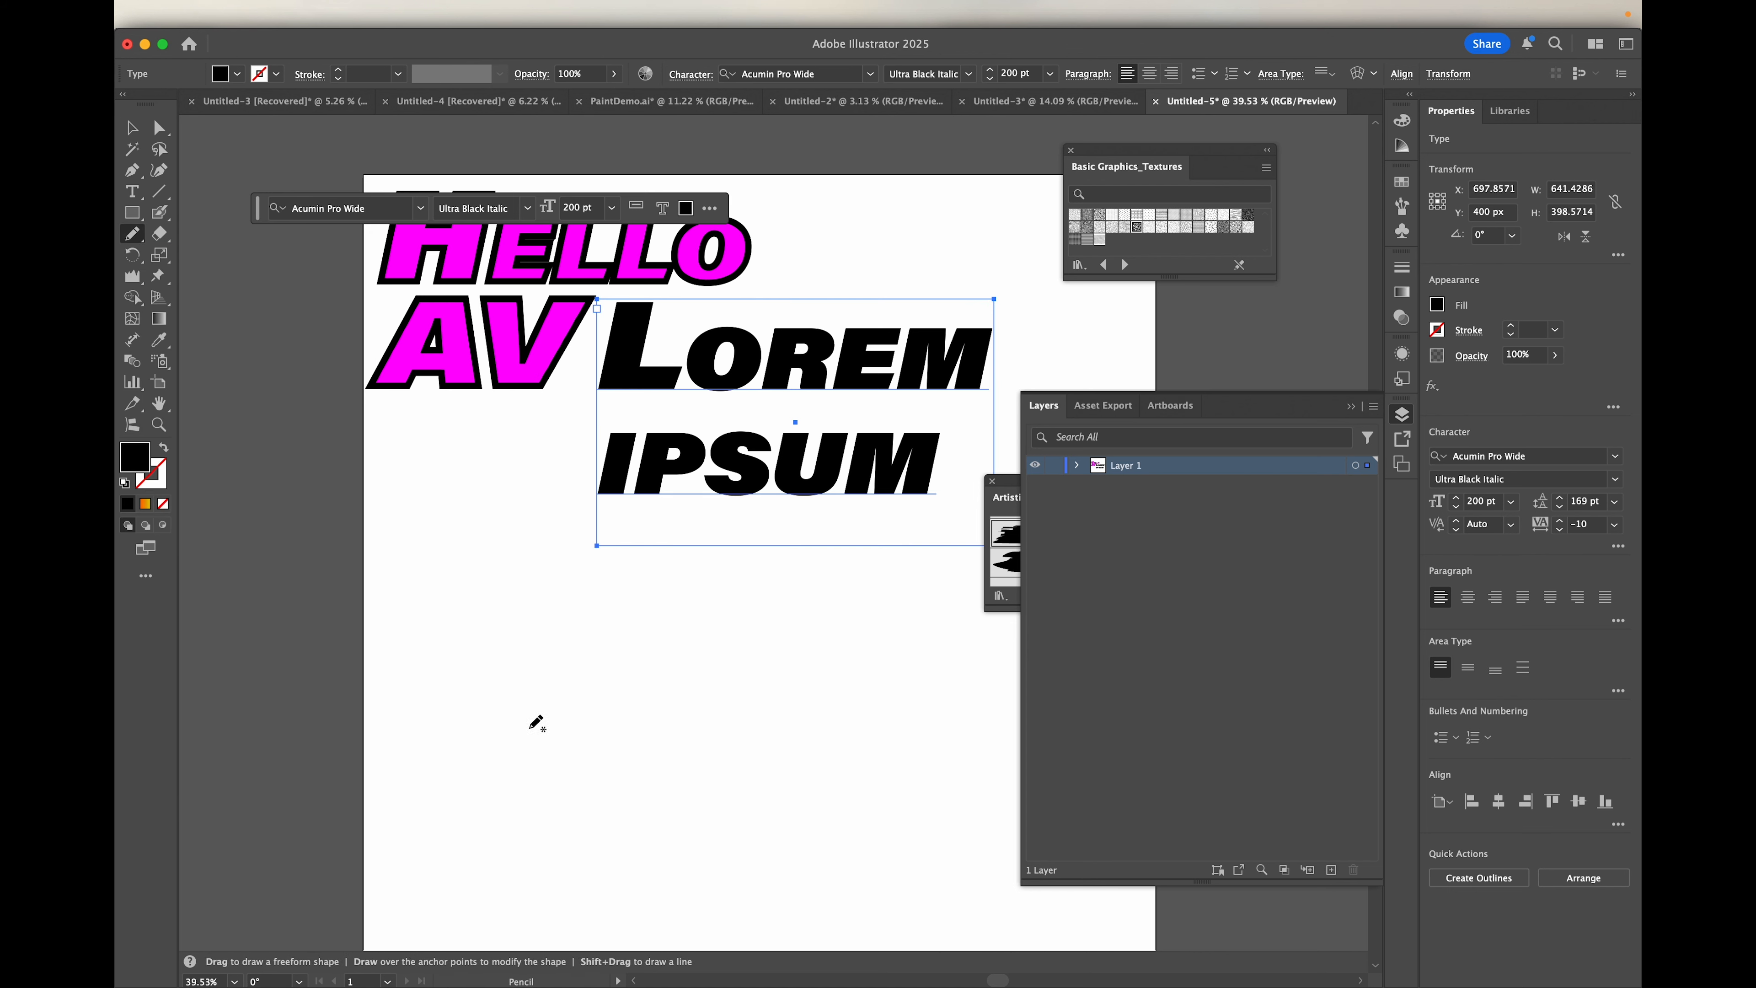
{"action": "mouse_move", "coordinate": [512, 816]}
{"action": "left_mouse_down"}
{"action": "mouse_move", "coordinate": [484, 727]}
{"action": "mouse_move", "coordinate": [519, 667]}
{"action": "mouse_move", "coordinate": [588, 646]}
{"action": "mouse_move", "coordinate": [845, 652]}
{"action": "mouse_move", "coordinate": [910, 739]}
{"action": "mouse_move", "coordinate": [879, 815]}
{"action": "mouse_move", "coordinate": [777, 850]}
{"action": "mouse_move", "coordinate": [639, 806]}
{"action": "mouse_move", "coordinate": [586, 876]}
{"action": "mouse_move", "coordinate": [516, 839]}
{"action": "mouse_move", "coordinate": [480, 849]}
{"action": "mouse_move", "coordinate": [493, 799]}
{"action": "left_mouse_up"}
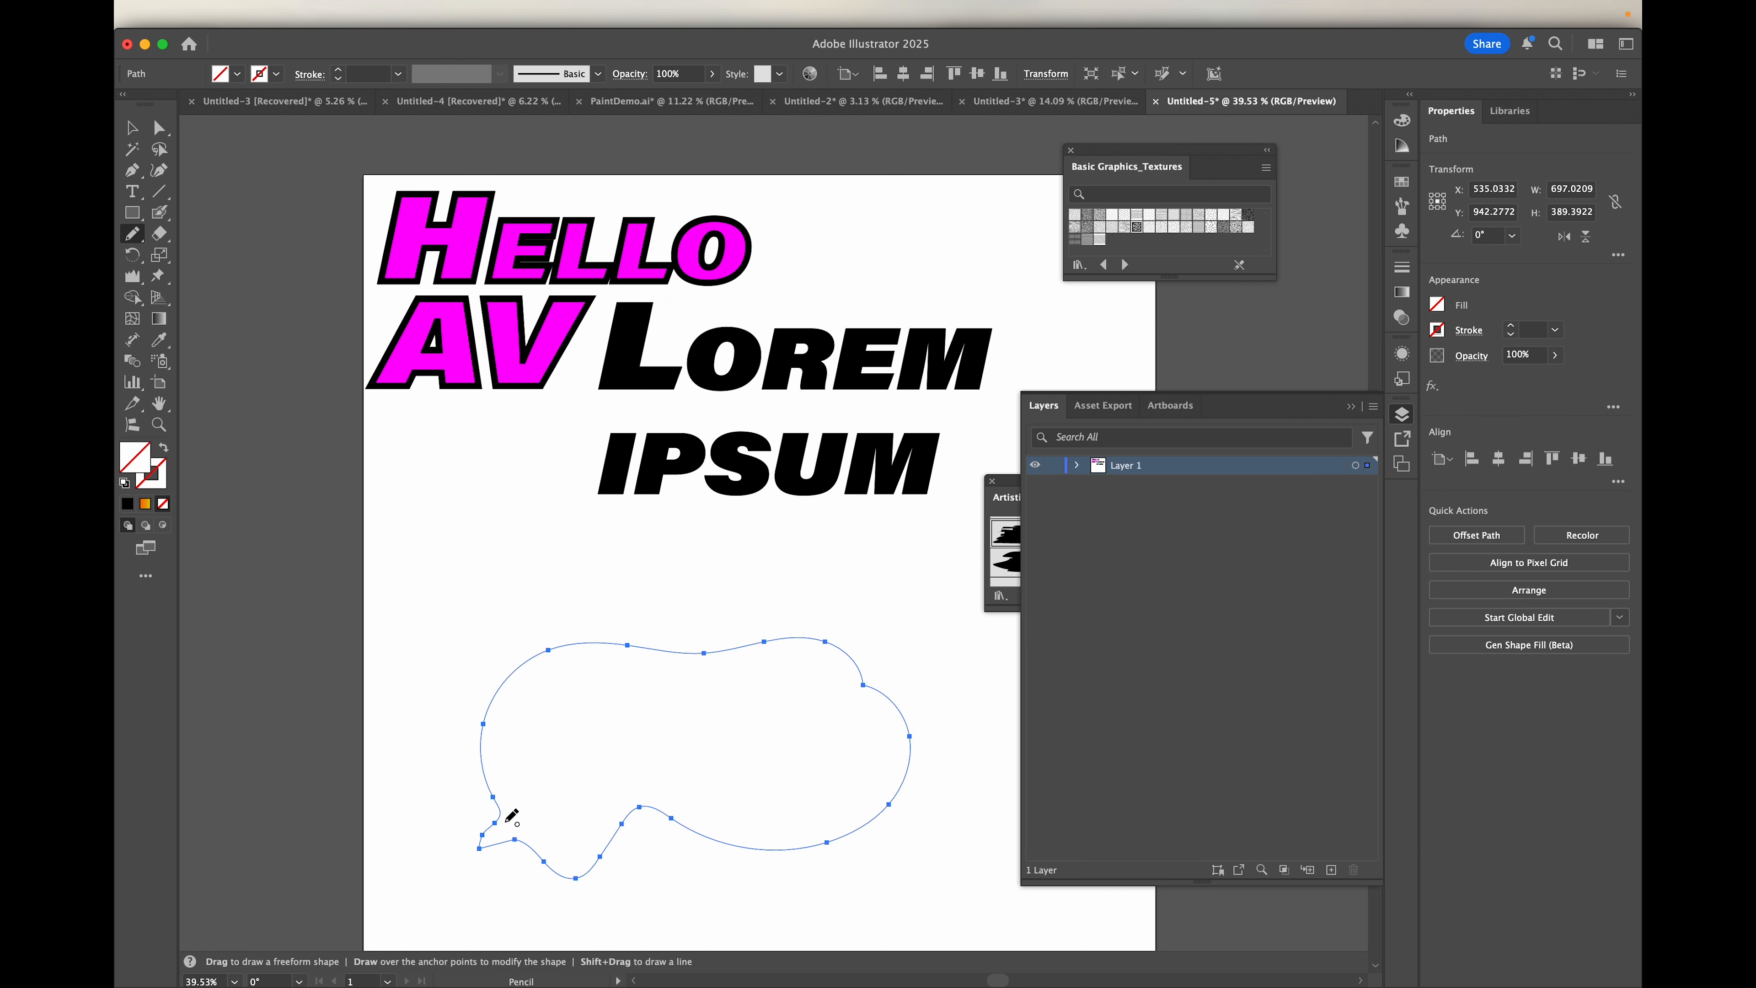
{"action": "left_click", "coordinate": [131, 235]}
{"action": "left_click", "coordinate": [201, 276]}
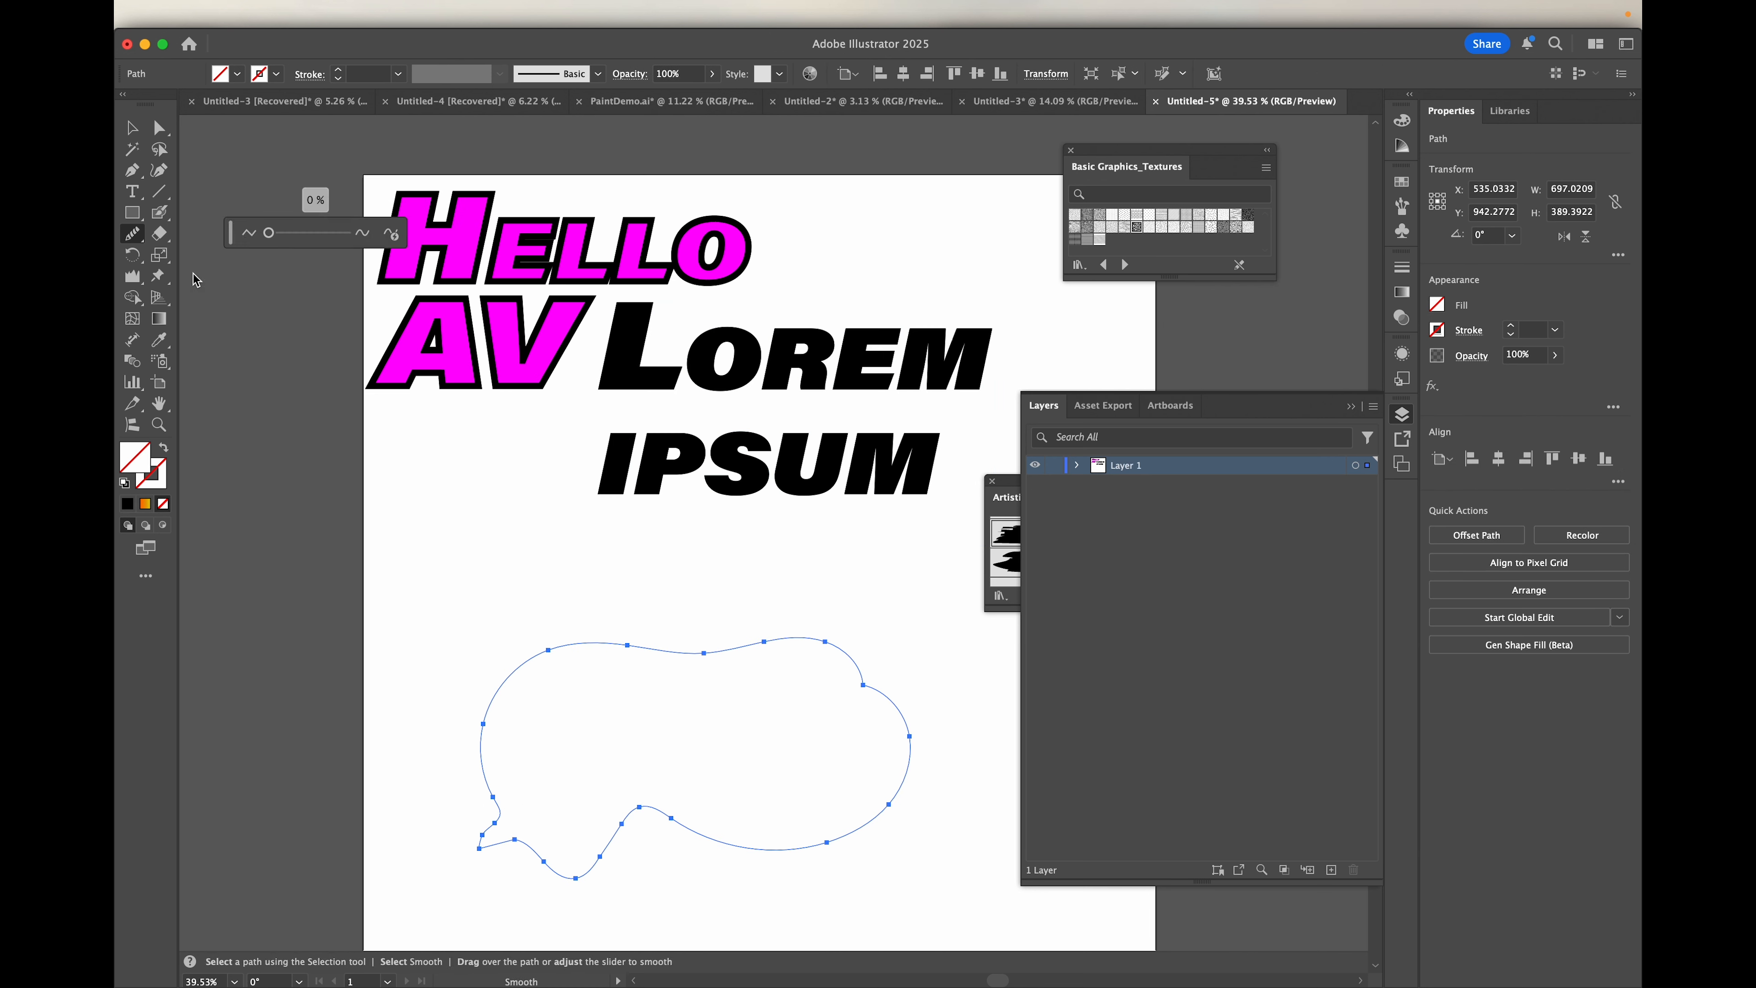
{"action": "left_click_drag", "start_coordinate": [269, 233], "coordinate": [322, 231]}
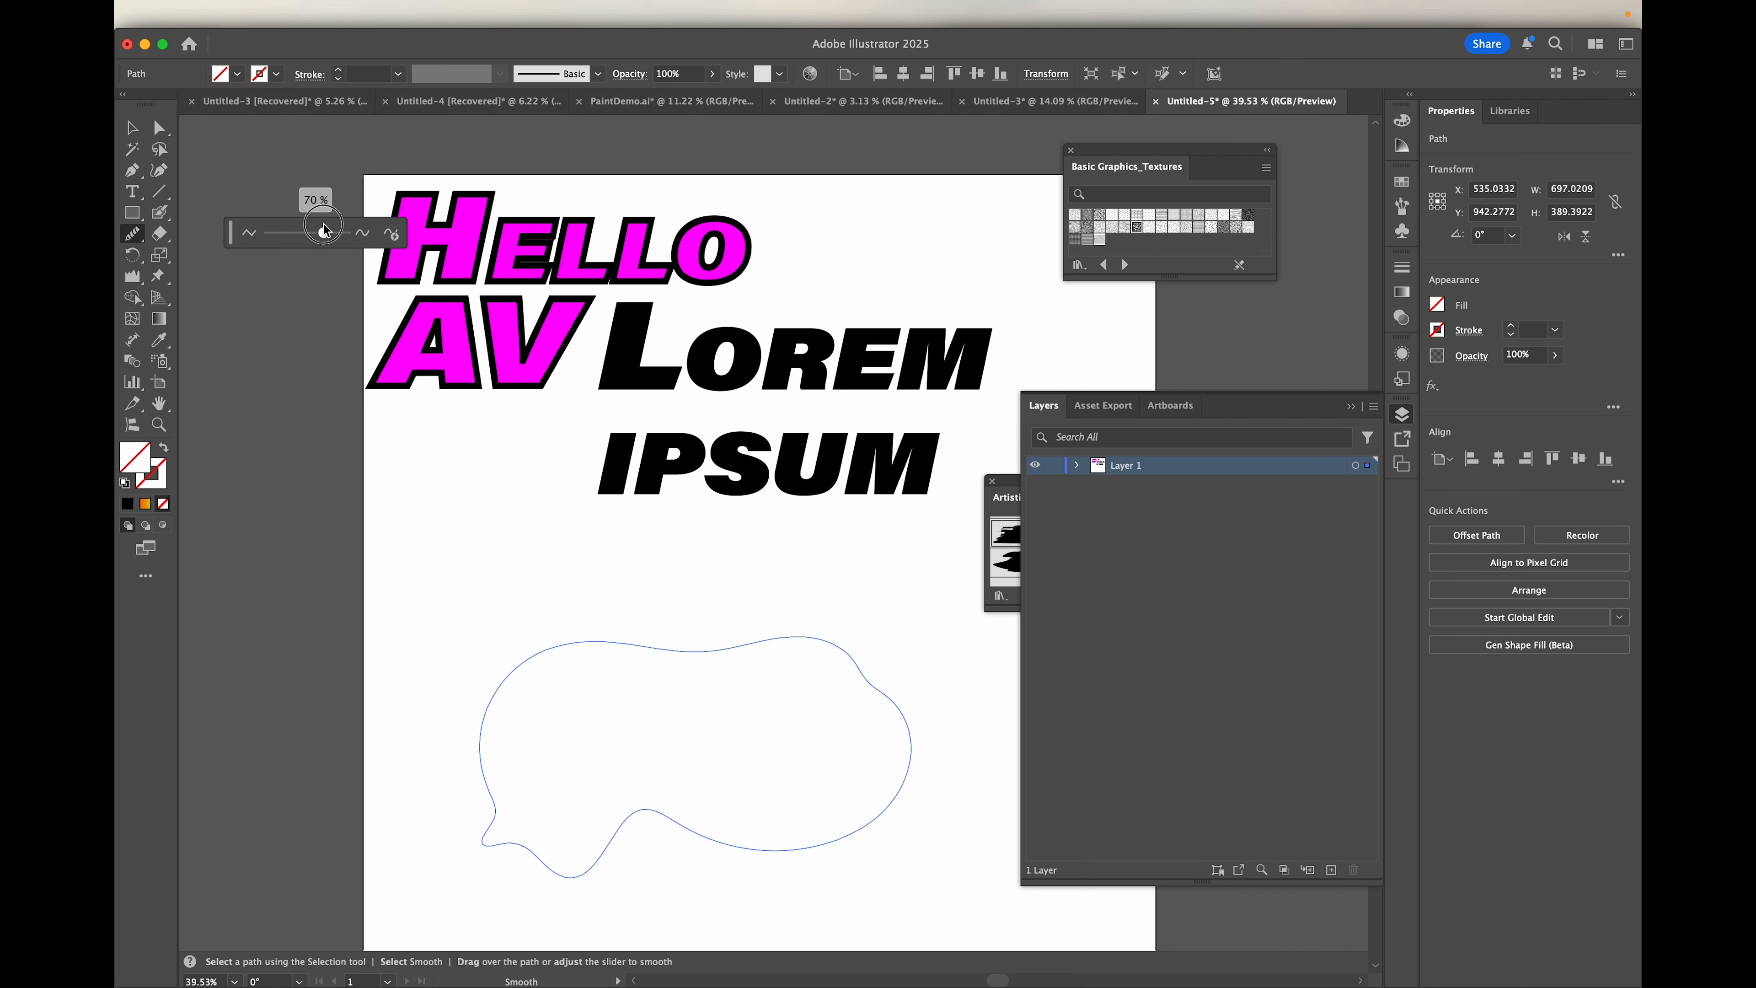
Step: Move the freeform shape up closer to the text and turn it into a text container with the Area Type tool
{"action": "left_click", "coordinate": [133, 127]}
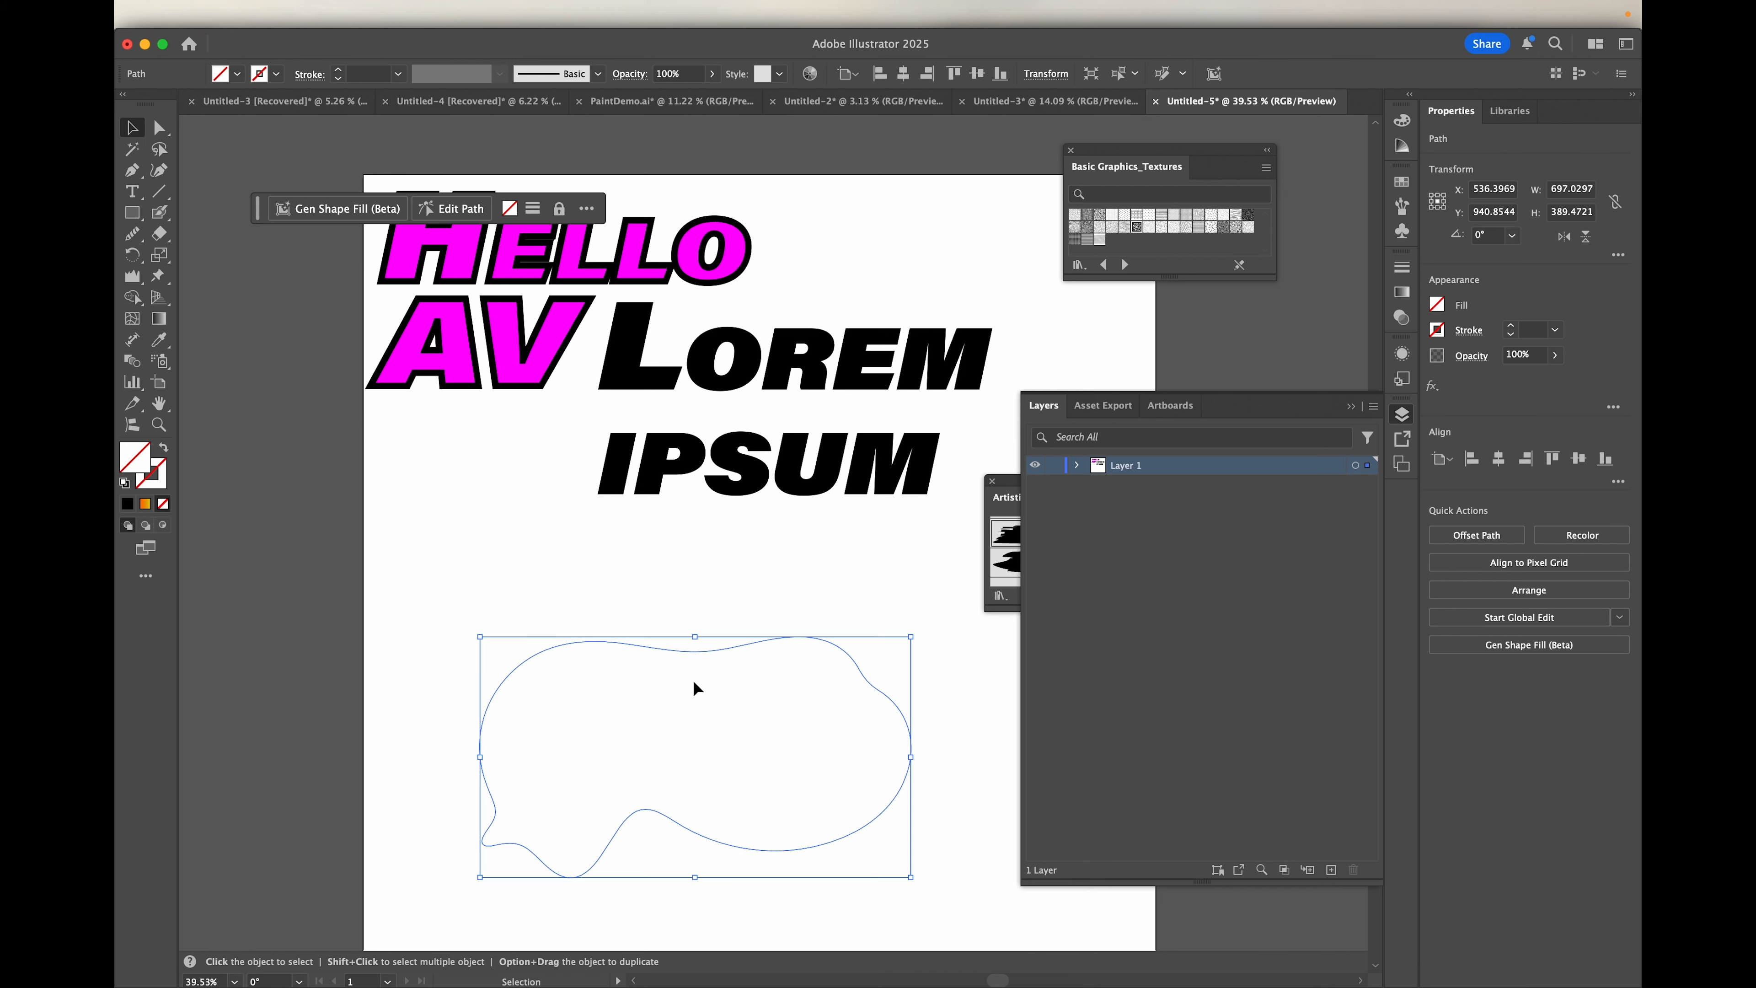
{"action": "left_click_drag", "start_coordinate": [686, 649], "coordinate": [655, 569]}
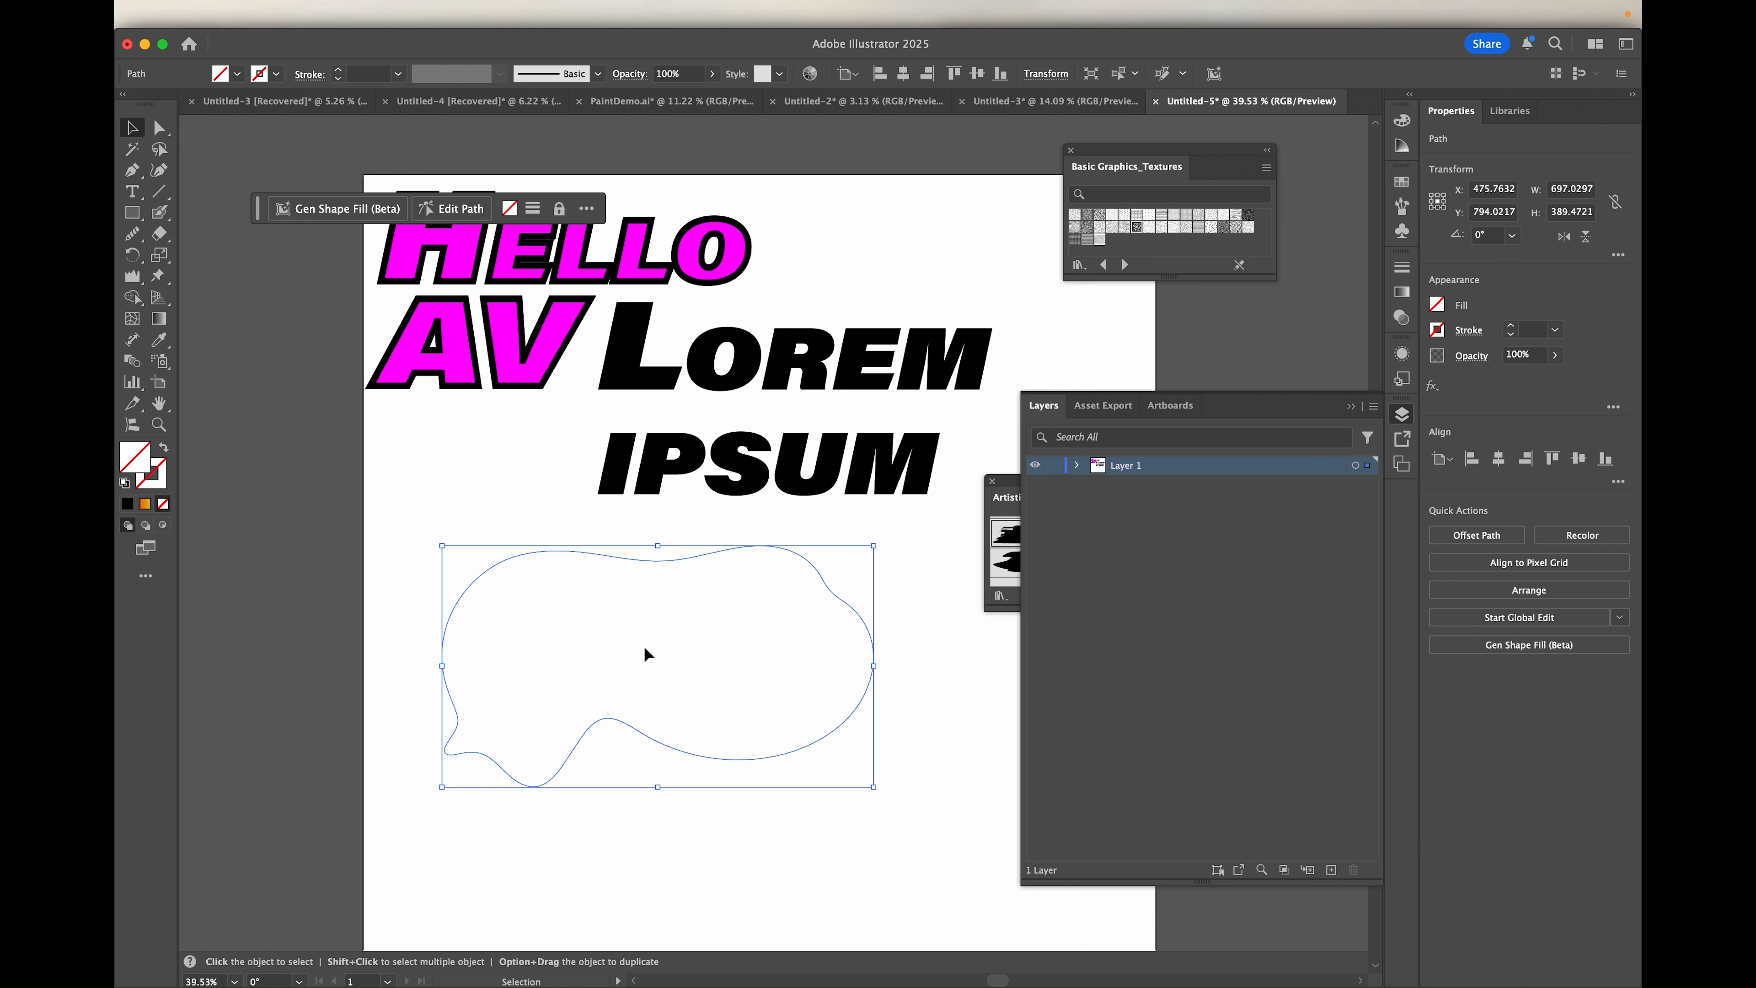
{"action": "left_click", "coordinate": [132, 193]}
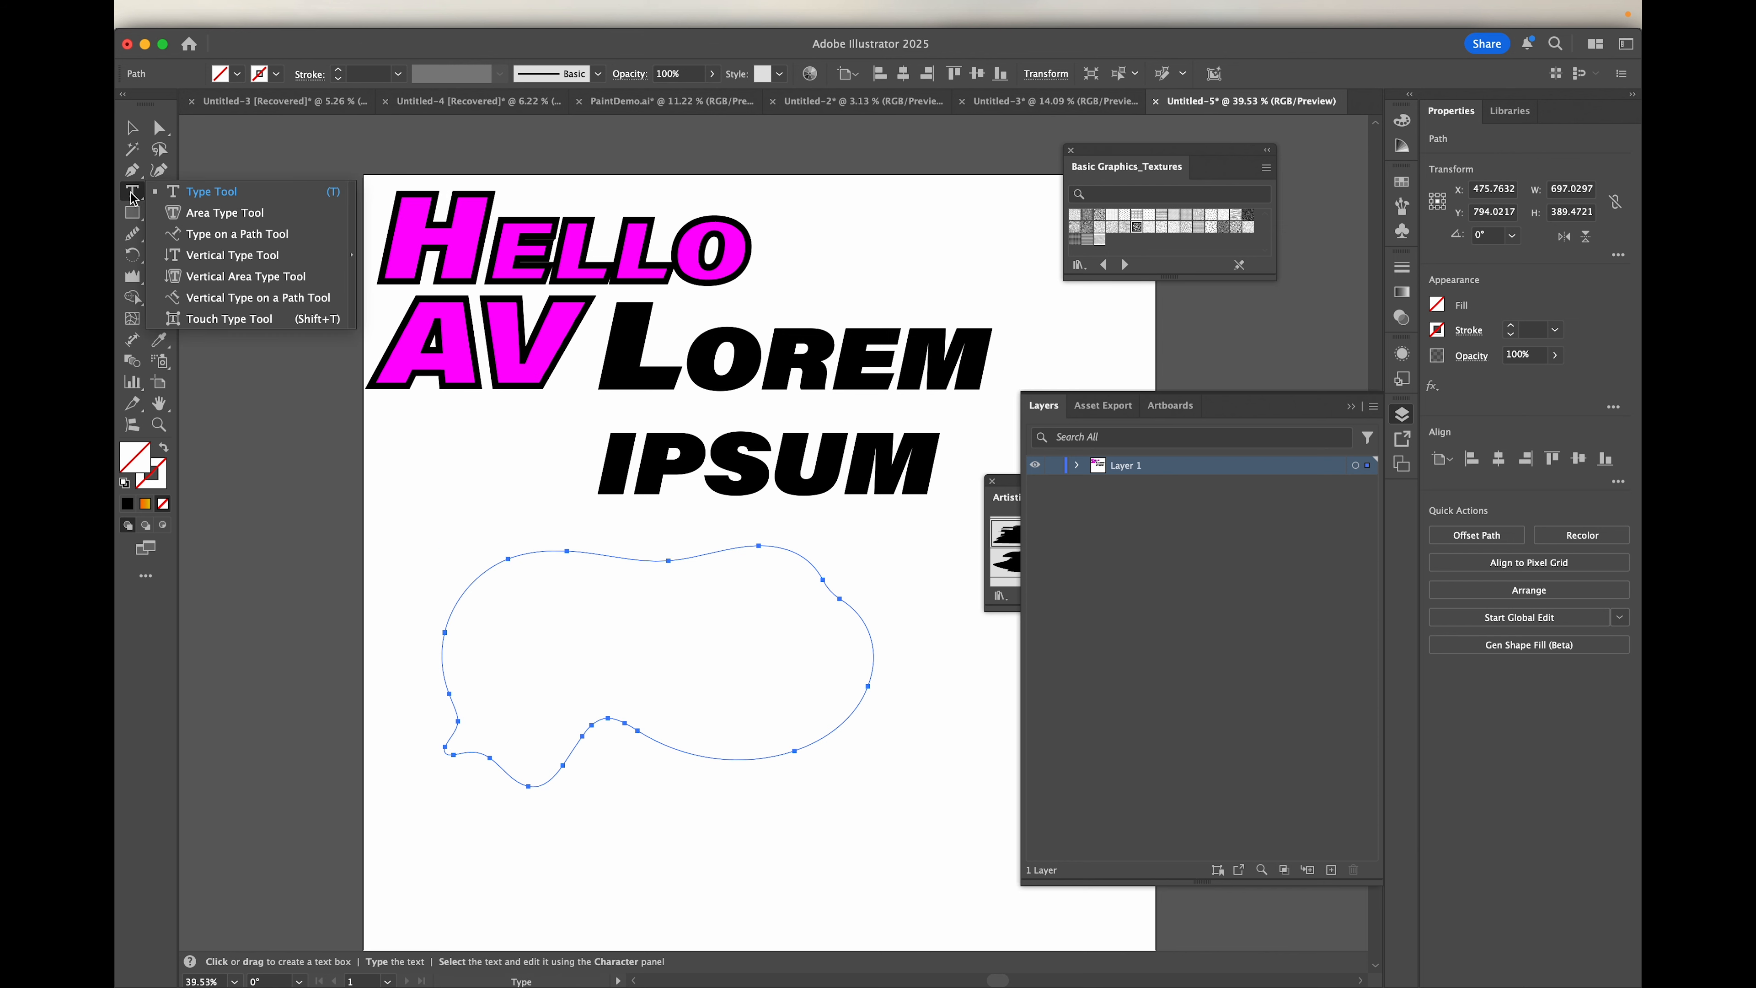
{"action": "left_click", "coordinate": [200, 216]}
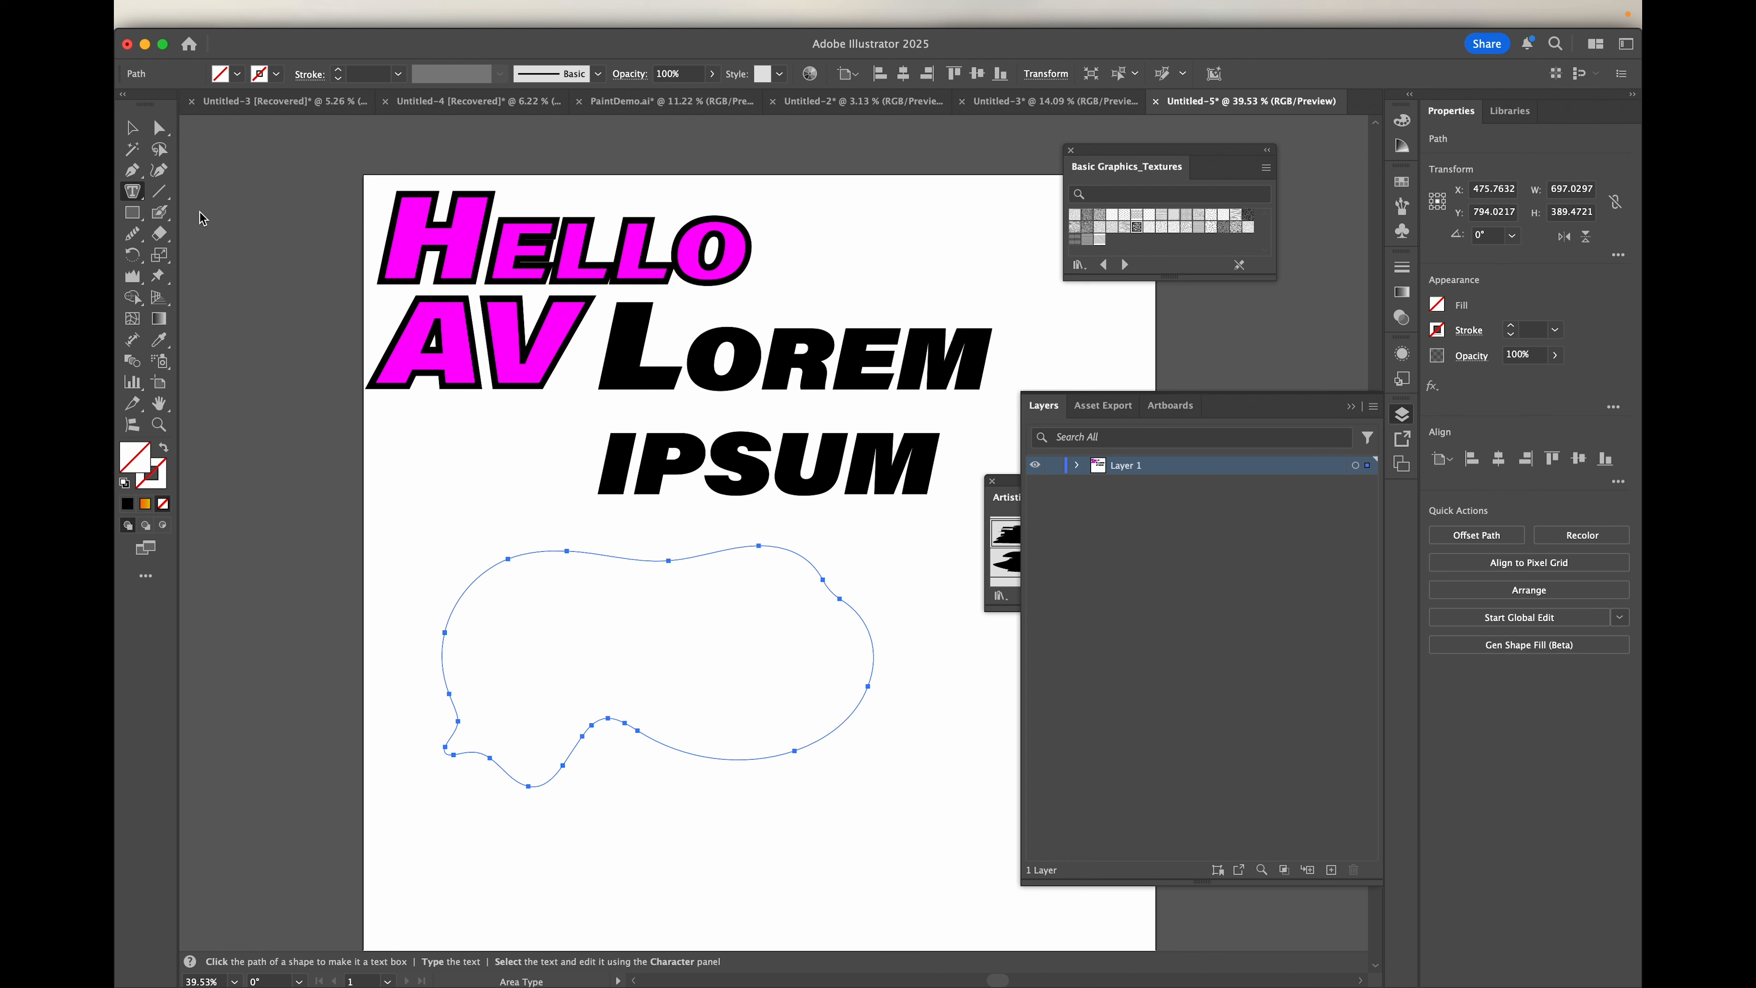
{"action": "left_click", "coordinate": [473, 604]}
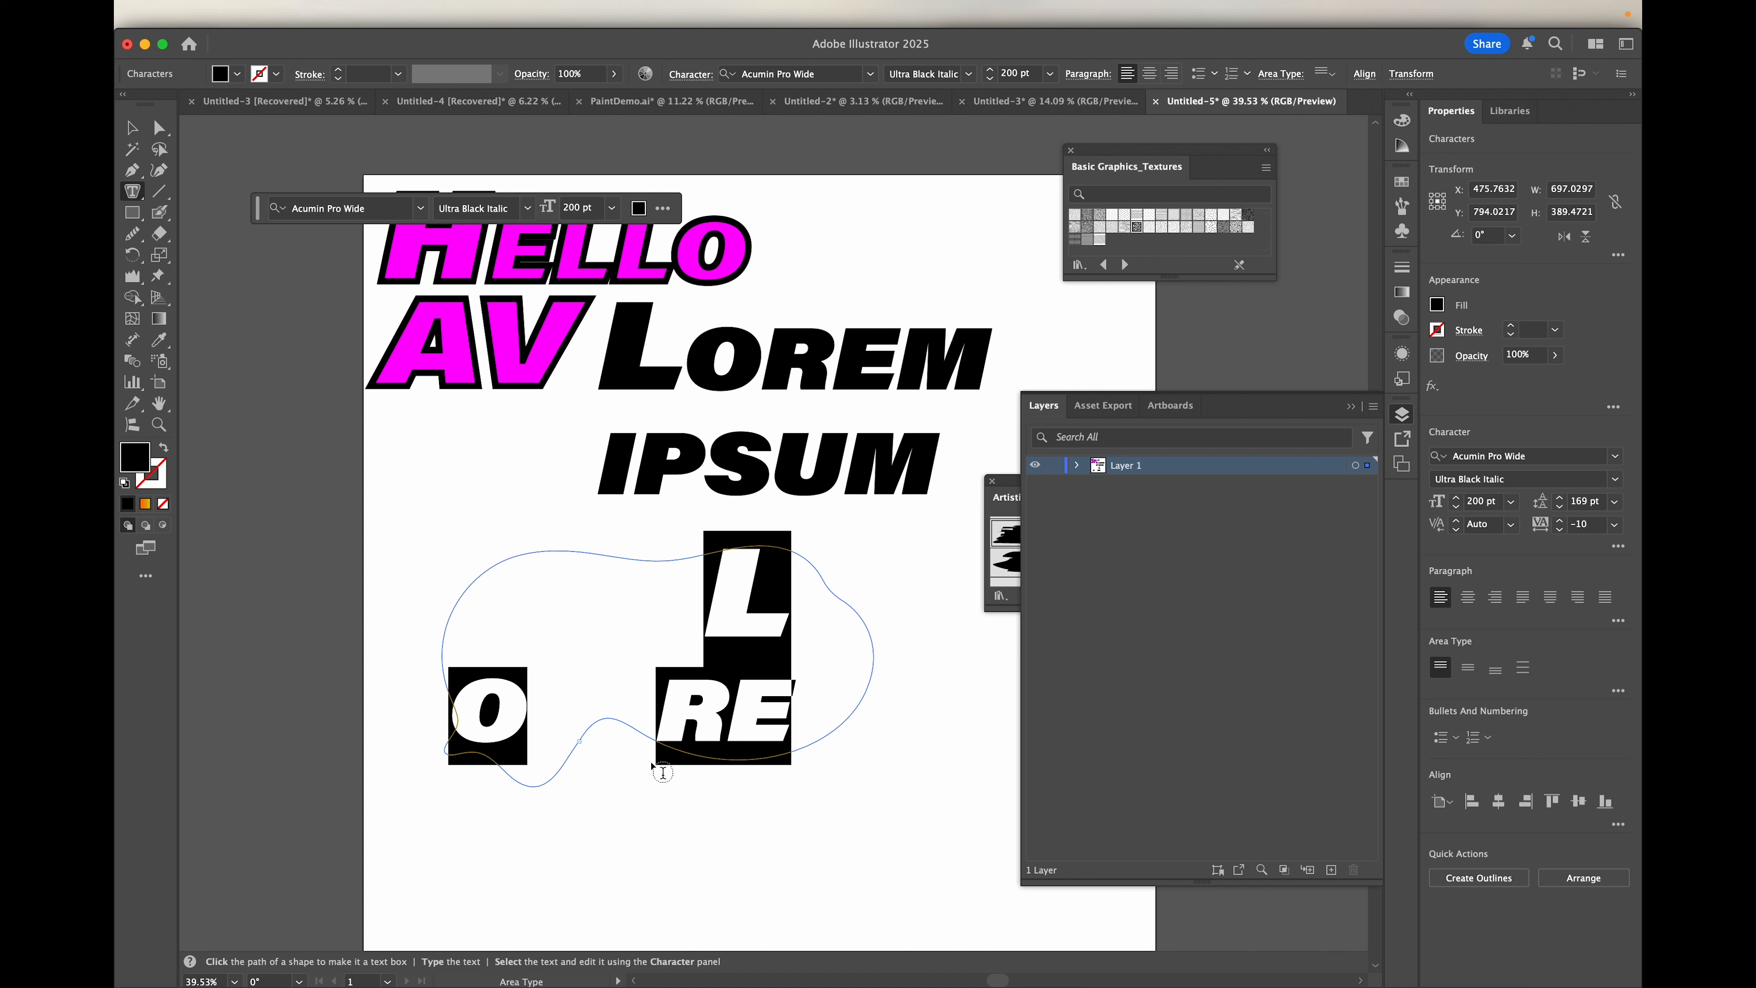
Step: Set the text inside the freeform shape to 24 pt and replace the placeholder with random filler letters
{"action": "left_click", "coordinate": [612, 207]}
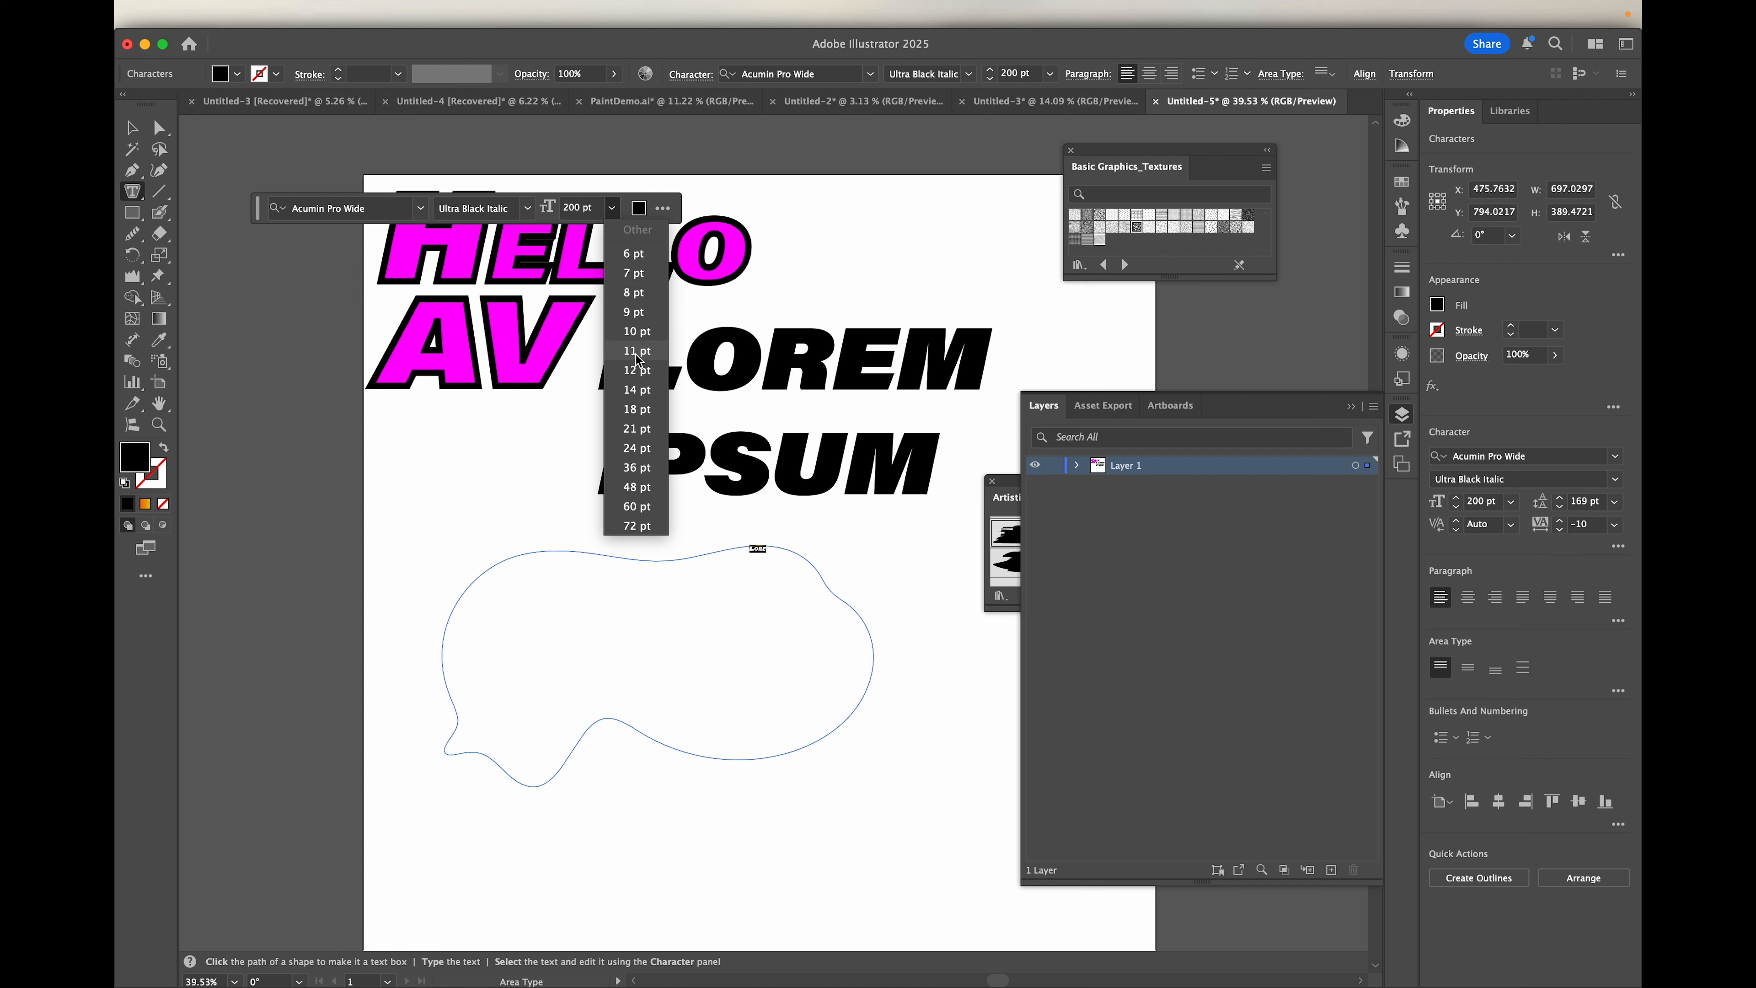
{"action": "left_click", "coordinate": [637, 448]}
{"action": "type", "text": "DFGHSDKFLGJHSDLFKGHD"}
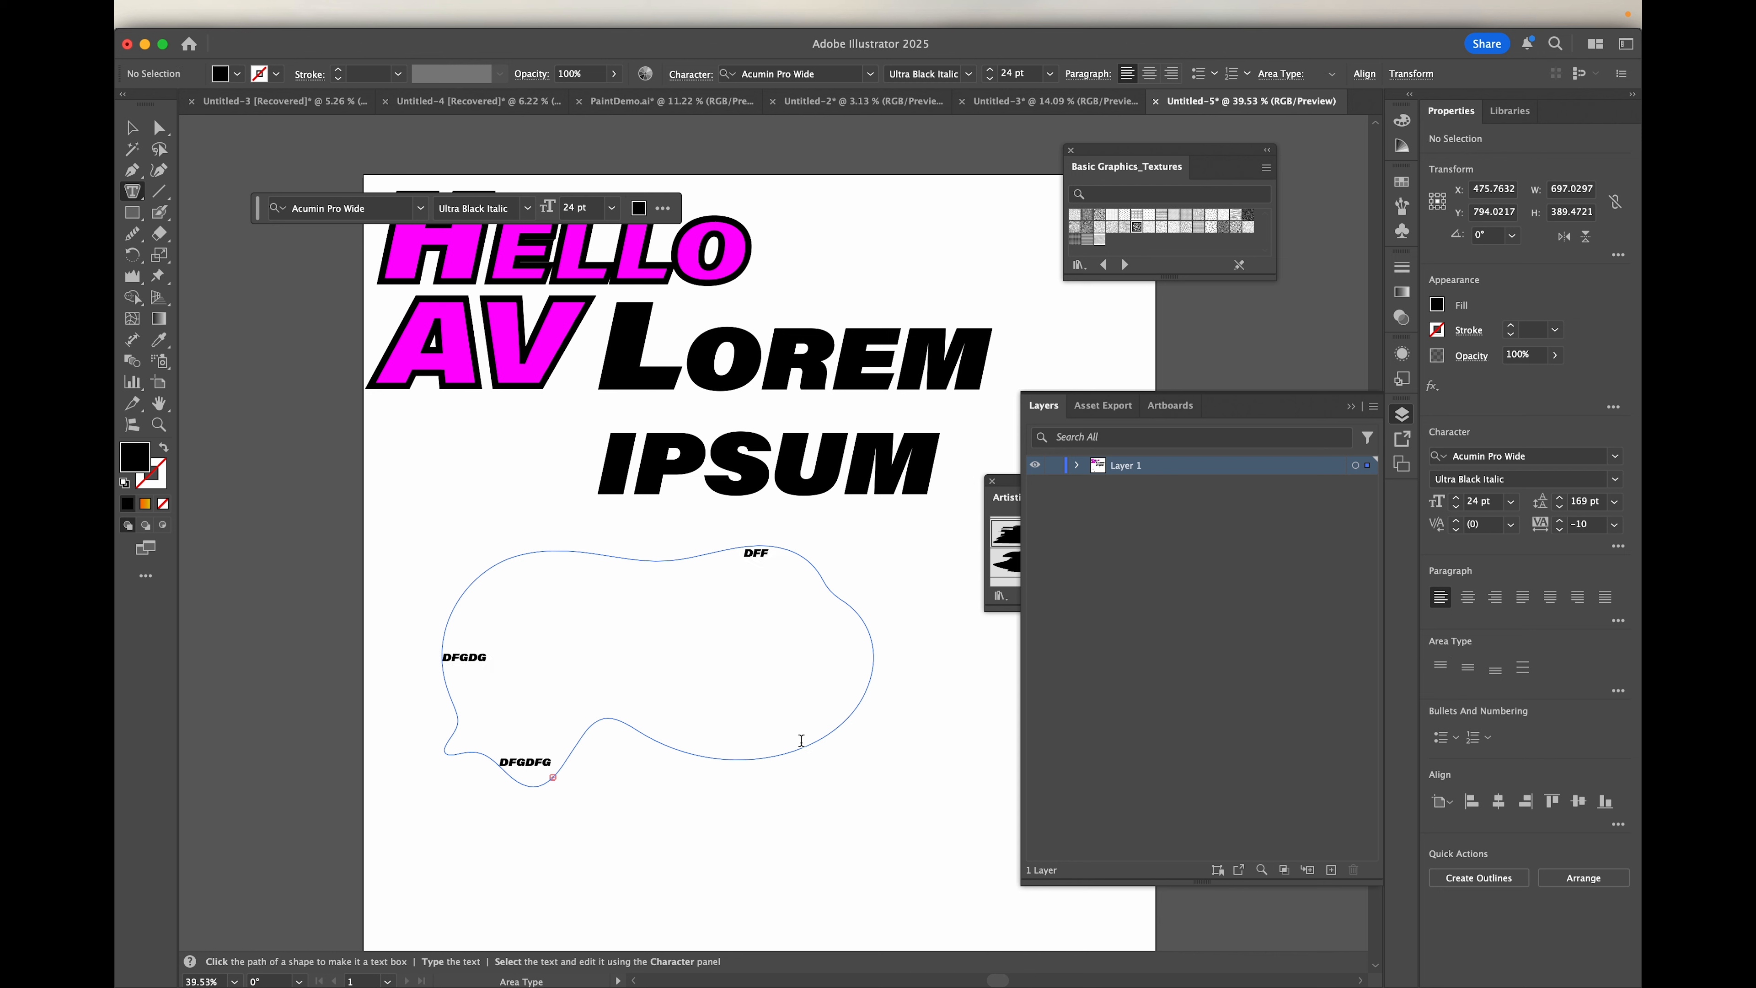
{"action": "left_click", "coordinate": [131, 127]}
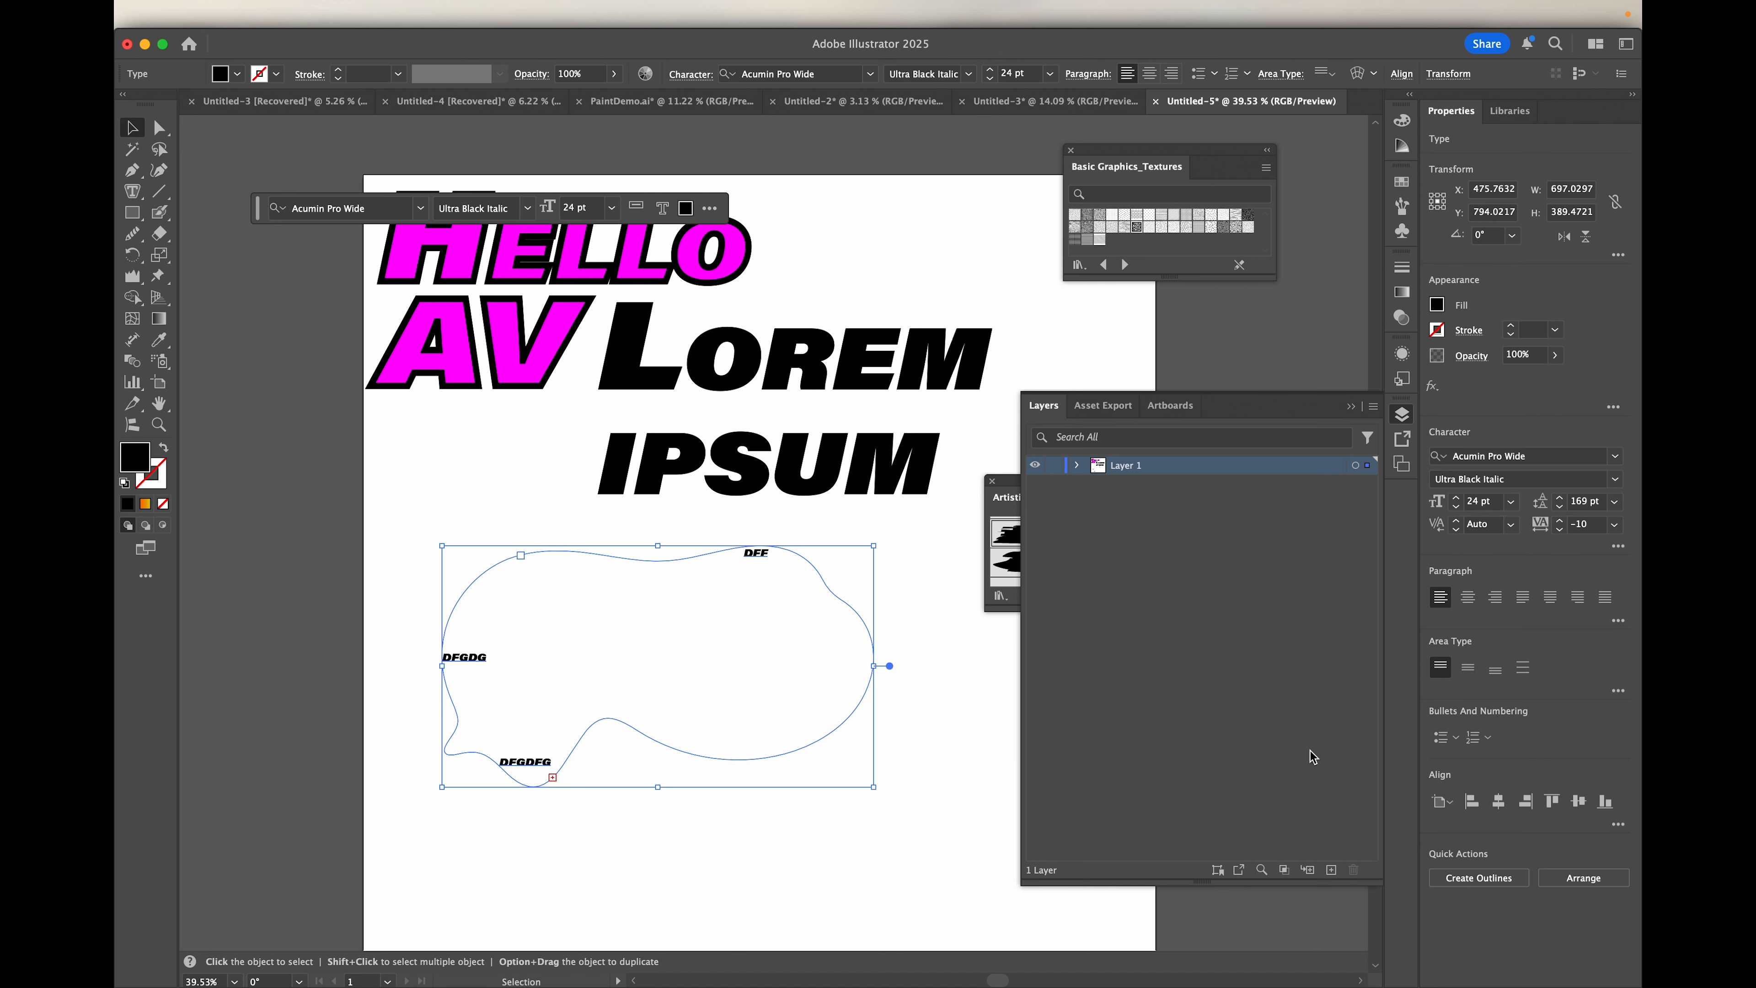
Step: Set the leading of the text inside the freeform shape to Auto and deselect it
{"action": "left_click", "coordinate": [1614, 505]}
{"action": "left_click", "coordinate": [1611, 543]}
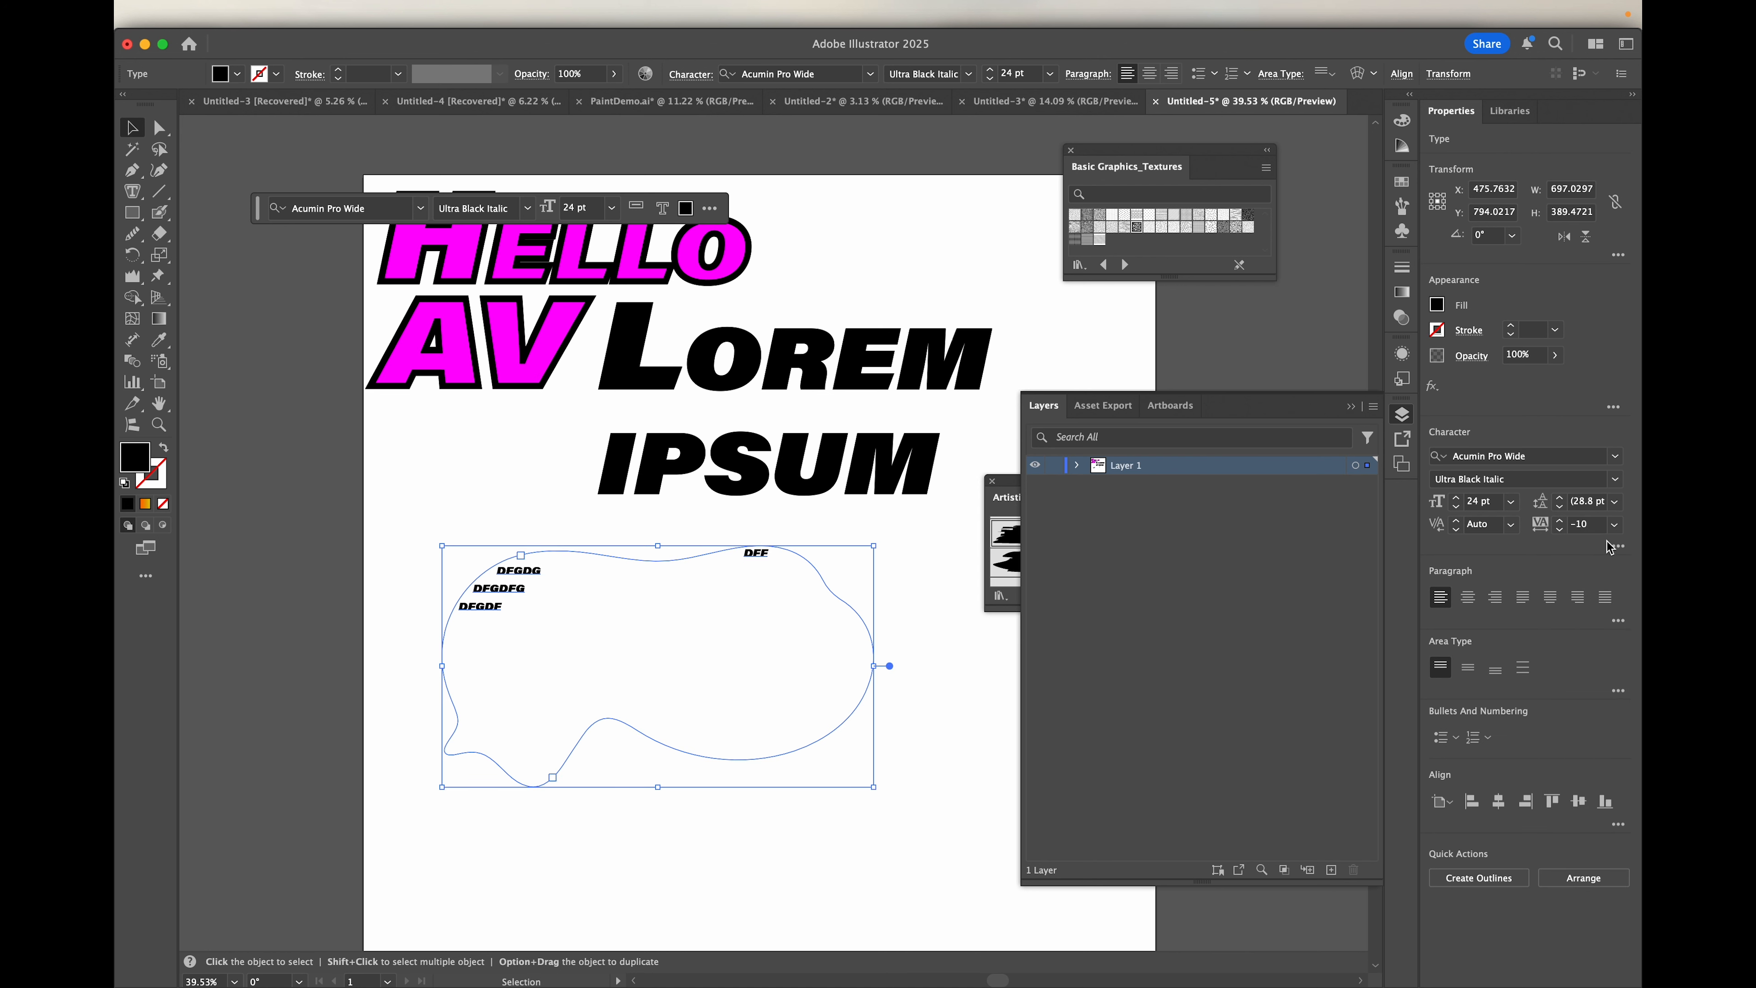
{"action": "left_click", "coordinate": [556, 582]}
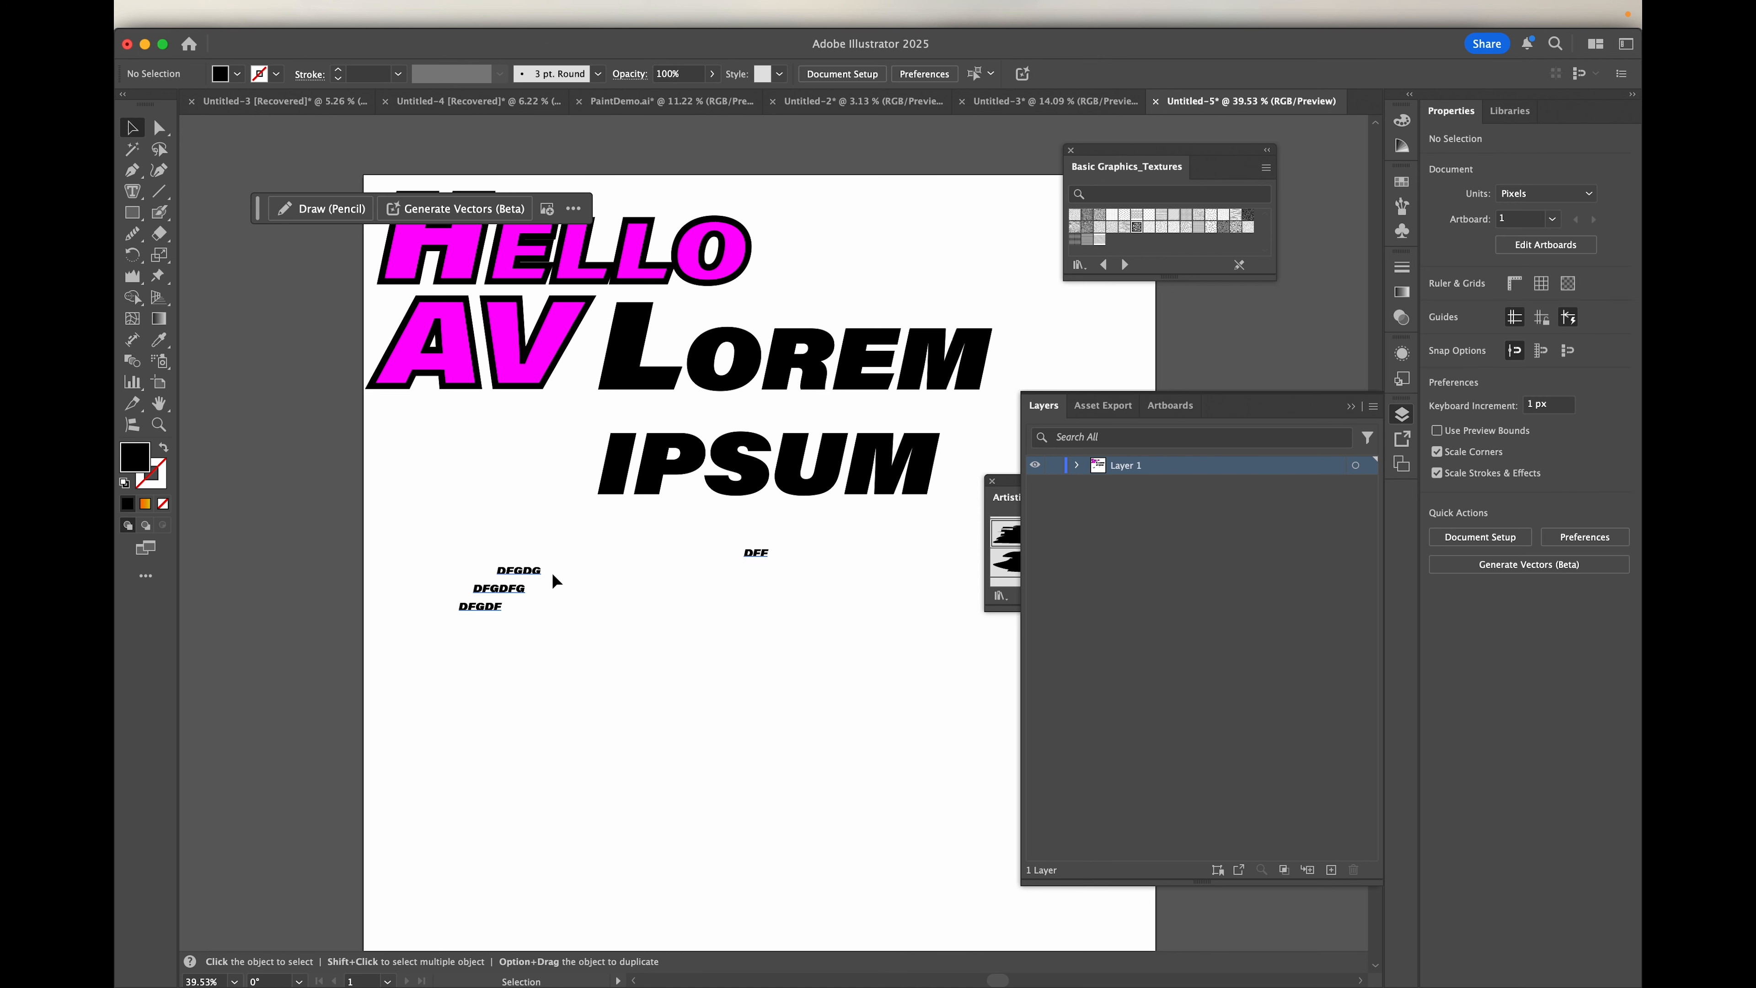
Step: Extend the second line of the freeform shape's text with more random filler letters and a line break
{"action": "double_click", "coordinate": [540, 574]}
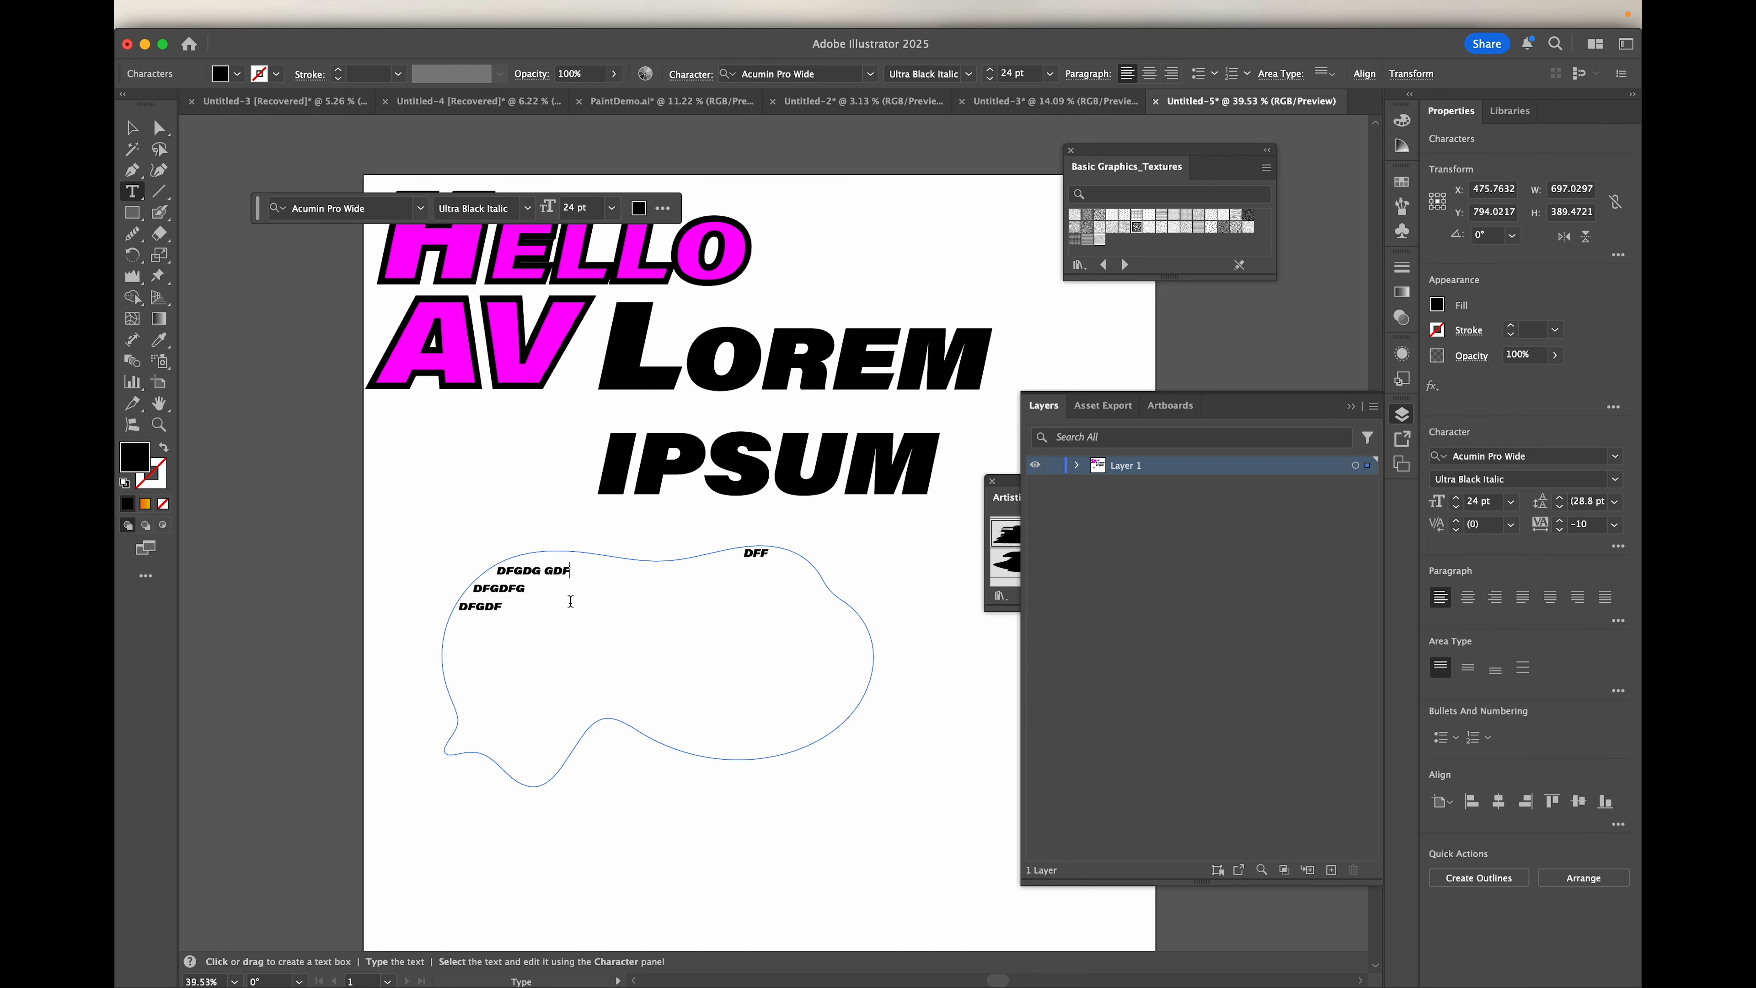
{"action": "type", "text": "GDFGD DFGDFG DFGHK  DFGDFG"}
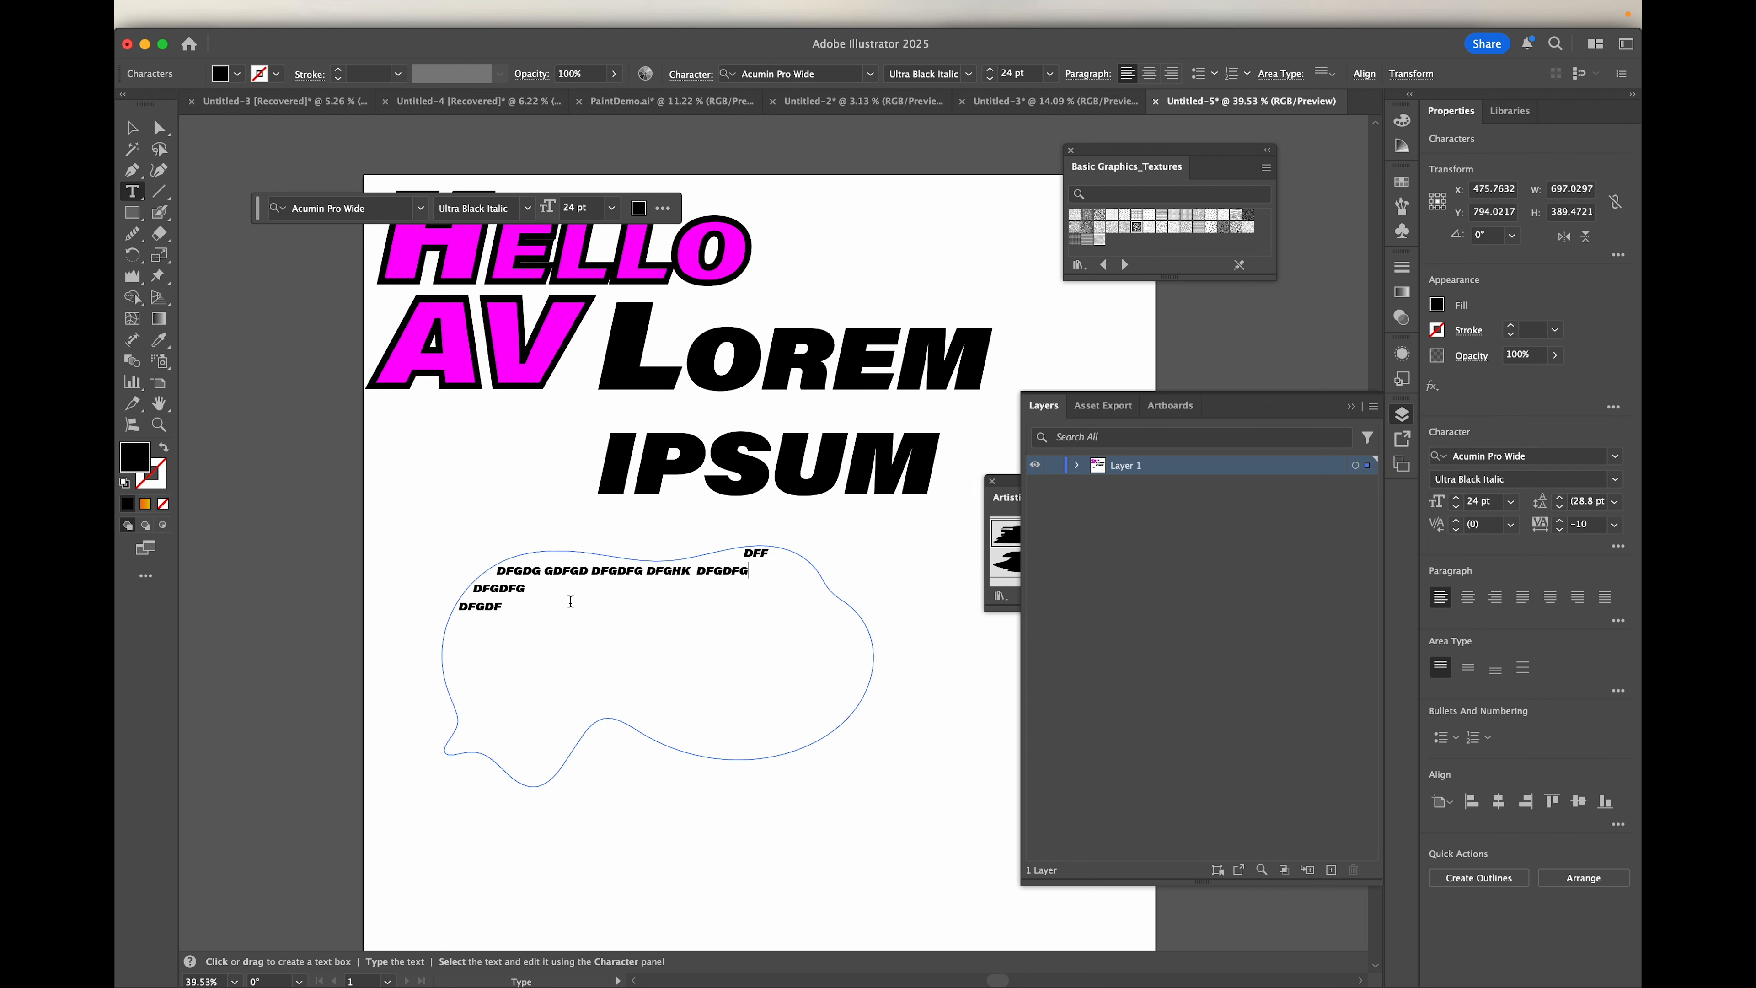
{"action": "type", "text": "DFG DFGLSDF SDGS S FLSKJLSDGFSDGSGSH FDSHGDHDLKS"}
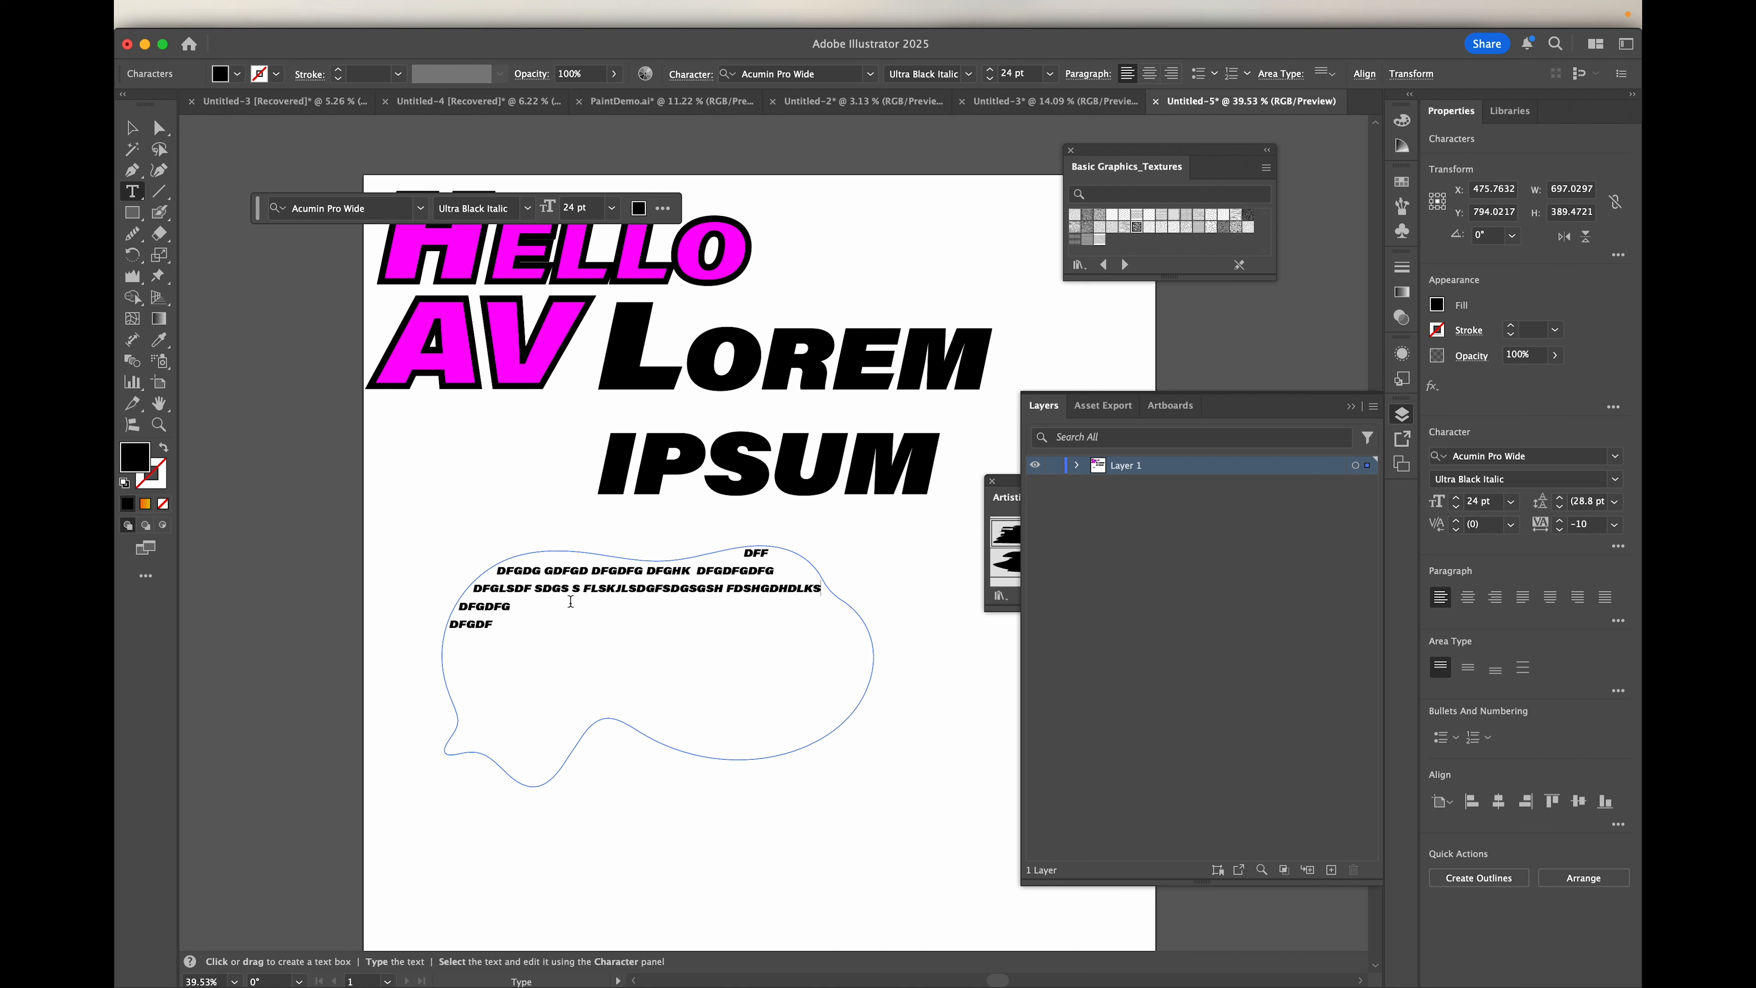
{"action": "key", "text": "Return"}
{"action": "type", "text": "DFGDF"}
Step: Duplicate the block of filler lines inside the freeform shape and add short filler lines down to its narrow lower end
{"action": "left_click_drag", "start_coordinate": [490, 646], "coordinate": [474, 558]}
{"action": "key", "text": "super+c"}
{"action": "left_click", "coordinate": [501, 618]}
{"action": "key", "text": "super+v"}
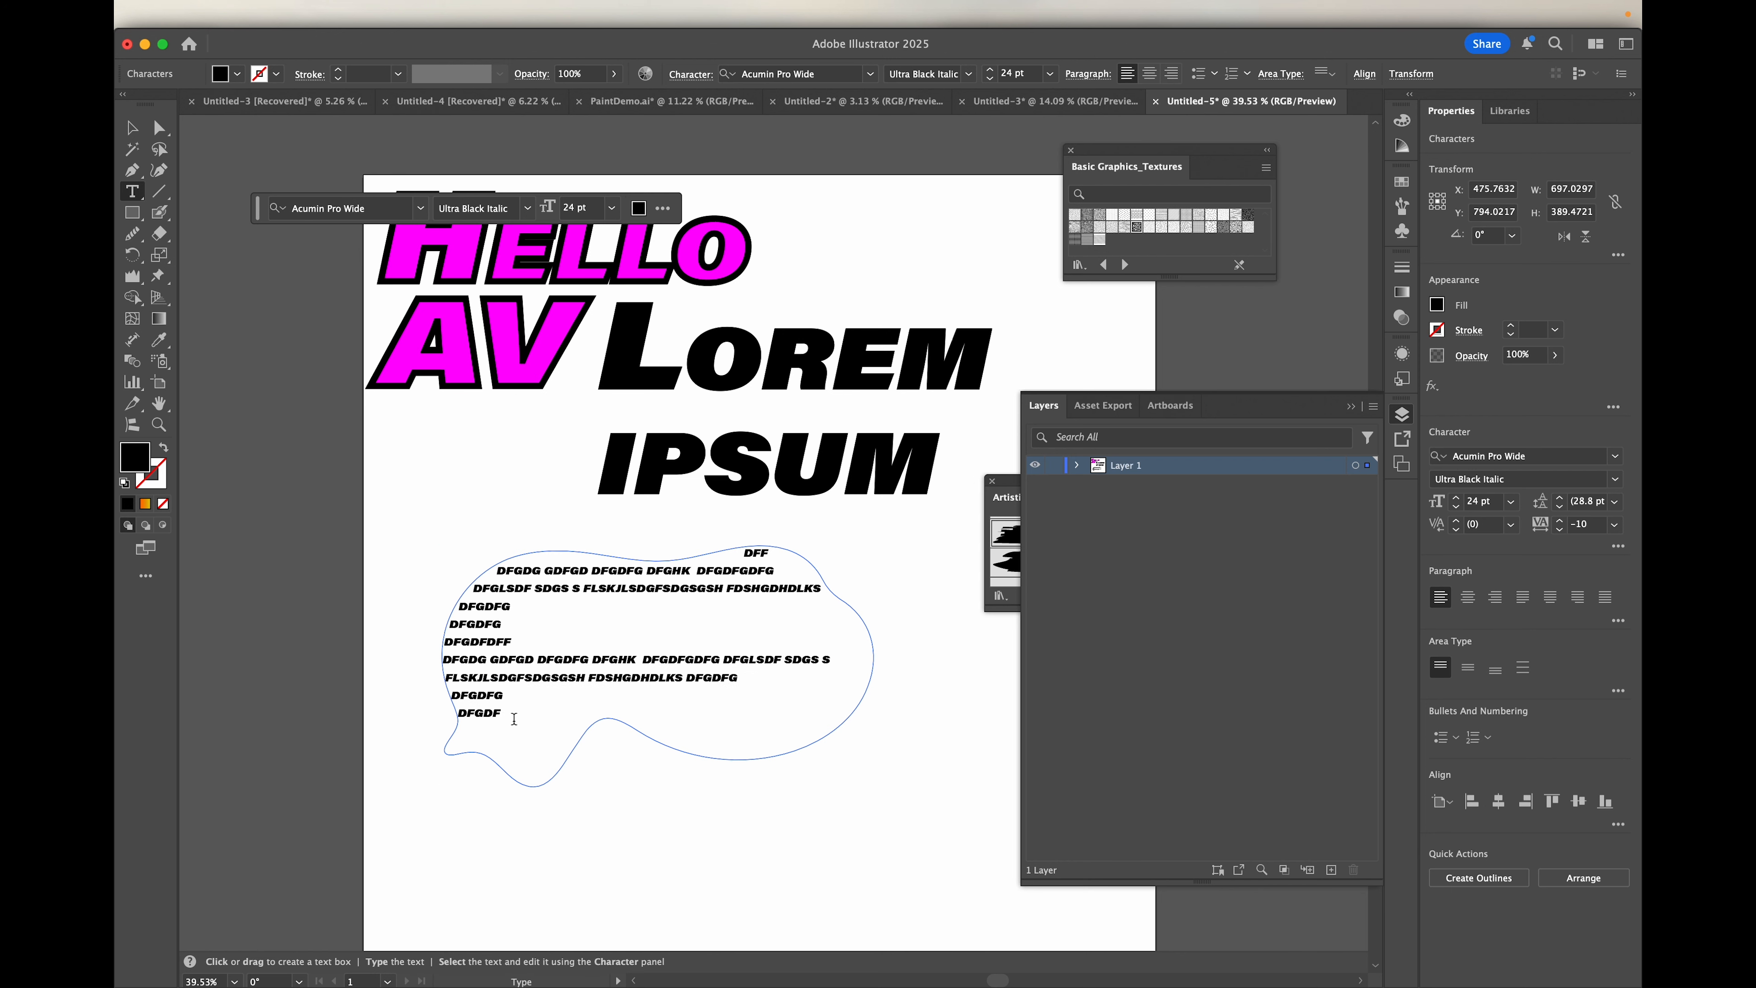
{"action": "type", "text": "SDF"}
{"action": "key", "text": "BackSpace"}
{"action": "type", "text": "DSF"}
Step: Try an extra F at the start of the last filler line to test the wrapping, and delete it again
{"action": "scroll", "coordinate": [463, 744], "scroll_direction": "up", "scroll_amount": 5}
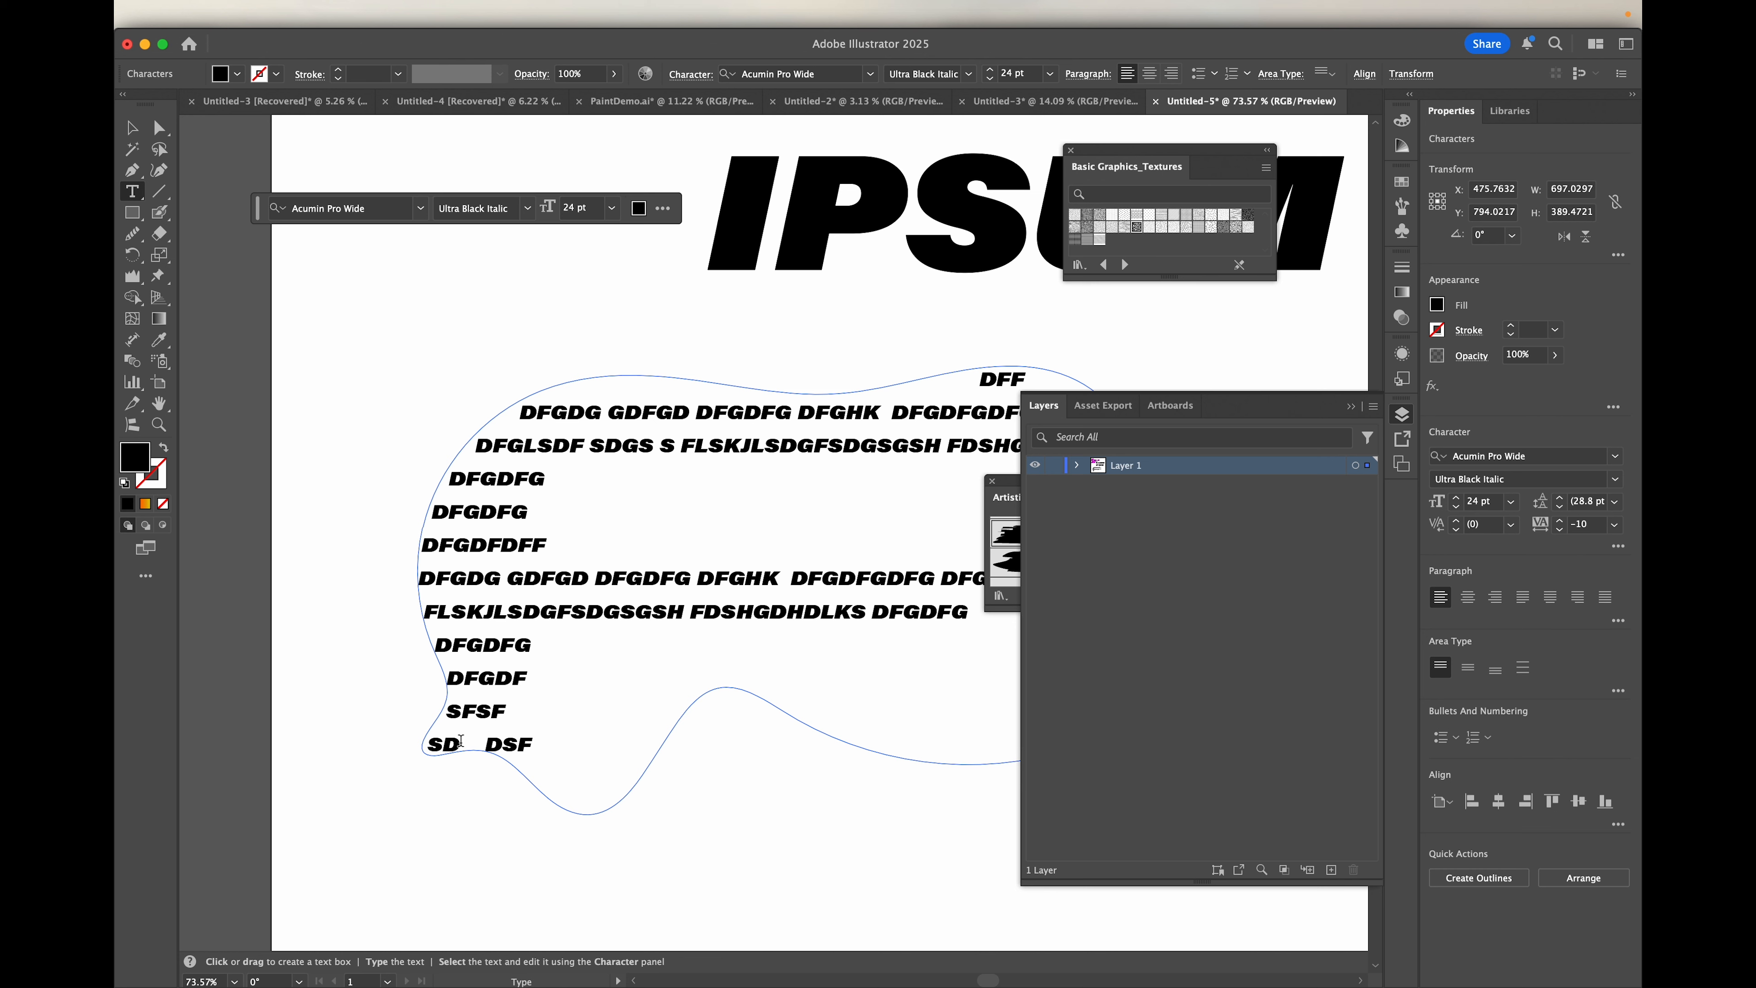
{"action": "left_click", "coordinate": [427, 744]}
{"action": "type", "text": "F"}
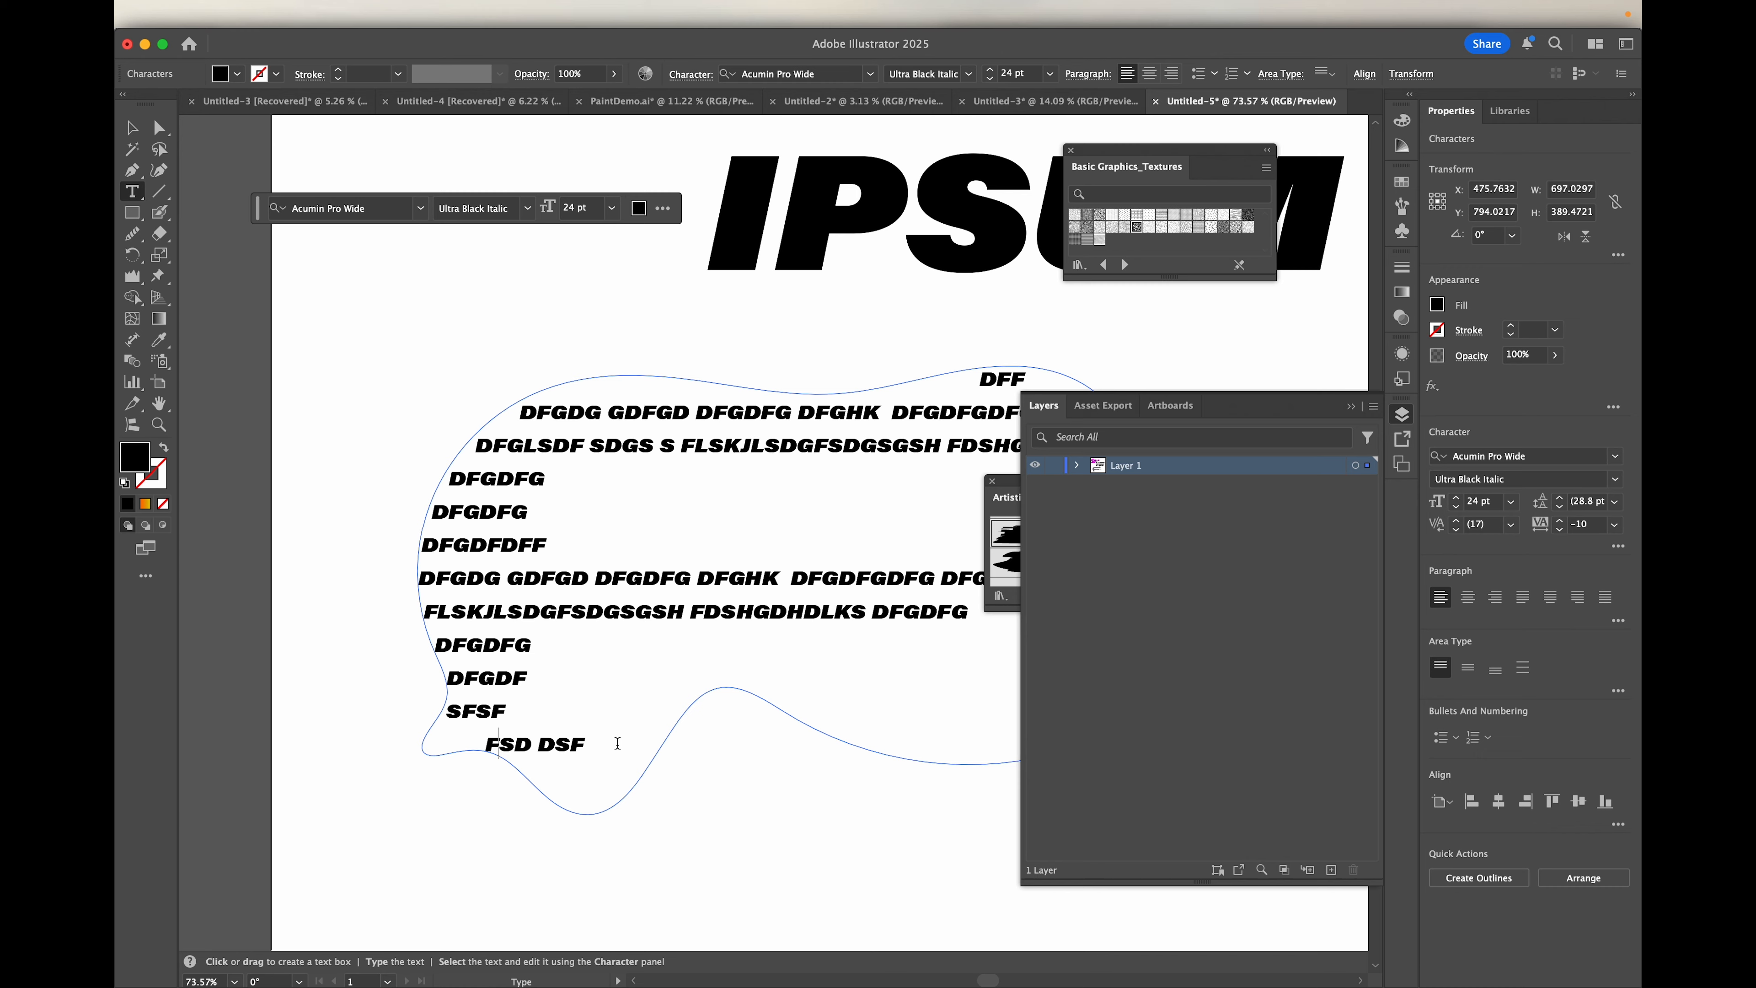
{"action": "key", "text": "BackSpace"}
{"action": "scroll", "coordinate": [654, 672], "scroll_direction": "down", "scroll_amount": 4}
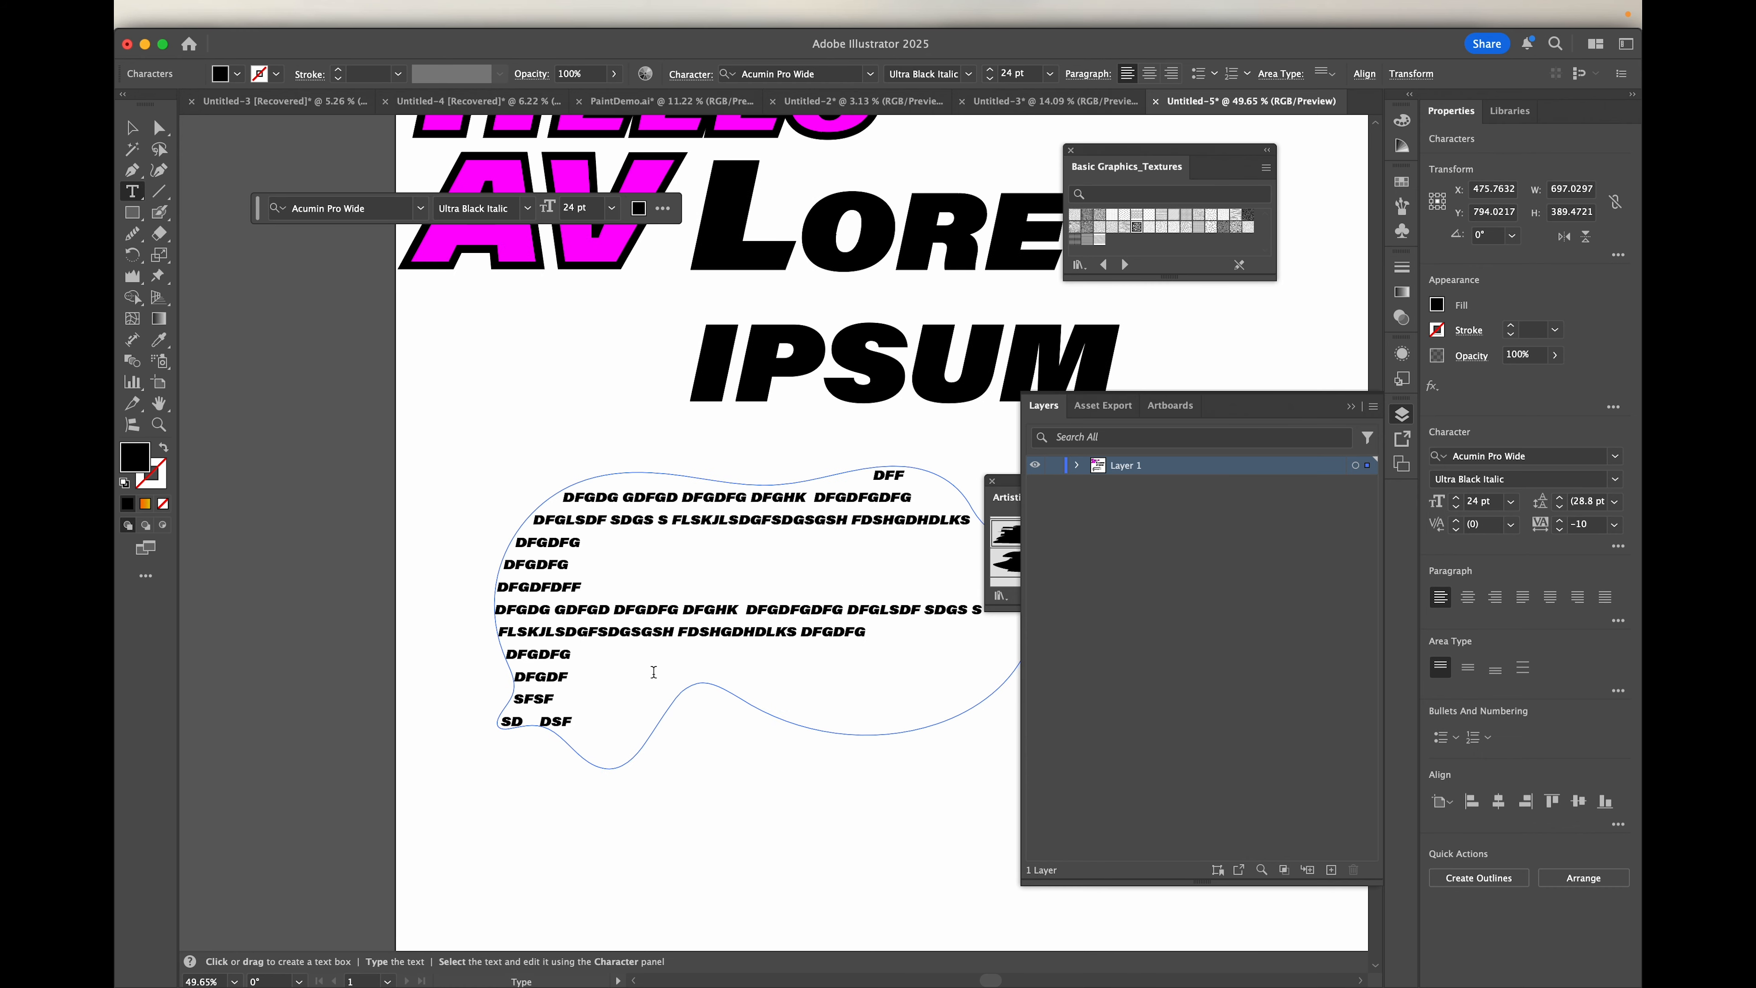
Step: Toggle the Hyphenate option for the shape's text and append "SFDSF- HSDF" to the end of the last line
{"action": "scroll", "coordinate": [655, 673], "scroll_direction": "up", "scroll_amount": 3}
{"action": "scroll", "coordinate": [655, 672], "scroll_direction": "right", "scroll_amount": 4}
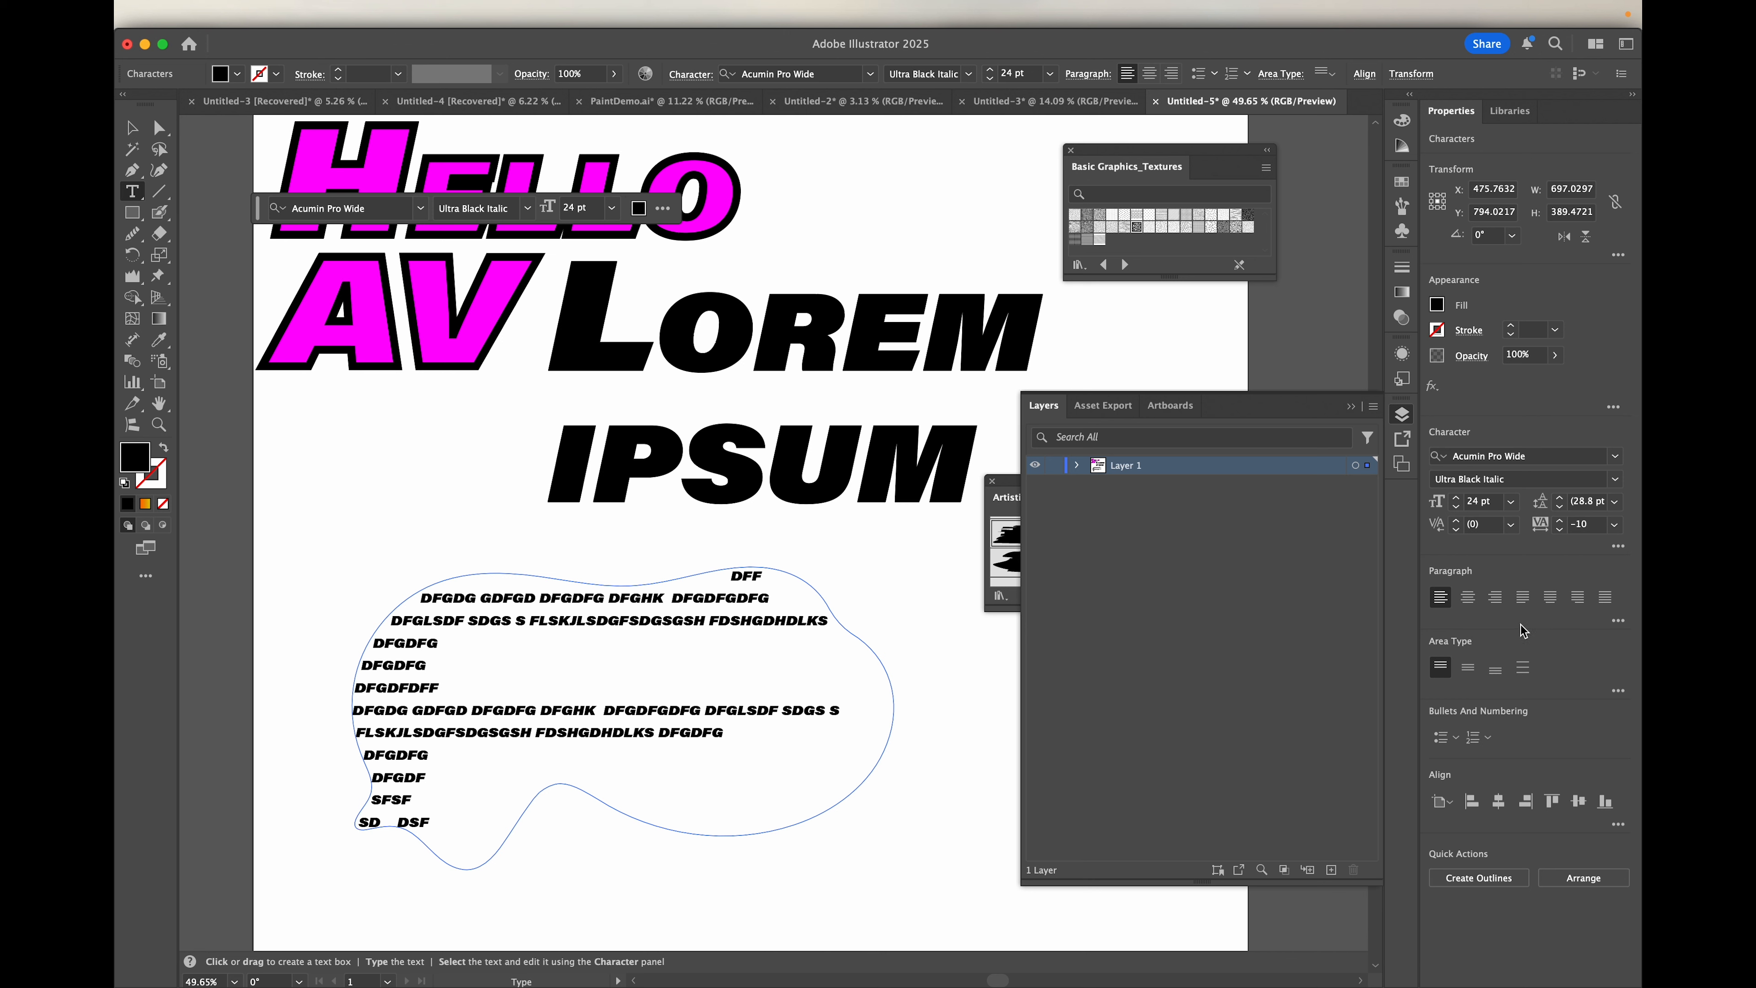
{"action": "left_click", "coordinate": [1618, 622]}
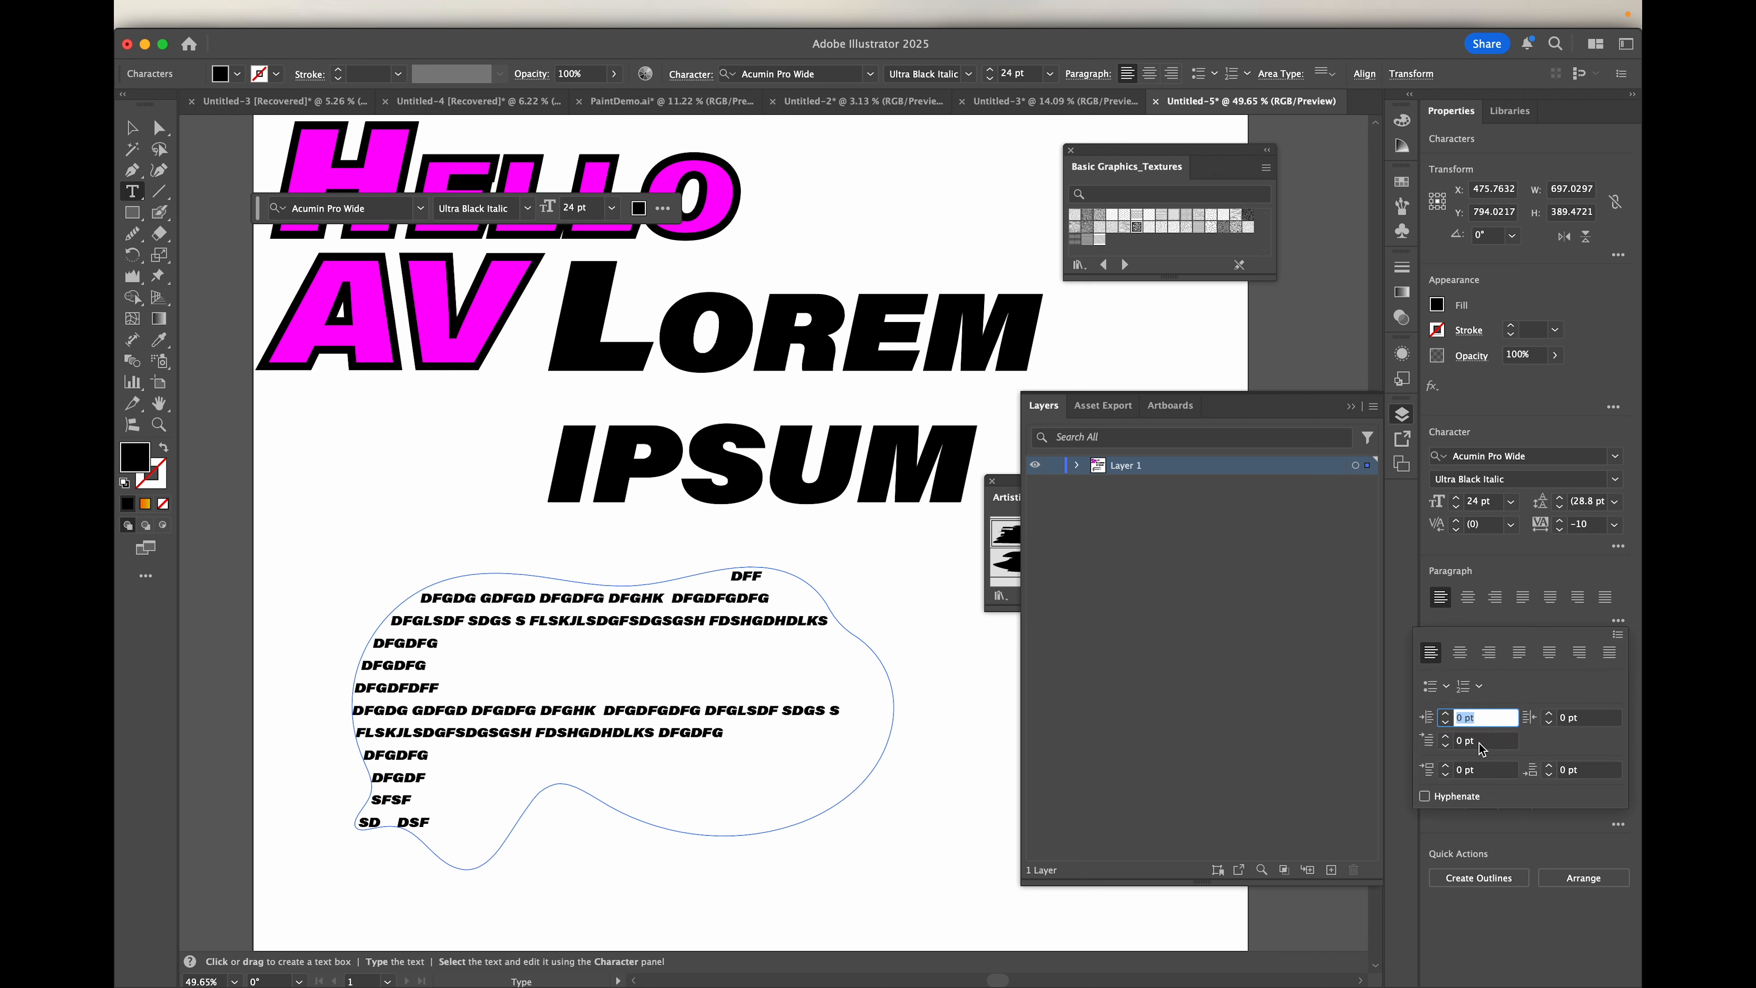
{"action": "left_click", "coordinate": [1426, 796]}
{"action": "left_click", "coordinate": [437, 821]}
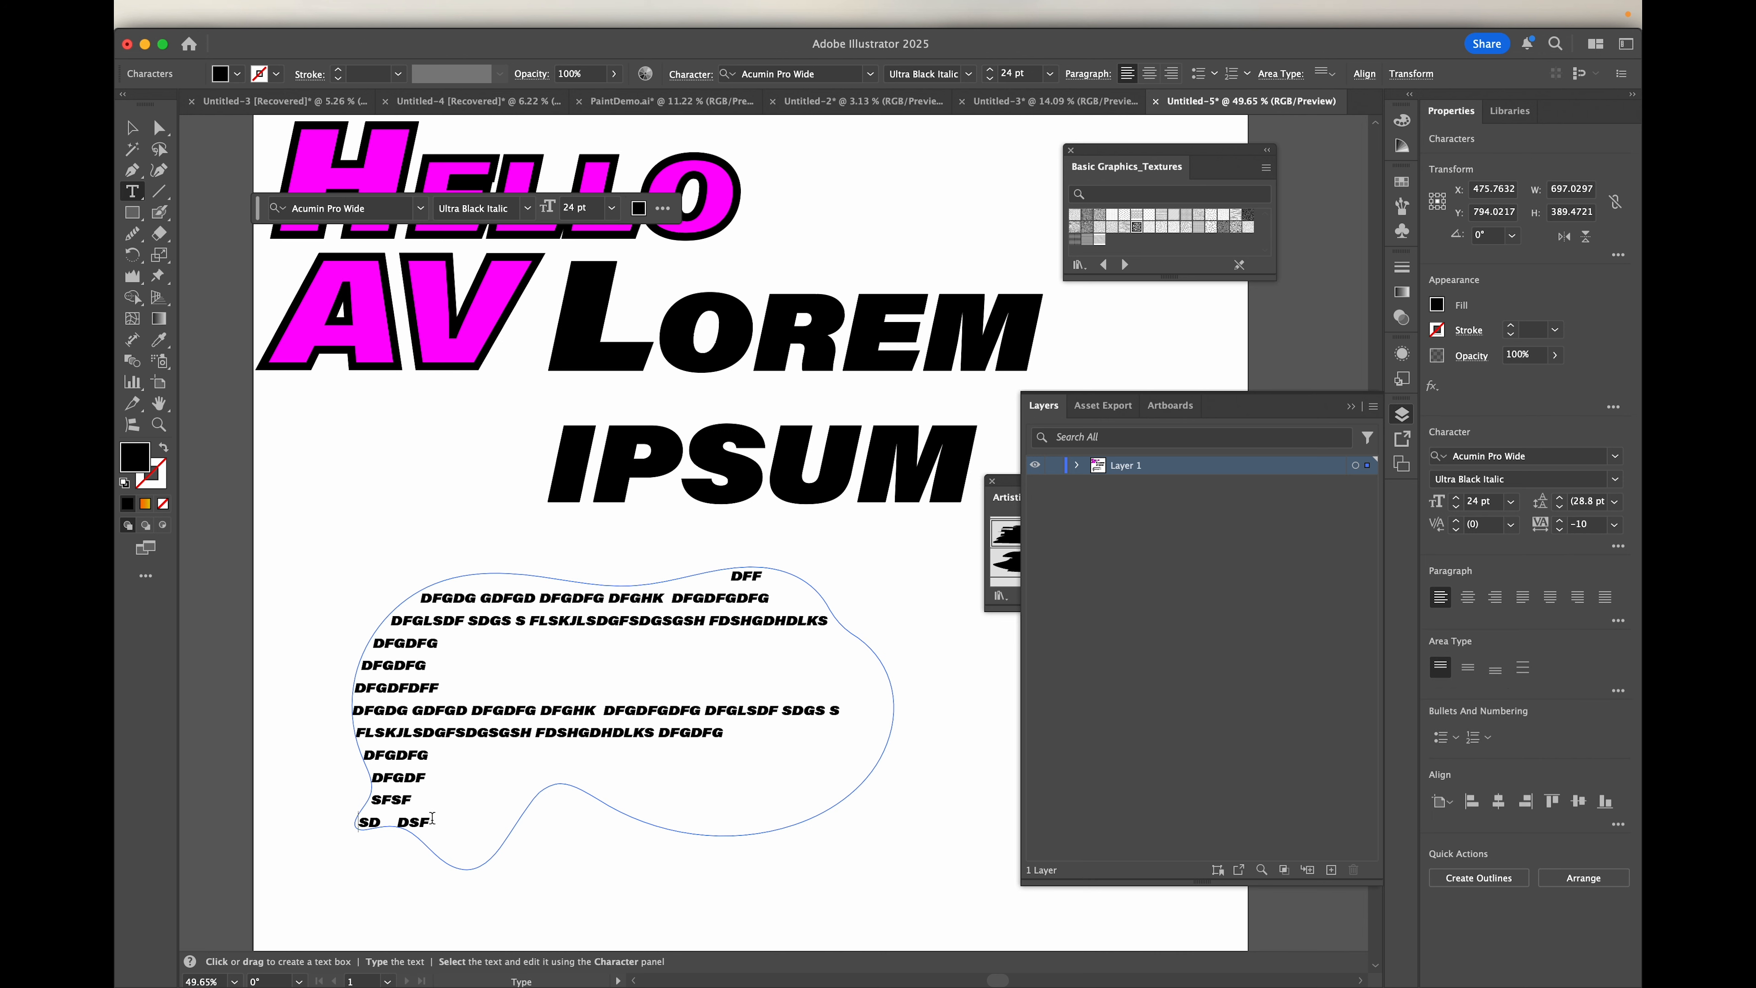
{"action": "left_click", "coordinate": [428, 821]}
{"action": "type", "text": "SFDSF- HSDF"}
Step: Draw an open four-point curve about 636 by 645 px with the Curvature tool, sweeping up from the artboard's lower middle
{"action": "scroll", "coordinate": [536, 585], "scroll_direction": "down", "scroll_amount": 5}
{"action": "scroll", "coordinate": [537, 584], "scroll_direction": "down", "scroll_amount": 2}
{"action": "left_click", "coordinate": [133, 197]}
{"action": "left_click_drag", "start_coordinate": [136, 197], "coordinate": [206, 194]}
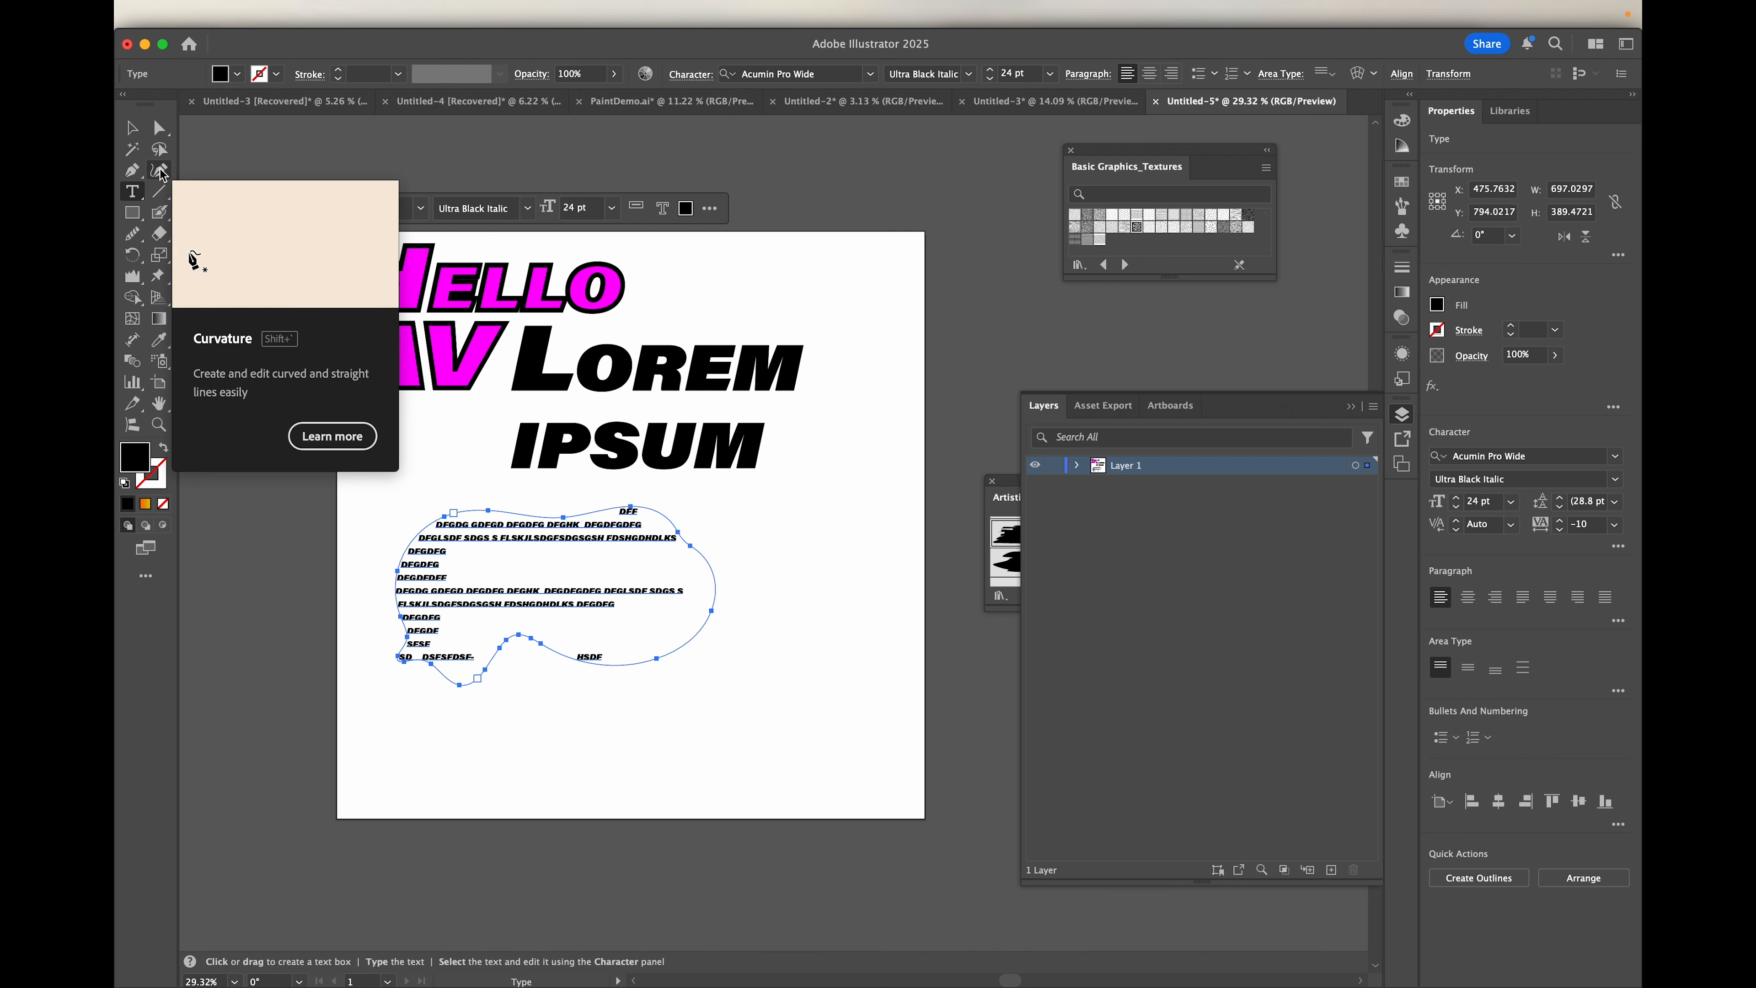
{"action": "left_click", "coordinate": [160, 173]}
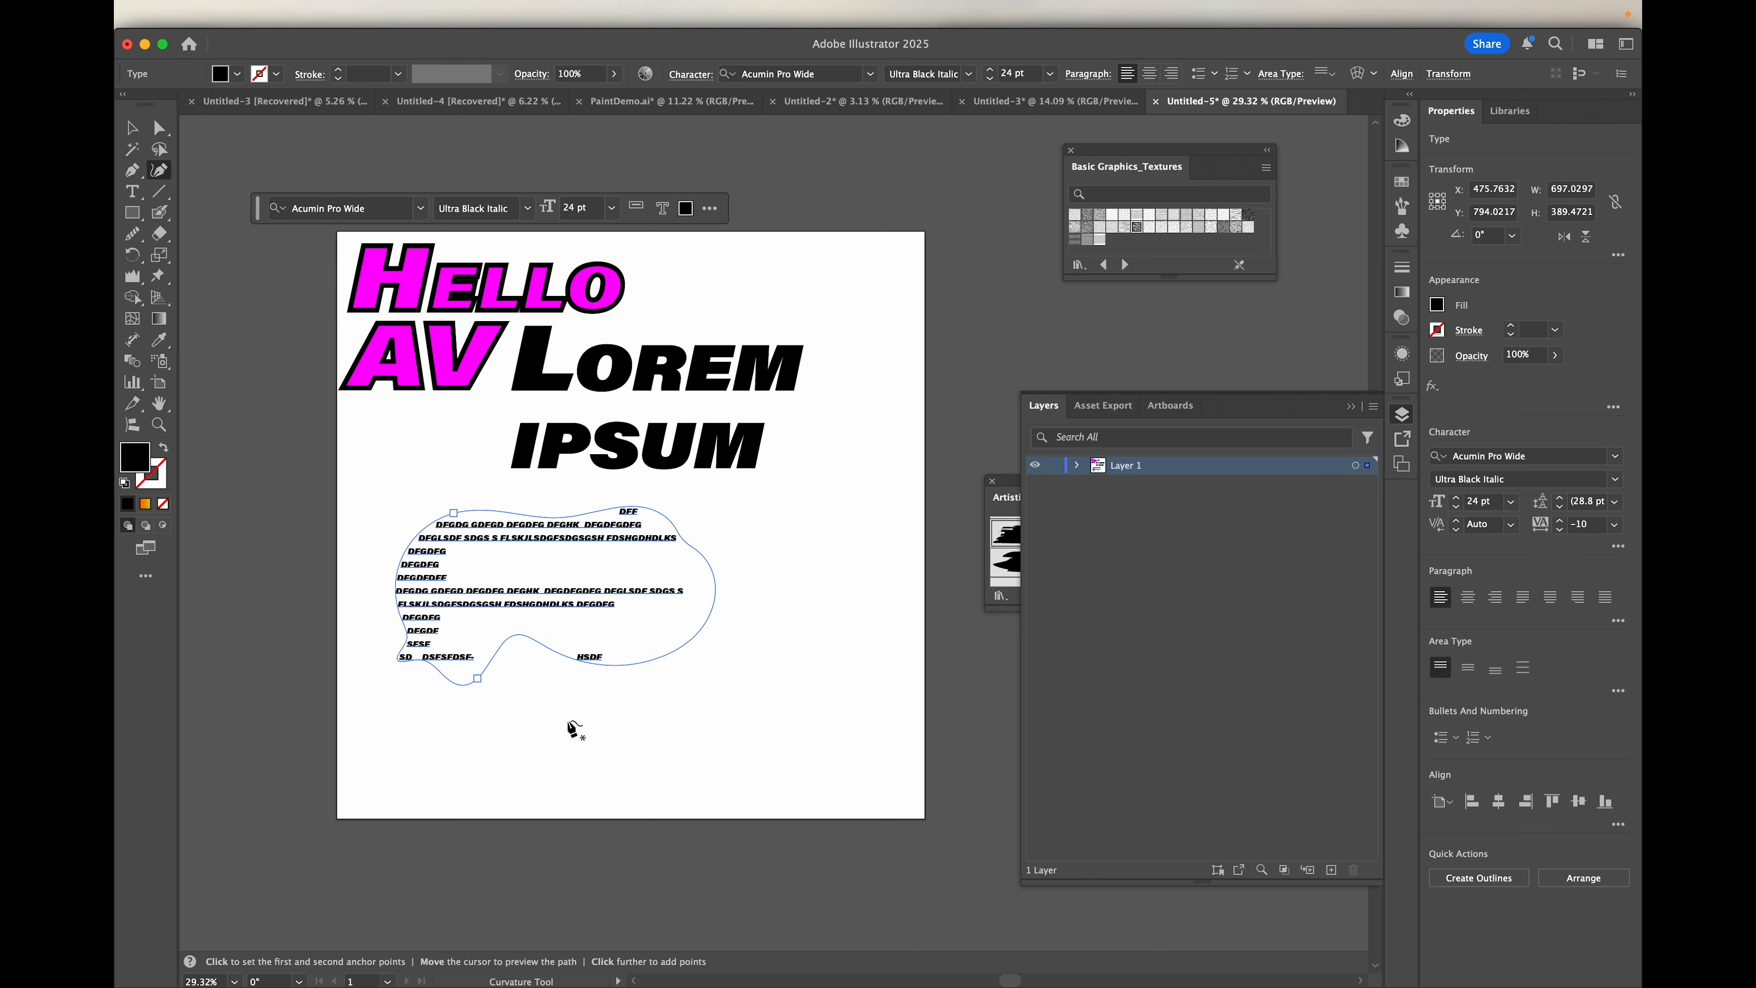
{"action": "left_click", "coordinate": [579, 784]}
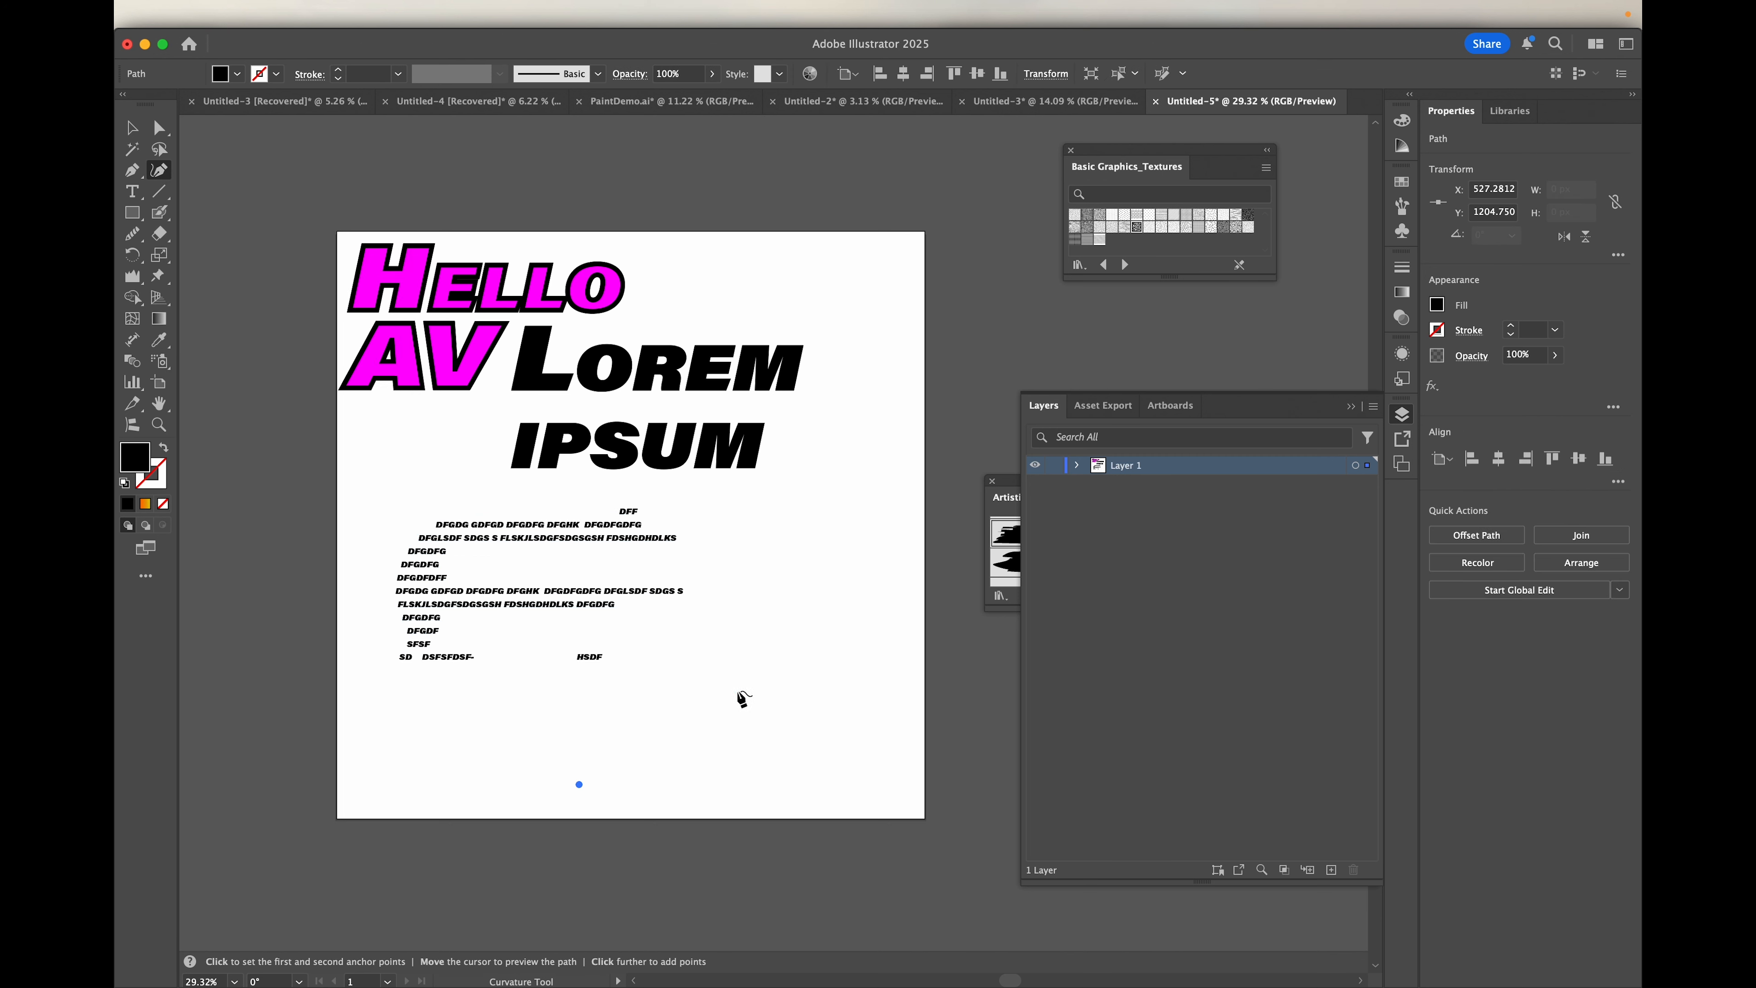
{"action": "left_click", "coordinate": [795, 701]}
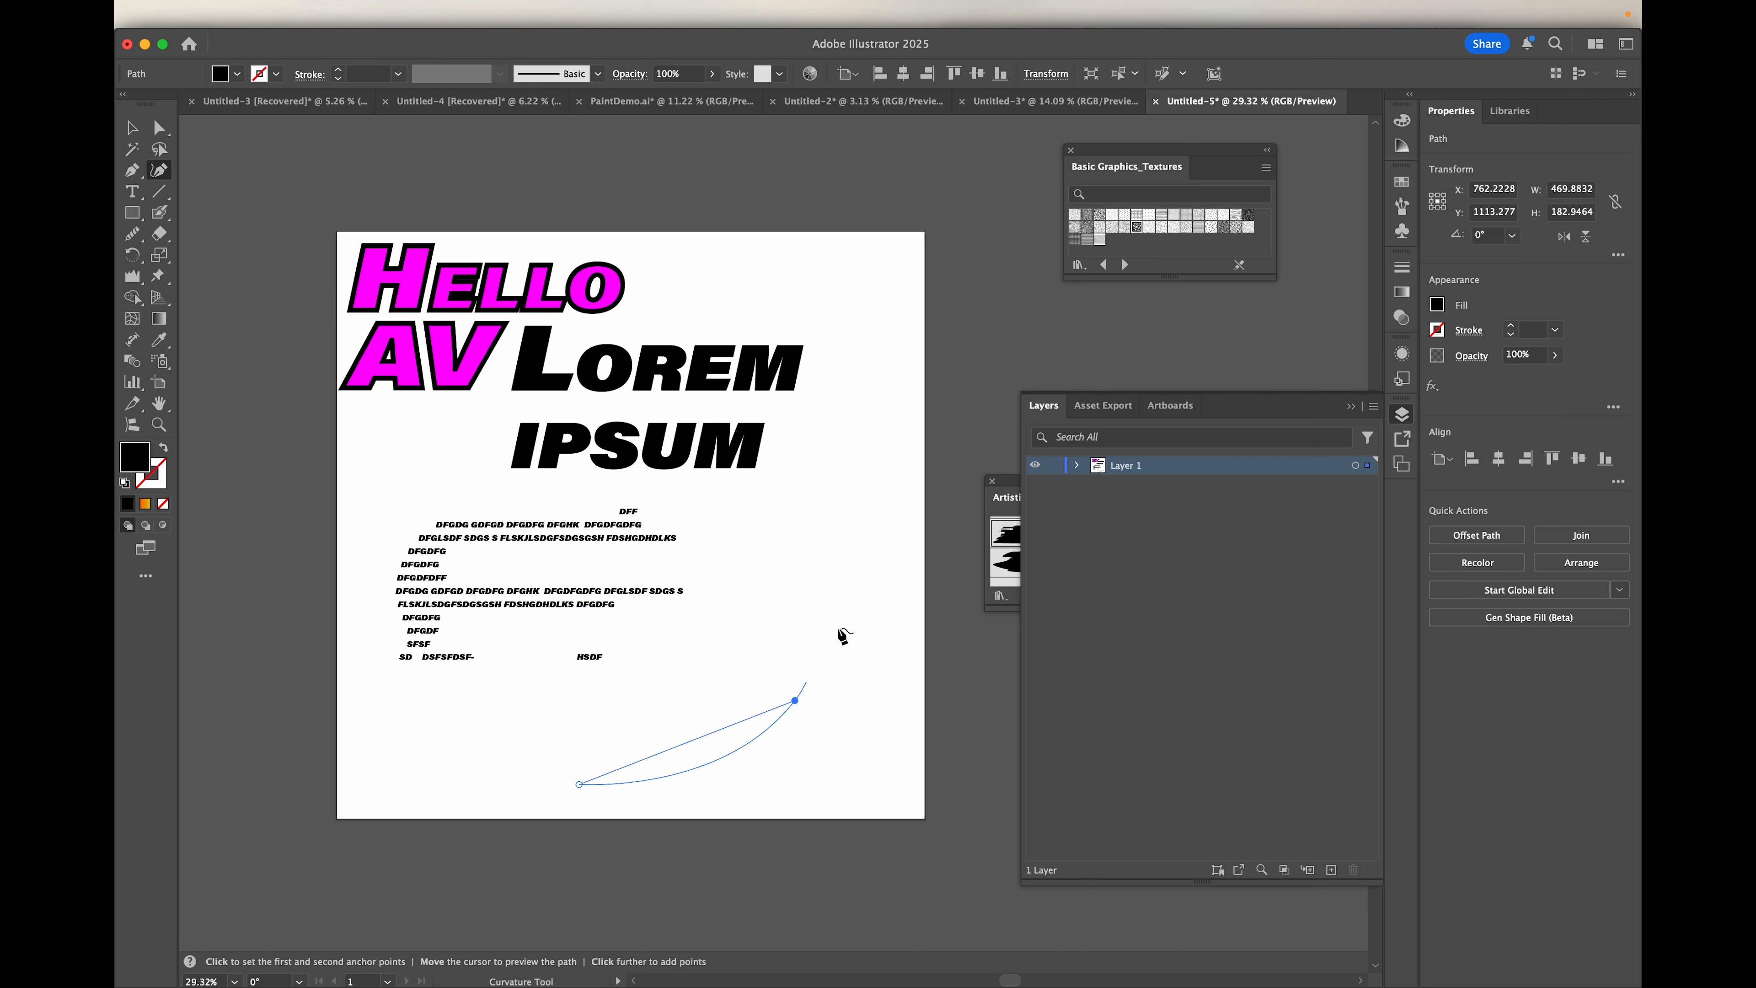
{"action": "left_click", "coordinate": [857, 502]}
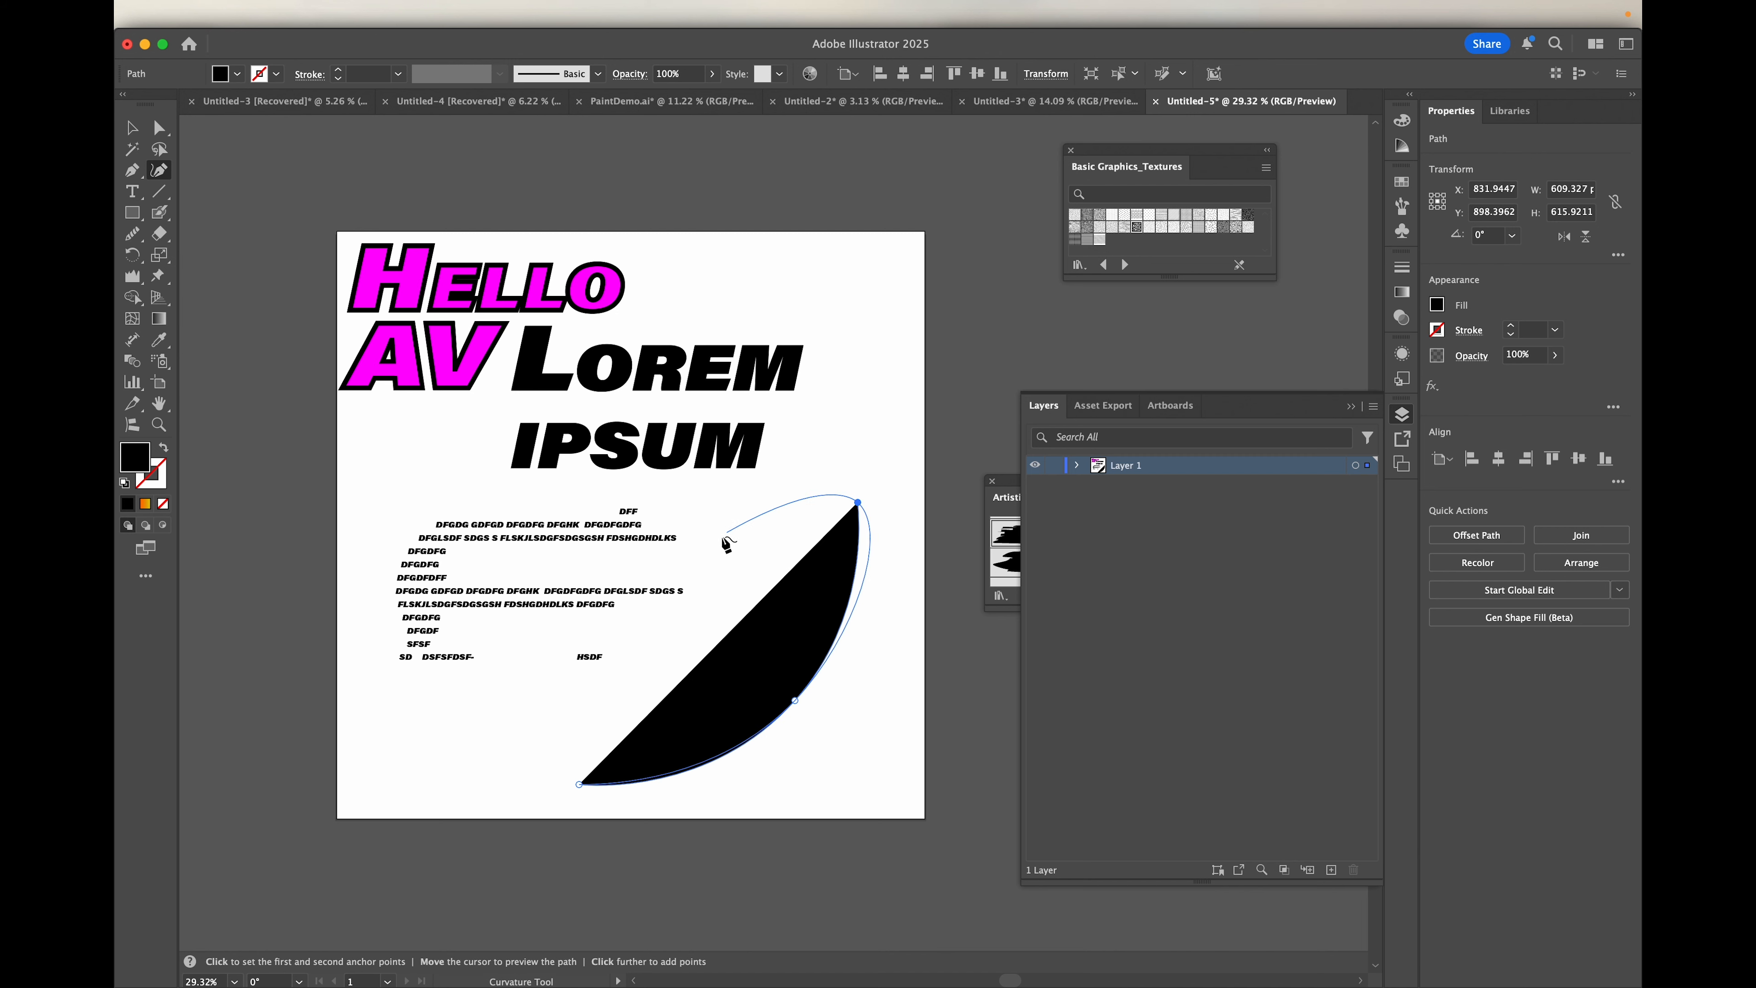
{"action": "left_click", "coordinate": [719, 512]}
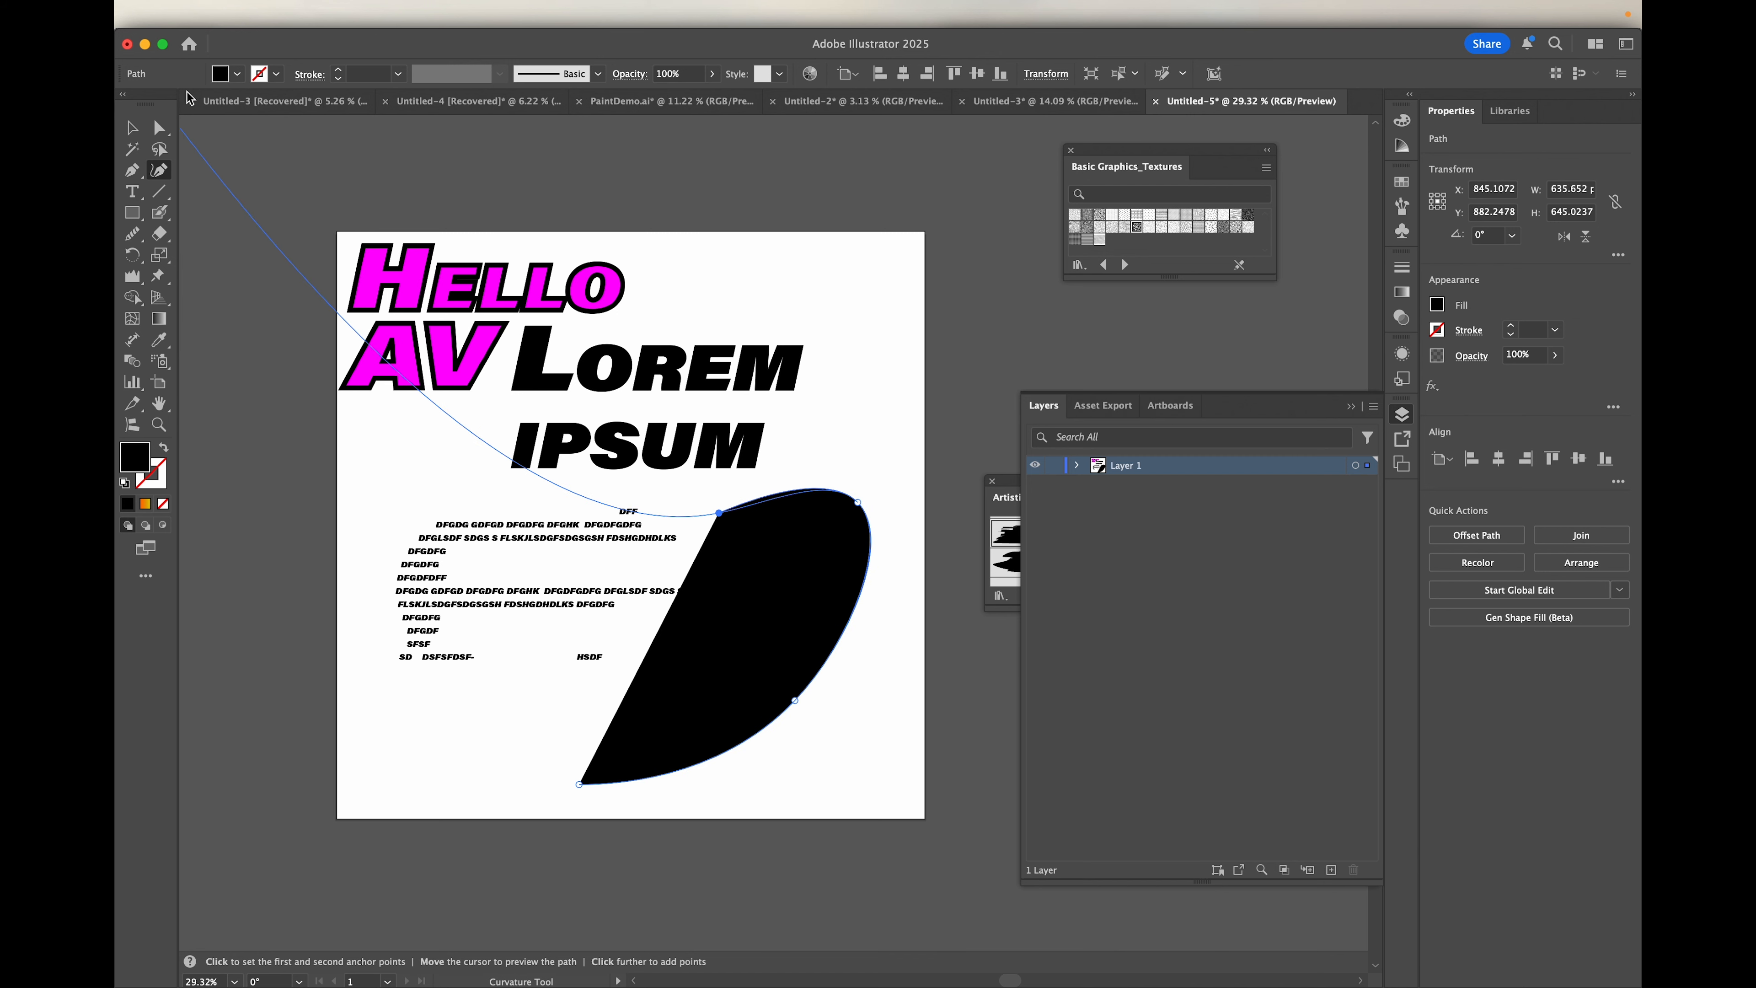
Step: Remove the curve's fill and give it an orange stroke of 20 pt
{"action": "left_click", "coordinate": [132, 128]}
{"action": "left_click", "coordinate": [238, 74]}
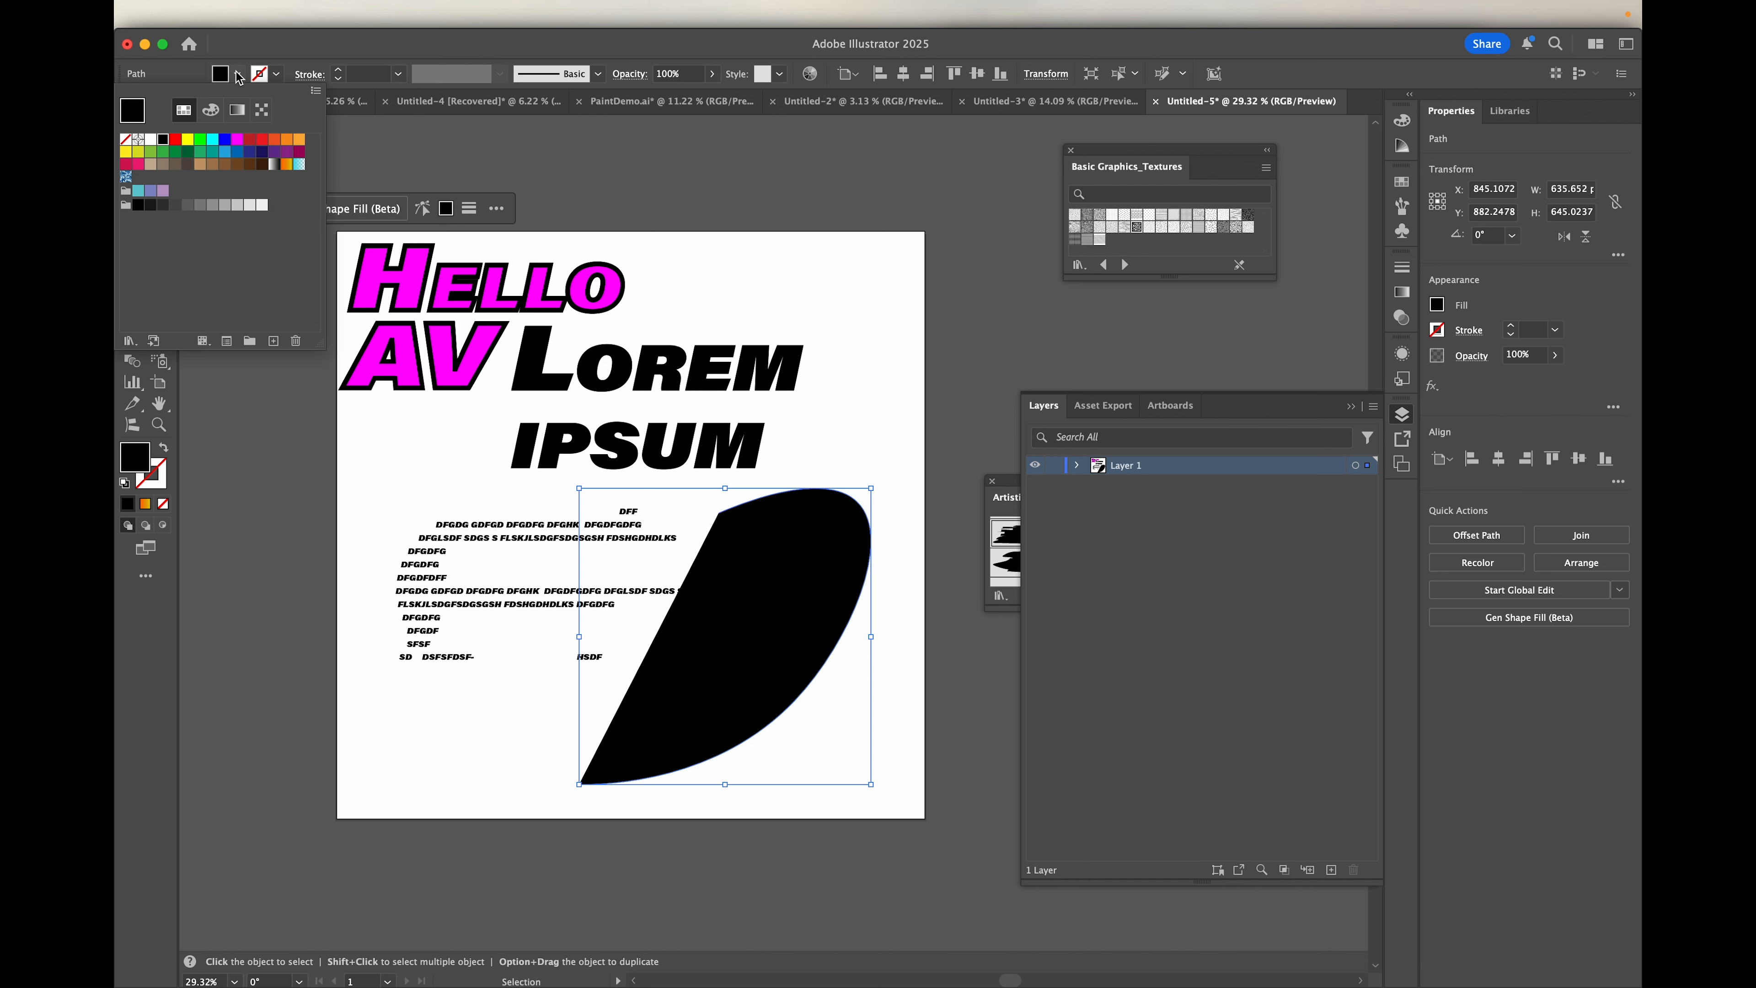
{"action": "left_click", "coordinate": [124, 141]}
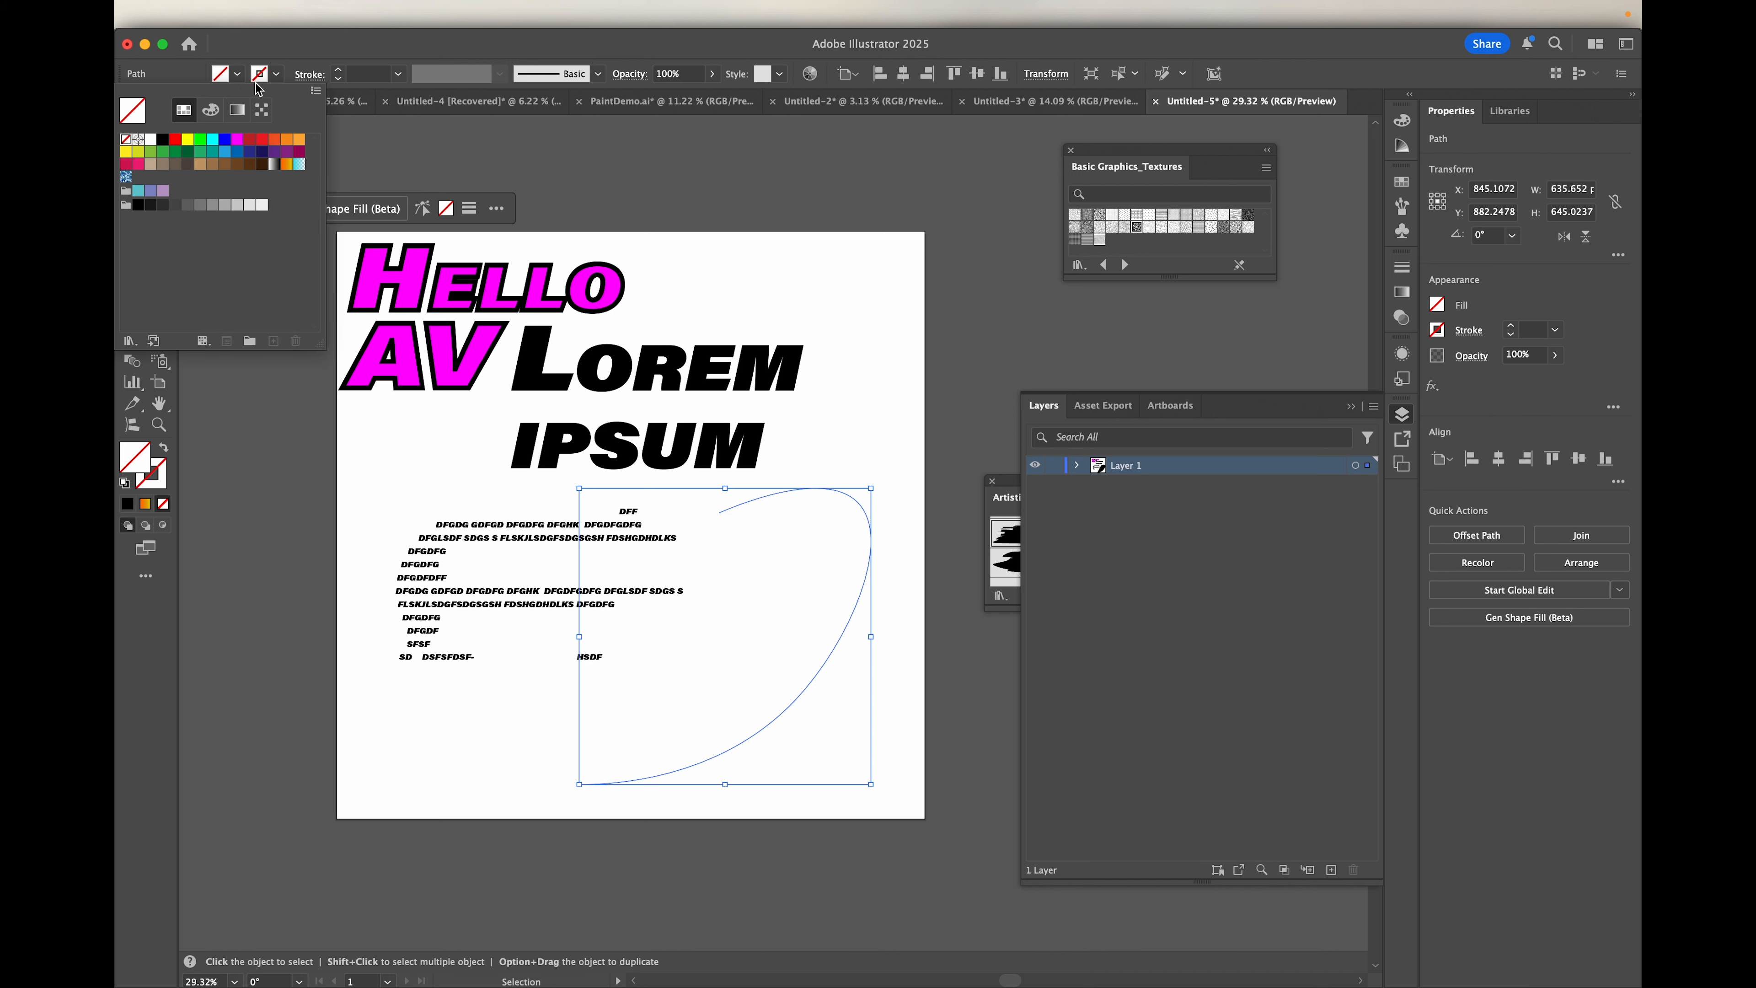
{"action": "left_click", "coordinate": [276, 74]}
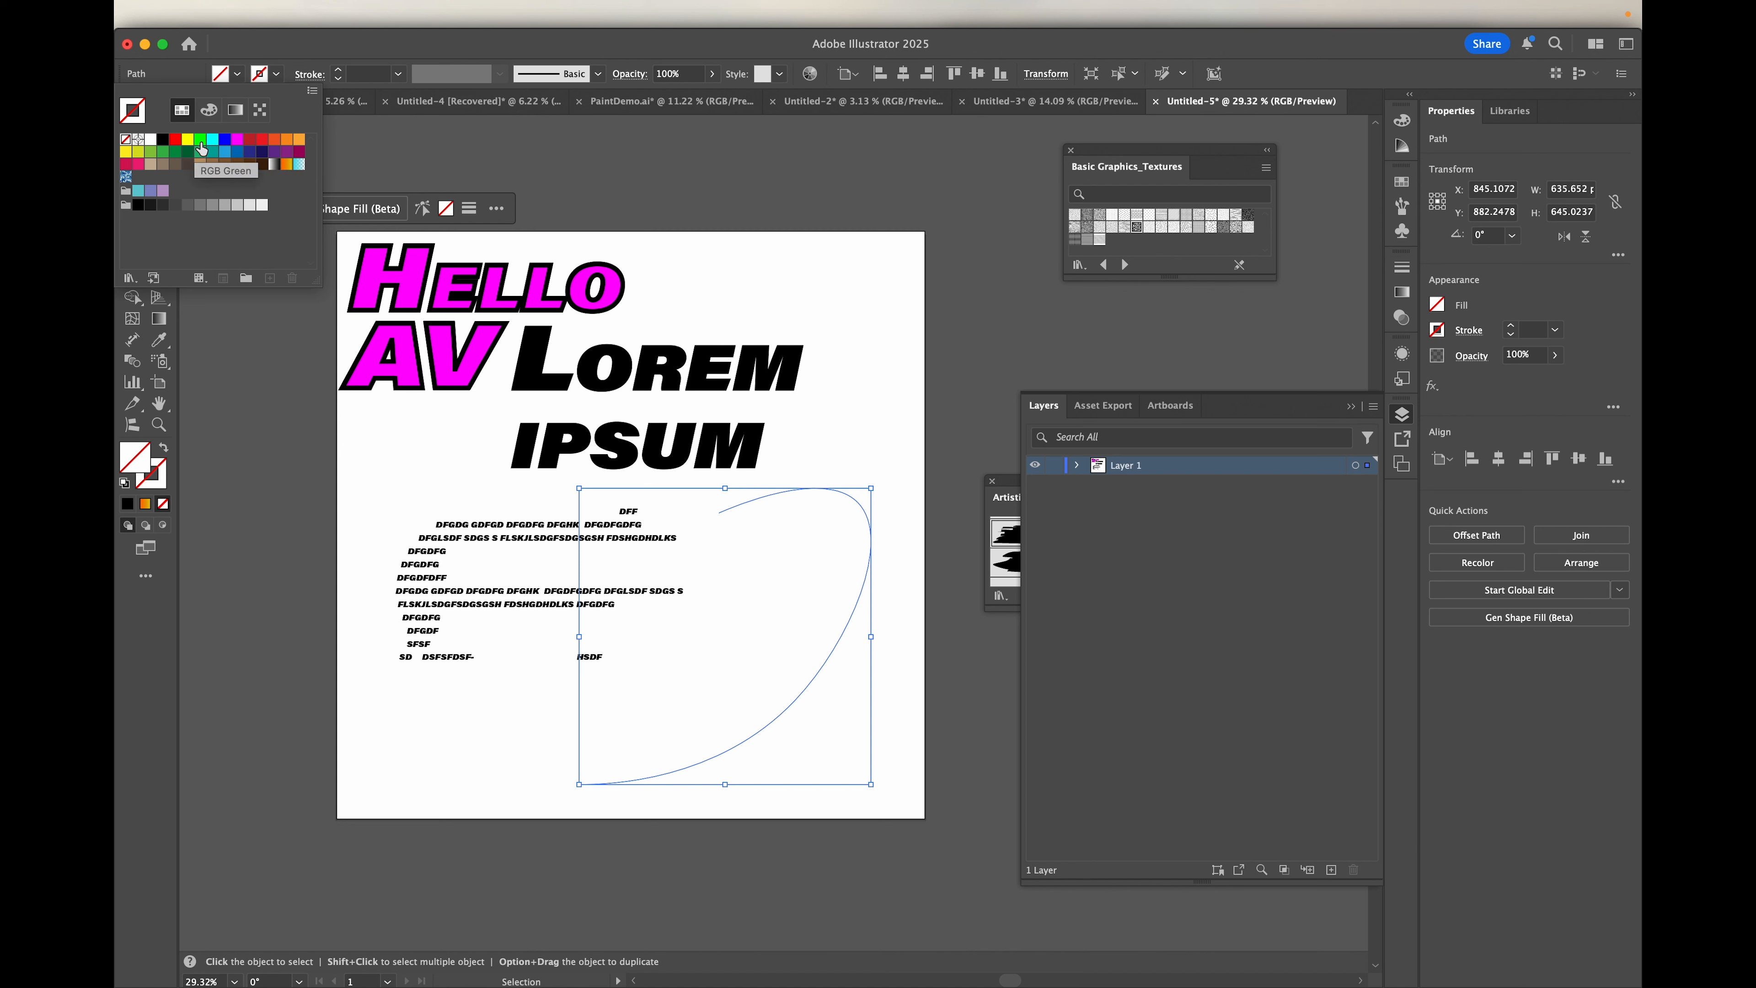
{"action": "left_click", "coordinate": [286, 139]}
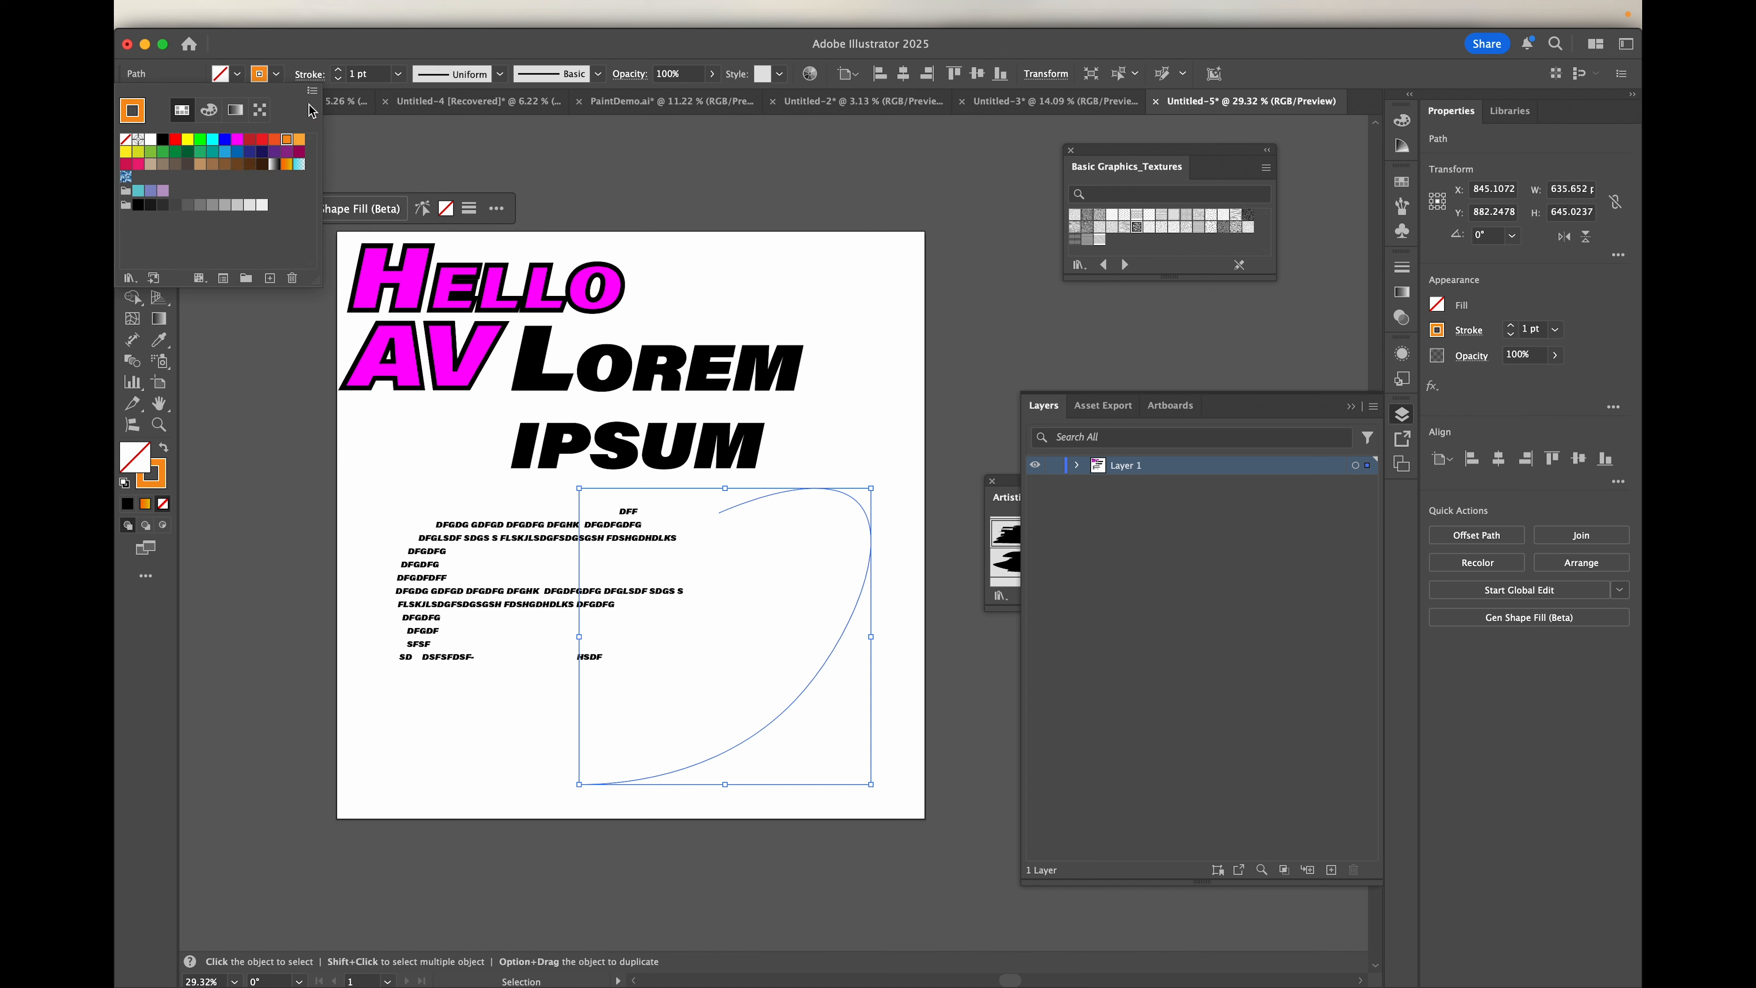
{"action": "left_click", "coordinate": [372, 78]}
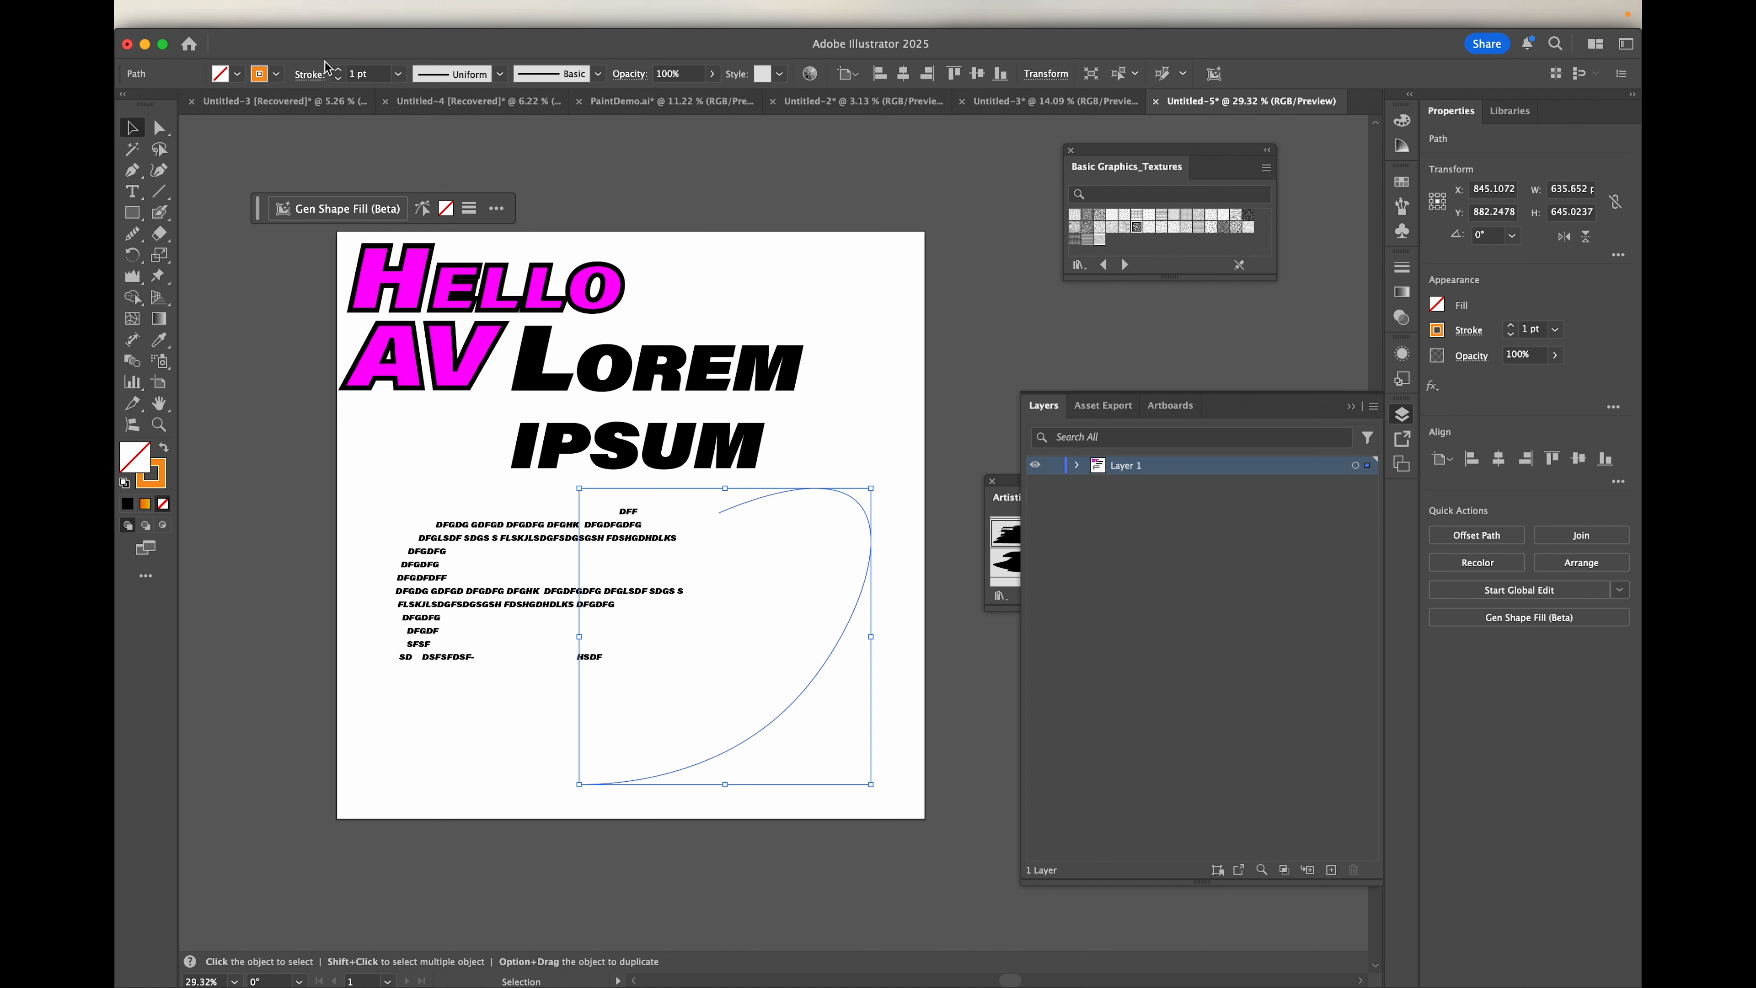
{"action": "left_click", "coordinate": [372, 77]}
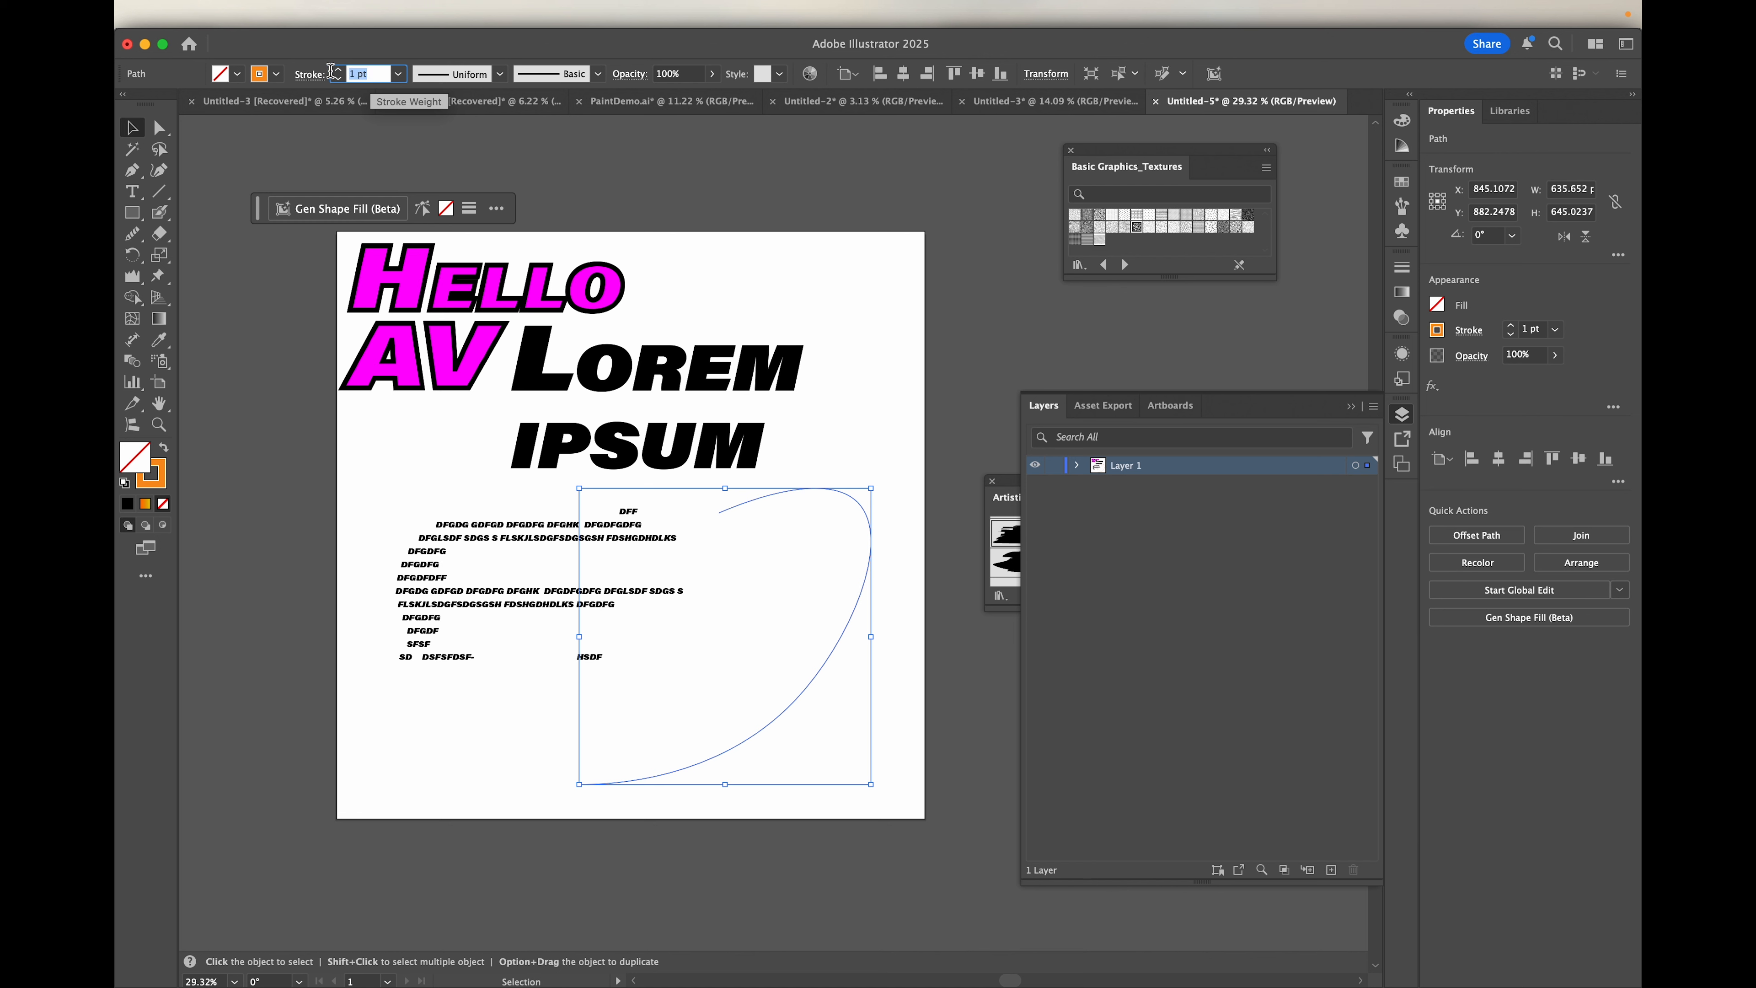
{"action": "type", "text": "20"}
{"action": "key", "text": "Return"}
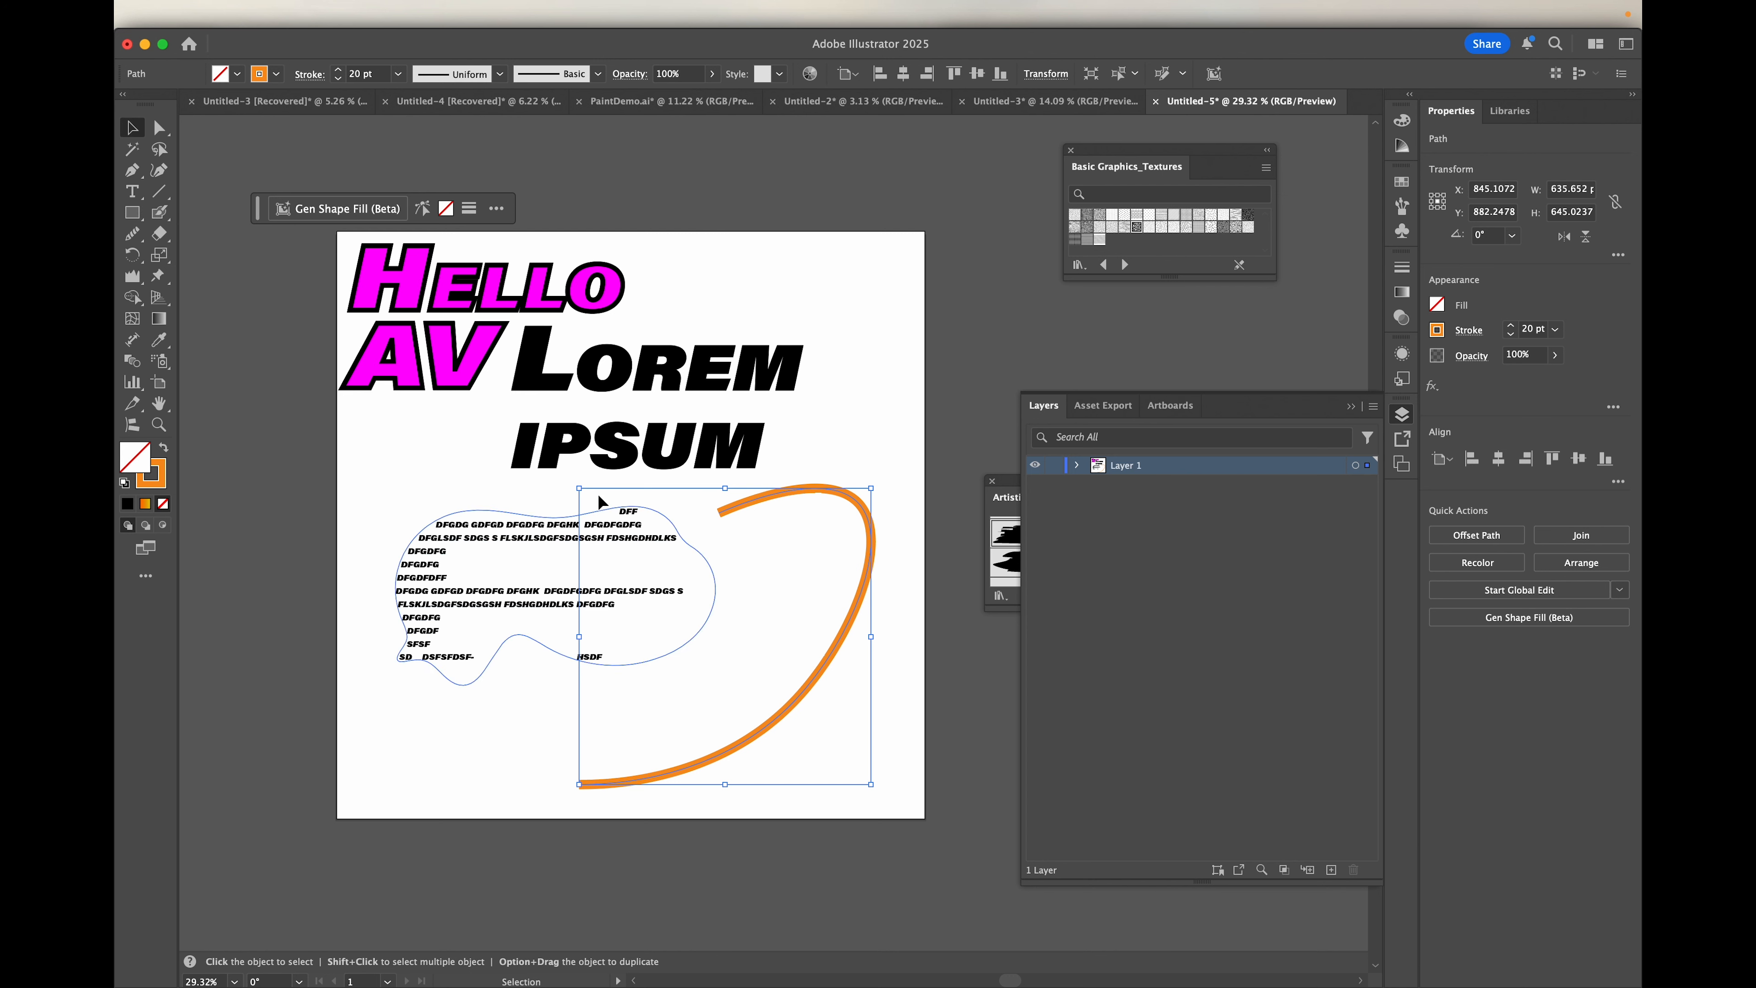
Step: Place placeholder text along the orange curve, starting near its lower end, with the Type on a Path tool
{"action": "left_click", "coordinate": [133, 193]}
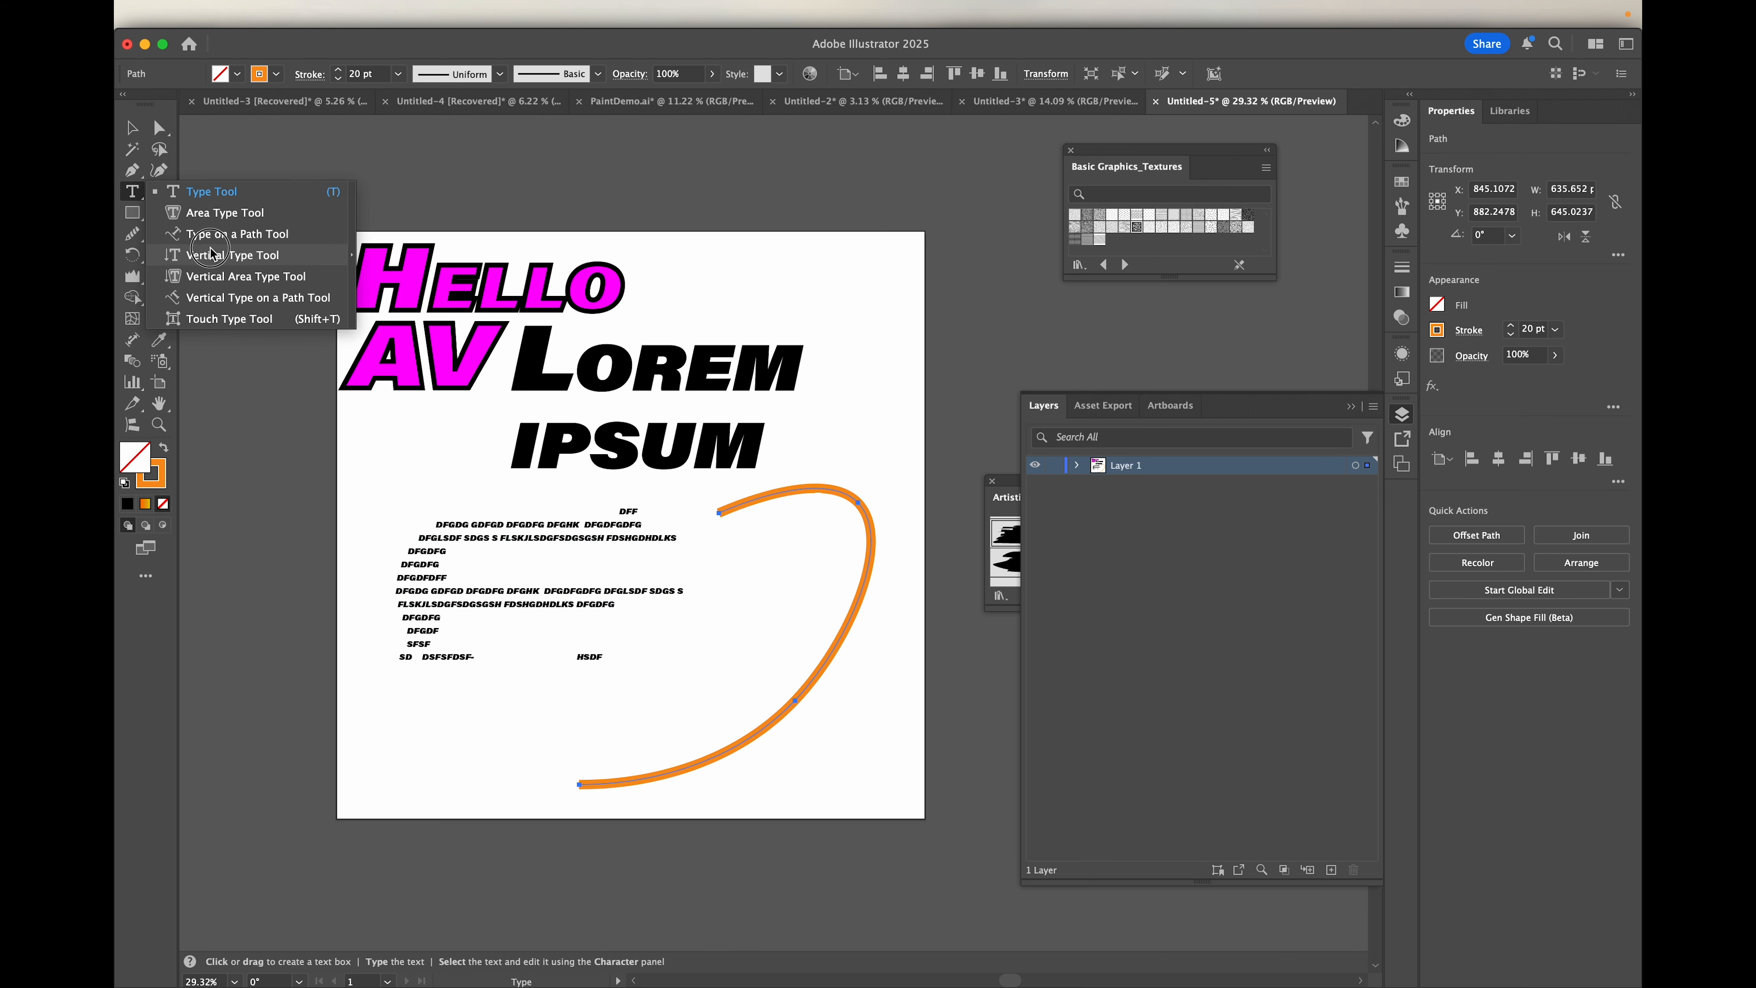
{"action": "left_click", "coordinate": [226, 242]}
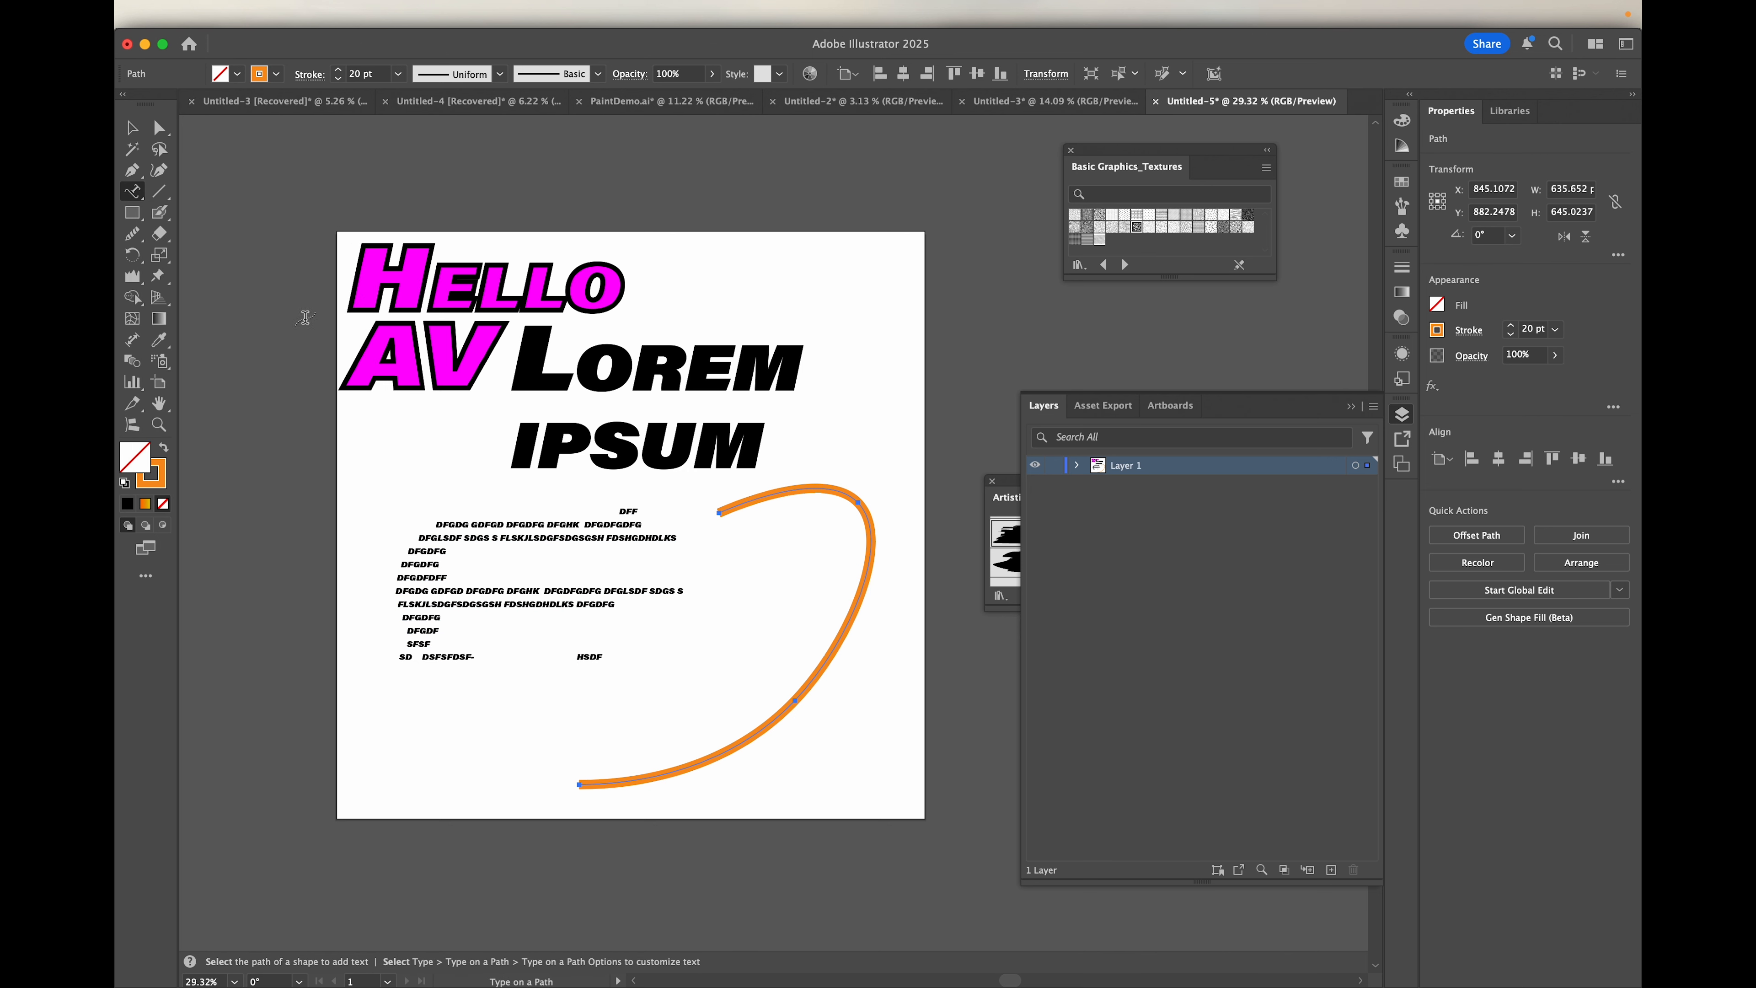
{"action": "left_click", "coordinate": [612, 781]}
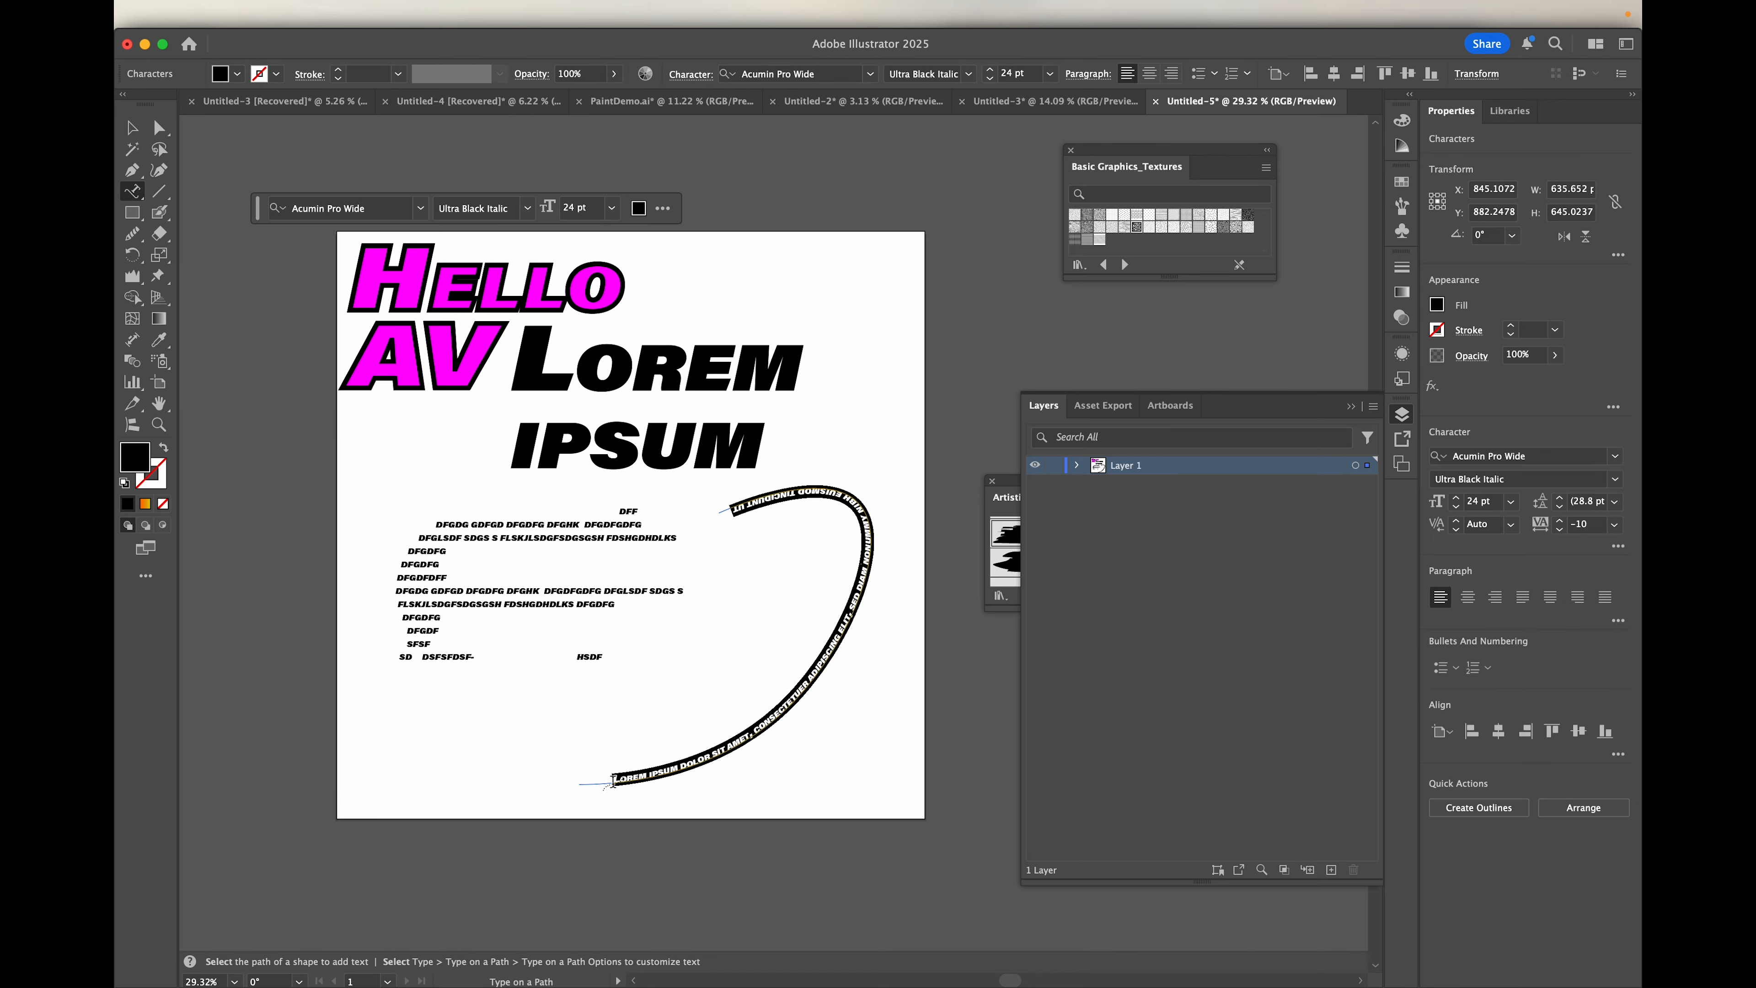
Step: Shift the path text's start slightly along the curve and pull its end bracket back to about halfway up the curve
{"action": "scroll", "coordinate": [724, 599], "scroll_direction": "down", "scroll_amount": 2}
{"action": "scroll", "coordinate": [724, 599], "scroll_direction": "right", "scroll_amount": 2}
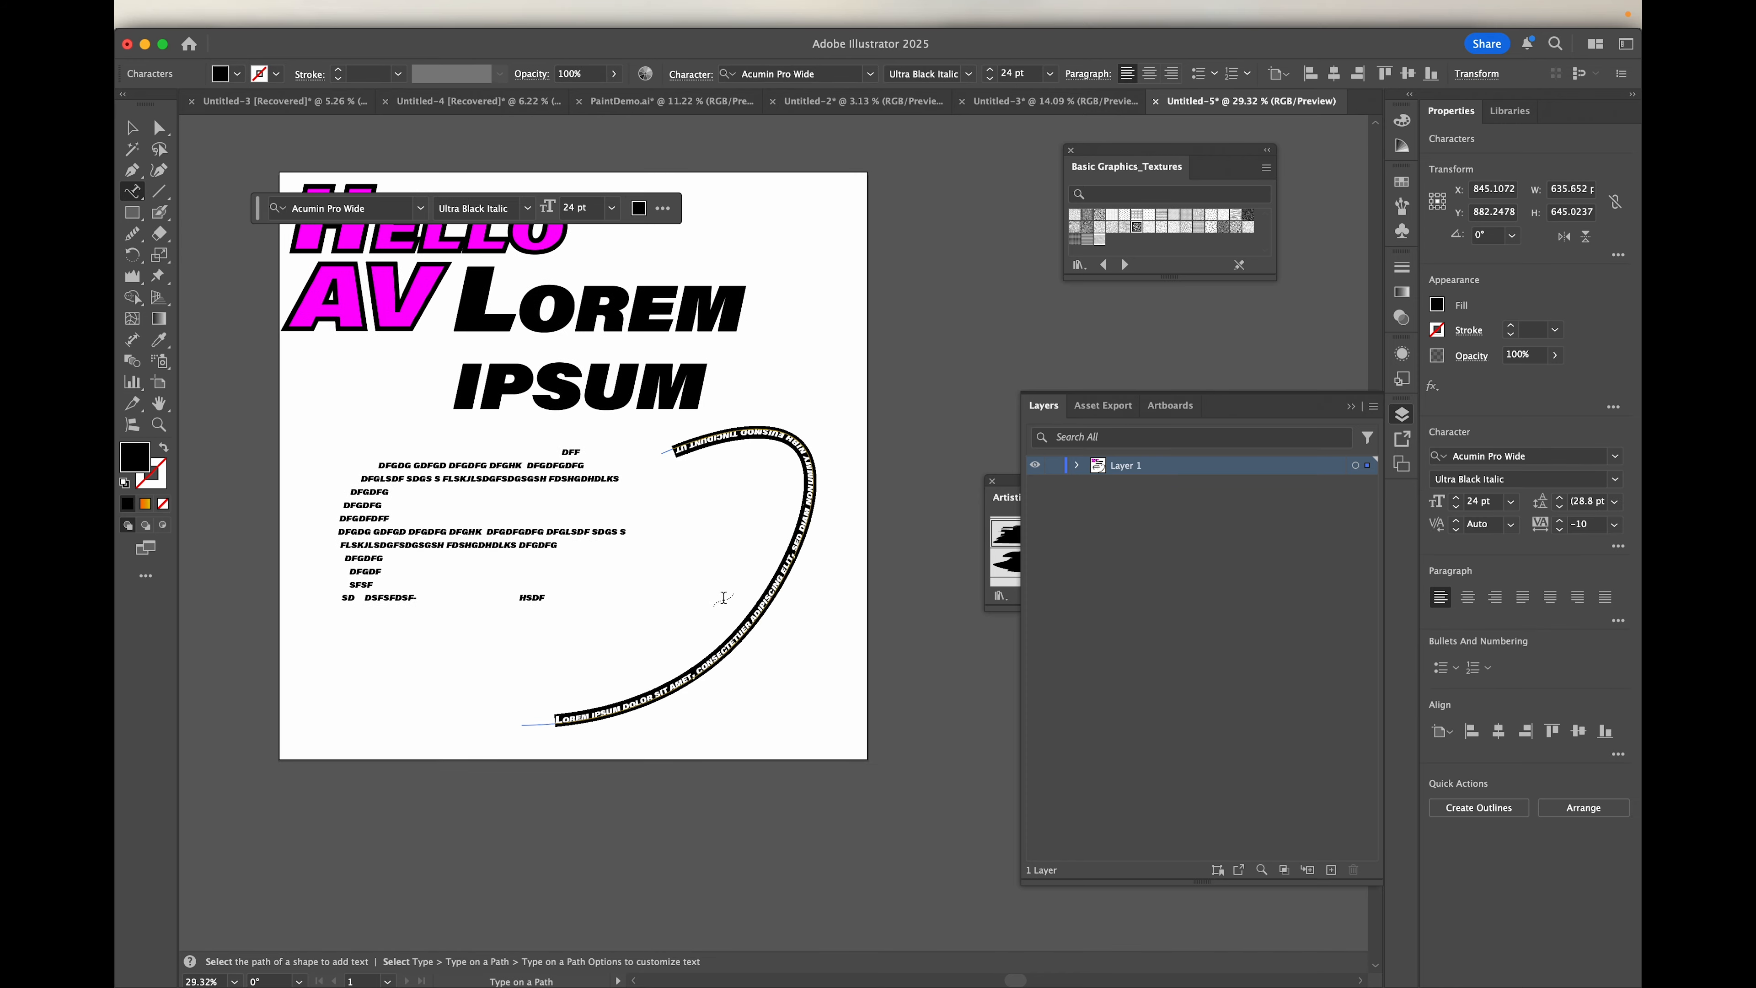
{"action": "scroll", "coordinate": [724, 599], "scroll_direction": "up", "scroll_amount": 5}
{"action": "left_click", "coordinate": [132, 128]}
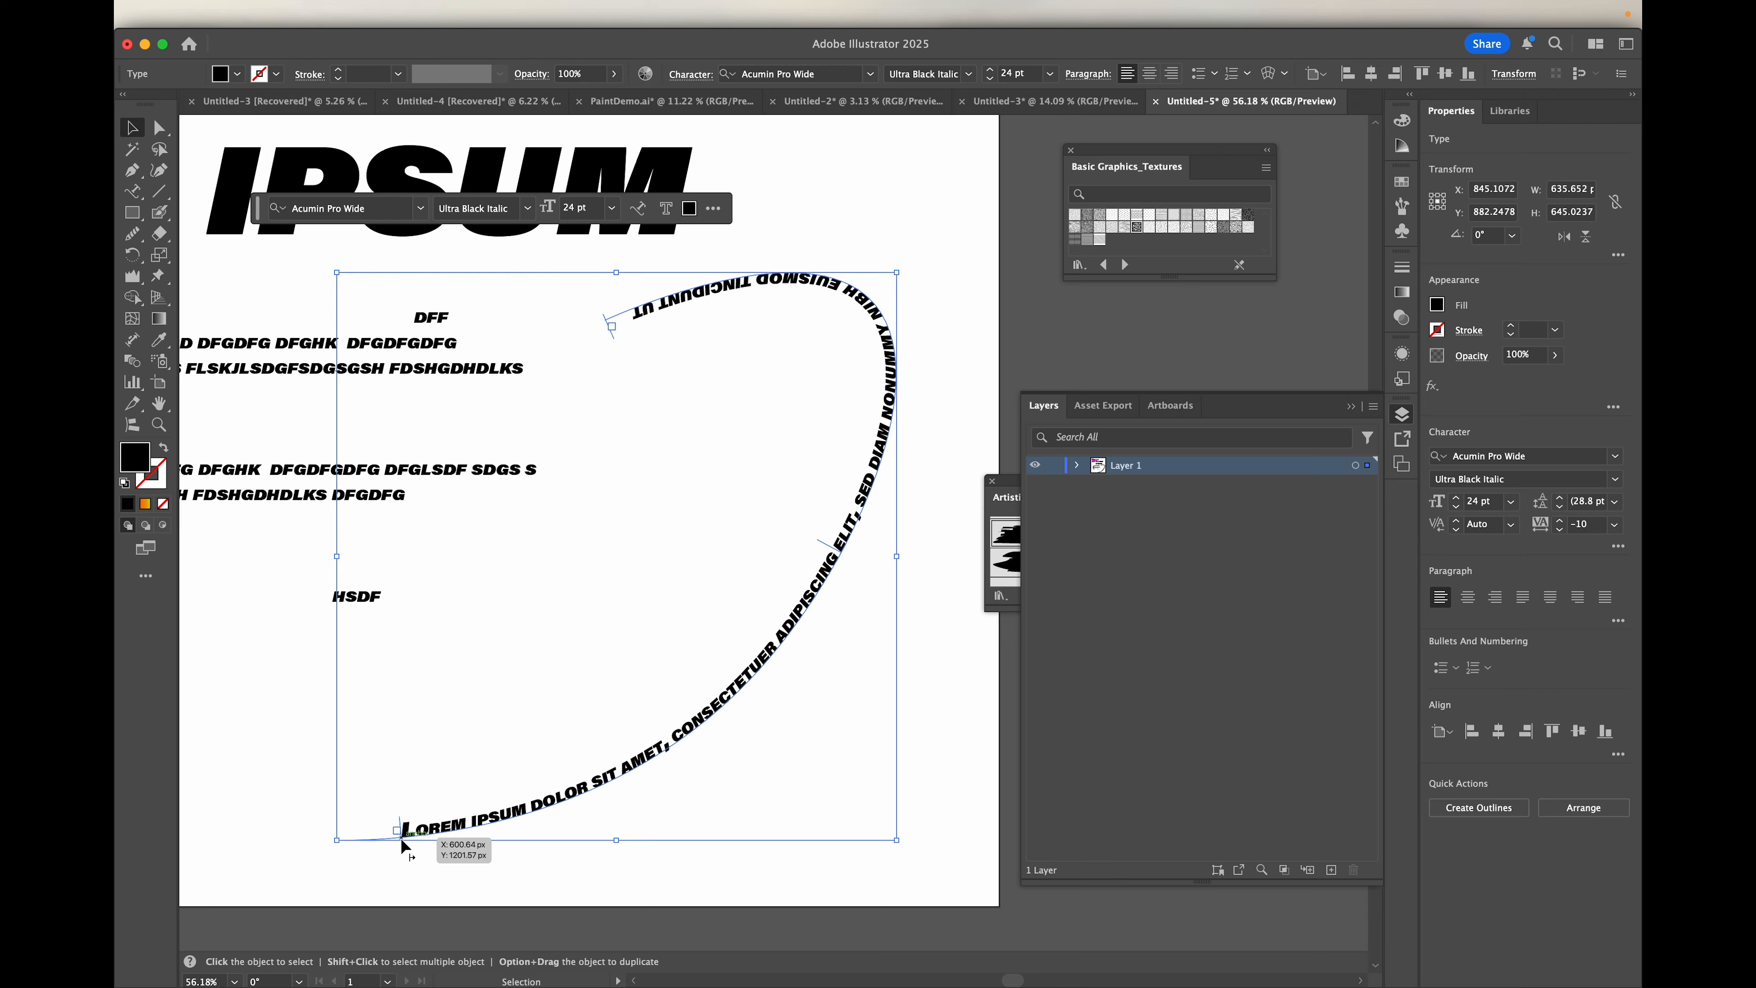
{"action": "mouse_move", "coordinate": [403, 839]}
{"action": "left_mouse_down"}
{"action": "mouse_move", "coordinate": [647, 725]}
{"action": "mouse_move", "coordinate": [529, 792]}
{"action": "mouse_move", "coordinate": [556, 784]}
{"action": "mouse_move", "coordinate": [421, 818]}
{"action": "left_mouse_up"}
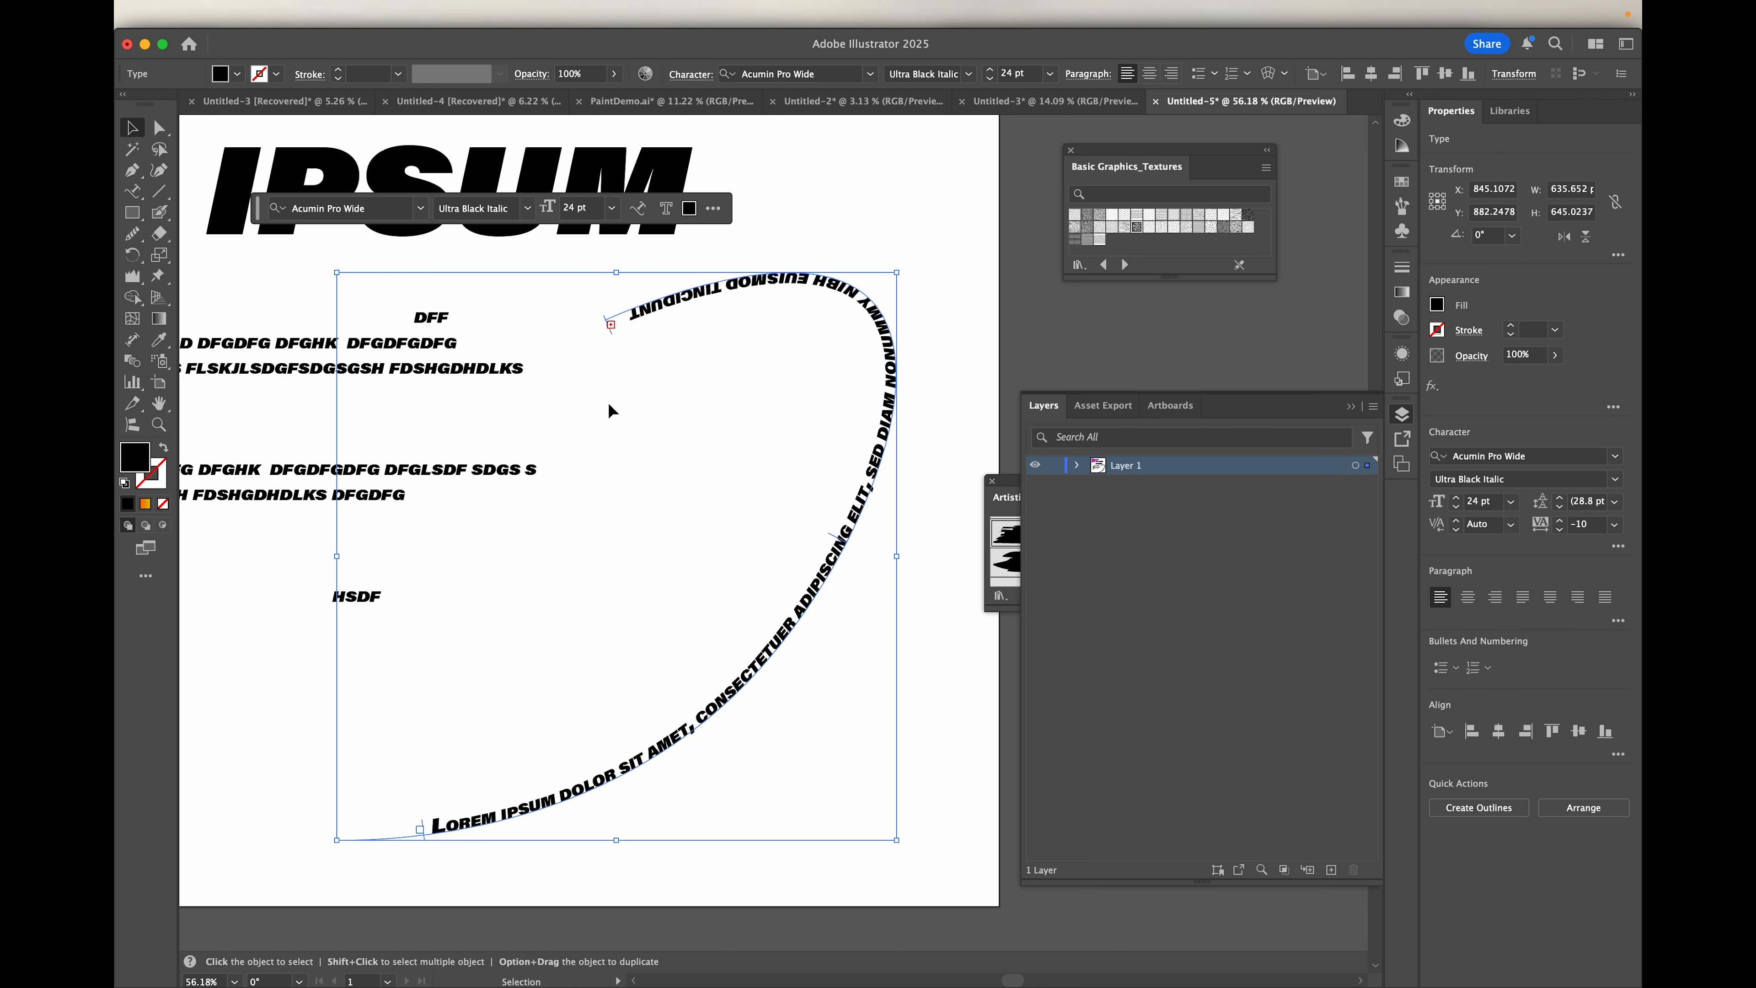
{"action": "left_click_drag", "start_coordinate": [611, 325], "coordinate": [881, 531]}
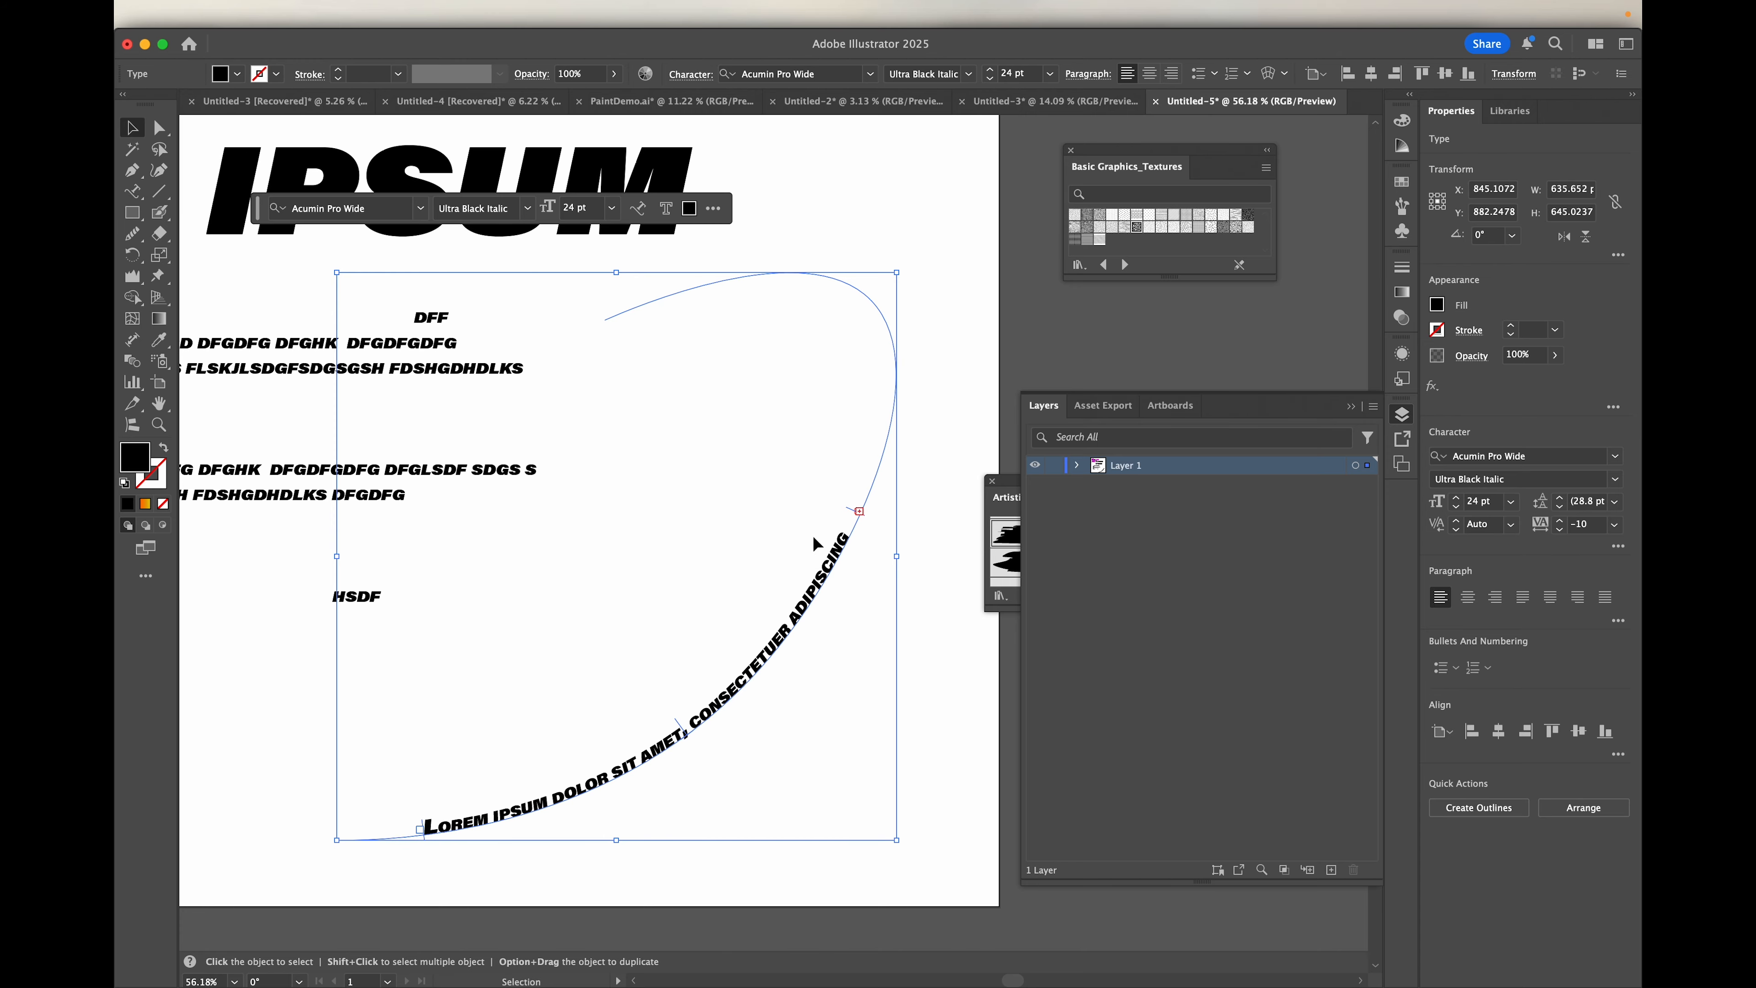
Step: Draw a hexagon about 589 by 626 px with the Polygon tool, centred near the artboard's lower-left corner and slightly rotated
{"action": "scroll", "coordinate": [670, 575], "scroll_direction": "down", "scroll_amount": 5}
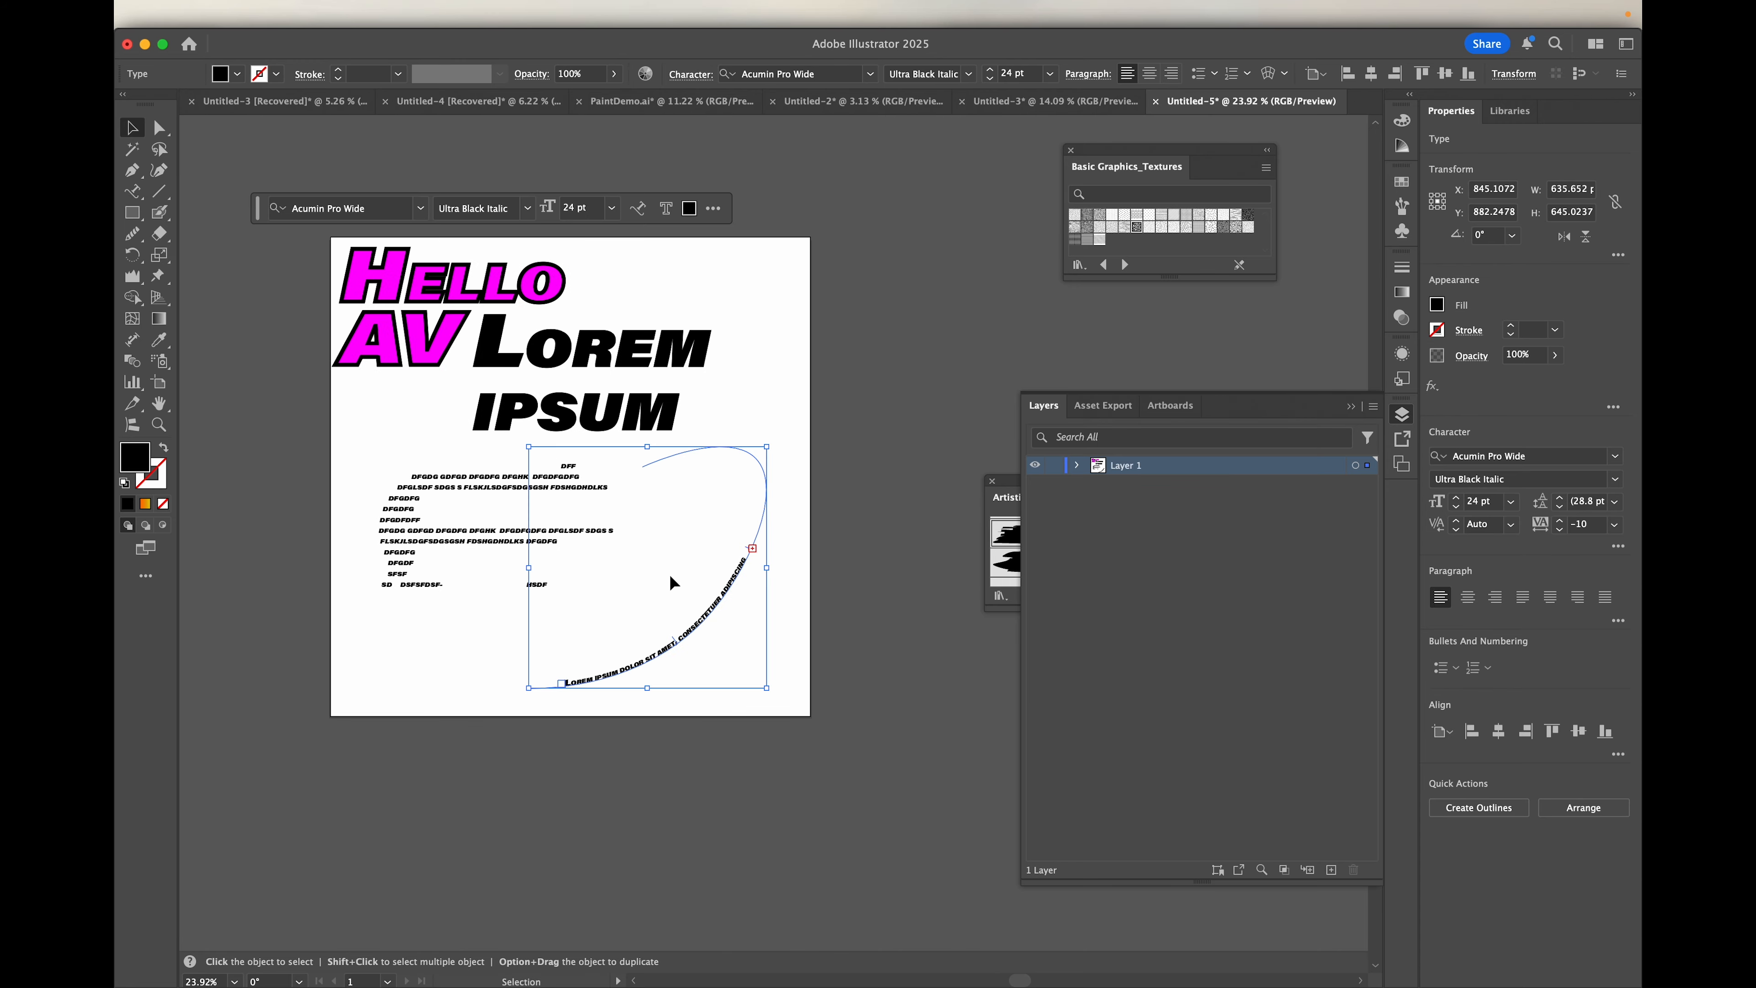
{"action": "scroll", "coordinate": [670, 575], "scroll_direction": "left", "scroll_amount": 4}
{"action": "scroll", "coordinate": [670, 575], "scroll_direction": "down", "scroll_amount": 3}
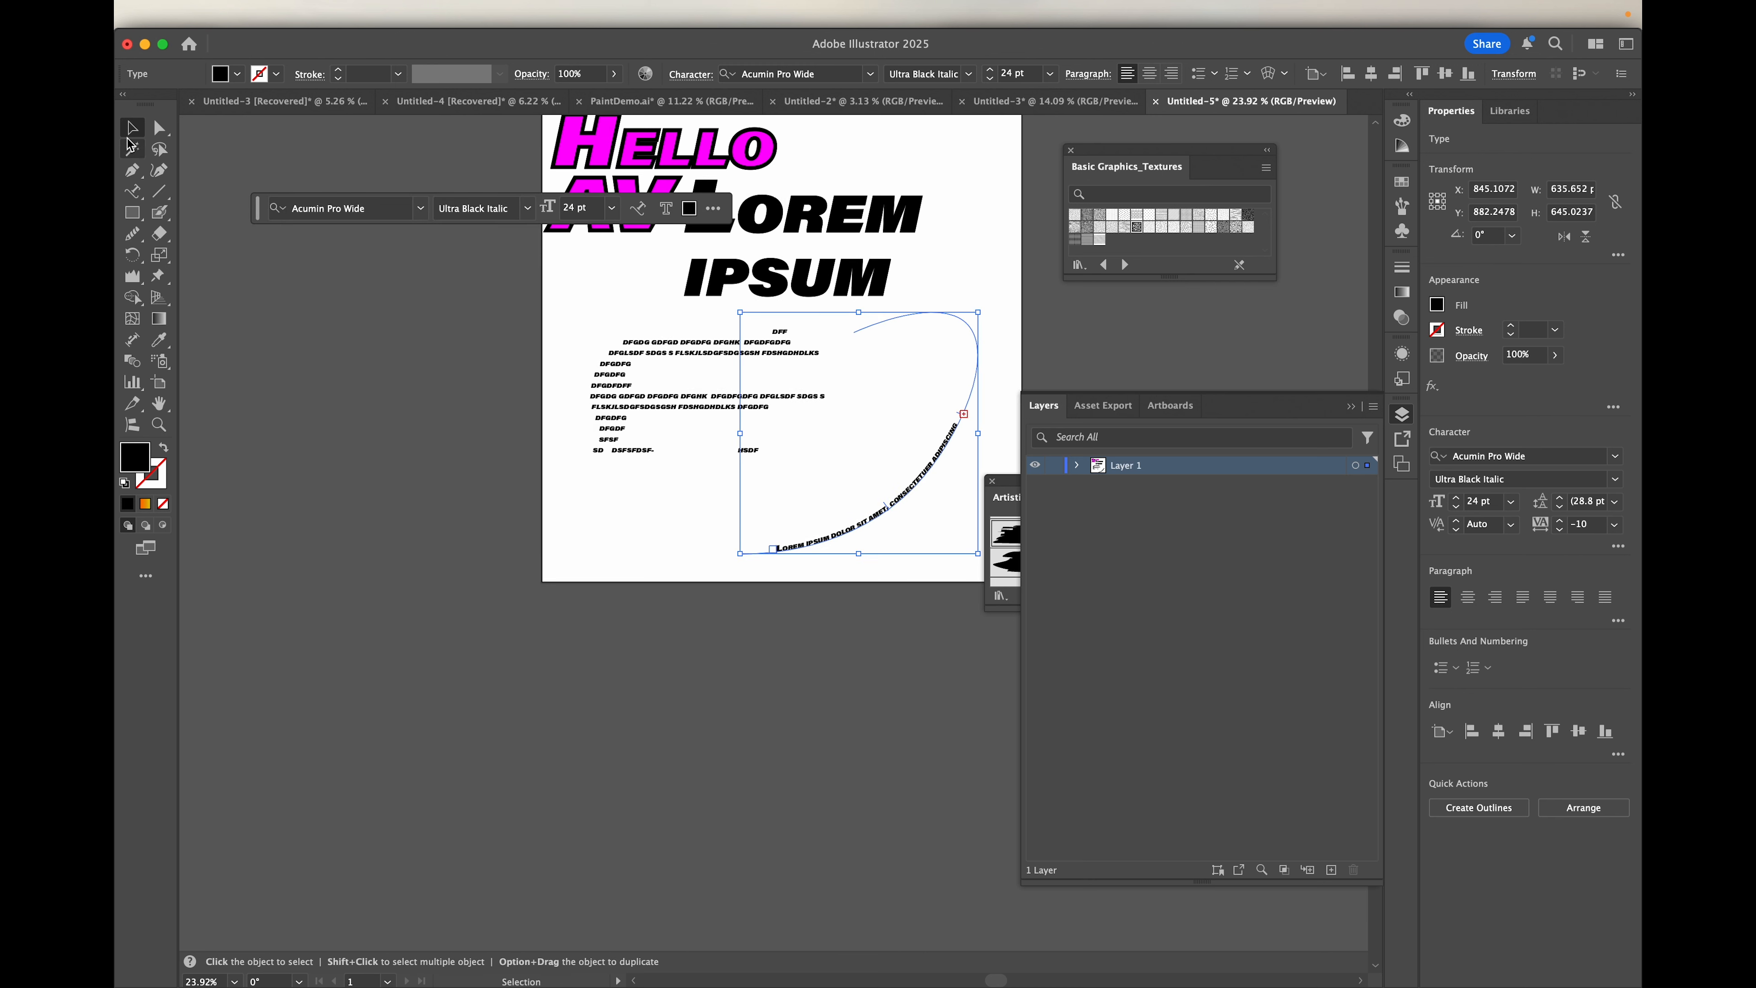
{"action": "left_click", "coordinate": [128, 217]}
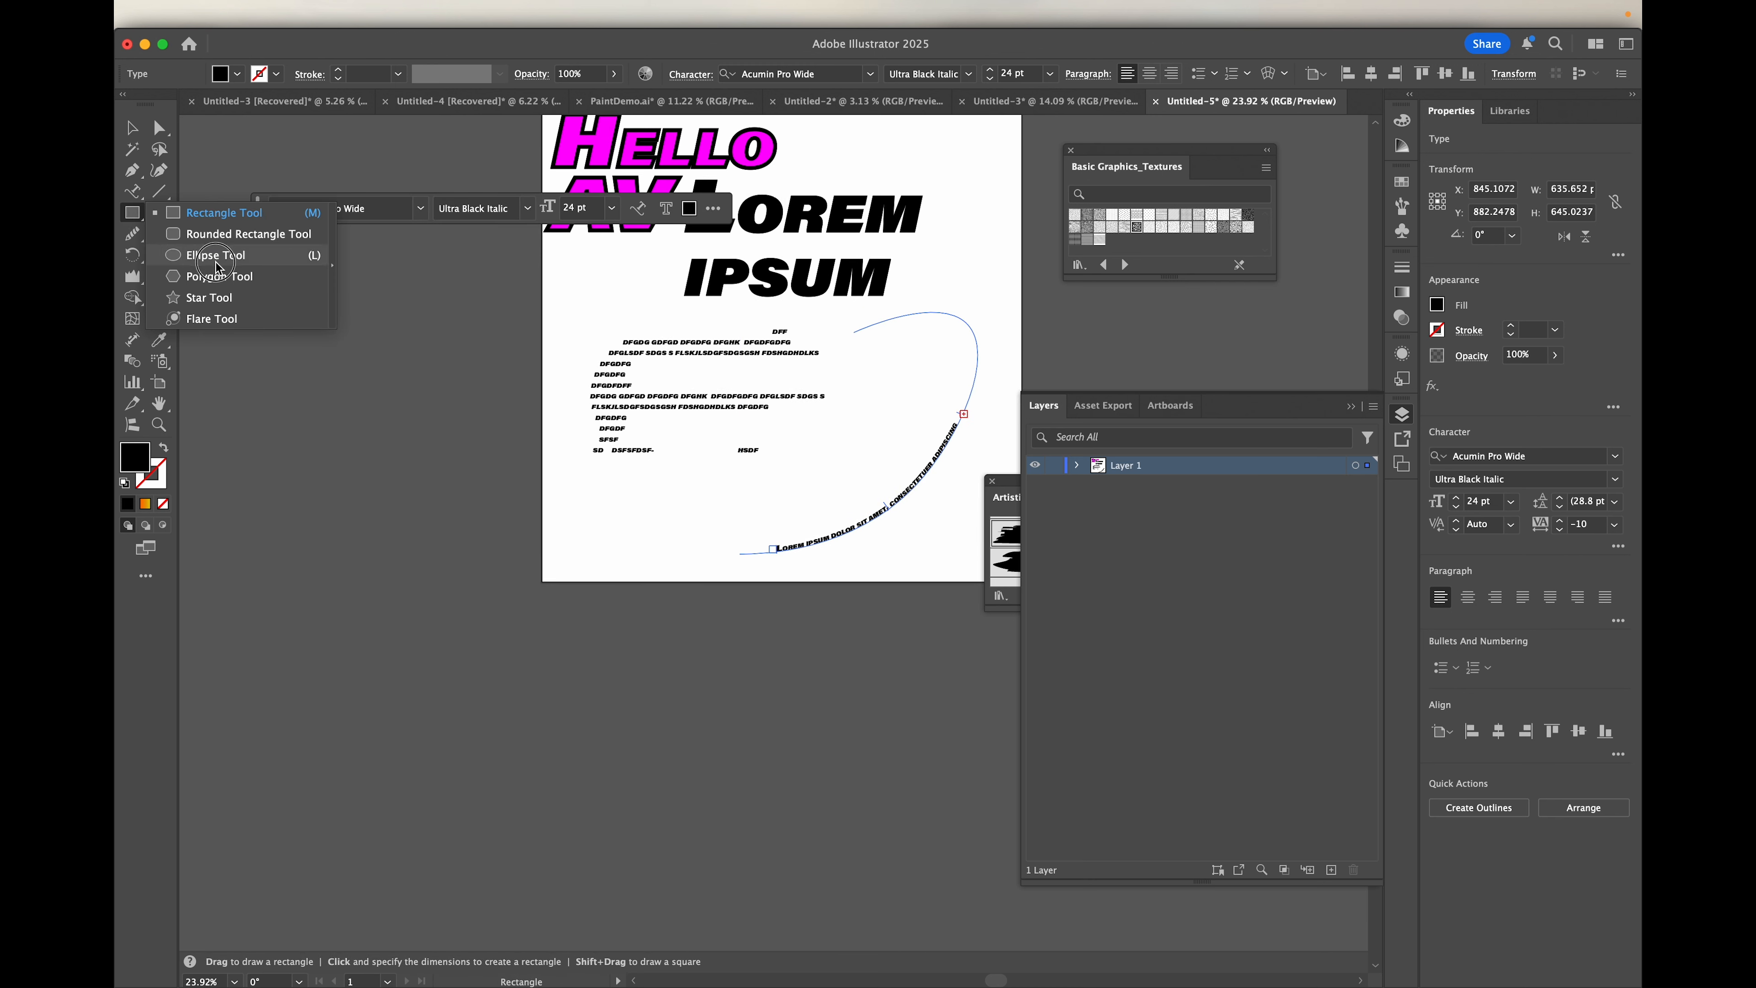
{"action": "left_click", "coordinate": [211, 276]}
{"action": "left_click_drag", "start_coordinate": [542, 595], "coordinate": [648, 579]}
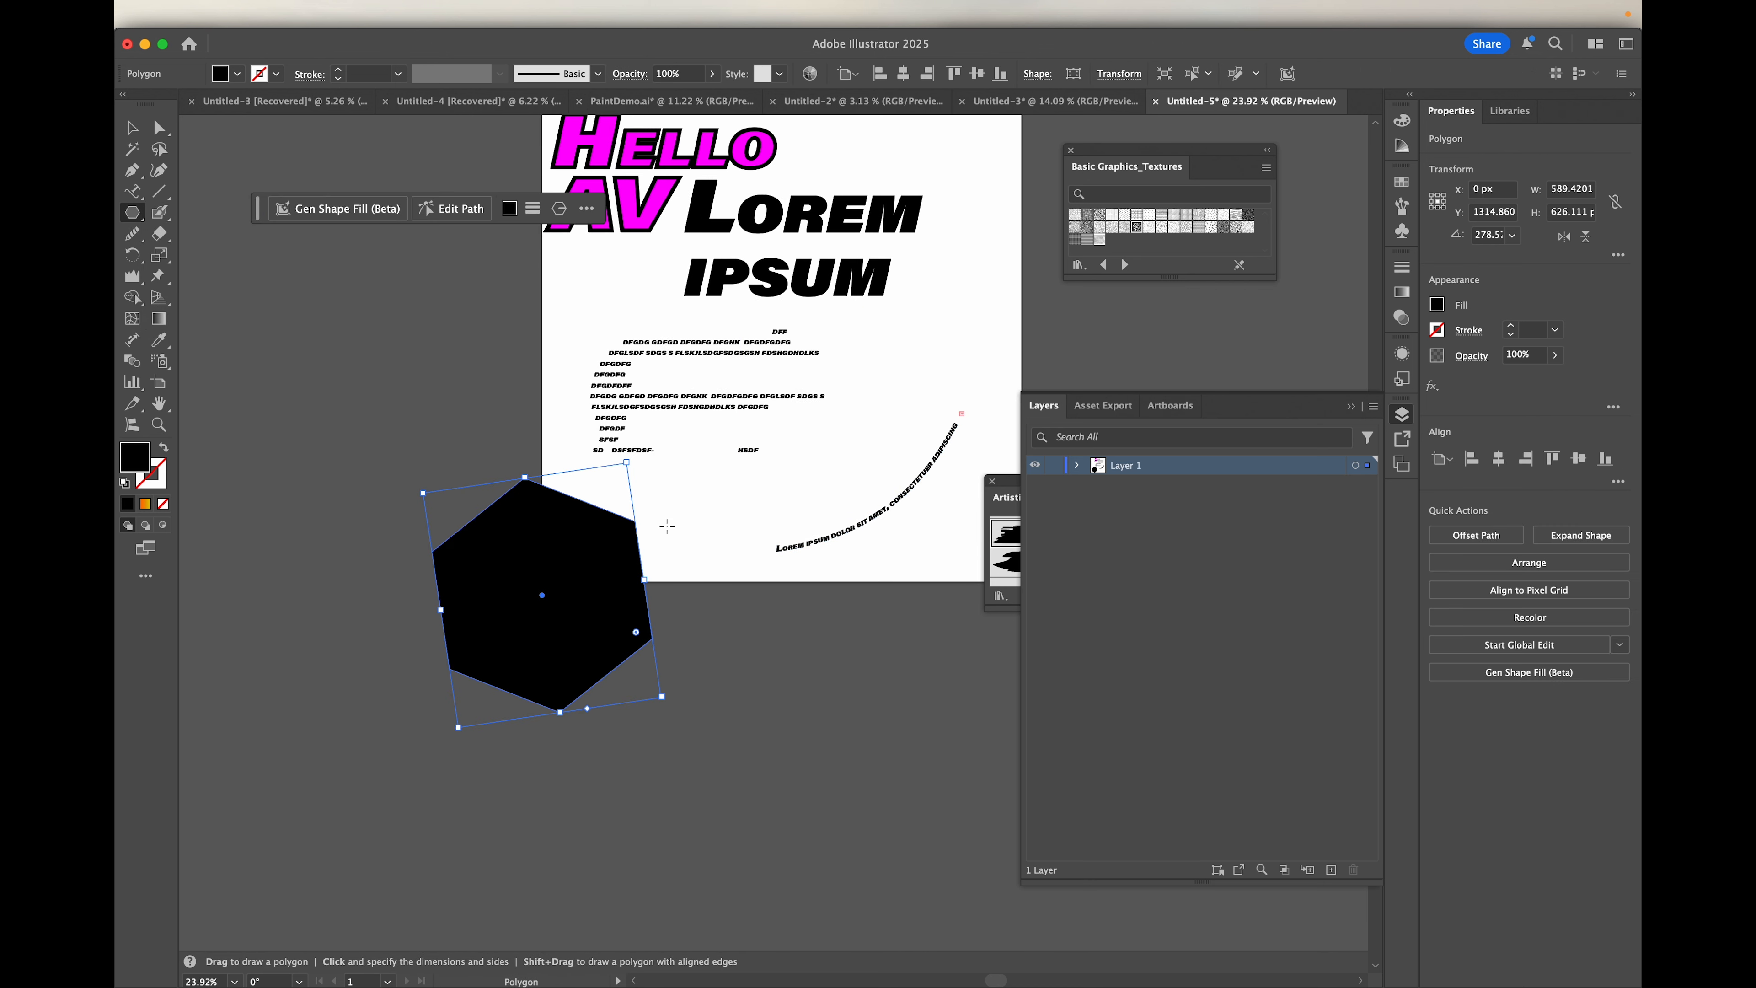
Step: Place placeholder text around the hexagon's outline with the Type on a Path tool, starting on its upper-left edge
{"action": "left_click", "coordinate": [133, 191]}
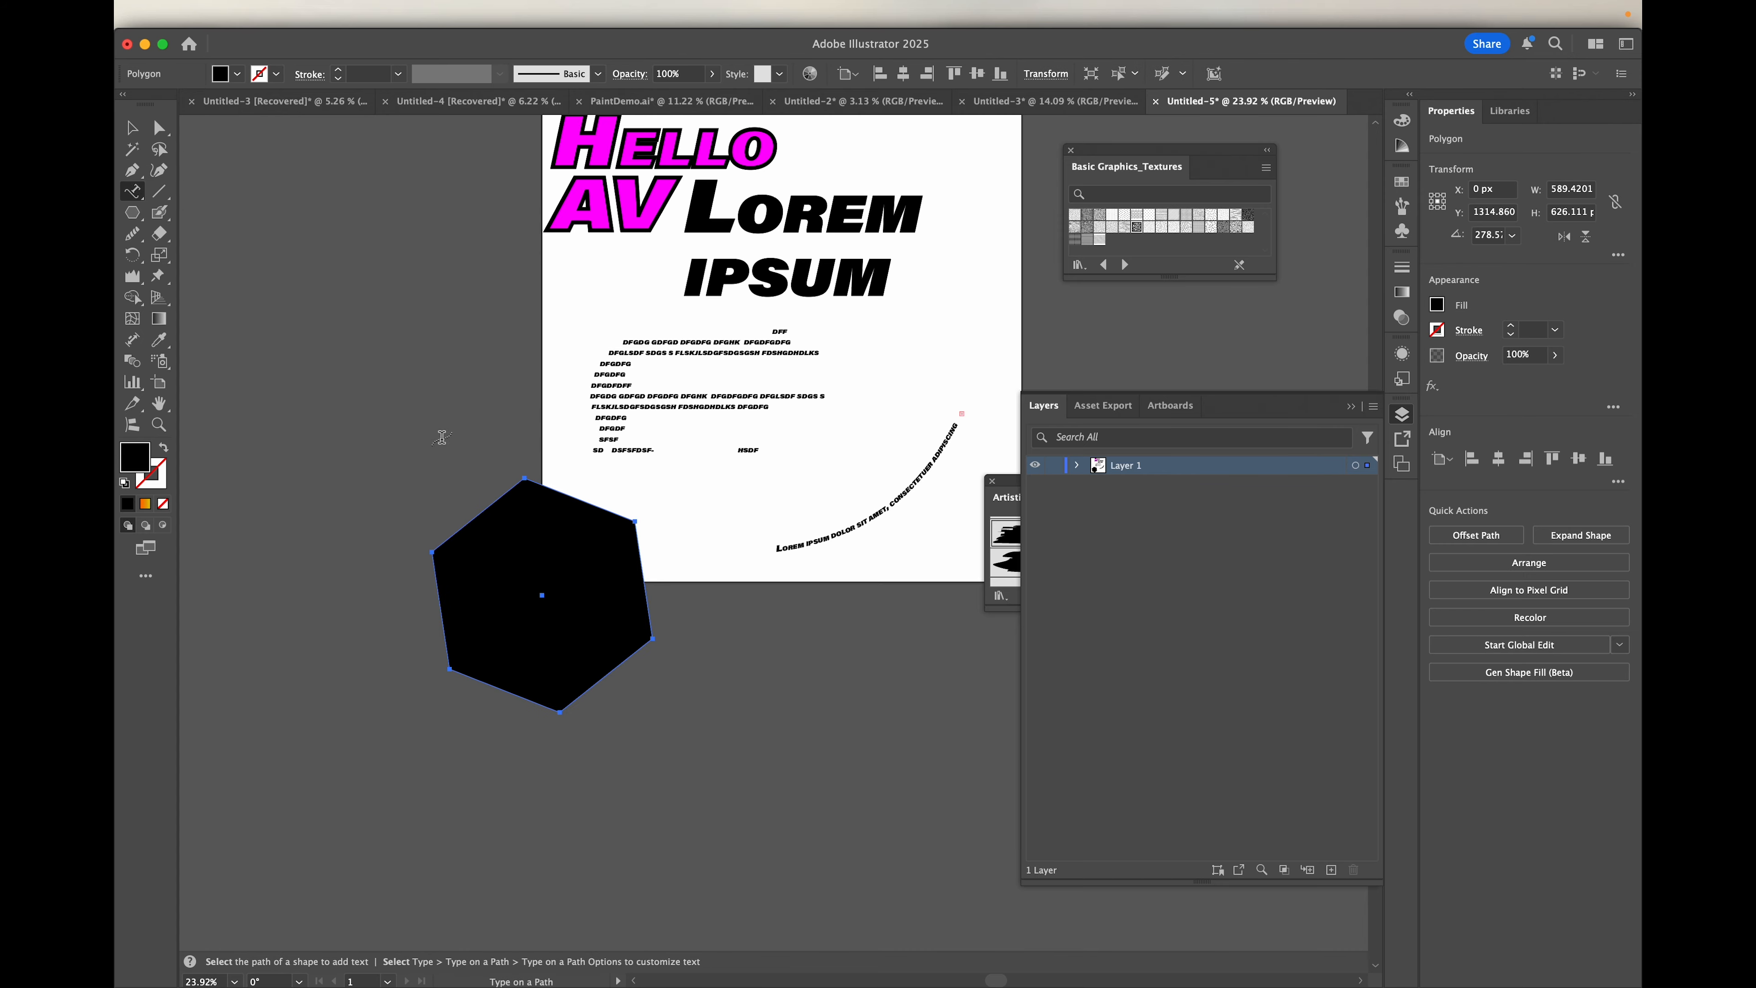
{"action": "left_click", "coordinate": [464, 526]}
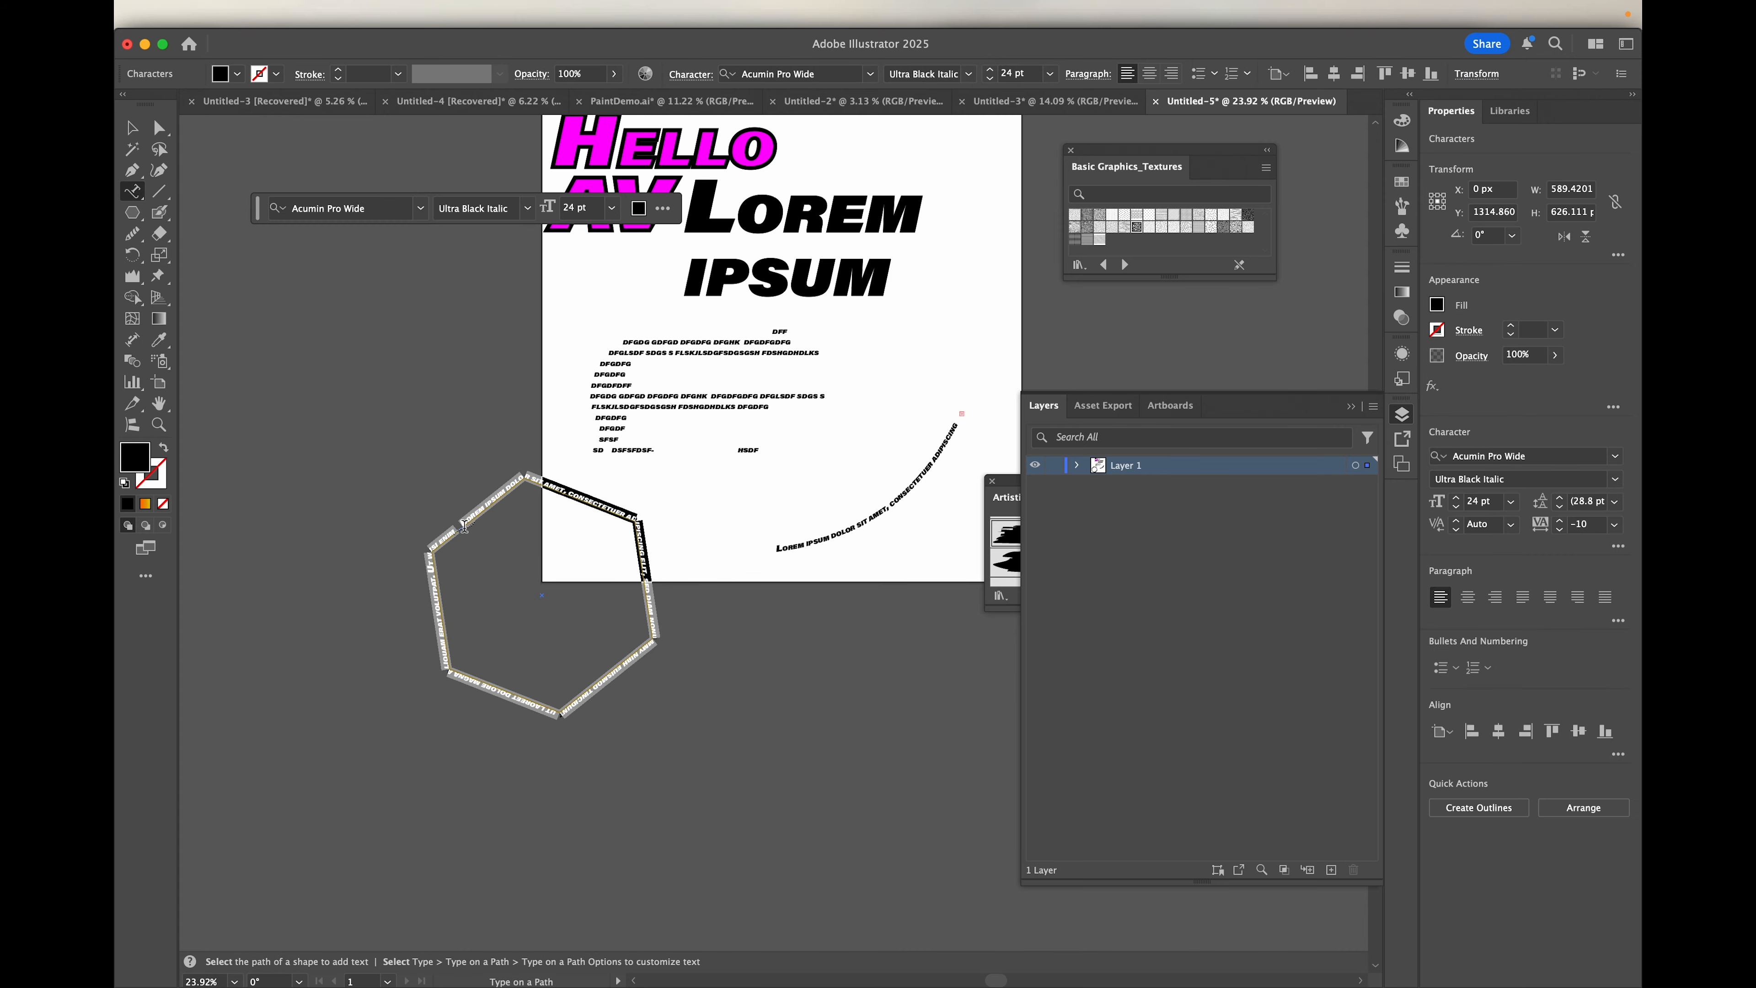
{"action": "scroll", "coordinate": [479, 583], "scroll_direction": "up", "scroll_amount": 2}
{"action": "scroll", "coordinate": [478, 583], "scroll_direction": "up", "scroll_amount": 4}
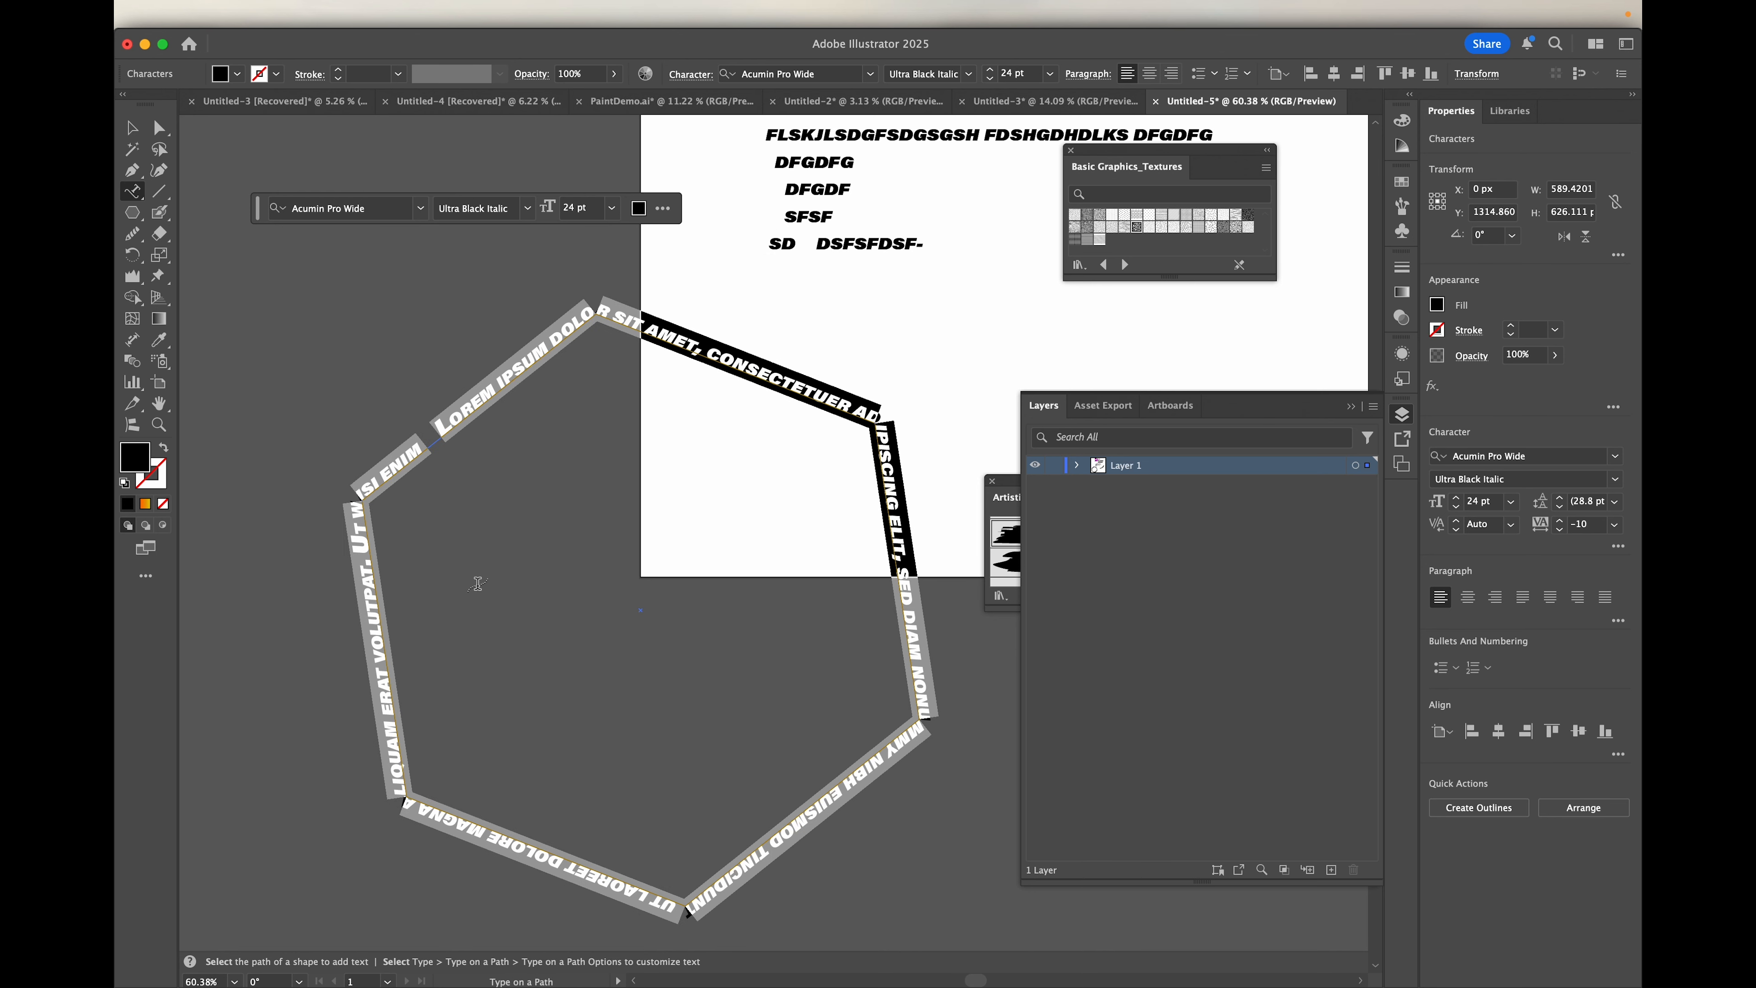
Step: Set the hexagon text's Align to Path option to Center, with the preview on
{"action": "scroll", "coordinate": [478, 583], "scroll_direction": "down", "scroll_amount": 4}
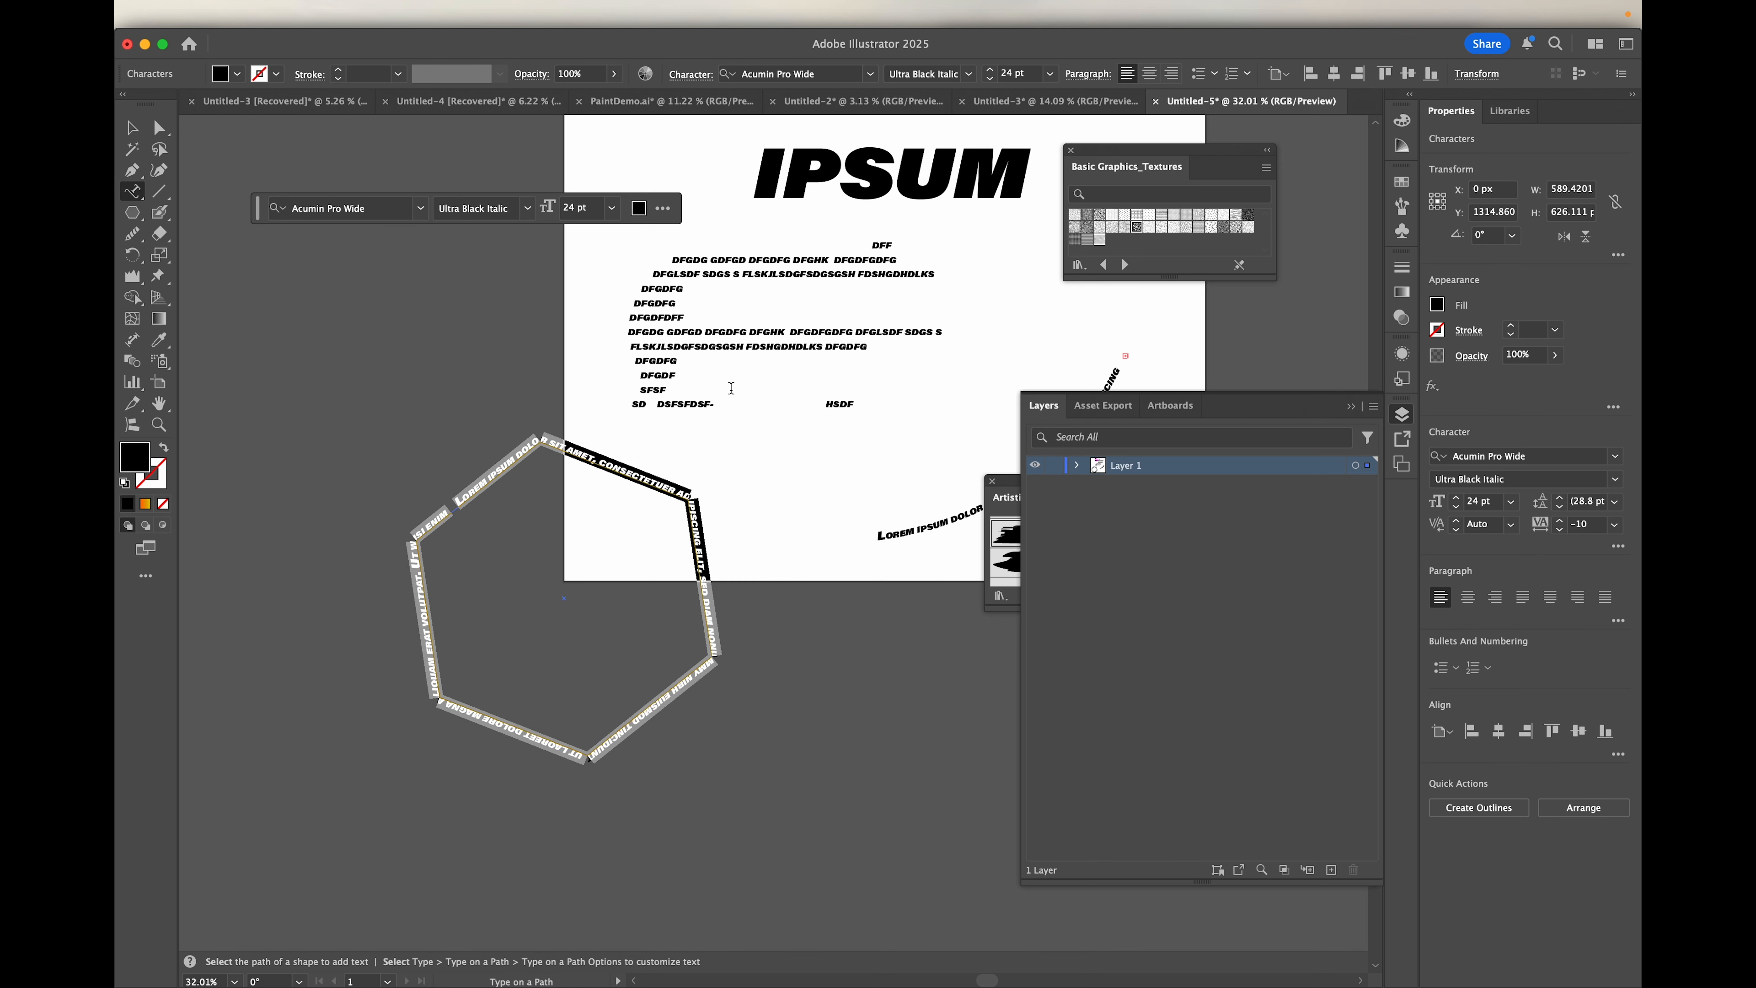
{"action": "double_click", "coordinate": [132, 191]}
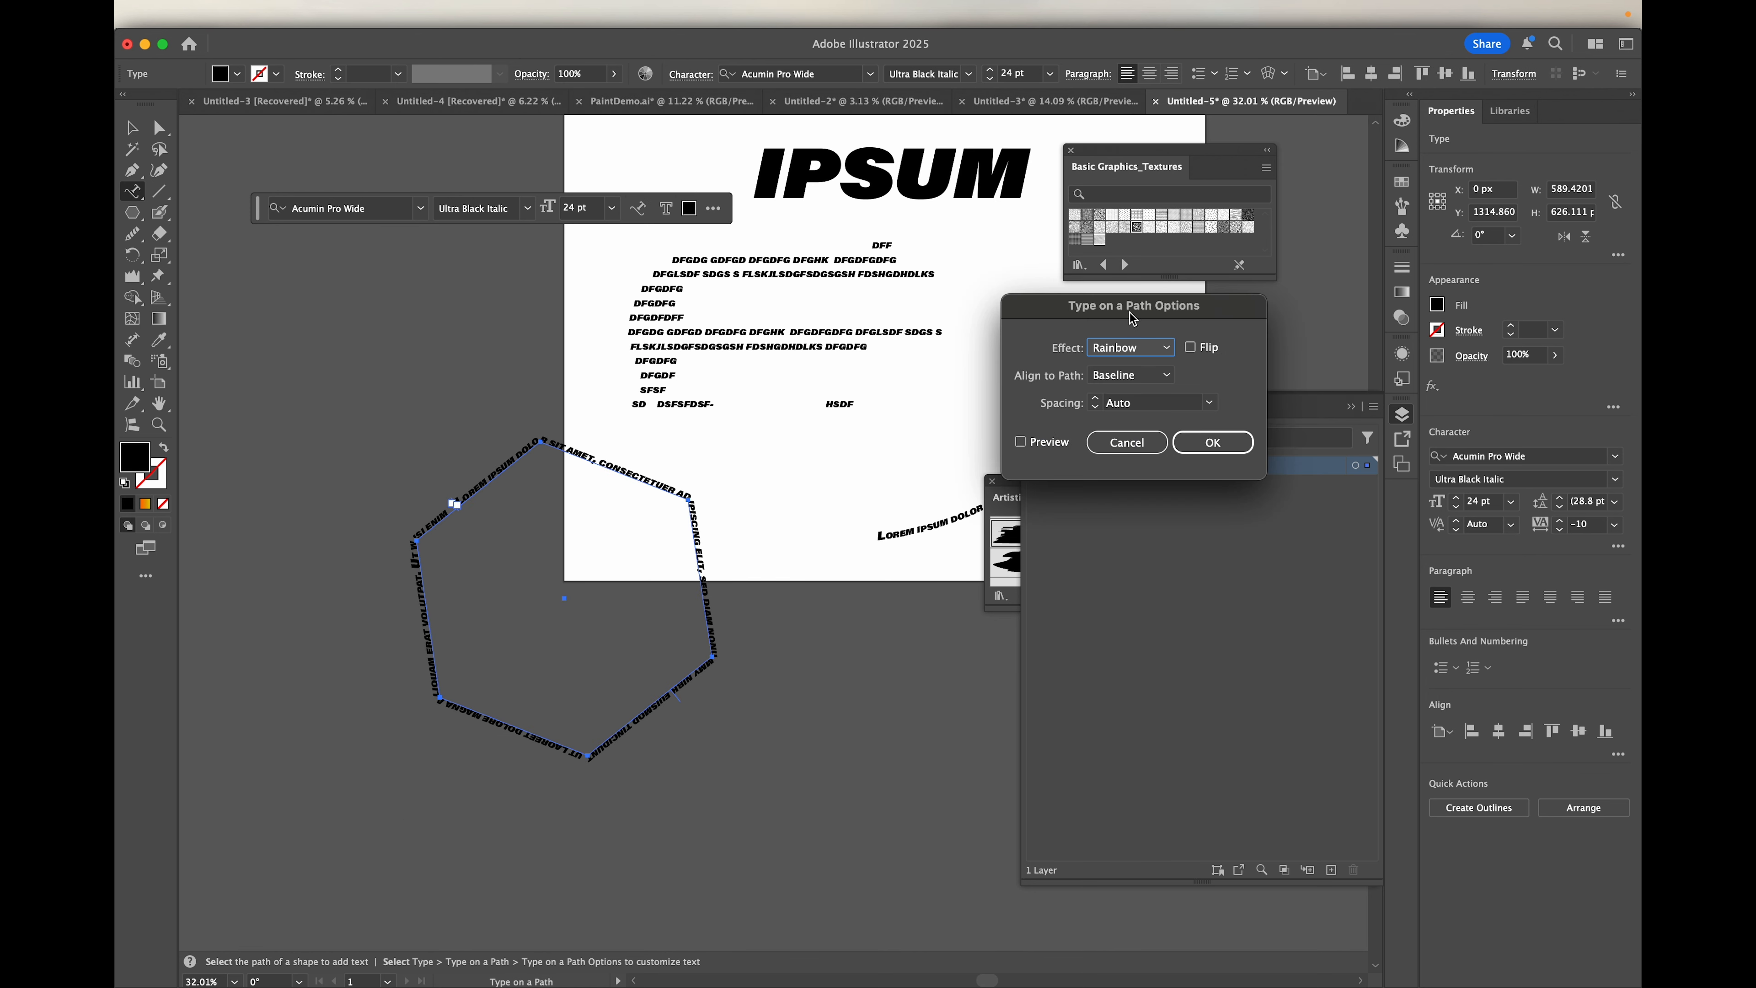
{"action": "left_click_drag", "start_coordinate": [1132, 318], "coordinate": [847, 261]}
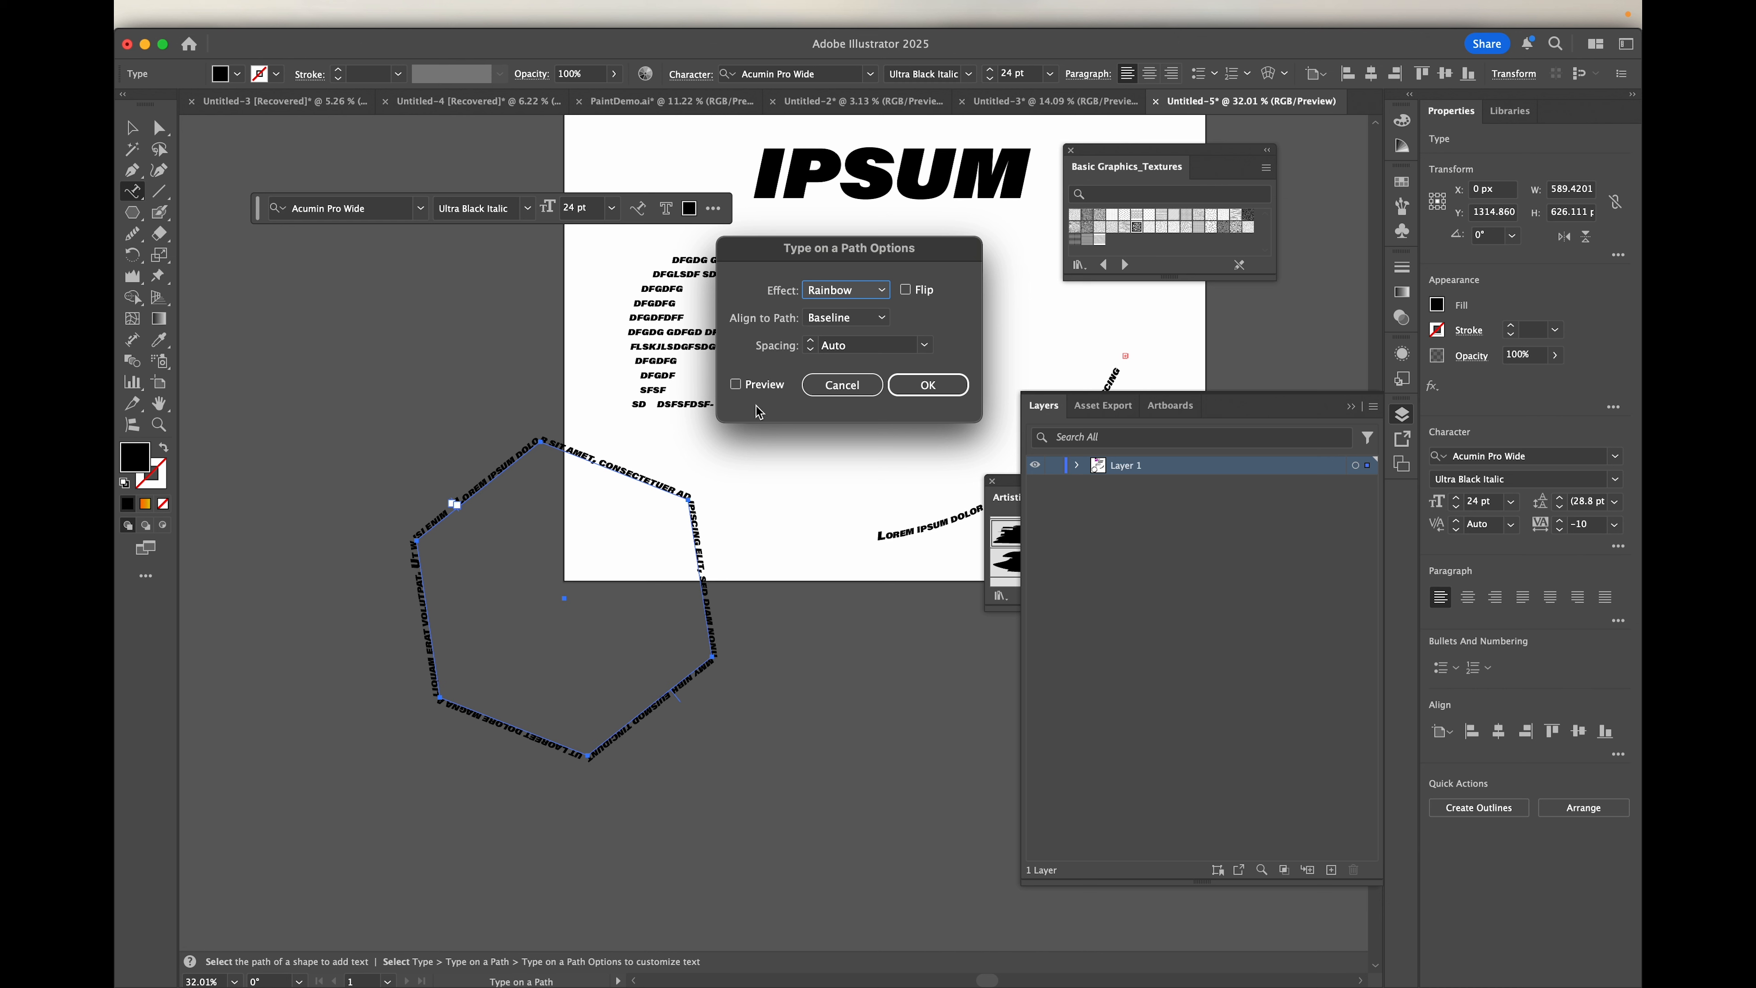
{"action": "left_click", "coordinate": [875, 323]}
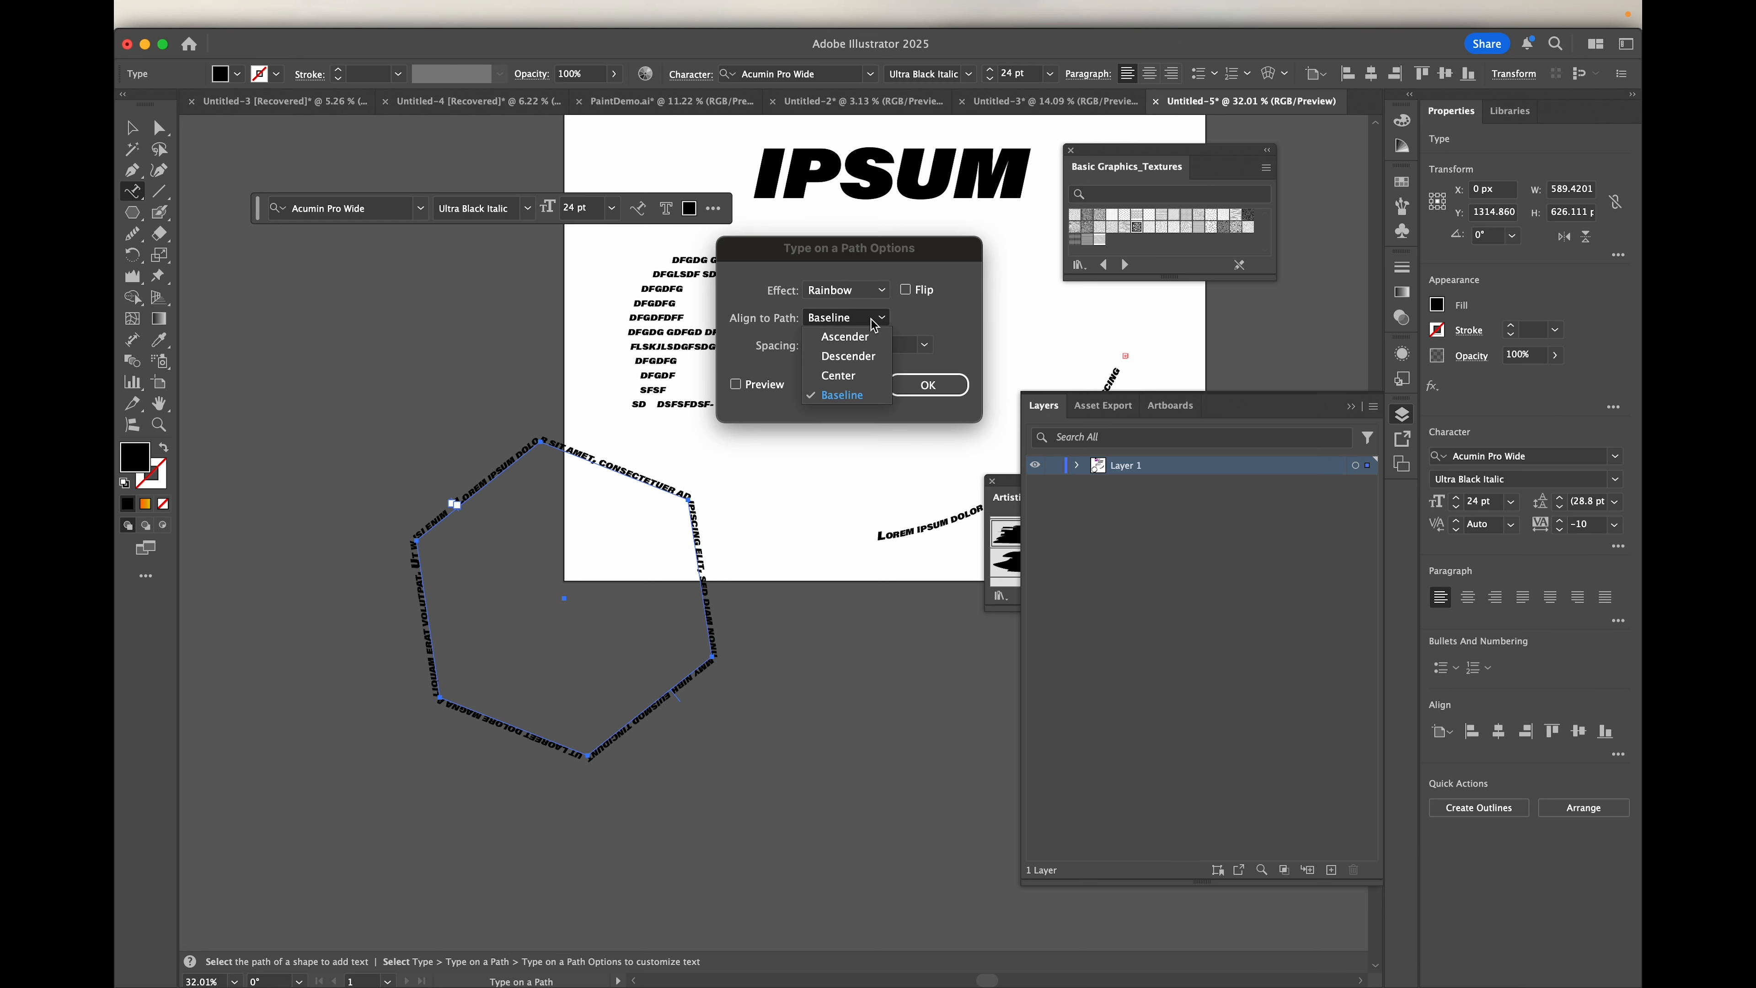
{"action": "left_click", "coordinate": [860, 376]}
{"action": "left_click", "coordinate": [736, 385]}
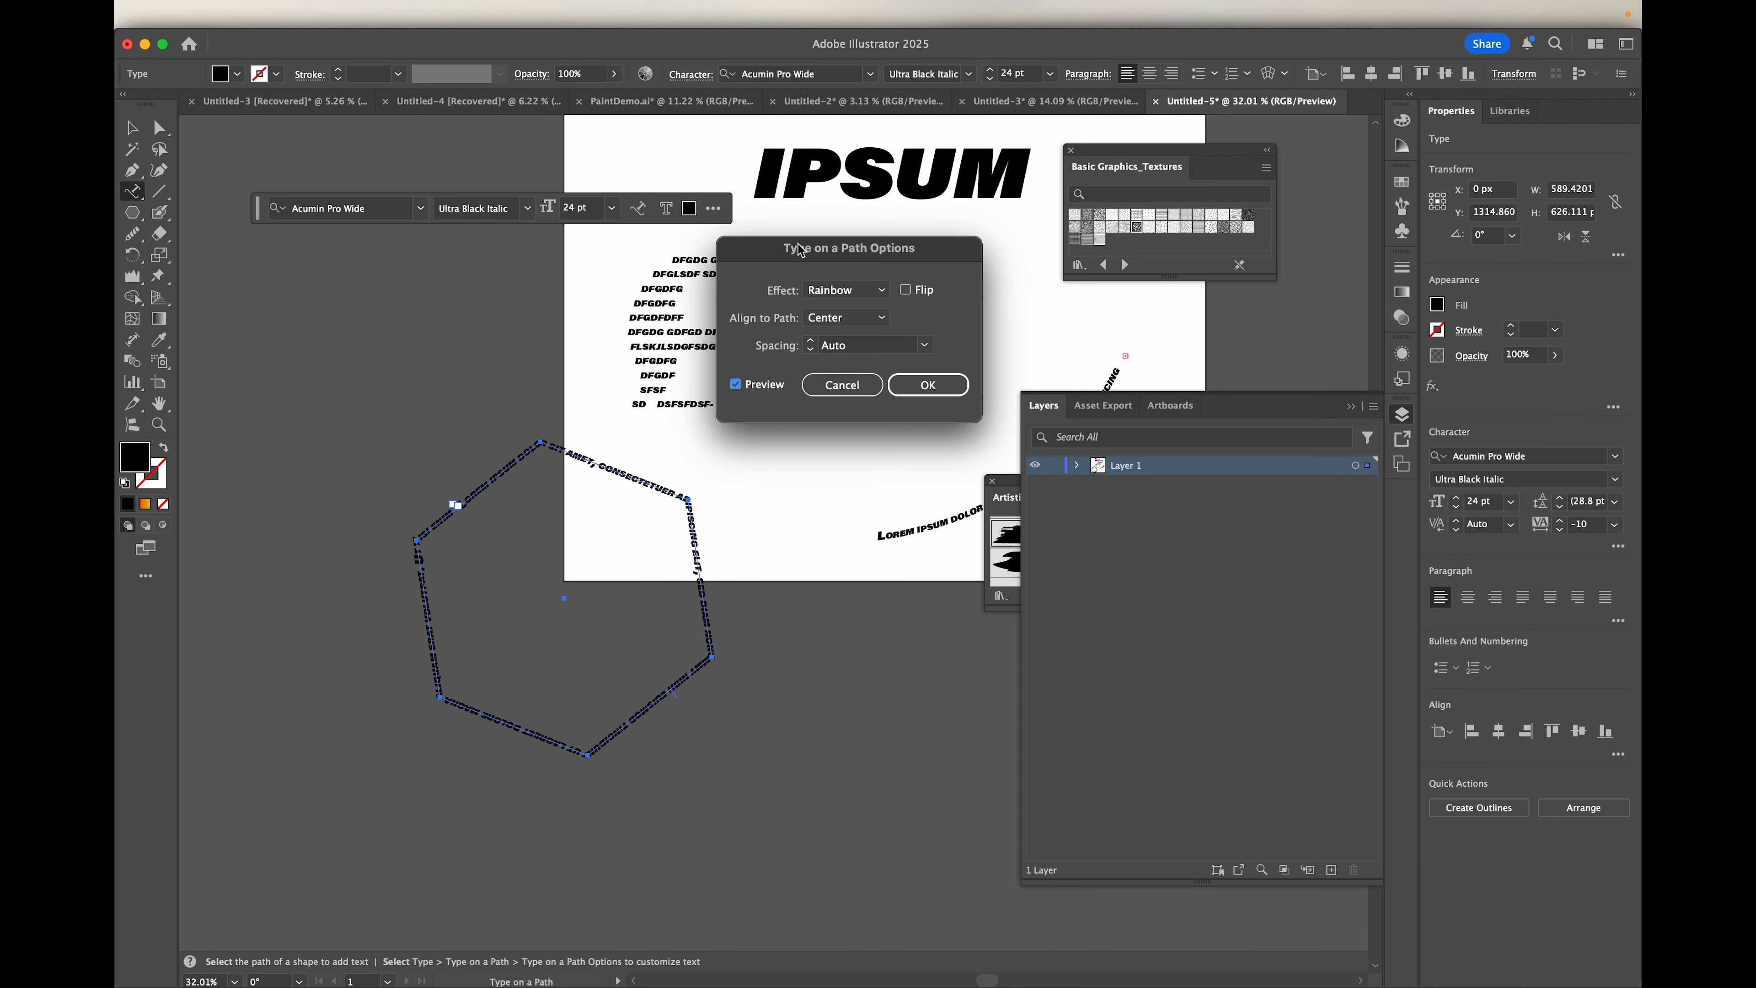
{"action": "left_click_drag", "start_coordinate": [800, 251], "coordinate": [876, 317]}
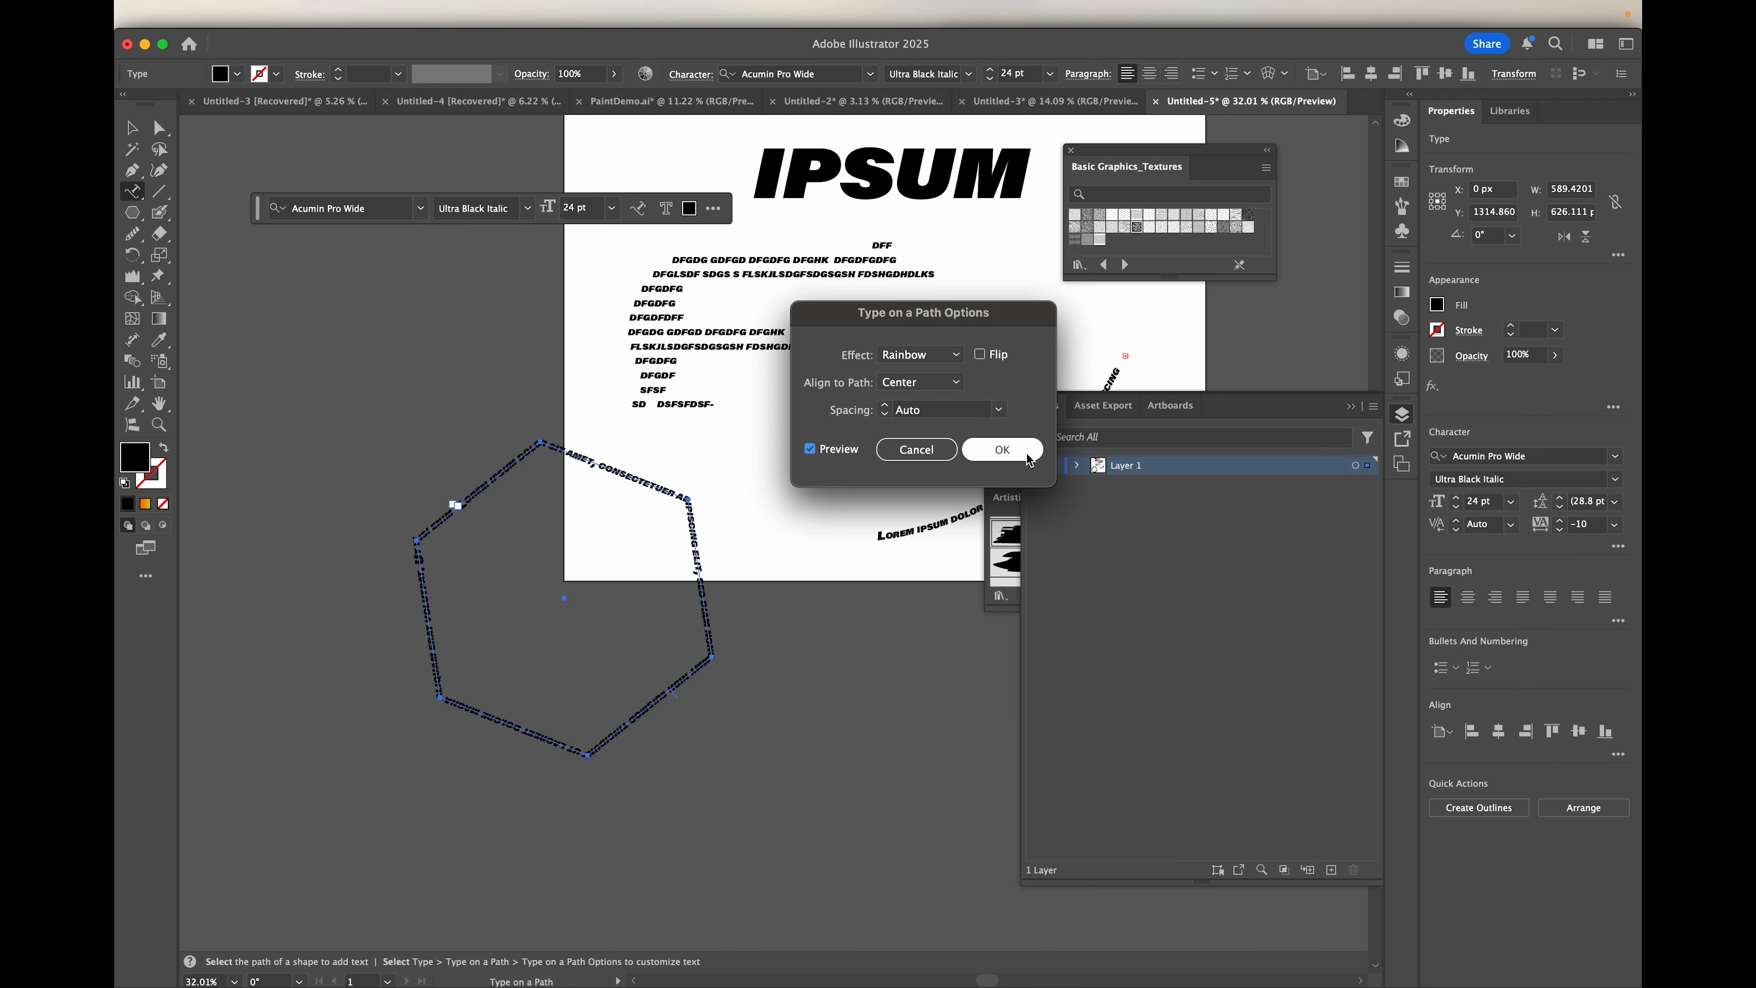
{"action": "left_click", "coordinate": [1002, 449]}
Step: Preview the Ascender and Descender path alignments on the hexagon text and return the alignment to Center
{"action": "scroll", "coordinate": [656, 512], "scroll_direction": "up", "scroll_amount": 5}
{"action": "scroll", "coordinate": [657, 512], "scroll_direction": "up", "scroll_amount": 1}
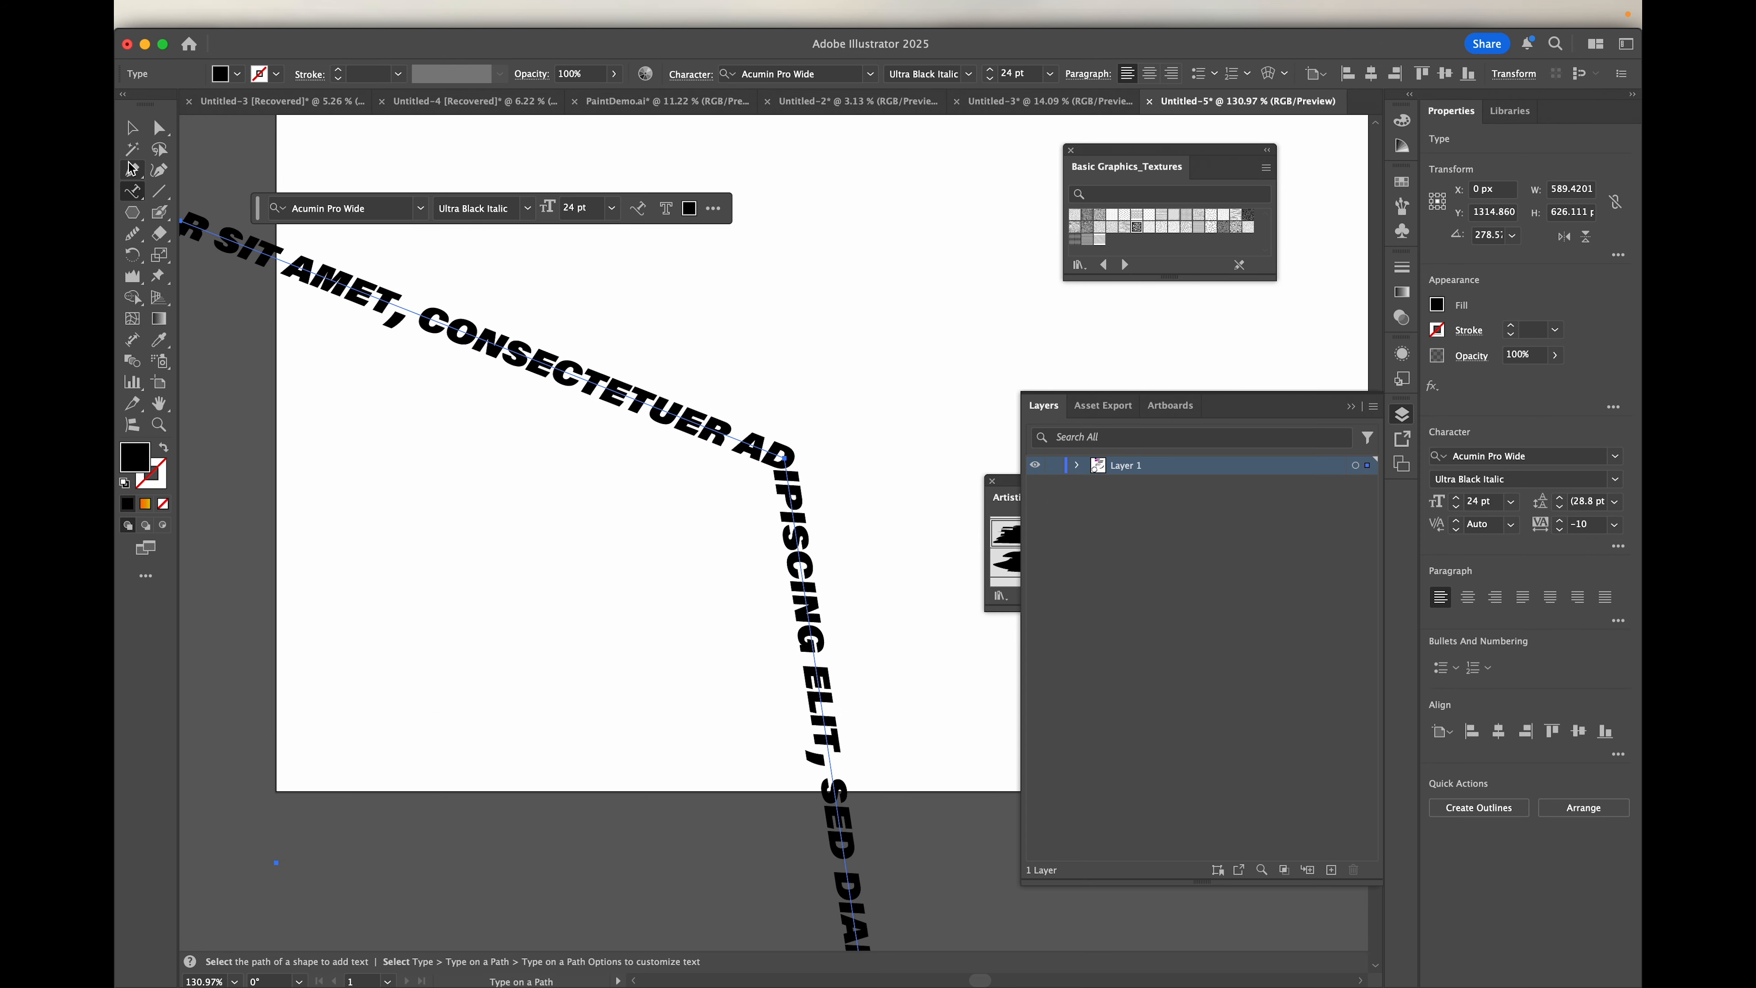
{"action": "double_click", "coordinate": [134, 195]}
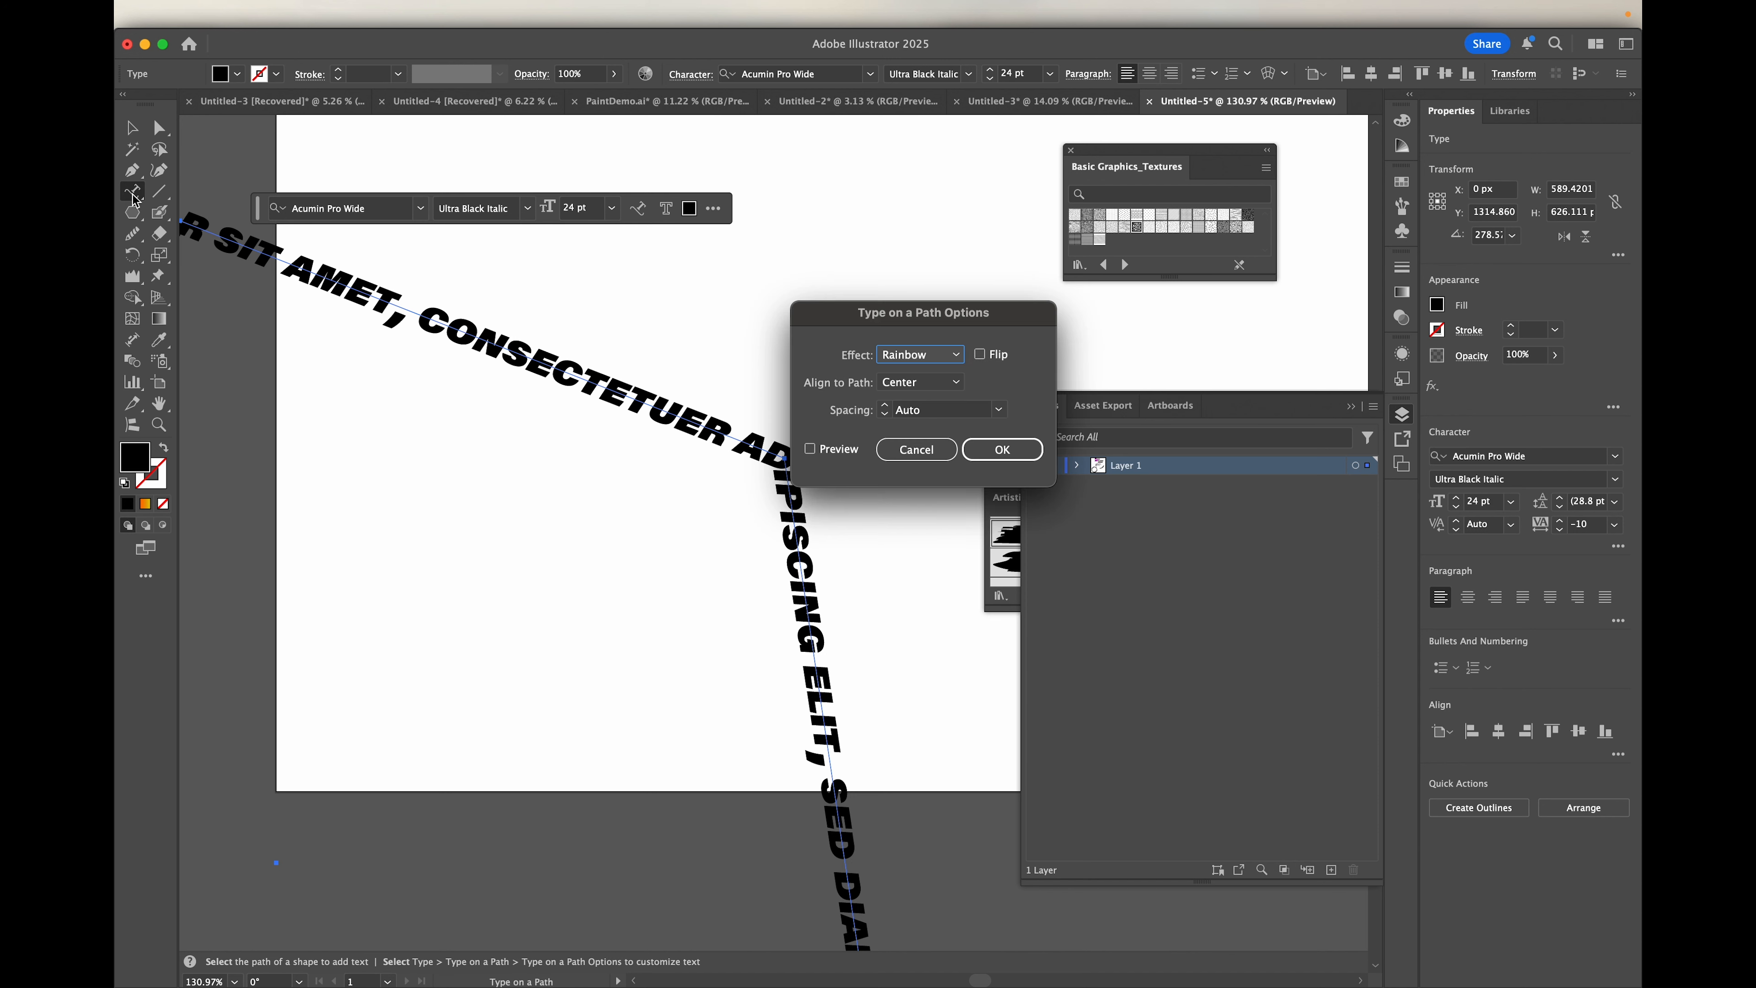
{"action": "left_click", "coordinate": [957, 384]}
{"action": "left_click", "coordinate": [919, 401]}
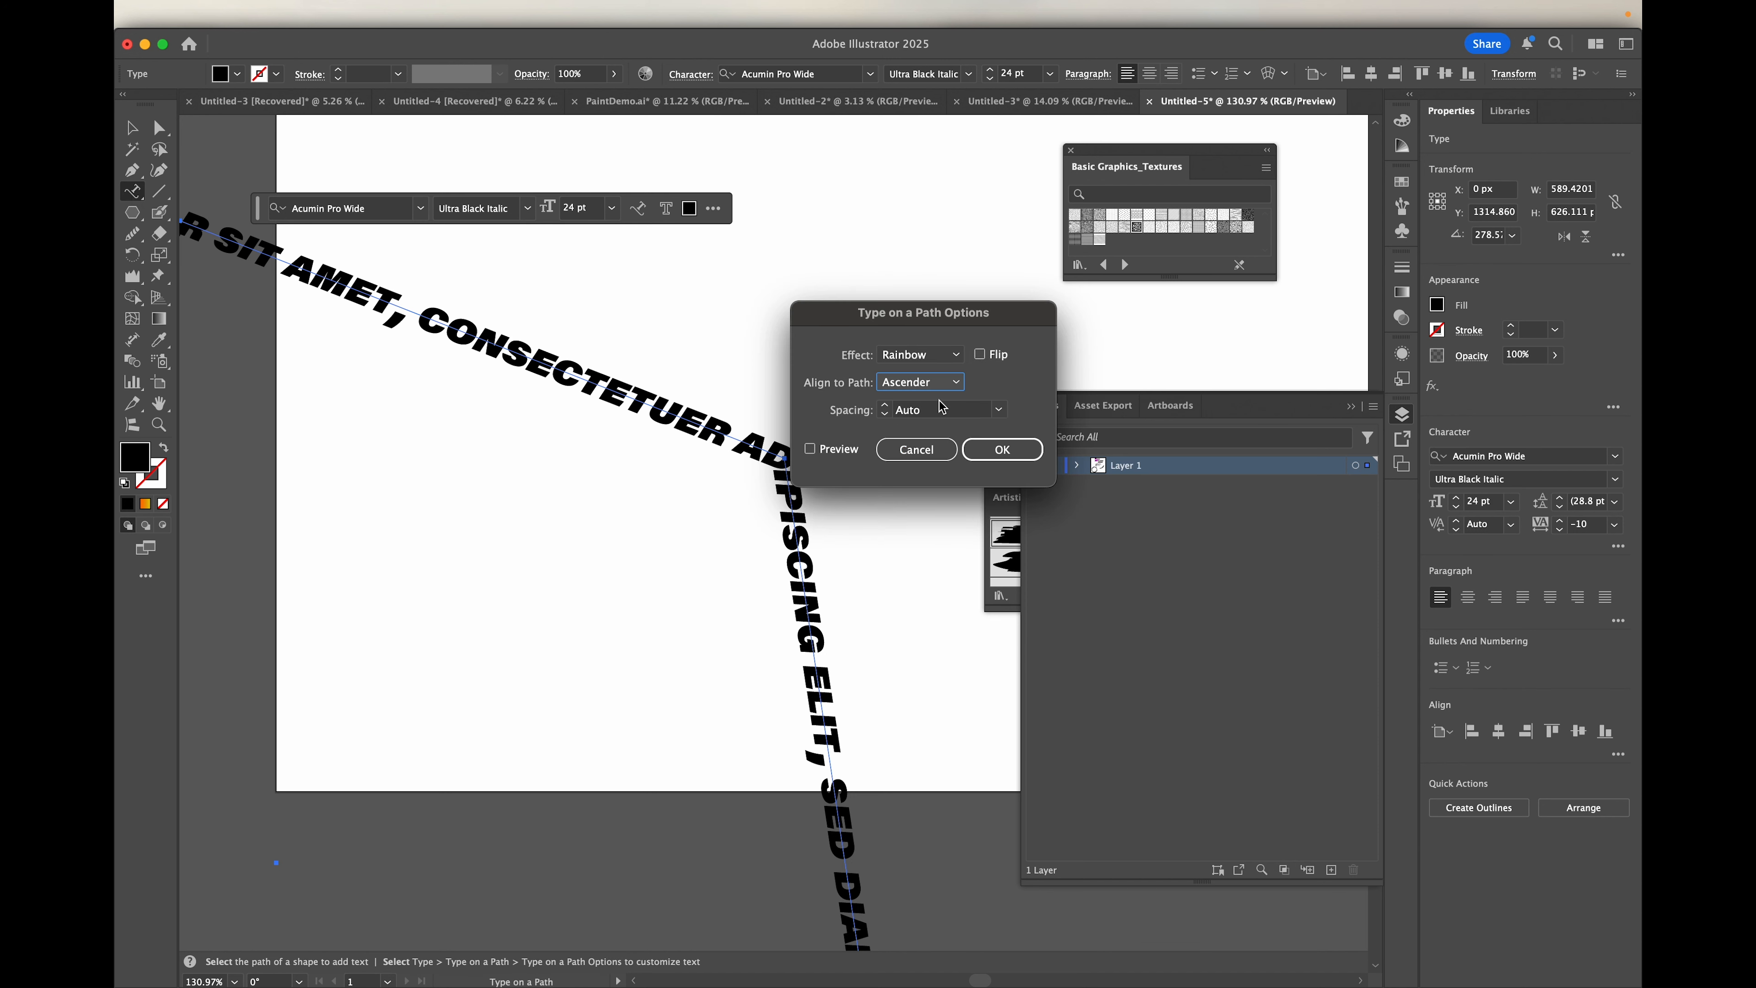
{"action": "left_click", "coordinate": [810, 450]}
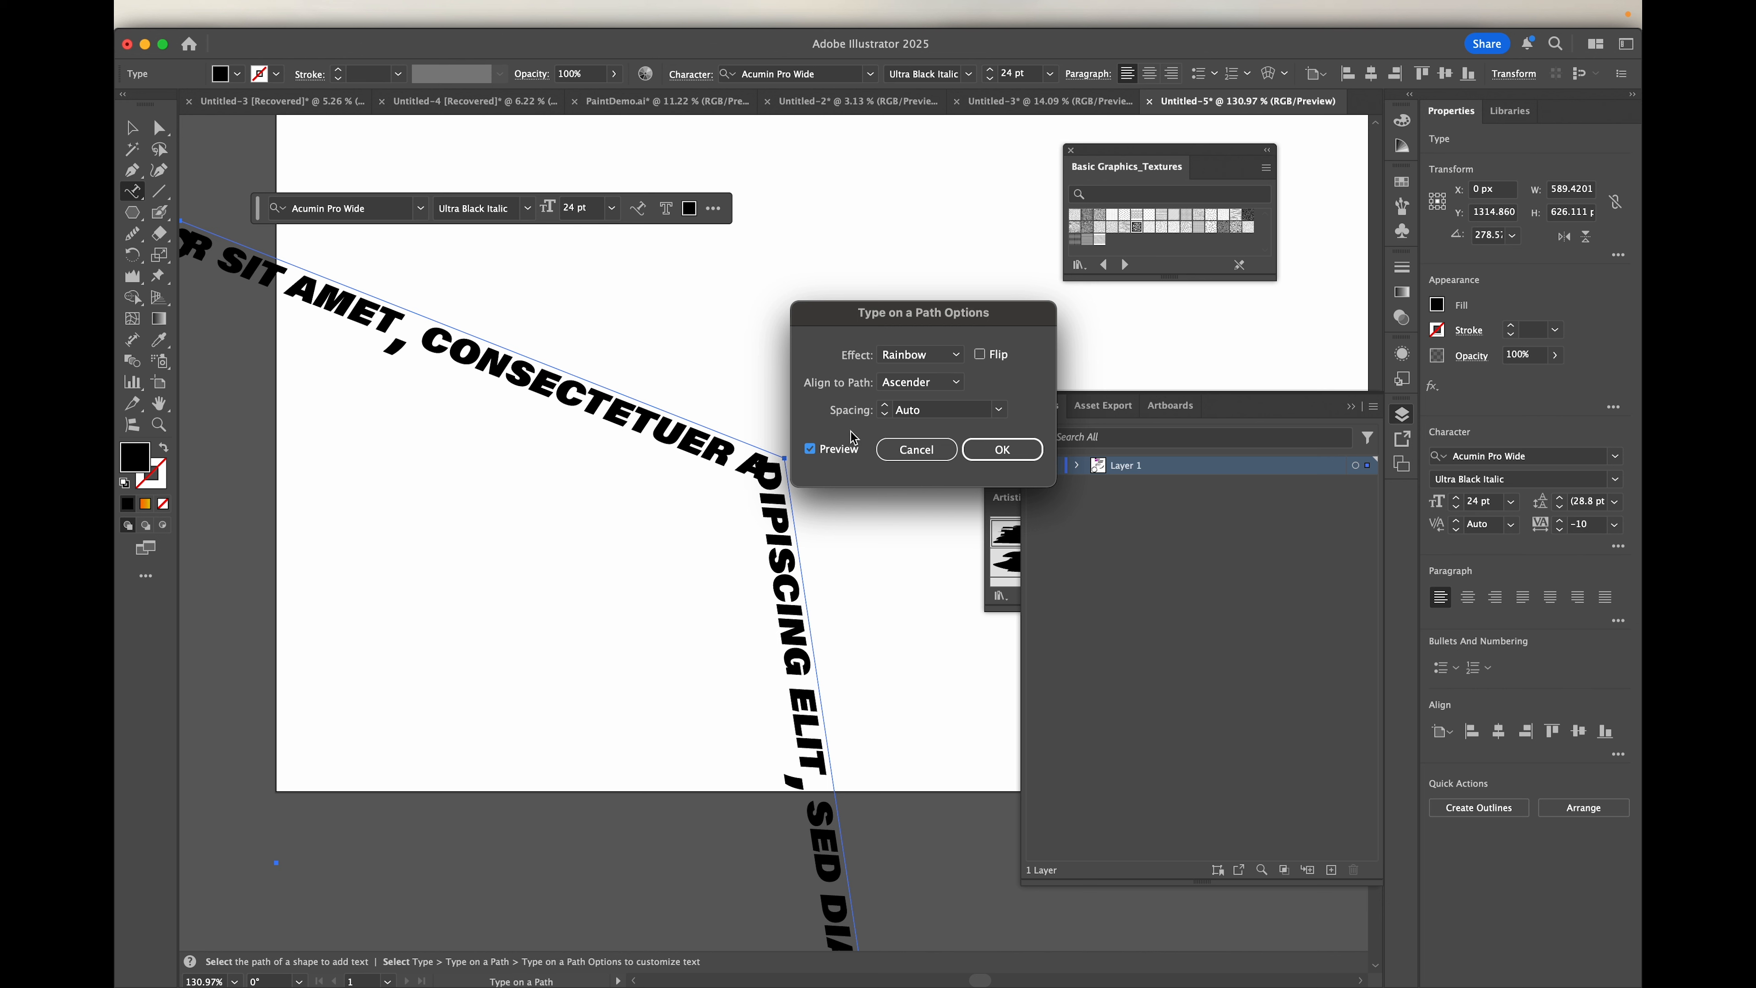
{"action": "left_click", "coordinate": [937, 383]}
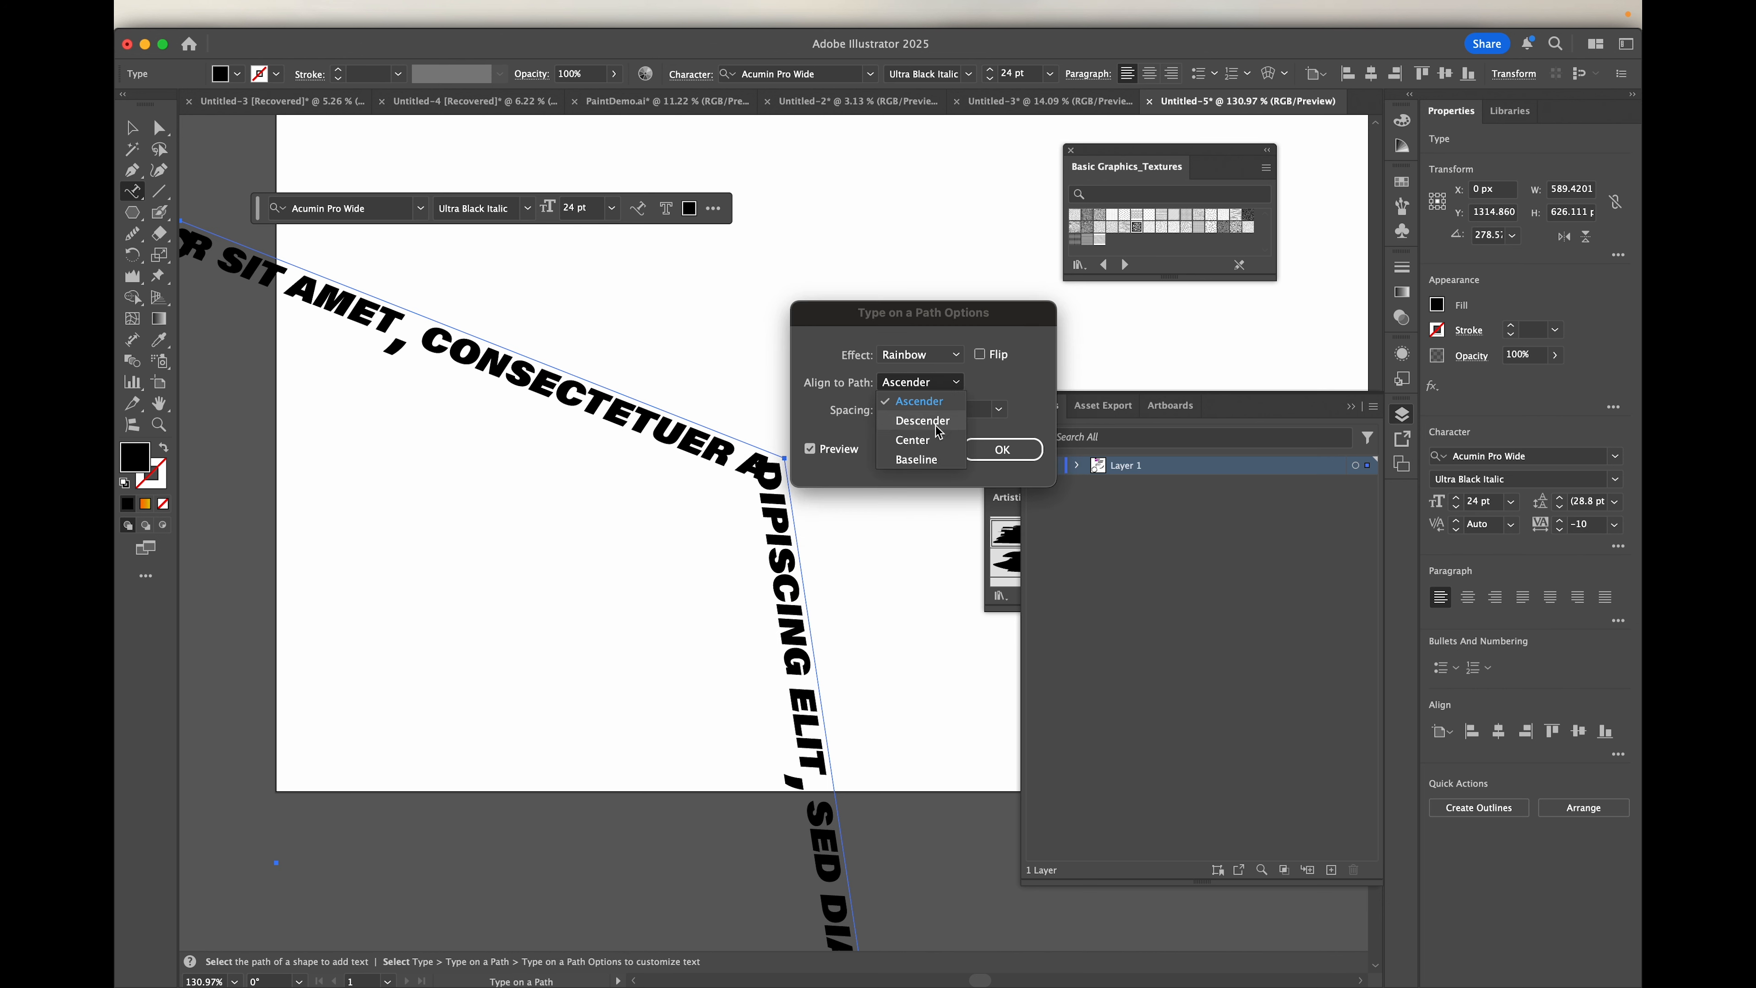
{"action": "left_click", "coordinate": [920, 405]}
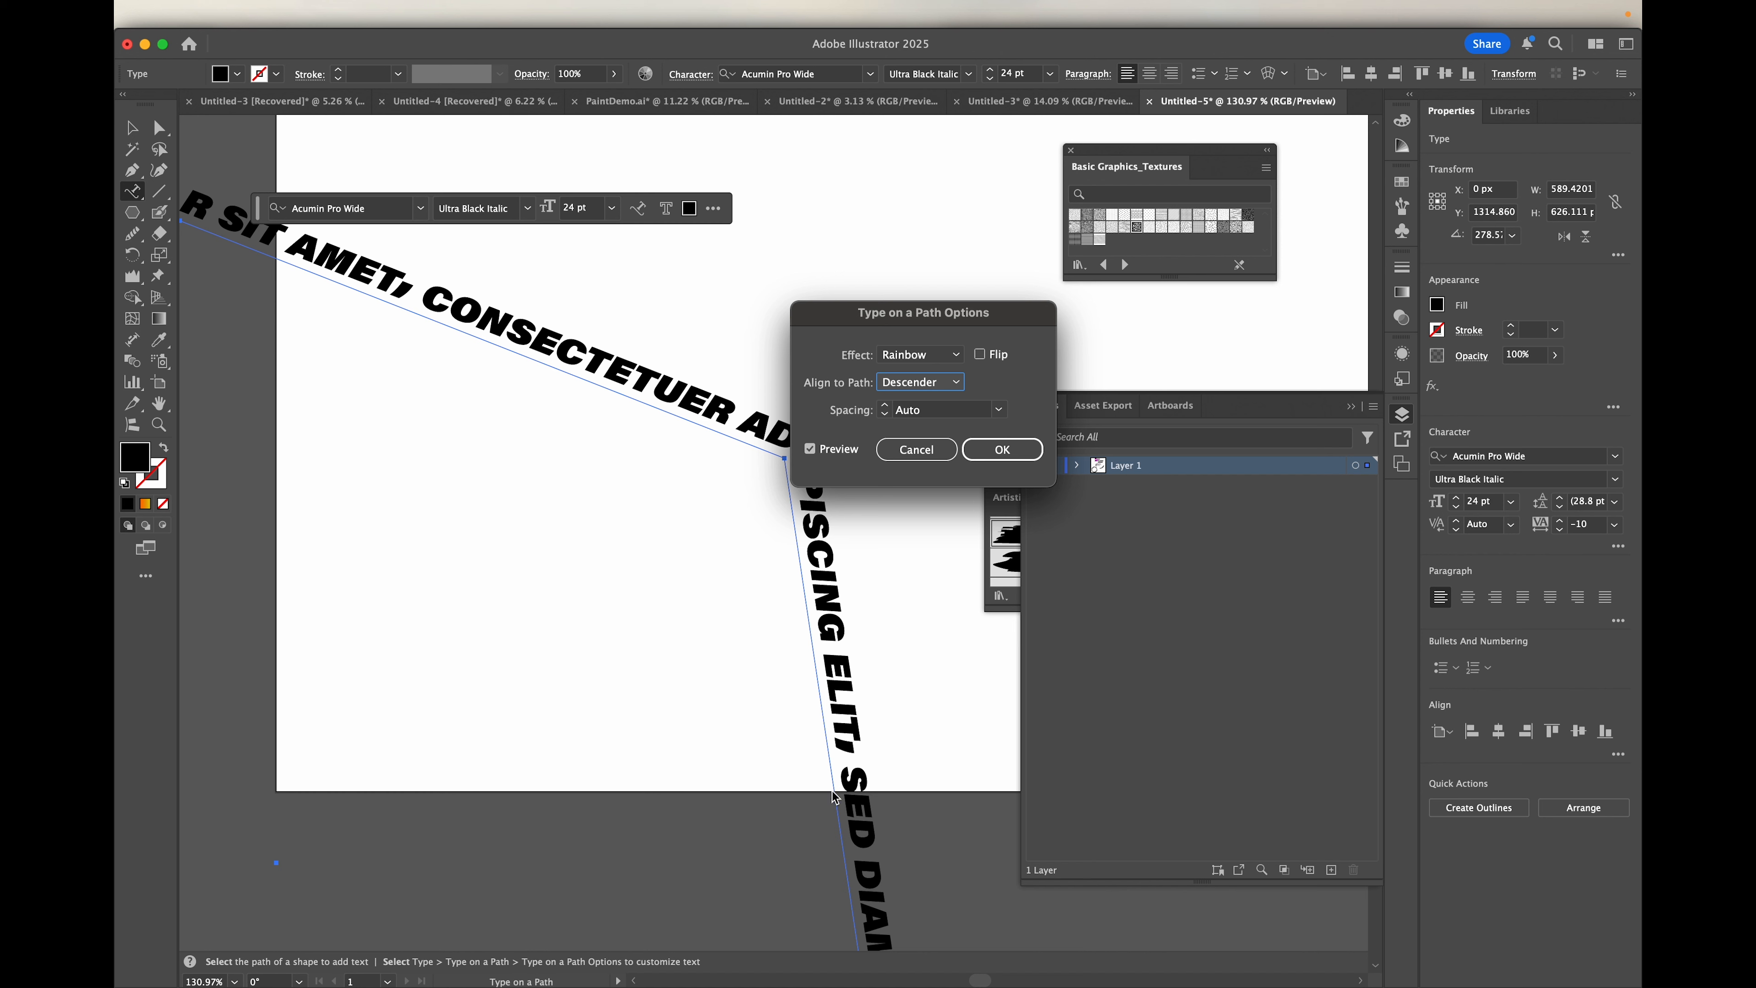
{"action": "left_click", "coordinate": [954, 384]}
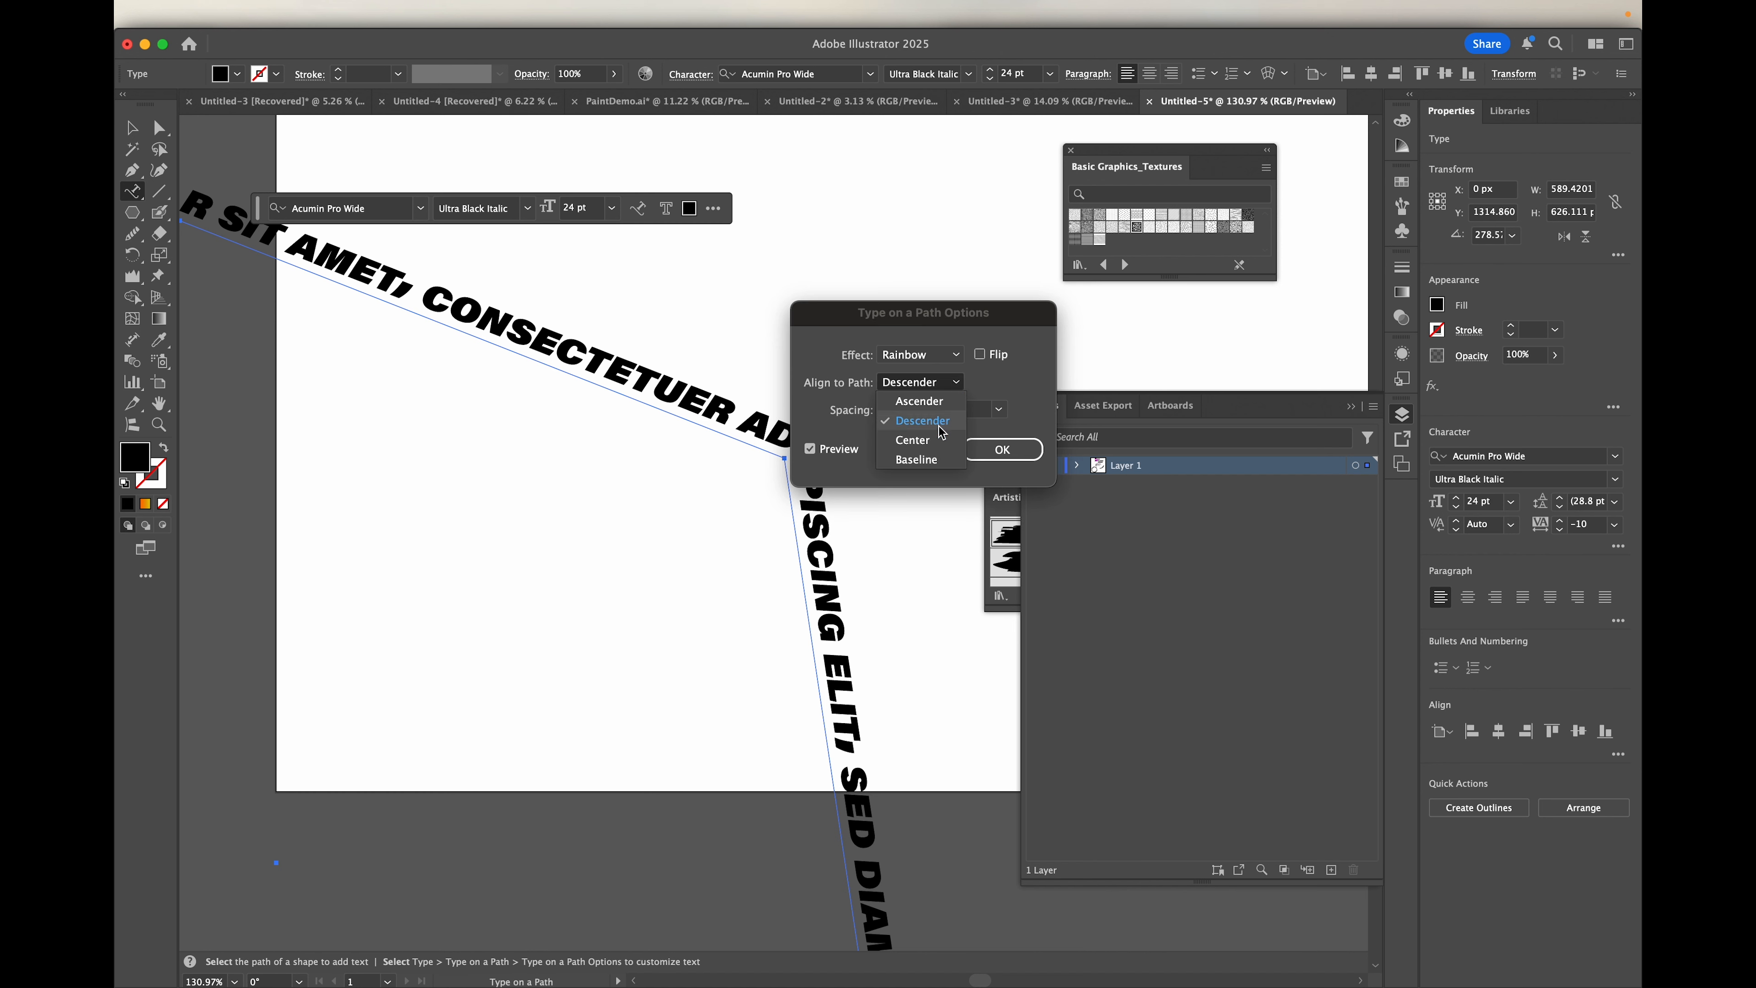
{"action": "left_click", "coordinate": [932, 446]}
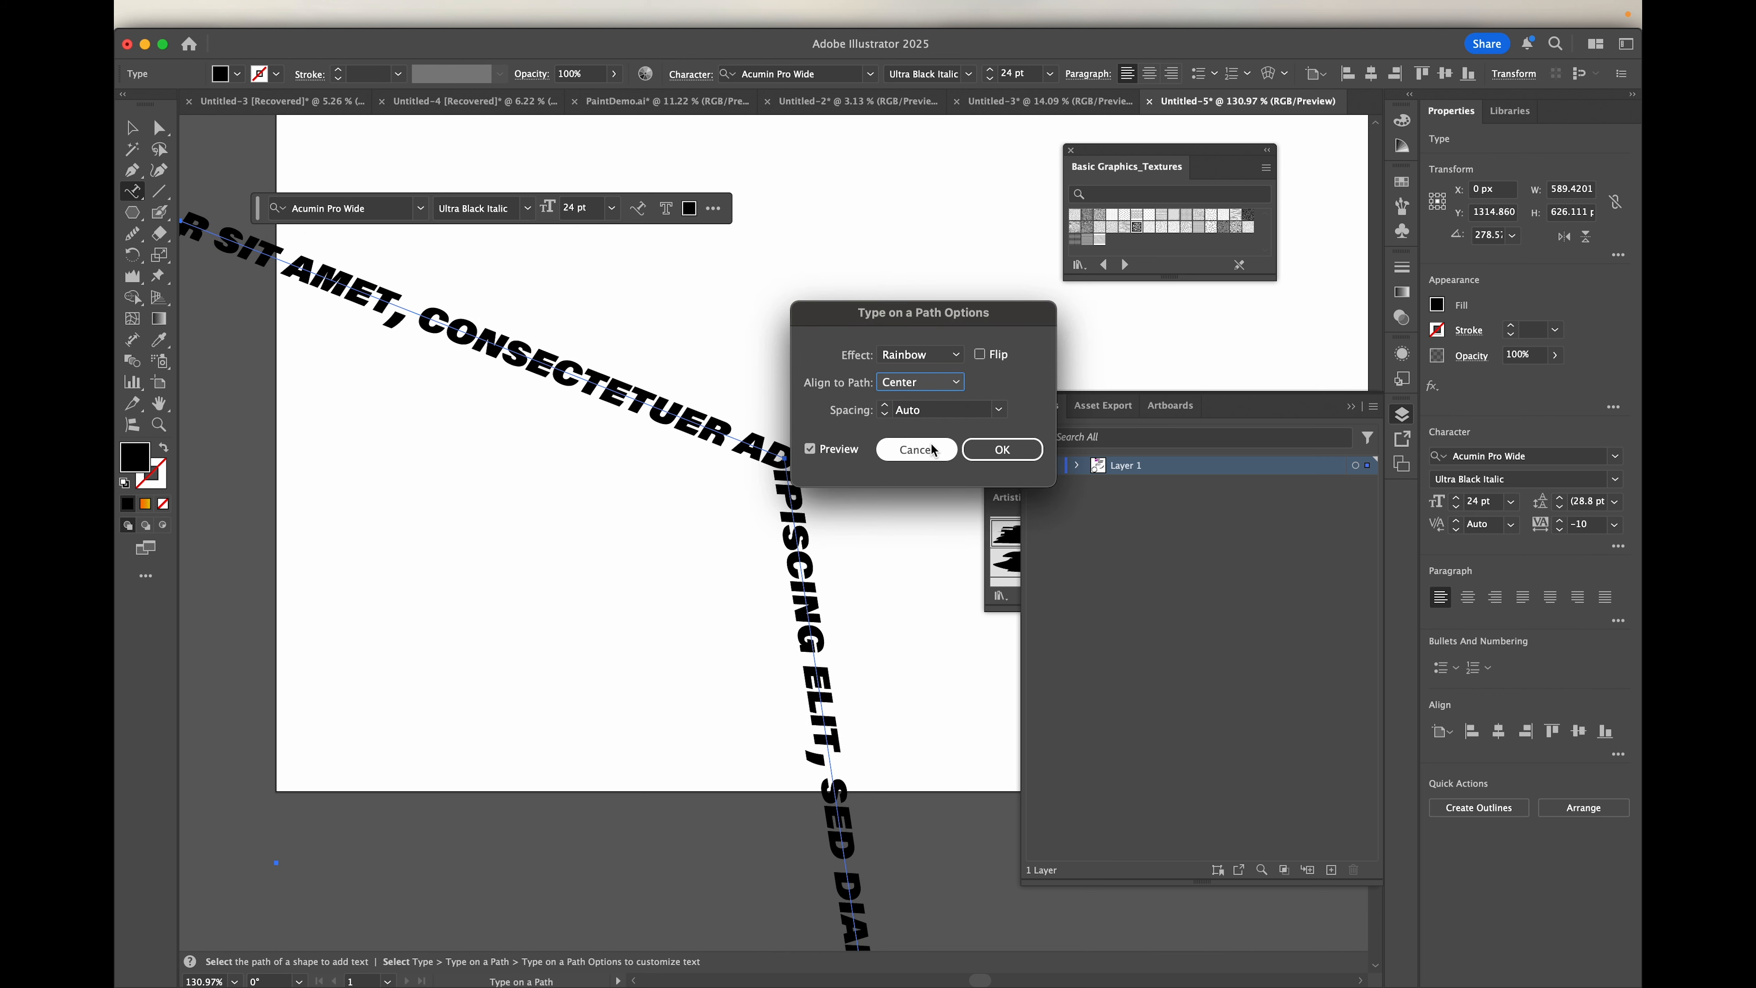
Step: Preview the Skew, 3D Ribbon, Stair Step and Gravity path effects one after another on the hexagon text
{"action": "left_click", "coordinate": [957, 357]}
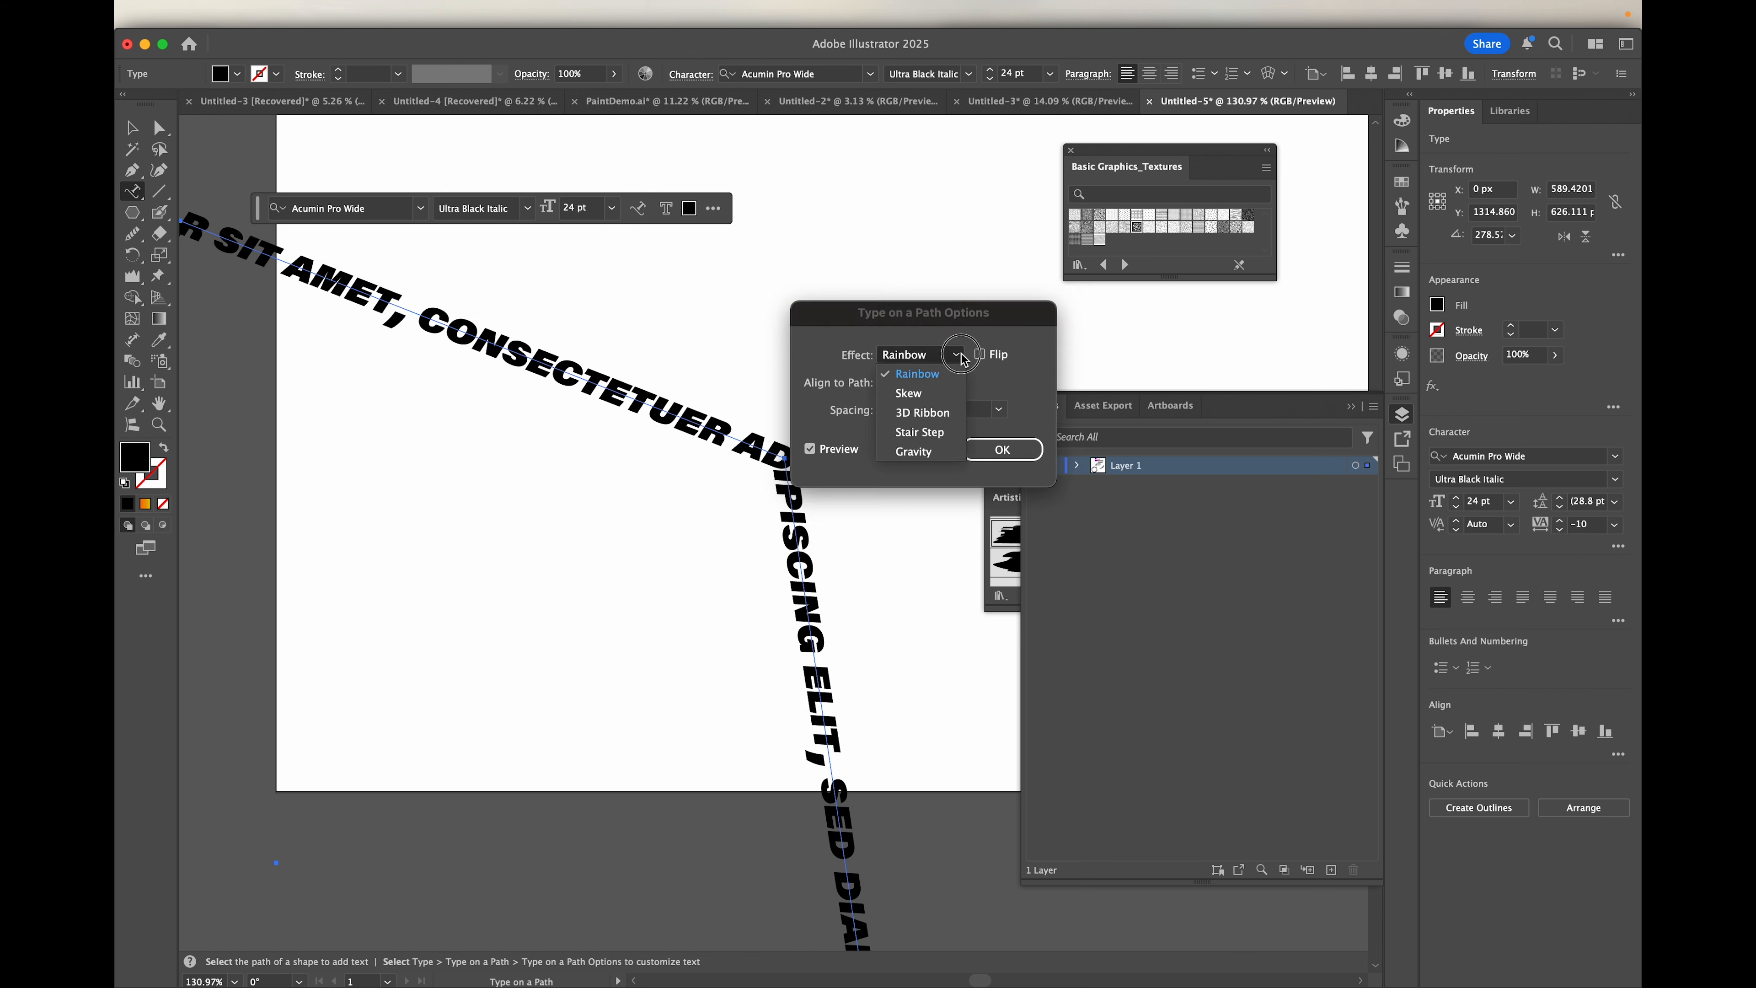
{"action": "left_click", "coordinate": [943, 394]}
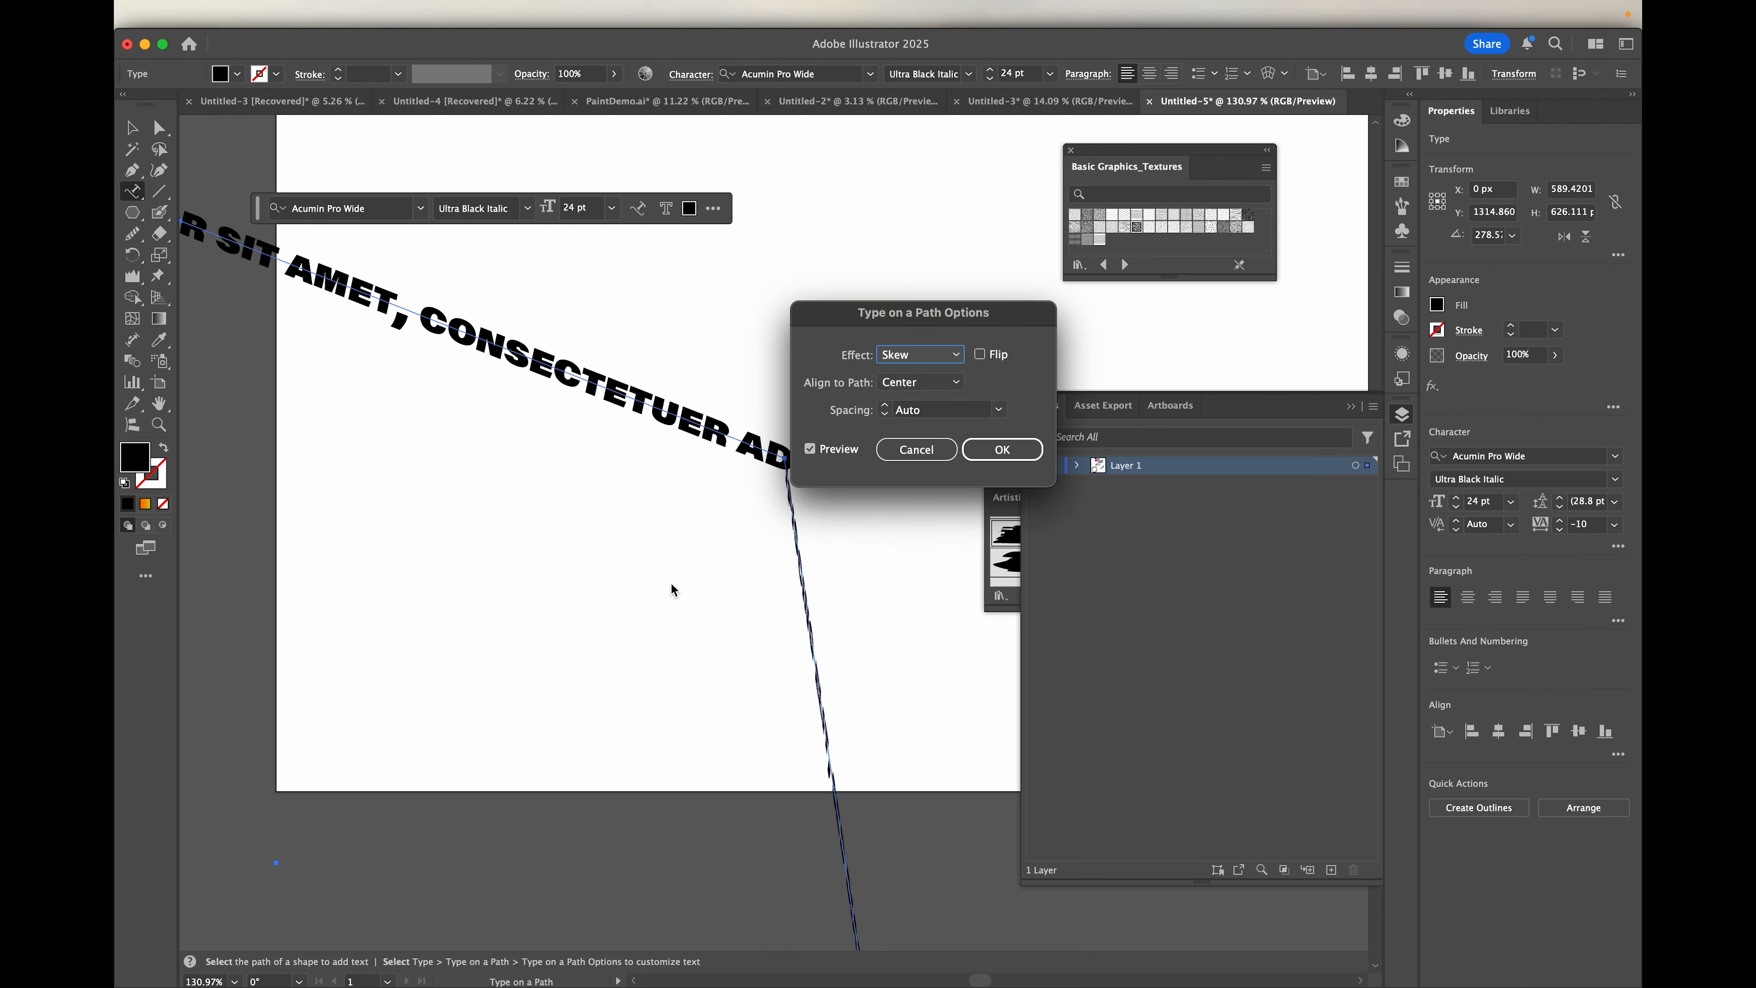
{"action": "left_click", "coordinate": [955, 356]}
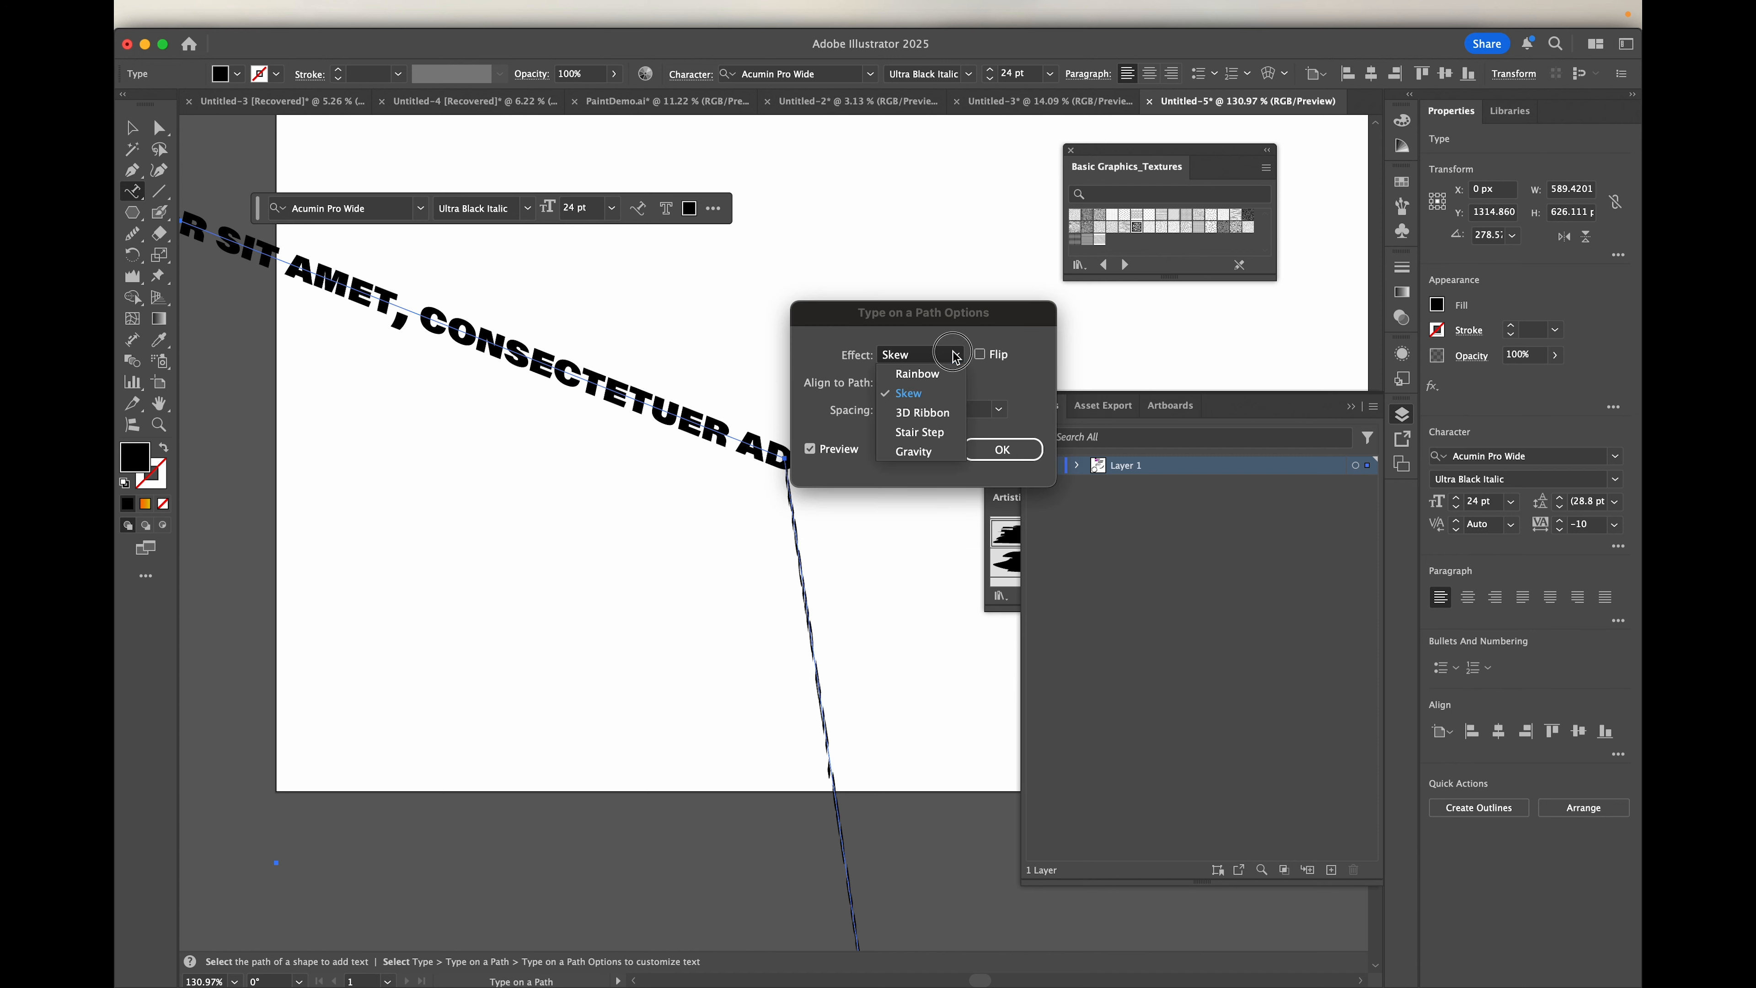
{"action": "left_click", "coordinate": [923, 412]}
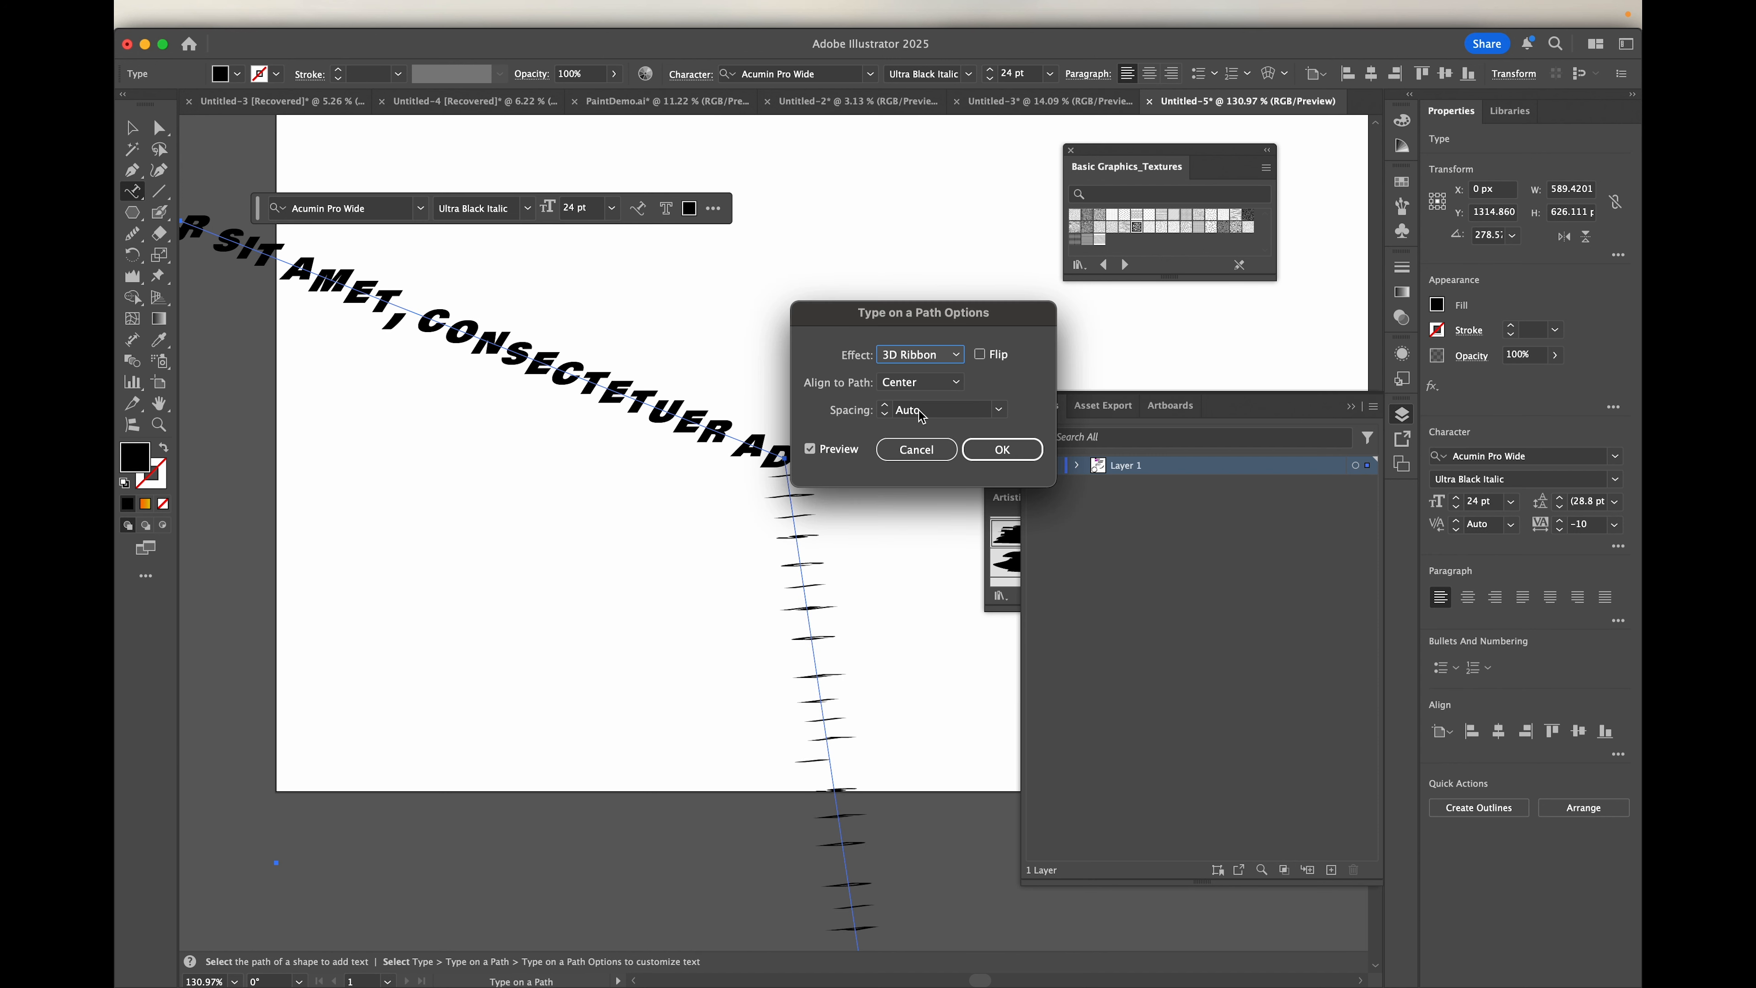
{"action": "left_click", "coordinate": [954, 354]}
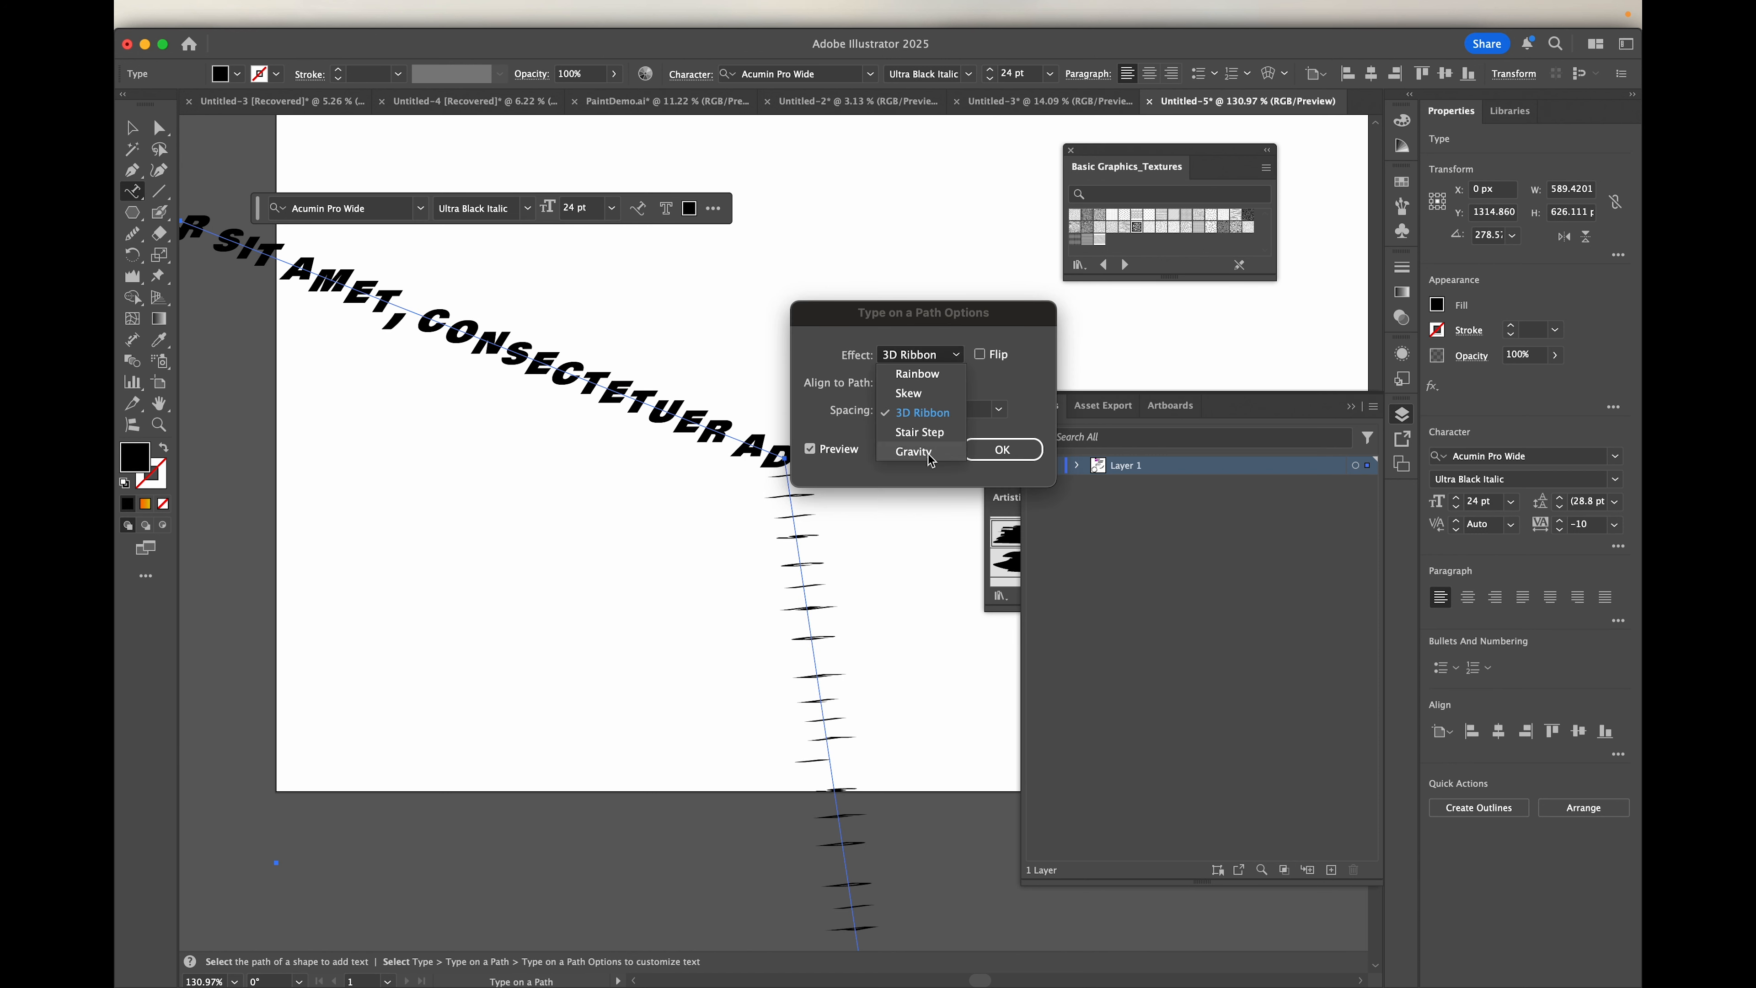
{"action": "left_click", "coordinate": [931, 437]}
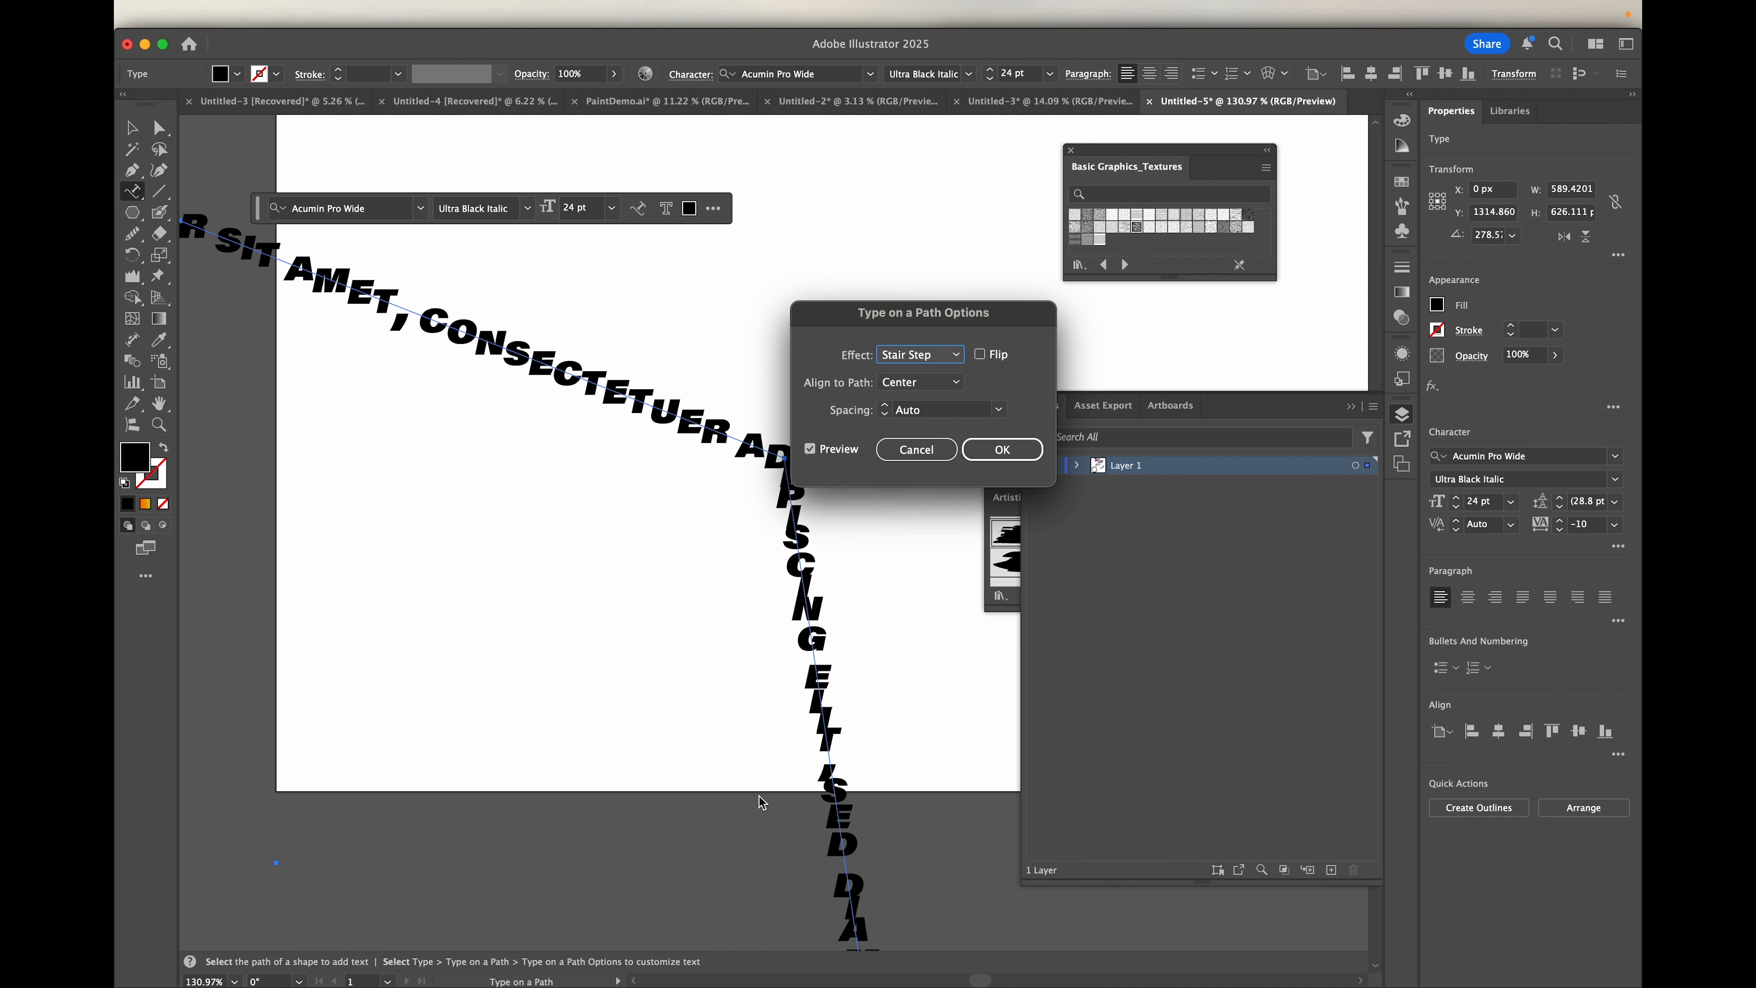
{"action": "left_click", "coordinate": [942, 364]}
{"action": "left_click", "coordinate": [924, 452]}
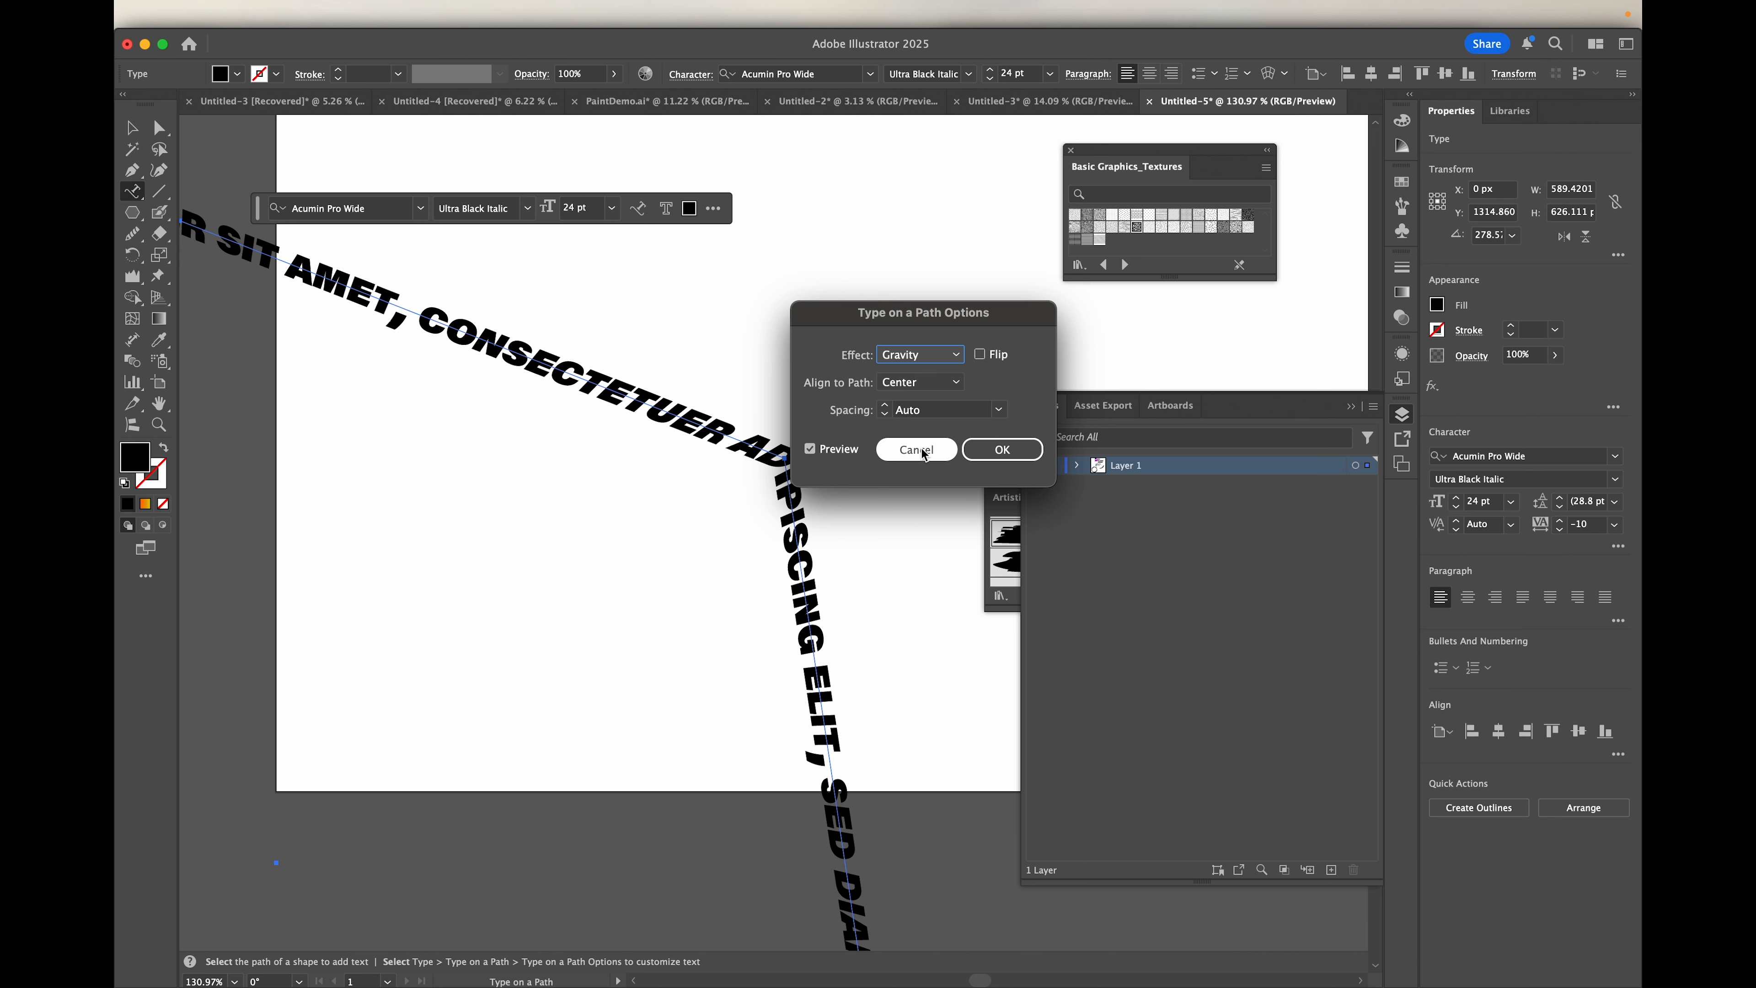
Step: Try flipping the text to the other side of the hexagon path and turn the flip off again
{"action": "left_click", "coordinate": [980, 355]}
{"action": "left_click", "coordinate": [979, 355]}
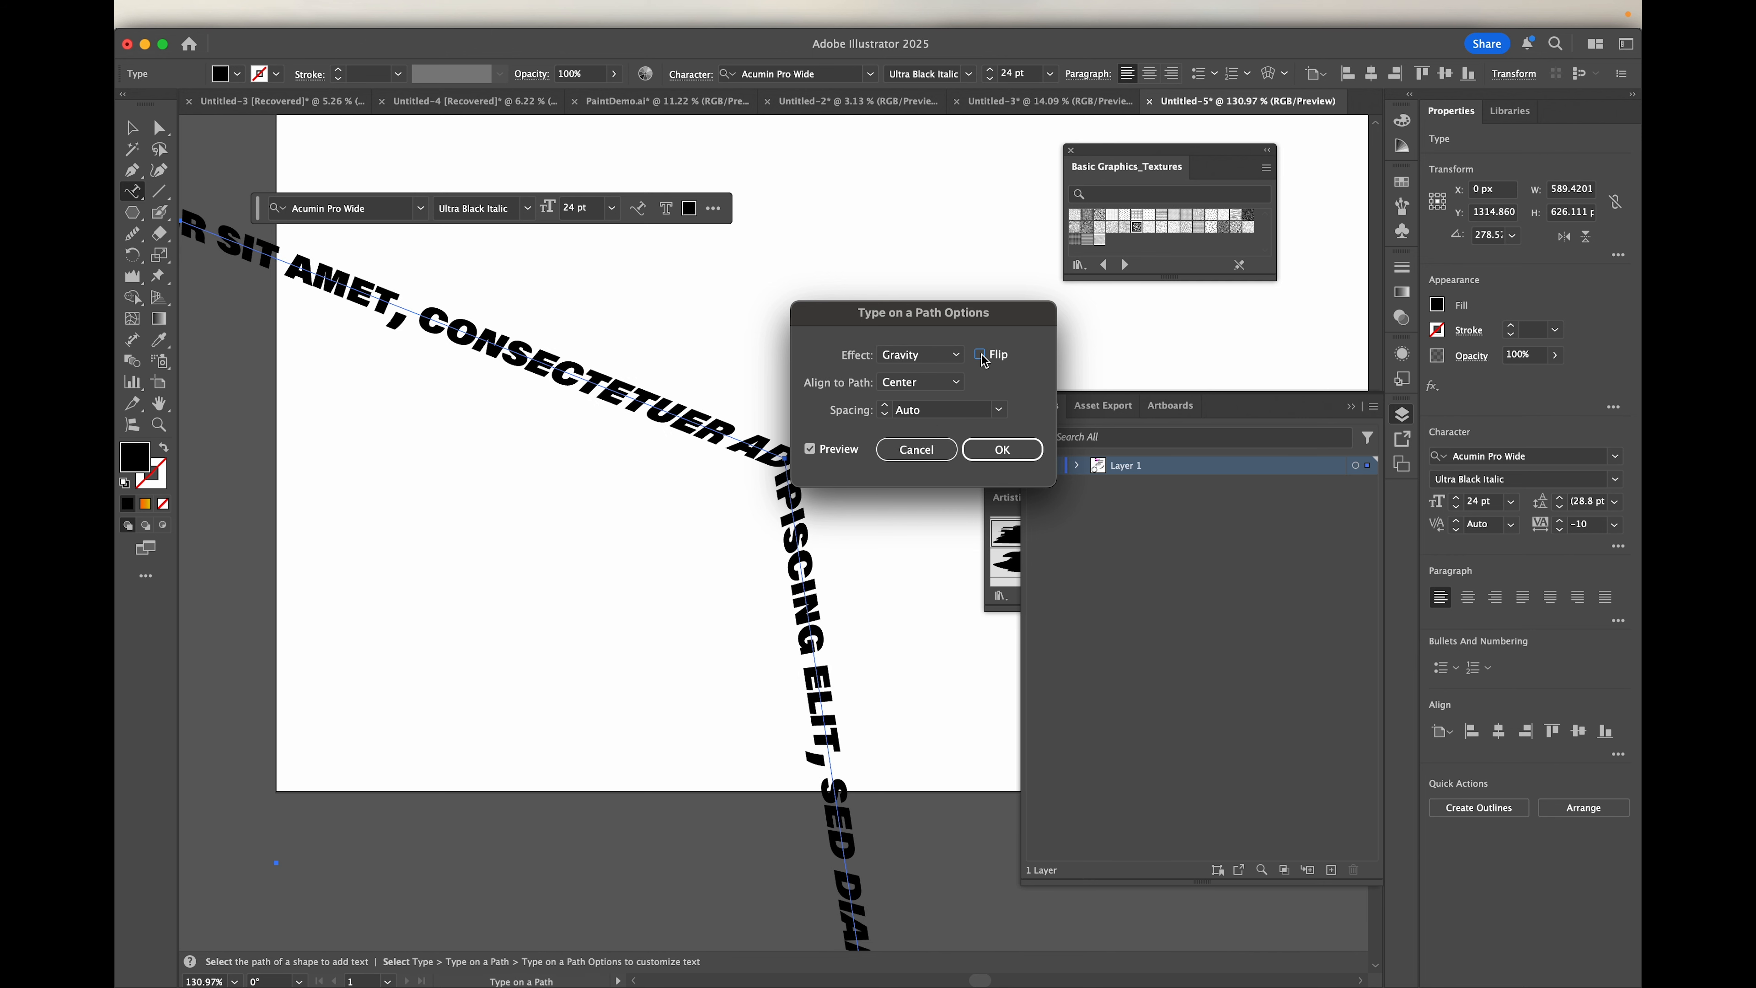
{"action": "left_click", "coordinate": [981, 357]}
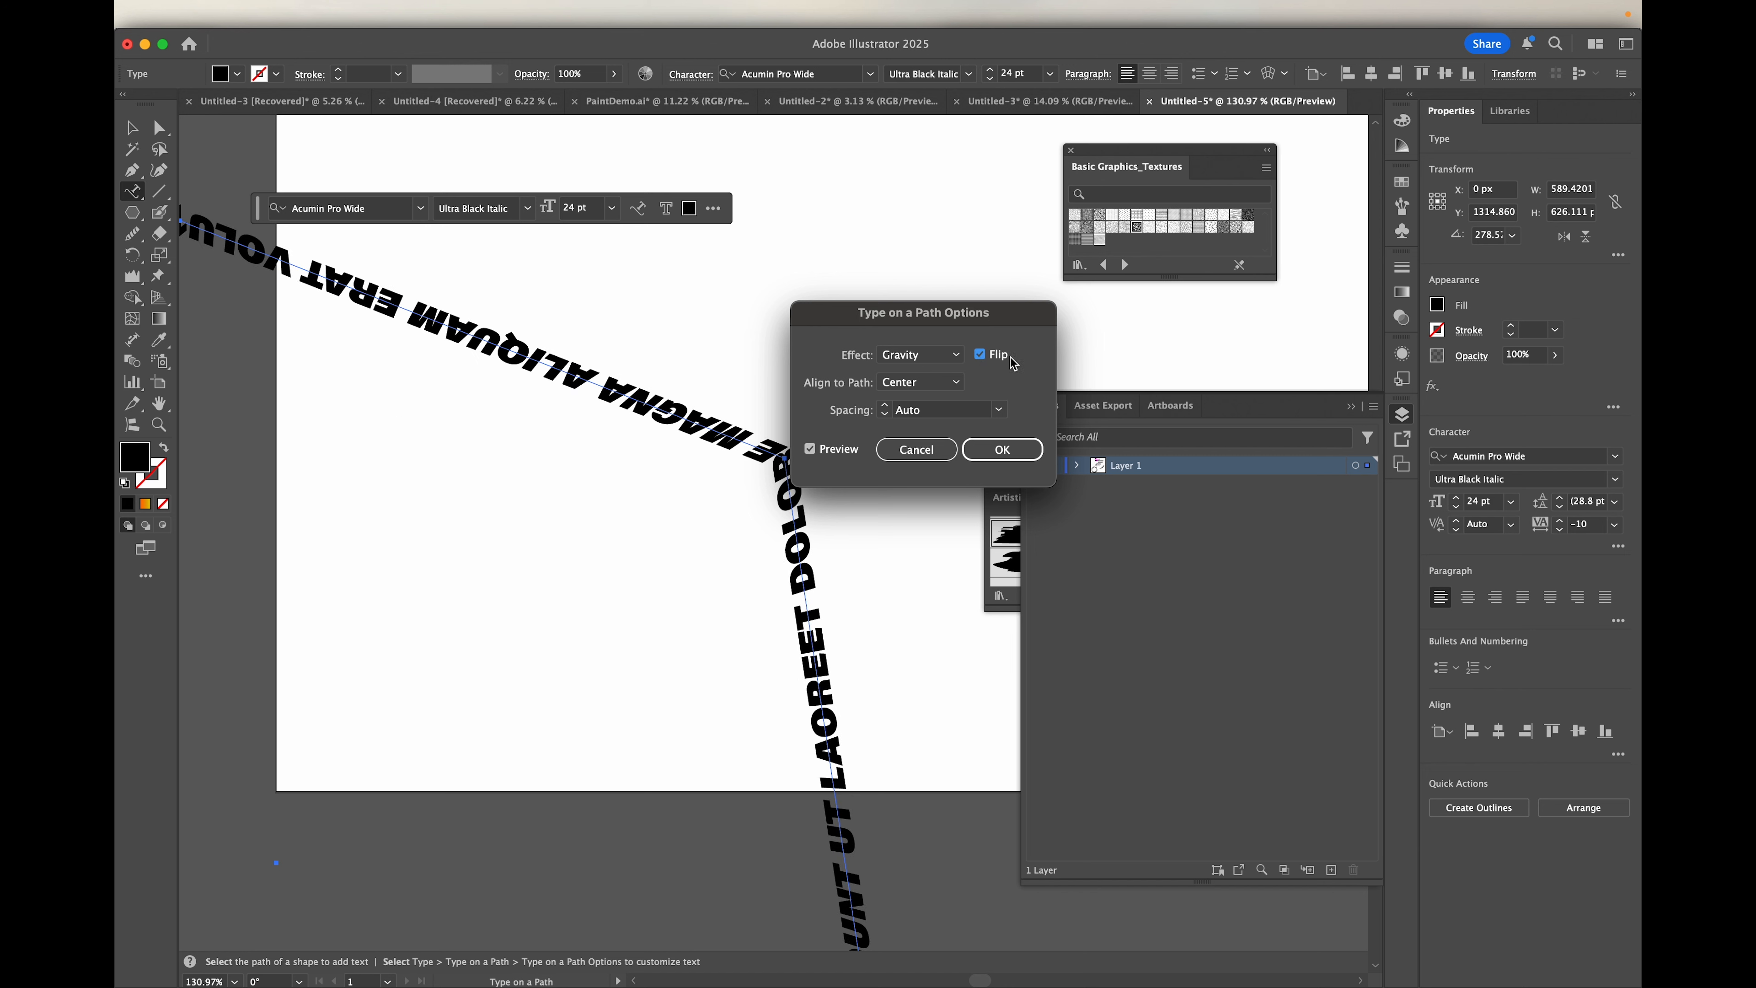
{"action": "left_click", "coordinate": [980, 355]}
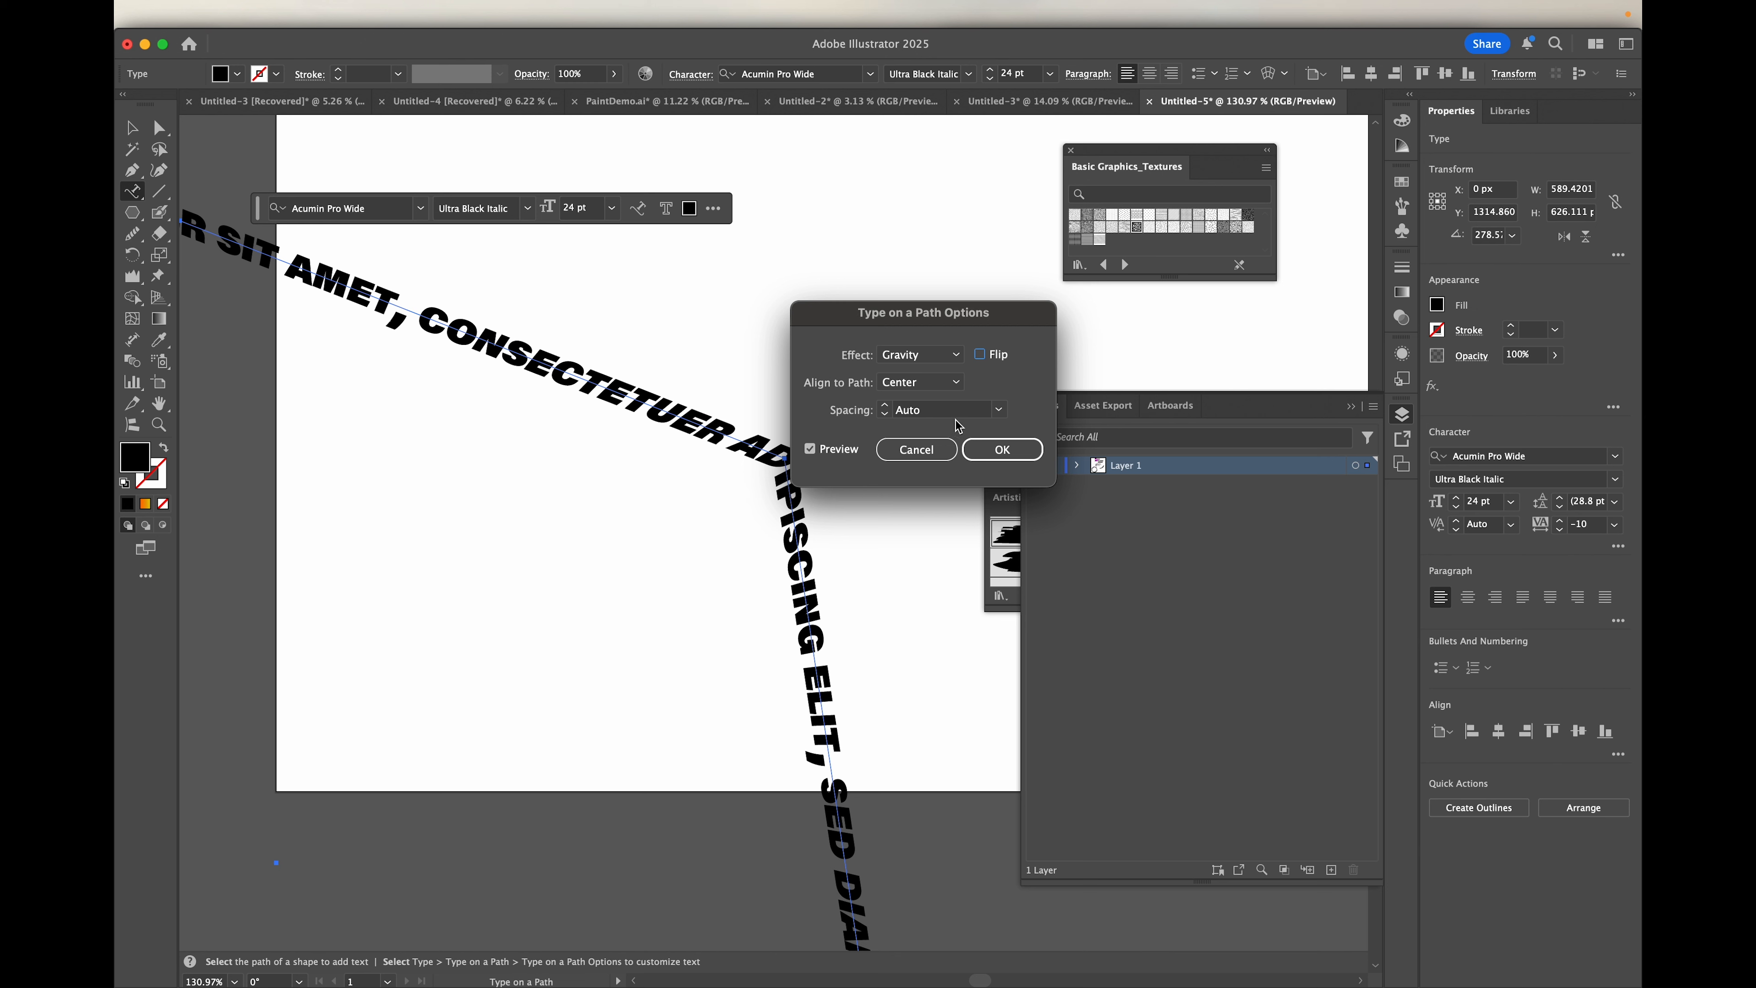
Step: Try a path text spacing of 0 pt on the hexagon and discard all the pending path option changes
{"action": "left_click", "coordinate": [1001, 409]}
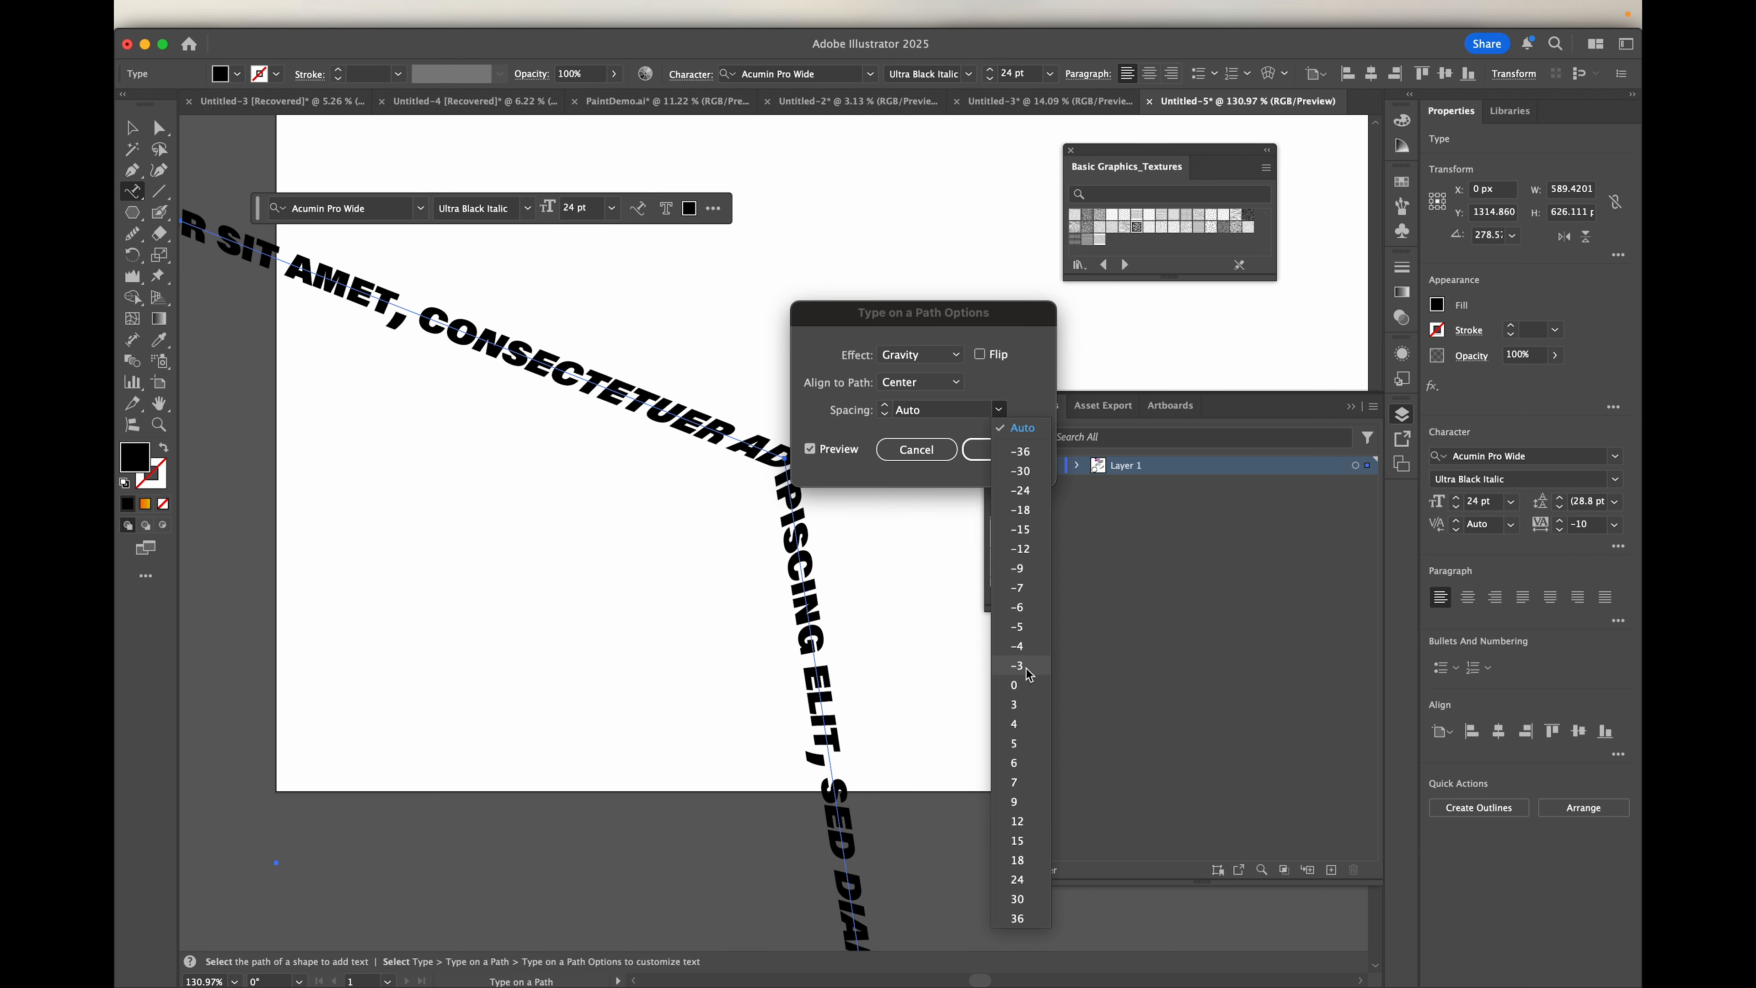
{"action": "left_click", "coordinate": [1014, 686]}
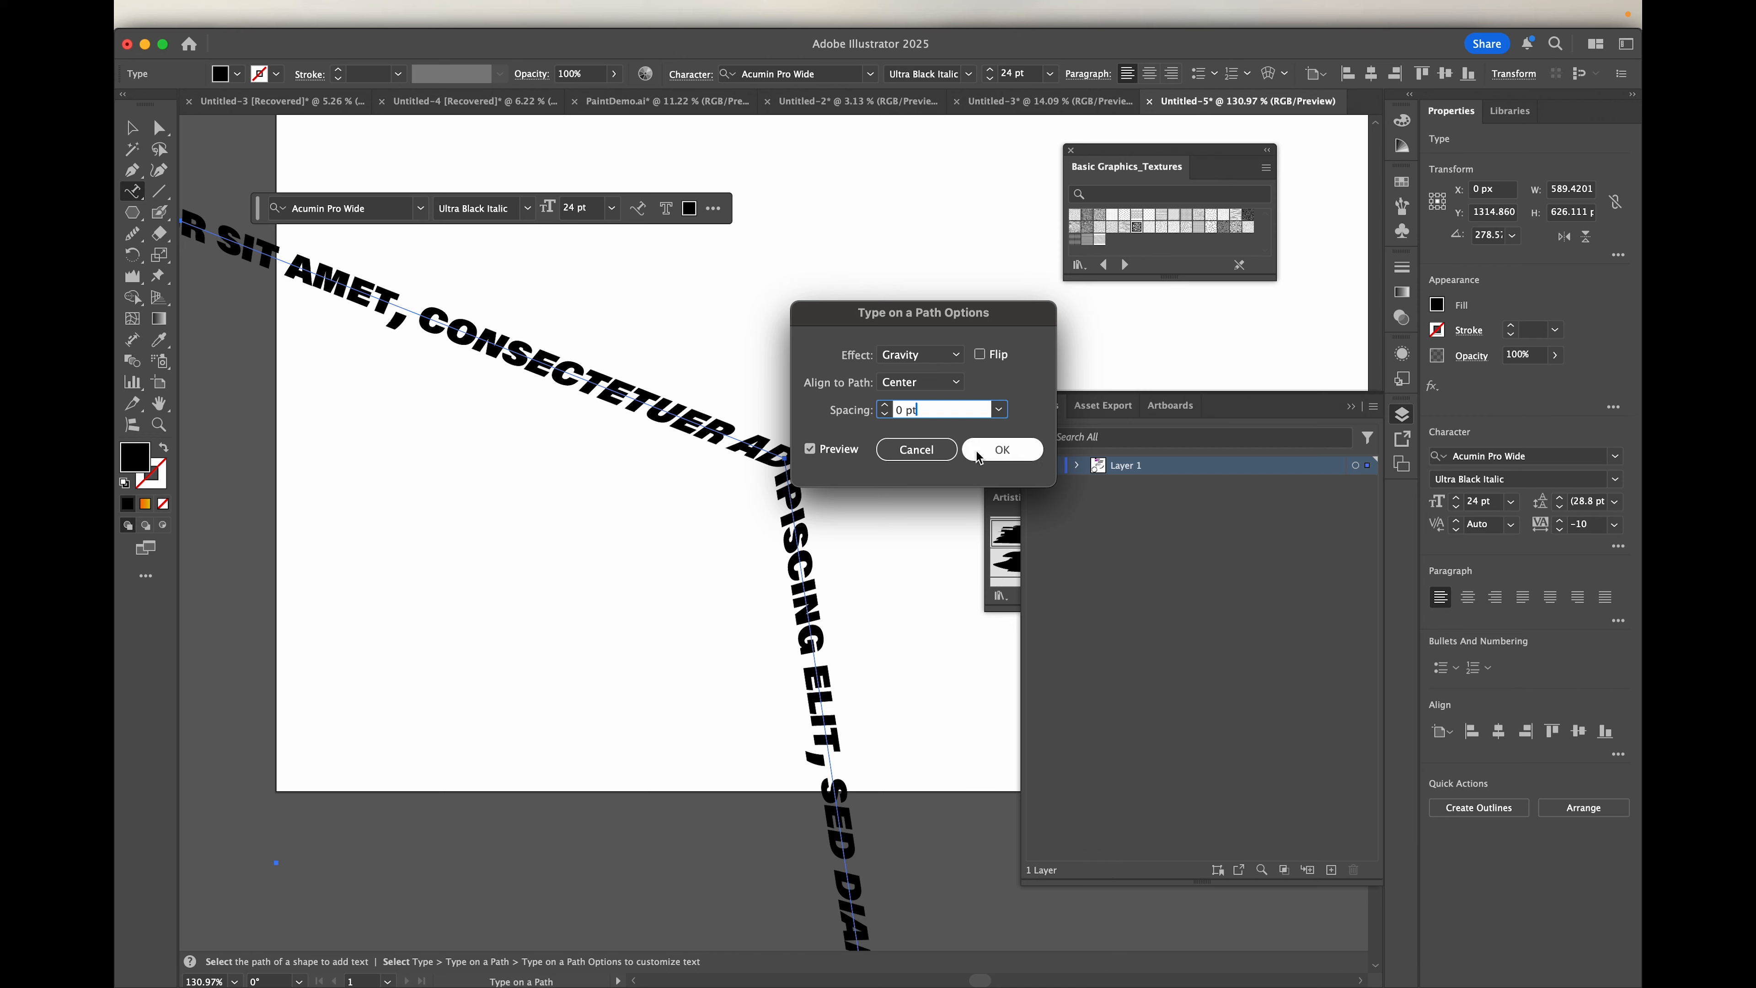
{"action": "left_click", "coordinate": [918, 450]}
{"action": "scroll", "coordinate": [919, 446], "scroll_direction": "down", "scroll_amount": 6}
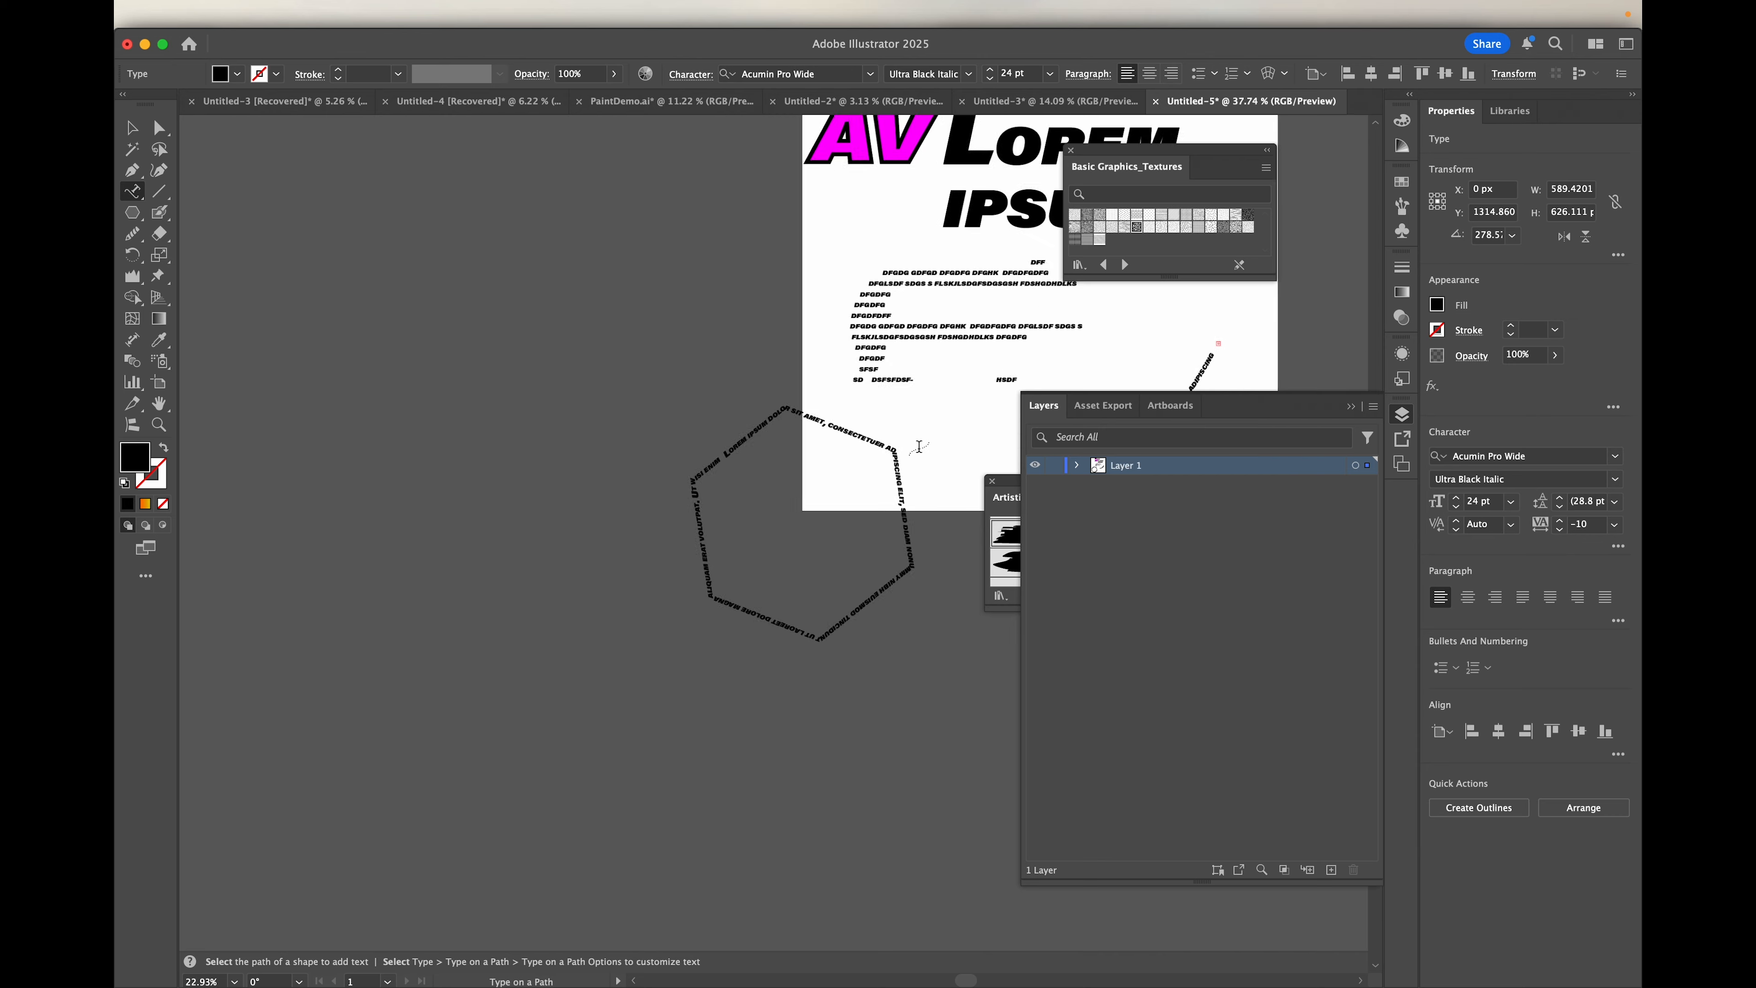
{"action": "key", "text": "v"}
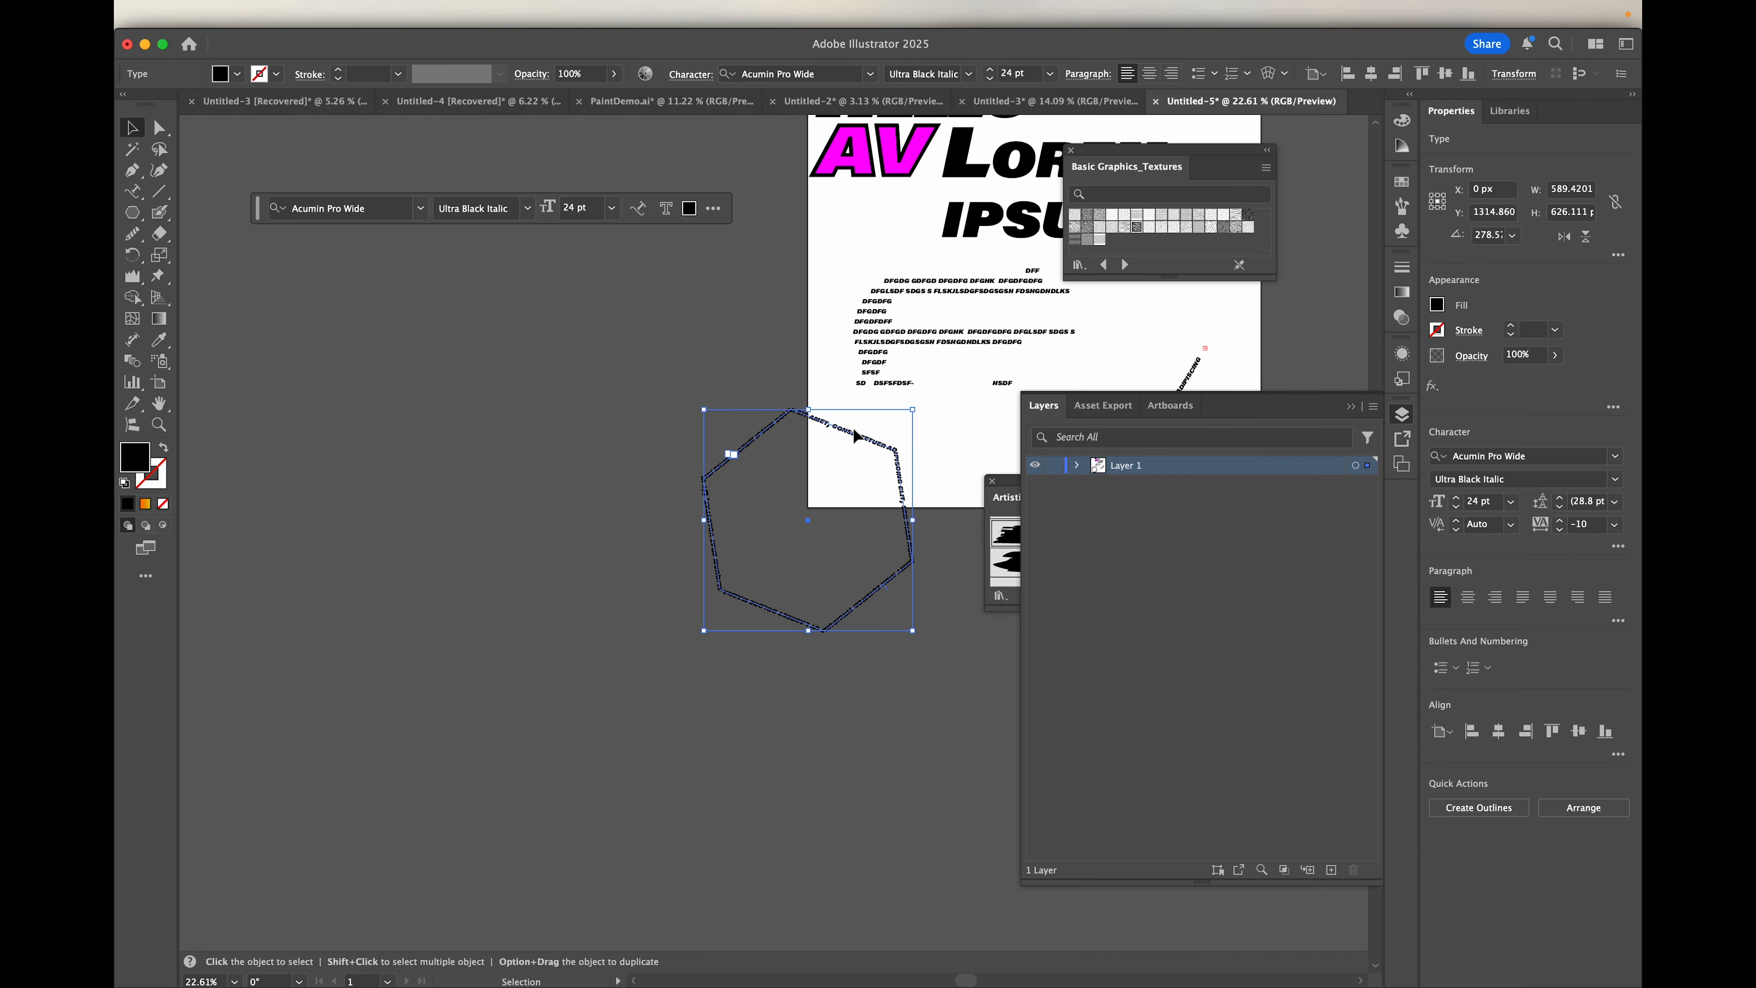
Step: Move the hexagon path text onto the artboard's lower area and the Lorem ipsum text frame down, clear of the HELLO AV text
{"action": "left_click_drag", "start_coordinate": [852, 440], "coordinate": [971, 401]}
{"action": "scroll", "coordinate": [887, 361], "scroll_direction": "up", "scroll_amount": 3}
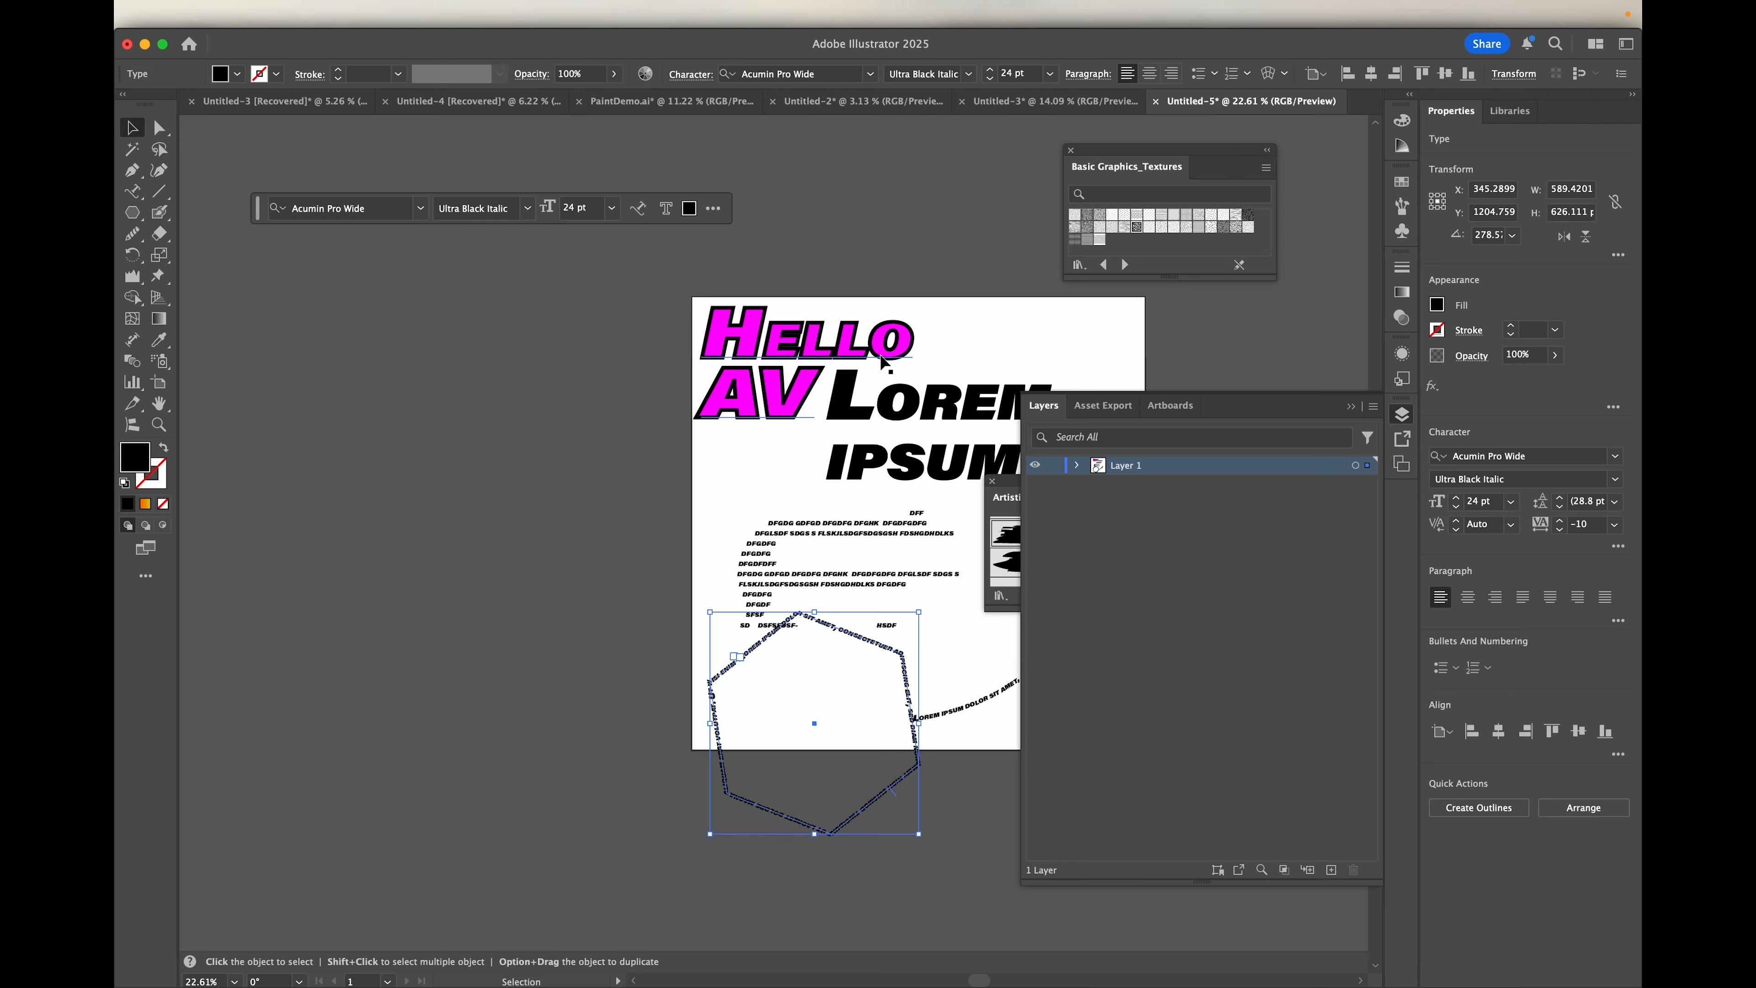
{"action": "scroll", "coordinate": [888, 362], "scroll_direction": "up", "scroll_amount": 3}
{"action": "scroll", "coordinate": [564, 424], "scroll_direction": "up", "scroll_amount": 3}
{"action": "scroll", "coordinate": [565, 424], "scroll_direction": "down", "scroll_amount": 3}
{"action": "double_click", "coordinate": [833, 445]}
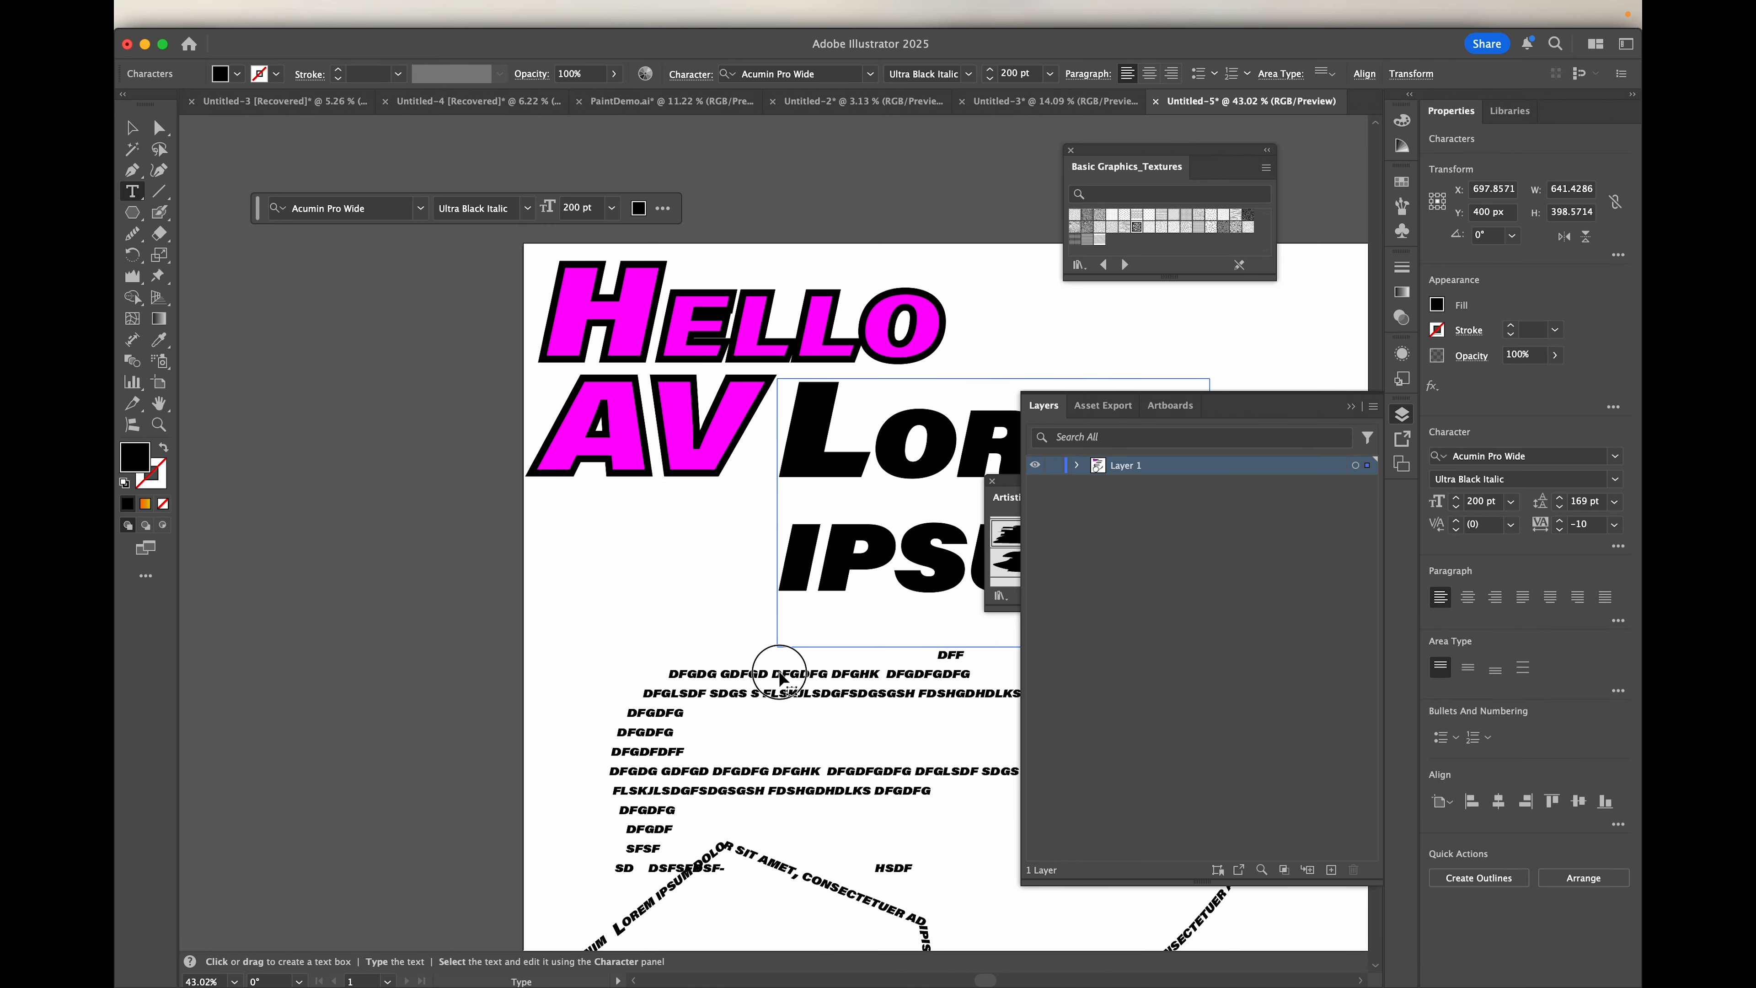
{"action": "key", "text": "Escape"}
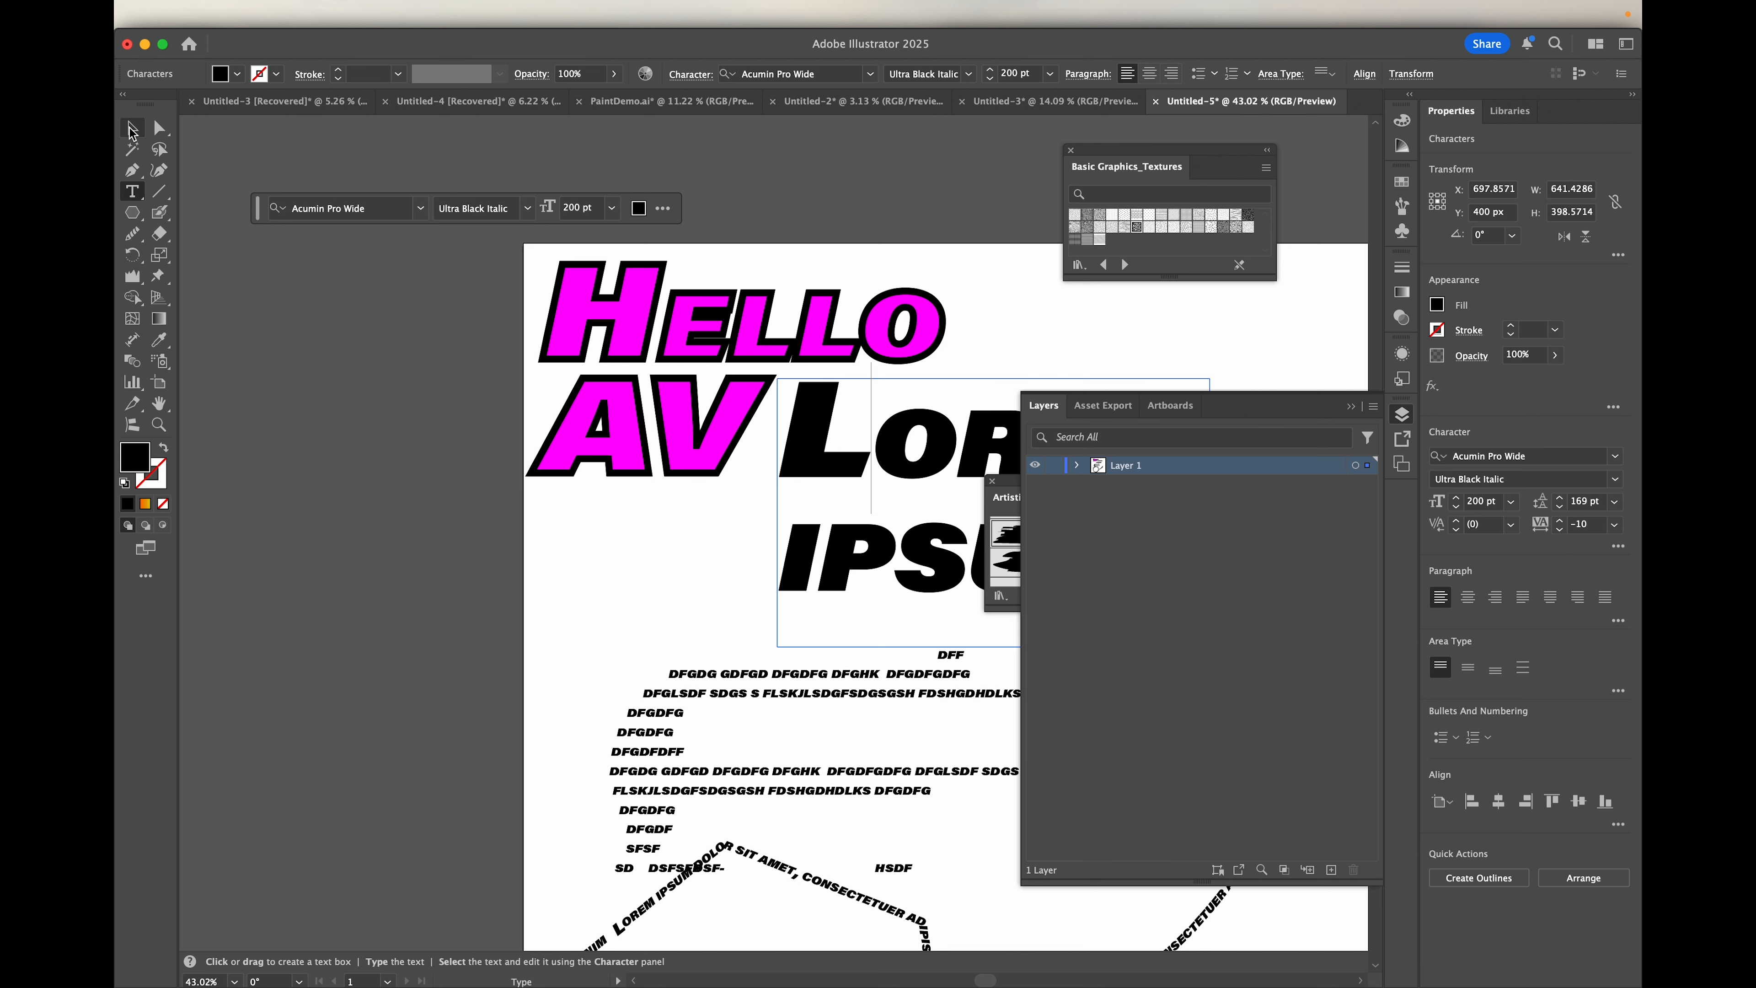
{"action": "left_click", "coordinate": [812, 436]}
{"action": "left_click_drag", "start_coordinate": [812, 436], "coordinate": [748, 730]}
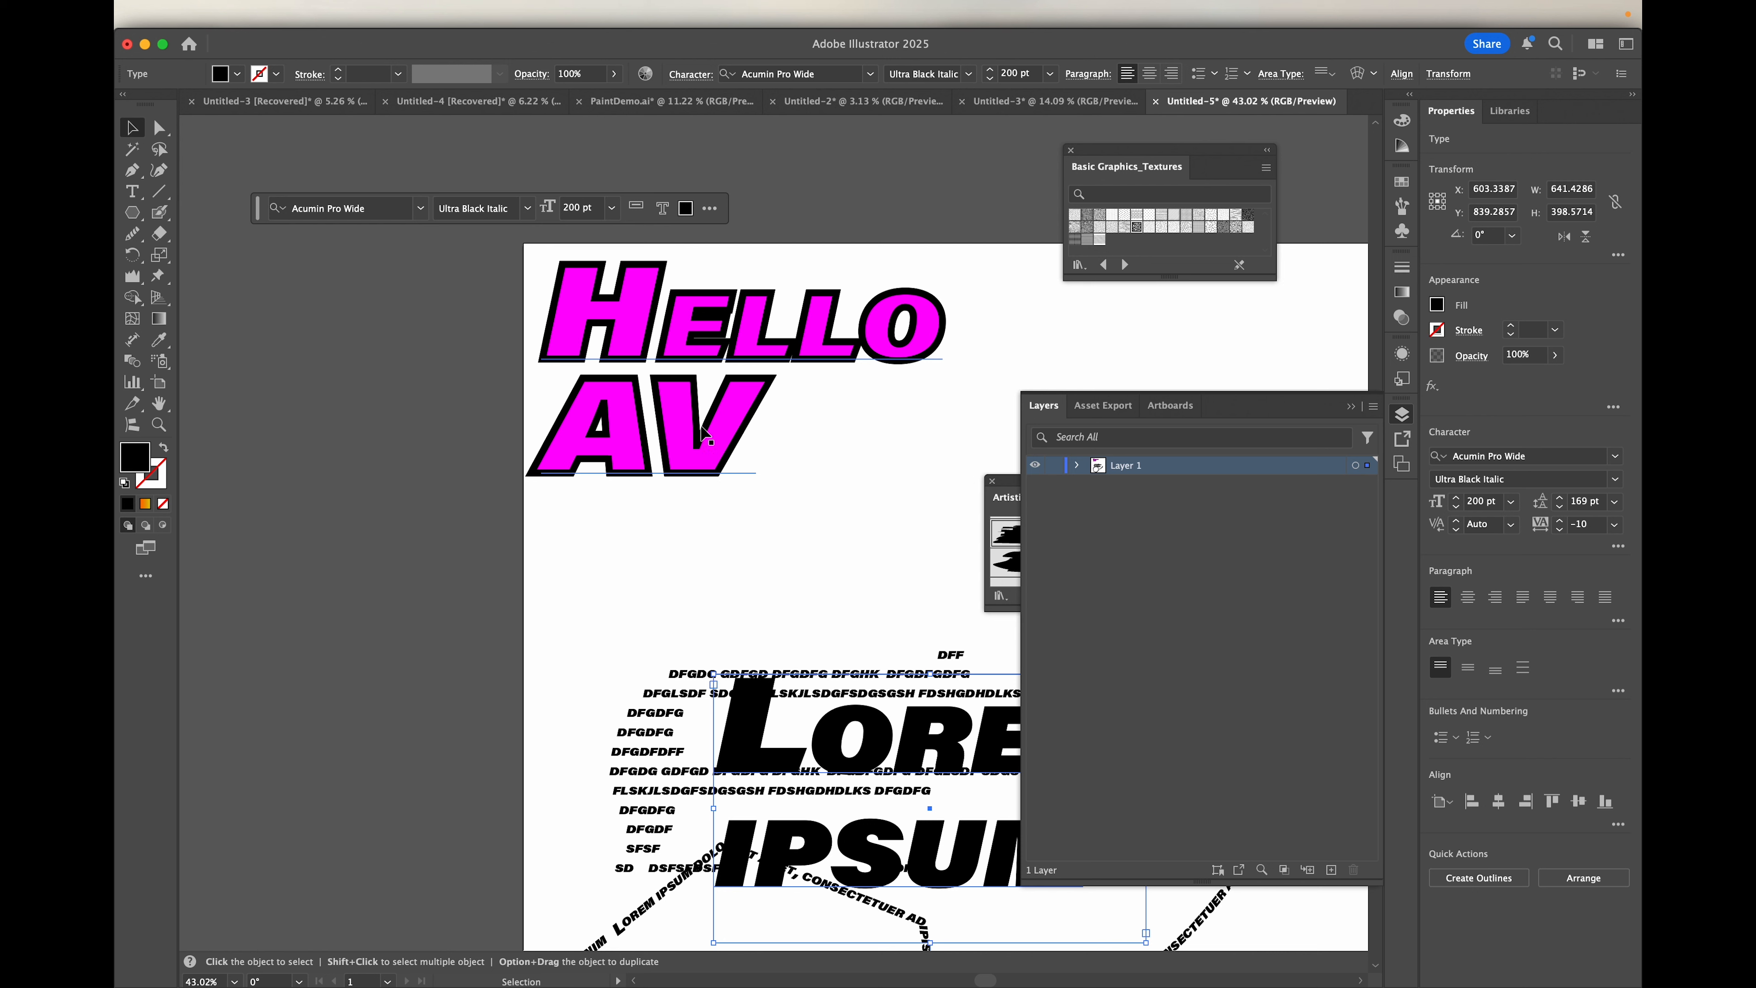
Step: Convert the magenta HELLO AV text to outlines with Create Outlines
{"action": "left_click", "coordinate": [677, 427]}
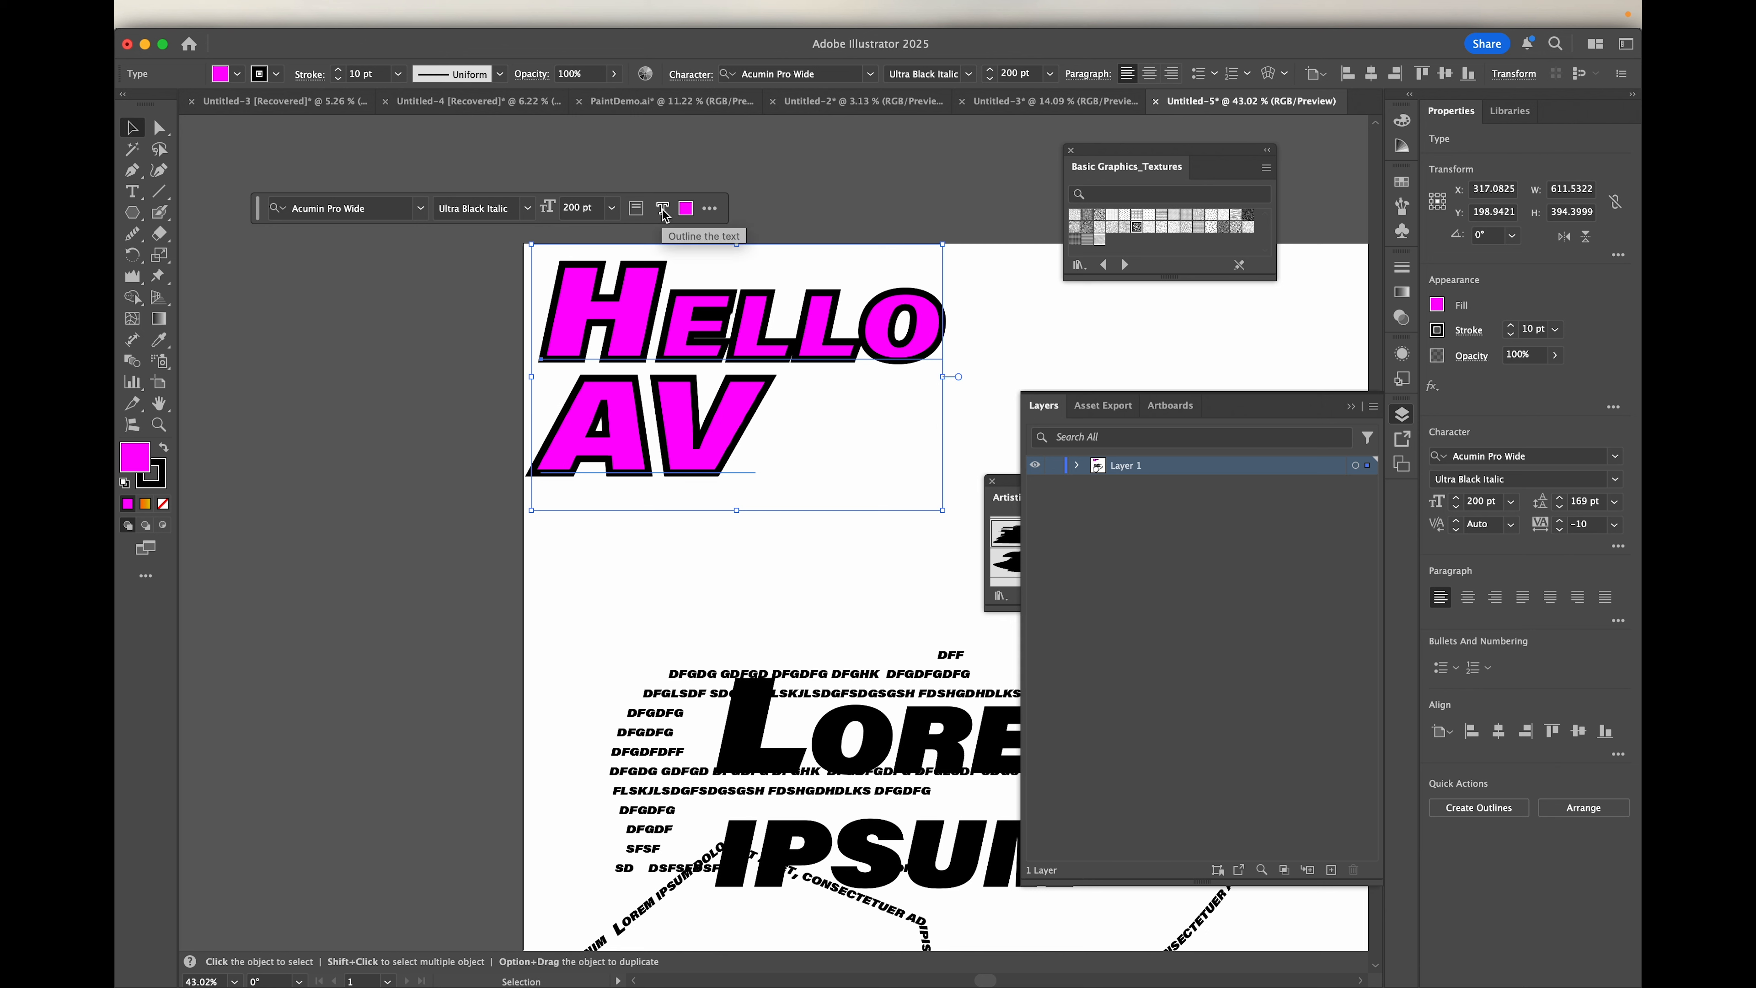
{"action": "mouse_move", "coordinate": [647, 5]}
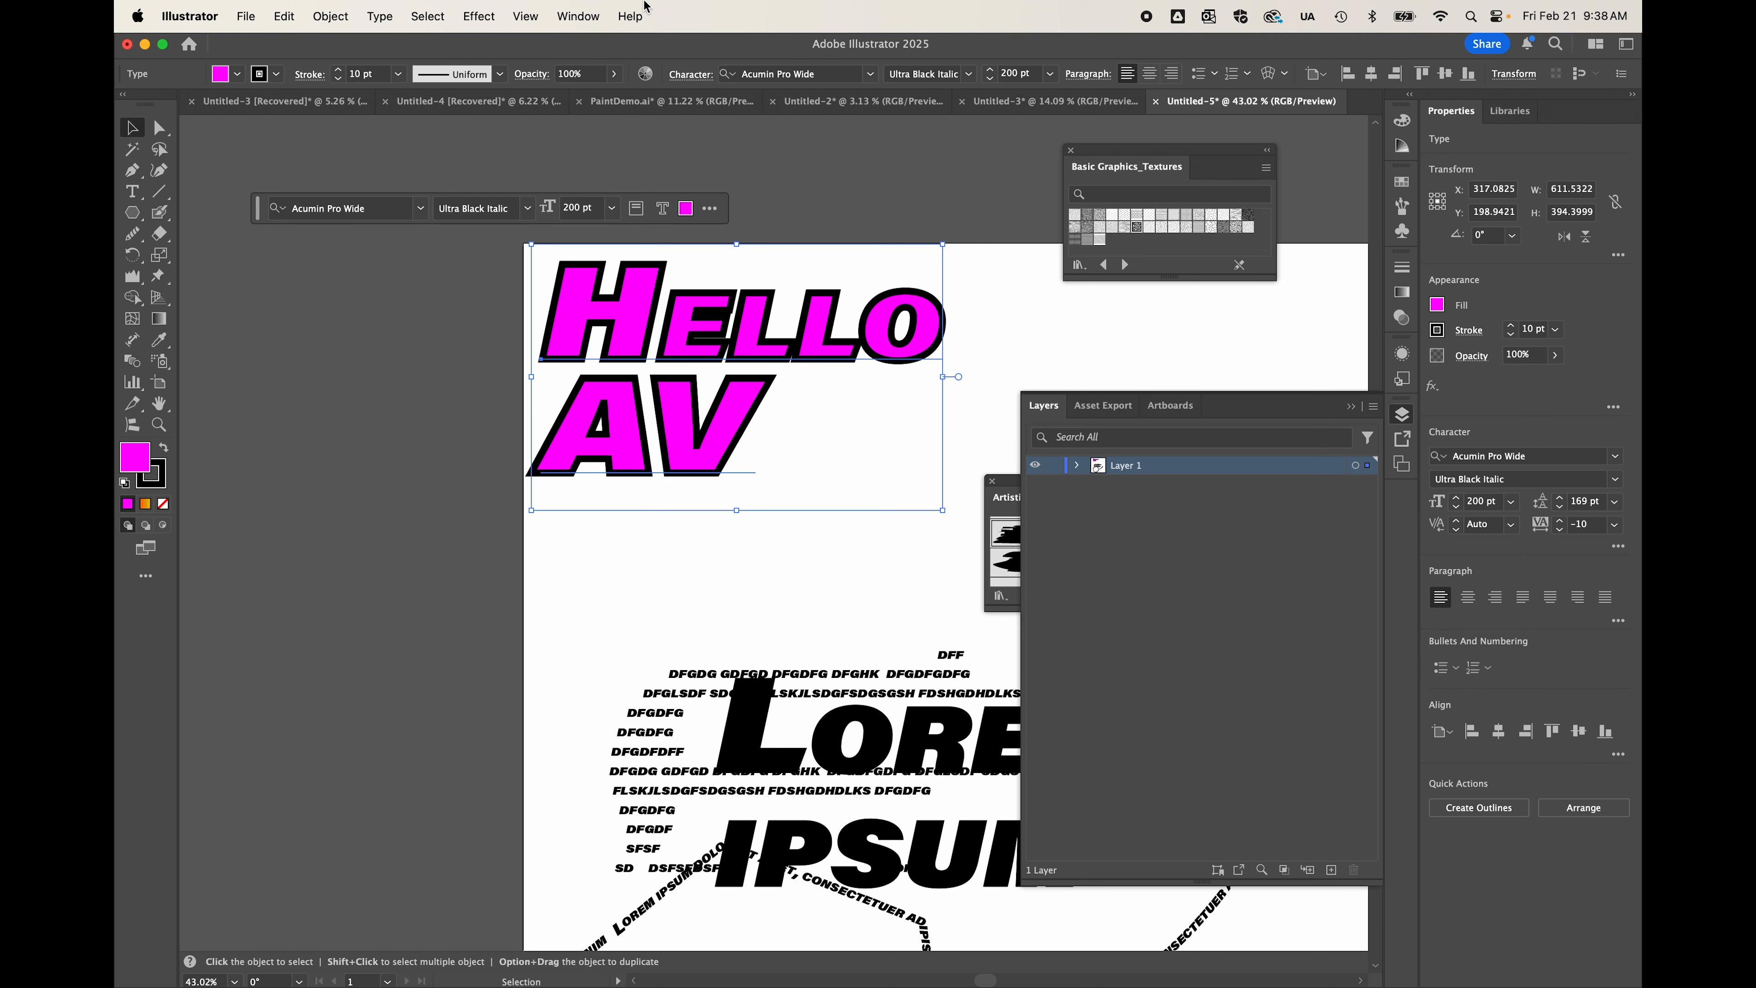
{"action": "left_click", "coordinate": [373, 16]}
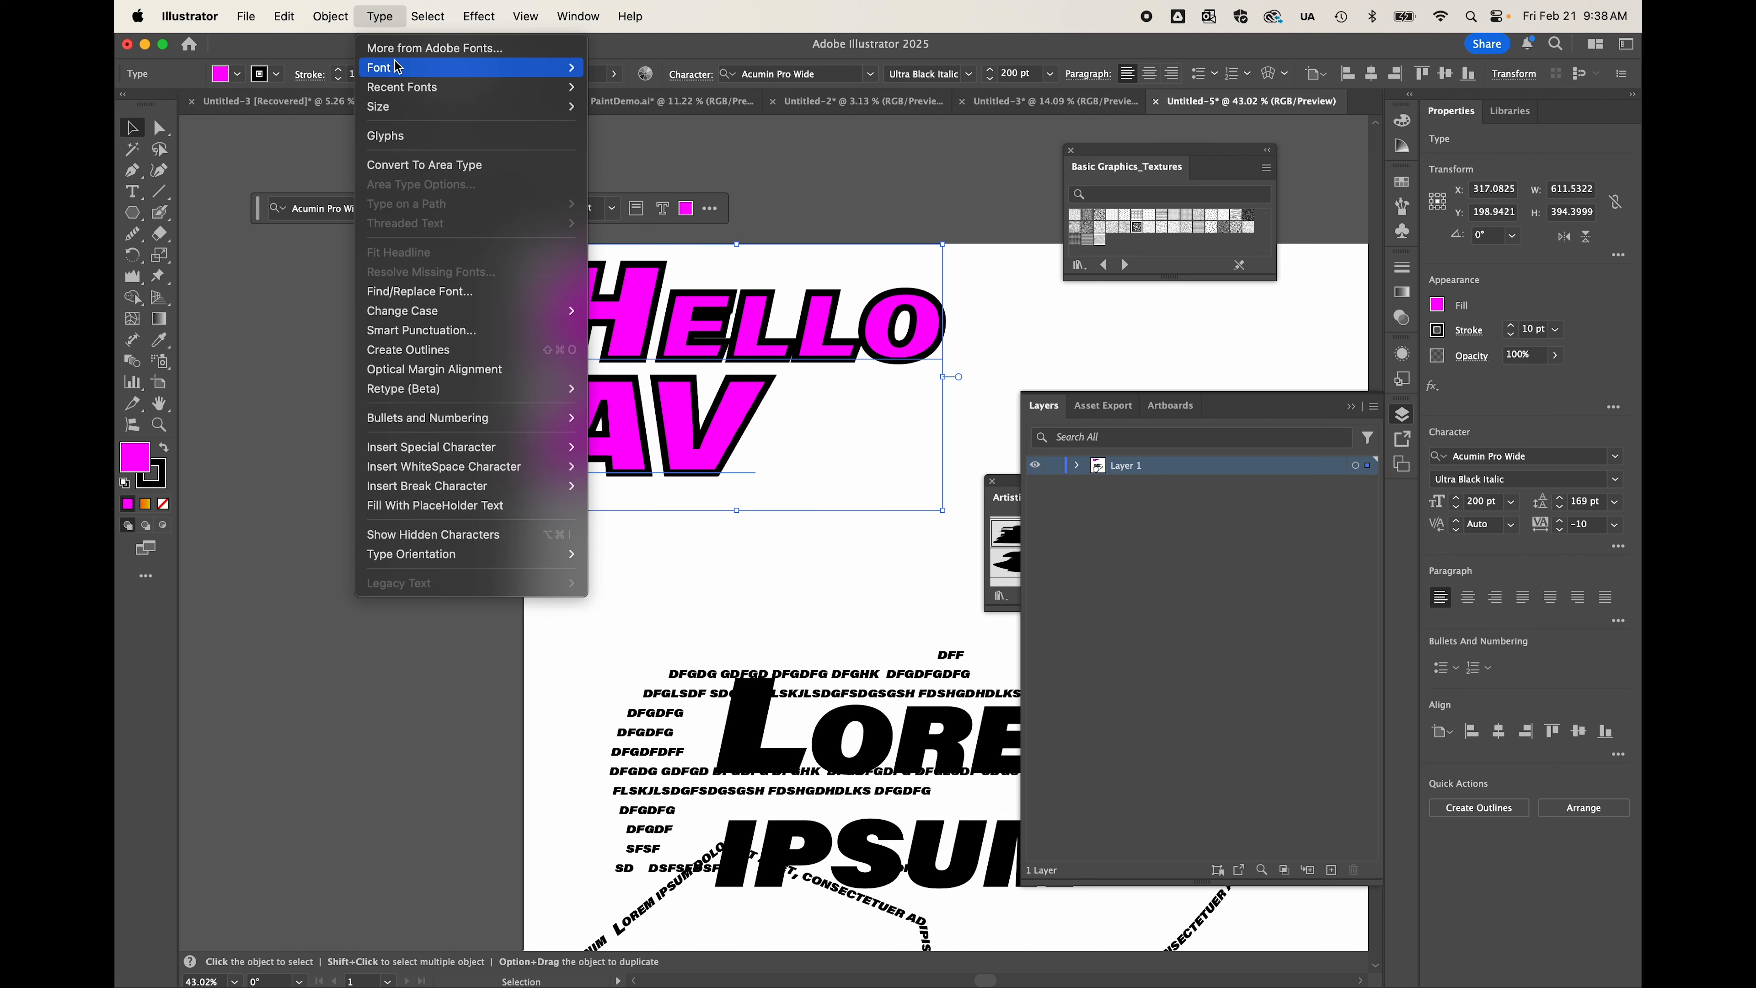
{"action": "mouse_move", "coordinate": [401, 73]}
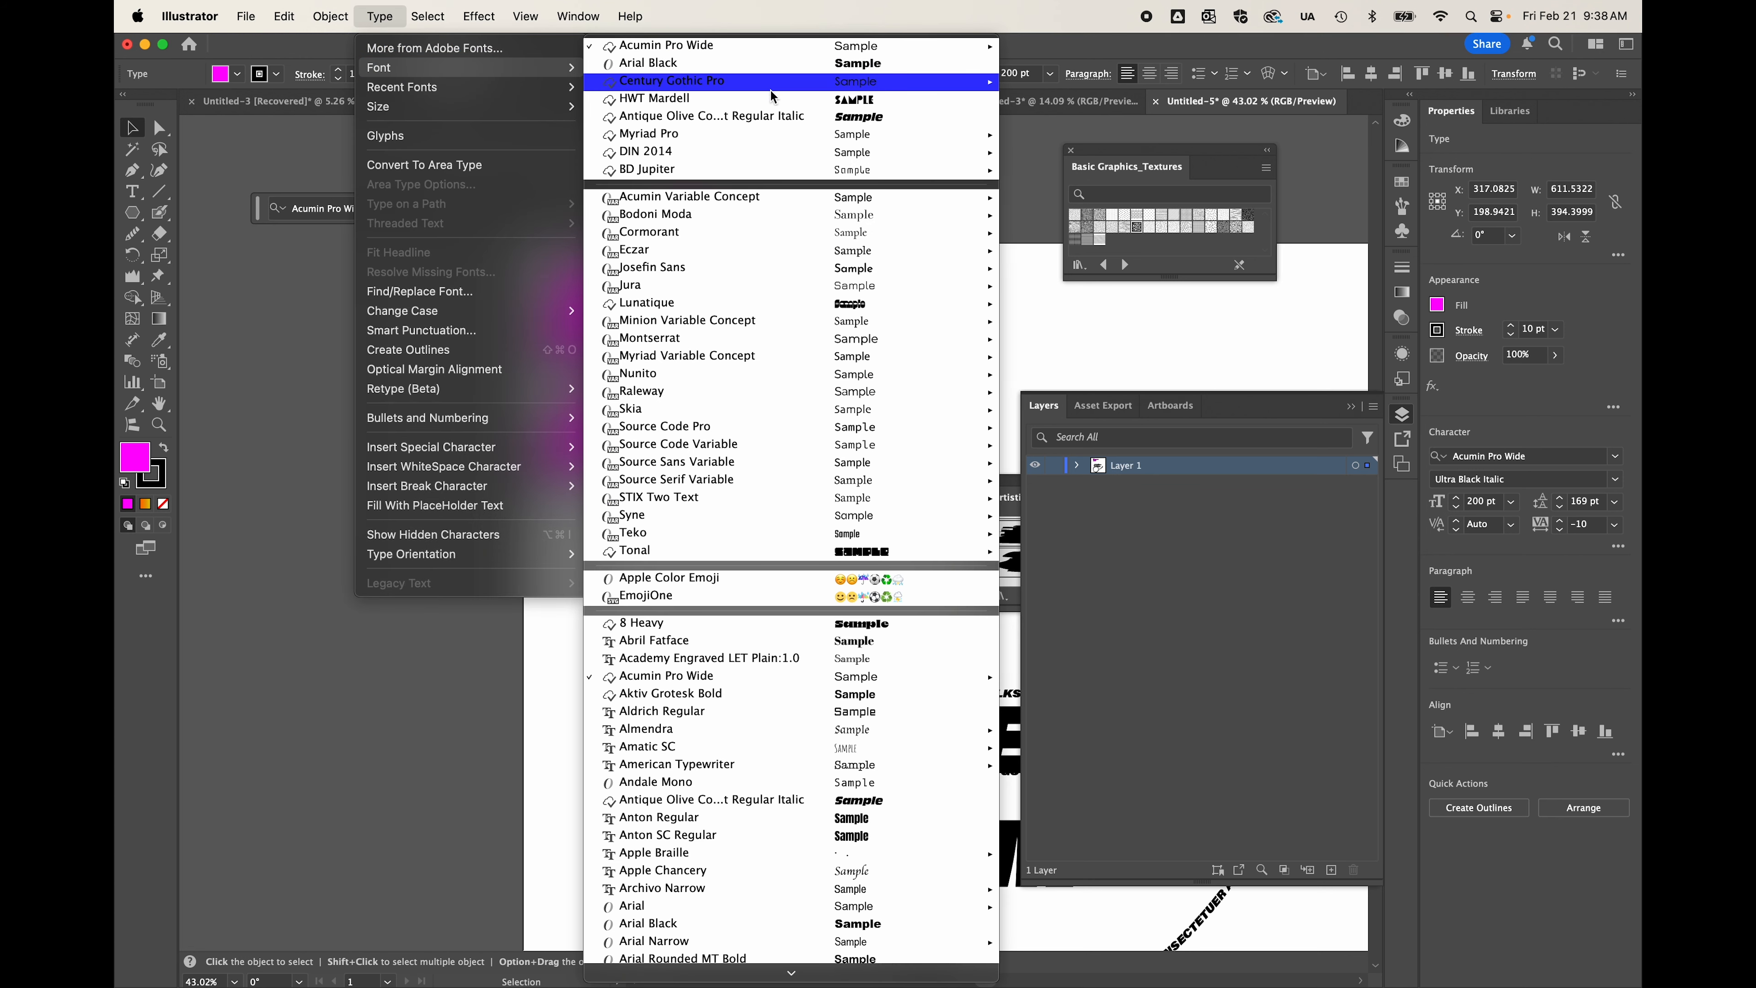
{"action": "mouse_move", "coordinate": [509, 116]}
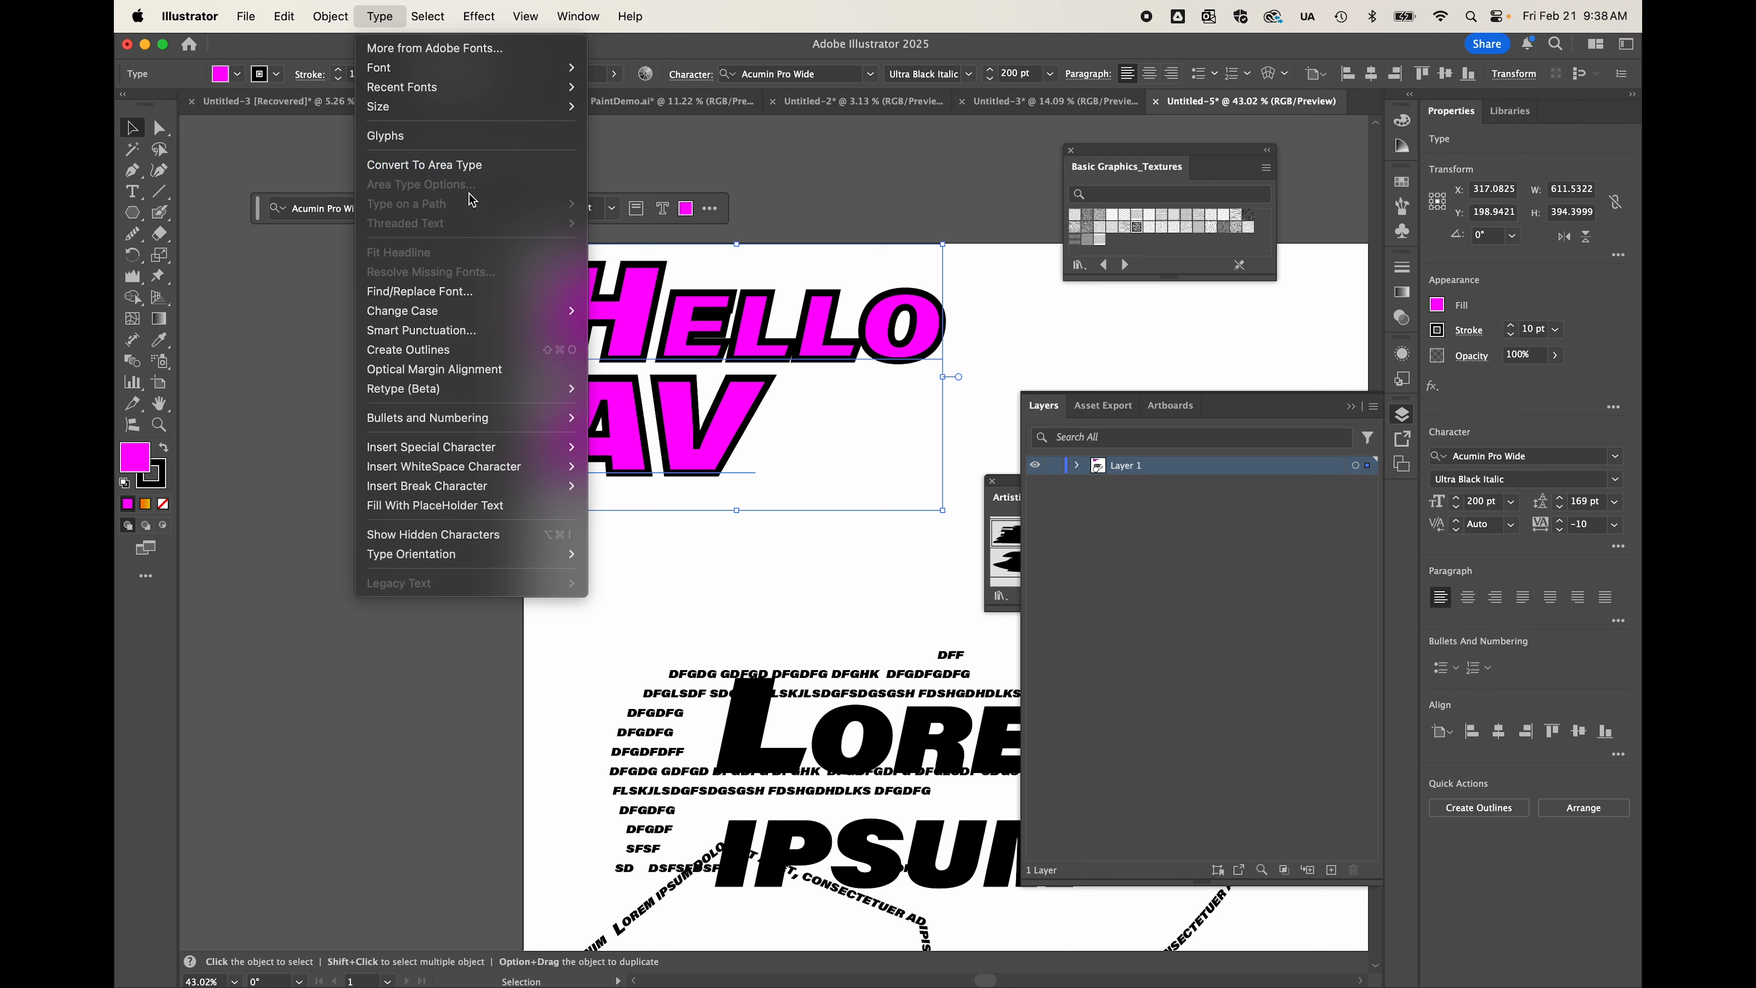
{"action": "left_click", "coordinate": [405, 138]}
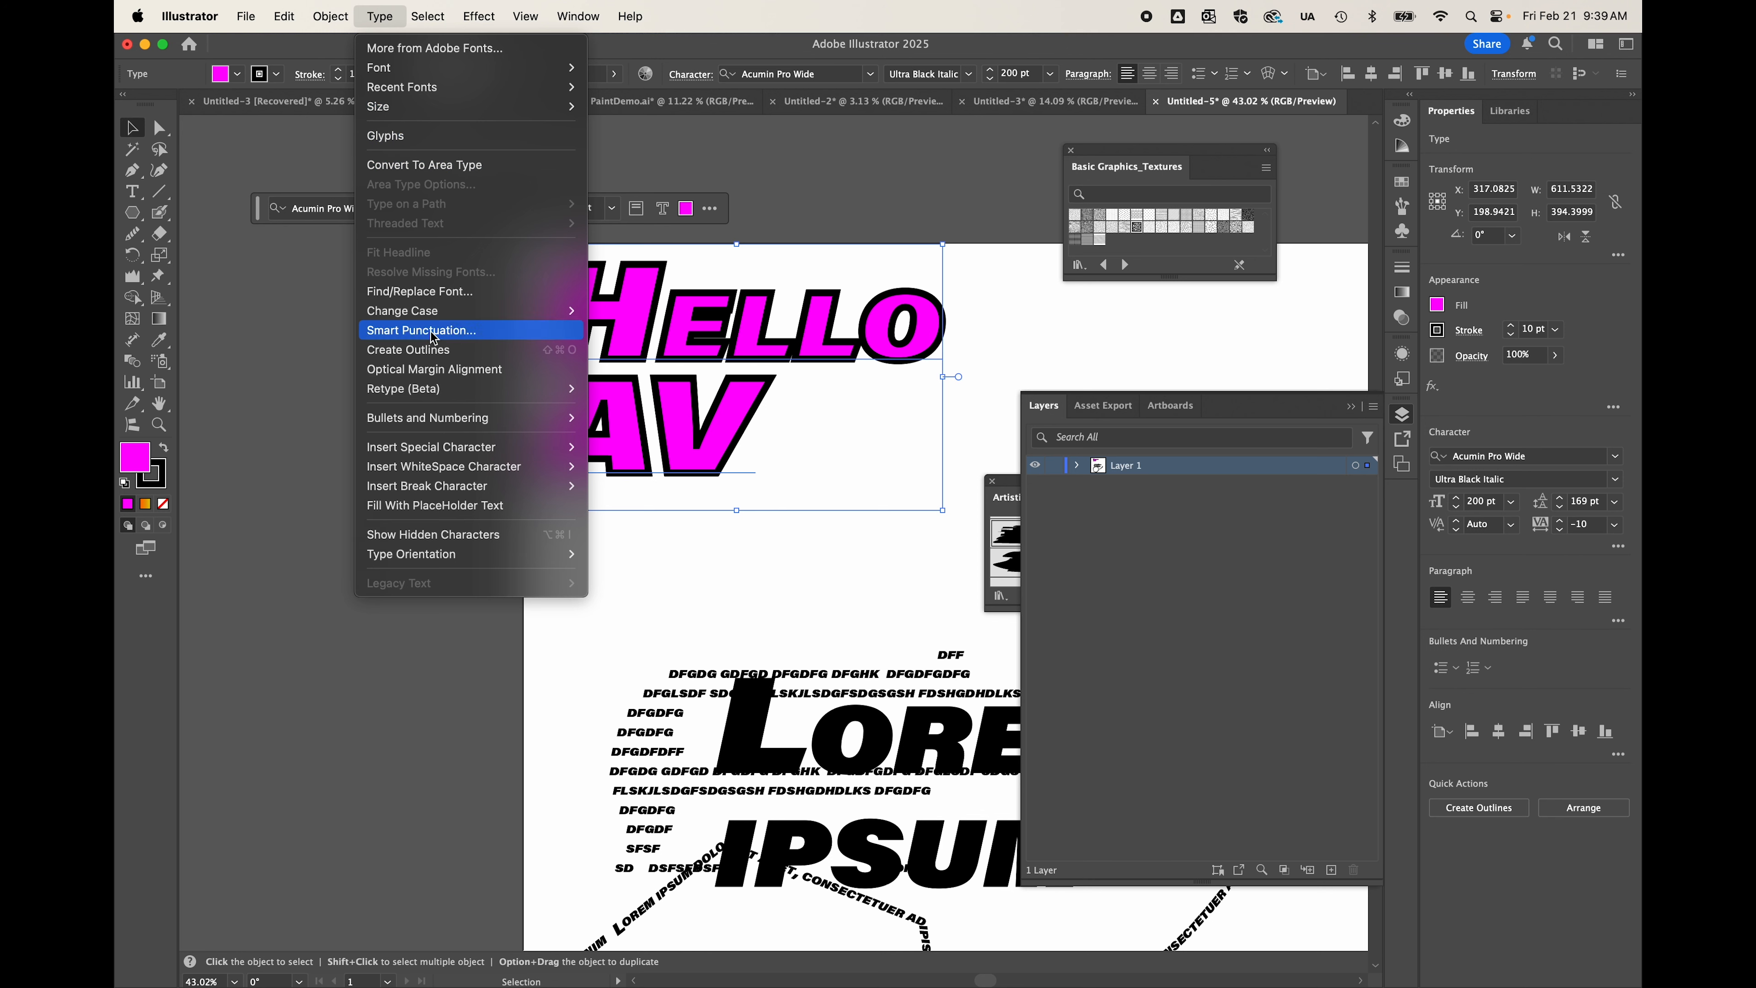
{"action": "mouse_move", "coordinate": [442, 562]}
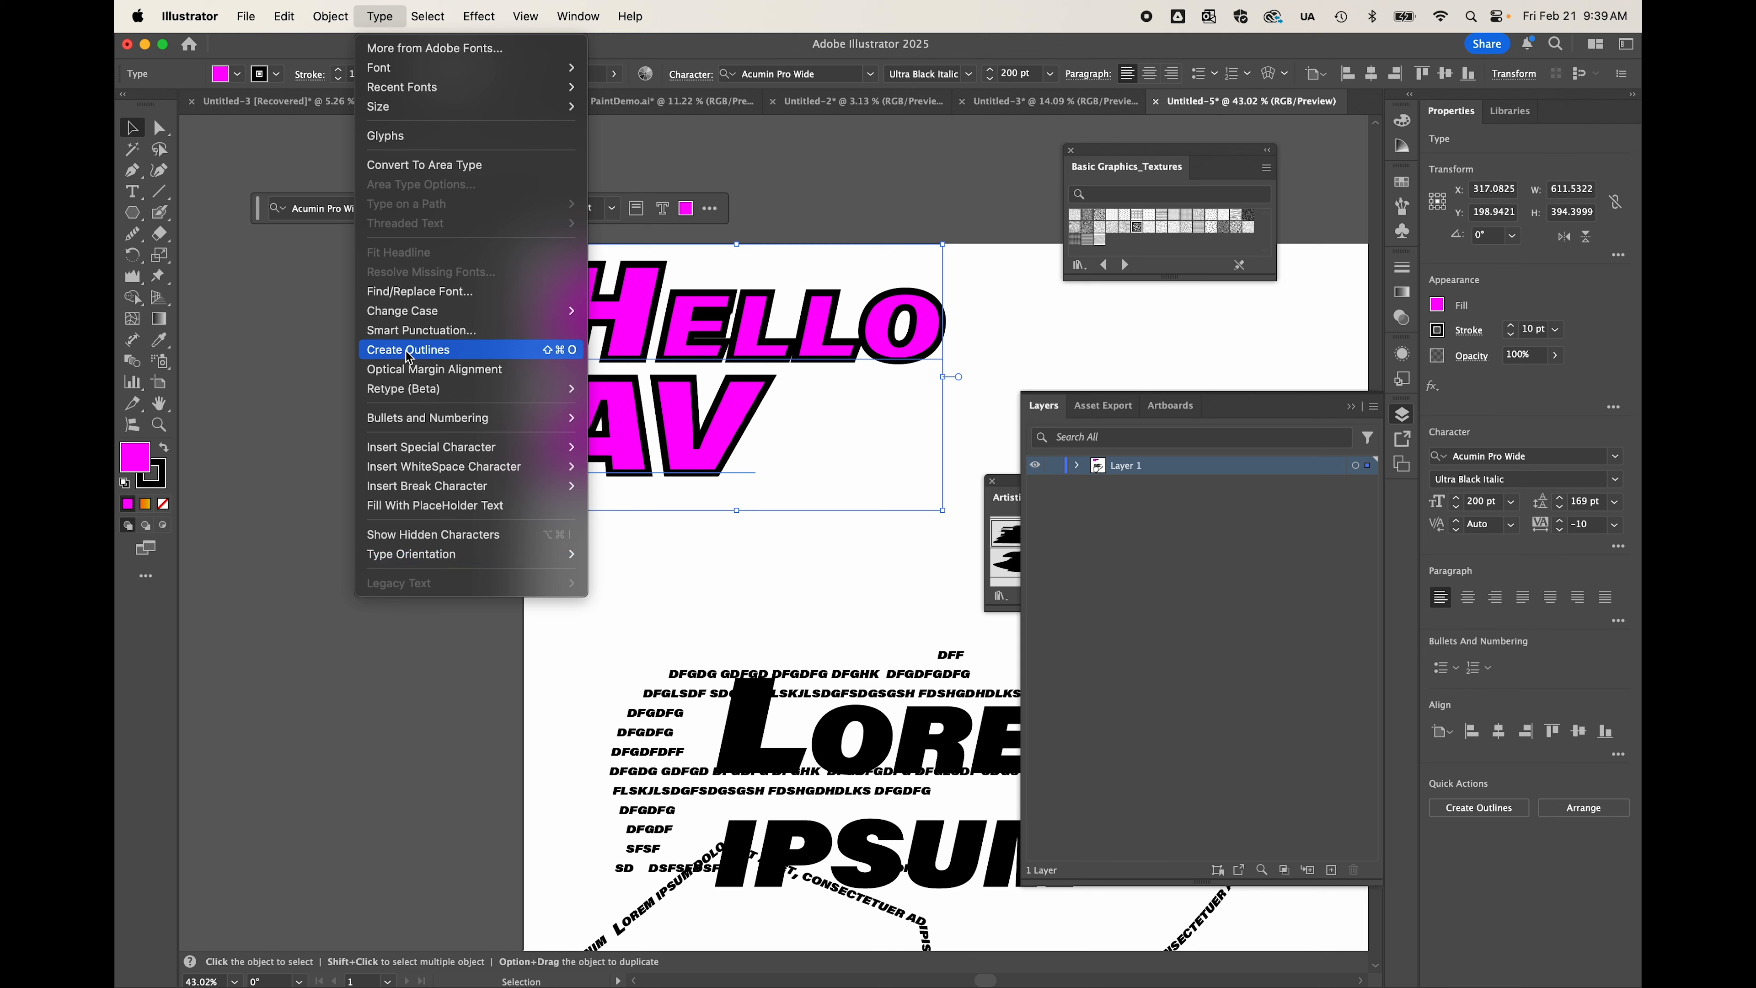
{"action": "left_click", "coordinate": [549, 351]}
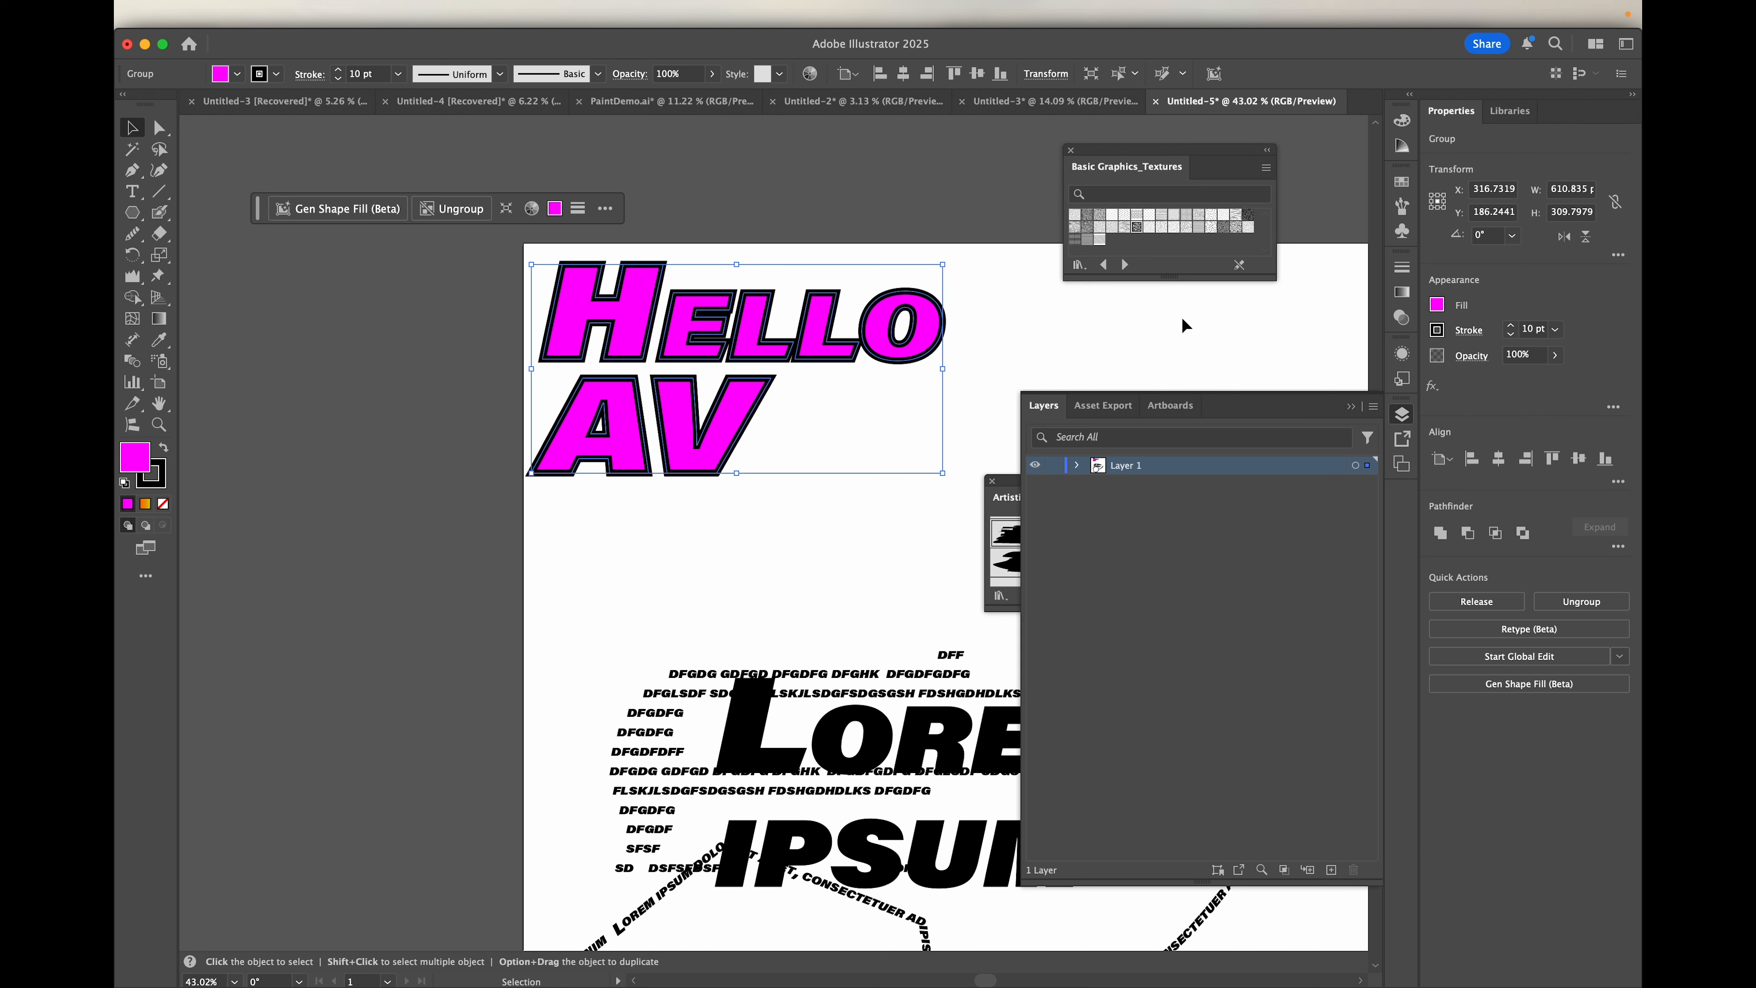
Step: Expand Layer 1 and its outlined lettering group to show the compound paths, and enter isolation mode on the group
{"action": "left_click", "coordinate": [1076, 466]}
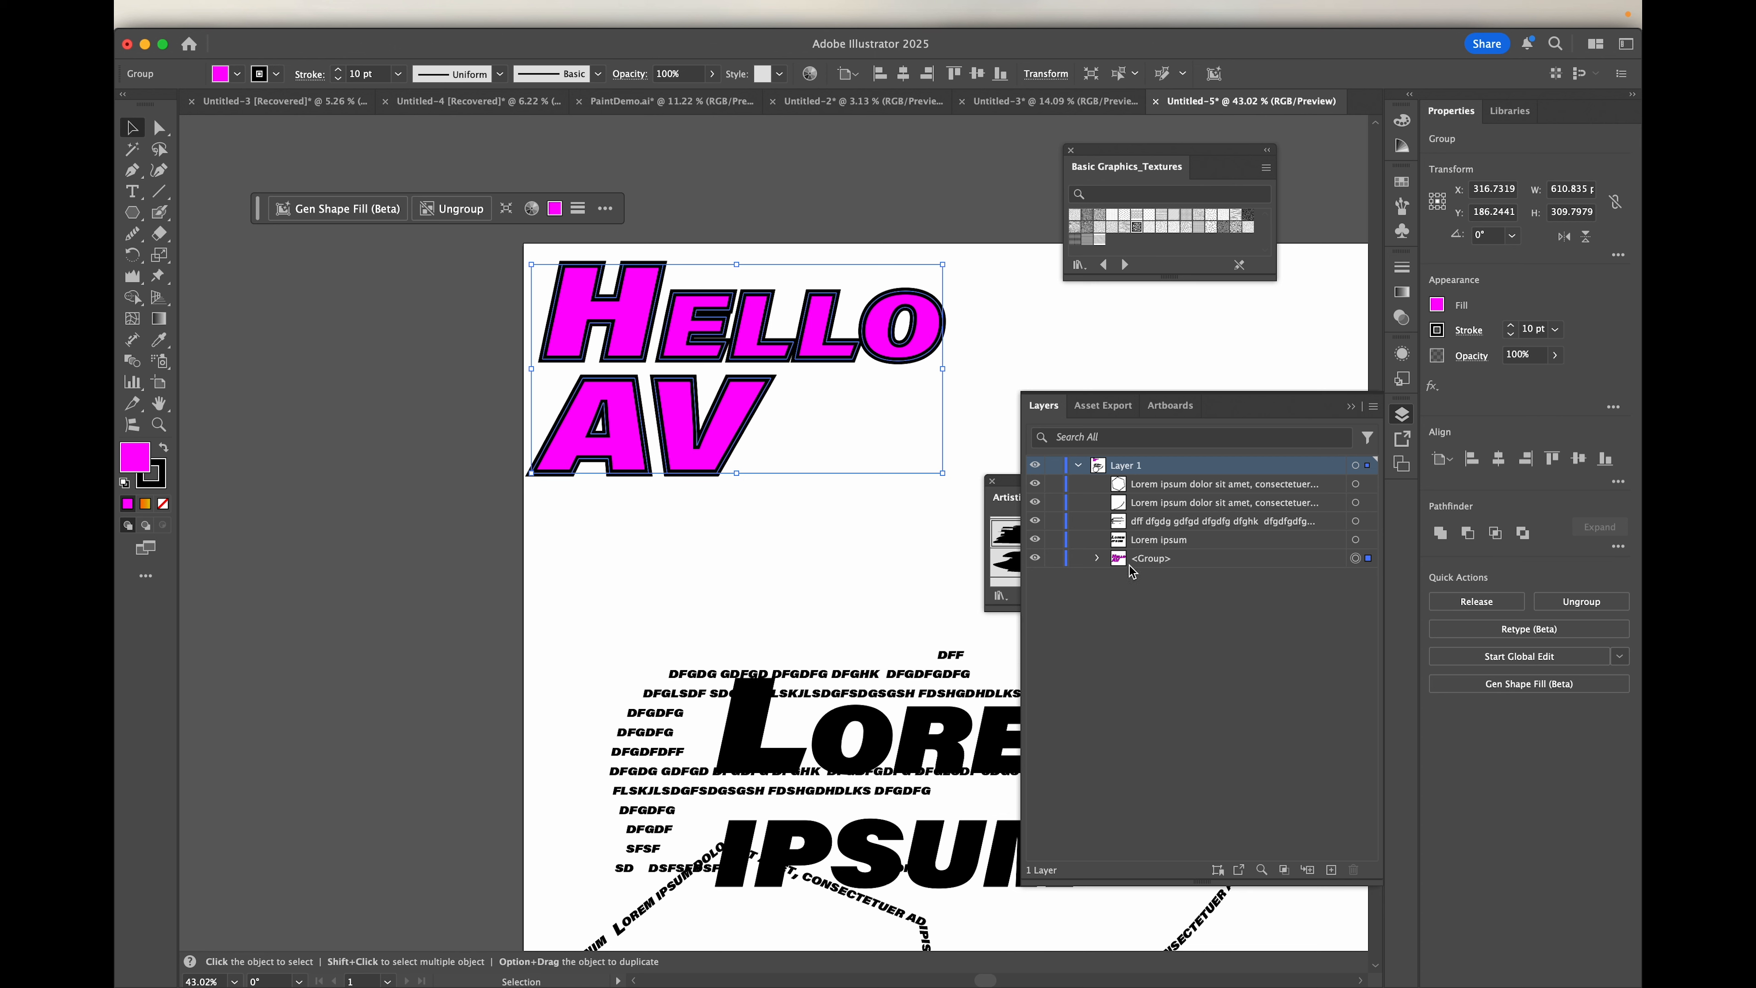
{"action": "left_click", "coordinate": [1098, 558]}
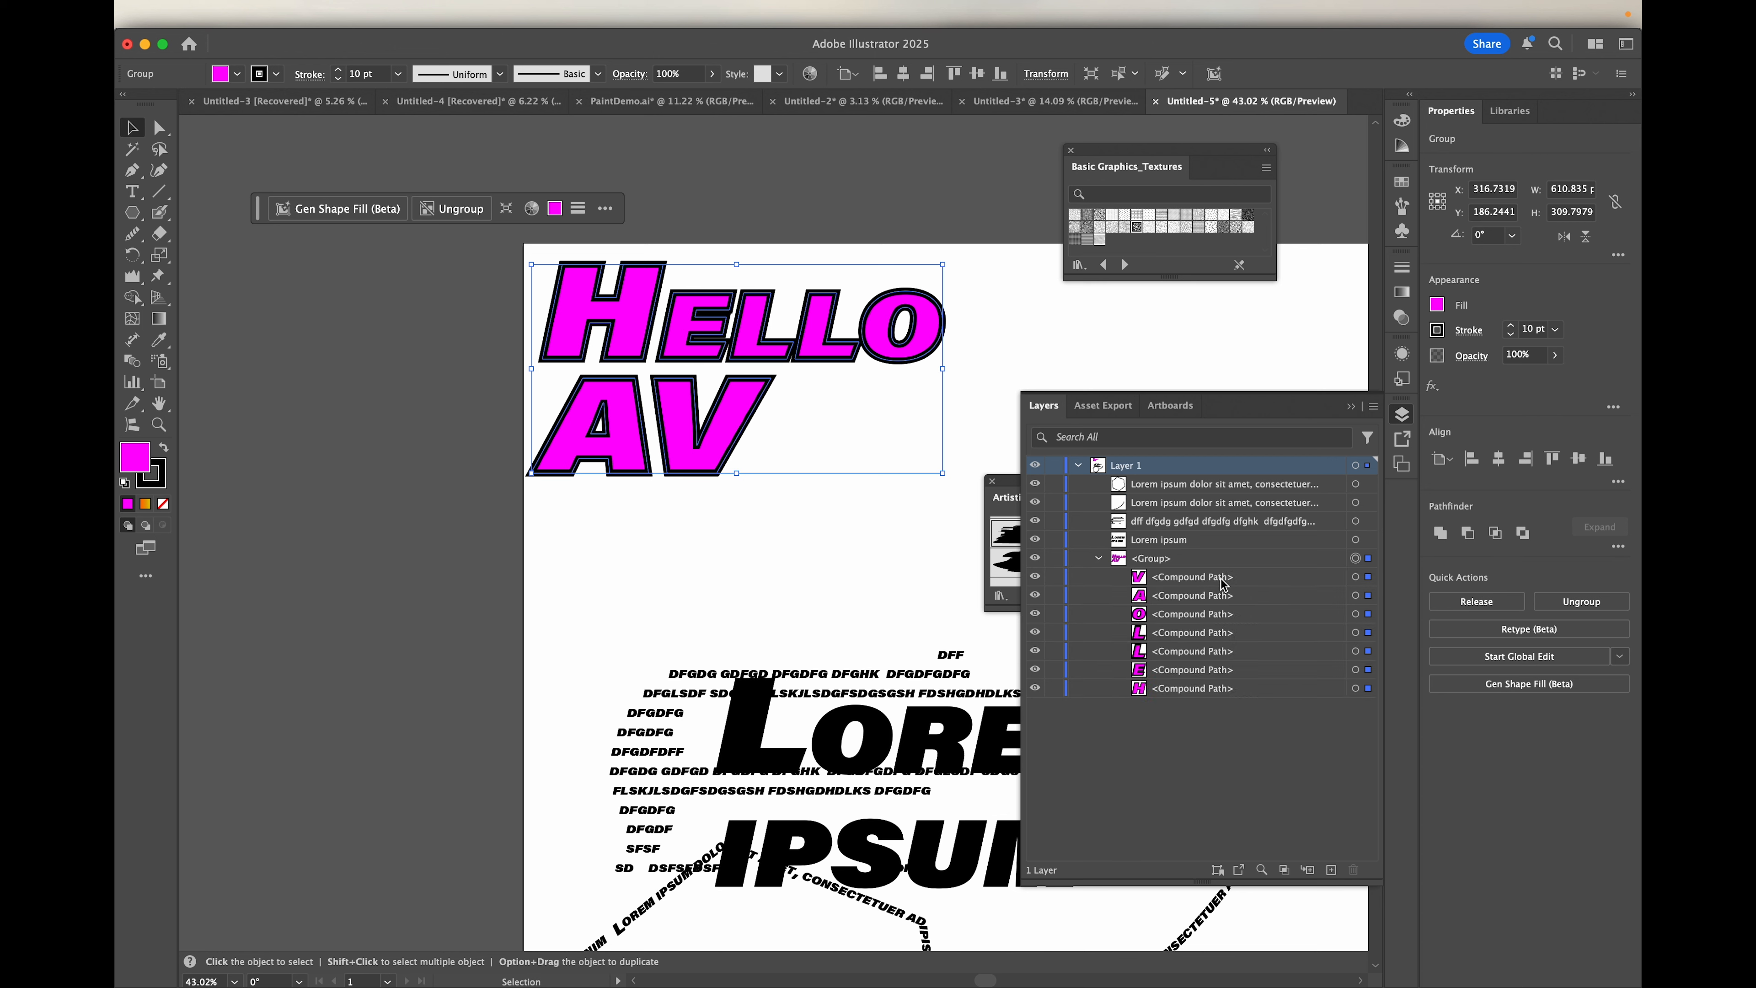
{"action": "double_click", "coordinate": [678, 408]}
{"action": "left_click", "coordinate": [677, 409]}
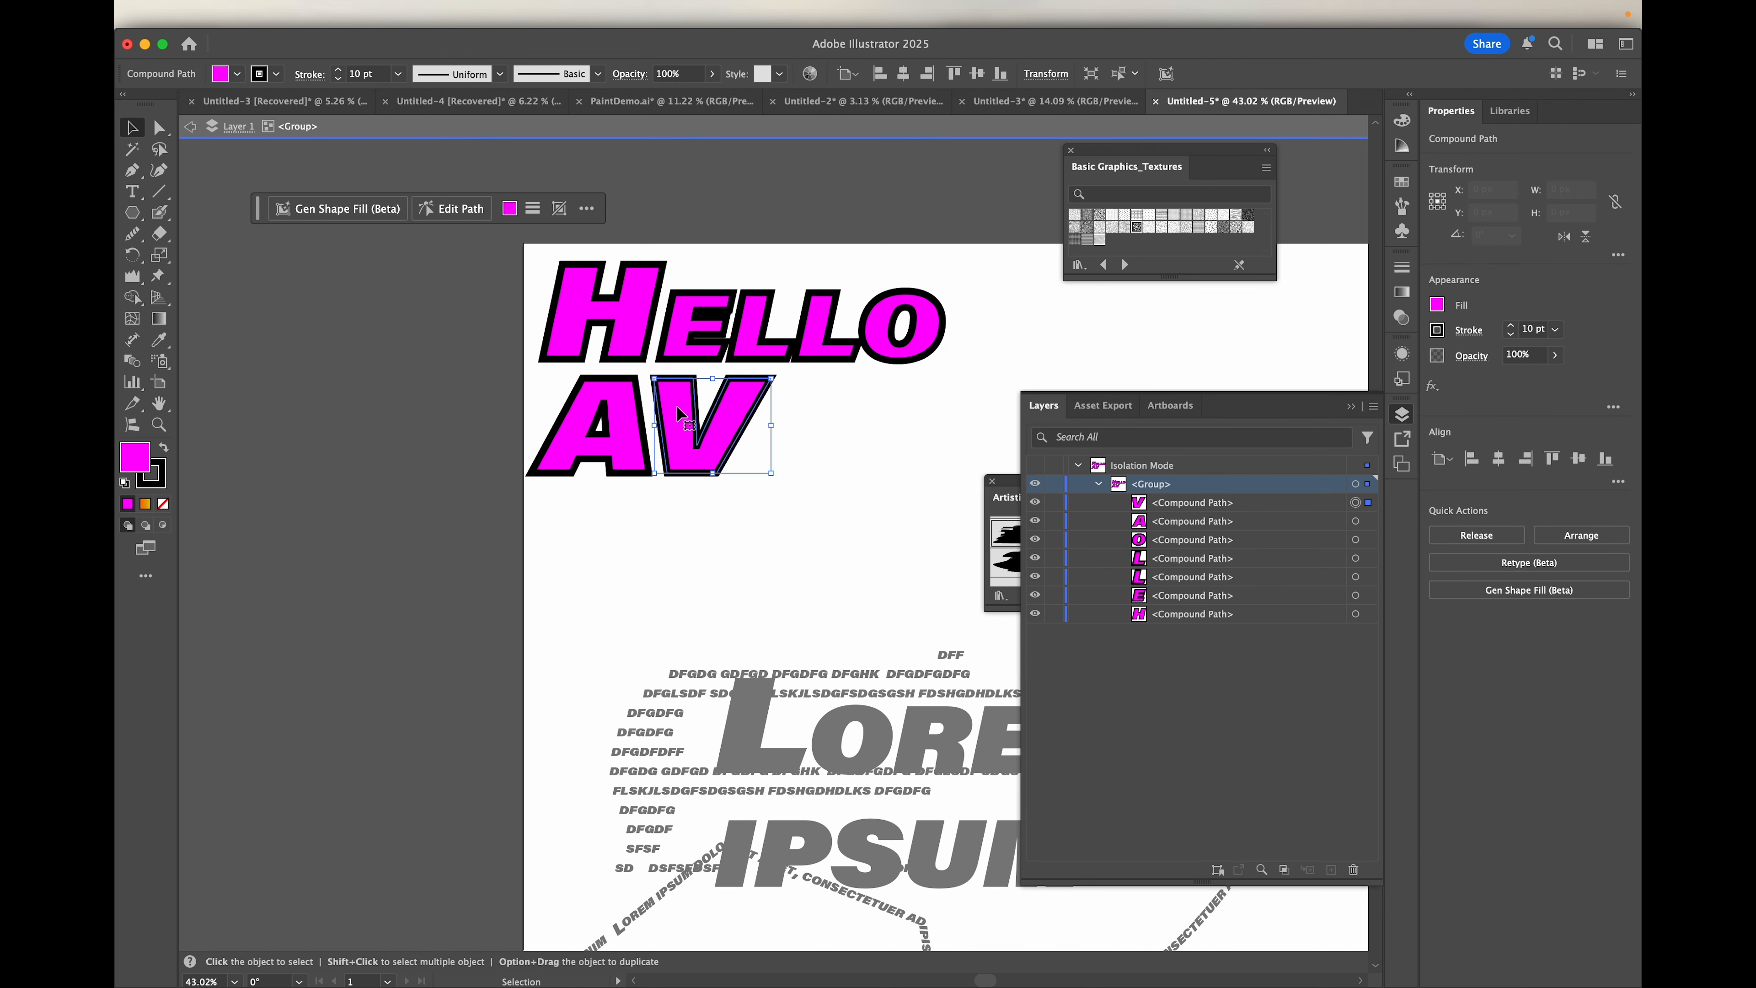
Step: Apply the variable width profile with two bulges to the stroke of the outlined letter H
{"action": "left_click", "coordinate": [630, 332]}
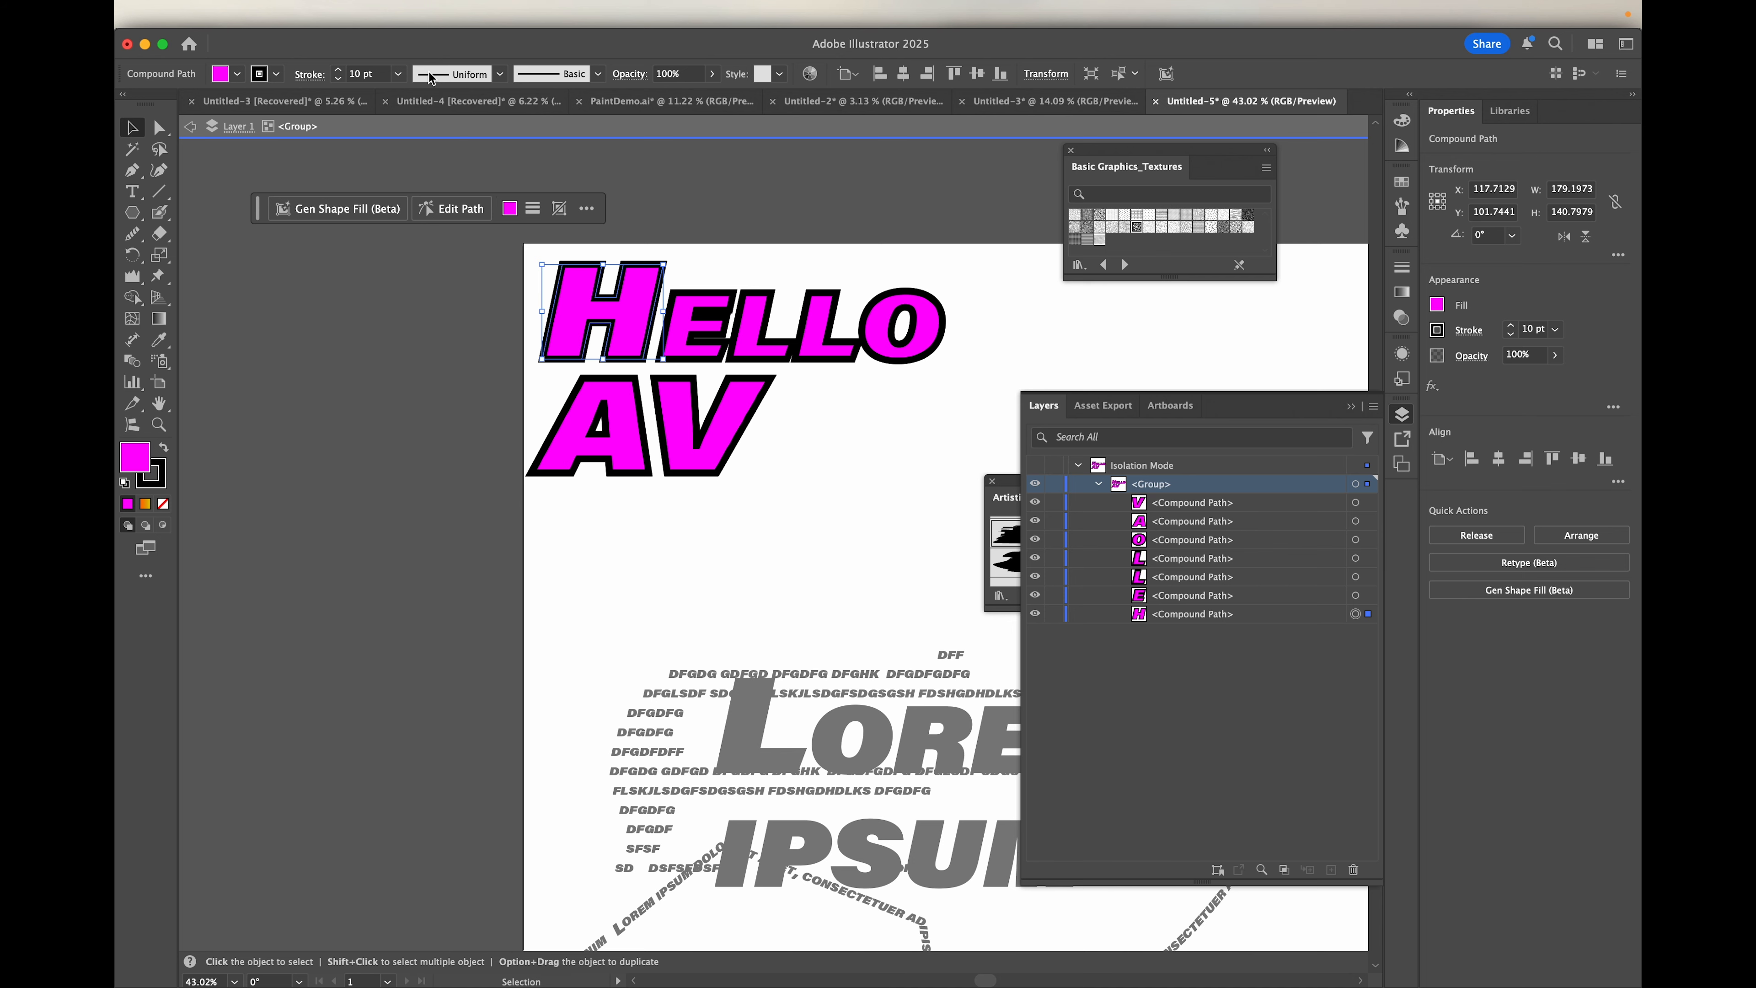
{"action": "left_click", "coordinate": [498, 74]}
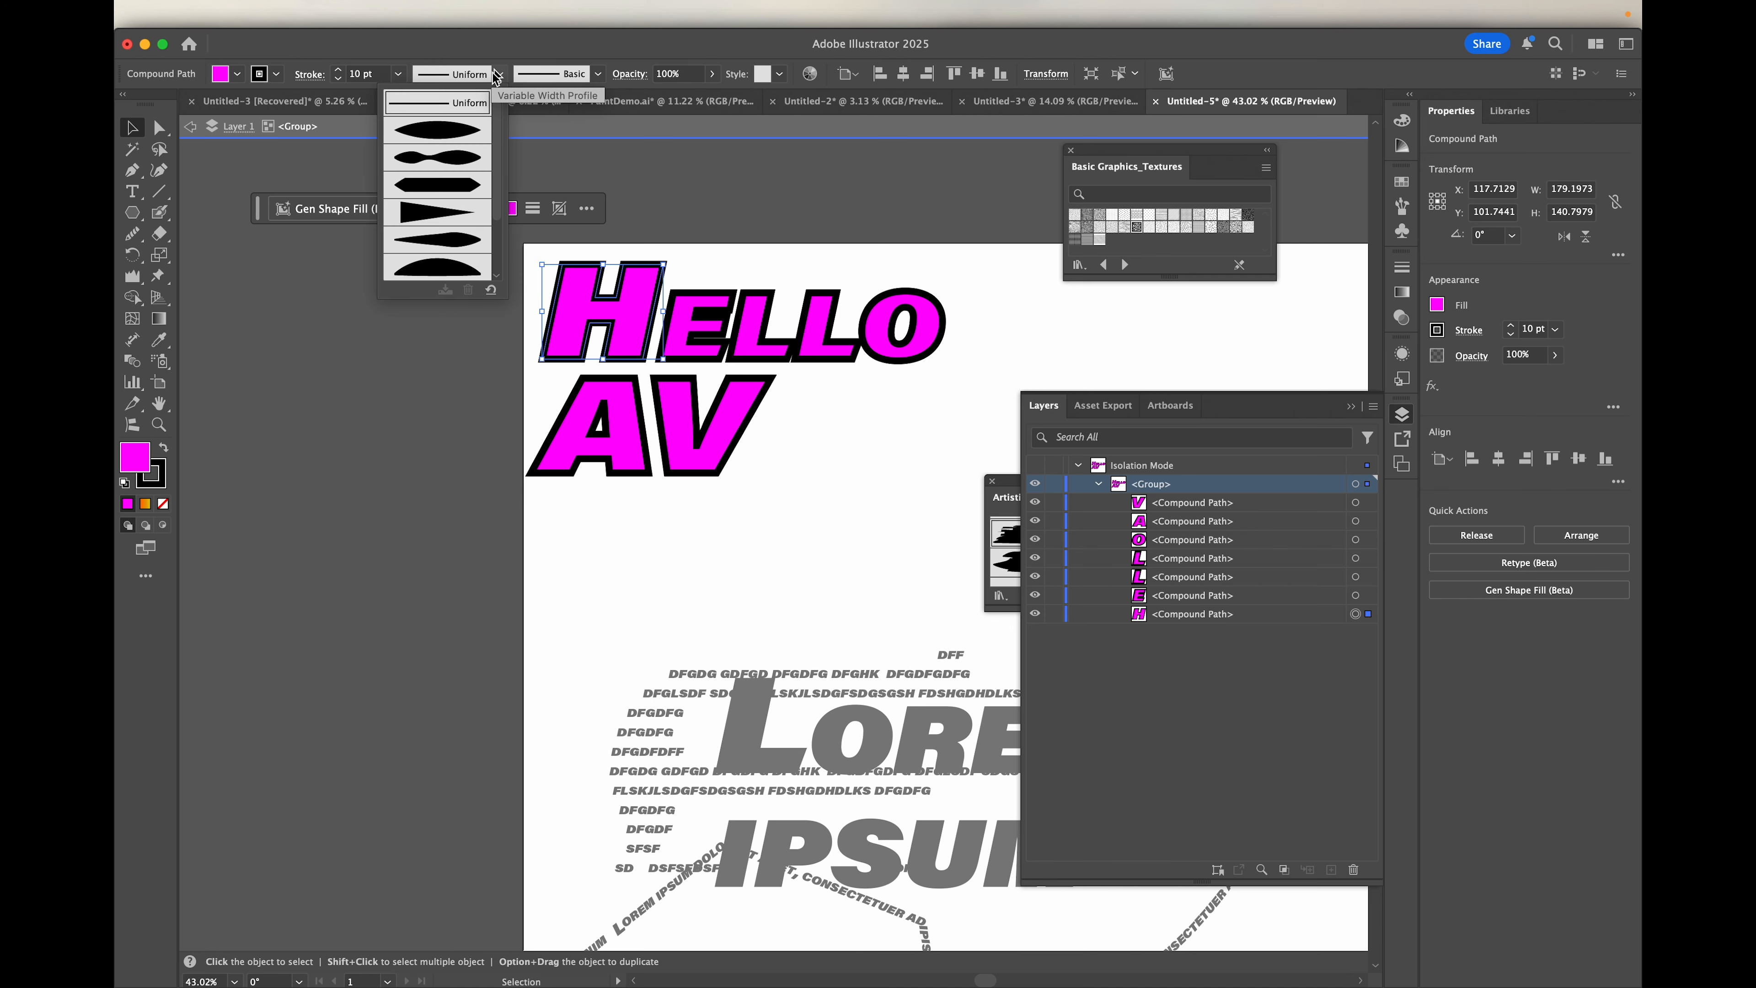
{"action": "left_click", "coordinate": [437, 157]}
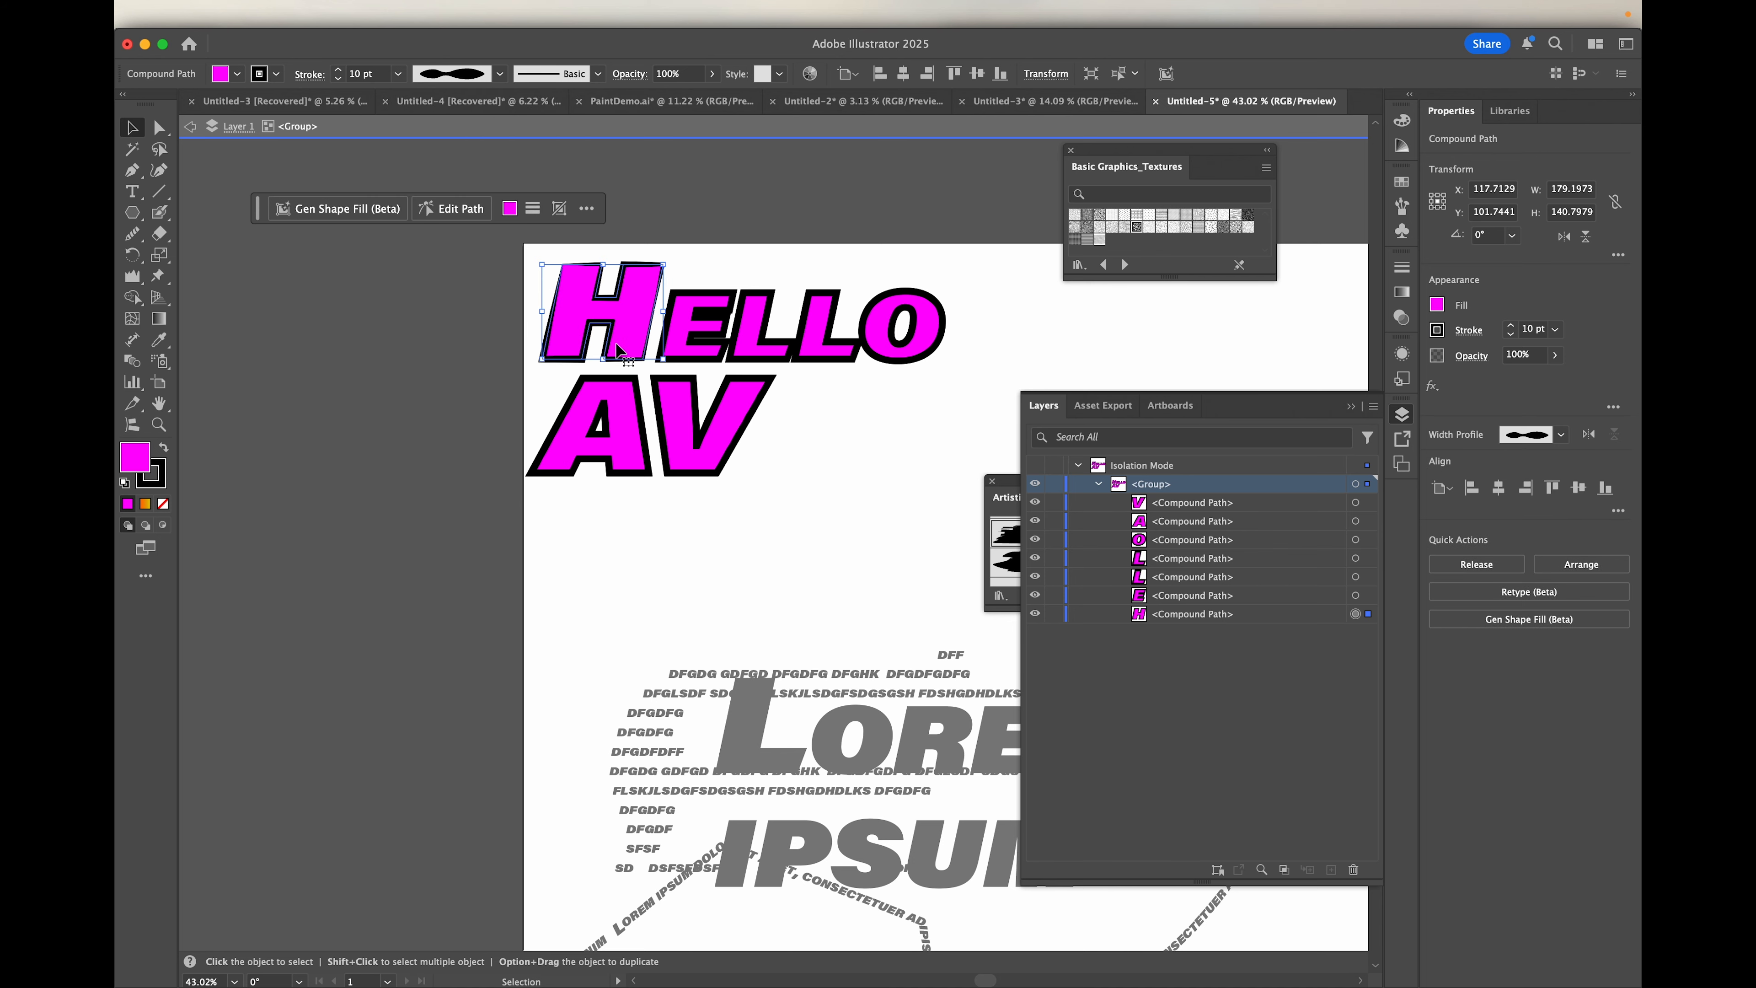
{"action": "scroll", "coordinate": [616, 343], "scroll_direction": "up", "scroll_amount": 5}
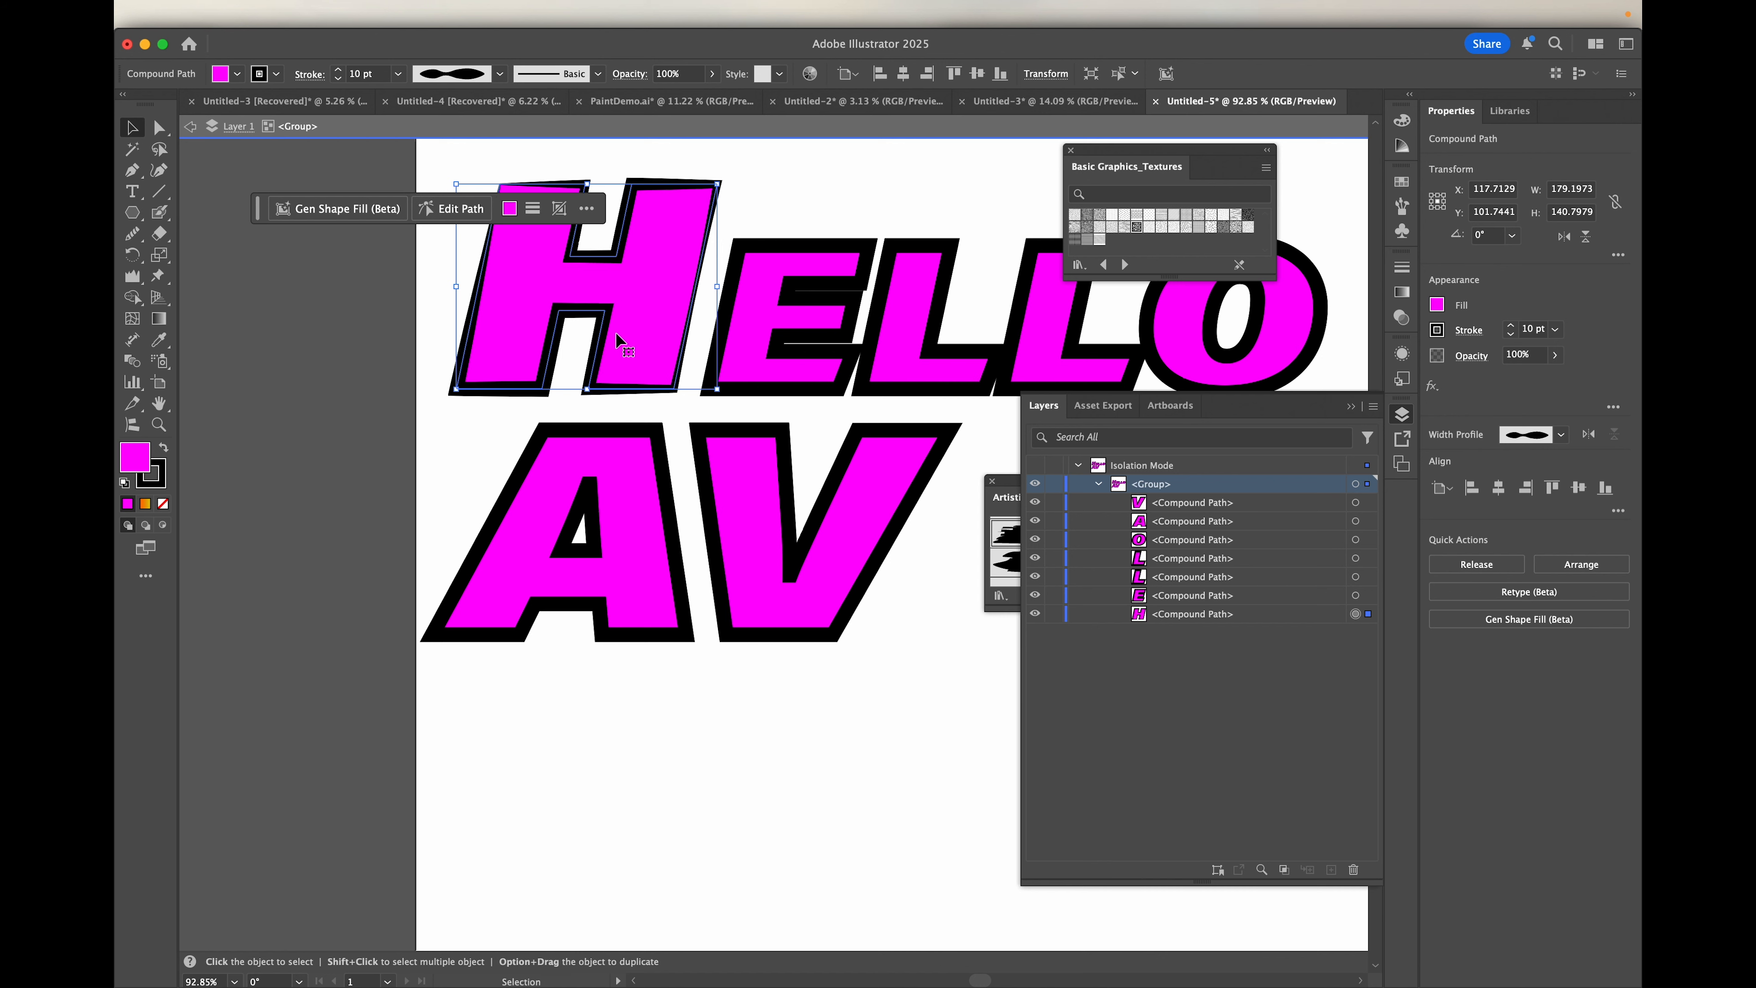
Step: Separate the outlined letter A from the word by moving it straight down below the row of the V
{"action": "left_click", "coordinate": [811, 557]}
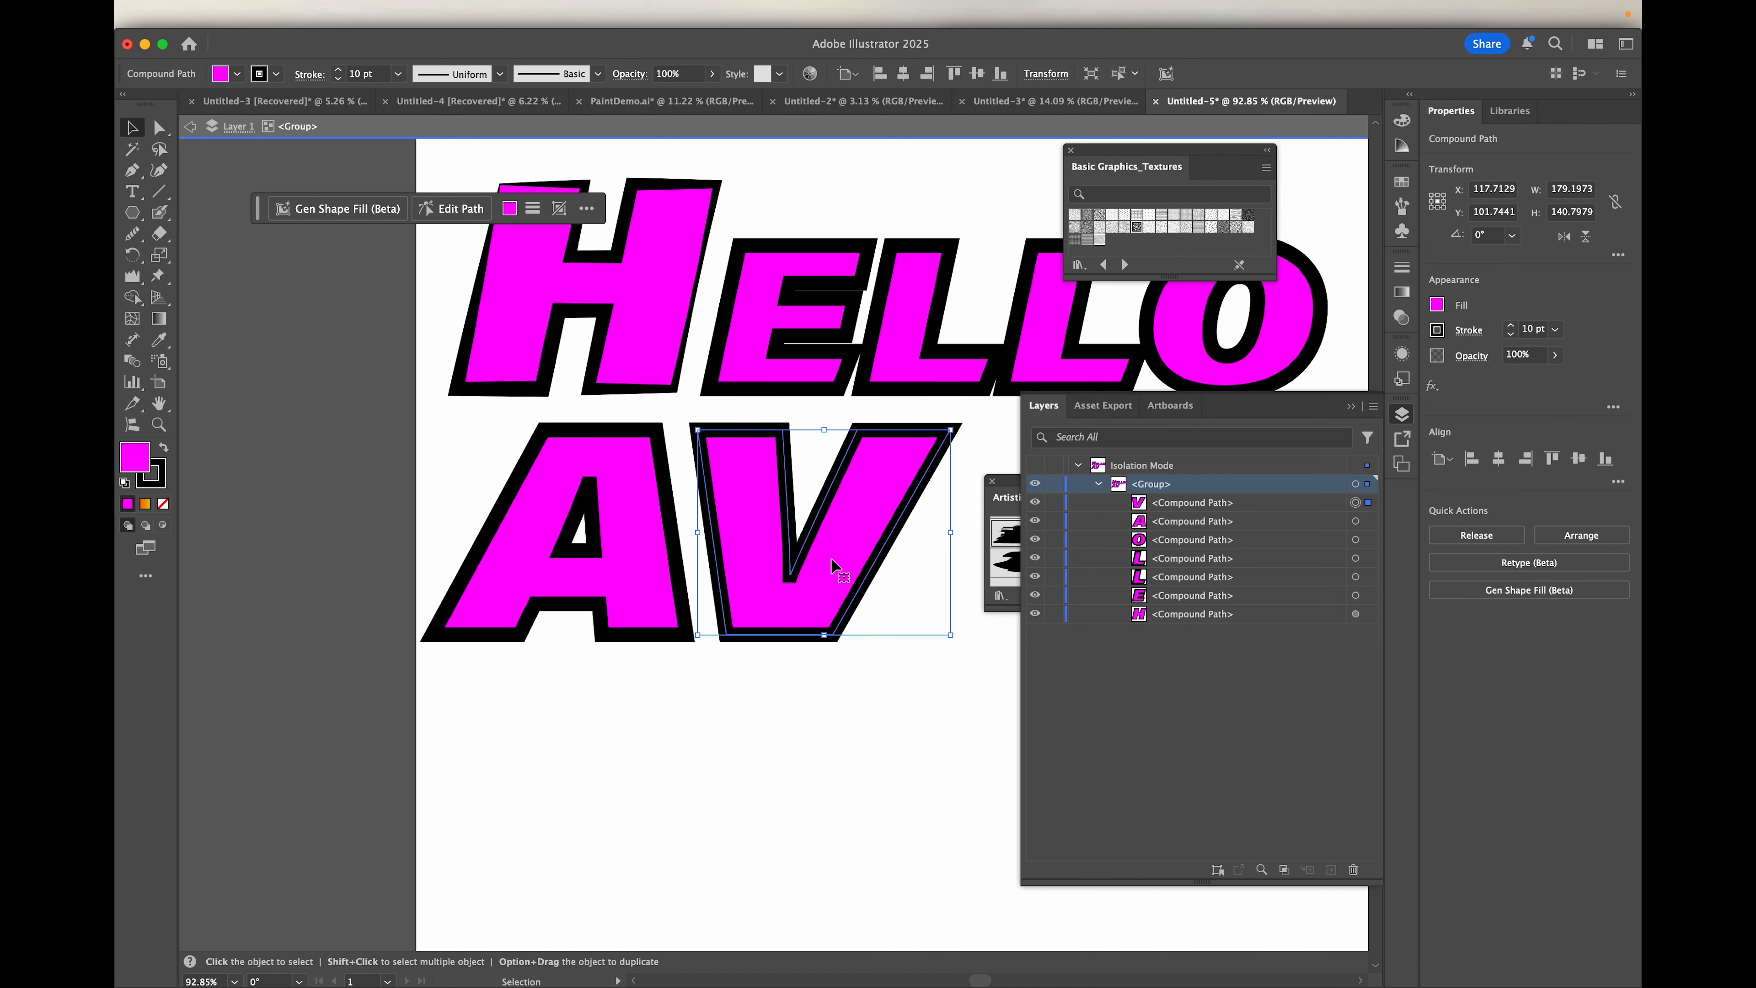
{"action": "left_click", "coordinate": [648, 540]}
{"action": "scroll", "coordinate": [648, 539], "scroll_direction": "down", "scroll_amount": 5}
{"action": "left_click_drag", "start_coordinate": [648, 539], "coordinate": [654, 687]}
{"action": "scroll", "coordinate": [659, 691], "scroll_direction": "up", "scroll_amount": 5}
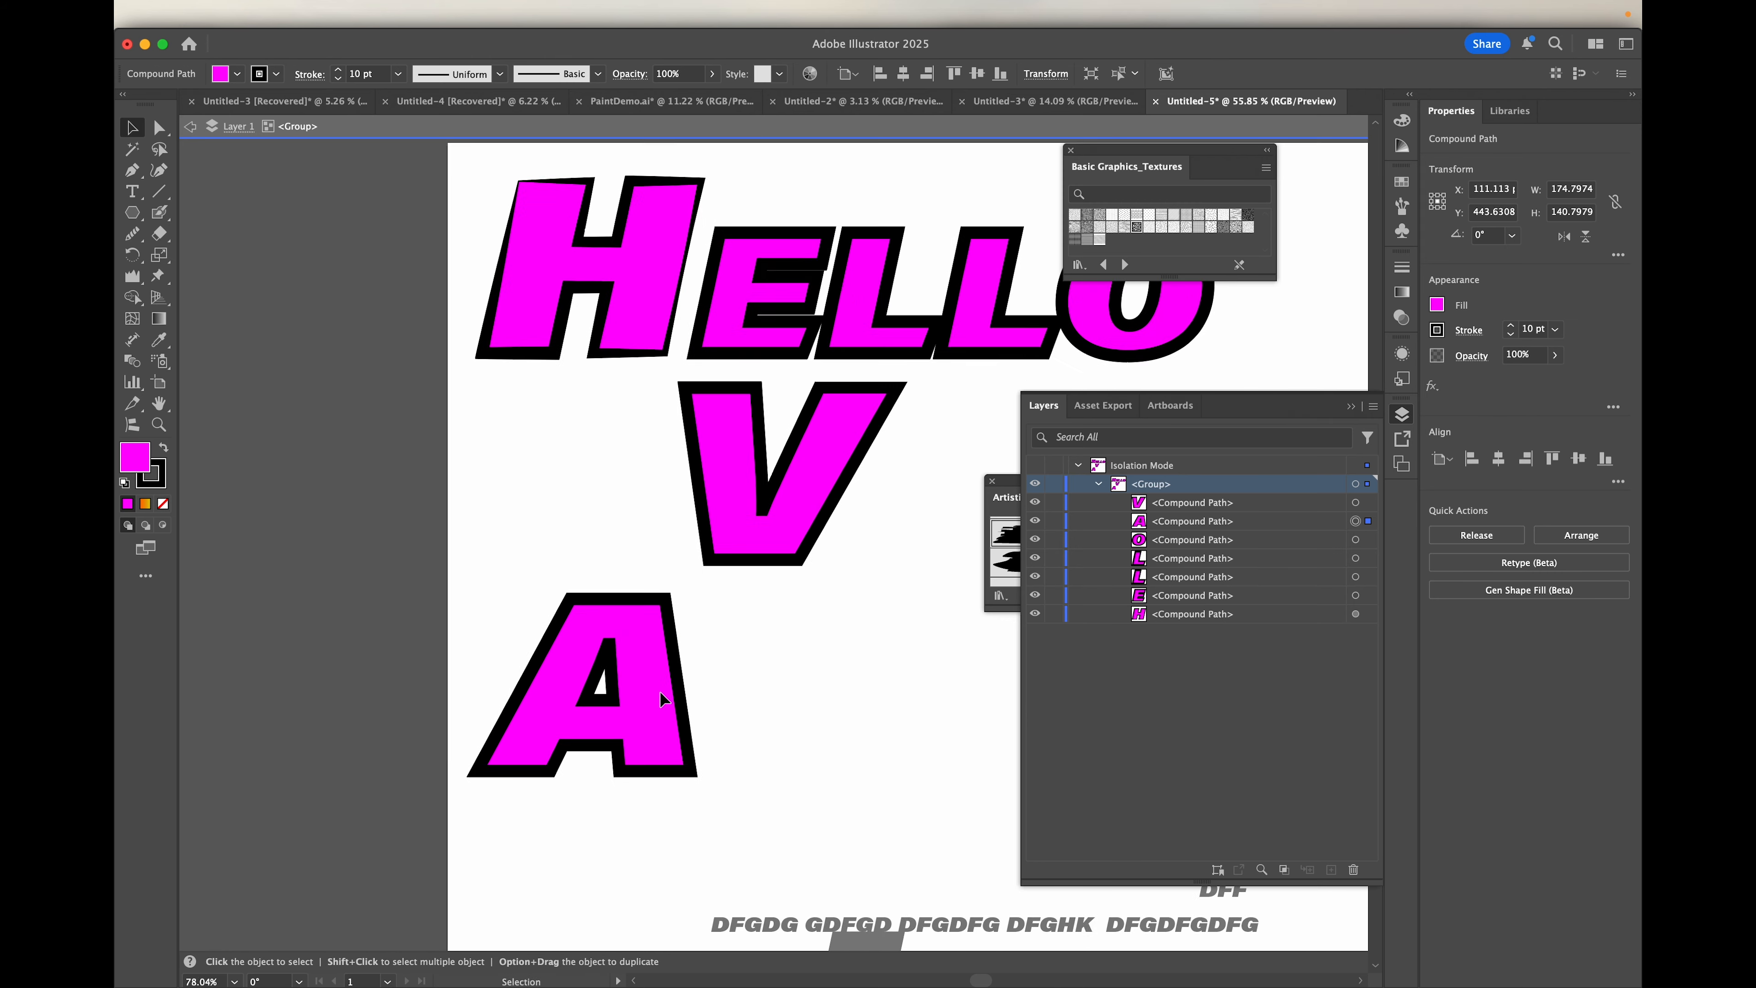
Step: Round the corners of the letter A with the Smooth tool at 54%
{"action": "scroll", "coordinate": [660, 691], "scroll_direction": "up", "scroll_amount": 1}
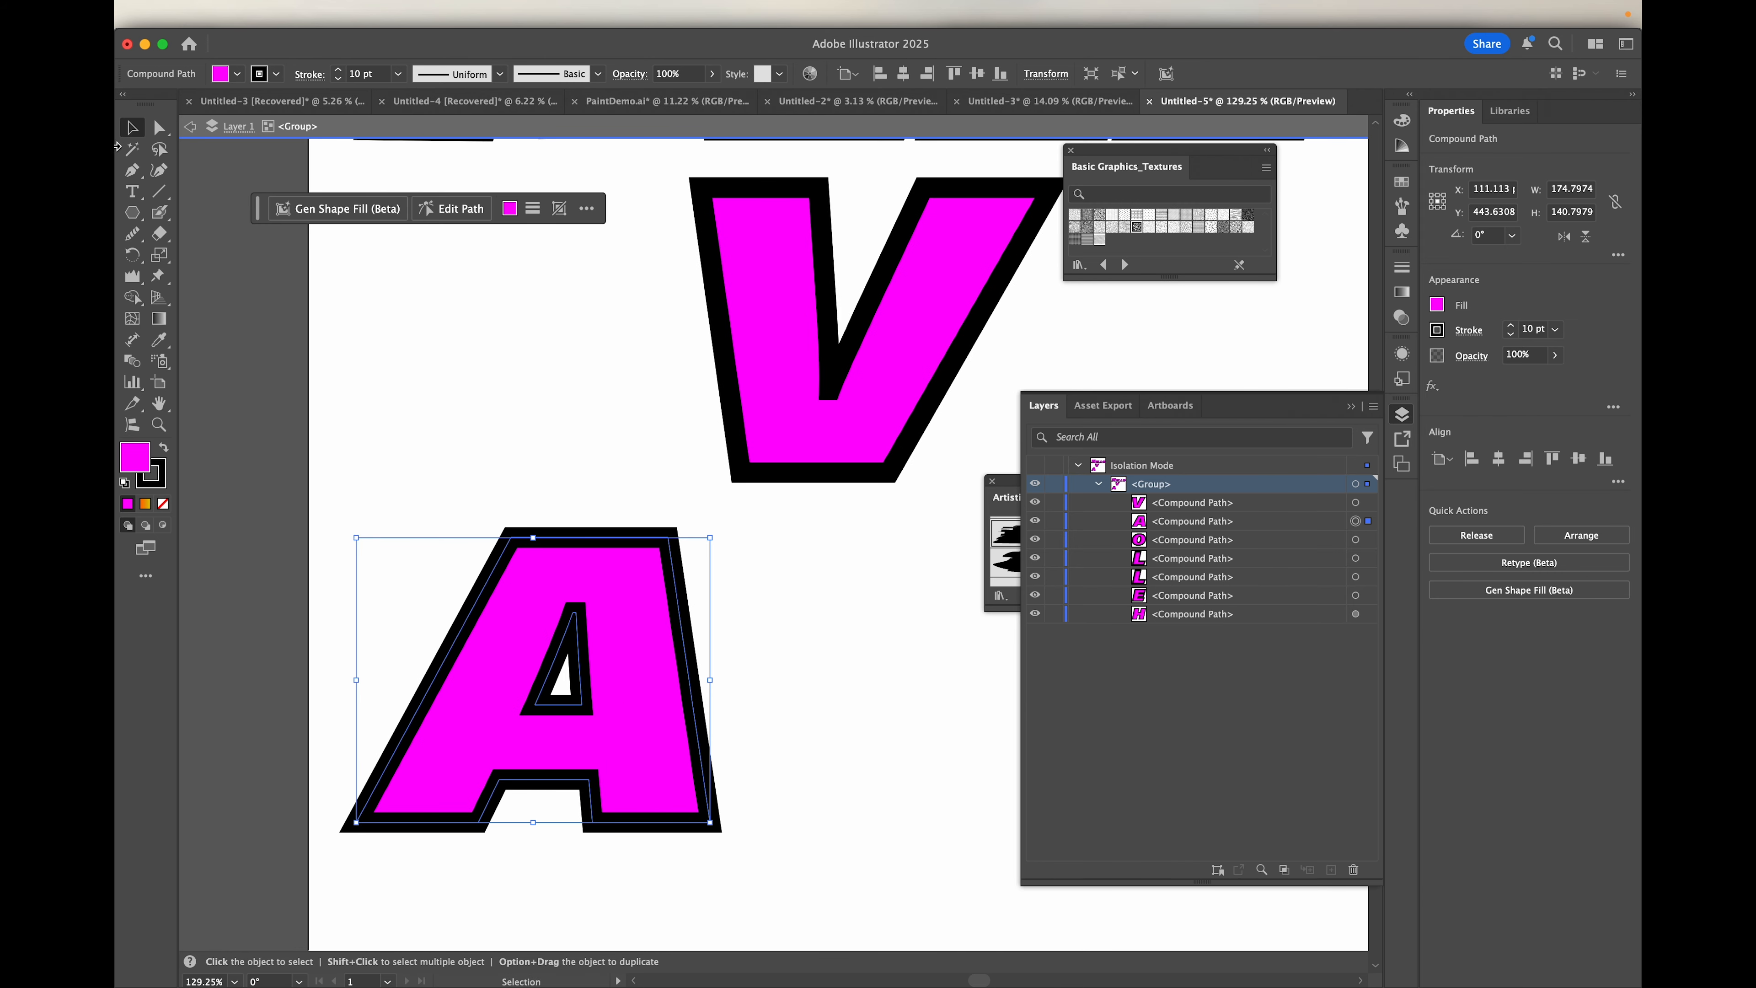
{"action": "left_click", "coordinate": [132, 234]}
{"action": "left_click_drag", "start_coordinate": [269, 233], "coordinate": [313, 242]}
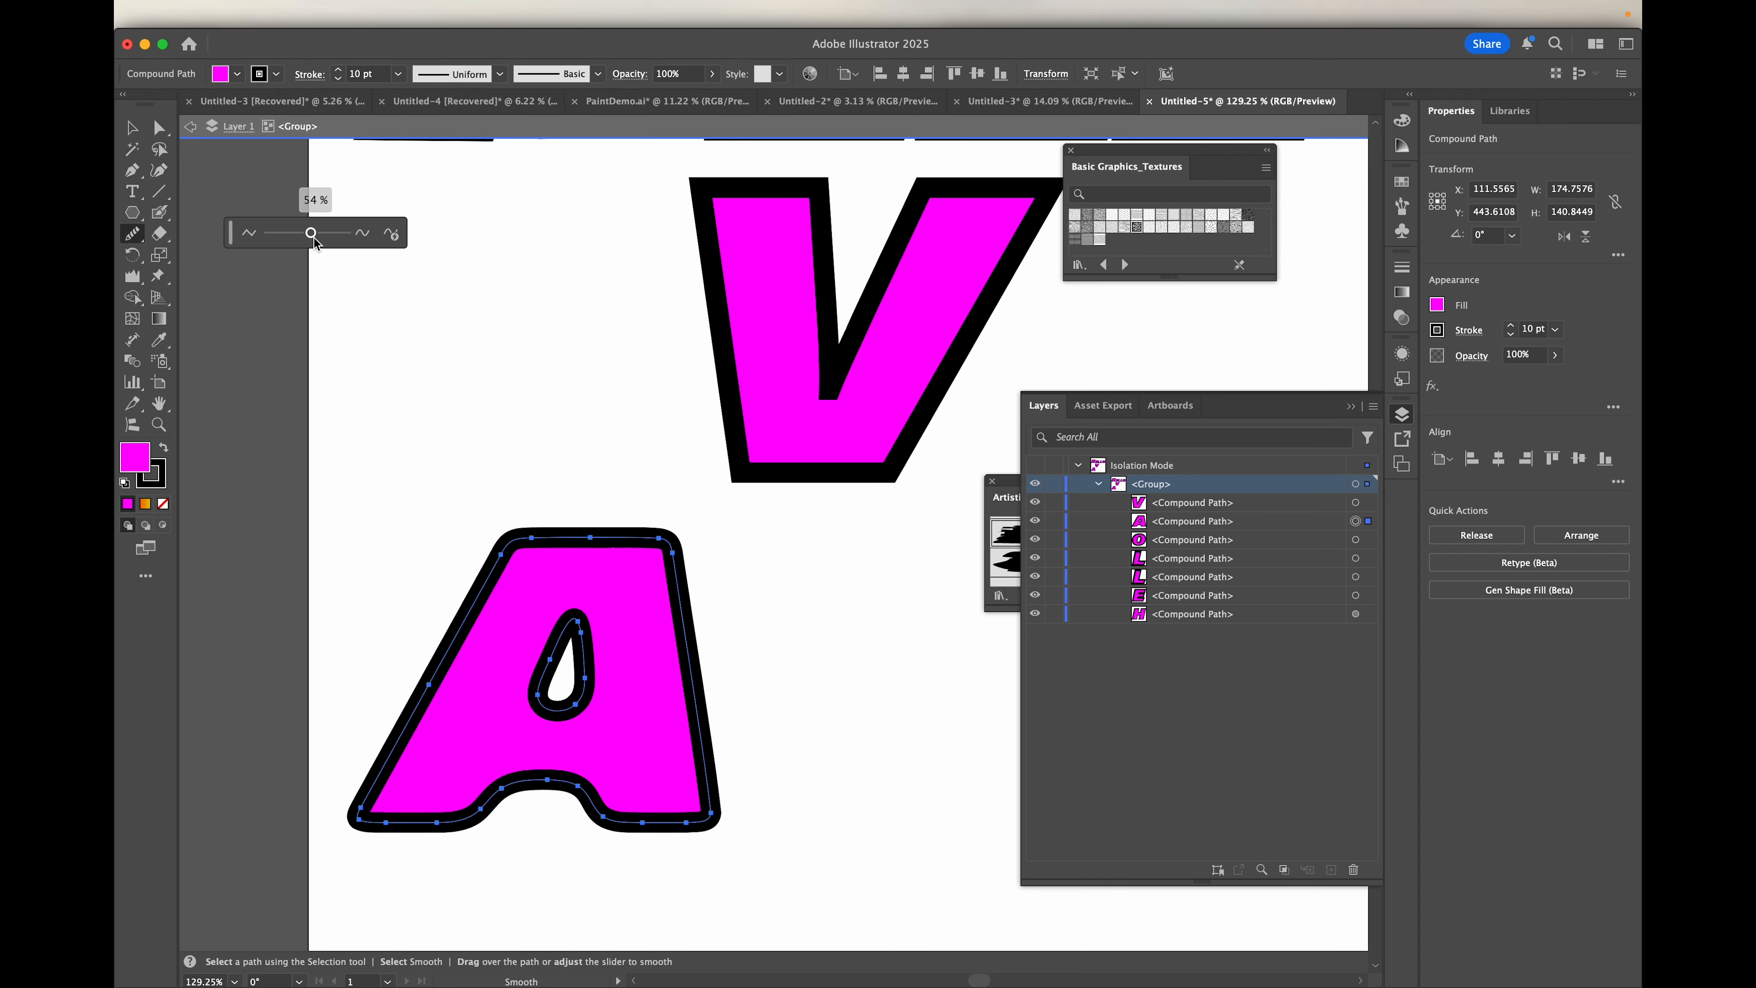
{"action": "scroll", "coordinate": [590, 606], "scroll_direction": "down", "scroll_amount": 5}
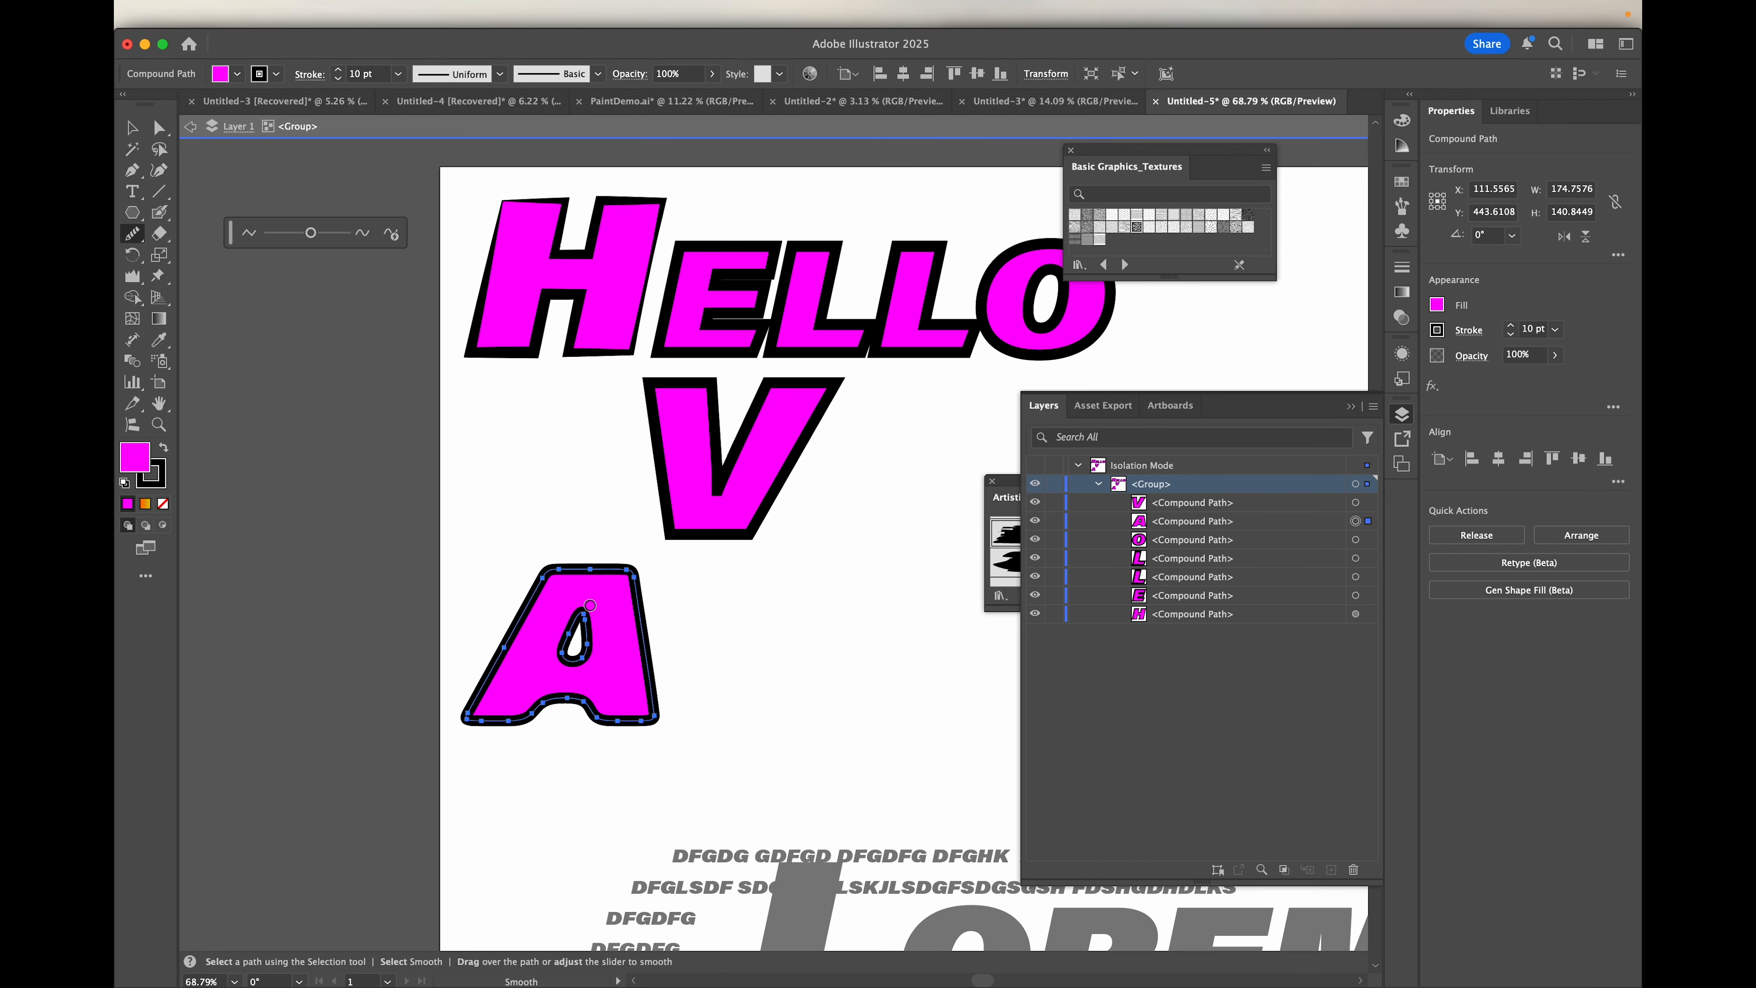
Step: Place Puppet Warp pins on the letter A's two upper corners and its lower right corner
{"action": "scroll", "coordinate": [590, 606], "scroll_direction": "up", "scroll_amount": 6}
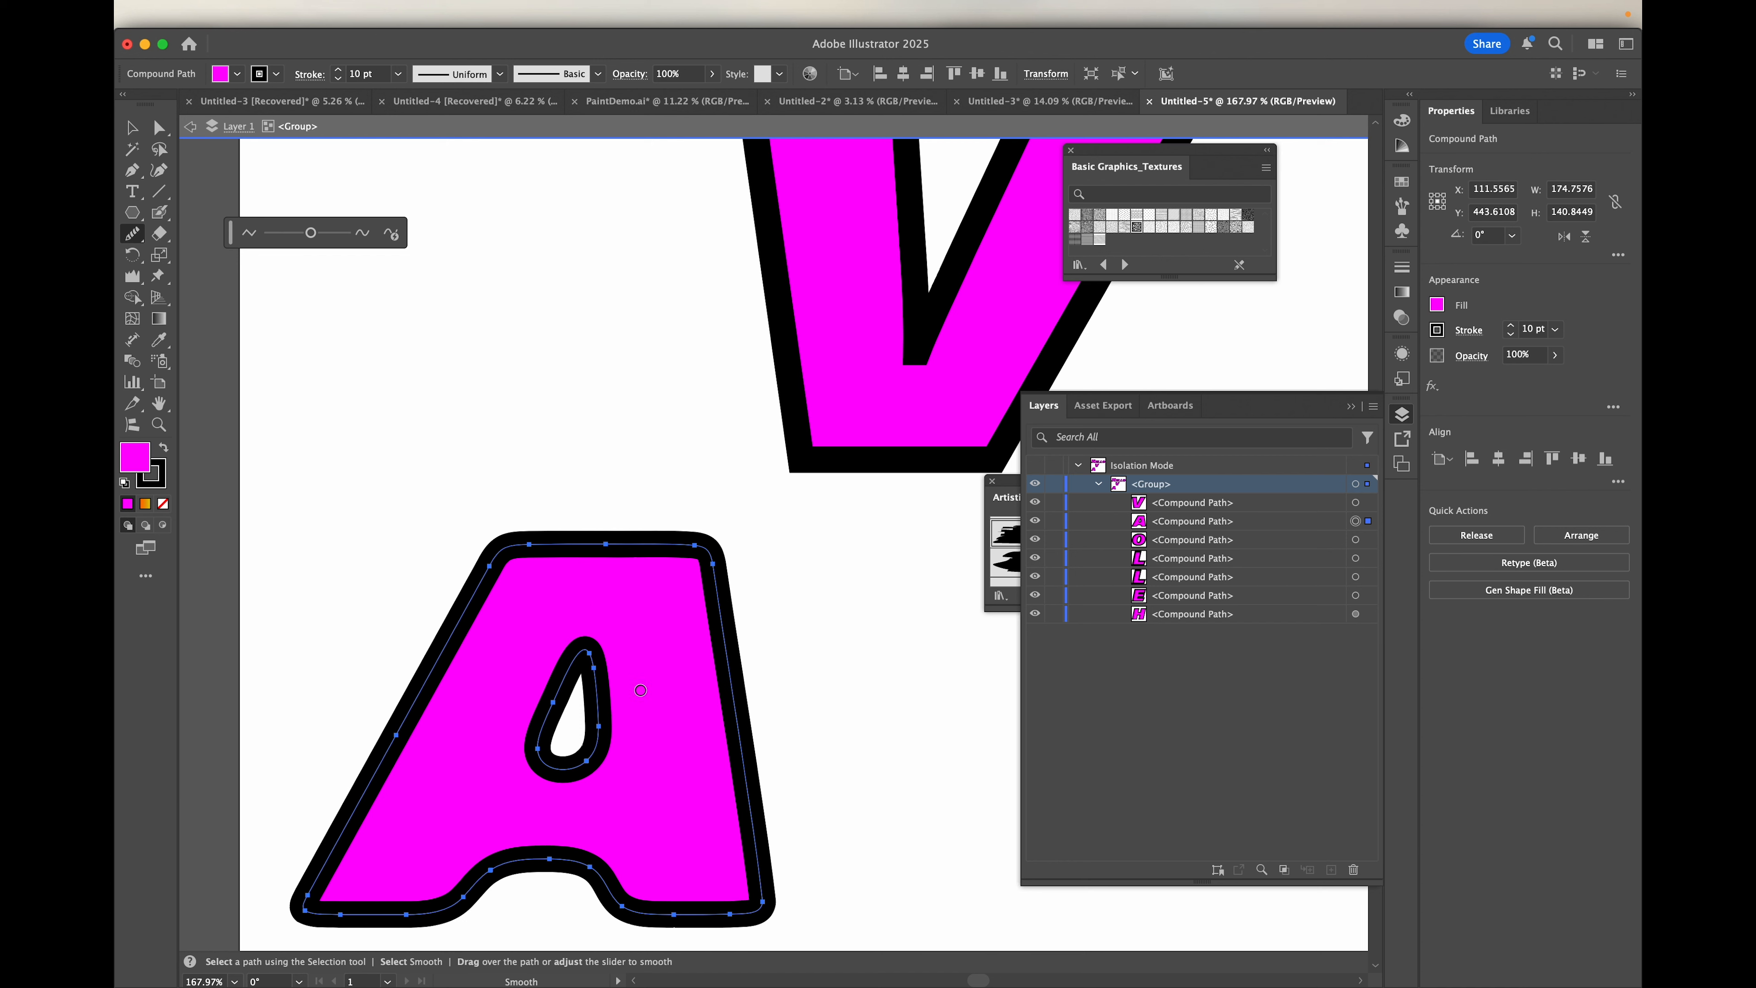
{"action": "left_click", "coordinate": [159, 276]}
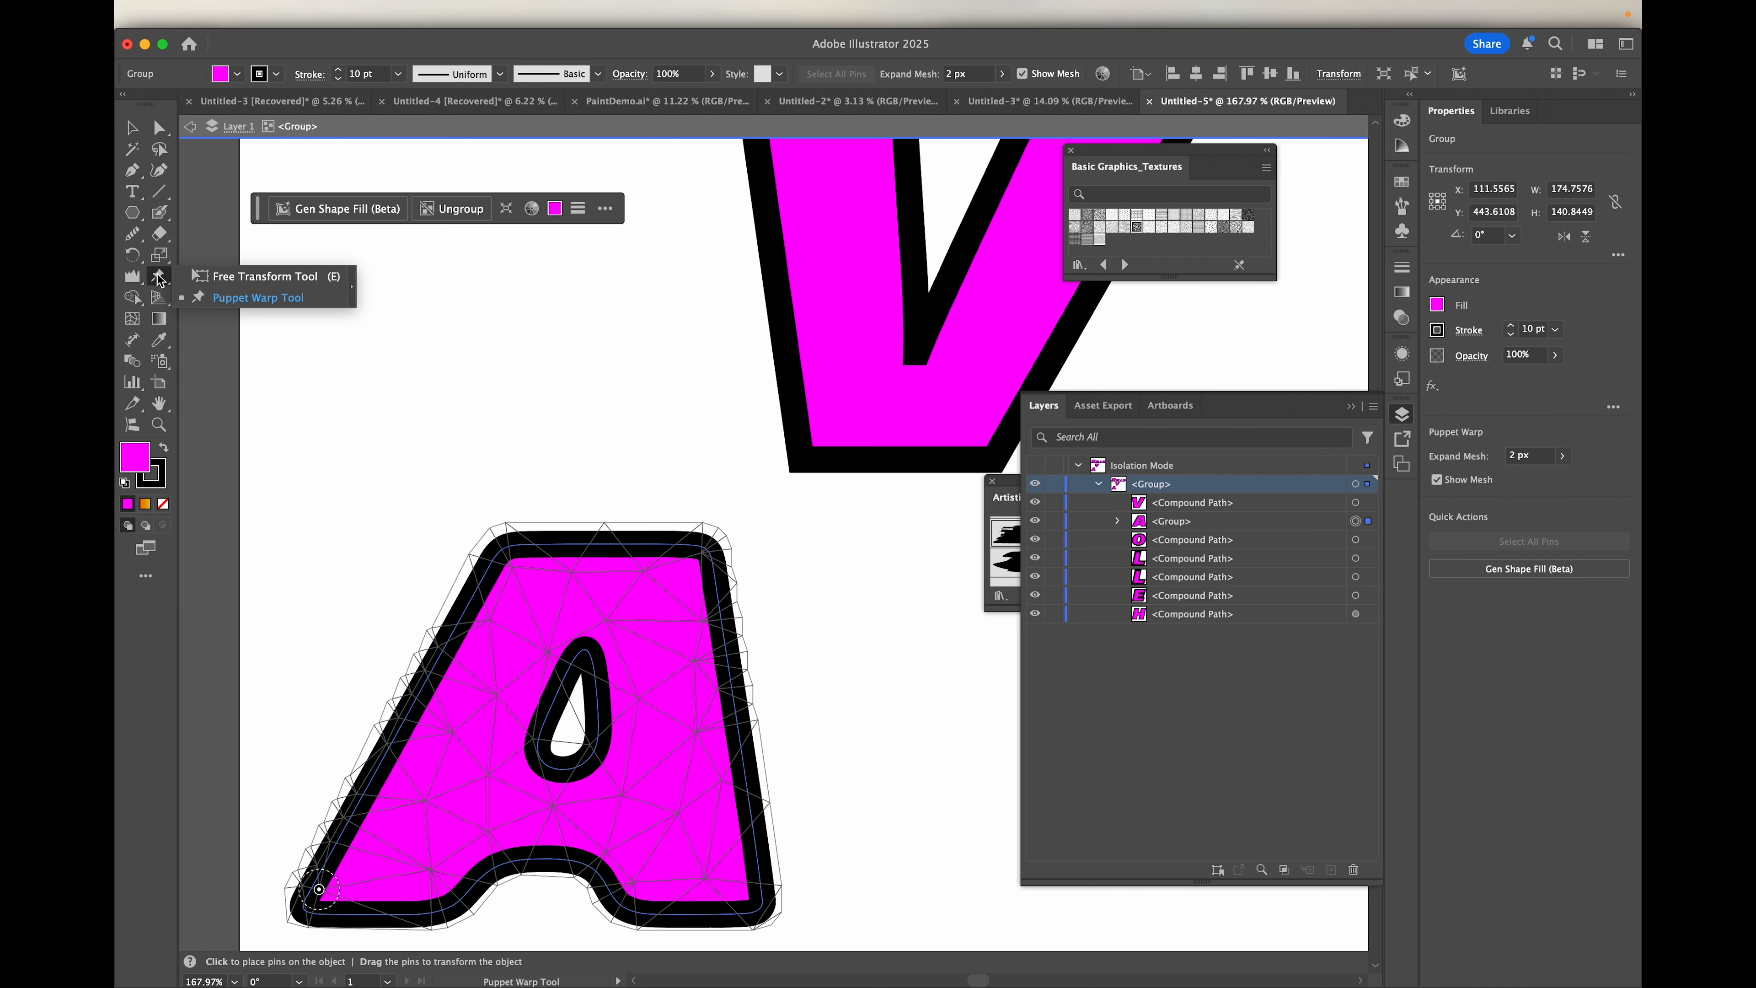
{"action": "left_click", "coordinate": [243, 298]}
{"action": "left_click", "coordinate": [515, 567]}
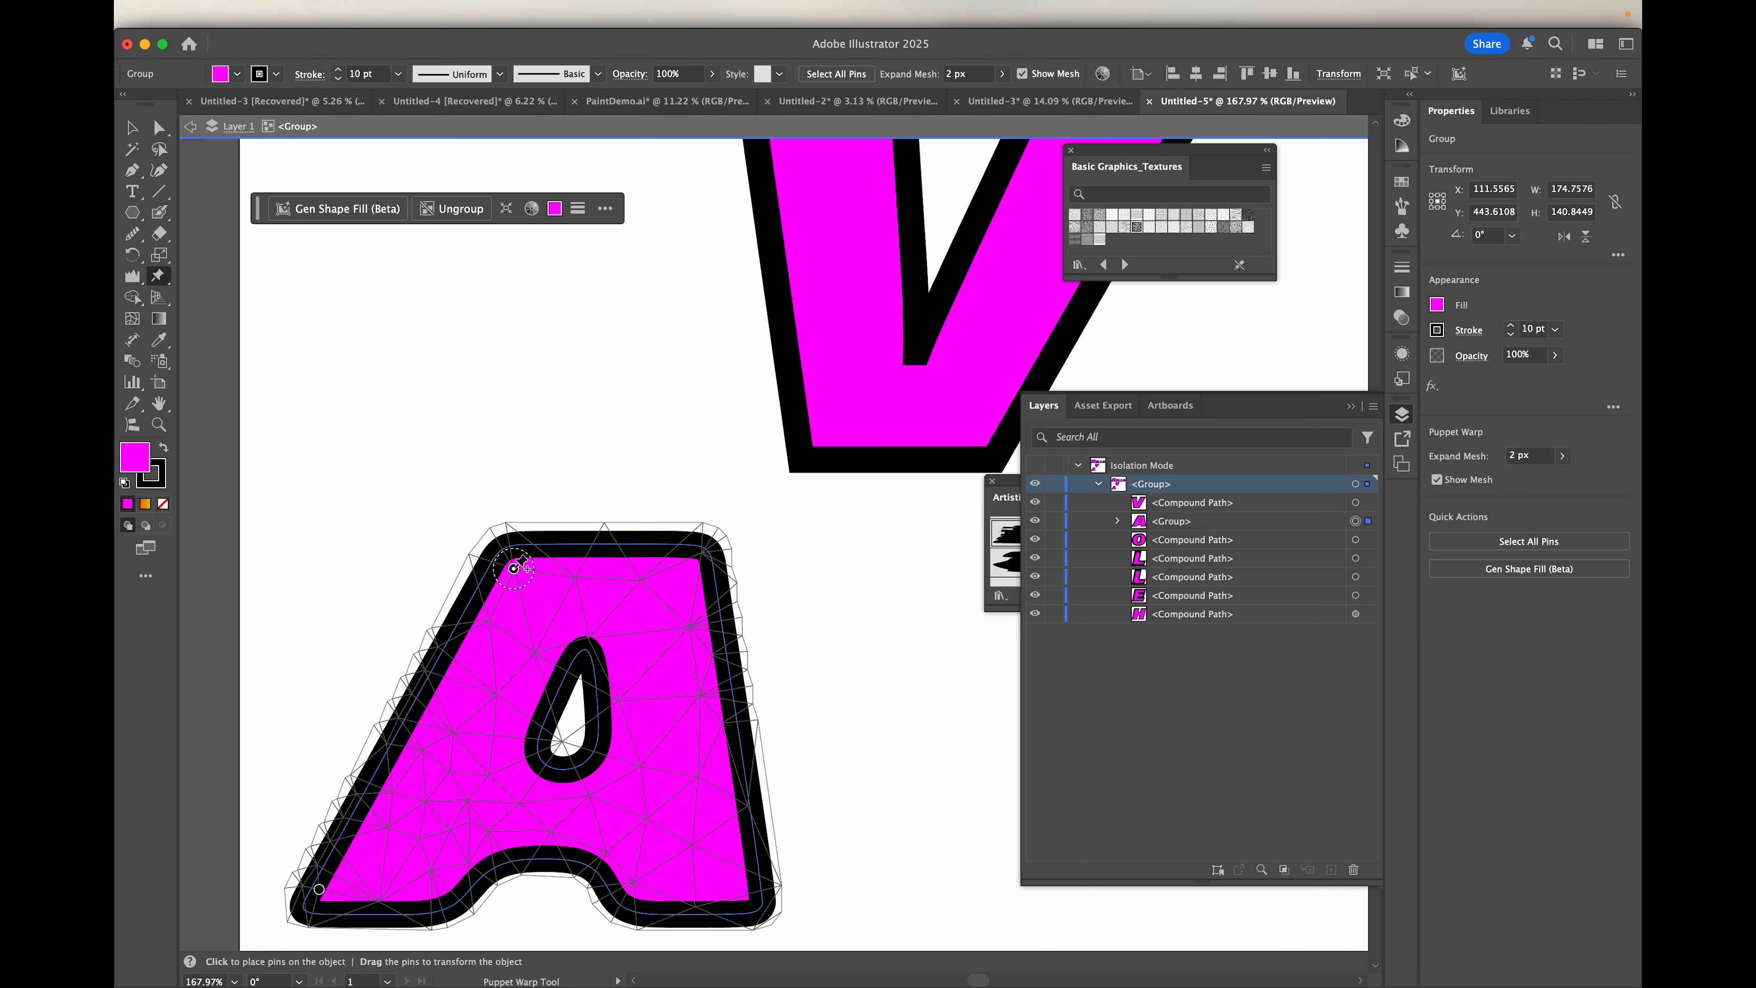
{"action": "left_click", "coordinate": [685, 570]}
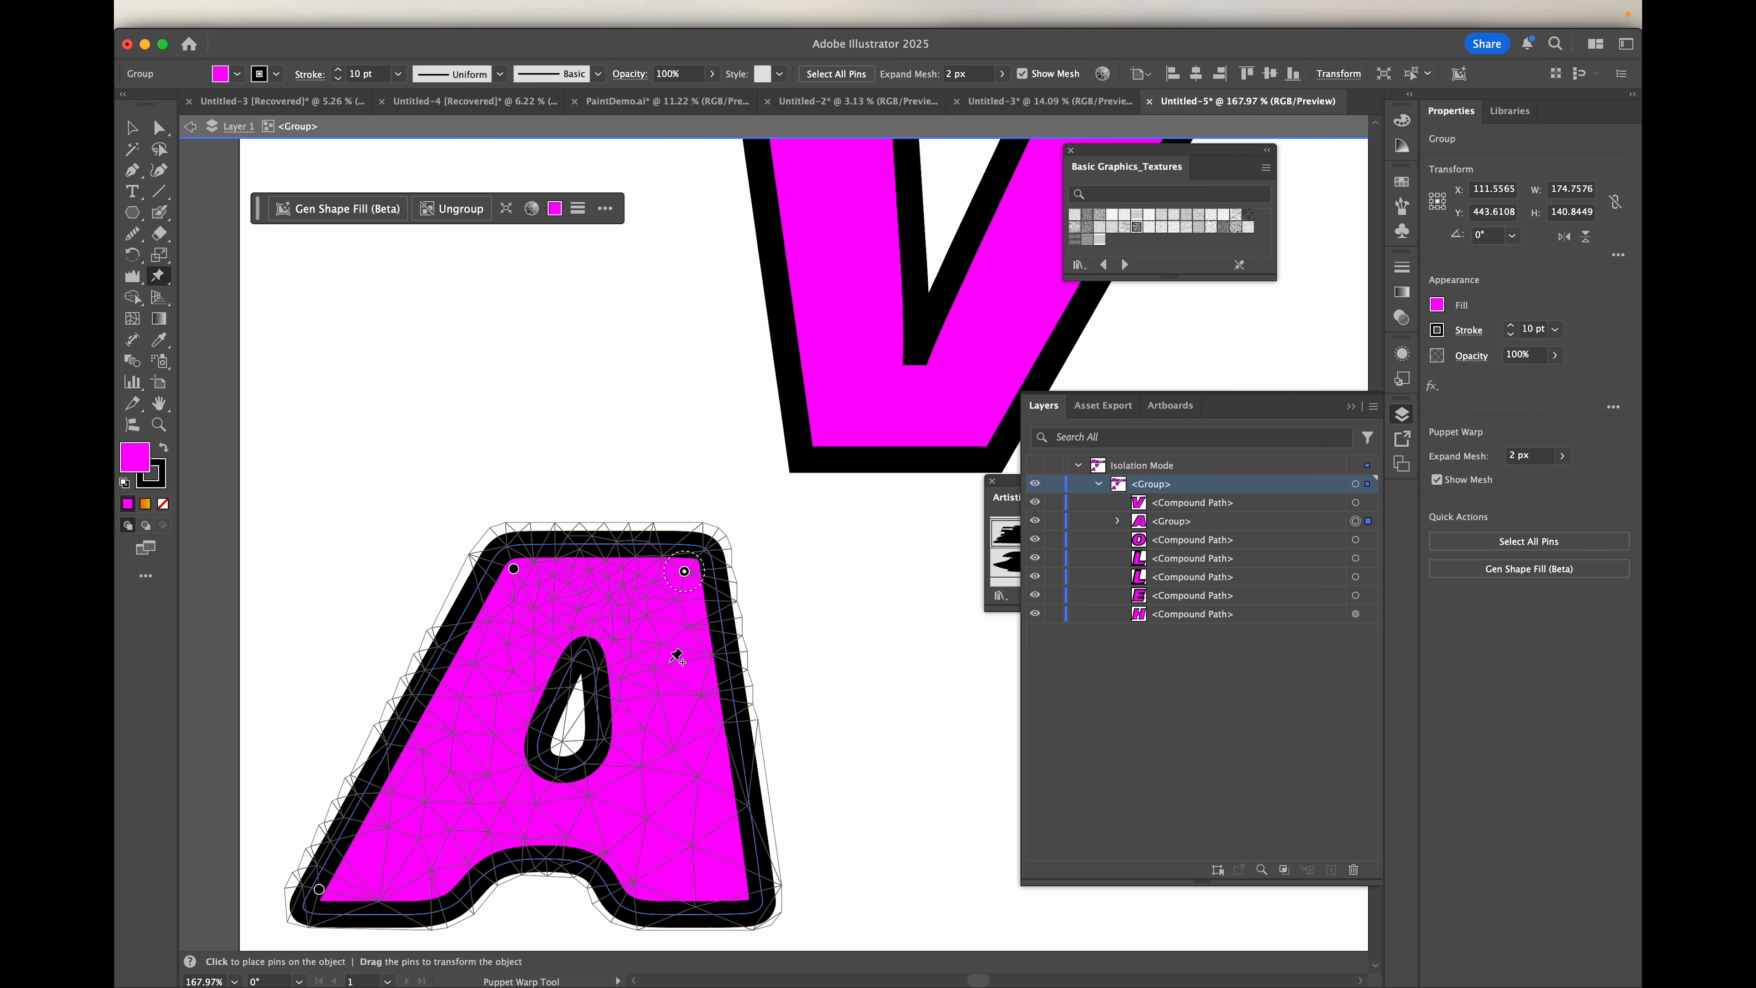
{"action": "left_click", "coordinate": [741, 902]}
Step: Stretch the letter A upward by its two upper Puppet Warp pins, raising the right one much higher to form a peak
{"action": "left_click_drag", "start_coordinate": [513, 568], "coordinate": [500, 483]}
{"action": "left_click_drag", "start_coordinate": [684, 571], "coordinate": [633, 267]}
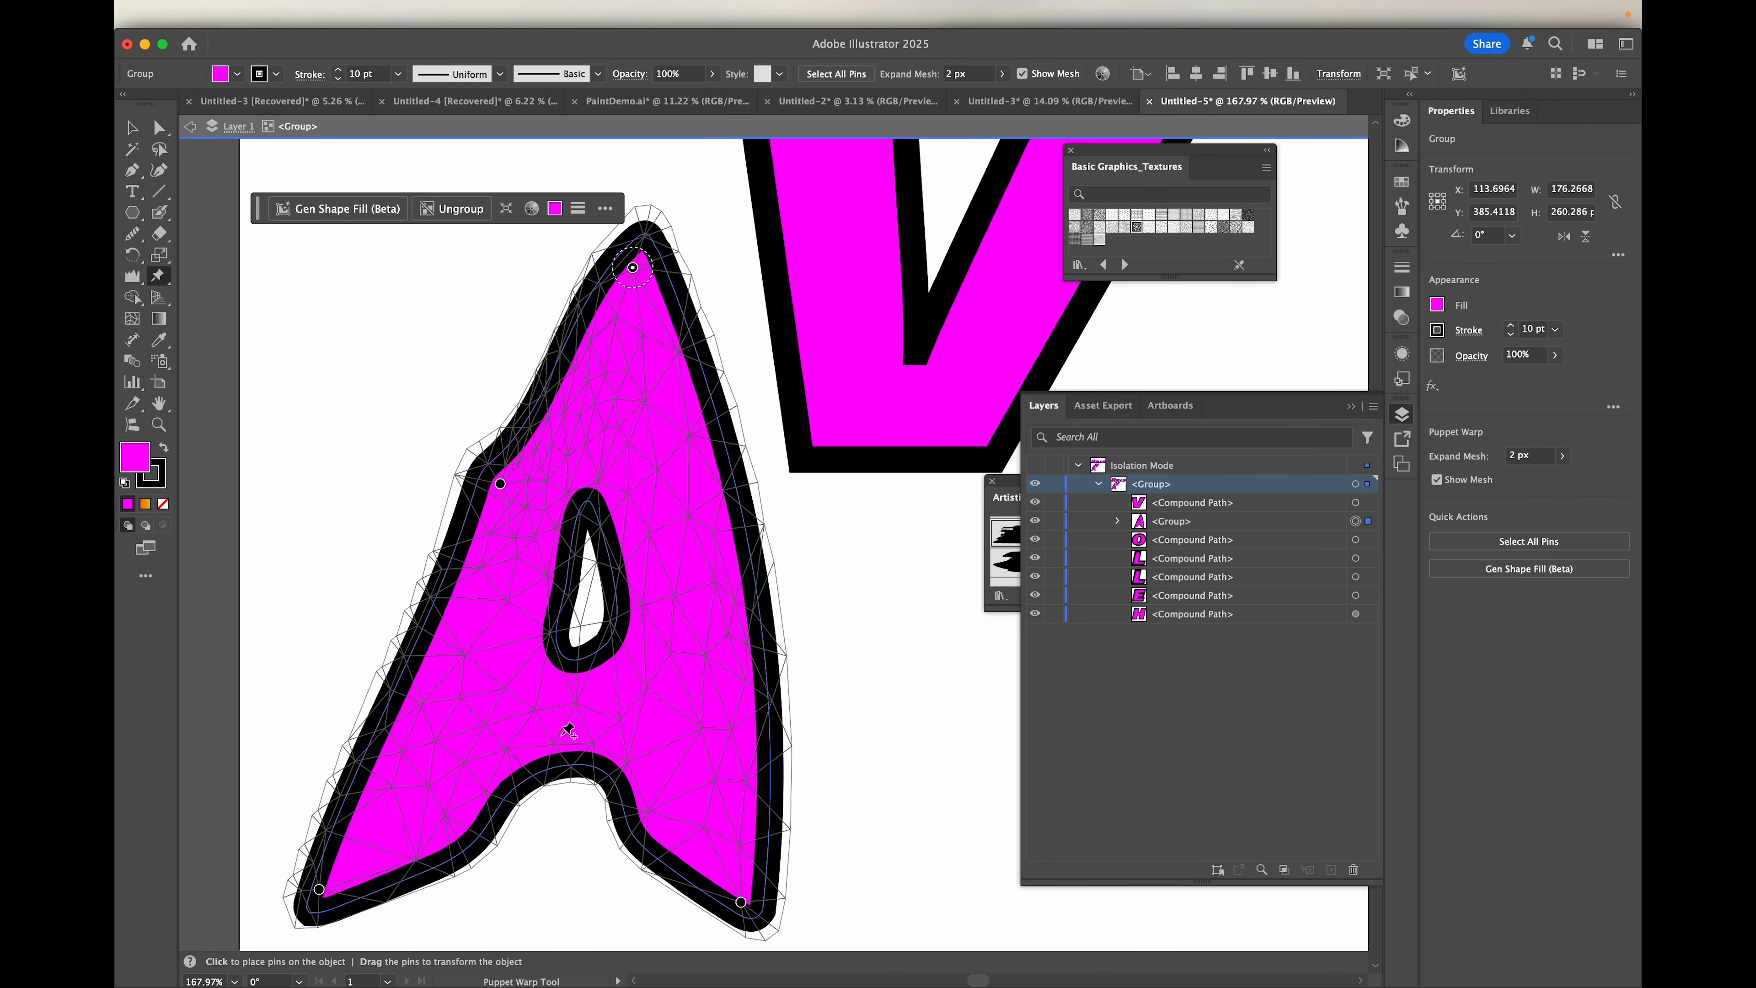
{"action": "key", "text": "super+0"}
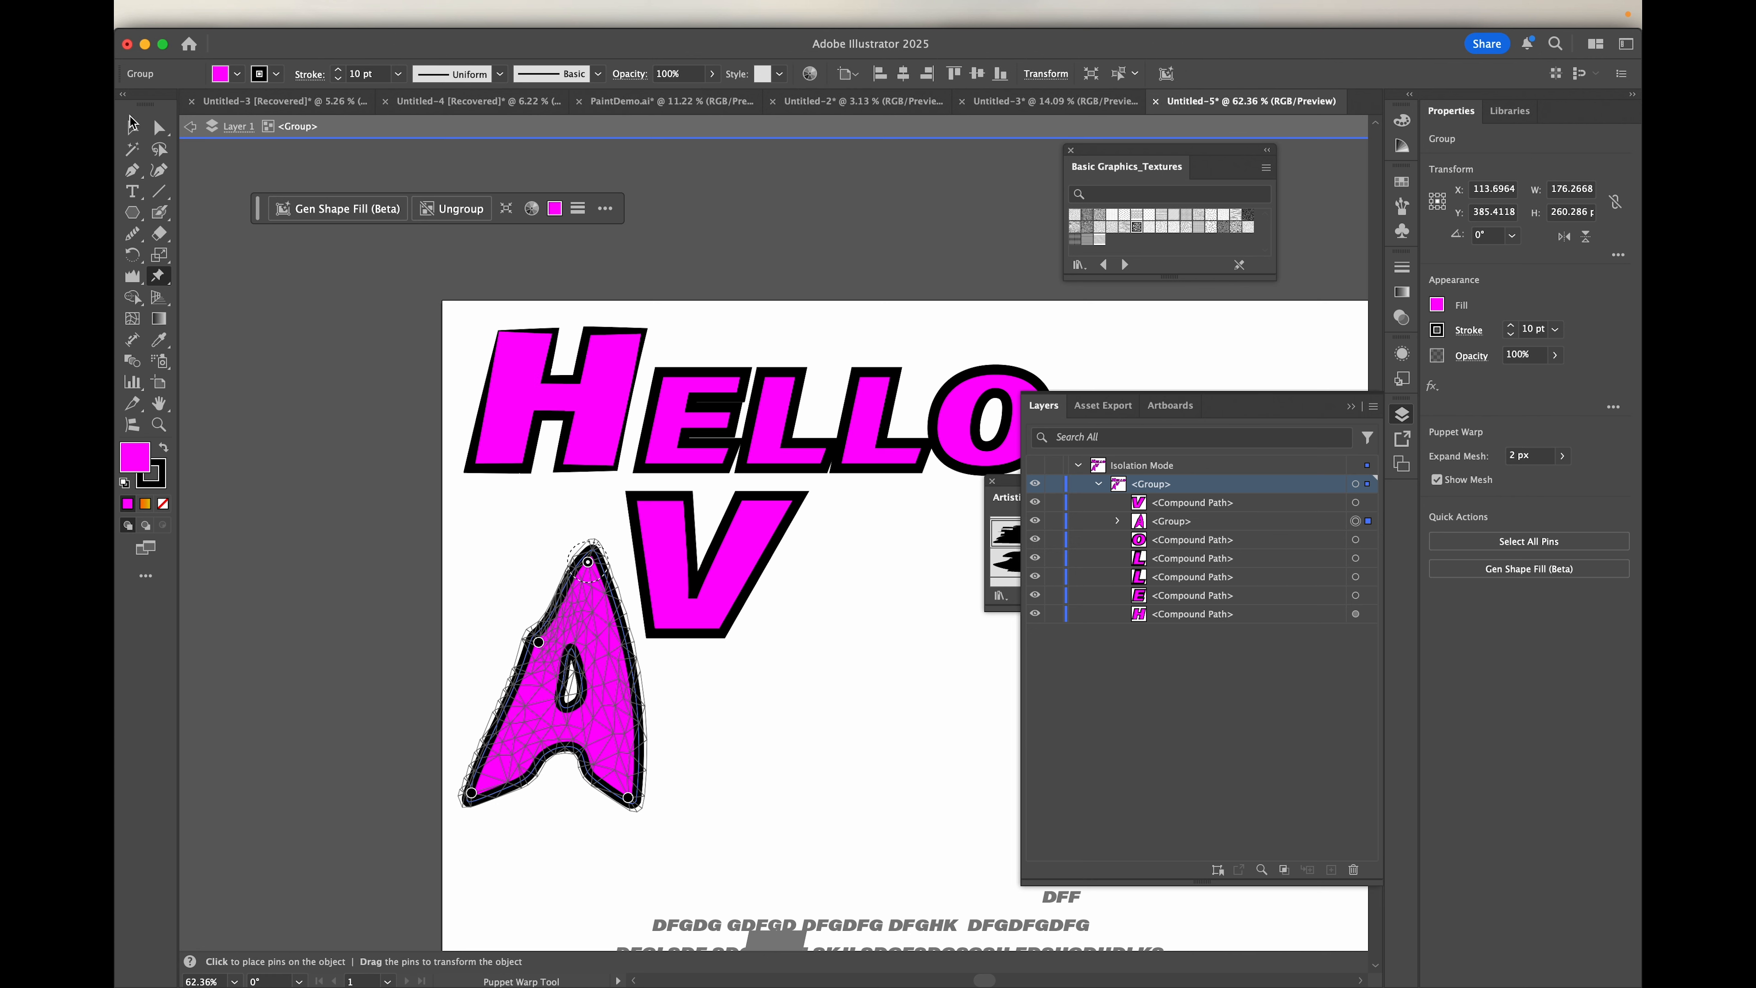
Step: Move the warped letter A slightly up and to the left, and move the letter V down and to the right, away from it
{"action": "left_click", "coordinate": [132, 125]}
{"action": "left_click_drag", "start_coordinate": [611, 681], "coordinate": [591, 648]}
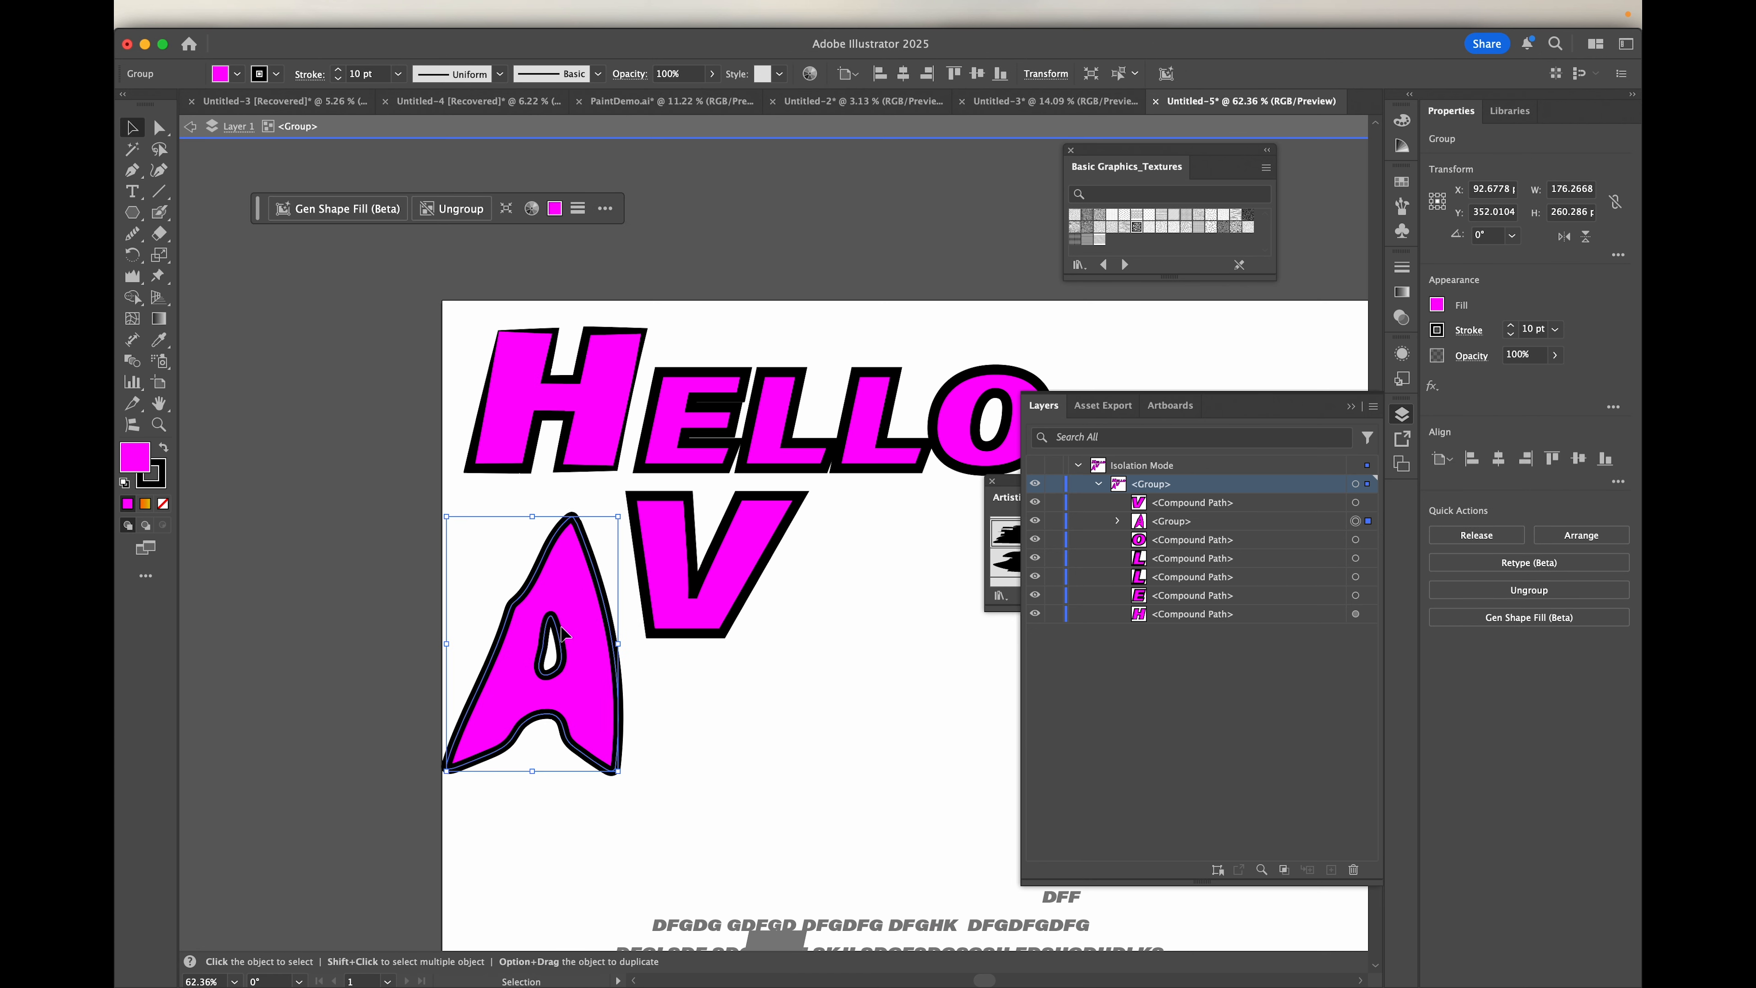
{"action": "scroll", "coordinate": [562, 633], "scroll_direction": "up", "scroll_amount": 5}
{"action": "scroll", "coordinate": [562, 633], "scroll_direction": "down", "scroll_amount": 4}
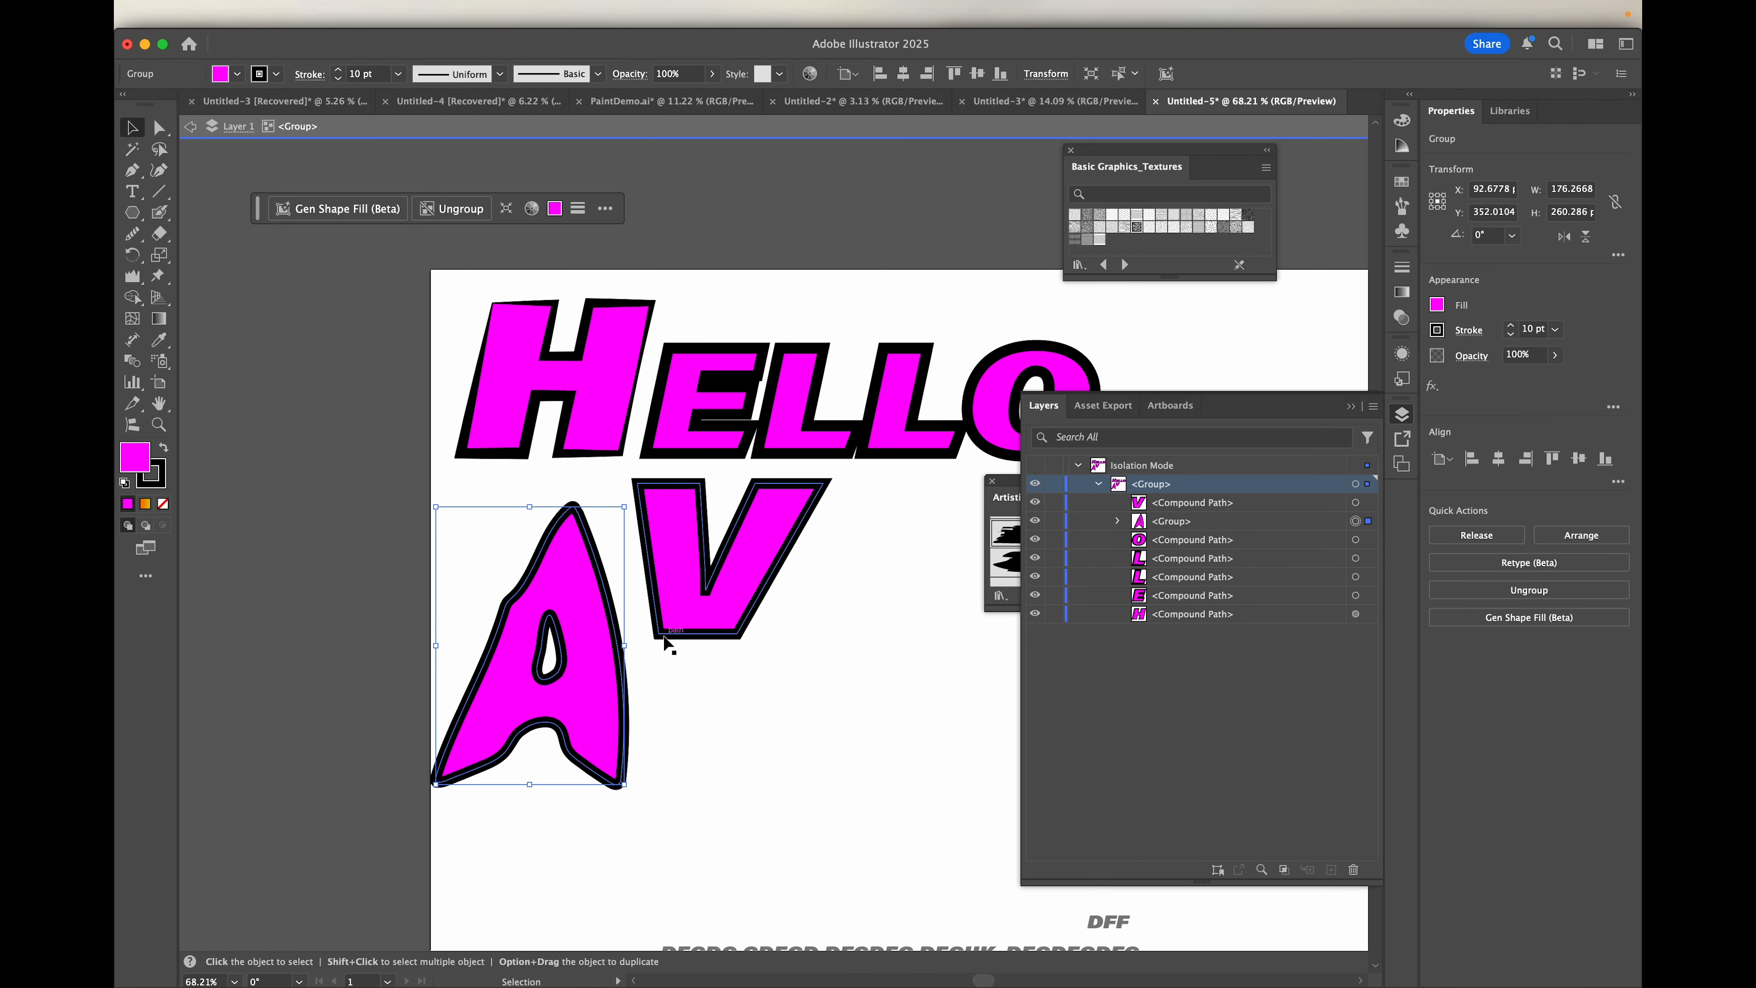
{"action": "left_click_drag", "start_coordinate": [703, 604], "coordinate": [854, 685]}
Step: Activate the Crystallize tool to distort the selected letter V
{"action": "scroll", "coordinate": [746, 678], "scroll_direction": "up", "scroll_amount": 3}
{"action": "scroll", "coordinate": [747, 678], "scroll_direction": "down", "scroll_amount": 2}
{"action": "scroll", "coordinate": [747, 677], "scroll_direction": "right", "scroll_amount": 5}
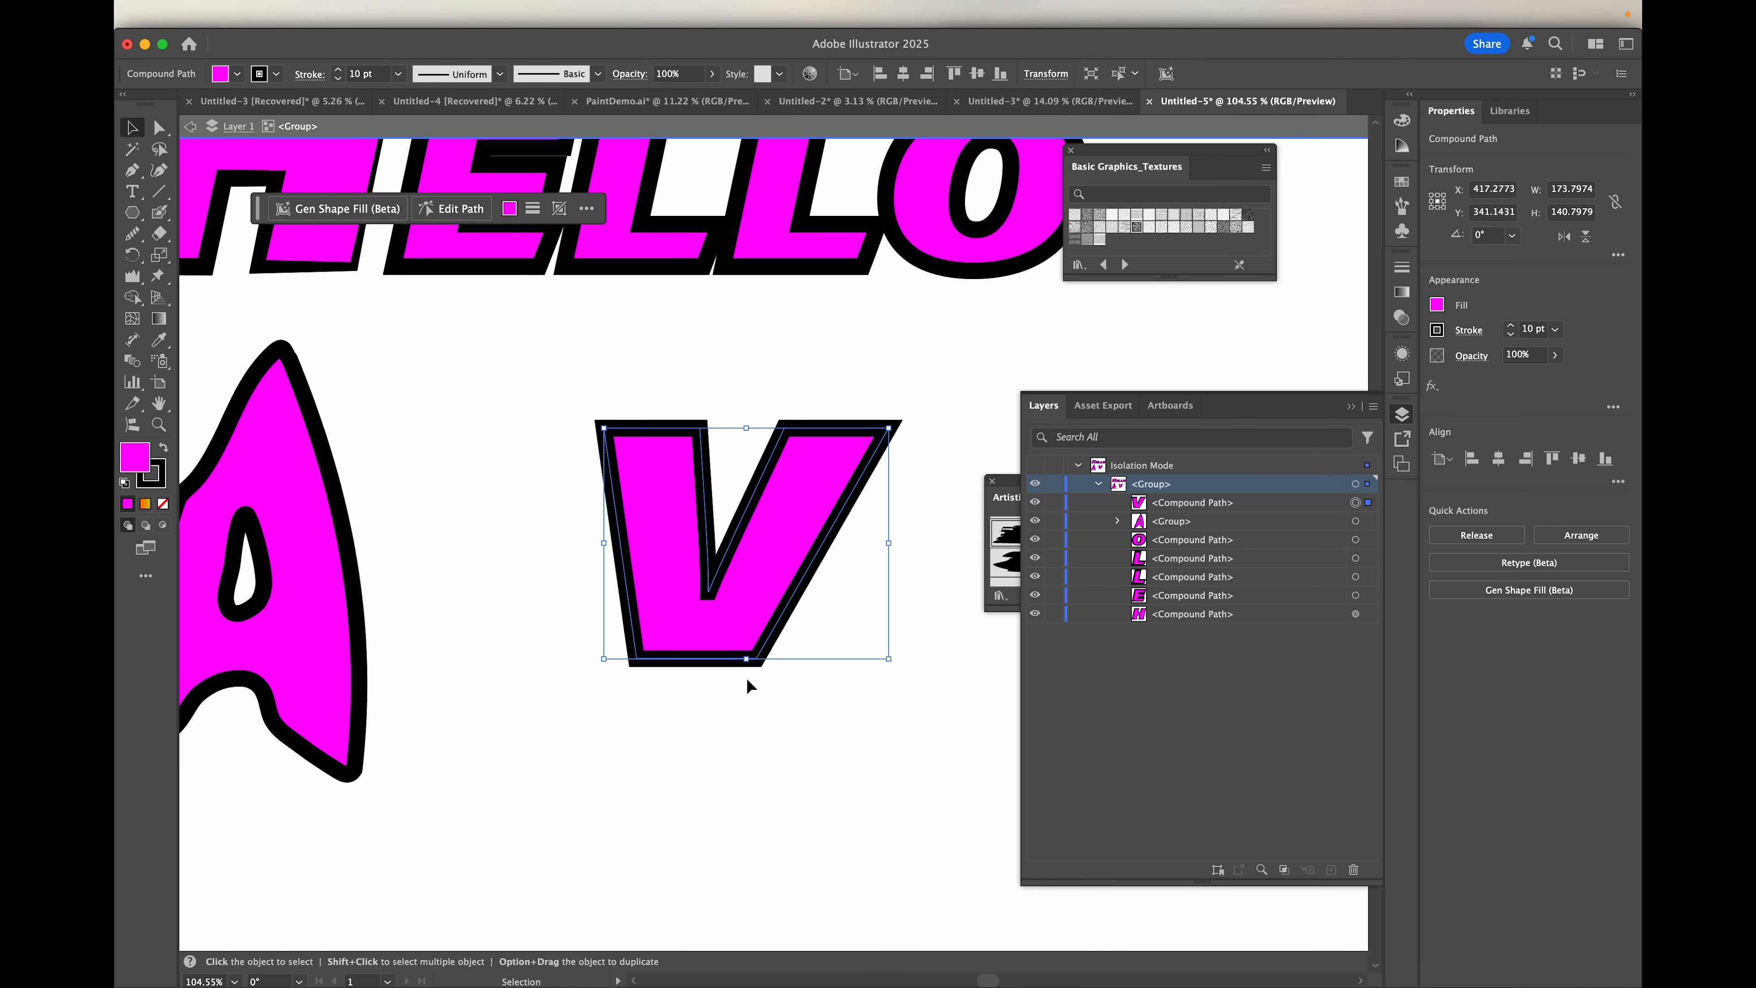
{"action": "mouse_move", "coordinate": [132, 276]}
{"action": "left_mouse_down"}
{"action": "mouse_move", "coordinate": [208, 298]}
{"action": "mouse_move", "coordinate": [241, 407]}
{"action": "left_mouse_up"}
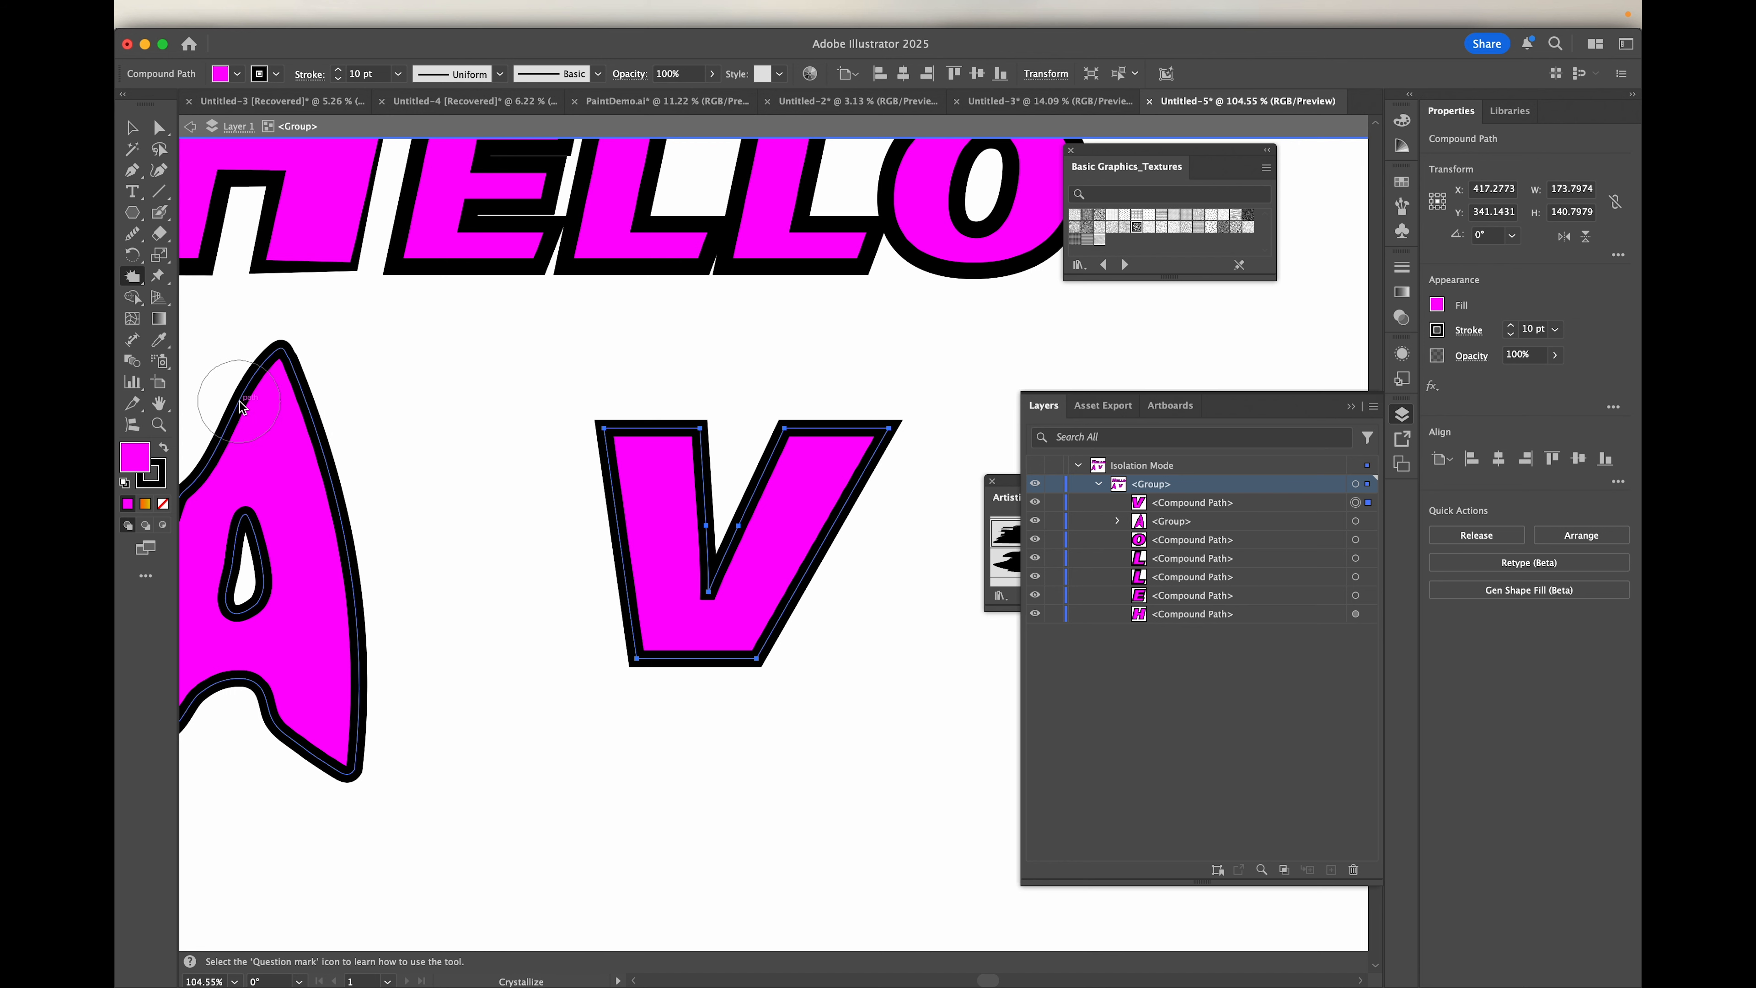
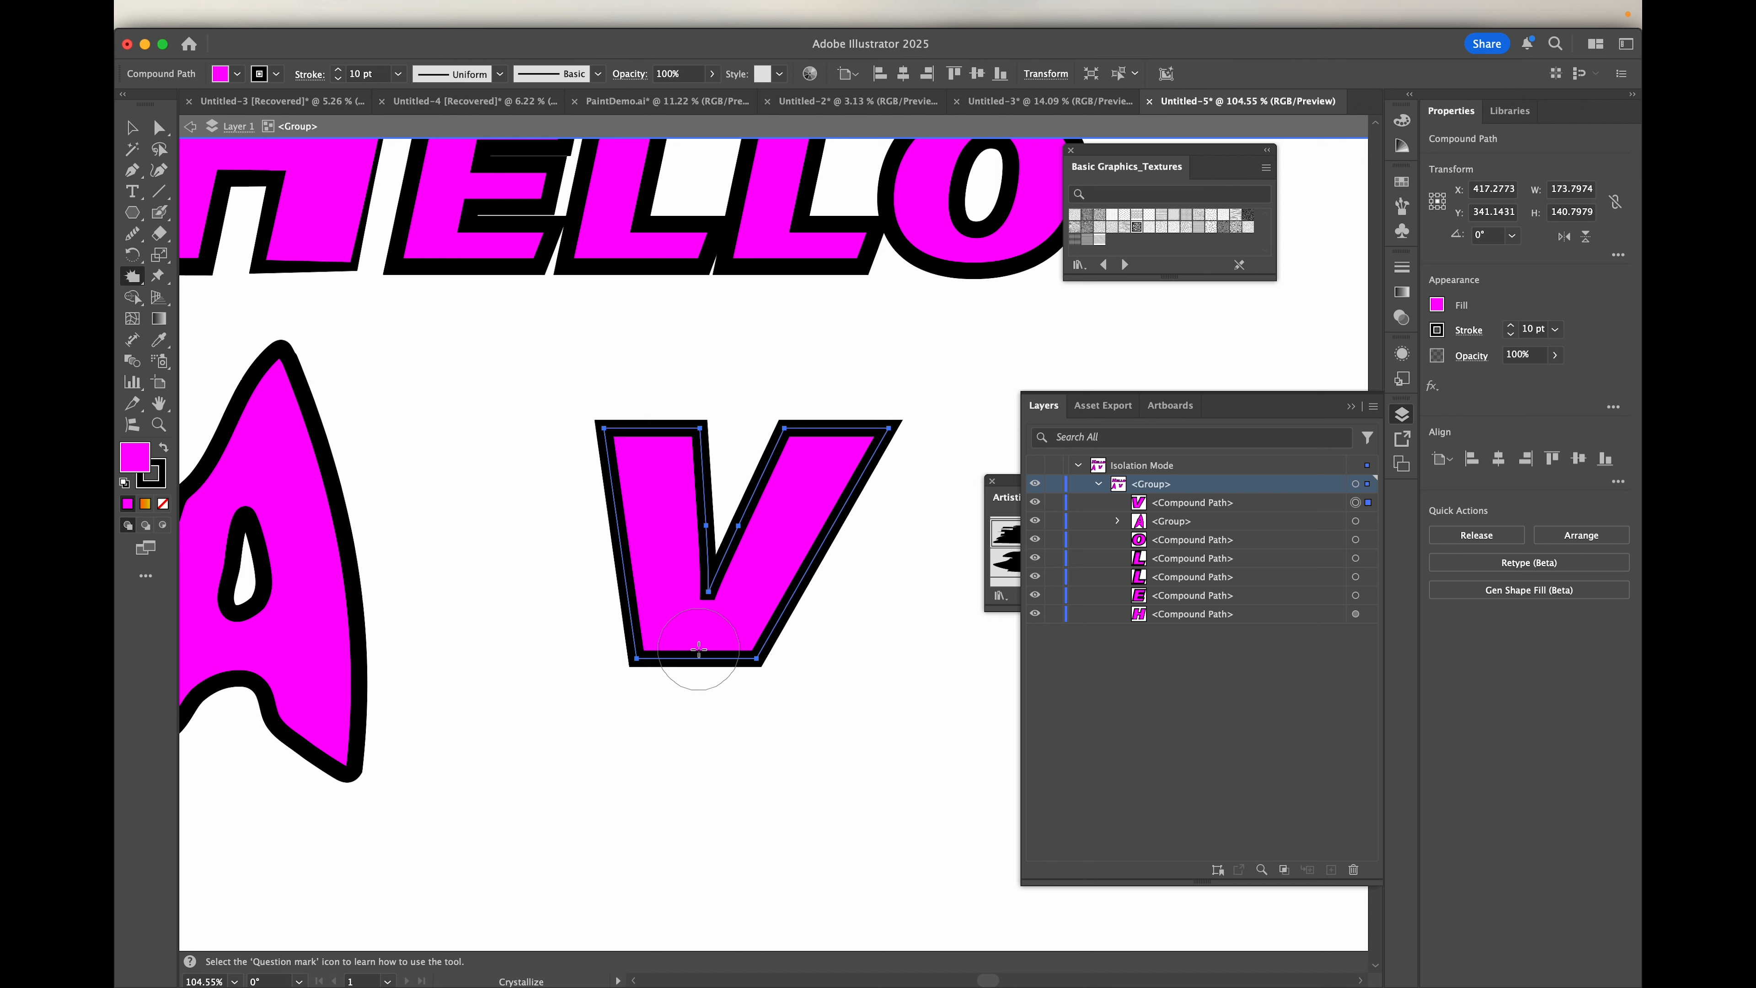
Step: Crystallize the middle of the V's bottom edge, undoing the first strong distortion and applying a subtler one
{"action": "left_click", "coordinate": [699, 649]}
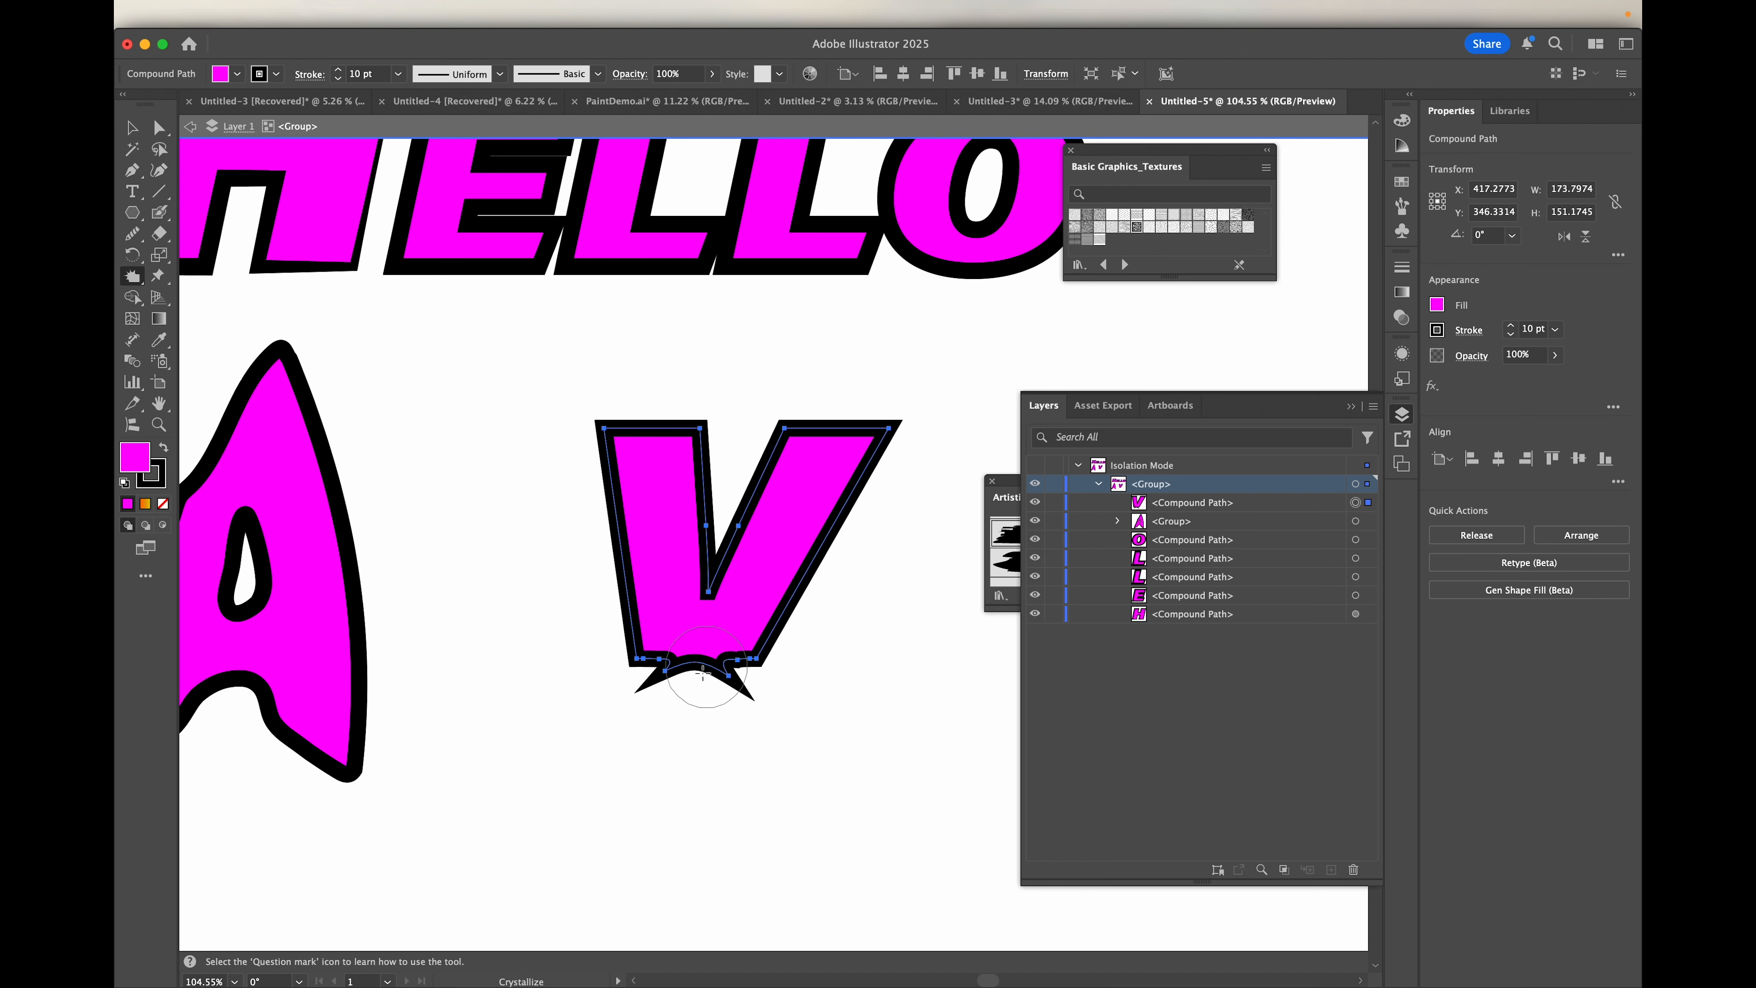
{"action": "key", "text": "super+z"}
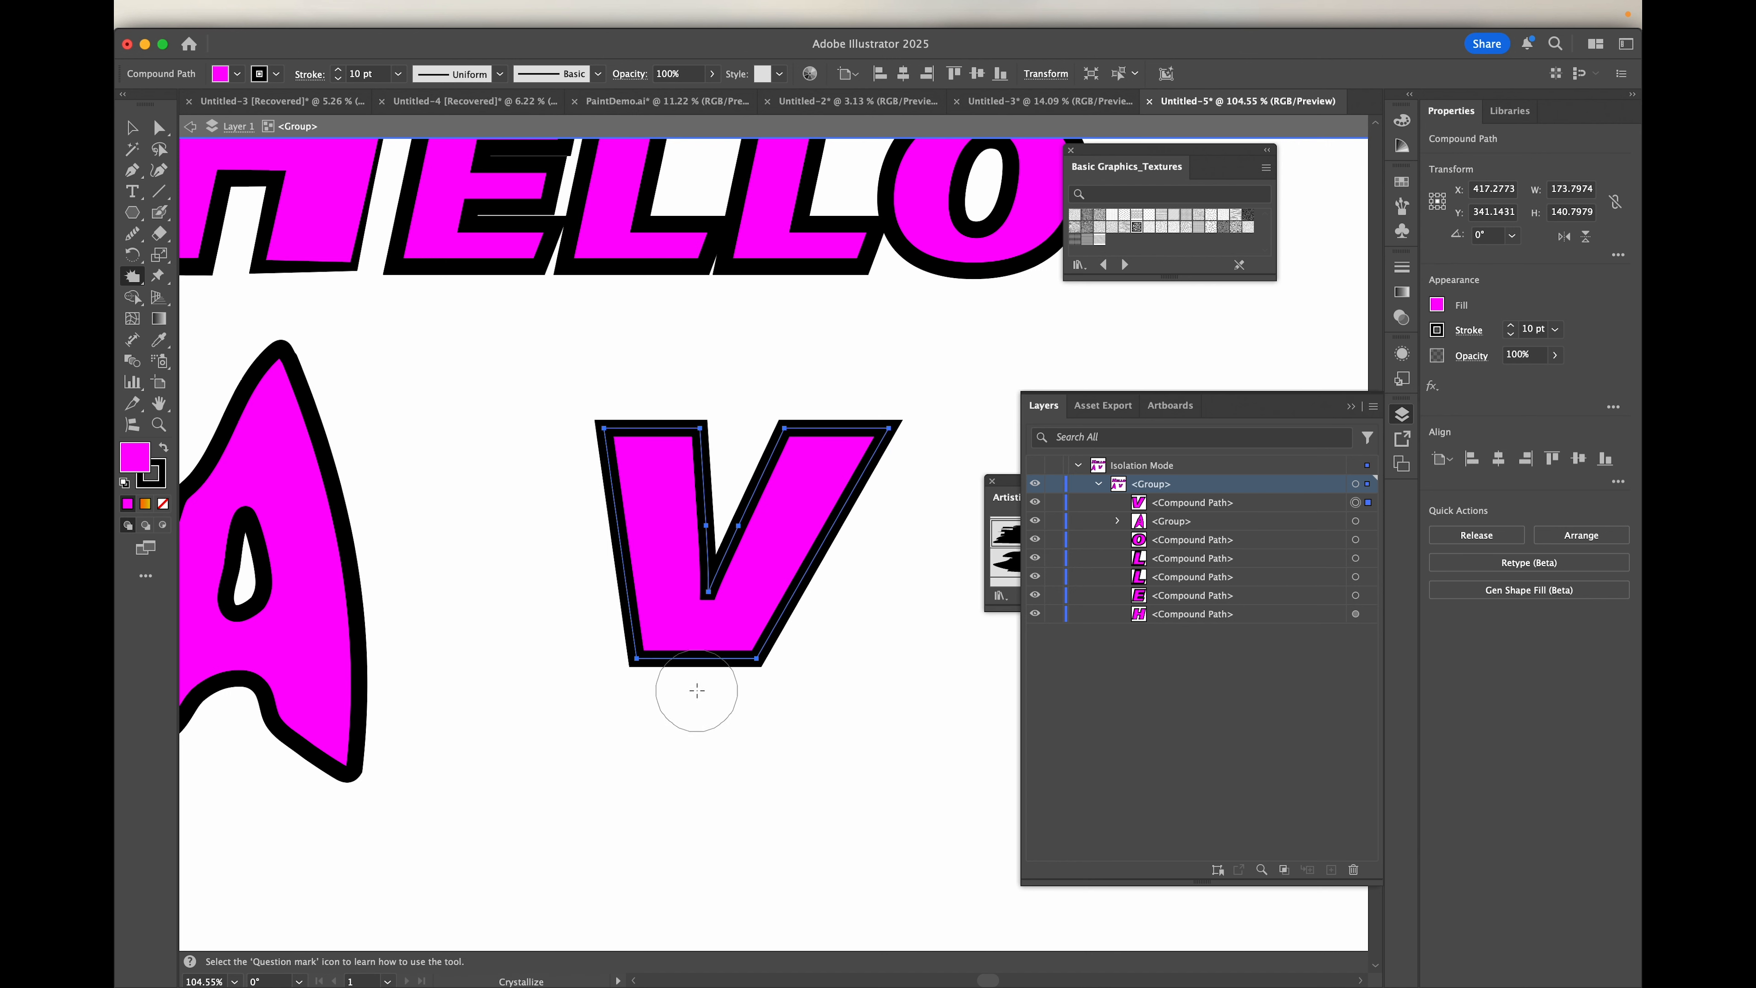
{"action": "left_click", "coordinate": [697, 688]}
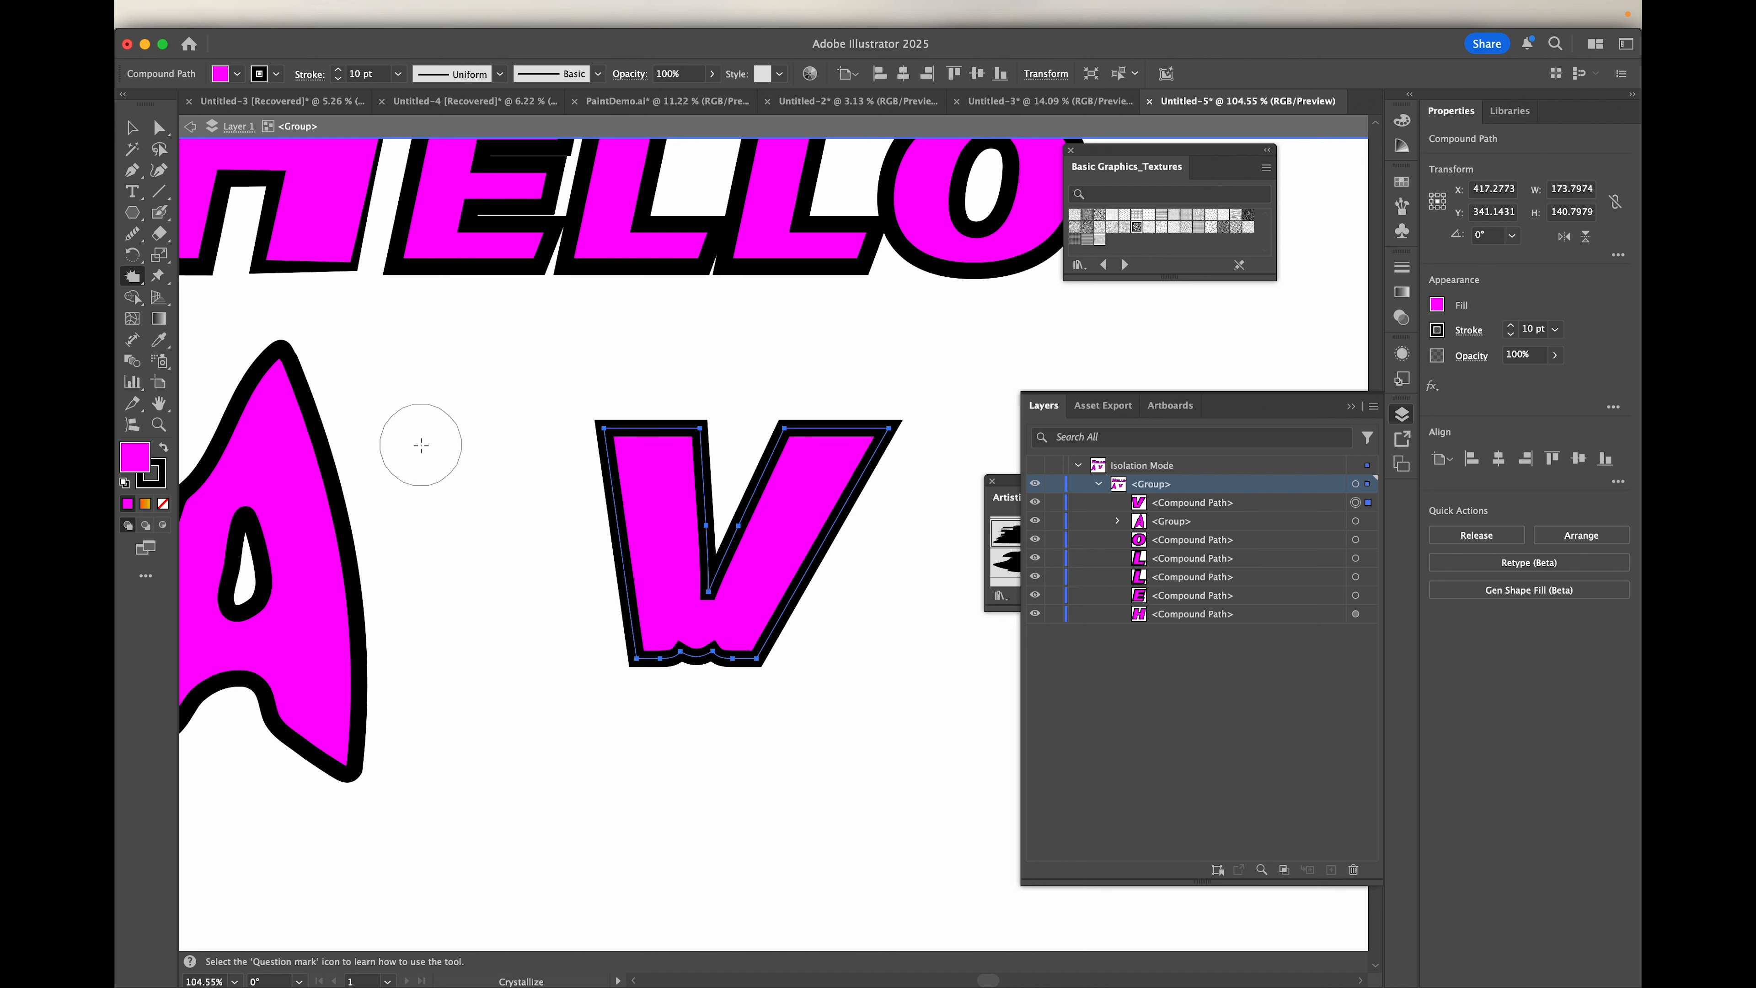
Step: Set the Crystallize brush to 100 px wide and 100 px high
{"action": "double_click", "coordinate": [132, 277]}
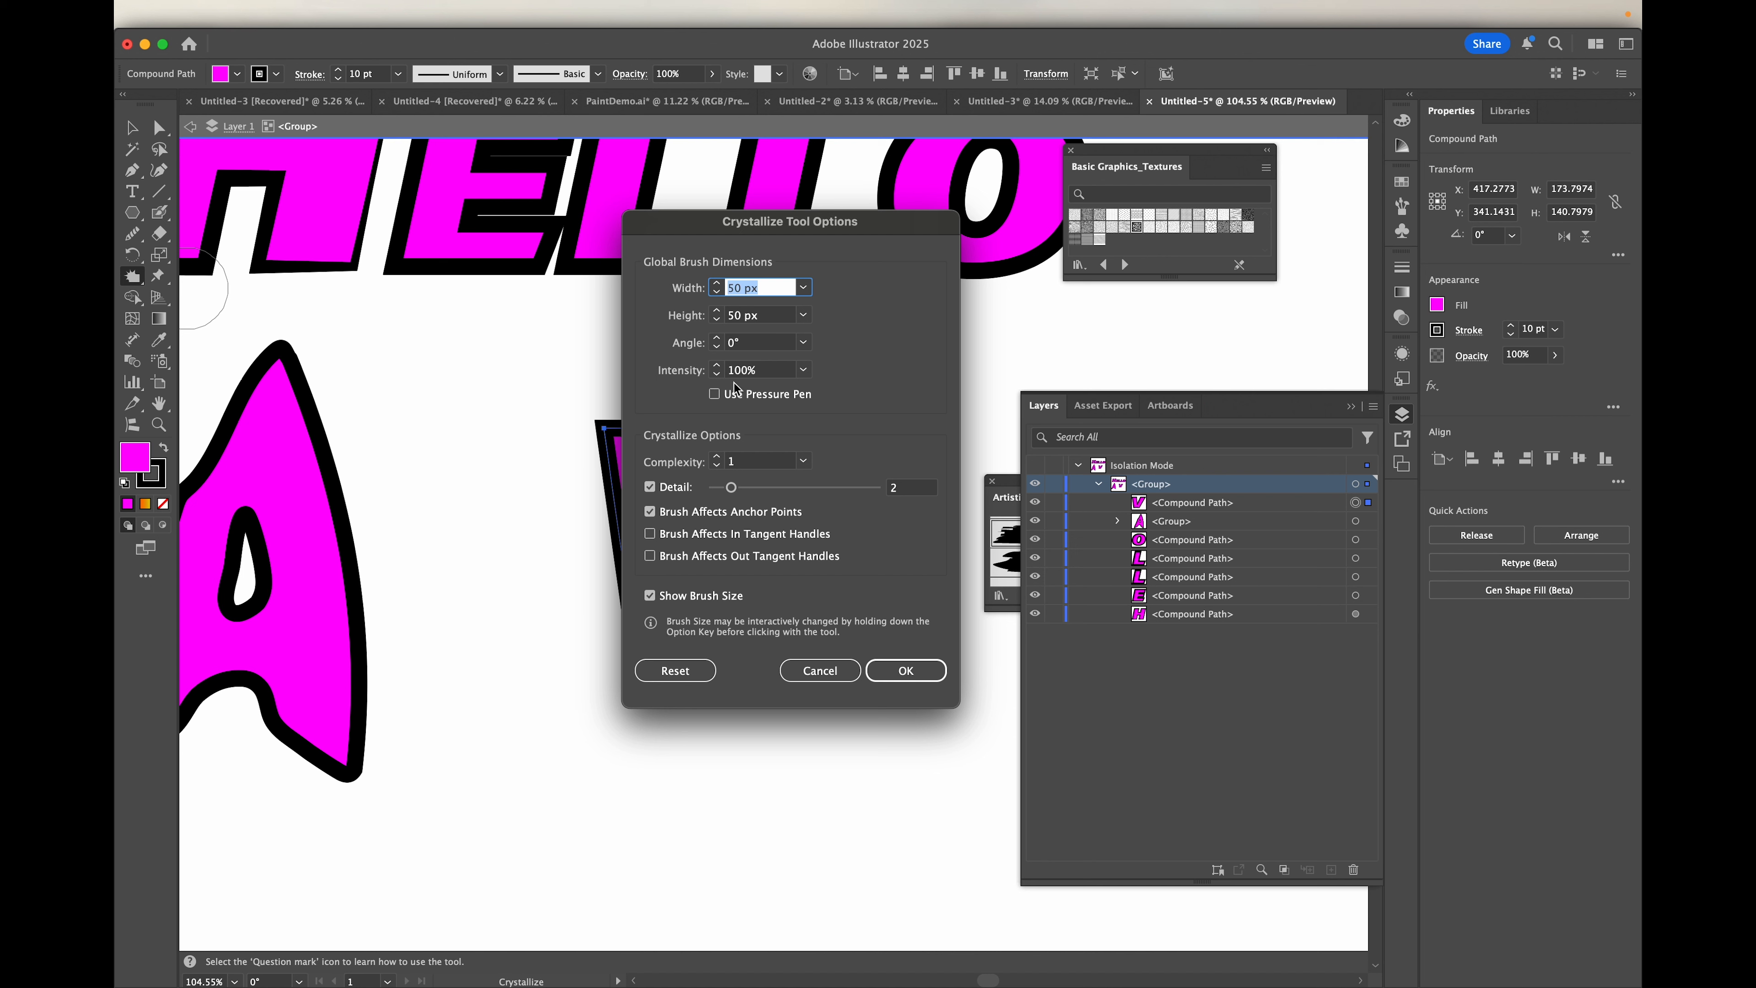
{"action": "type", "text": "100"}
{"action": "left_click", "coordinate": [763, 316]}
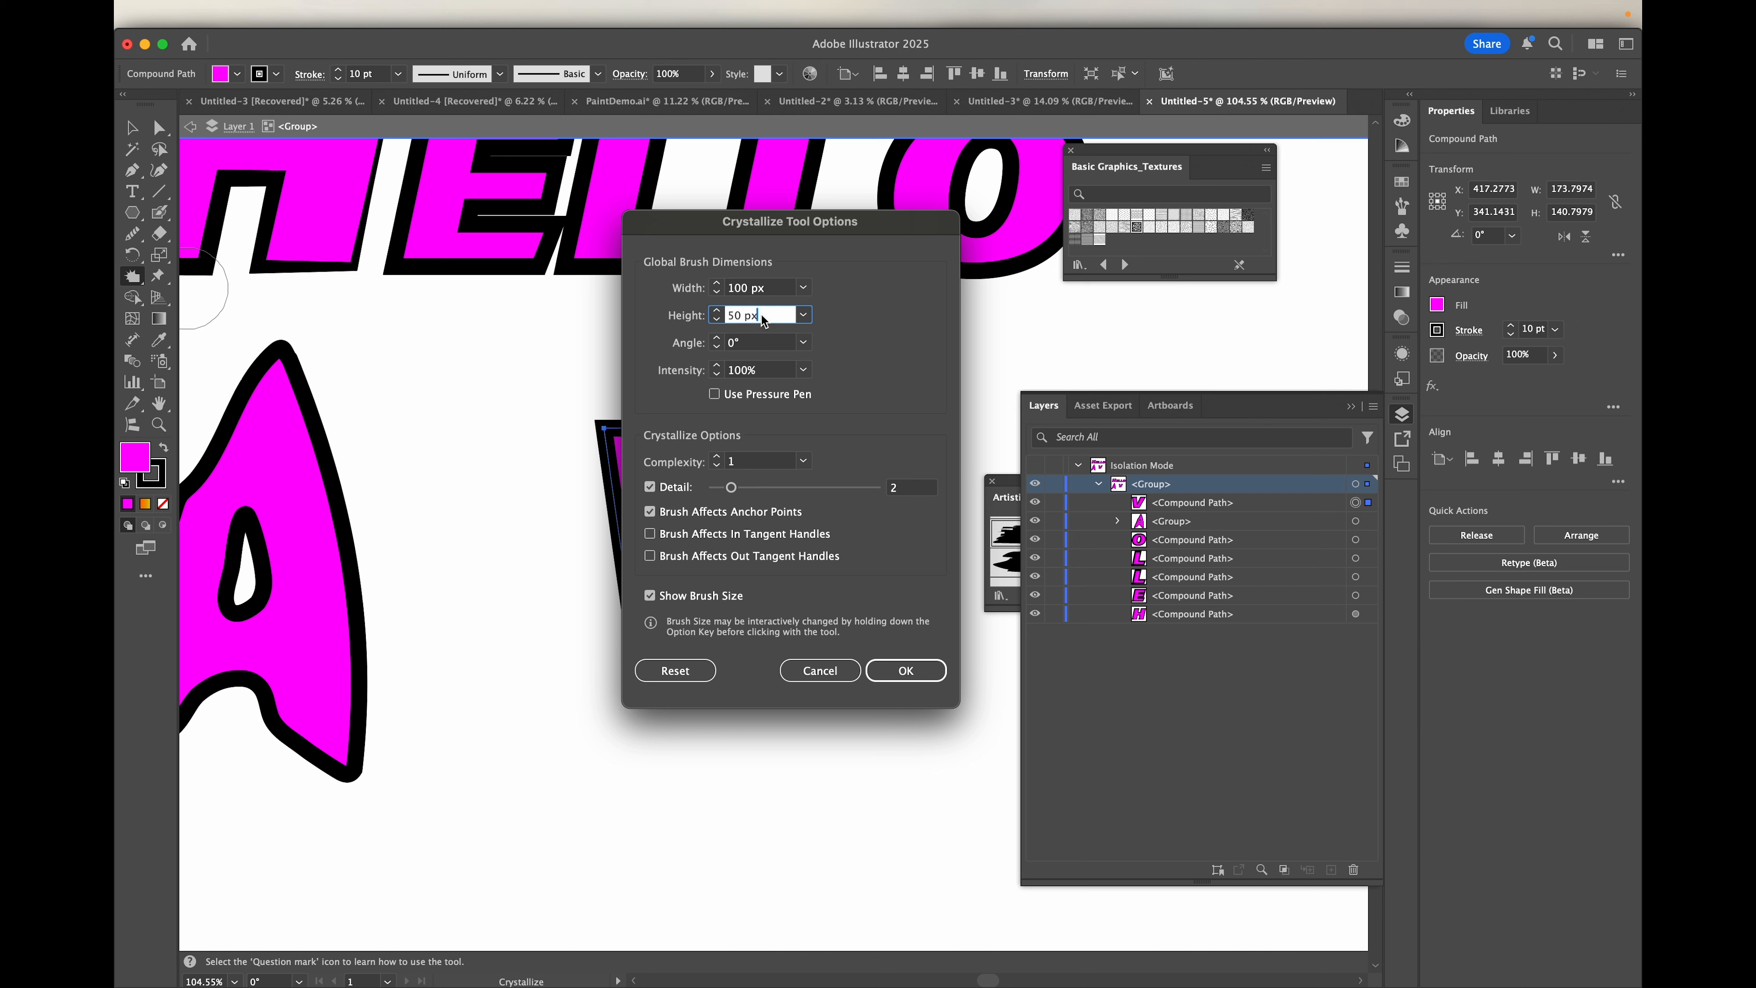
{"action": "left_click", "coordinate": [905, 670]}
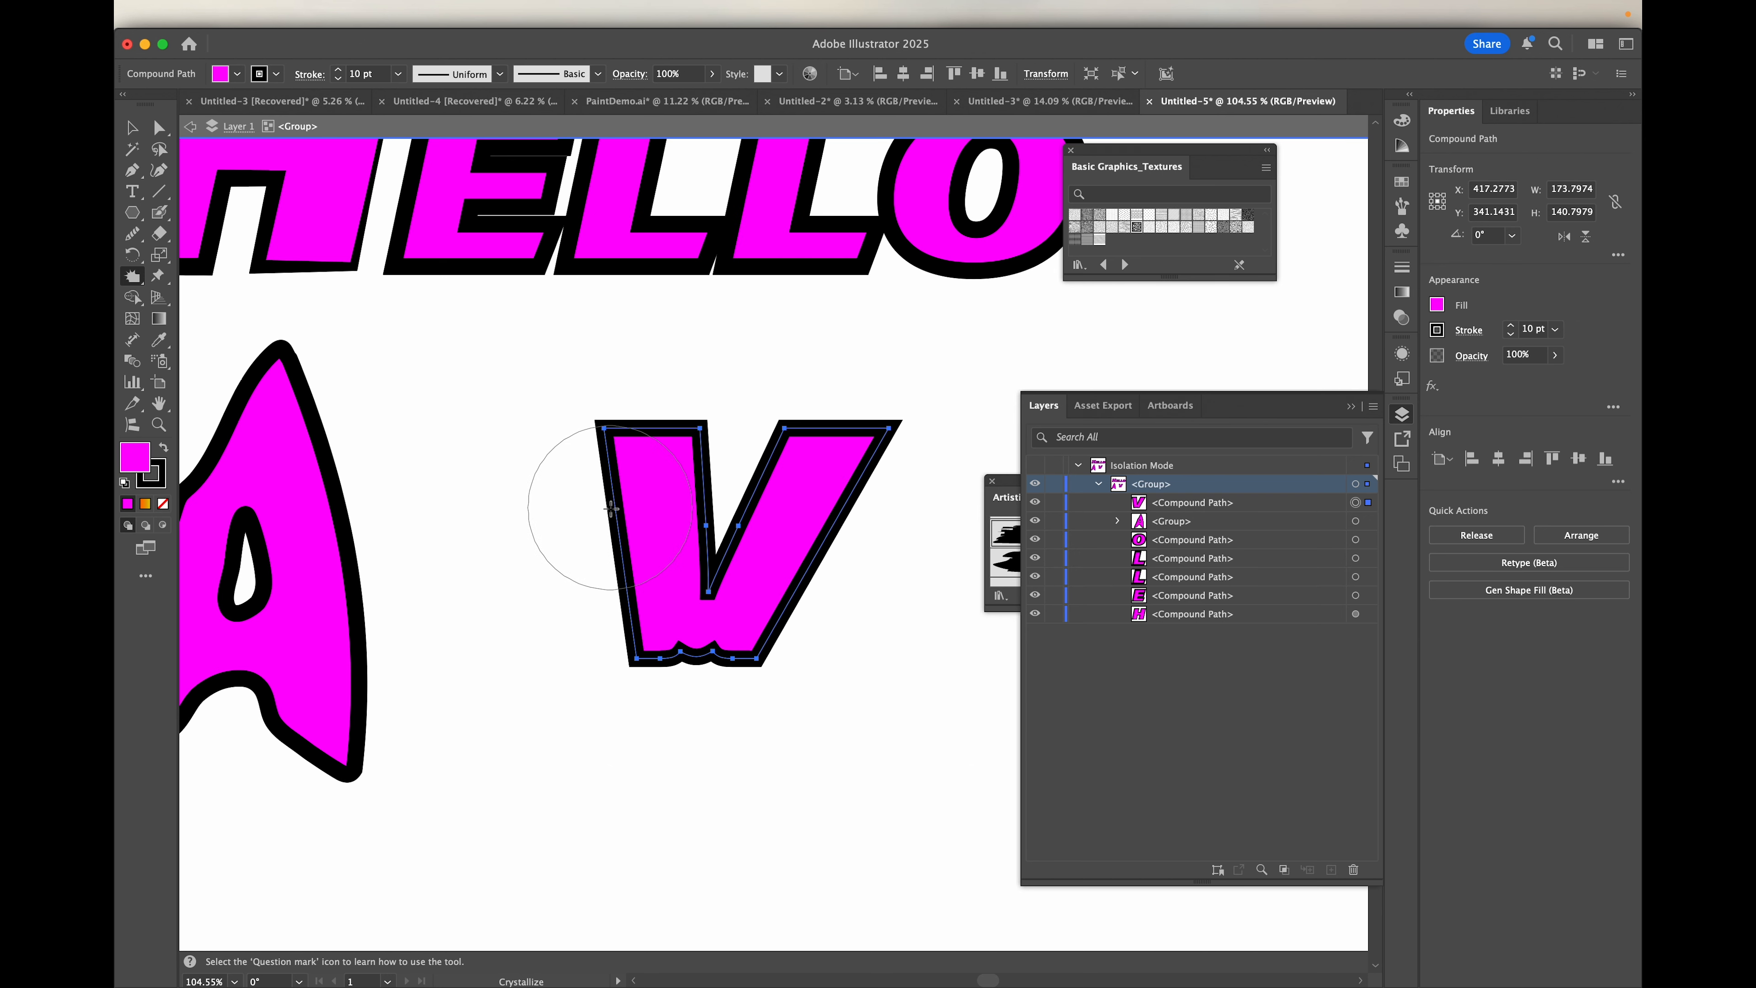
Step: Try the larger Crystallize brush on the V's outer left edge, upper left arm and right arm, undoing each distortion
{"action": "left_click", "coordinate": [590, 527]}
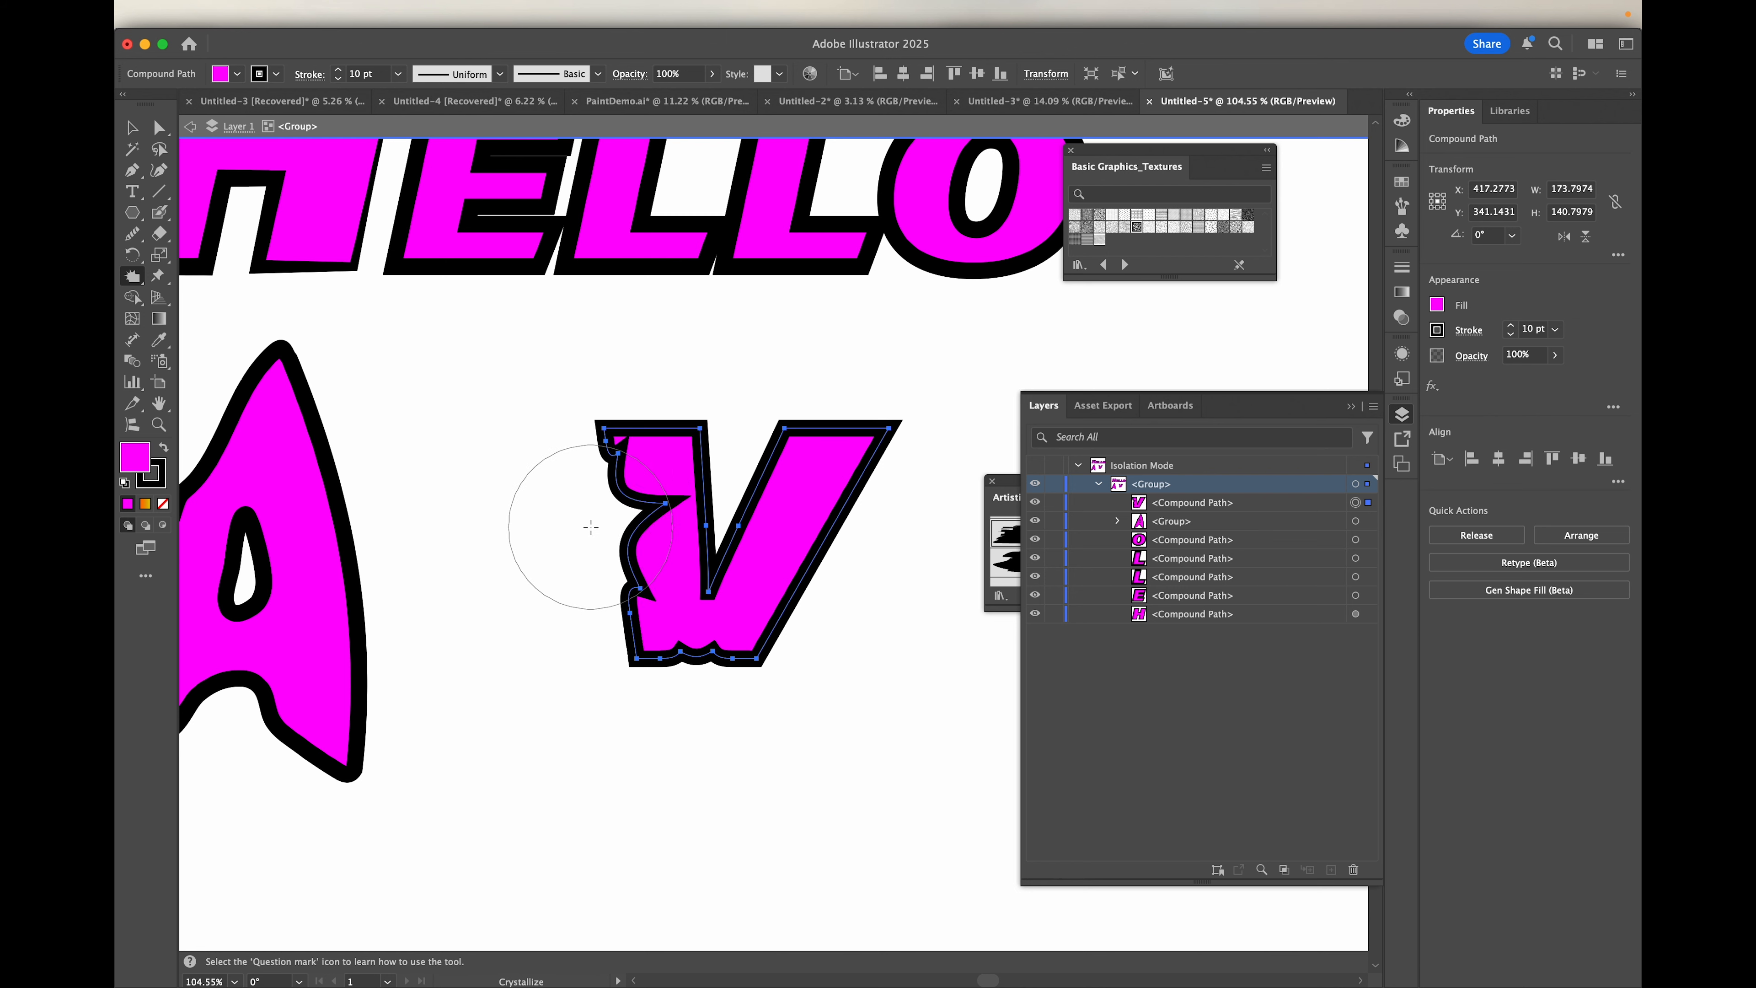
{"action": "key", "text": "super+z"}
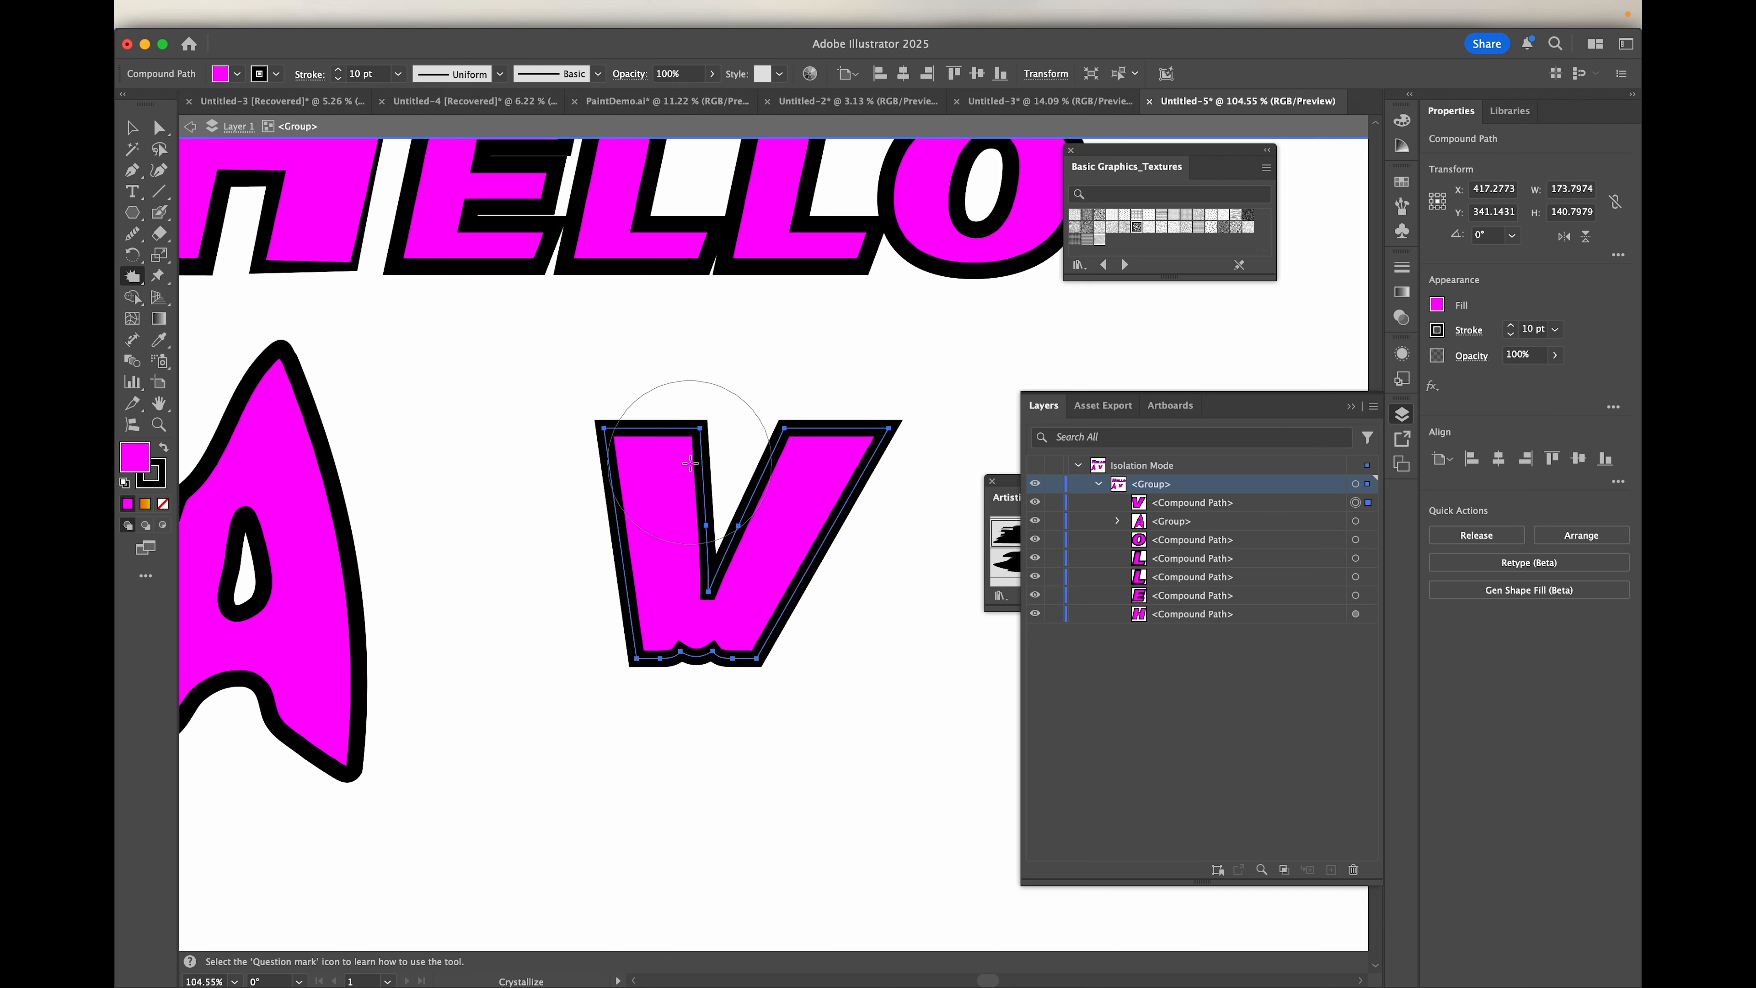
{"action": "left_click_drag", "start_coordinate": [668, 475], "coordinate": [654, 447]}
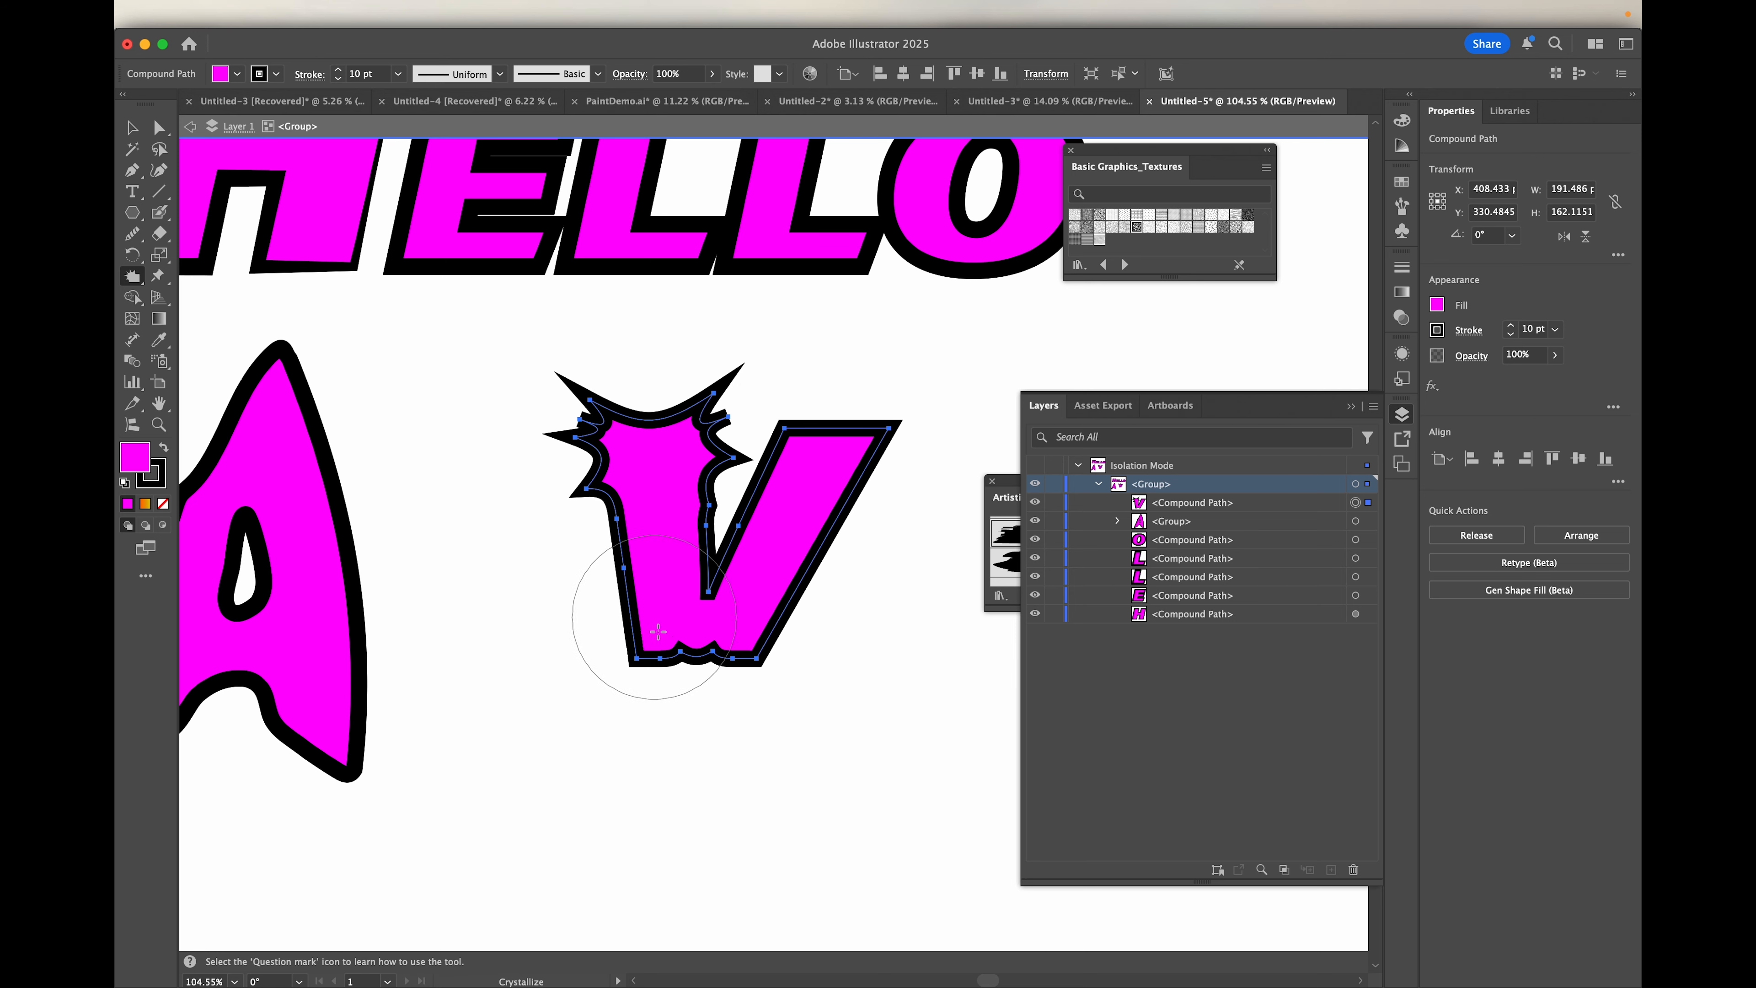
{"action": "key", "text": "v"}
{"action": "key", "text": "super+z"}
{"action": "left_click_drag", "start_coordinate": [862, 431], "coordinate": [771, 633]}
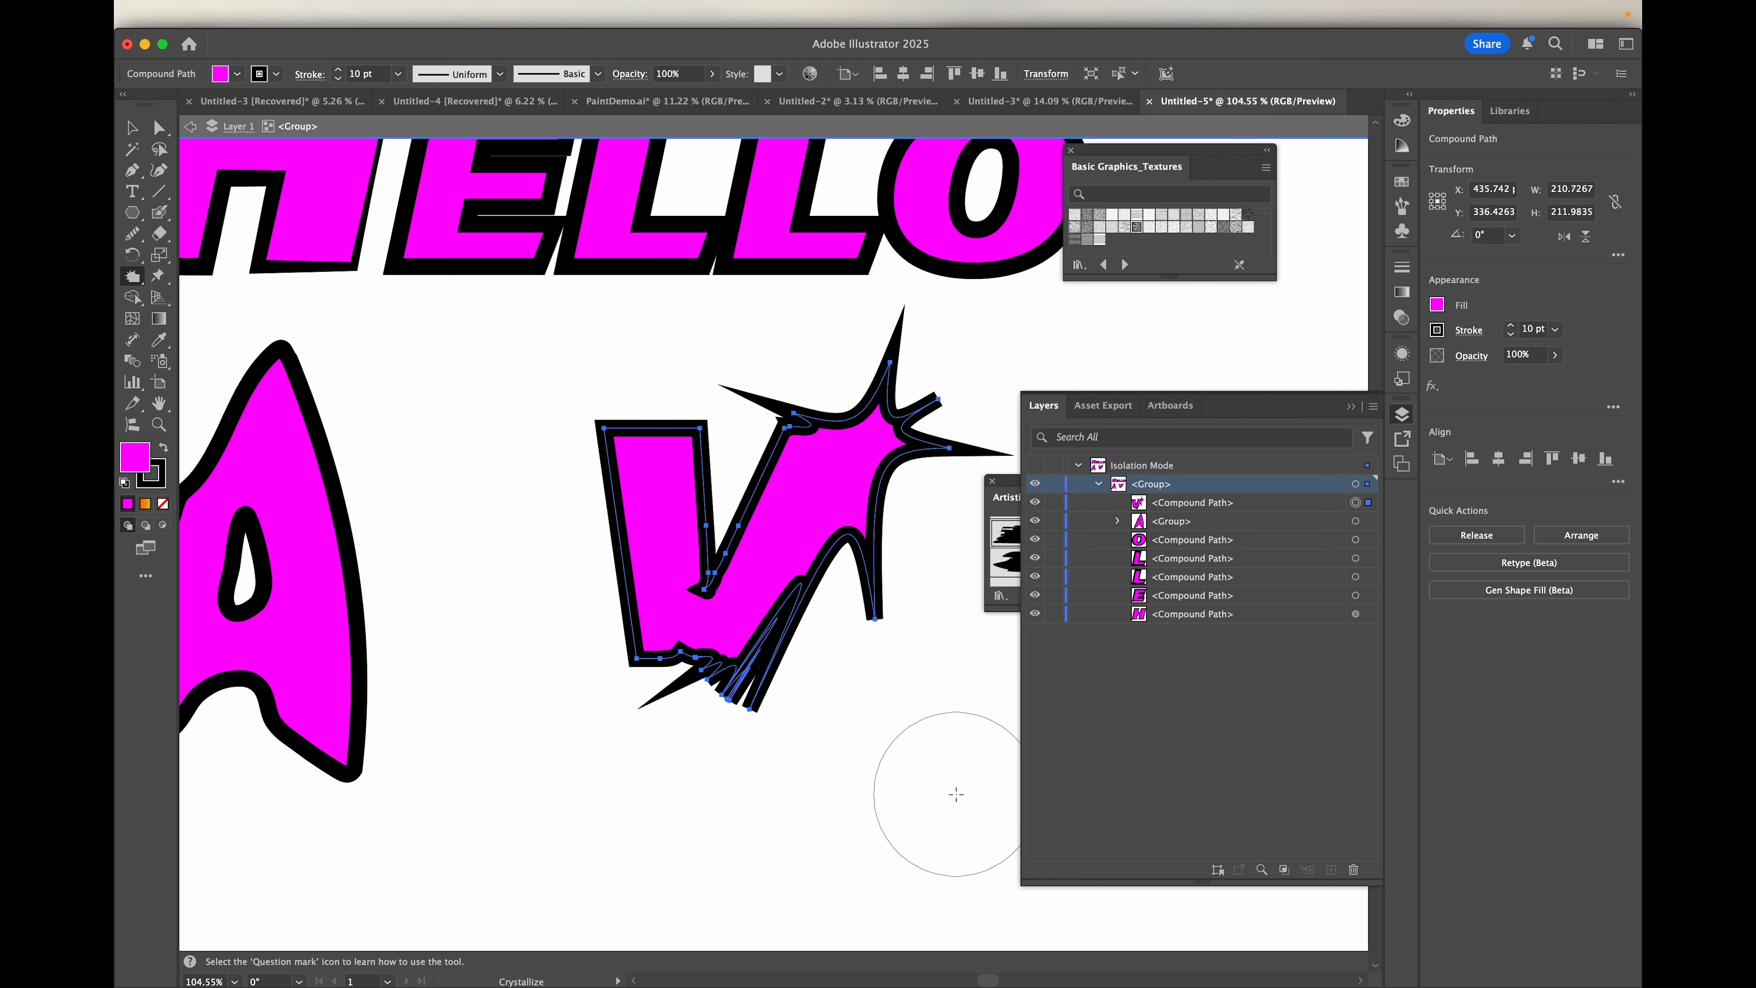
{"action": "key", "text": "super+z"}
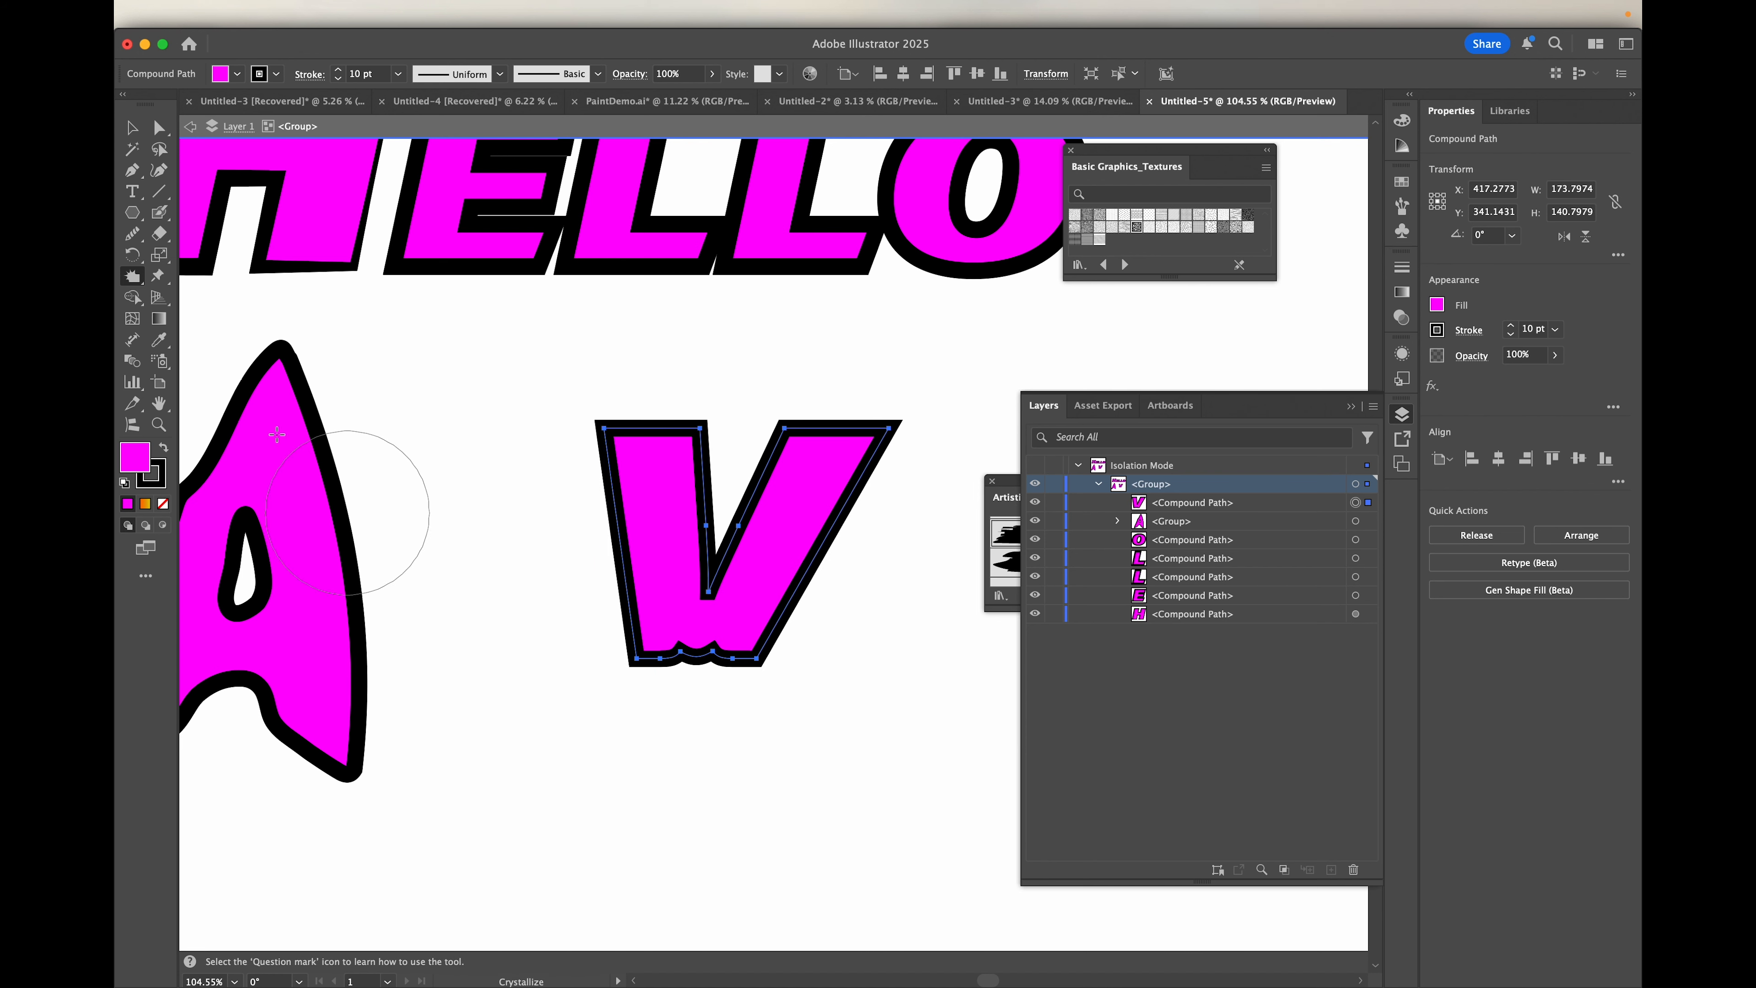
Step: Set the Crystallize brush to 50 px wide and high with an intensity of 20%
{"action": "double_click", "coordinate": [133, 277]}
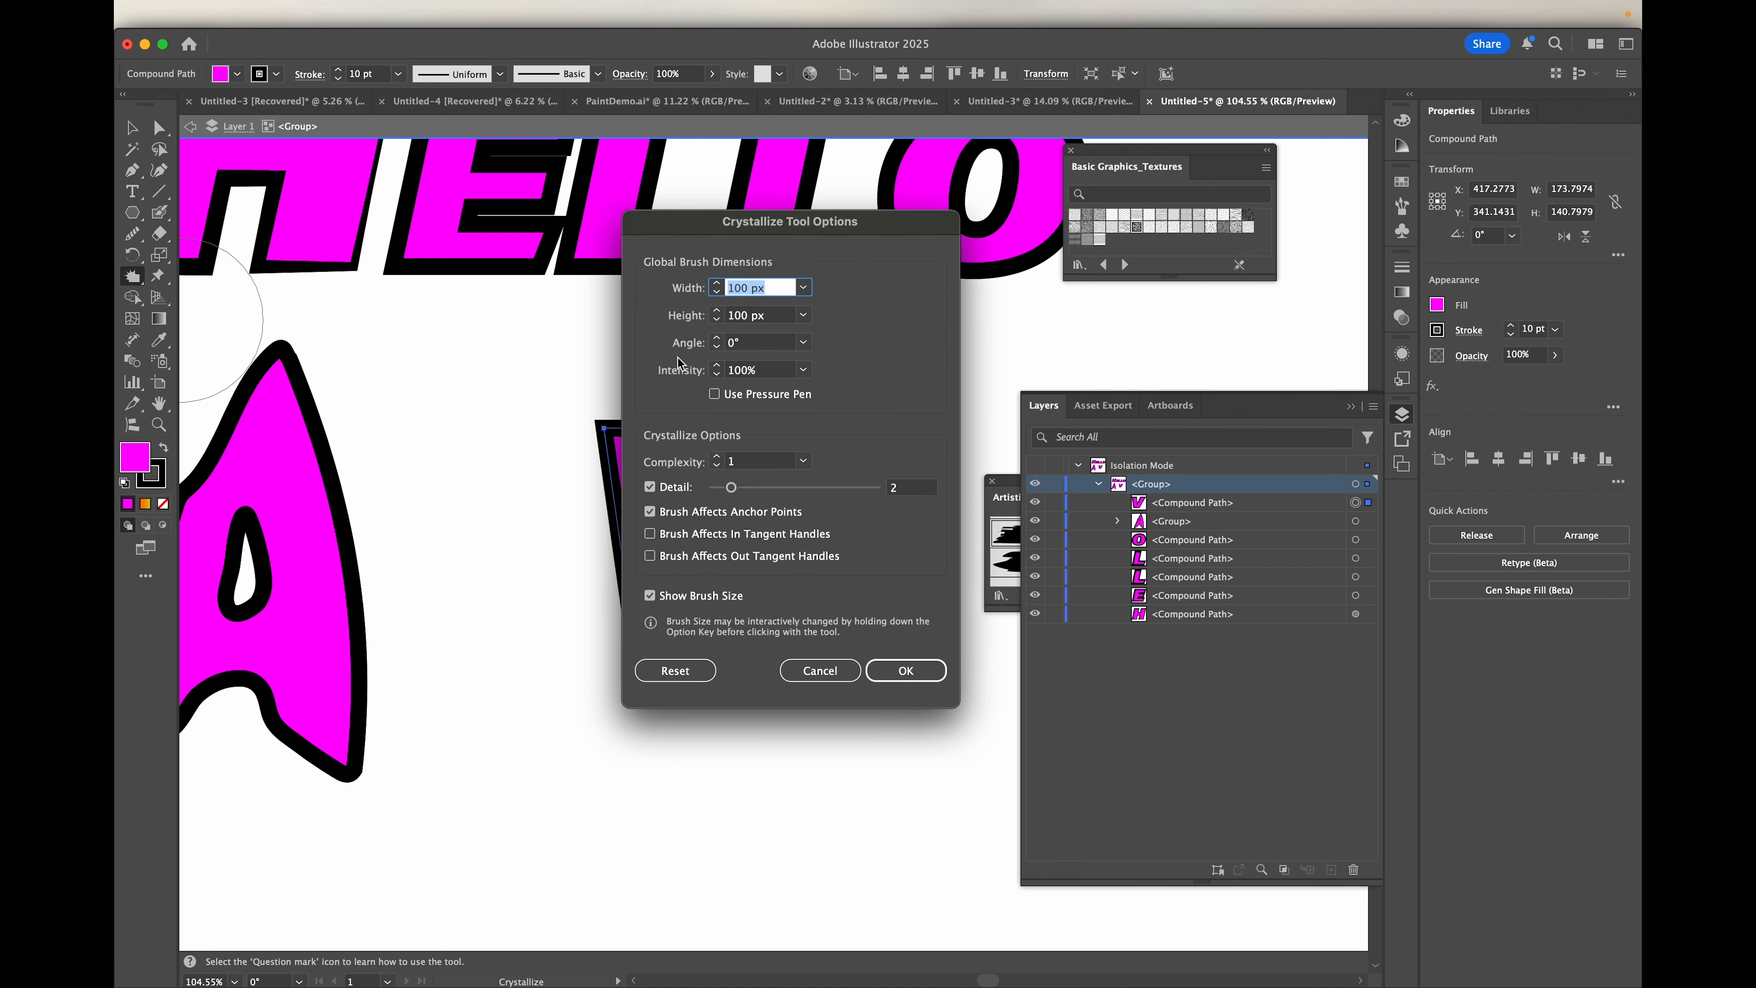
{"action": "left_click", "coordinate": [768, 370]}
{"action": "left_click_drag", "start_coordinate": [788, 288], "coordinate": [699, 290]}
{"action": "type", "text": "50"}
{"action": "key", "text": "Tab"}
{"action": "key", "text": "Tab"}
{"action": "key", "text": "Tab"}
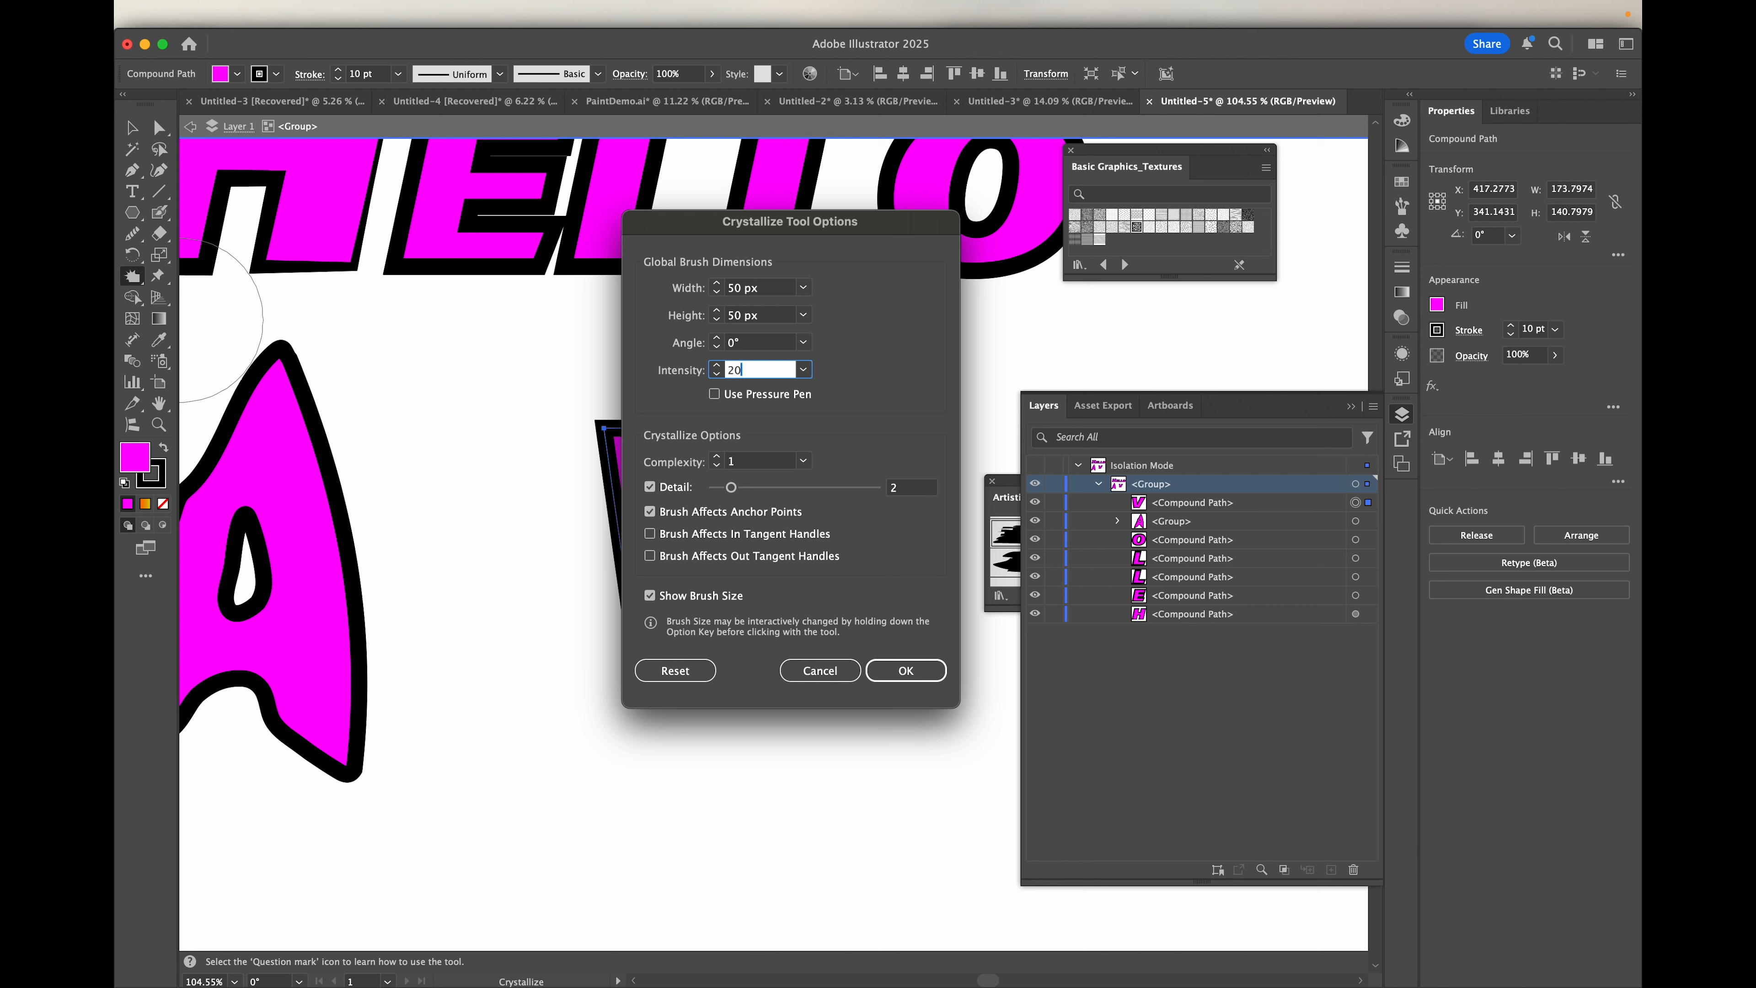
{"action": "left_click", "coordinate": [906, 670]}
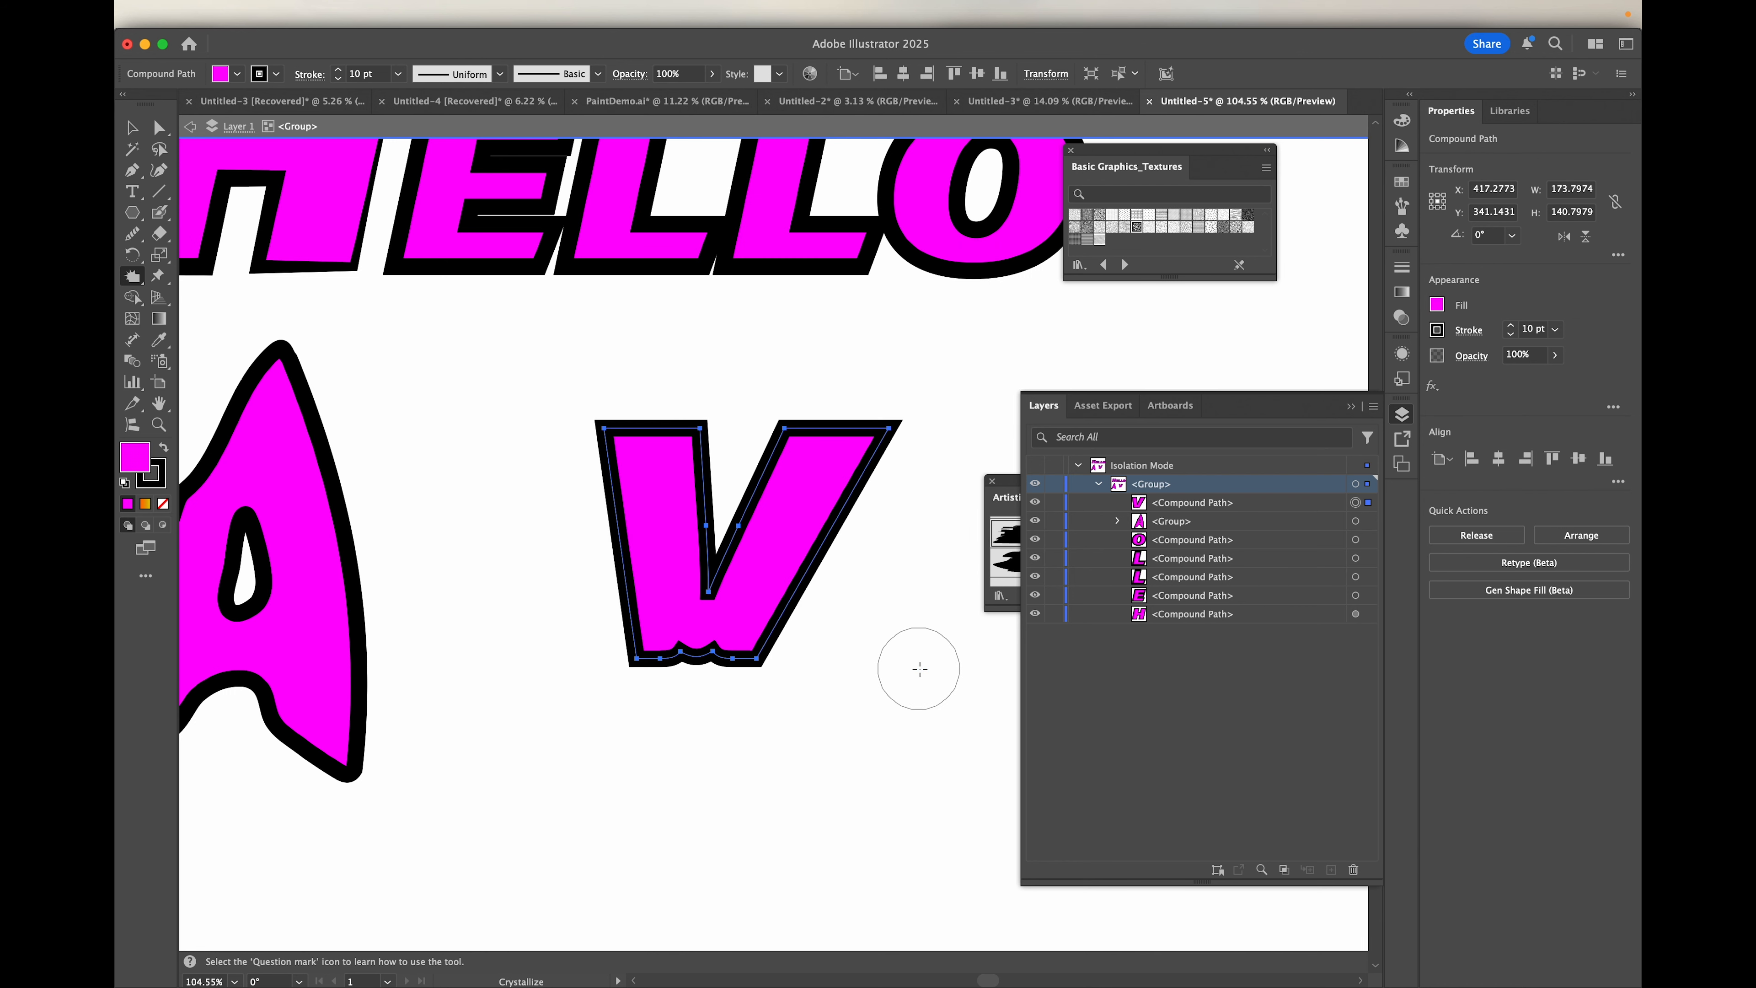
Step: Crystallize both edges of the V's right arm and the outer edge of its left arm, redoing the left arm's first stroke
{"action": "mouse_move", "coordinate": [809, 587]}
{"action": "left_mouse_down"}
{"action": "mouse_move", "coordinate": [886, 479]}
{"action": "mouse_move", "coordinate": [809, 408]}
{"action": "mouse_move", "coordinate": [785, 424]}
{"action": "mouse_move", "coordinate": [748, 522]}
{"action": "left_mouse_up"}
{"action": "left_click_drag", "start_coordinate": [599, 446], "coordinate": [609, 484]}
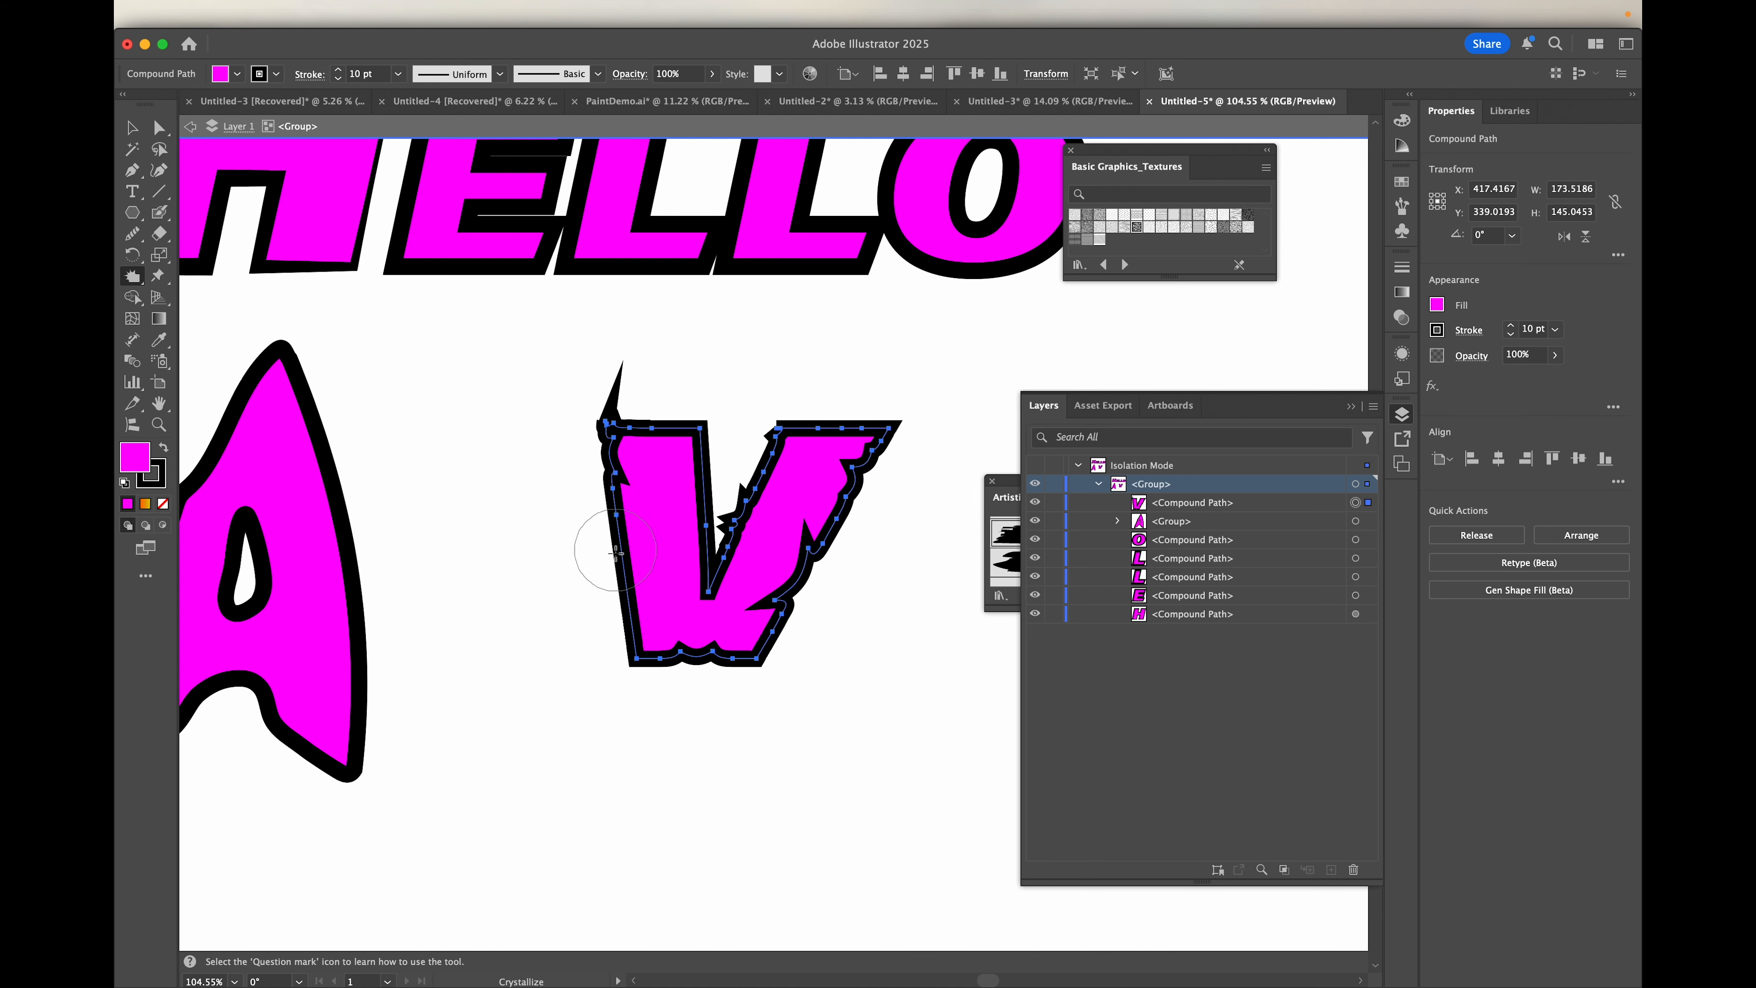
{"action": "key", "text": "super+z"}
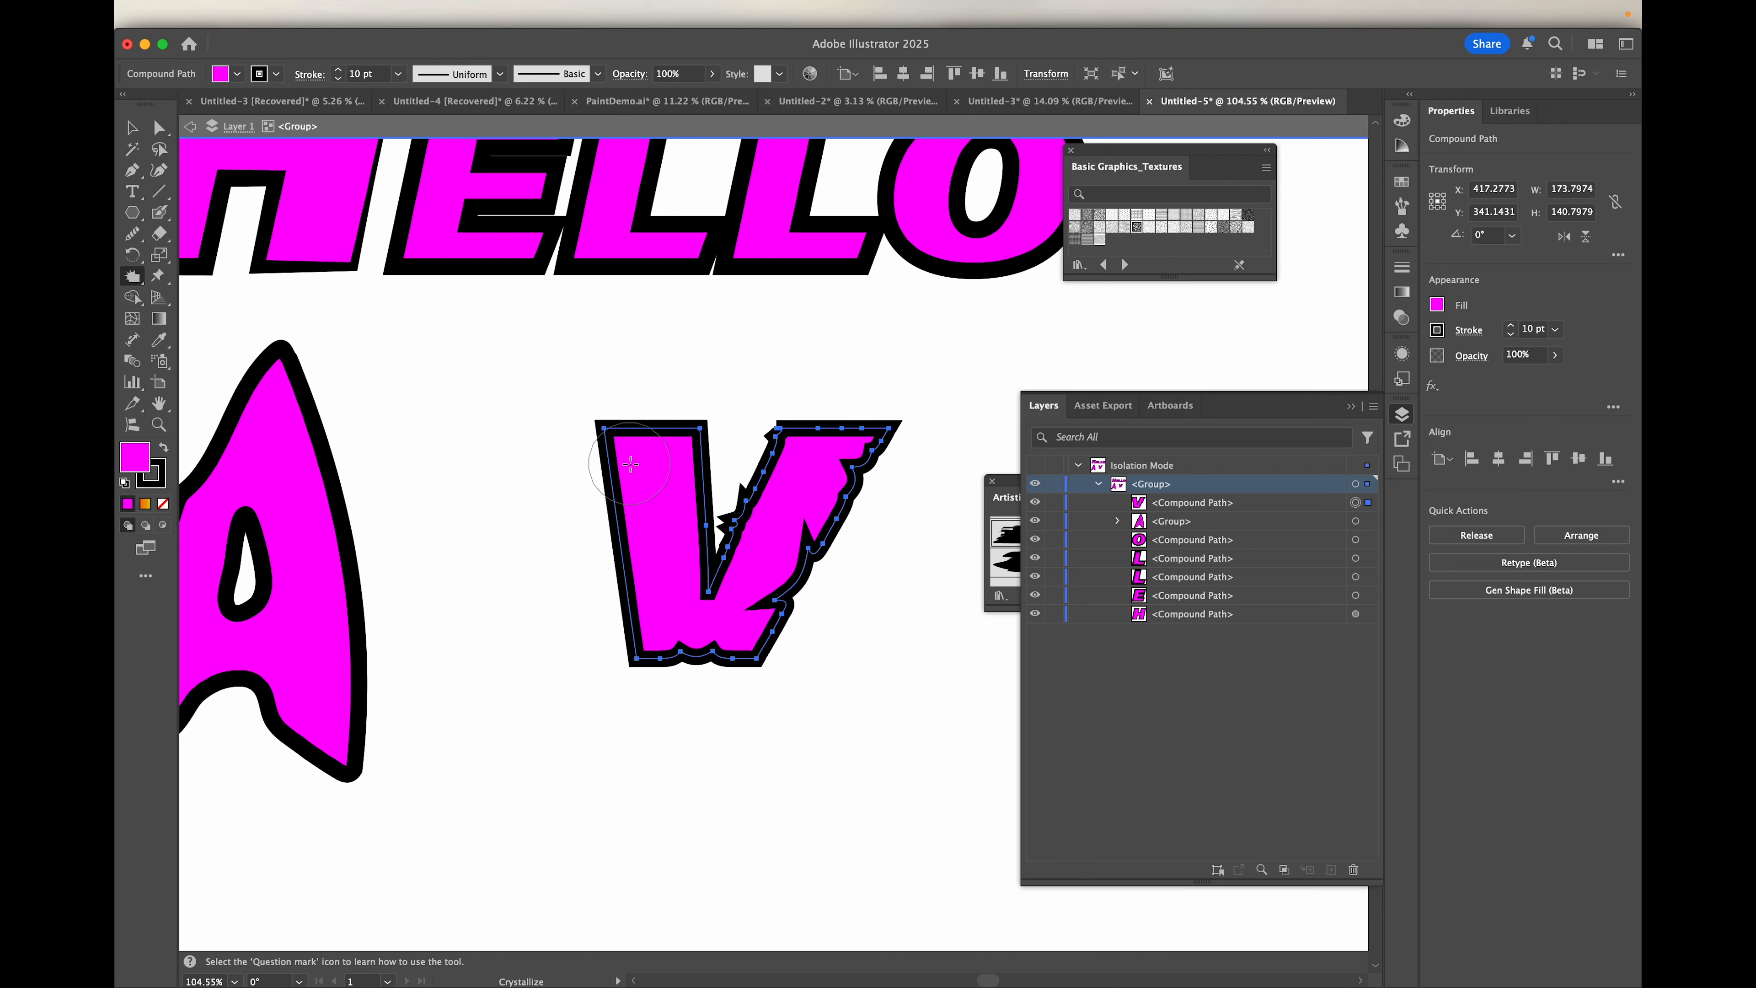
{"action": "left_click_drag", "start_coordinate": [629, 462], "coordinate": [647, 586]}
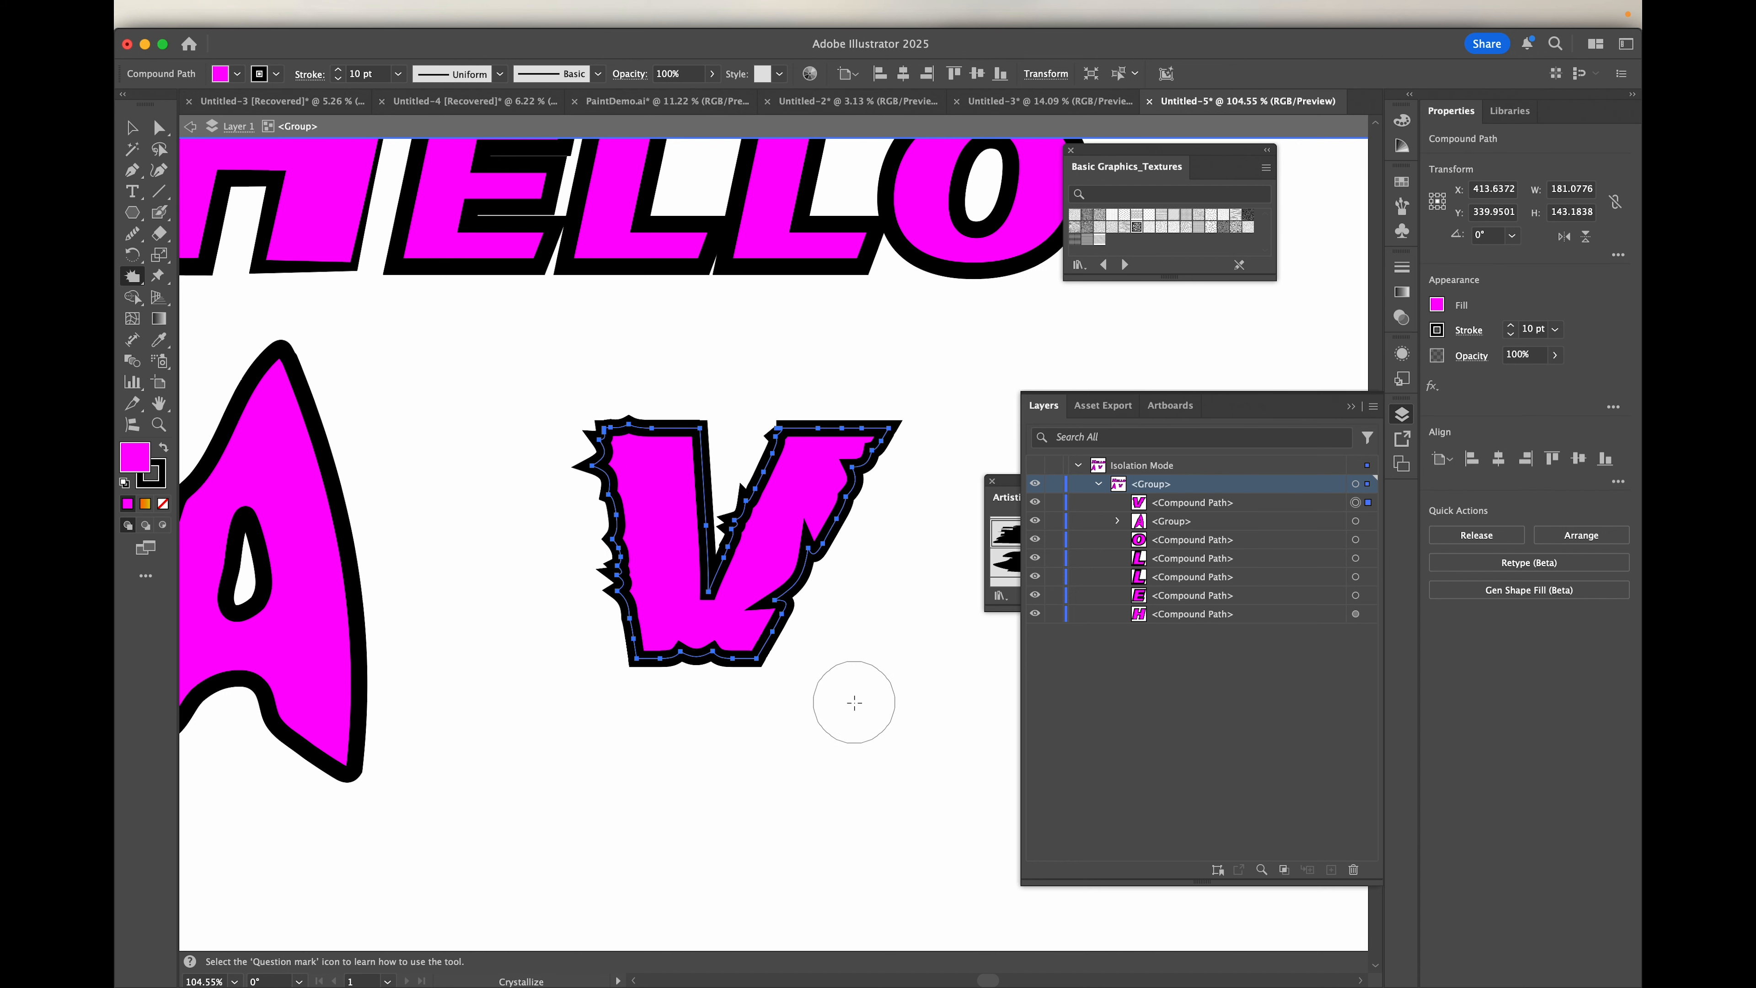
Step: Crystallize the top and upper inner edge of the V's left arm into jagged spikes
{"action": "scroll", "coordinate": [855, 702], "scroll_direction": "down", "scroll_amount": 5}
{"action": "scroll", "coordinate": [855, 702], "scroll_direction": "up", "scroll_amount": 5}
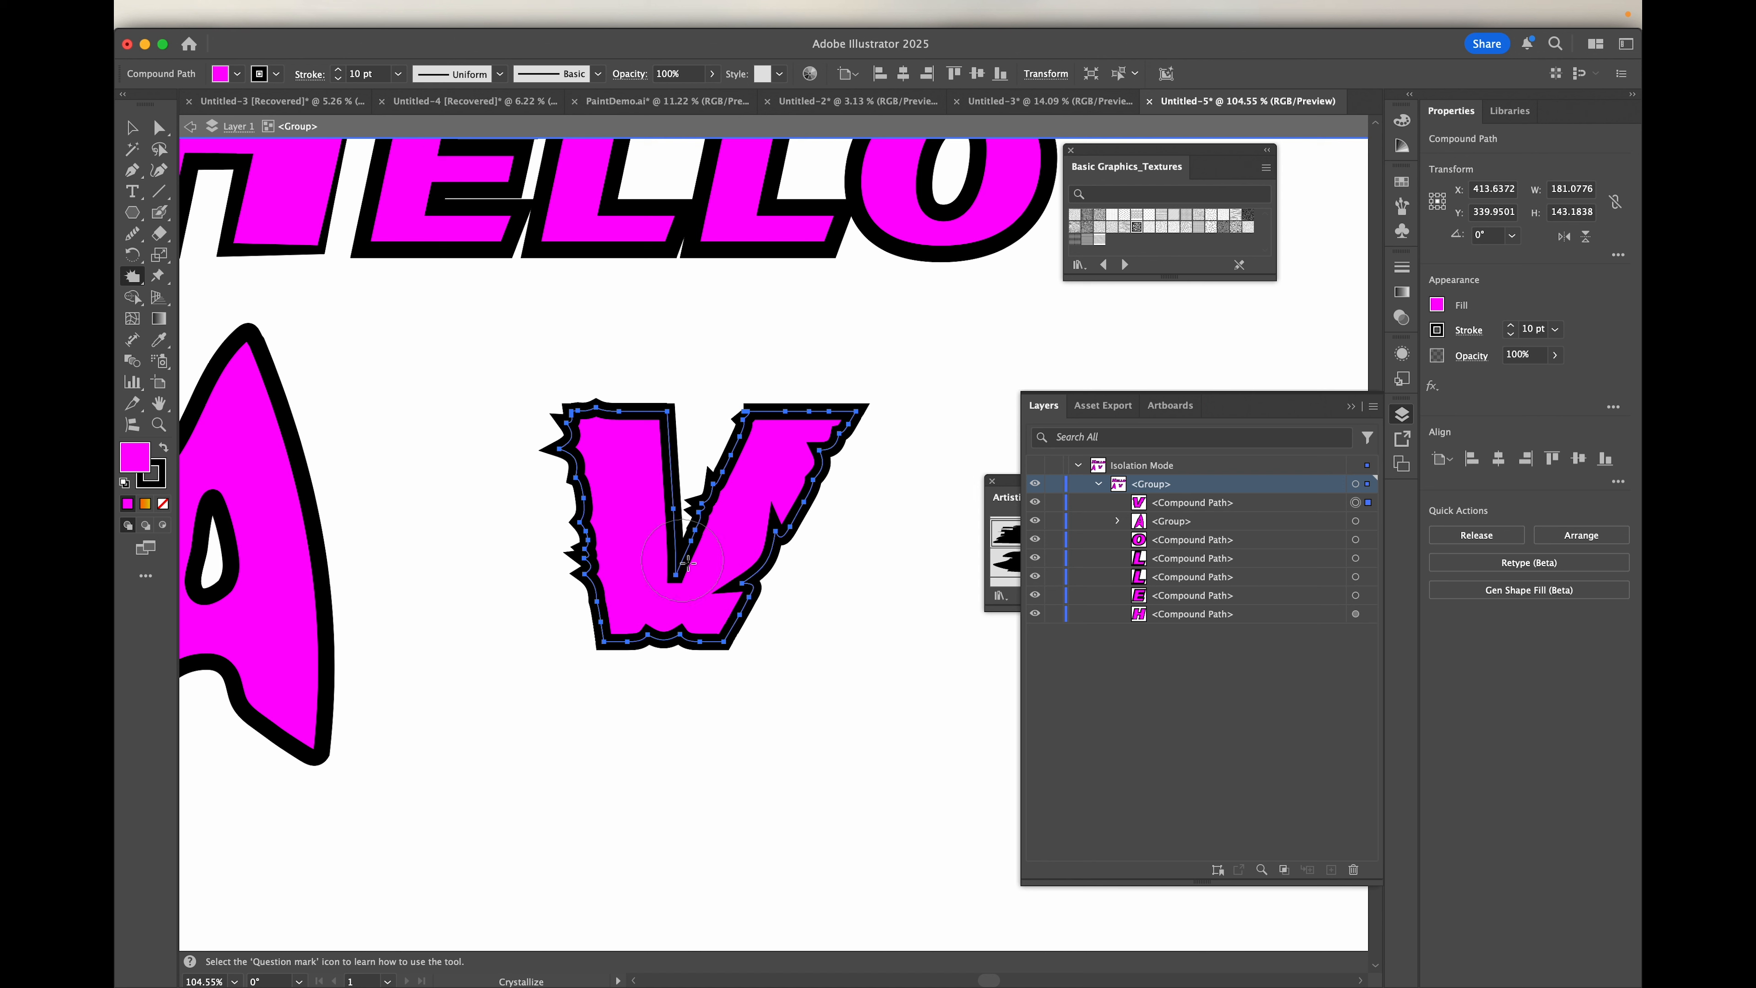
{"action": "left_click", "coordinate": [603, 644]}
{"action": "left_click_drag", "start_coordinate": [693, 451], "coordinate": [663, 426]}
{"action": "scroll", "coordinate": [664, 424], "scroll_direction": "up", "scroll_amount": 5}
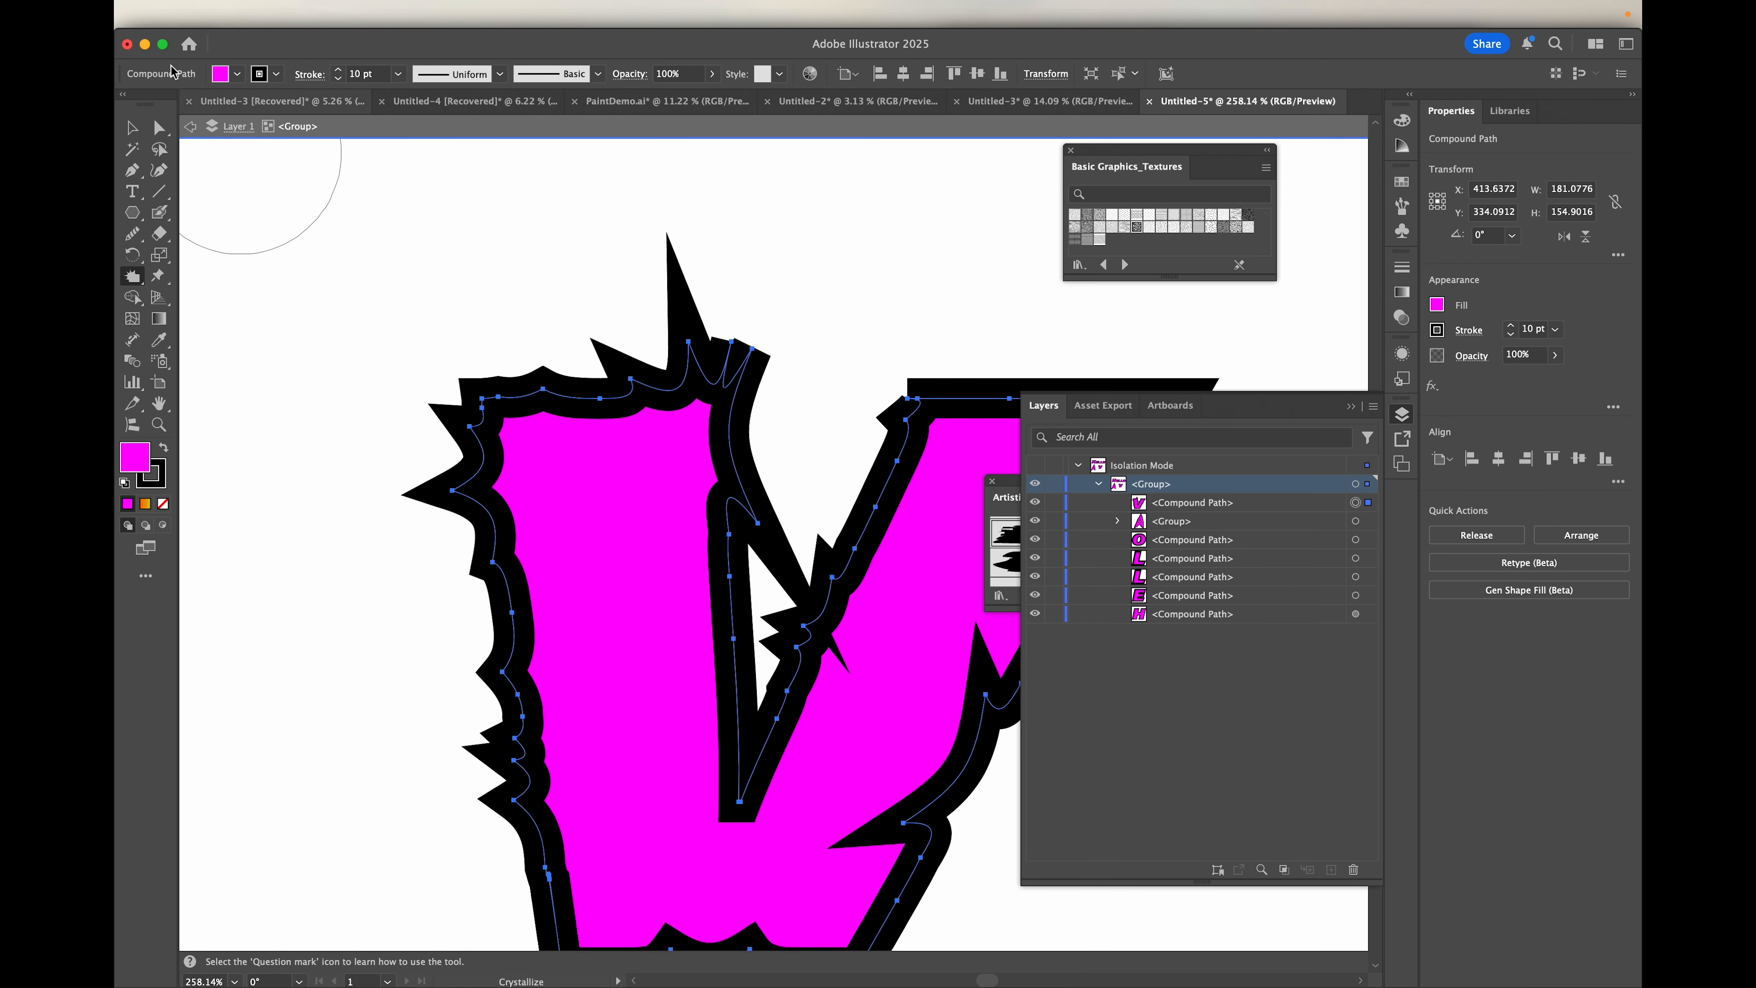
Step: Try round and bevel joins on the V's stroke corners and return them to the miter join
{"action": "left_click", "coordinate": [309, 75]}
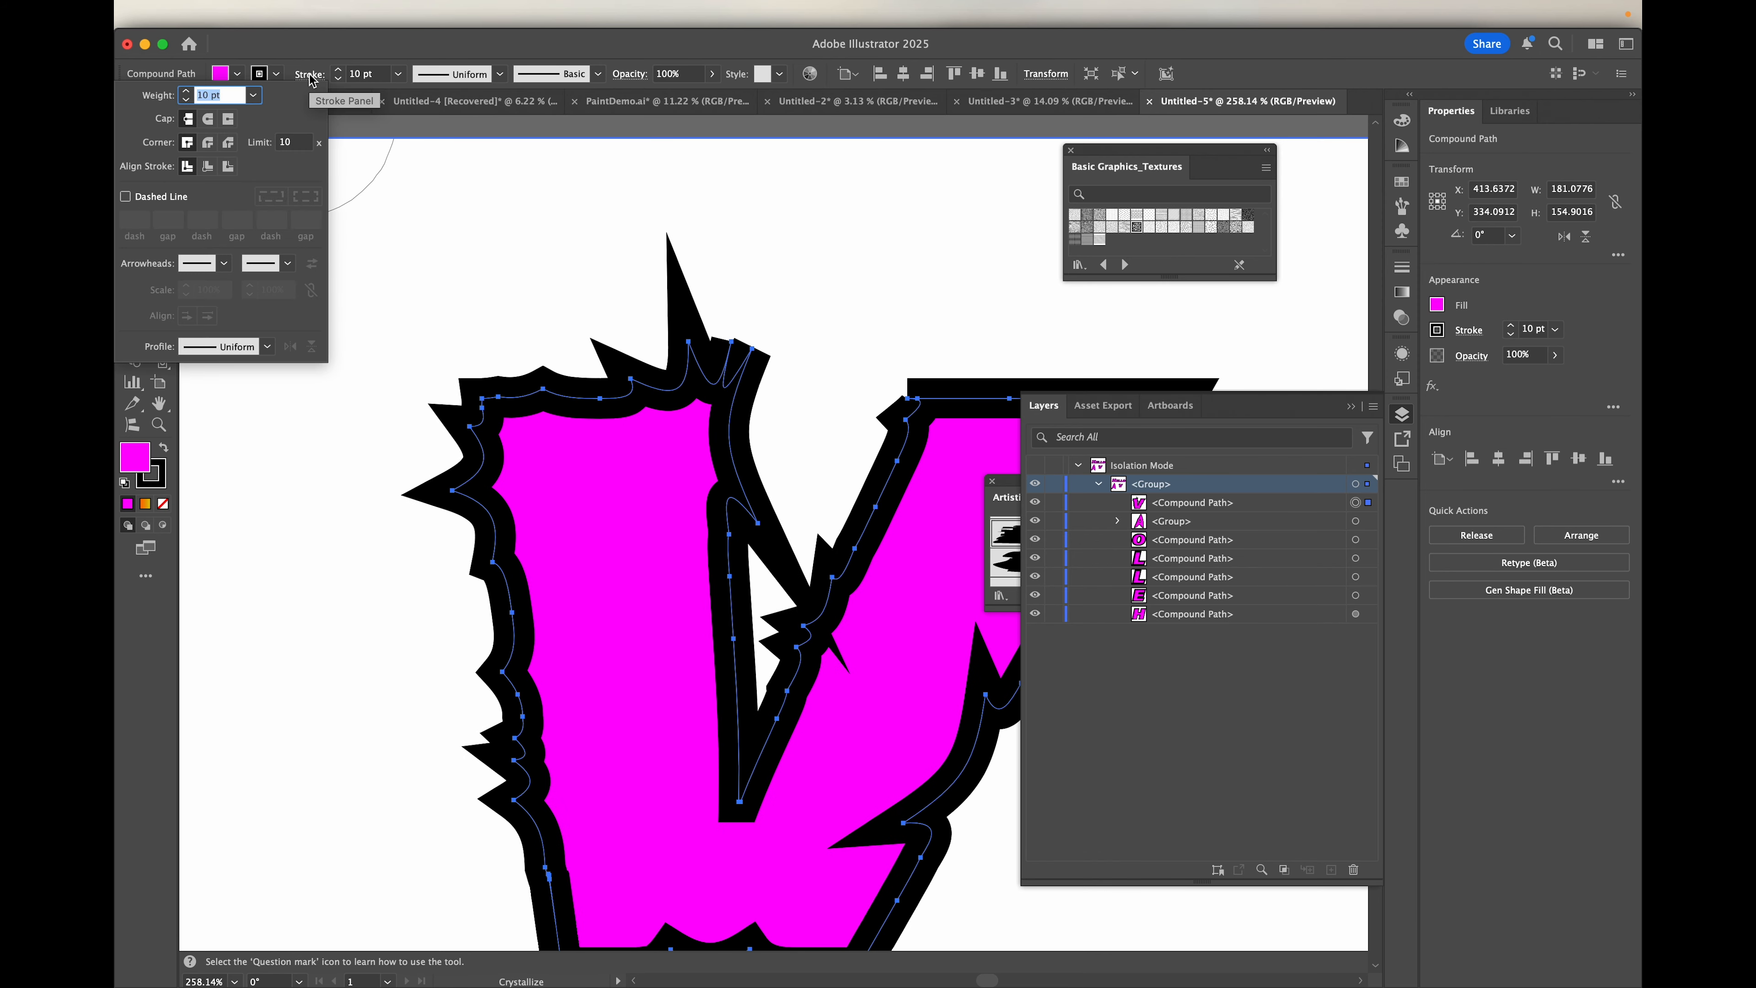
{"action": "left_click", "coordinate": [208, 143]}
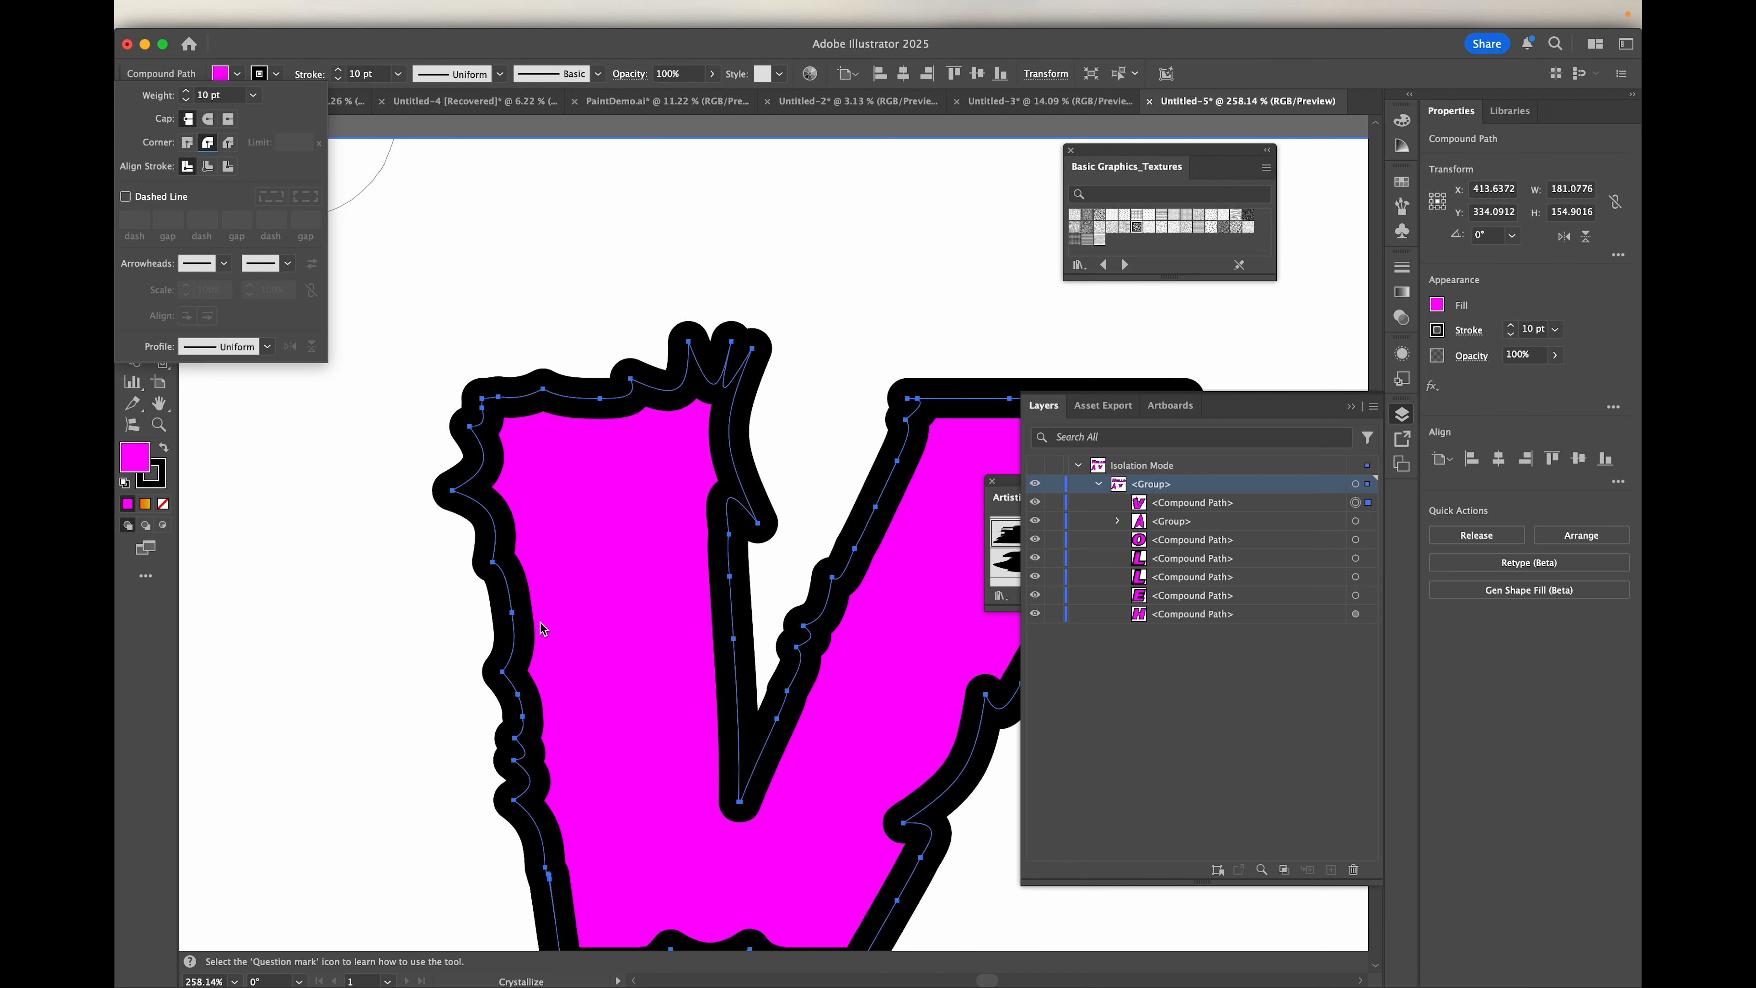
{"action": "left_click", "coordinate": [230, 144]}
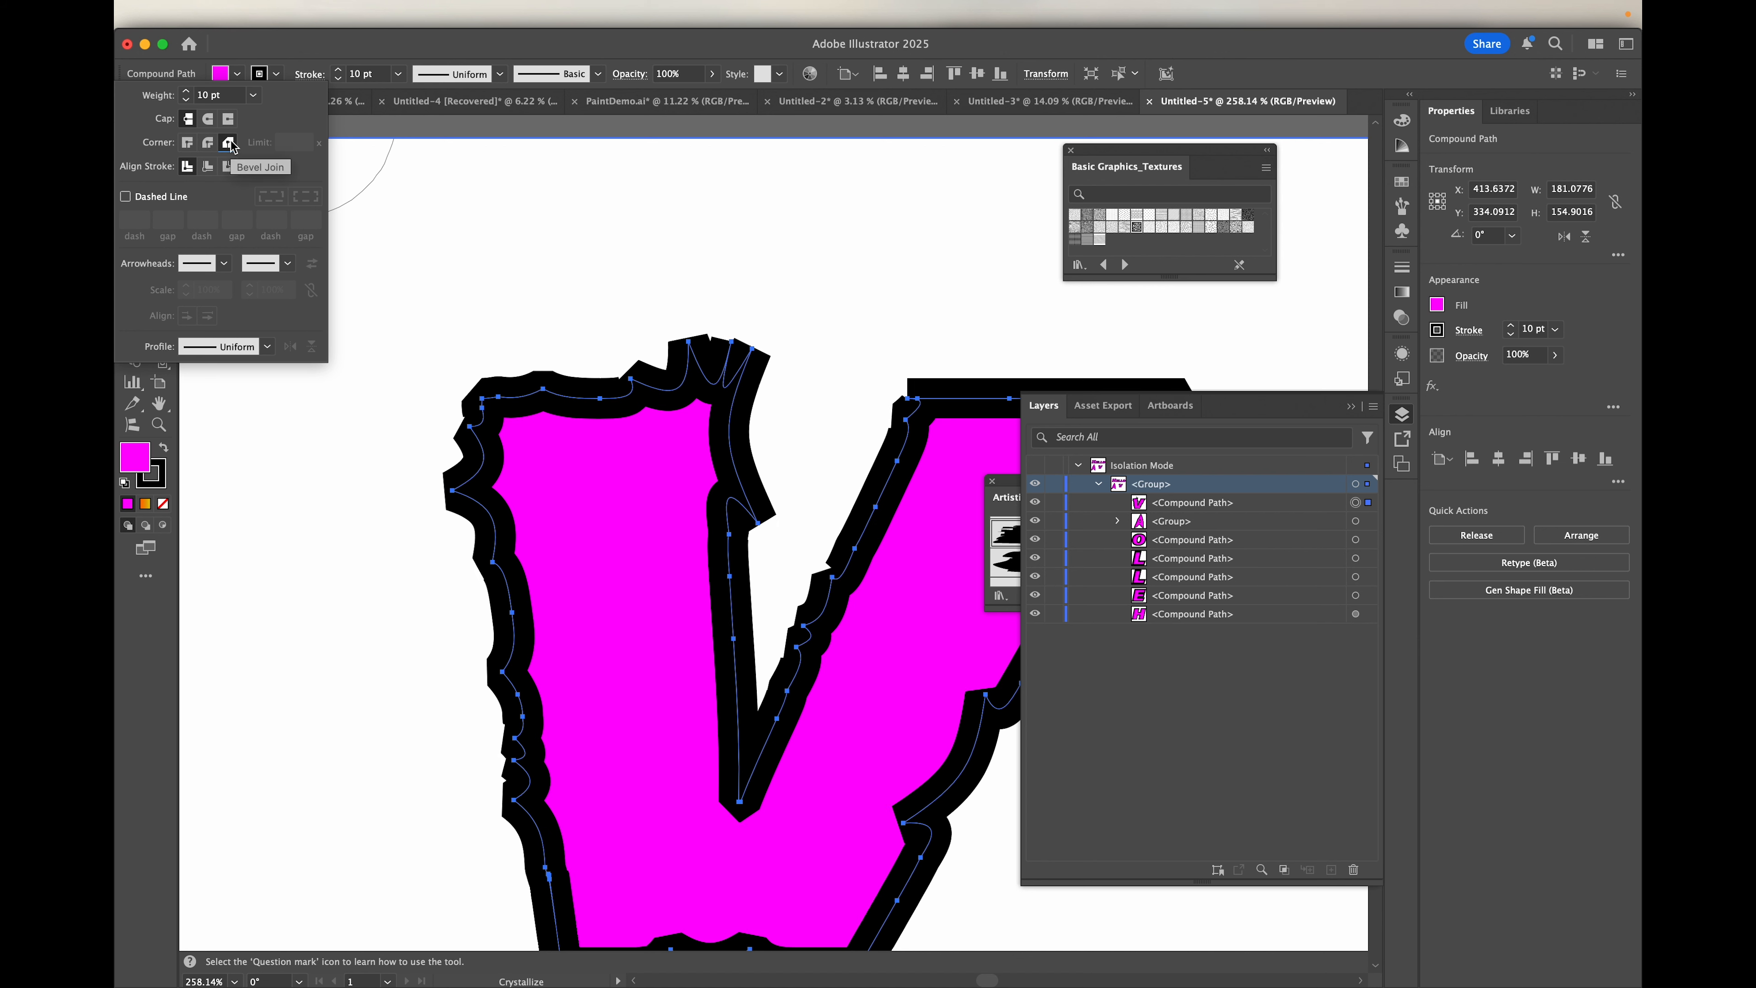
{"action": "left_click", "coordinate": [188, 143]}
Step: Try a miter limit of 100 on the V's stroke and undo the change
{"action": "left_click", "coordinate": [287, 144]}
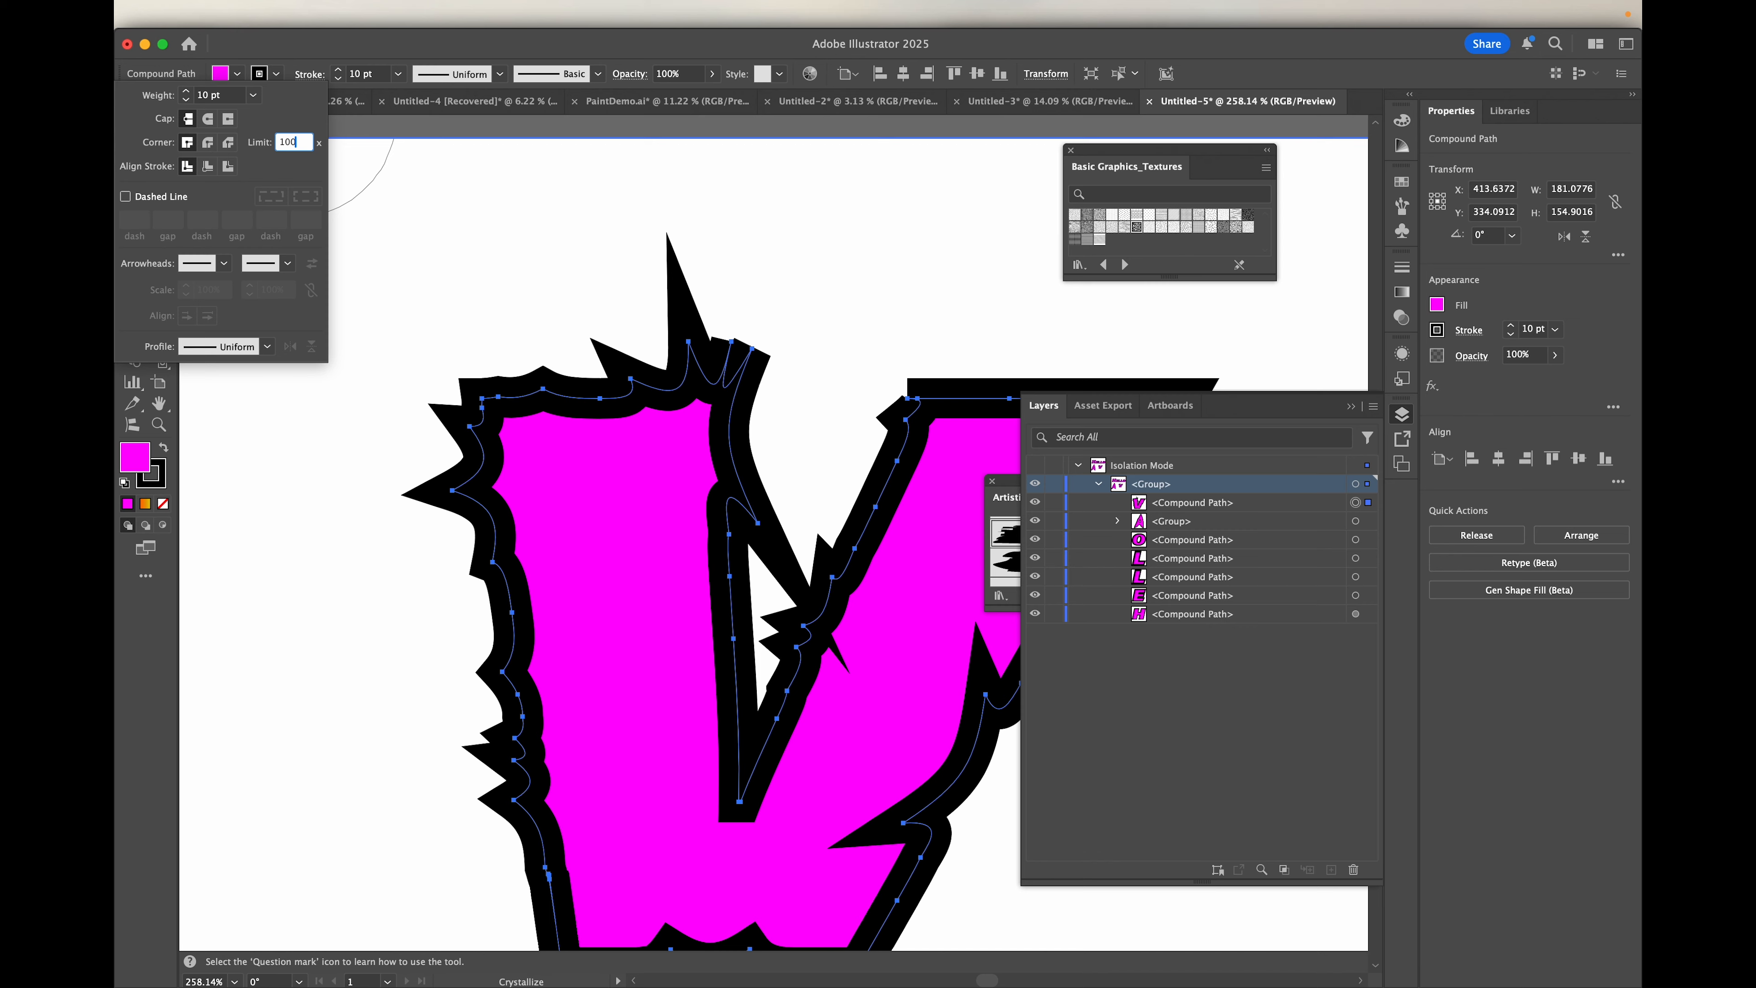
{"action": "key", "text": "Return"}
{"action": "scroll", "coordinate": [744, 447], "scroll_direction": "down", "scroll_amount": 5}
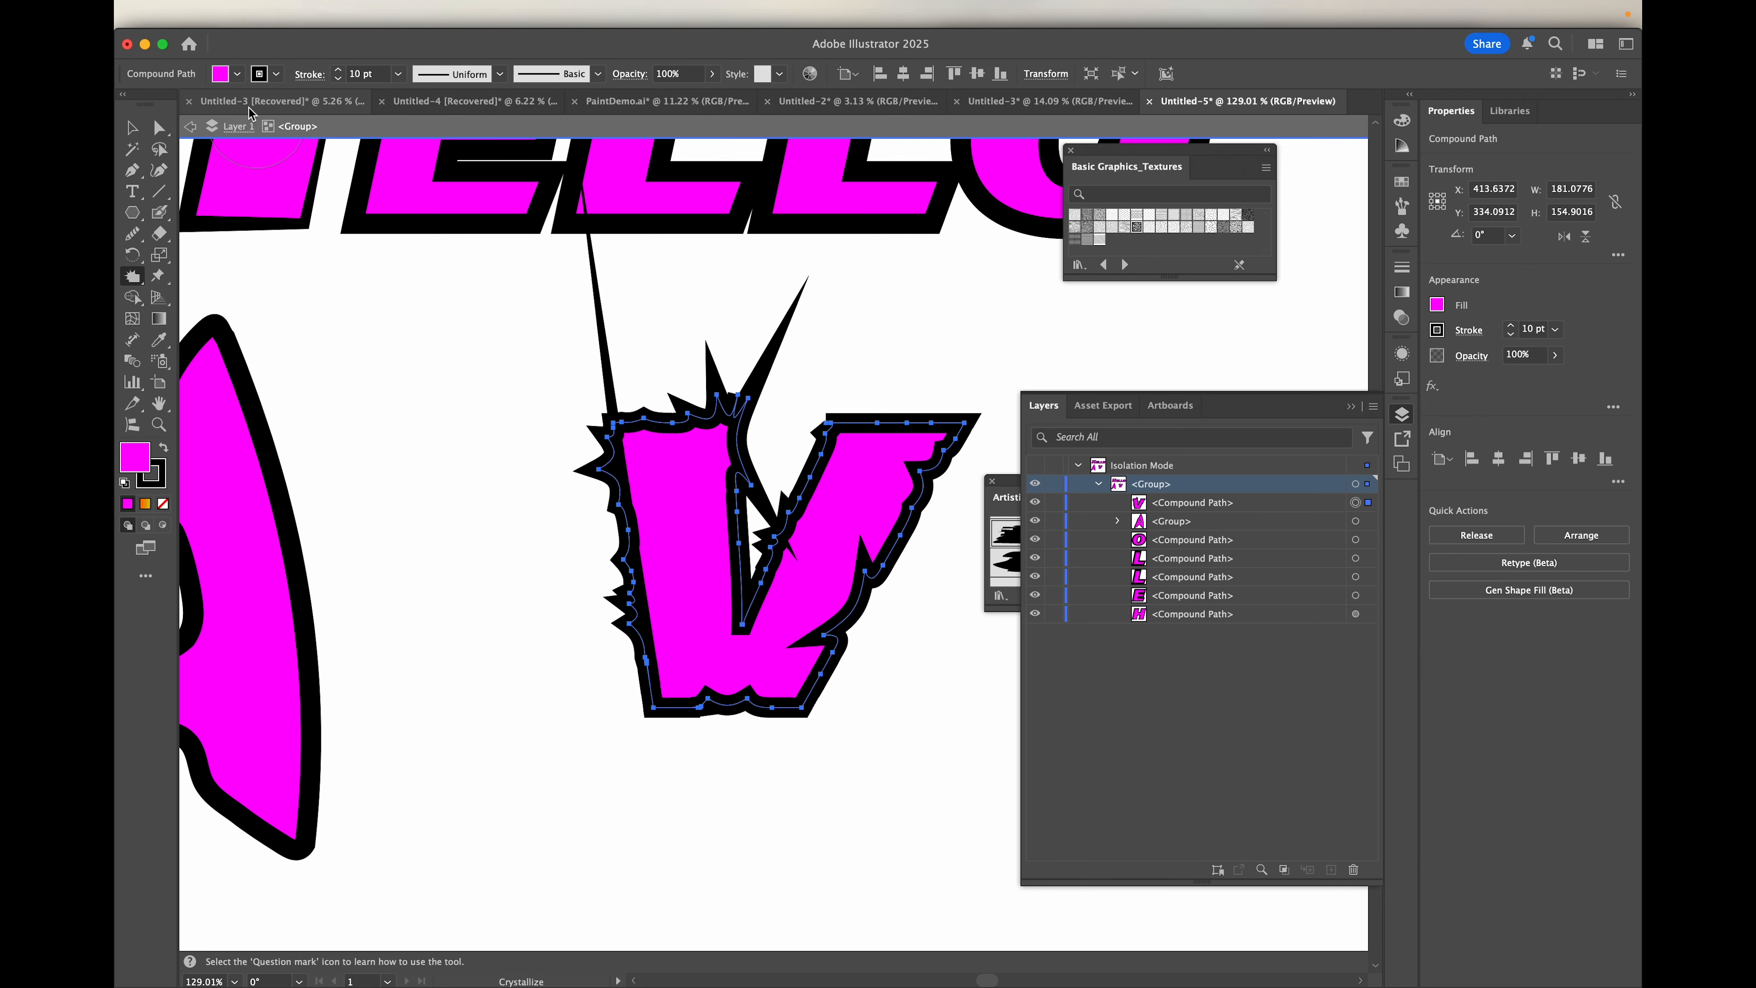
{"action": "key", "text": "super+z"}
{"action": "key", "text": "super+z"}
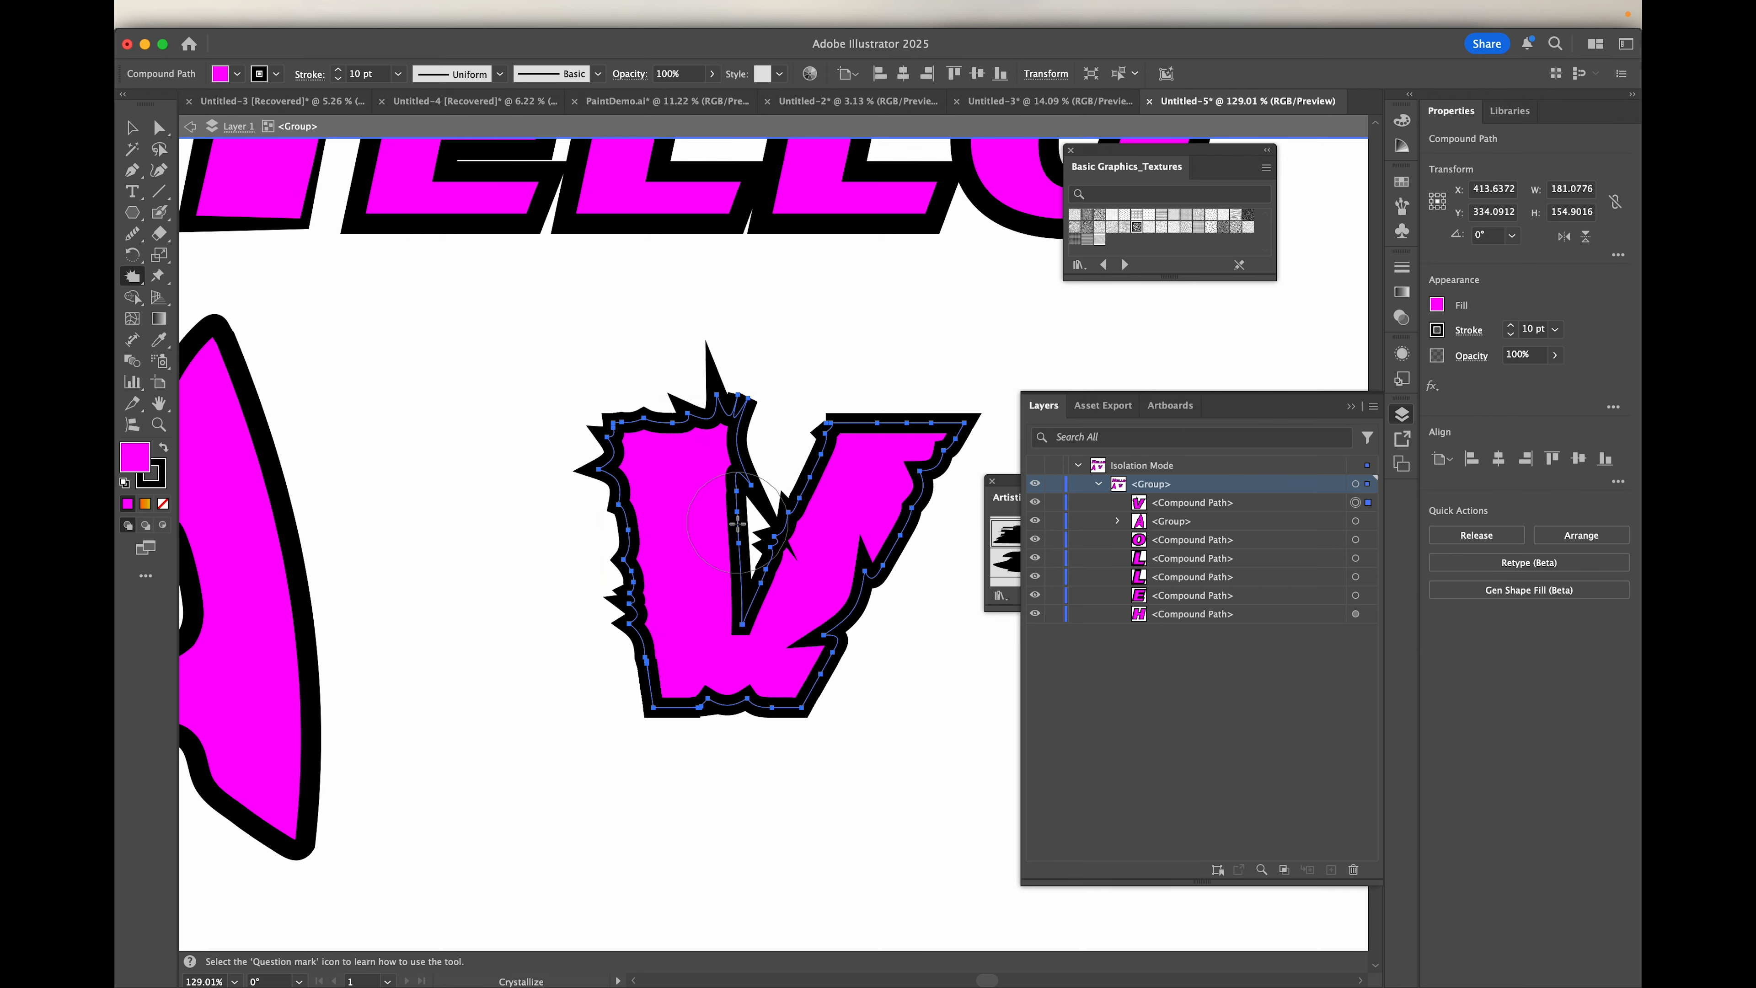
Step: Try smoothing the anchor points at the upper inner corner of the V's left arm with the Smooth tool, and undo it
{"action": "scroll", "coordinate": [737, 524], "scroll_direction": "up", "scroll_amount": 6}
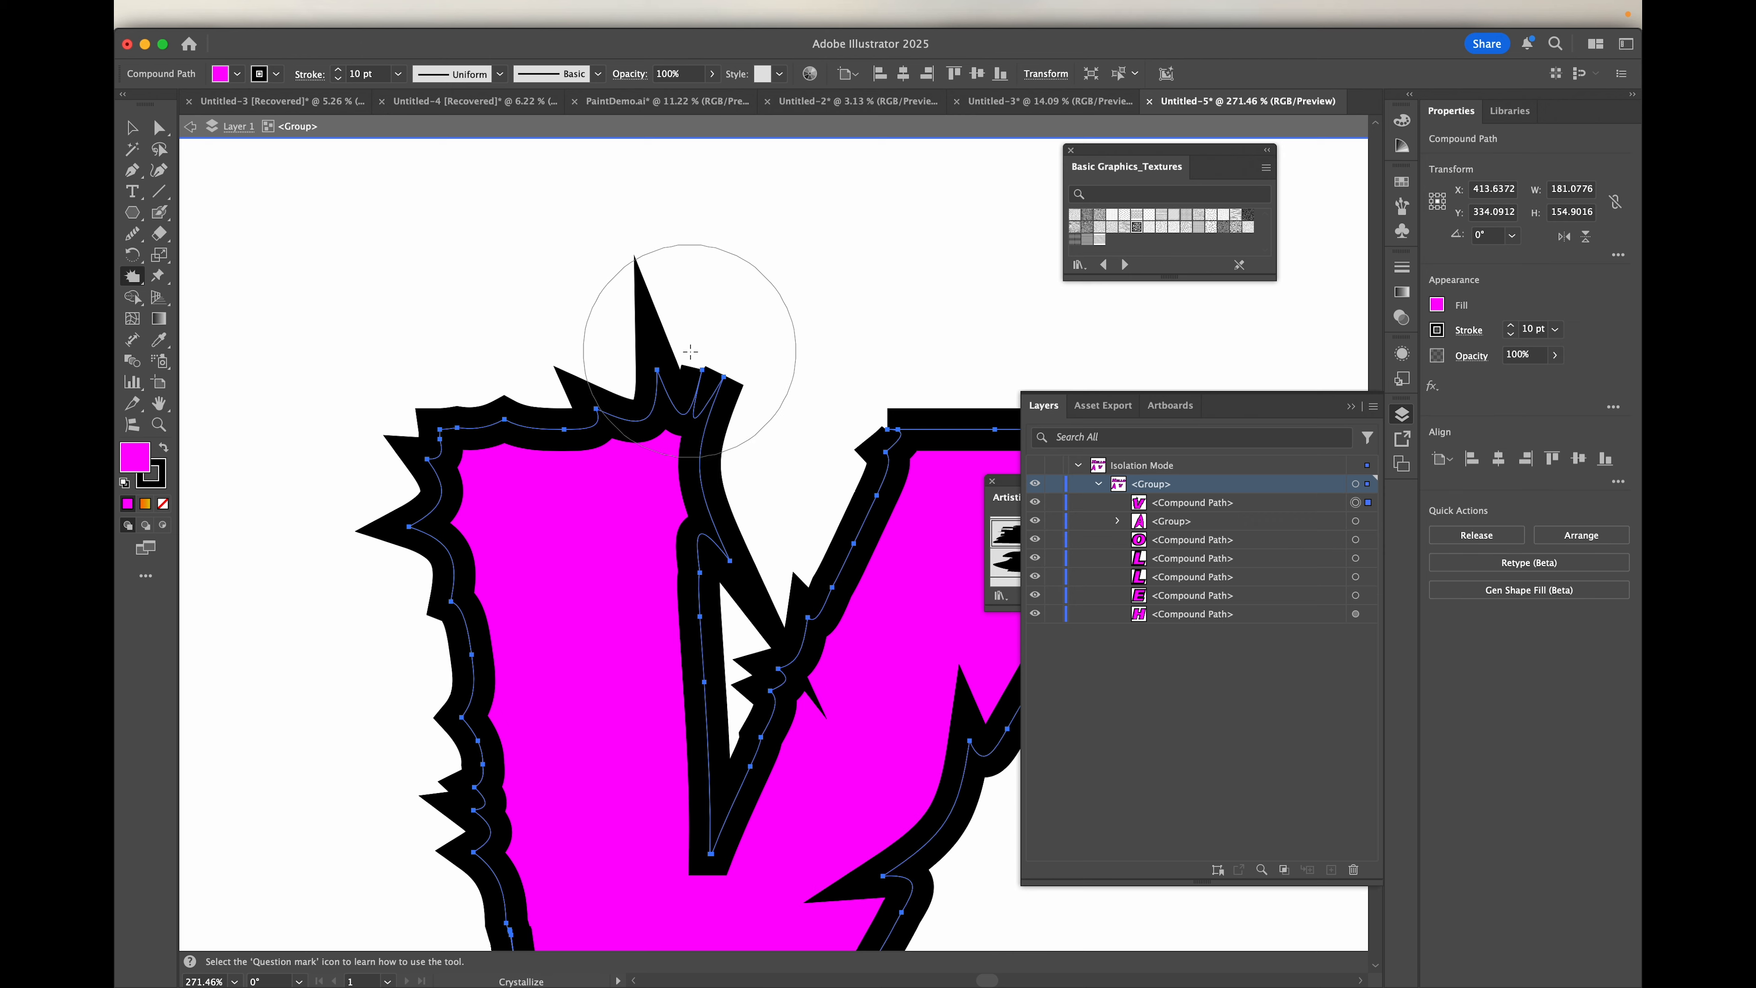
{"action": "scroll", "coordinate": [690, 351], "scroll_direction": "up", "scroll_amount": 4}
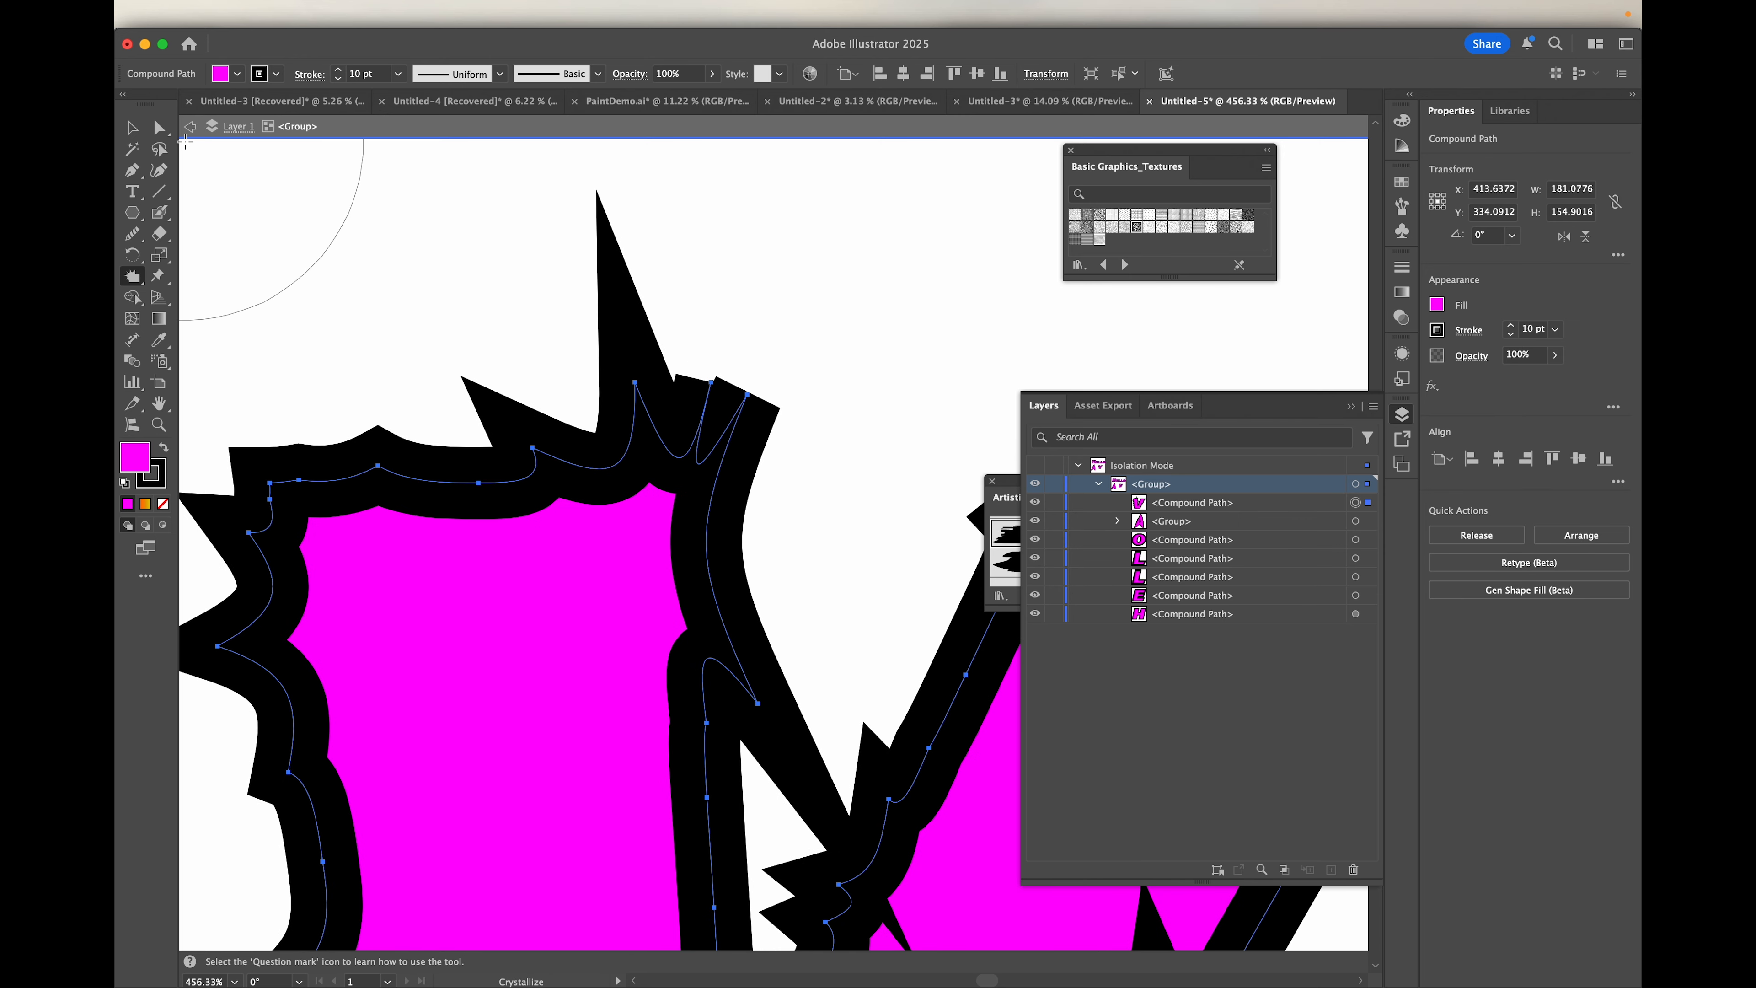
{"action": "left_click", "coordinate": [158, 127]}
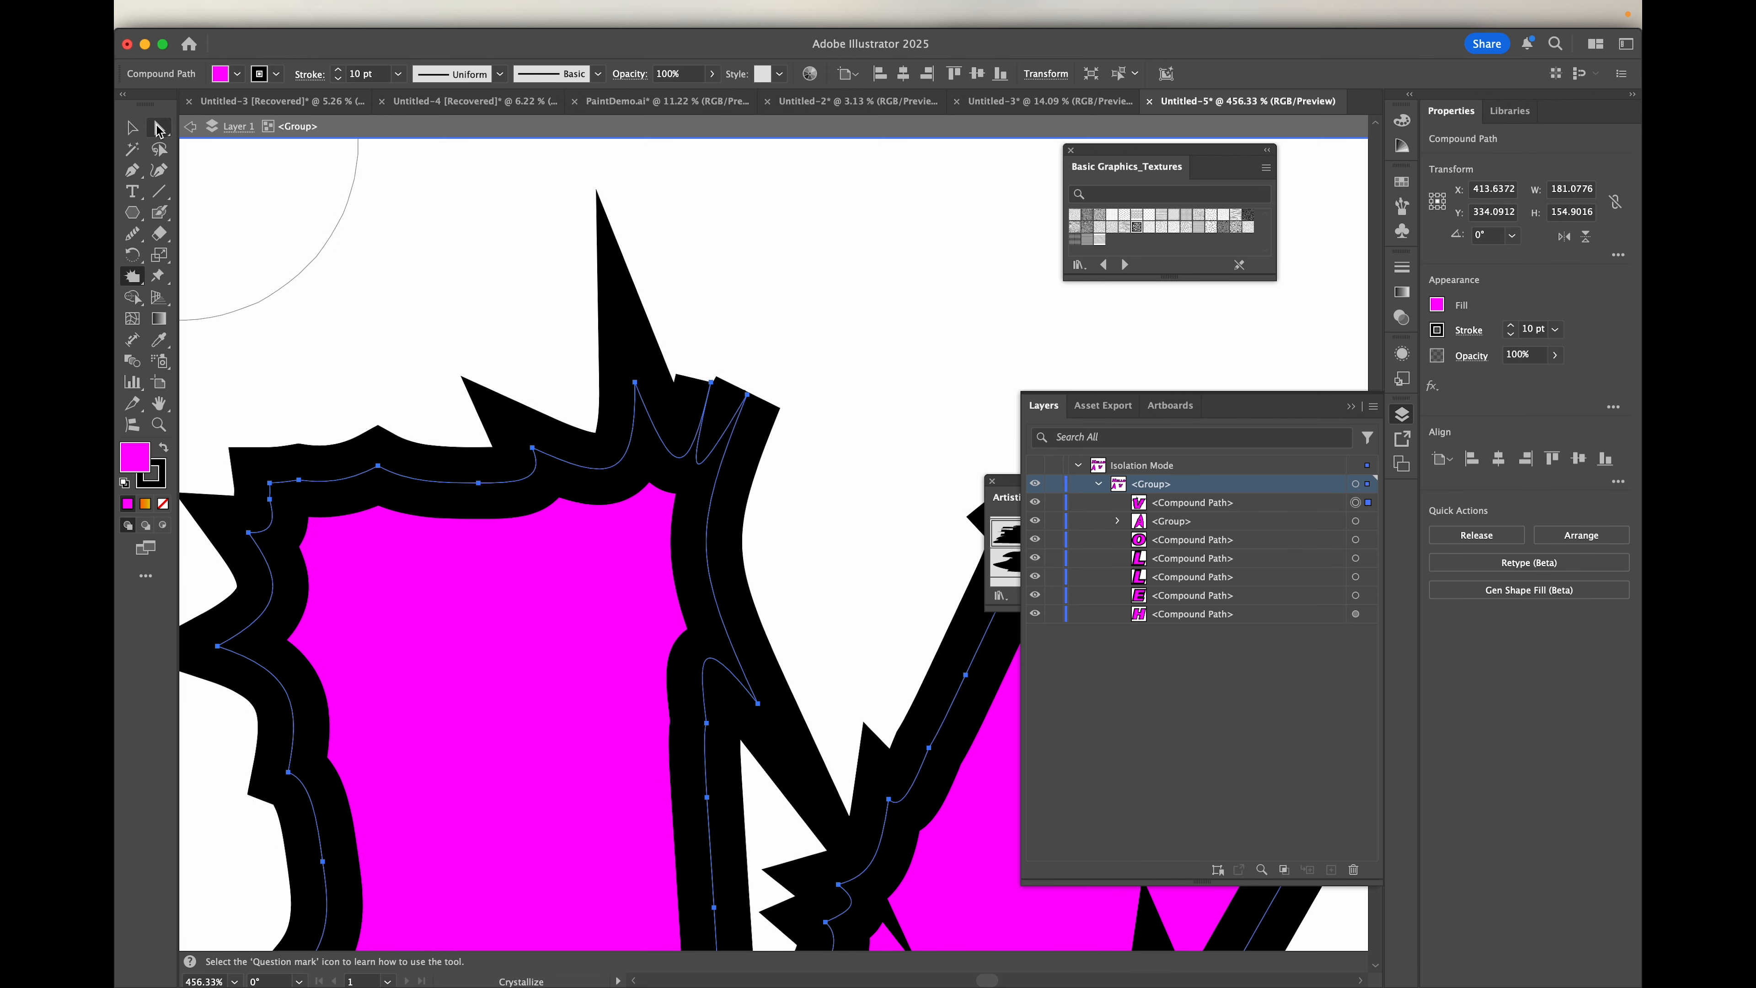
{"action": "left_click", "coordinate": [747, 394]}
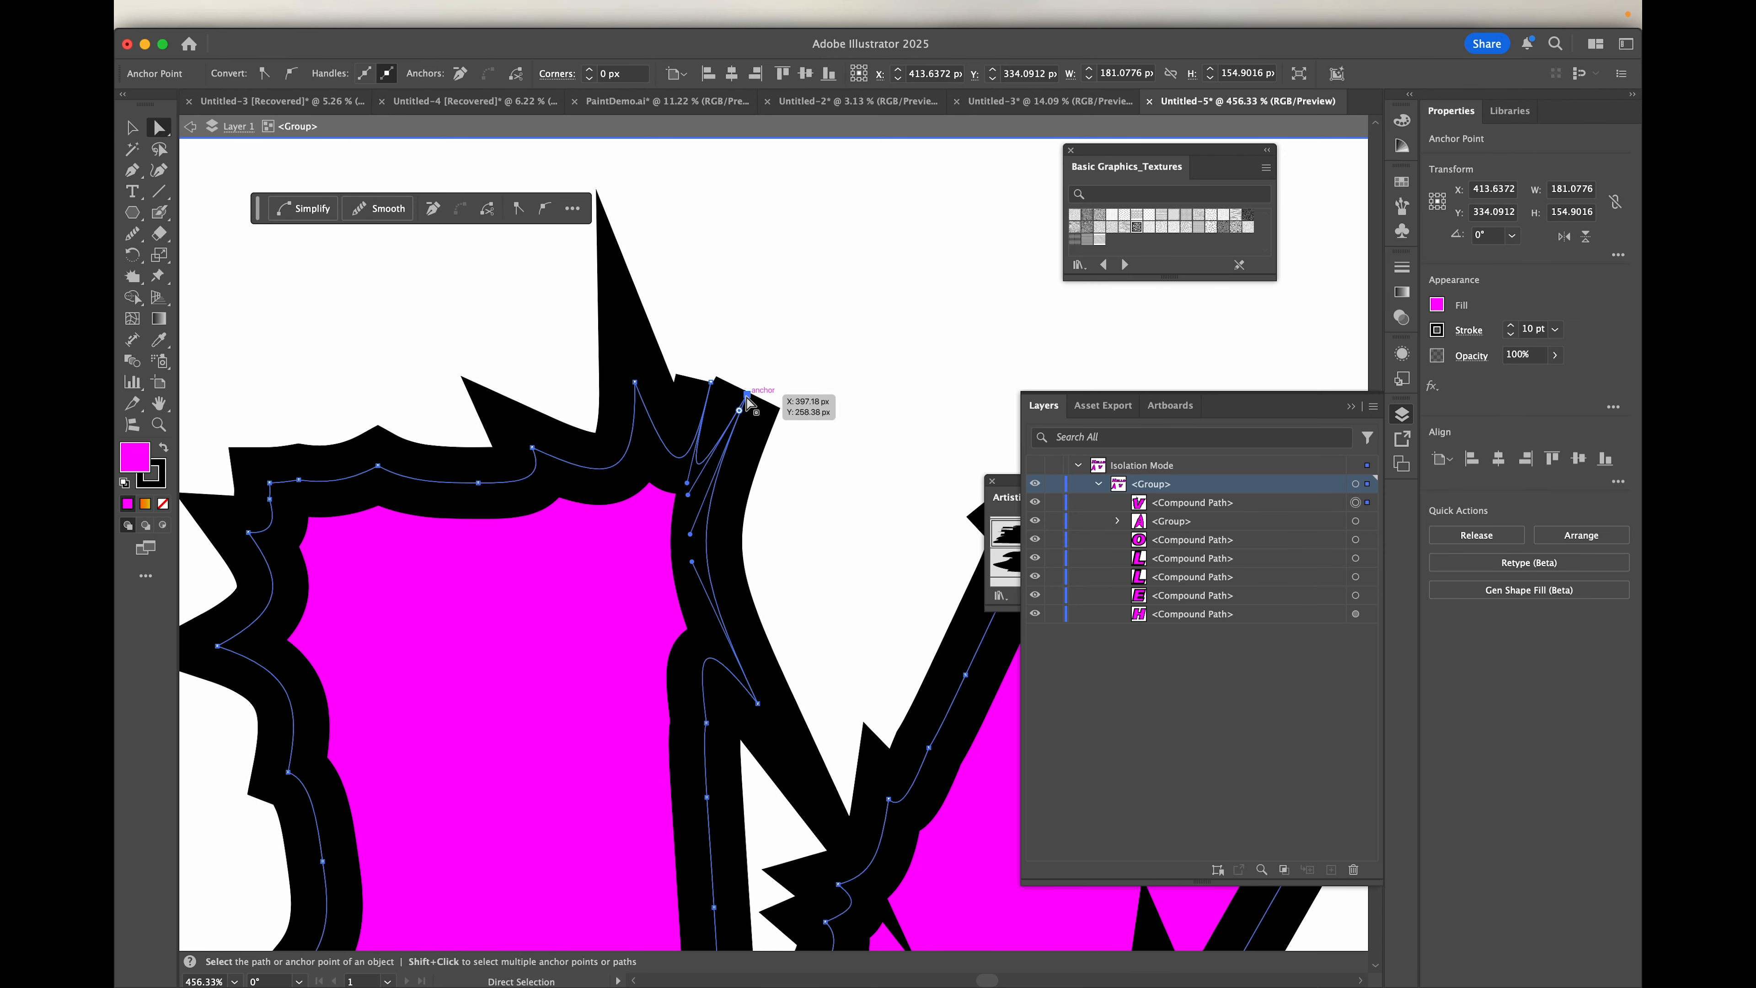
{"action": "left_click_drag", "start_coordinate": [747, 394], "coordinate": [709, 383]}
{"action": "left_click", "coordinate": [711, 382], "text": "shift"}
{"action": "left_click", "coordinate": [130, 237]}
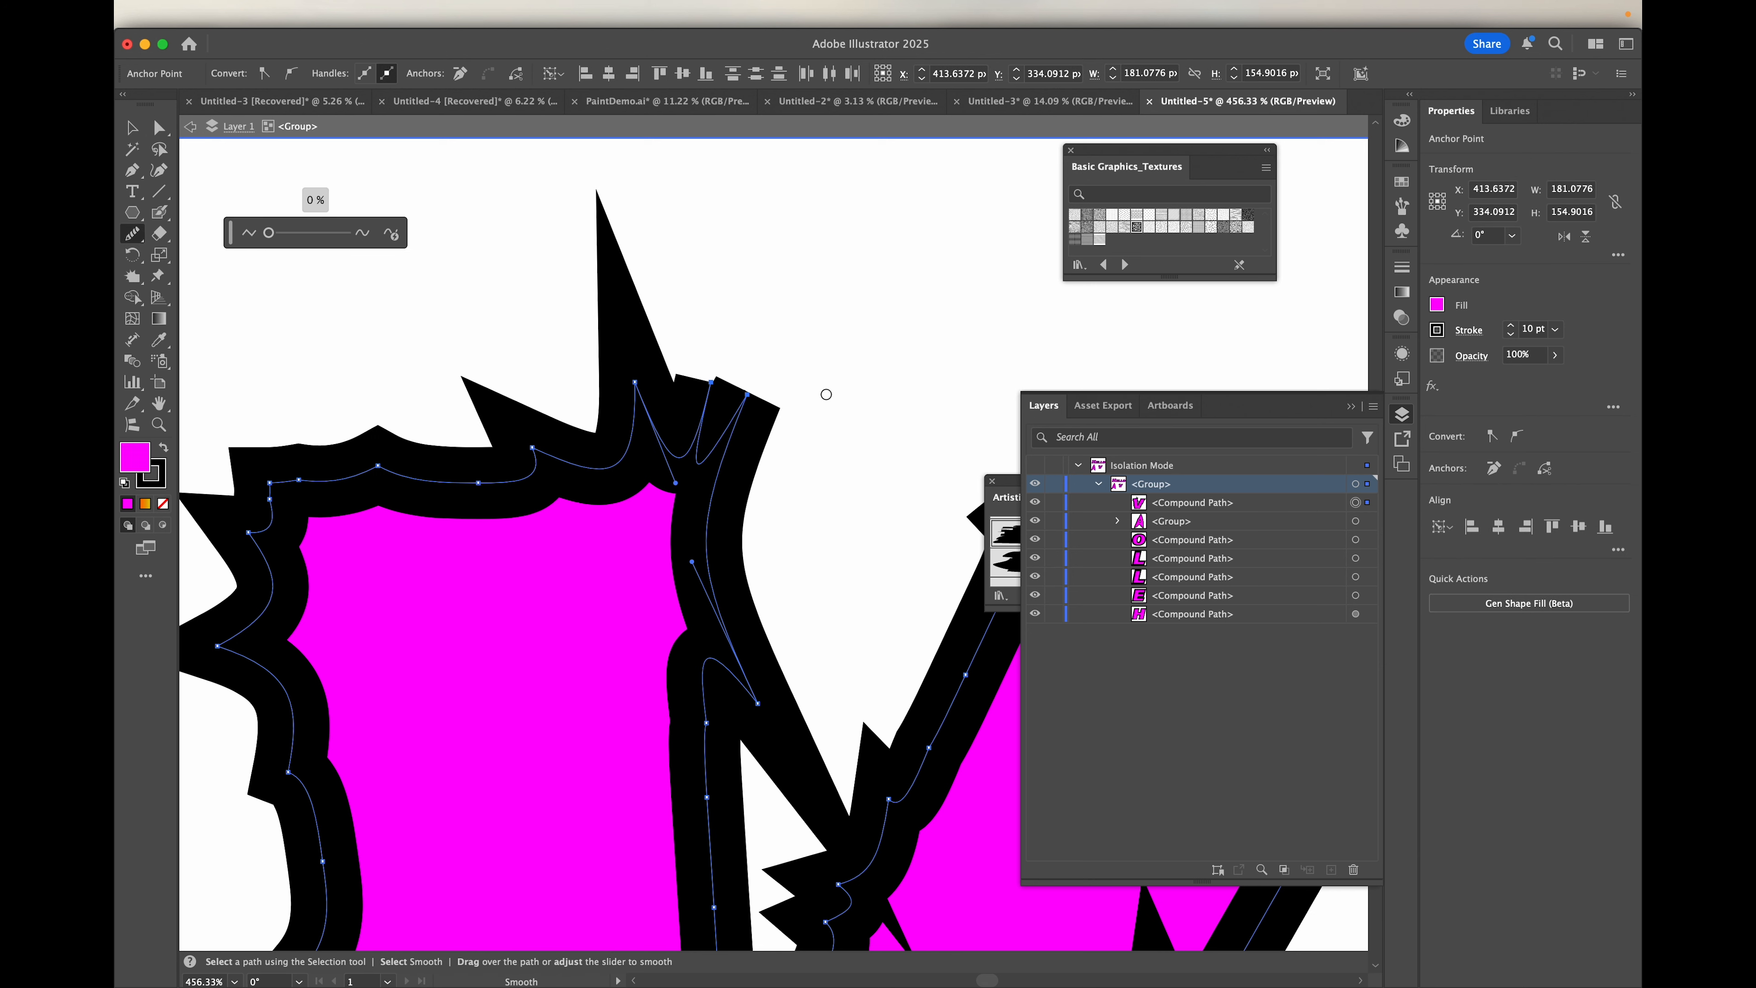
{"action": "left_click_drag", "start_coordinate": [705, 386], "coordinate": [769, 432]}
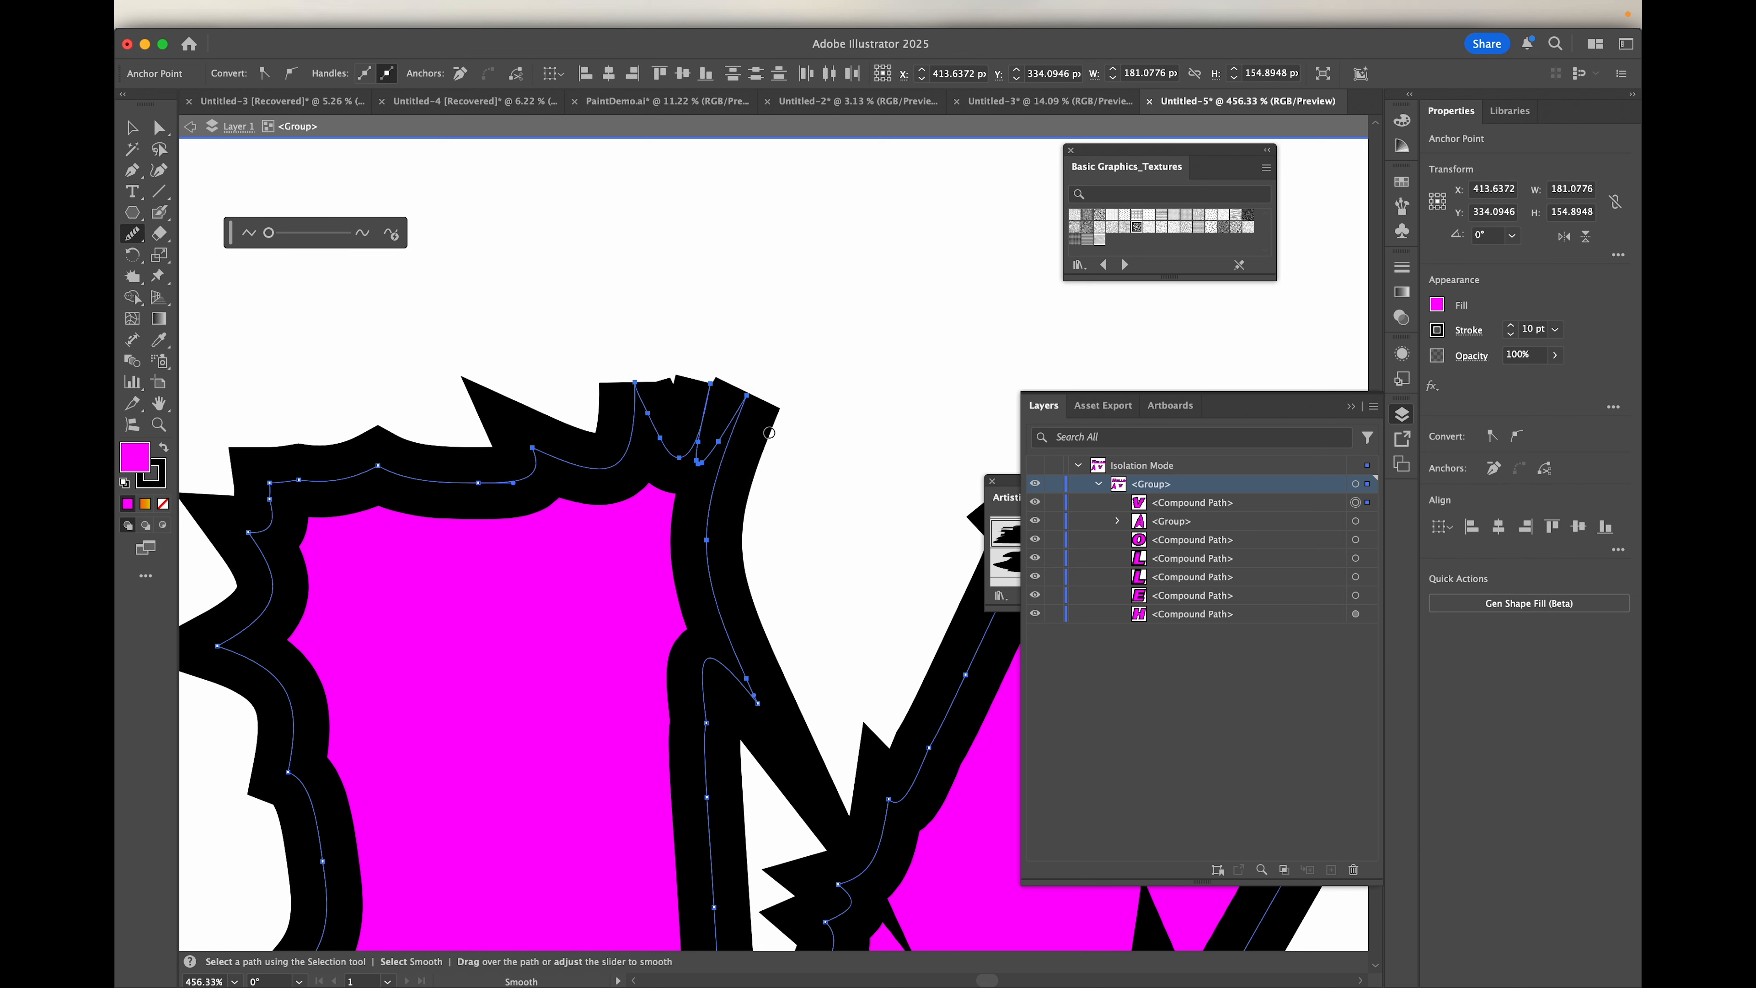
{"action": "key", "text": "super+z"}
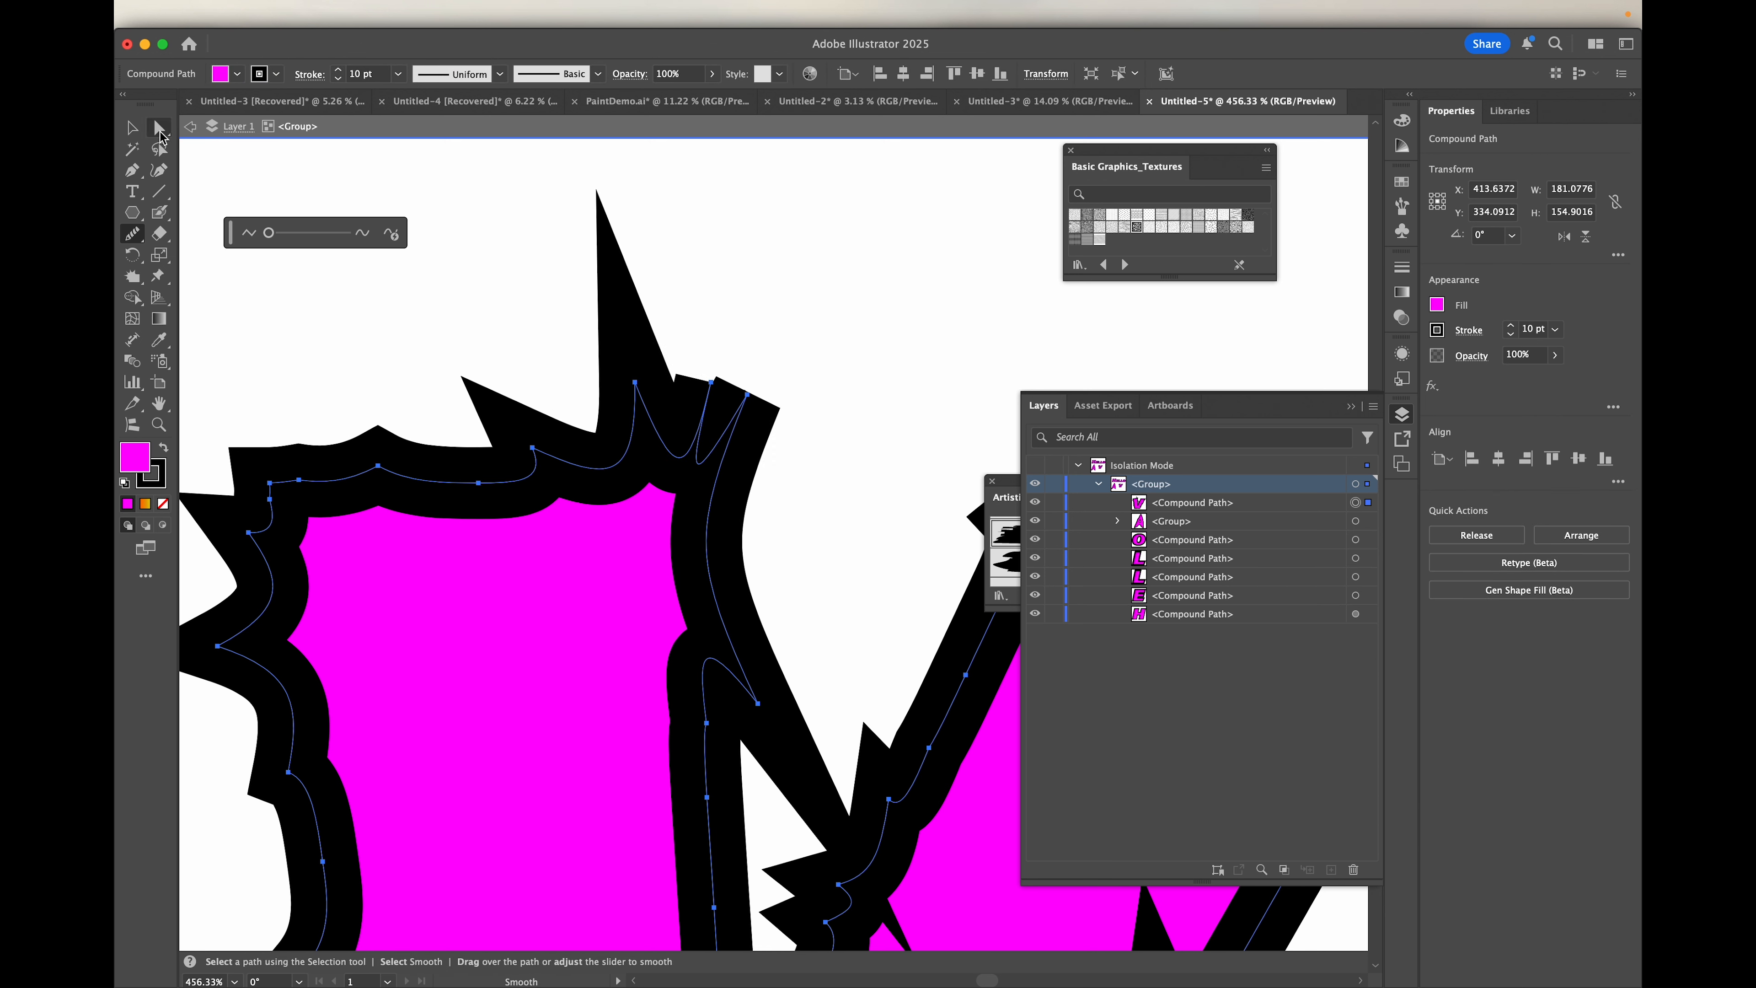
Step: Adjust the handle of the anchor at the left arm's upper inner corner and move the anchor slightly right and down, forming a sharp spike
{"action": "left_click", "coordinate": [159, 129]}
{"action": "left_click", "coordinate": [747, 394]}
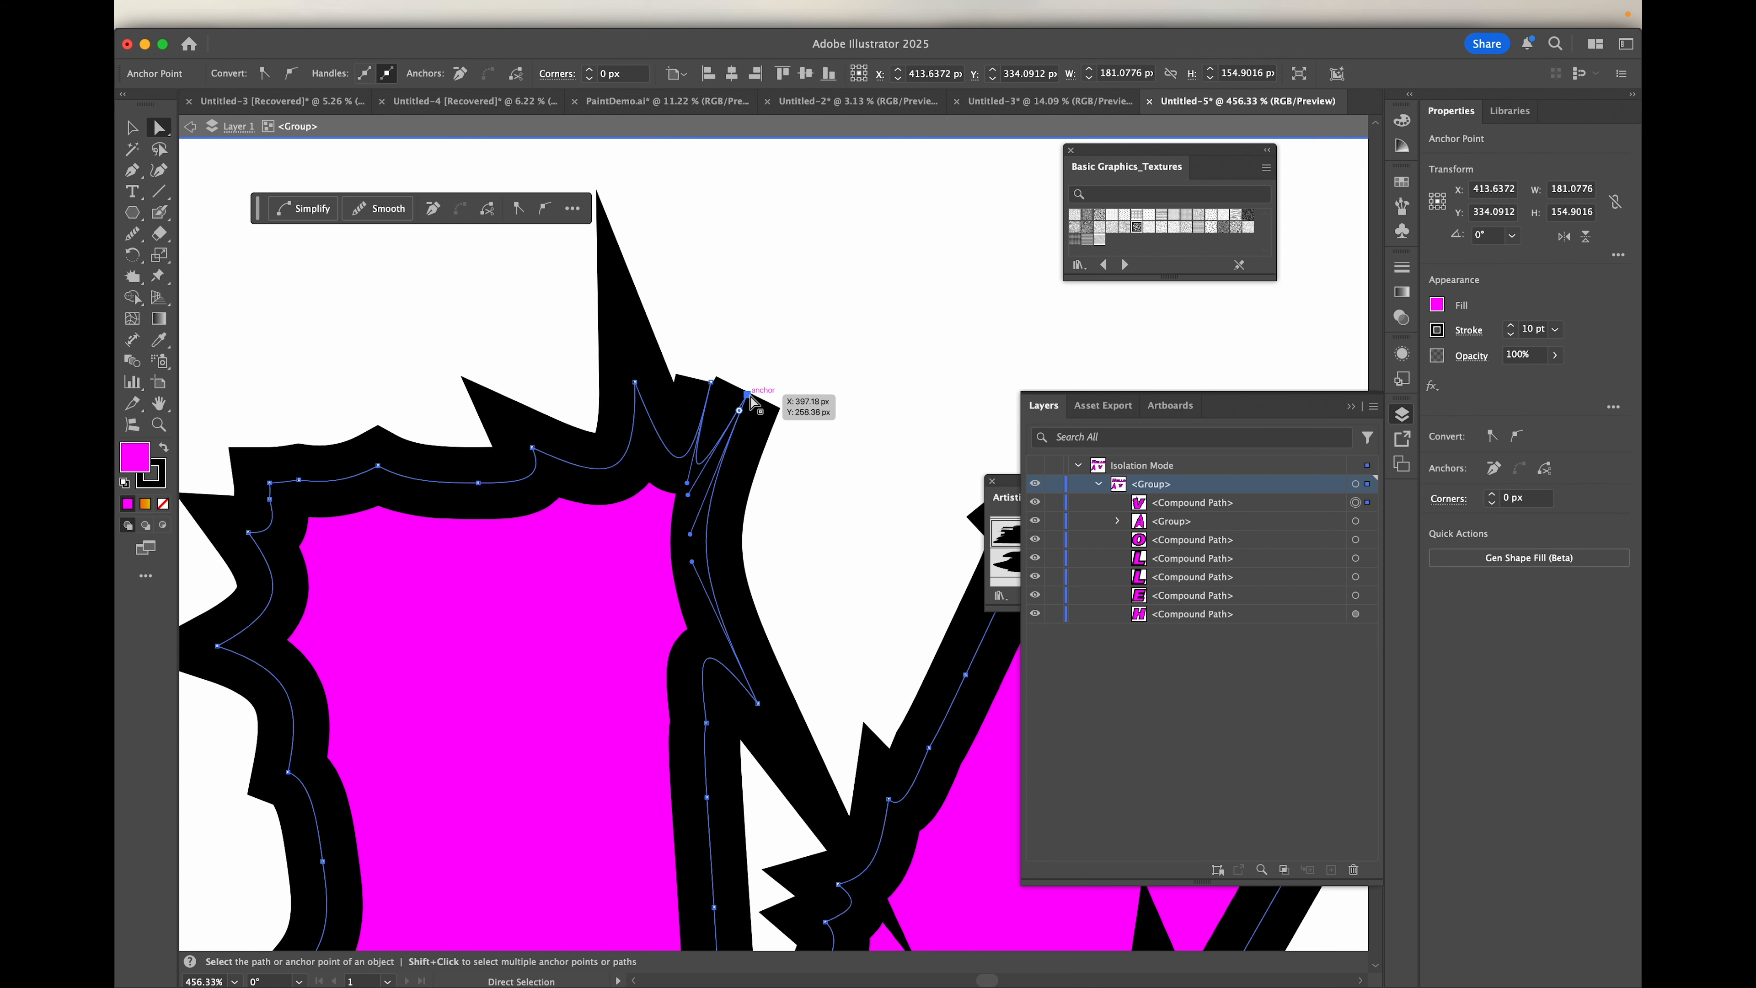
{"action": "left_click", "coordinate": [697, 536]}
{"action": "key", "text": "super+z"}
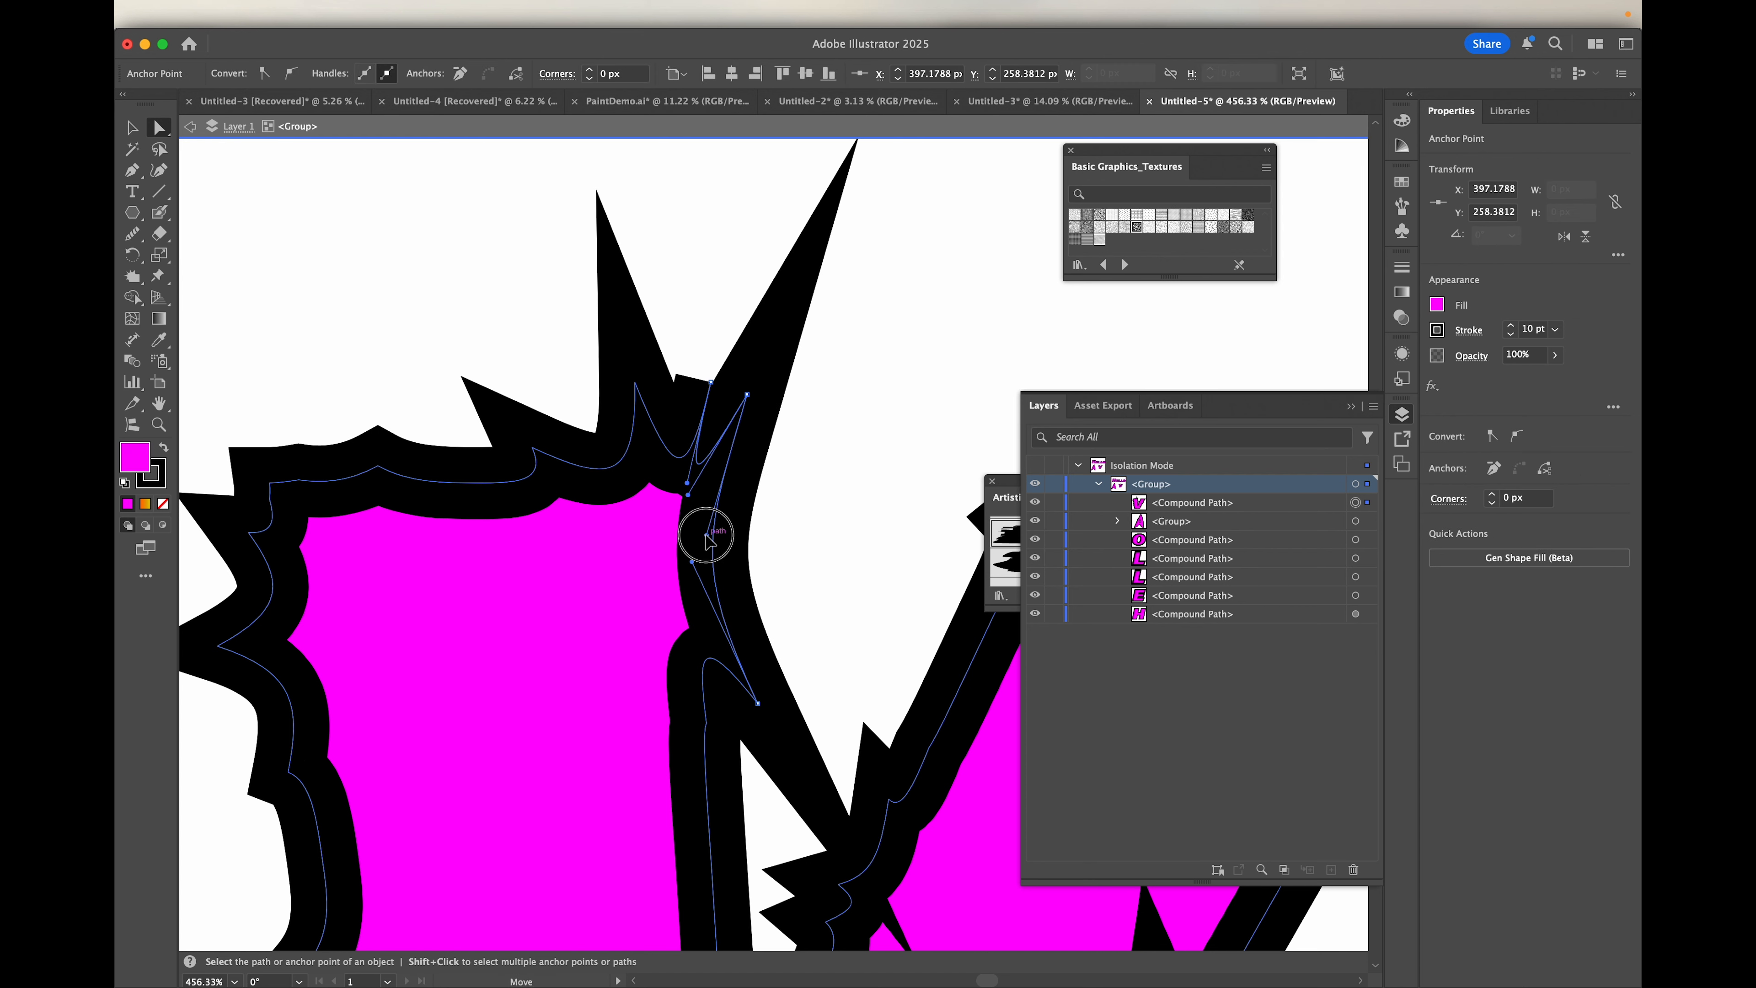
{"action": "left_click_drag", "start_coordinate": [749, 399], "coordinate": [768, 408]}
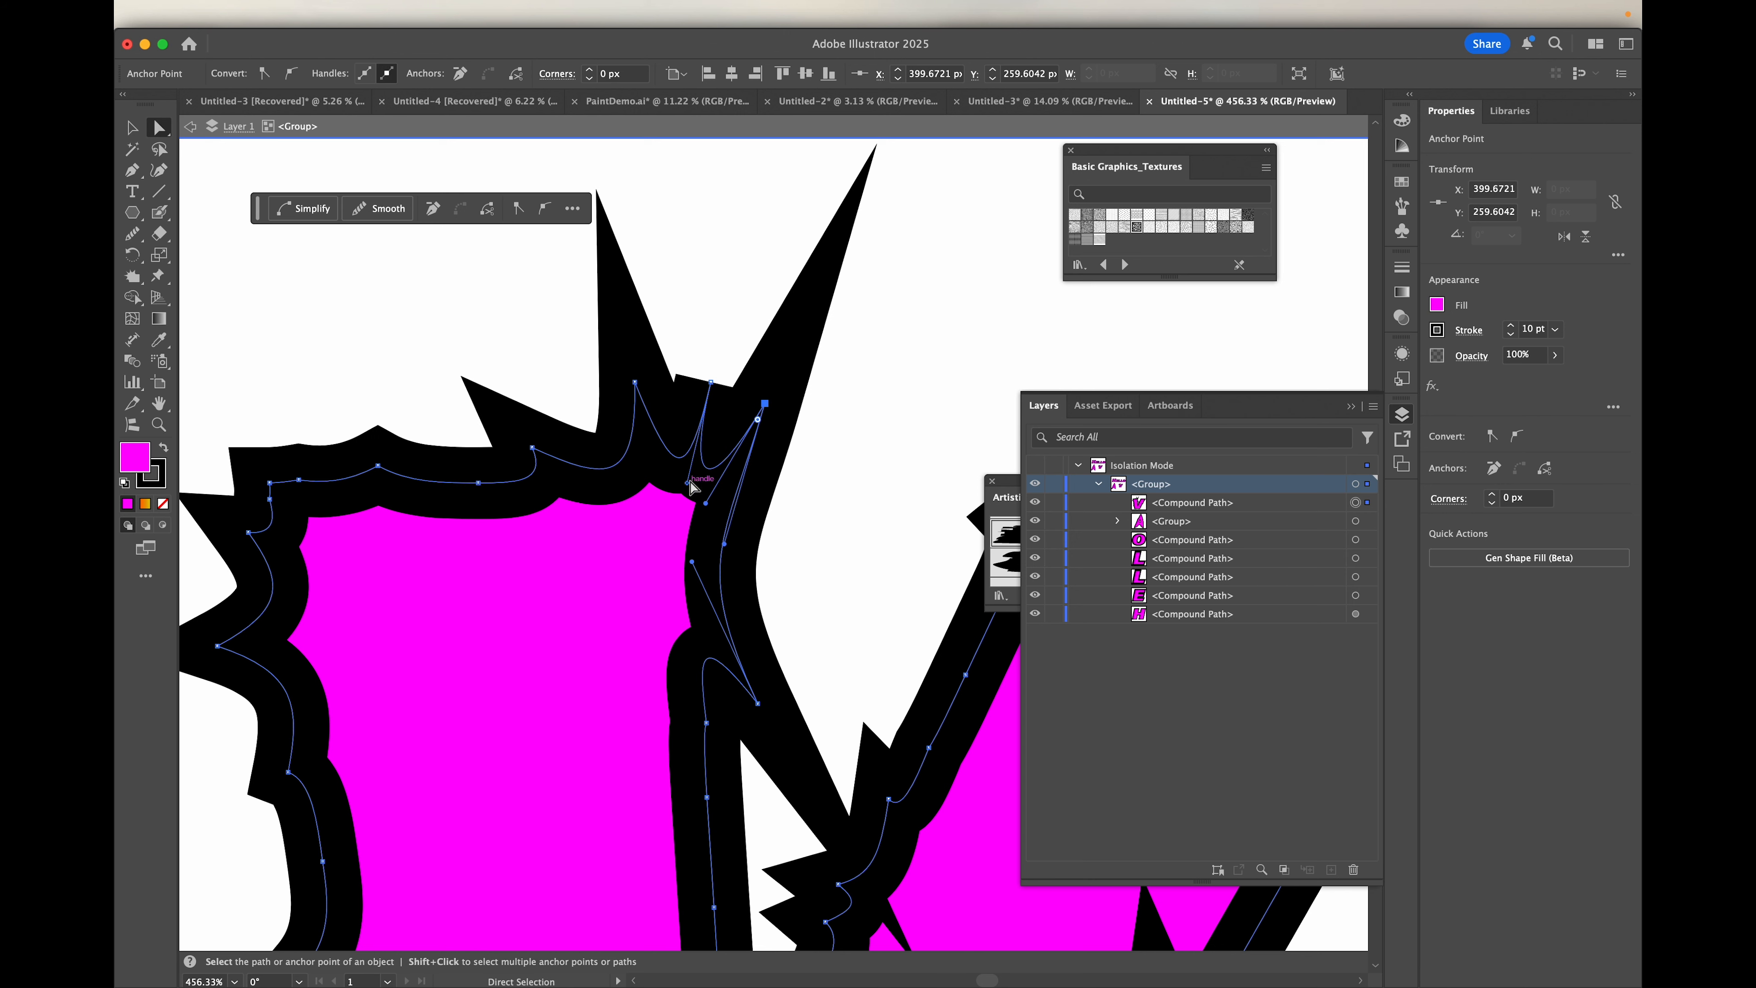
Step: Adjust the handles of the V's right spike and the neighbouring middle spike at the left arm's upper inner corner
{"action": "left_click_drag", "start_coordinate": [688, 481], "coordinate": [694, 481]}
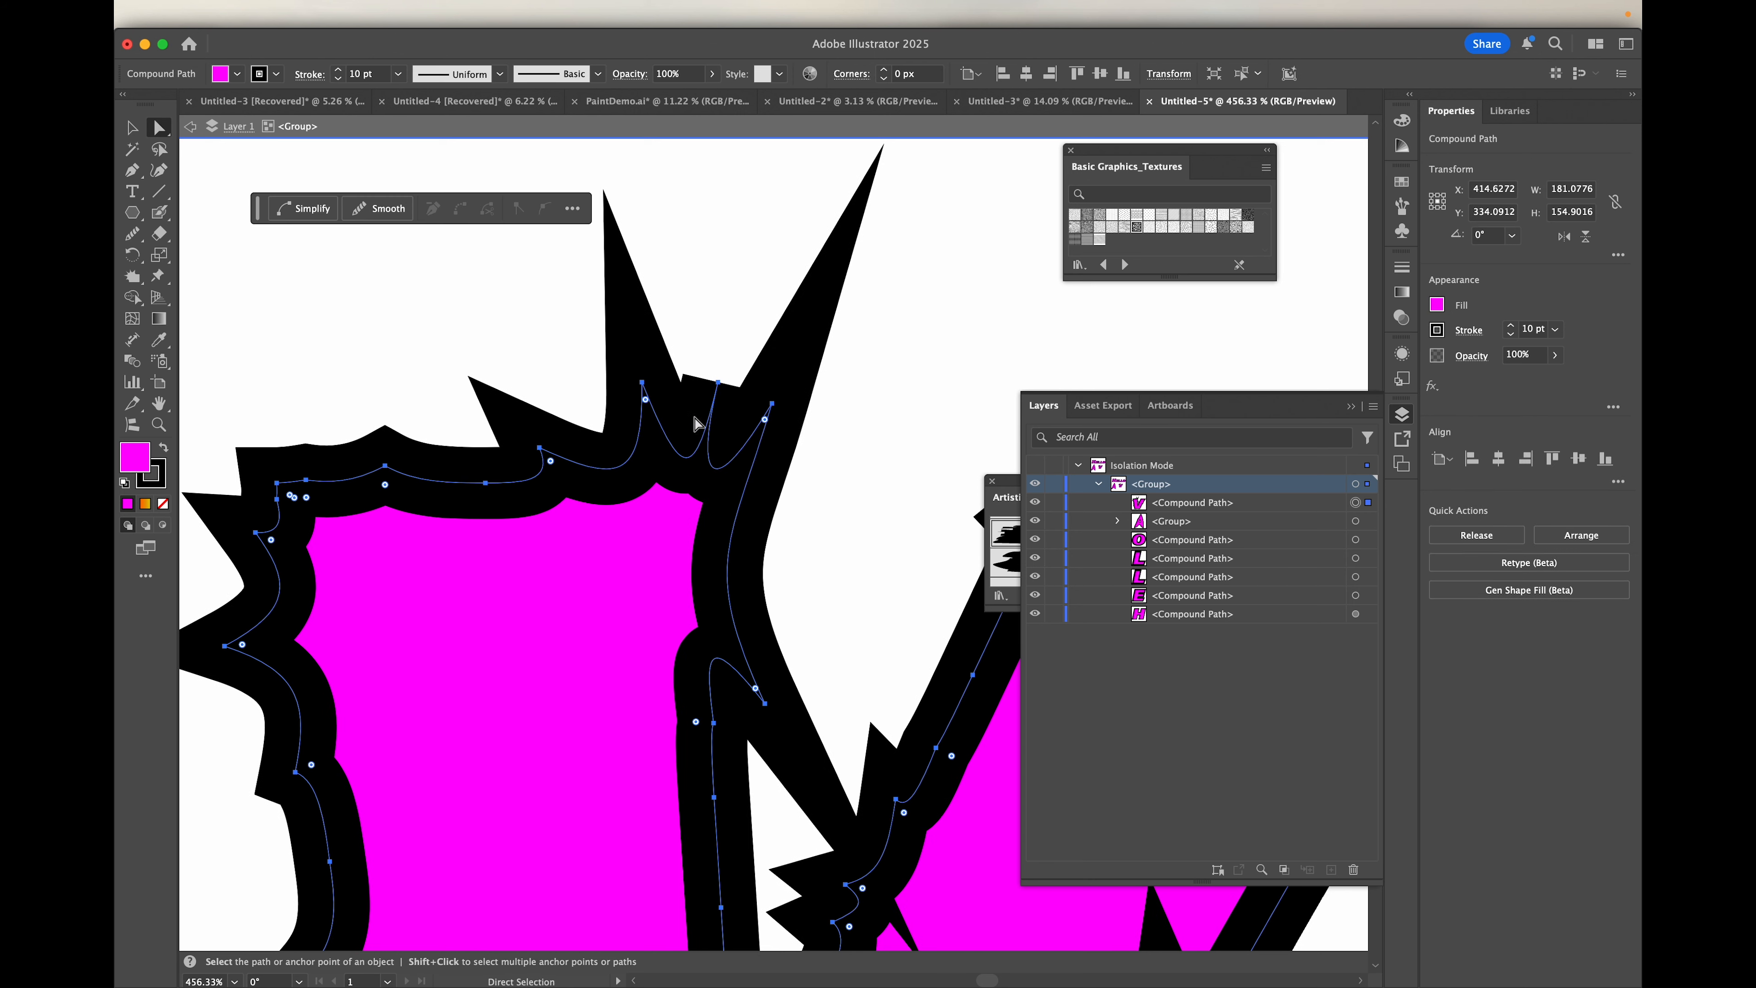
{"action": "left_click", "coordinate": [717, 382]}
{"action": "left_click_drag", "start_coordinate": [695, 483], "coordinate": [663, 484]}
{"action": "scroll", "coordinate": [663, 485], "scroll_direction": "down", "scroll_amount": 5}
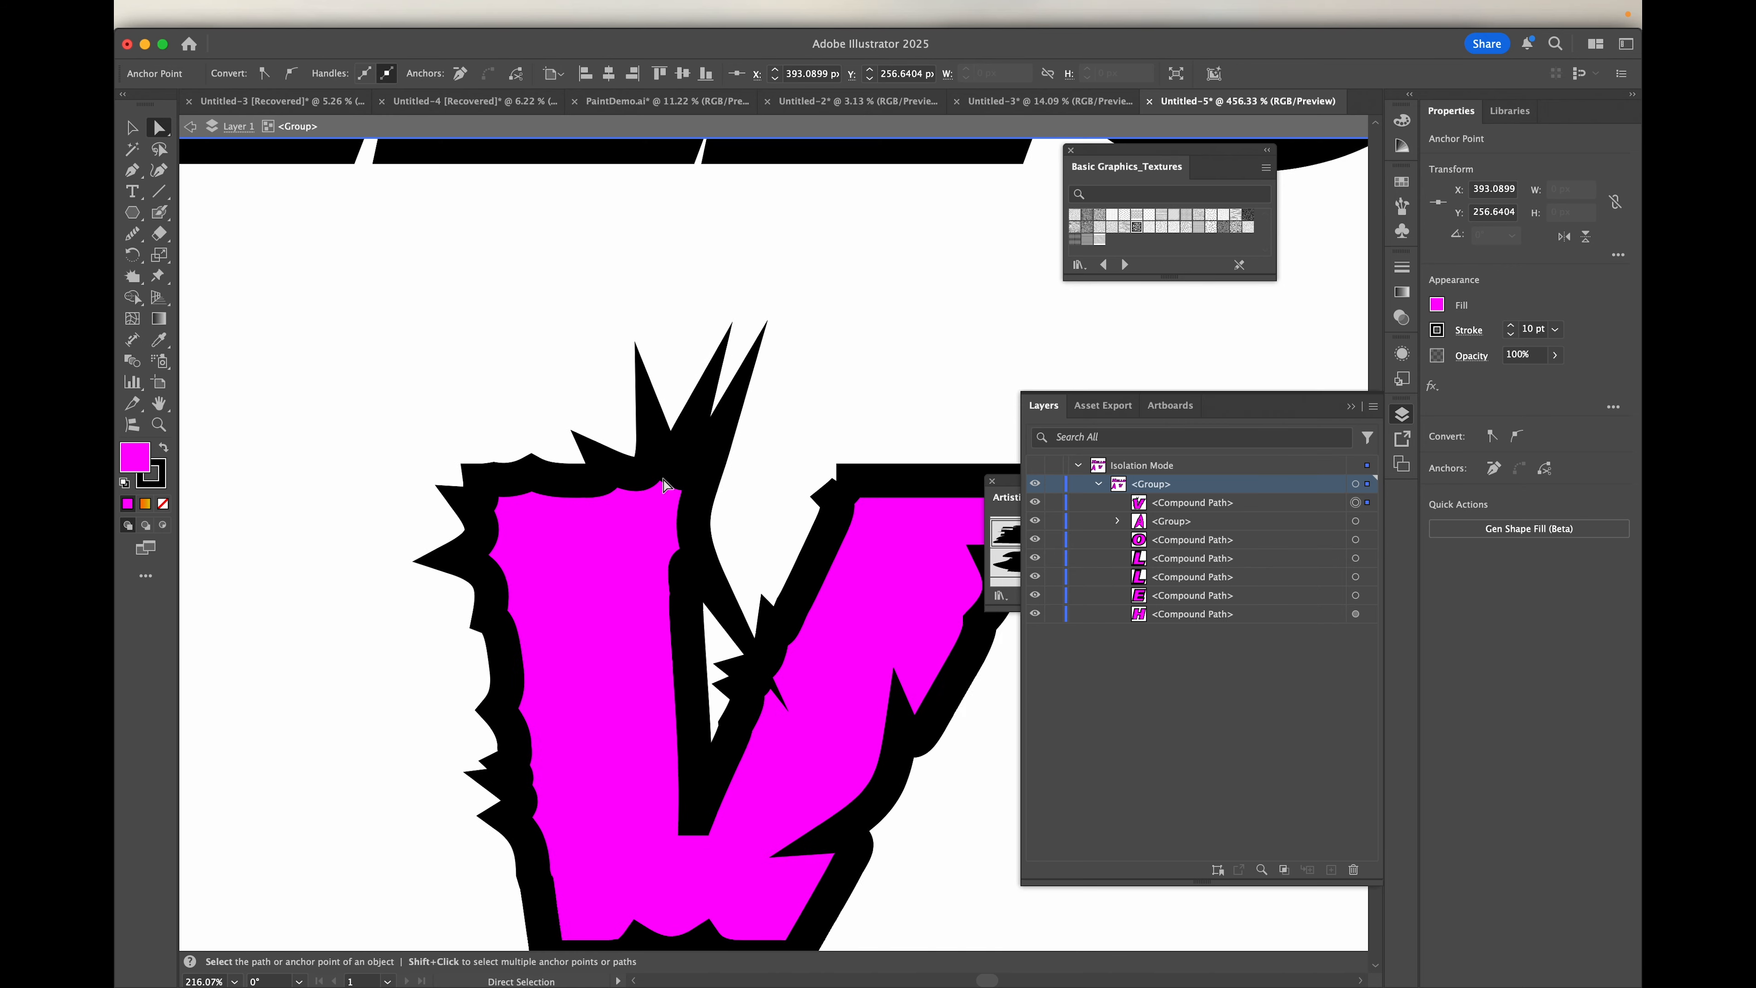
{"action": "scroll", "coordinate": [664, 485], "scroll_direction": "down", "scroll_amount": 3}
{"action": "scroll", "coordinate": [664, 485], "scroll_direction": "up", "scroll_amount": 2}
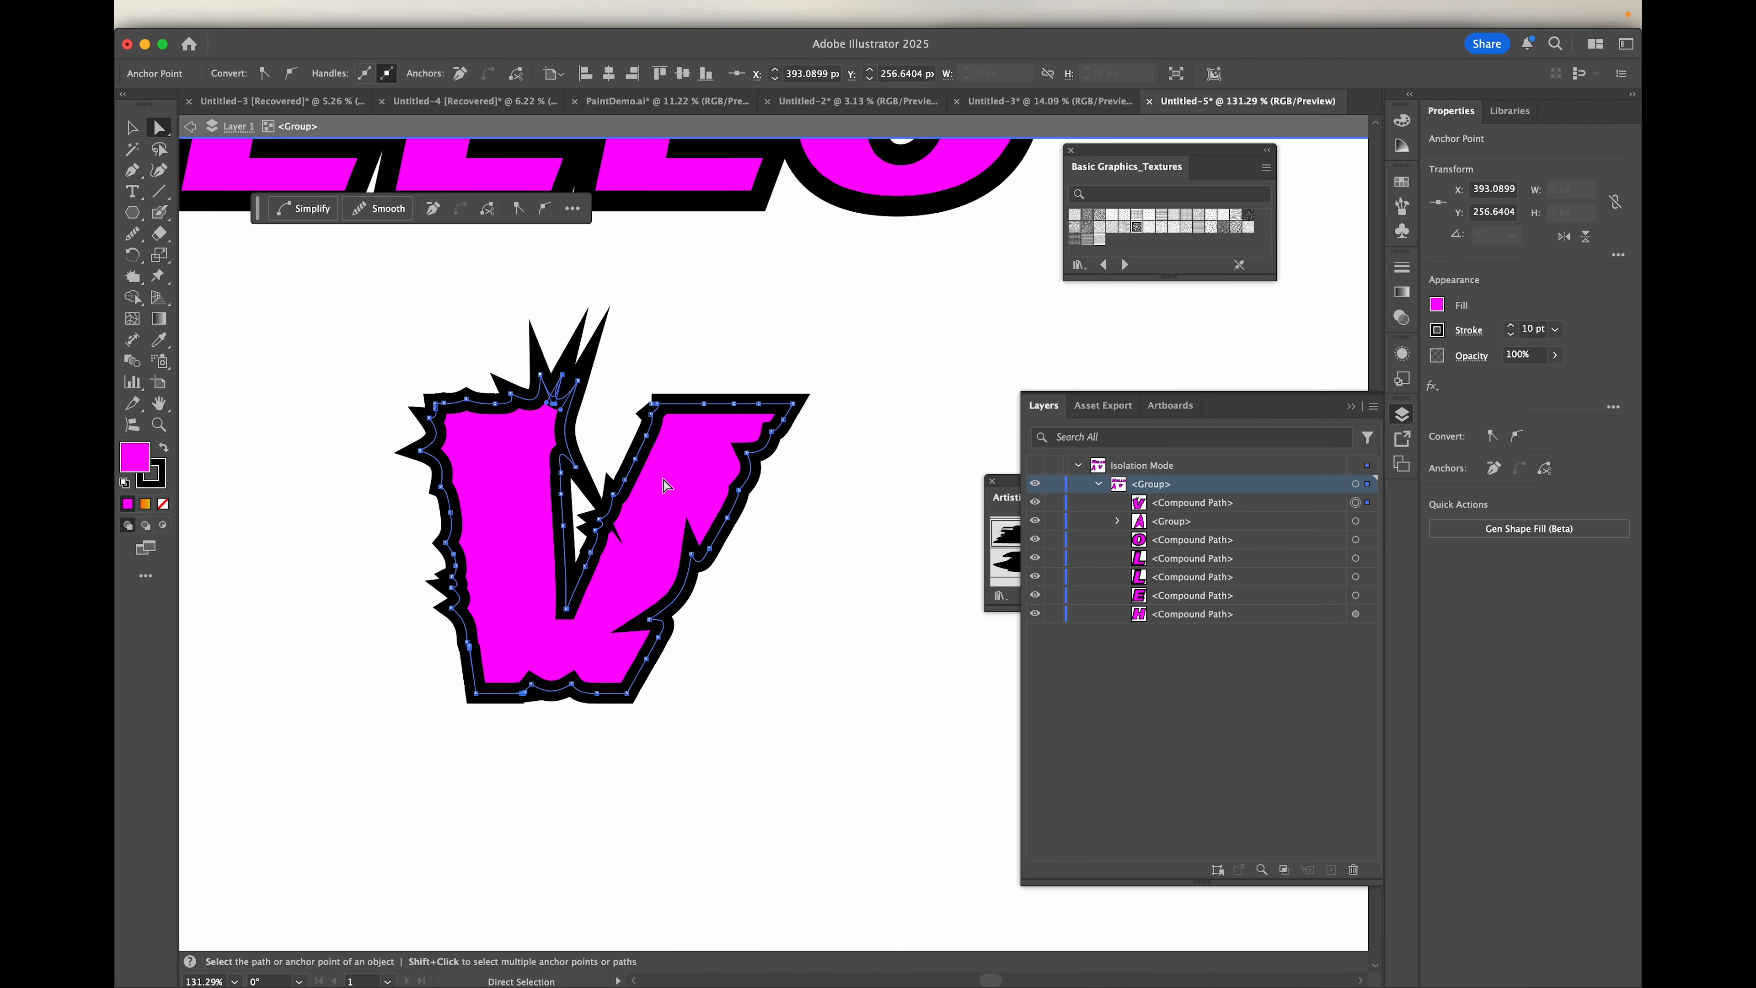
{"action": "scroll", "coordinate": [663, 486], "scroll_direction": "up", "scroll_amount": 4}
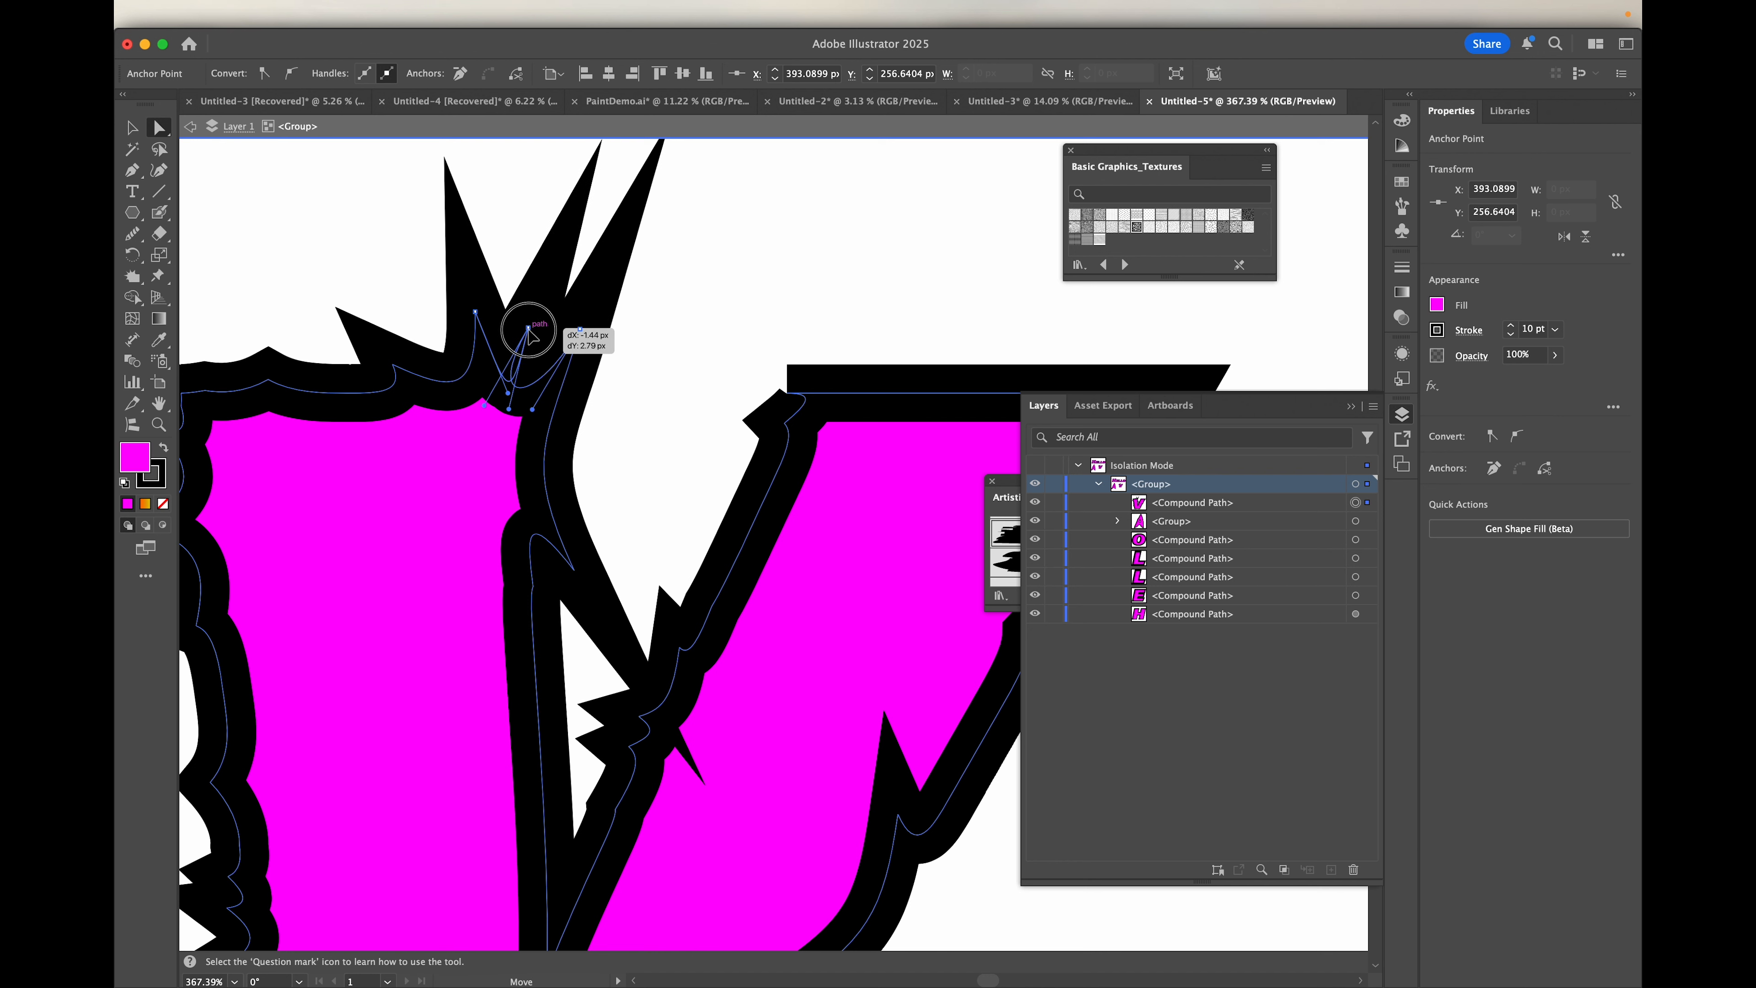
Step: Move the right spike's anchor slightly outward and adjust its inner handle to reshape the curve beside it
{"action": "left_click_drag", "start_coordinate": [540, 311], "coordinate": [579, 330]}
{"action": "left_click_drag", "start_coordinate": [532, 414], "coordinate": [521, 406]}
{"action": "left_click", "coordinate": [489, 391]}
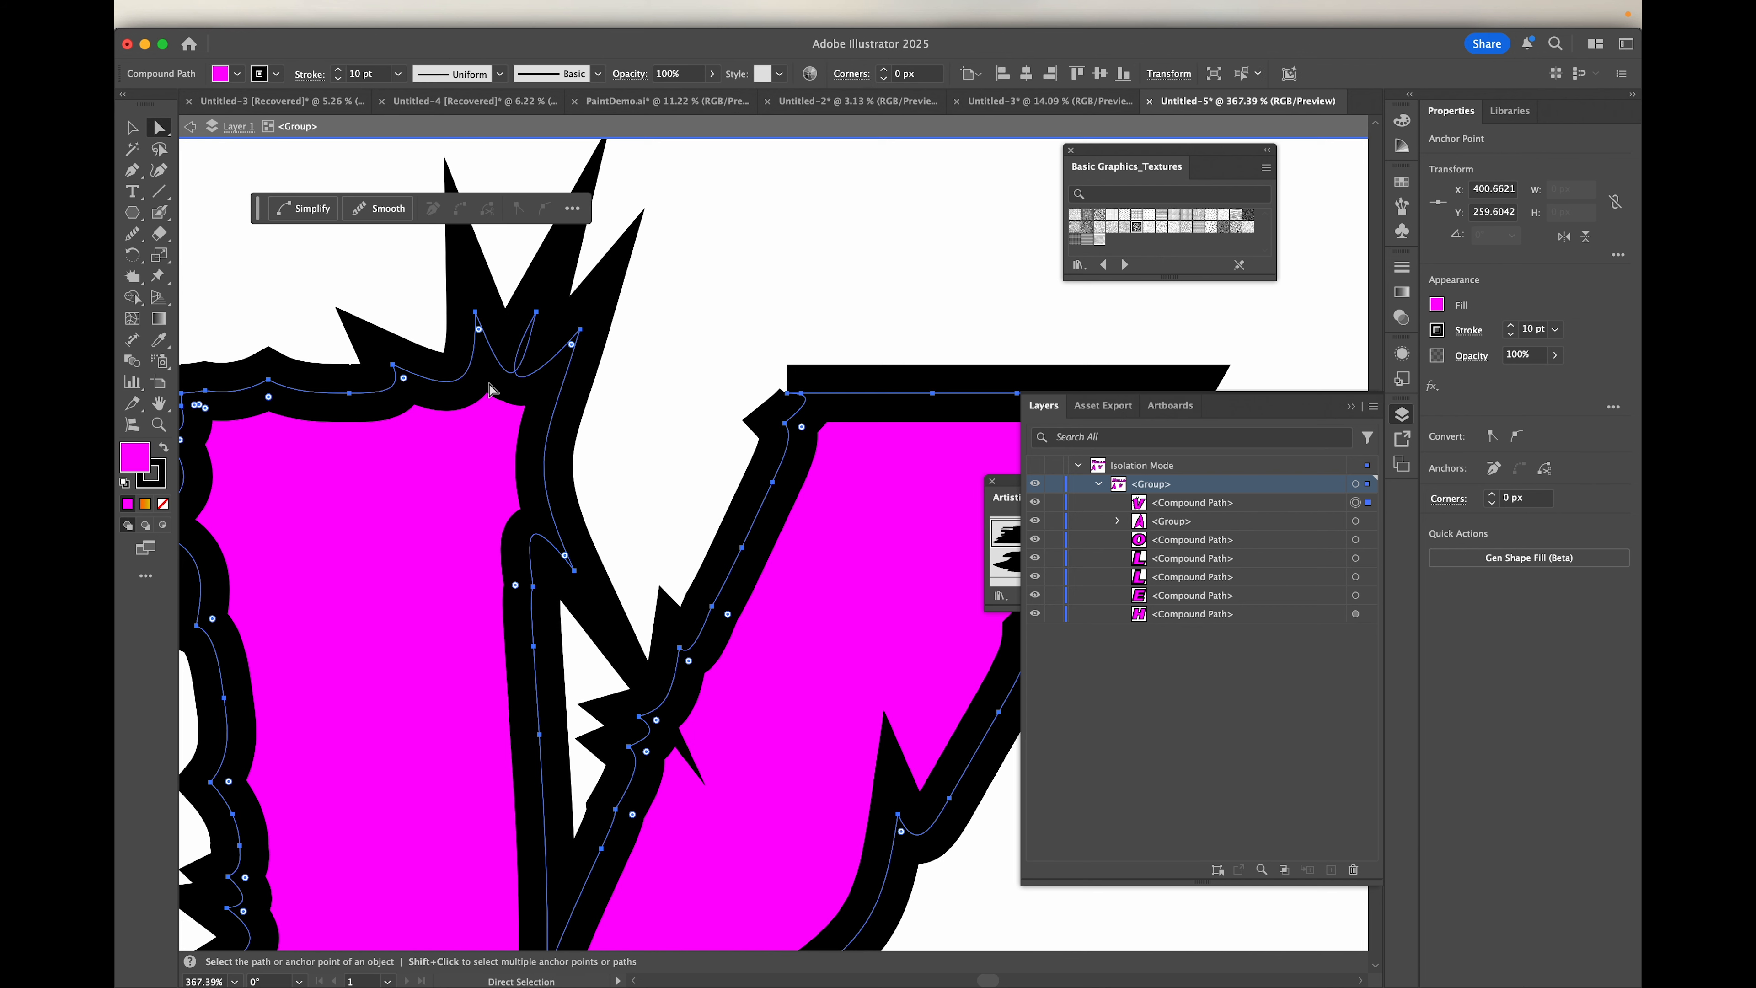
Step: Lower the middle spike's anchor slightly and reposition its handles to open the gap towards the right spike
{"action": "left_click", "coordinate": [536, 311]}
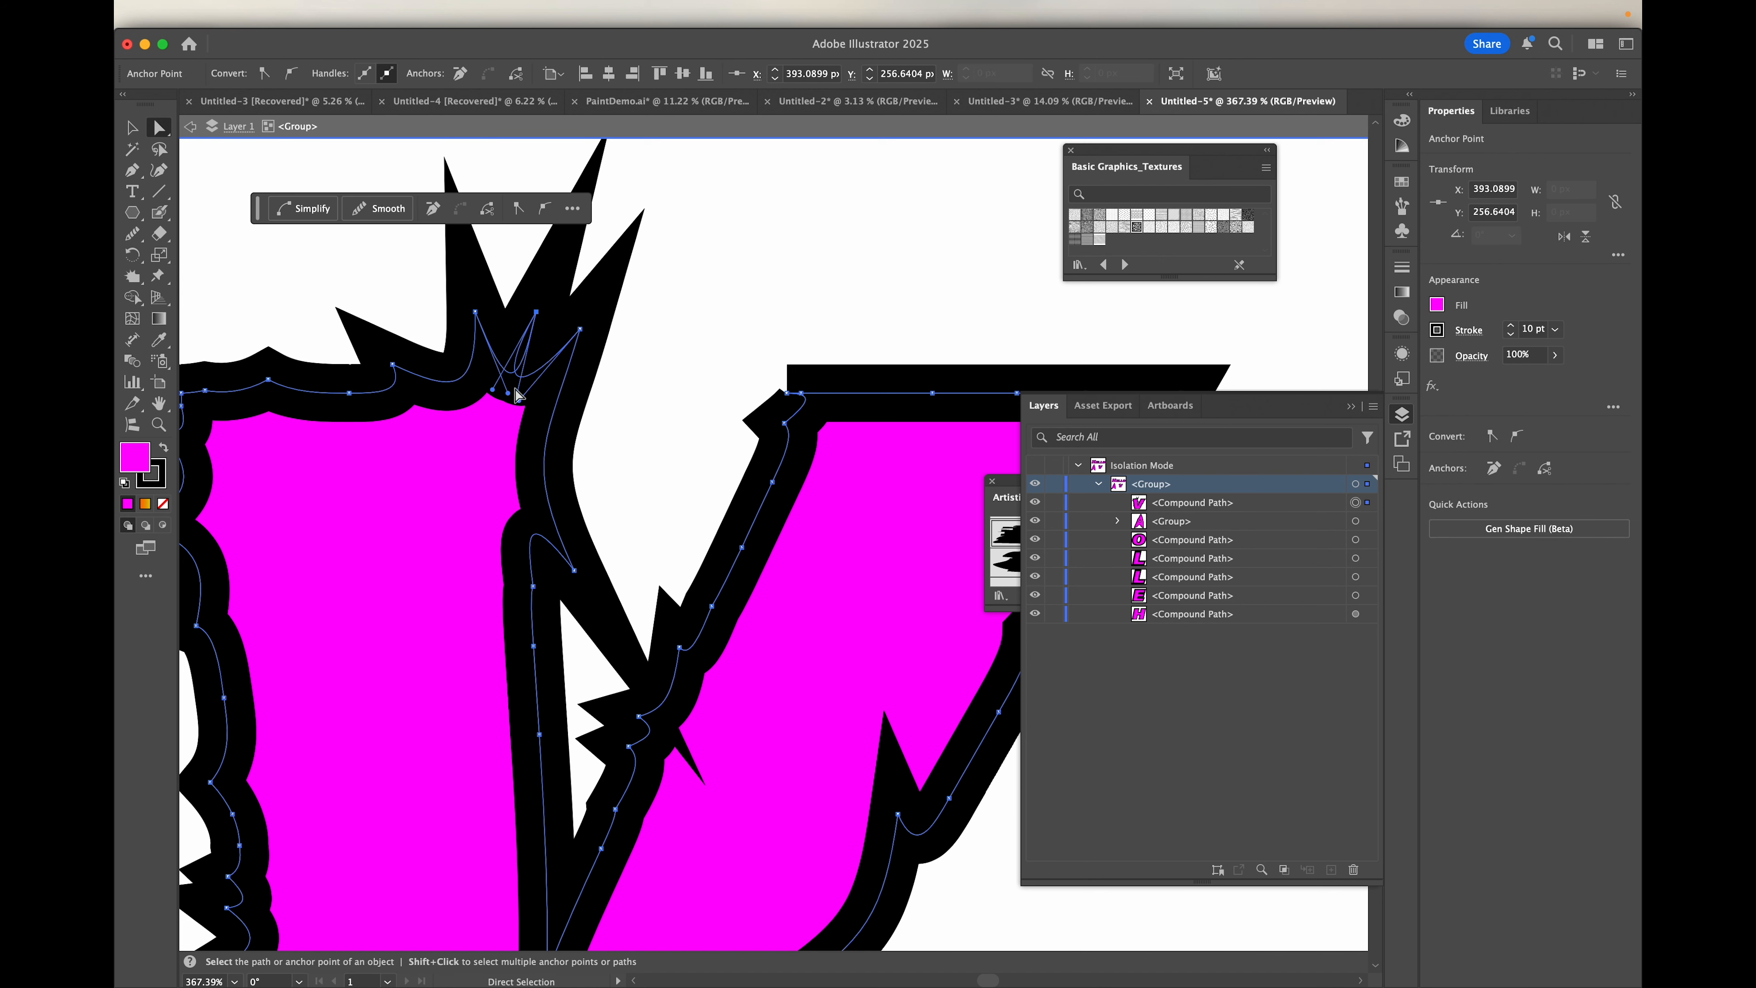
{"action": "left_click_drag", "start_coordinate": [521, 391], "coordinate": [526, 415]}
{"action": "left_click", "coordinate": [542, 336]}
{"action": "scroll", "coordinate": [542, 338], "scroll_direction": "up", "scroll_amount": 5}
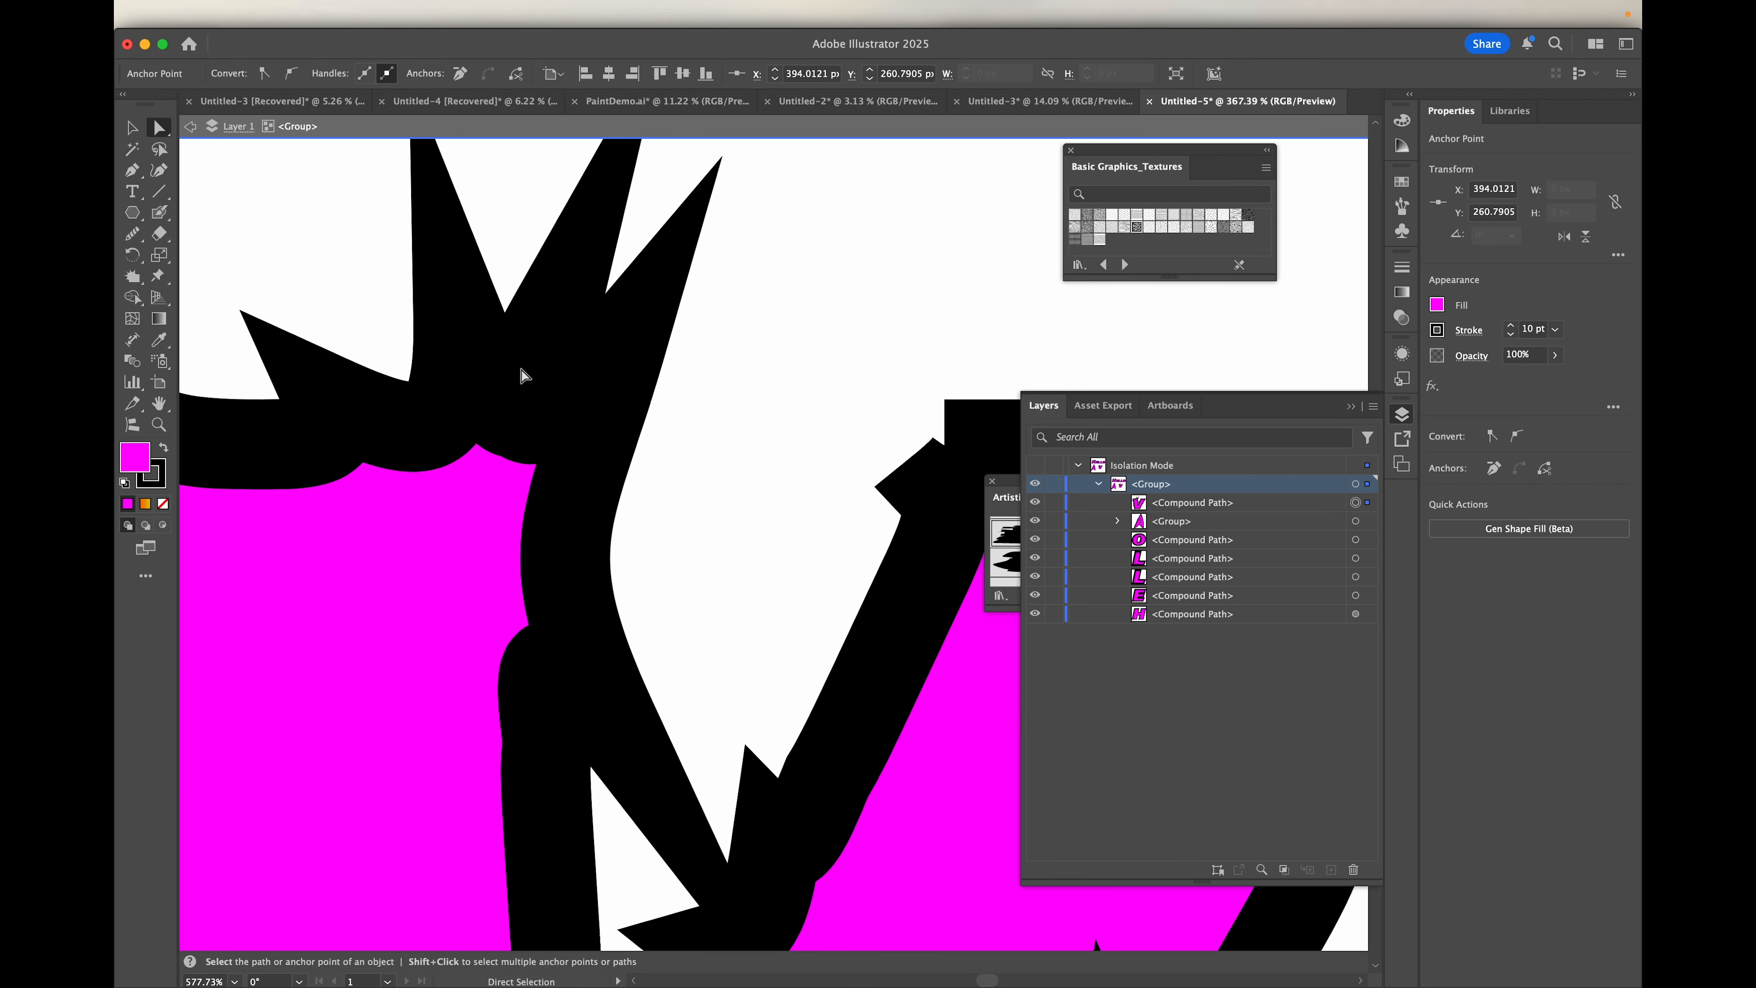
{"action": "mouse_move", "coordinate": [529, 503]}
{"action": "left_mouse_down"}
{"action": "mouse_move", "coordinate": [547, 503]}
{"action": "mouse_move", "coordinate": [534, 523]}
{"action": "left_mouse_up"}
{"action": "left_click_drag", "start_coordinate": [585, 298], "coordinate": [570, 516]}
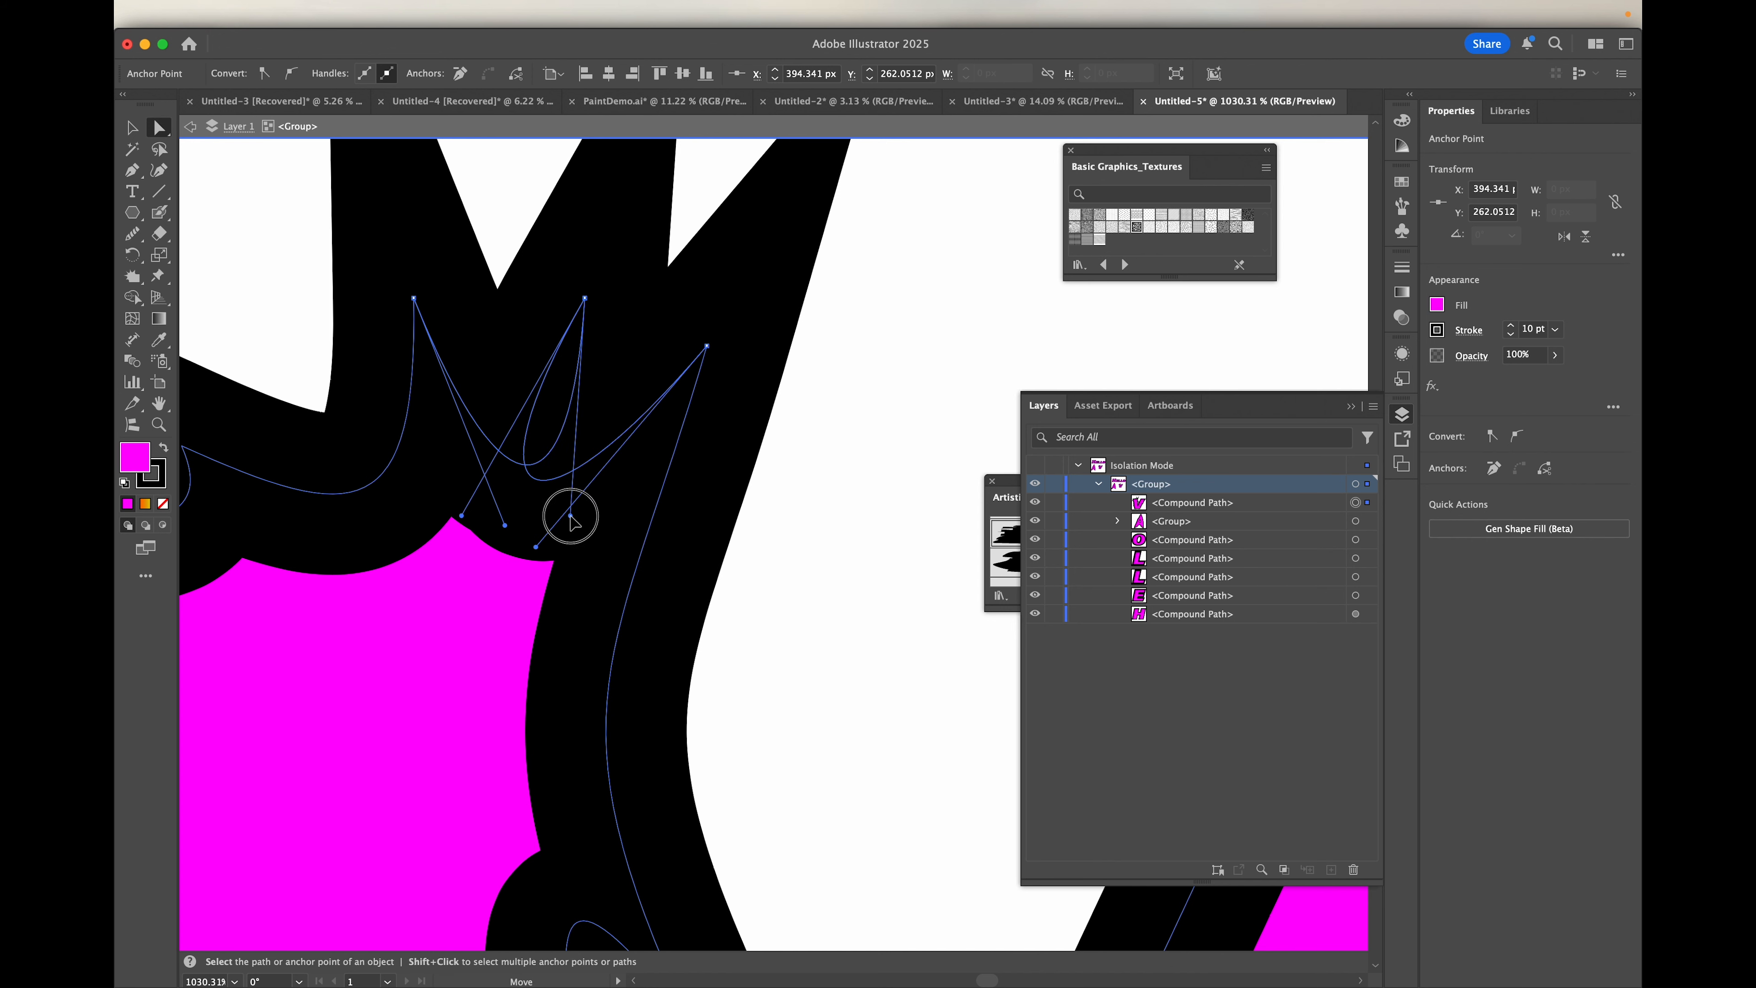
Step: Shorten the middle spike by moving its anchor to about X 392, Y 267 px, and shorten both of its handles
{"action": "left_click_drag", "start_coordinate": [585, 302], "coordinate": [546, 377]}
{"action": "left_click_drag", "start_coordinate": [423, 600], "coordinate": [494, 469]}
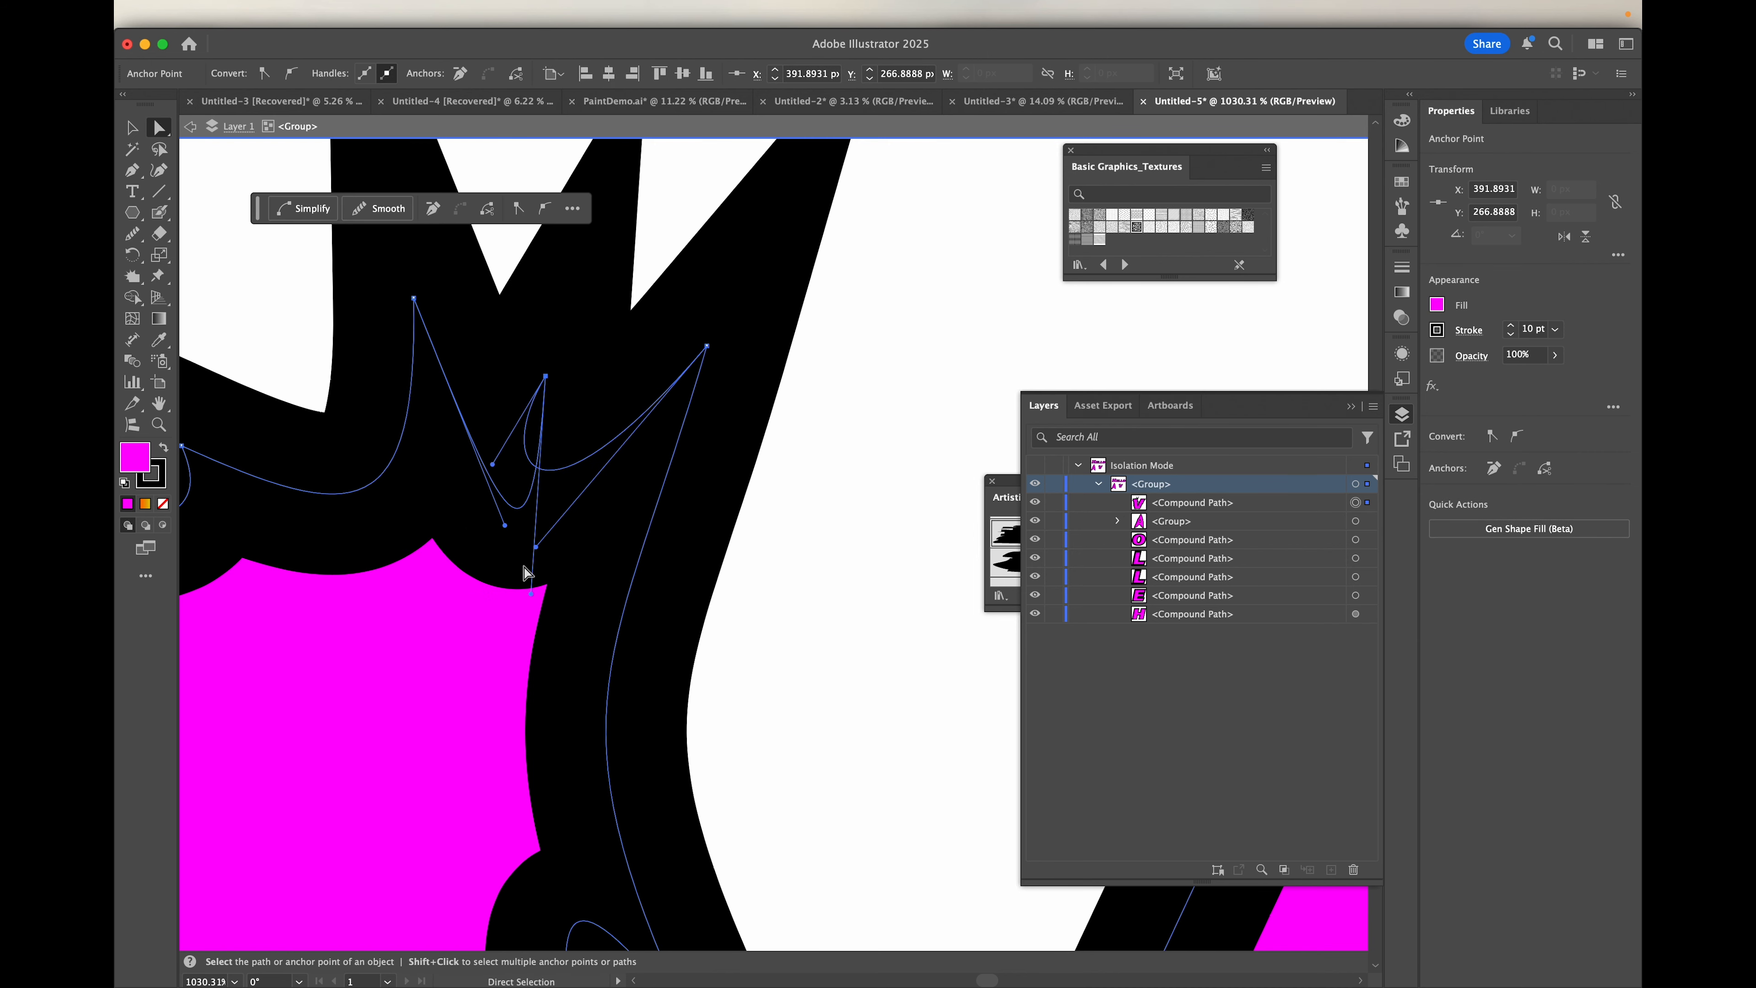
{"action": "left_click_drag", "start_coordinate": [532, 593], "coordinate": [546, 476]}
{"action": "scroll", "coordinate": [544, 476], "scroll_direction": "down", "scroll_amount": 5}
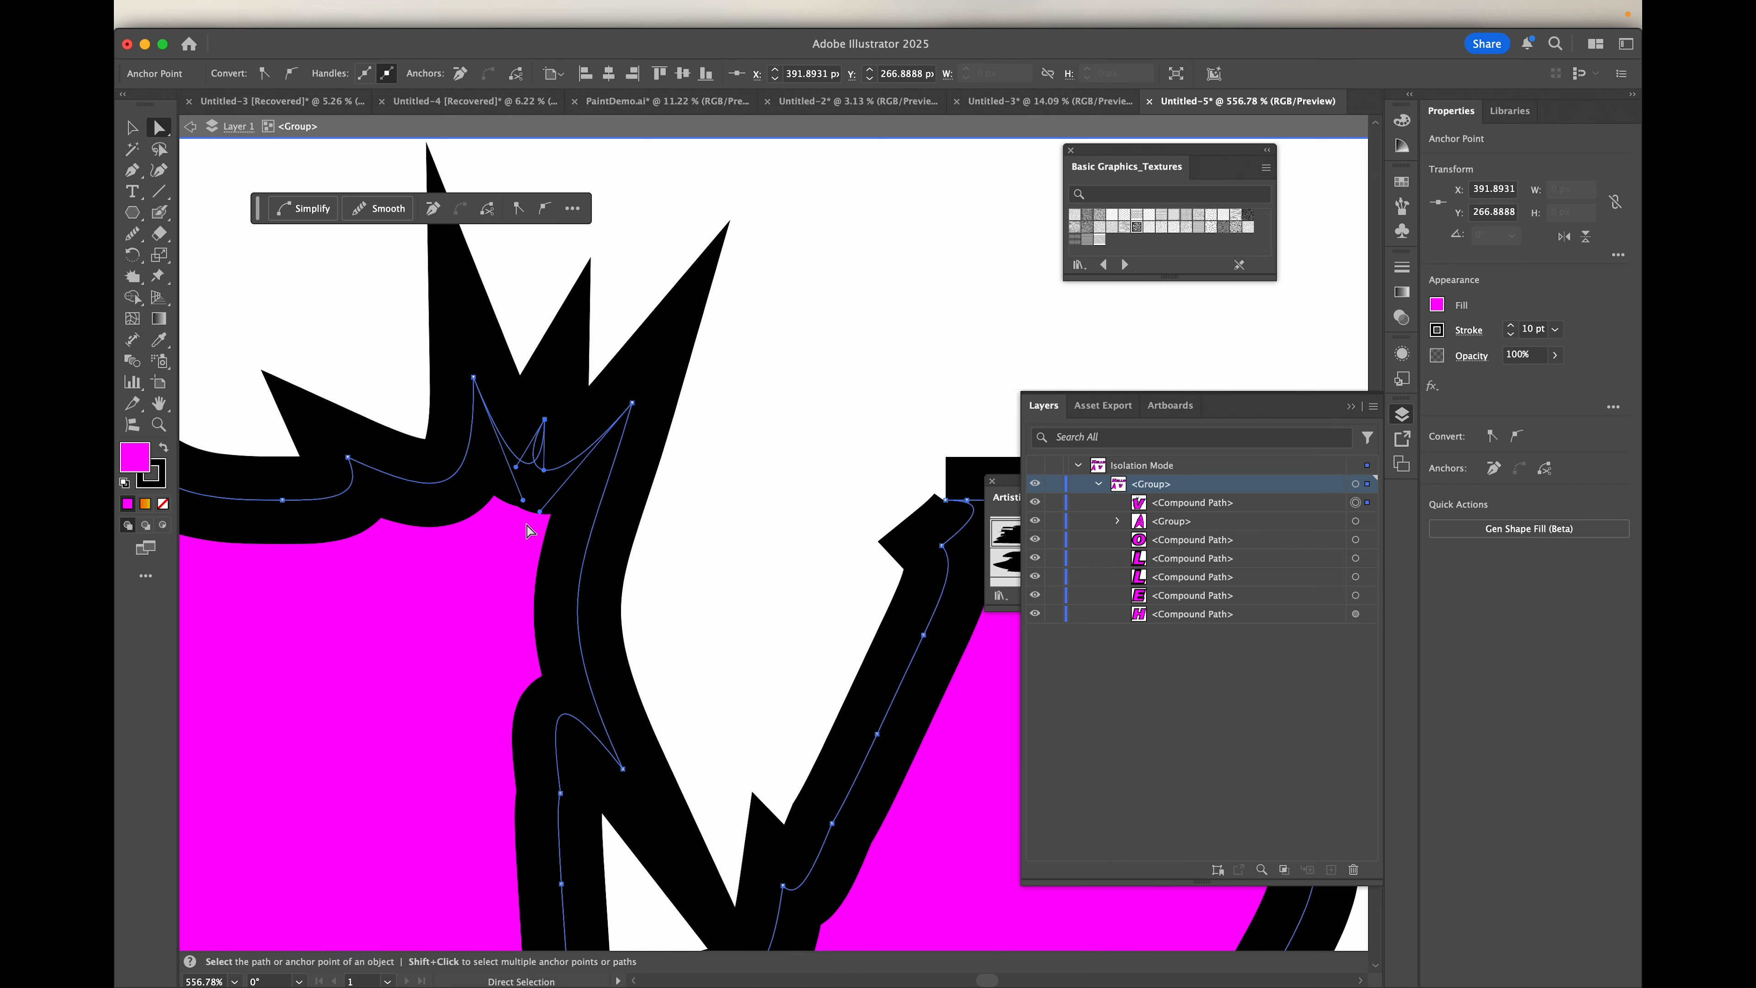
Step: Lengthen the right spike's inner handle and shorten its outer handle to refine the spike's two edges
{"action": "left_click_drag", "start_coordinate": [544, 508], "coordinate": [521, 548]}
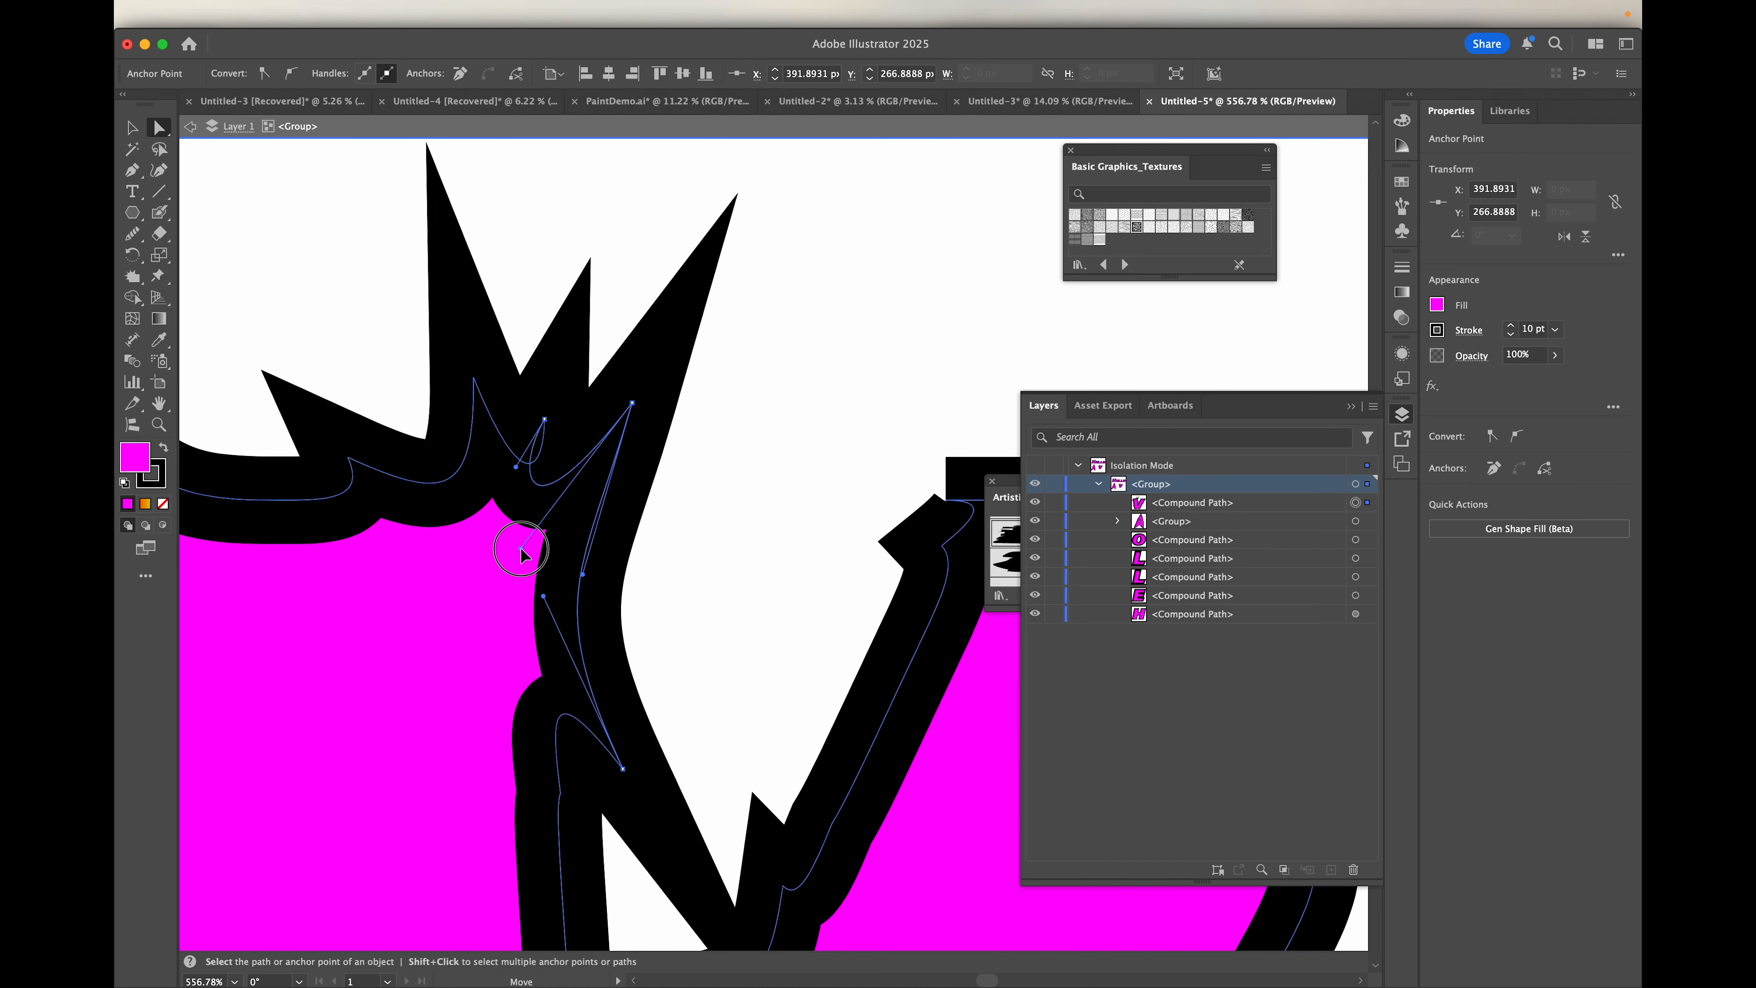
{"action": "left_click", "coordinate": [631, 403]}
{"action": "left_click_drag", "start_coordinate": [585, 579], "coordinate": [605, 510]}
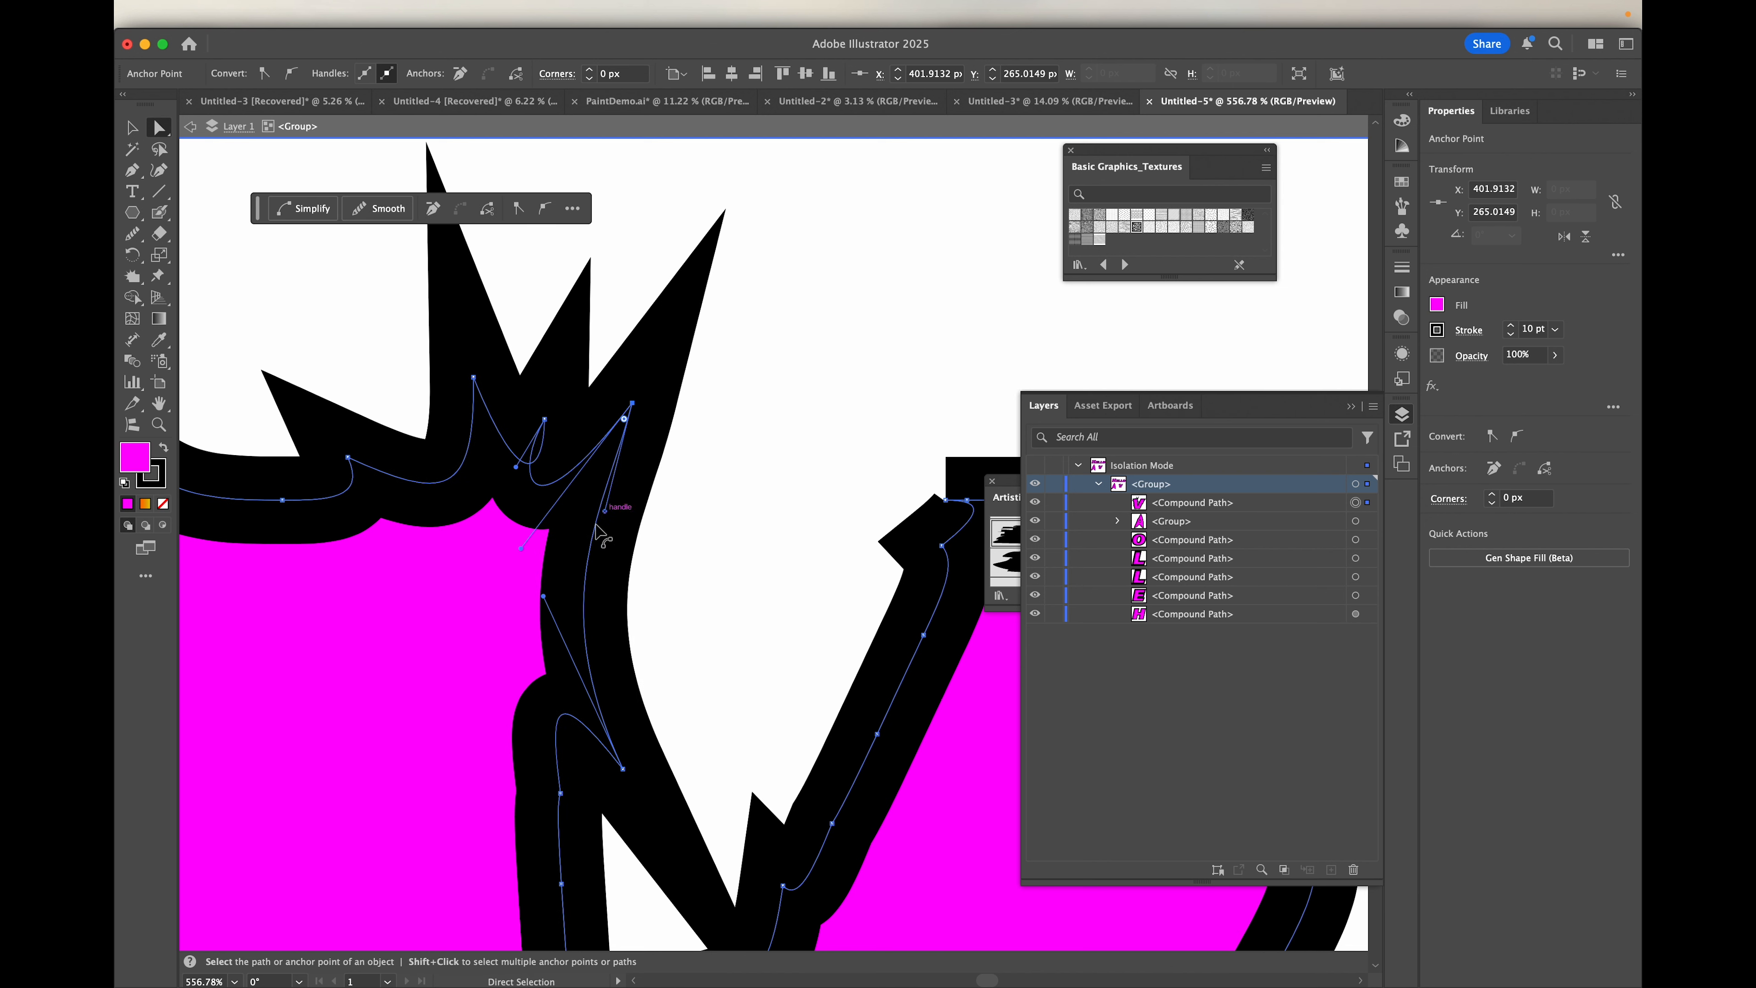
Step: Reshape the lower spike on the V's left arm by adjusting the handles of its tip anchor
{"action": "left_click_drag", "start_coordinate": [544, 597], "coordinate": [551, 682]}
{"action": "left_click", "coordinate": [627, 743]}
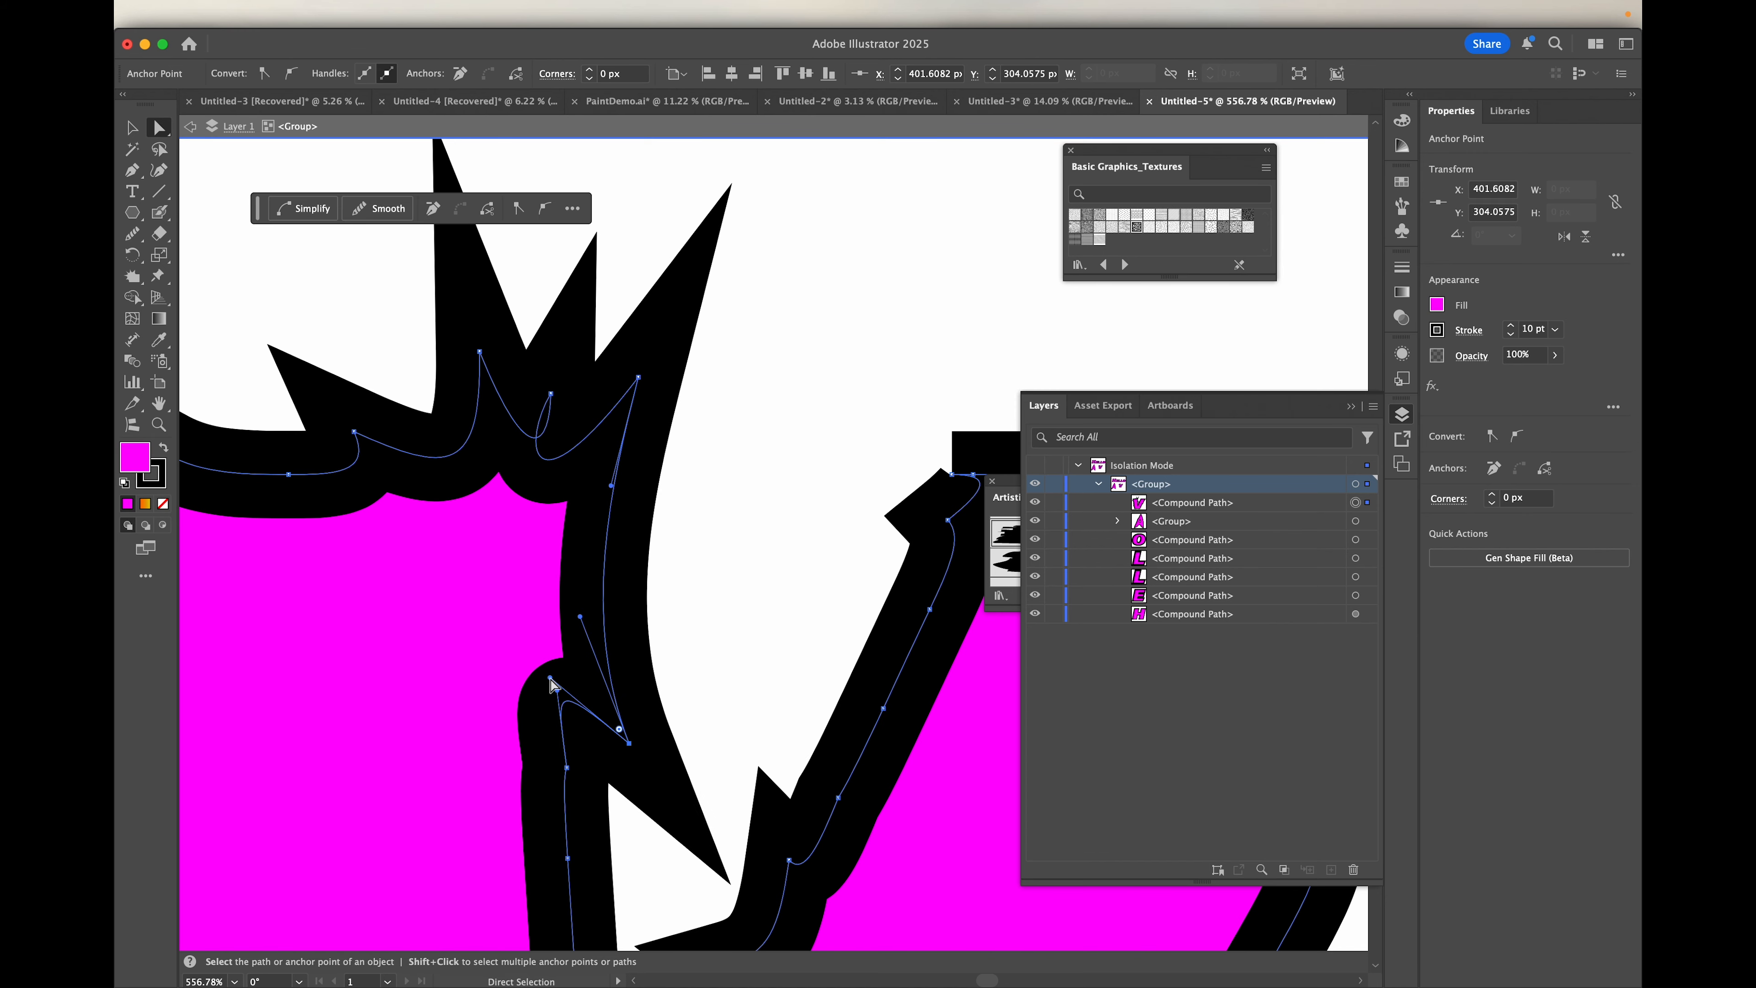
{"action": "scroll", "coordinate": [562, 789], "scroll_direction": "down", "scroll_amount": 5}
{"action": "scroll", "coordinate": [562, 790], "scroll_direction": "down", "scroll_amount": 4}
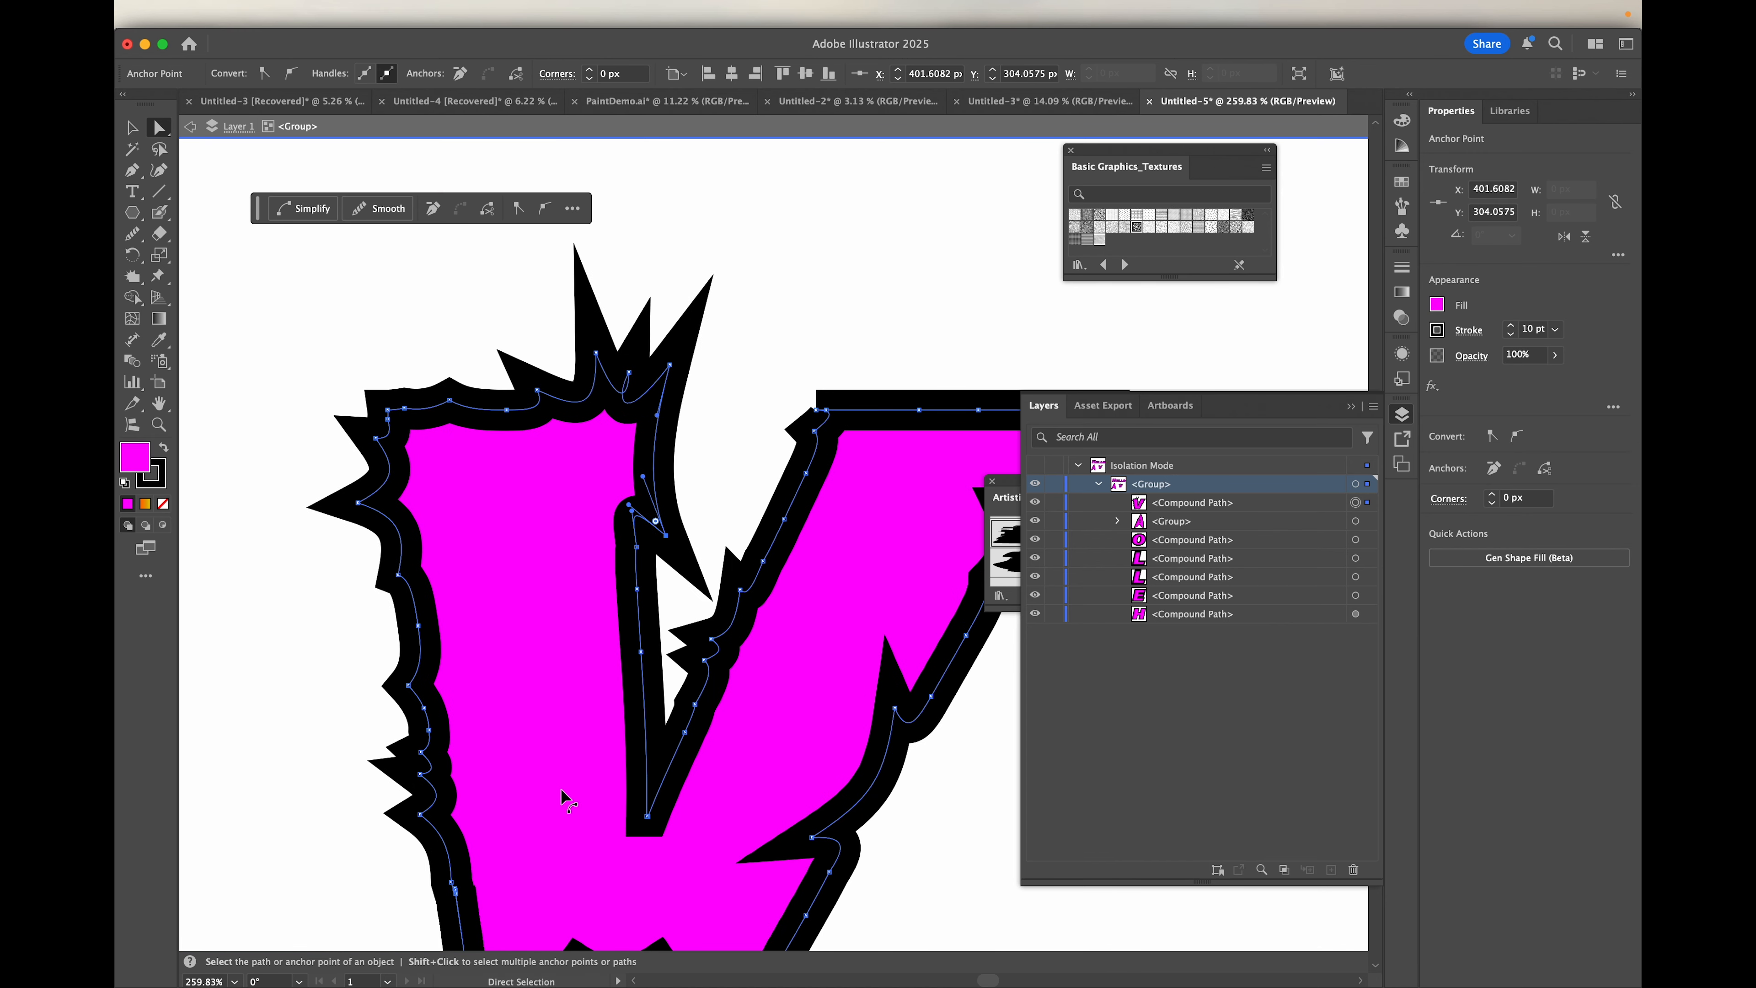
{"action": "scroll", "coordinate": [561, 788], "scroll_direction": "down", "scroll_amount": 5}
{"action": "scroll", "coordinate": [561, 788], "scroll_direction": "up", "scroll_amount": 2}
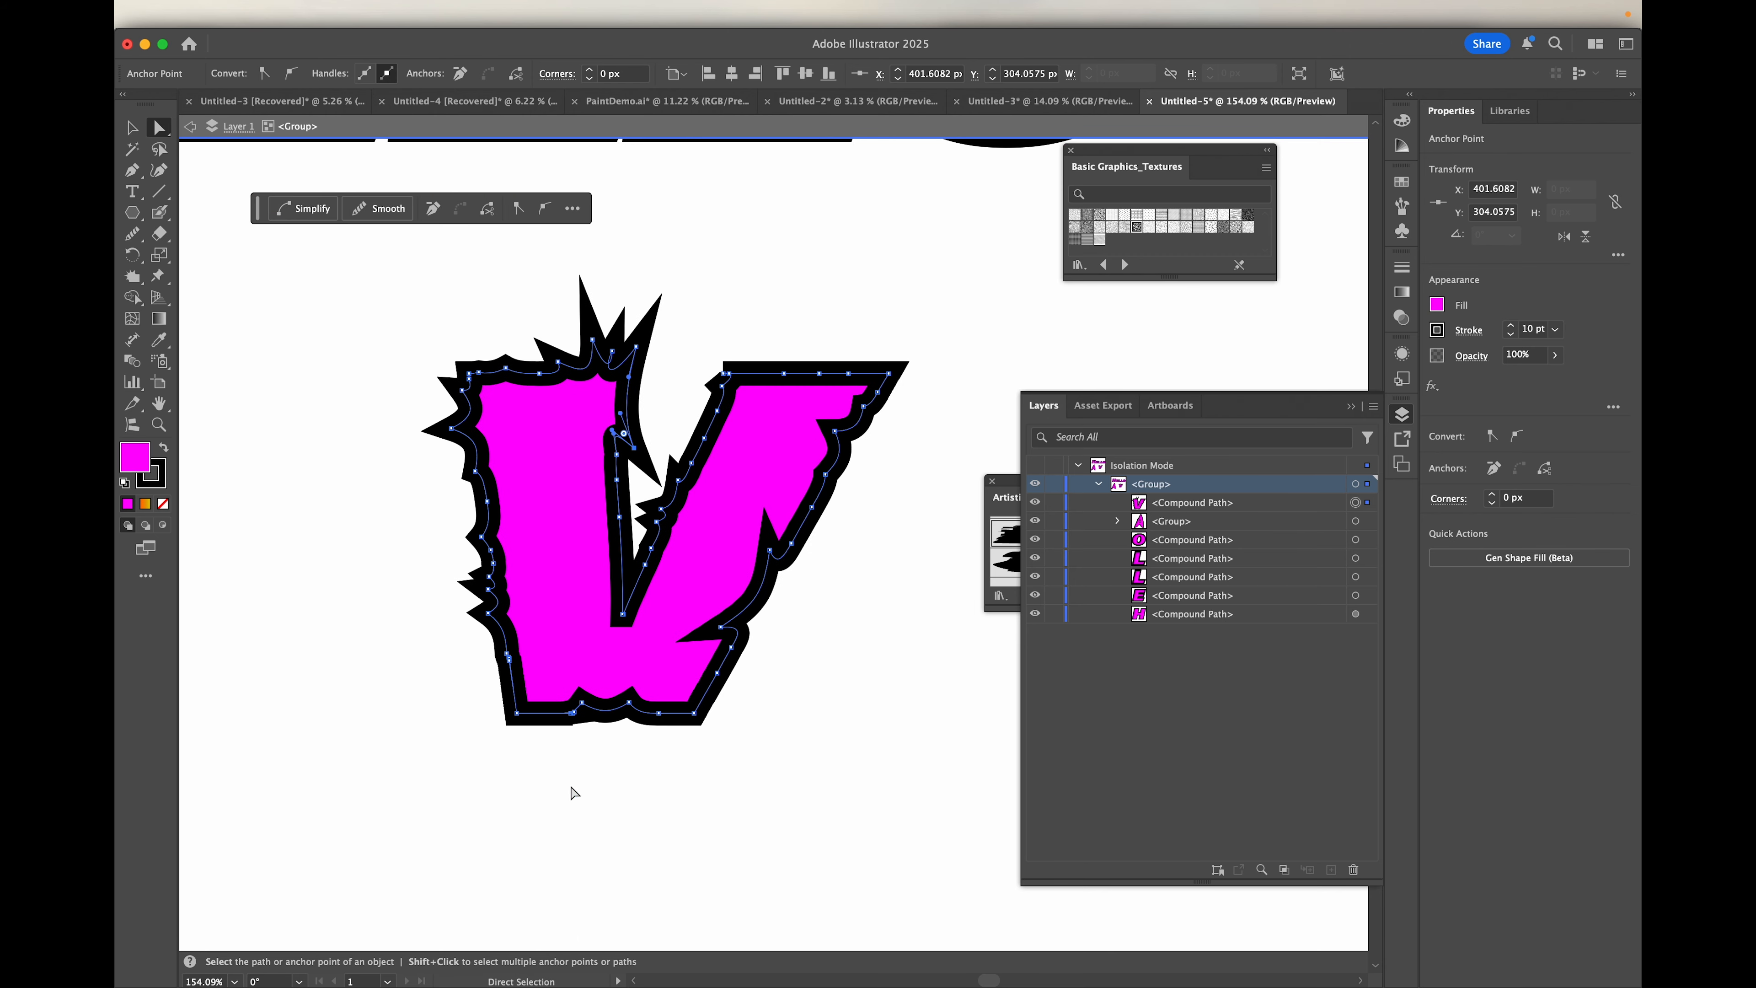
Step: Move the O of HELLO down beside the V, to about X 646, Y 348 px
{"action": "scroll", "coordinate": [573, 792], "scroll_direction": "down", "scroll_amount": 5}
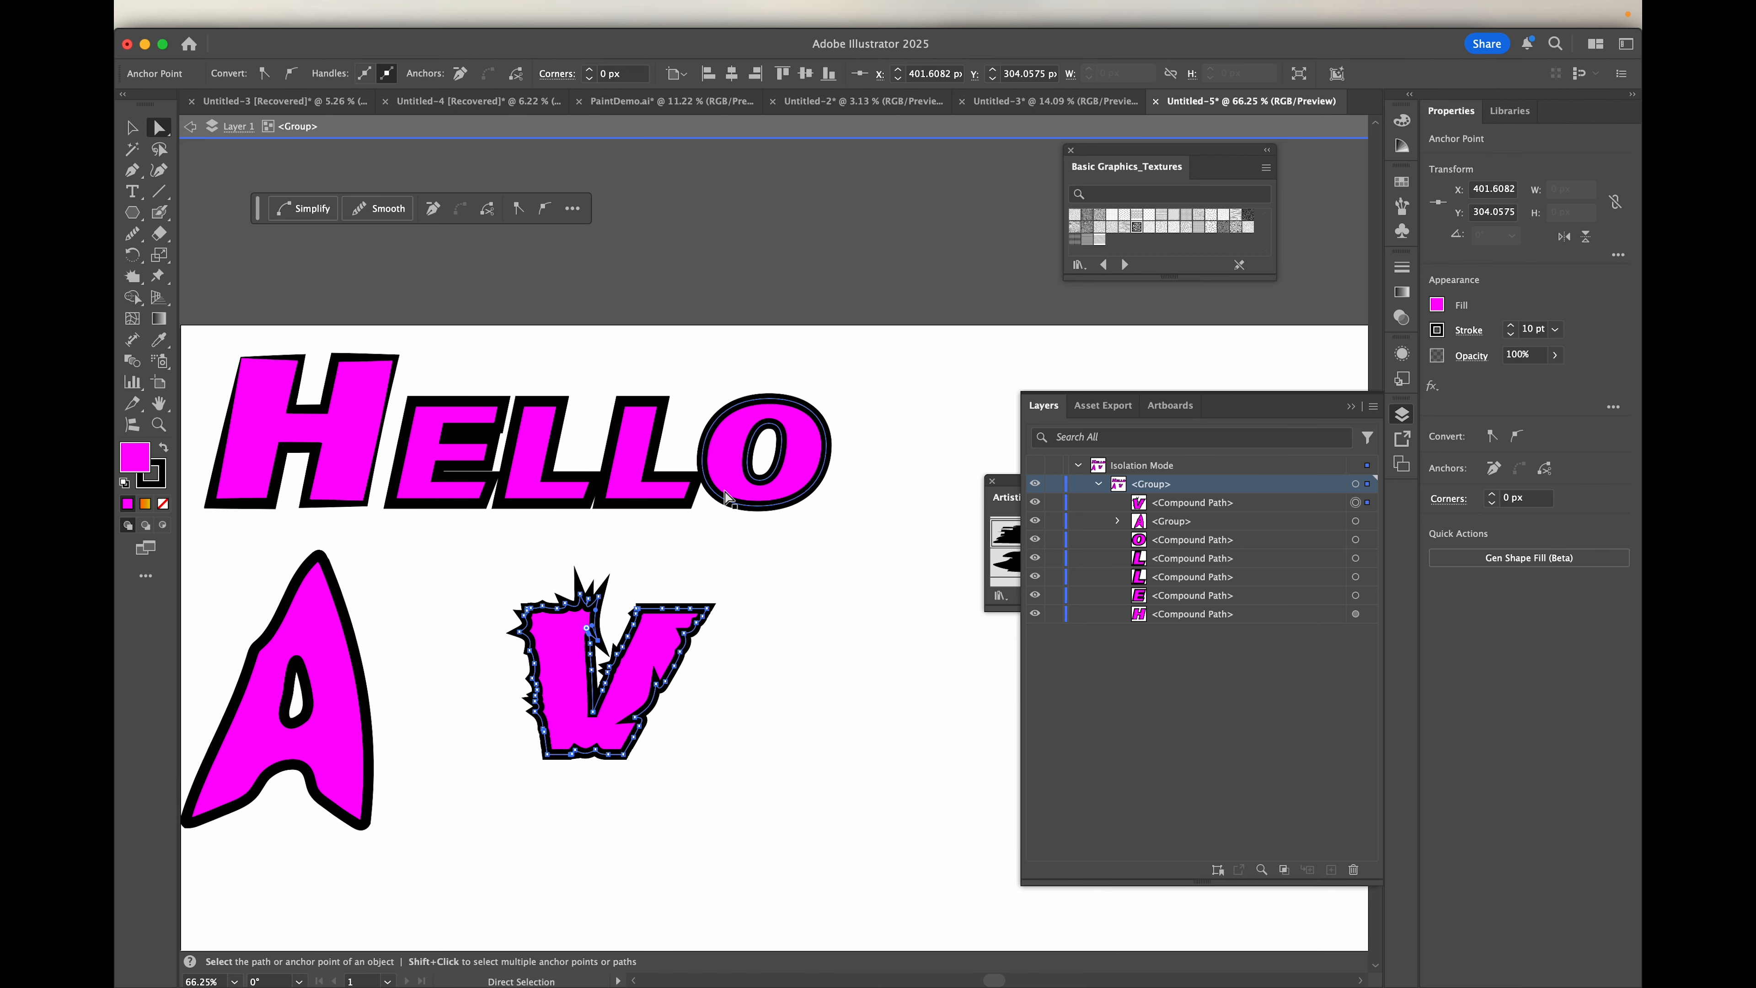
{"action": "left_click", "coordinate": [727, 495]}
{"action": "left_click", "coordinate": [131, 126]}
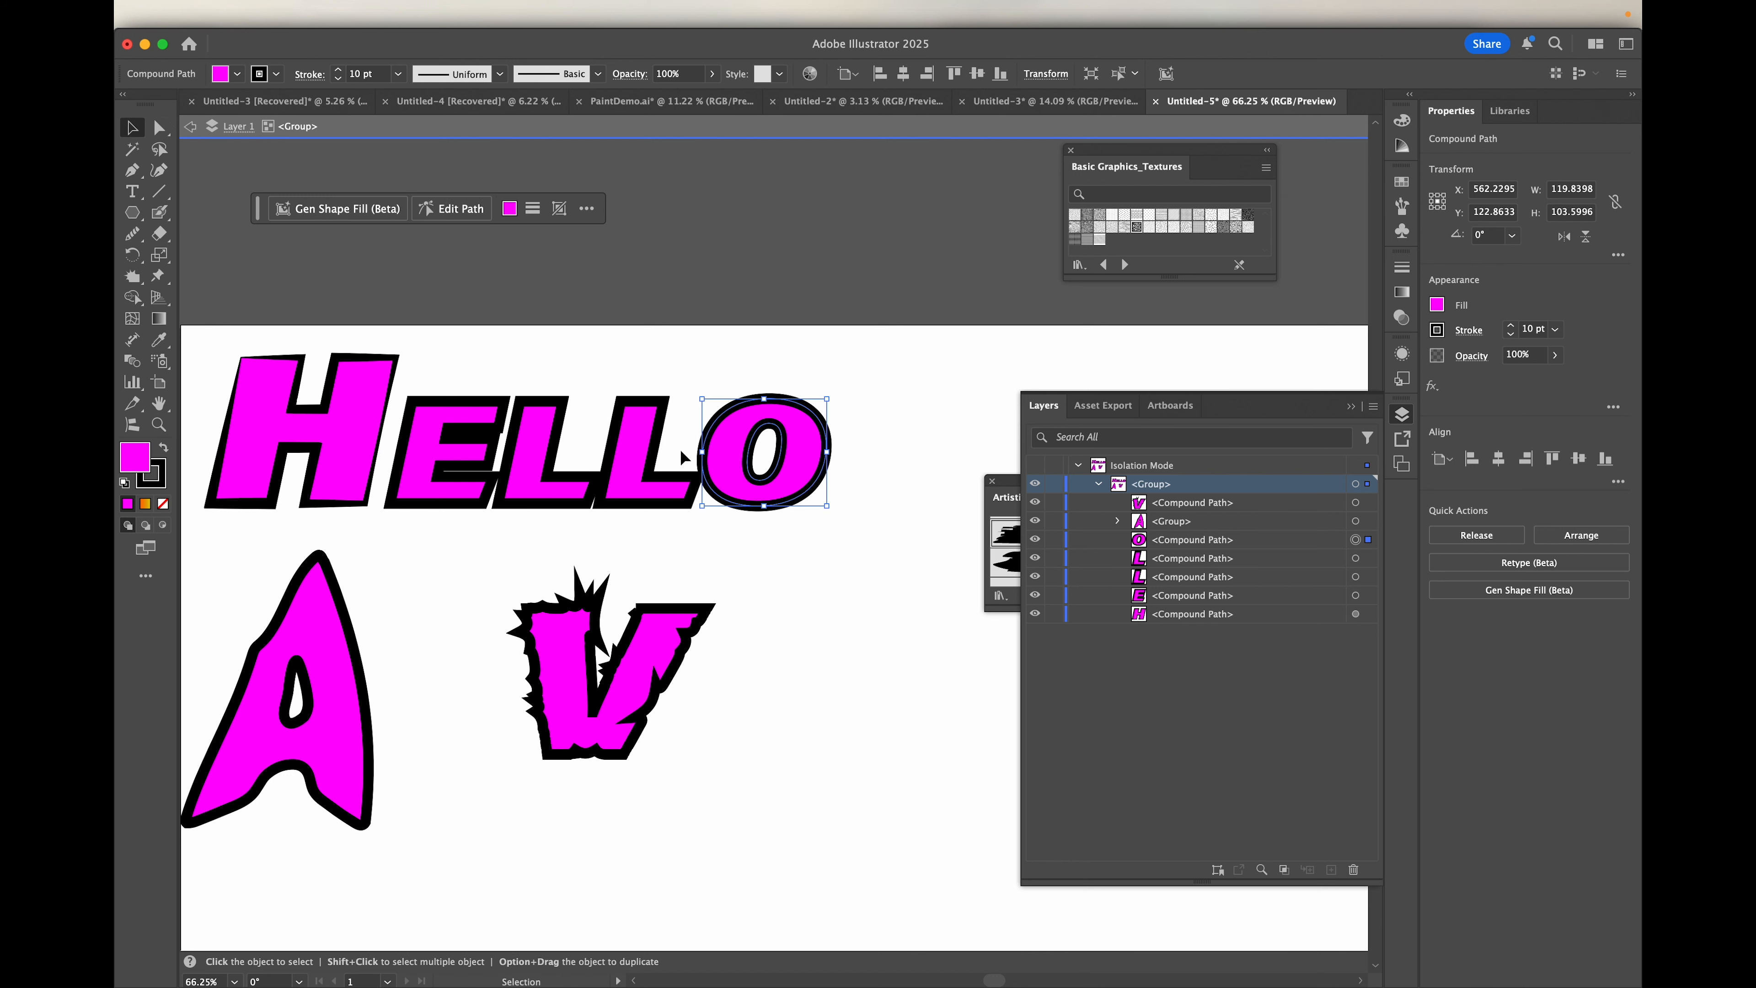
{"action": "left_click_drag", "start_coordinate": [727, 454], "coordinate": [814, 688]}
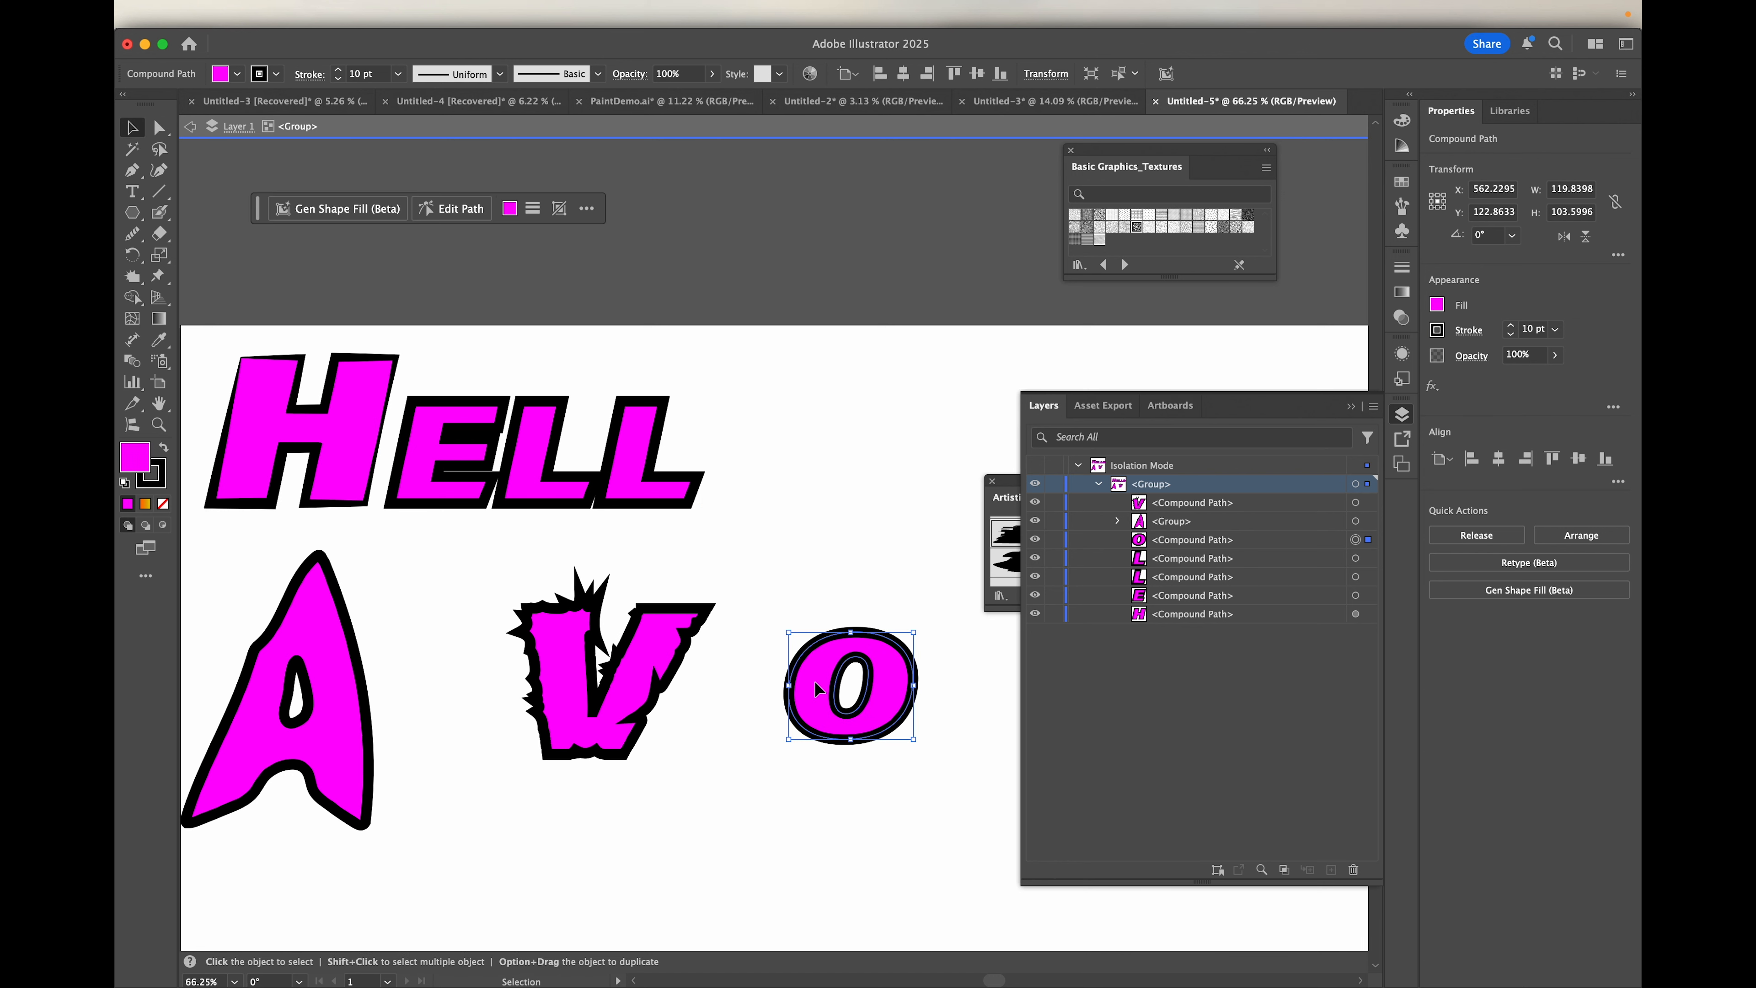
Step: Bulge the O's upper-left and lower-left edges outward with the Bloat tool
{"action": "left_click", "coordinate": [133, 278]}
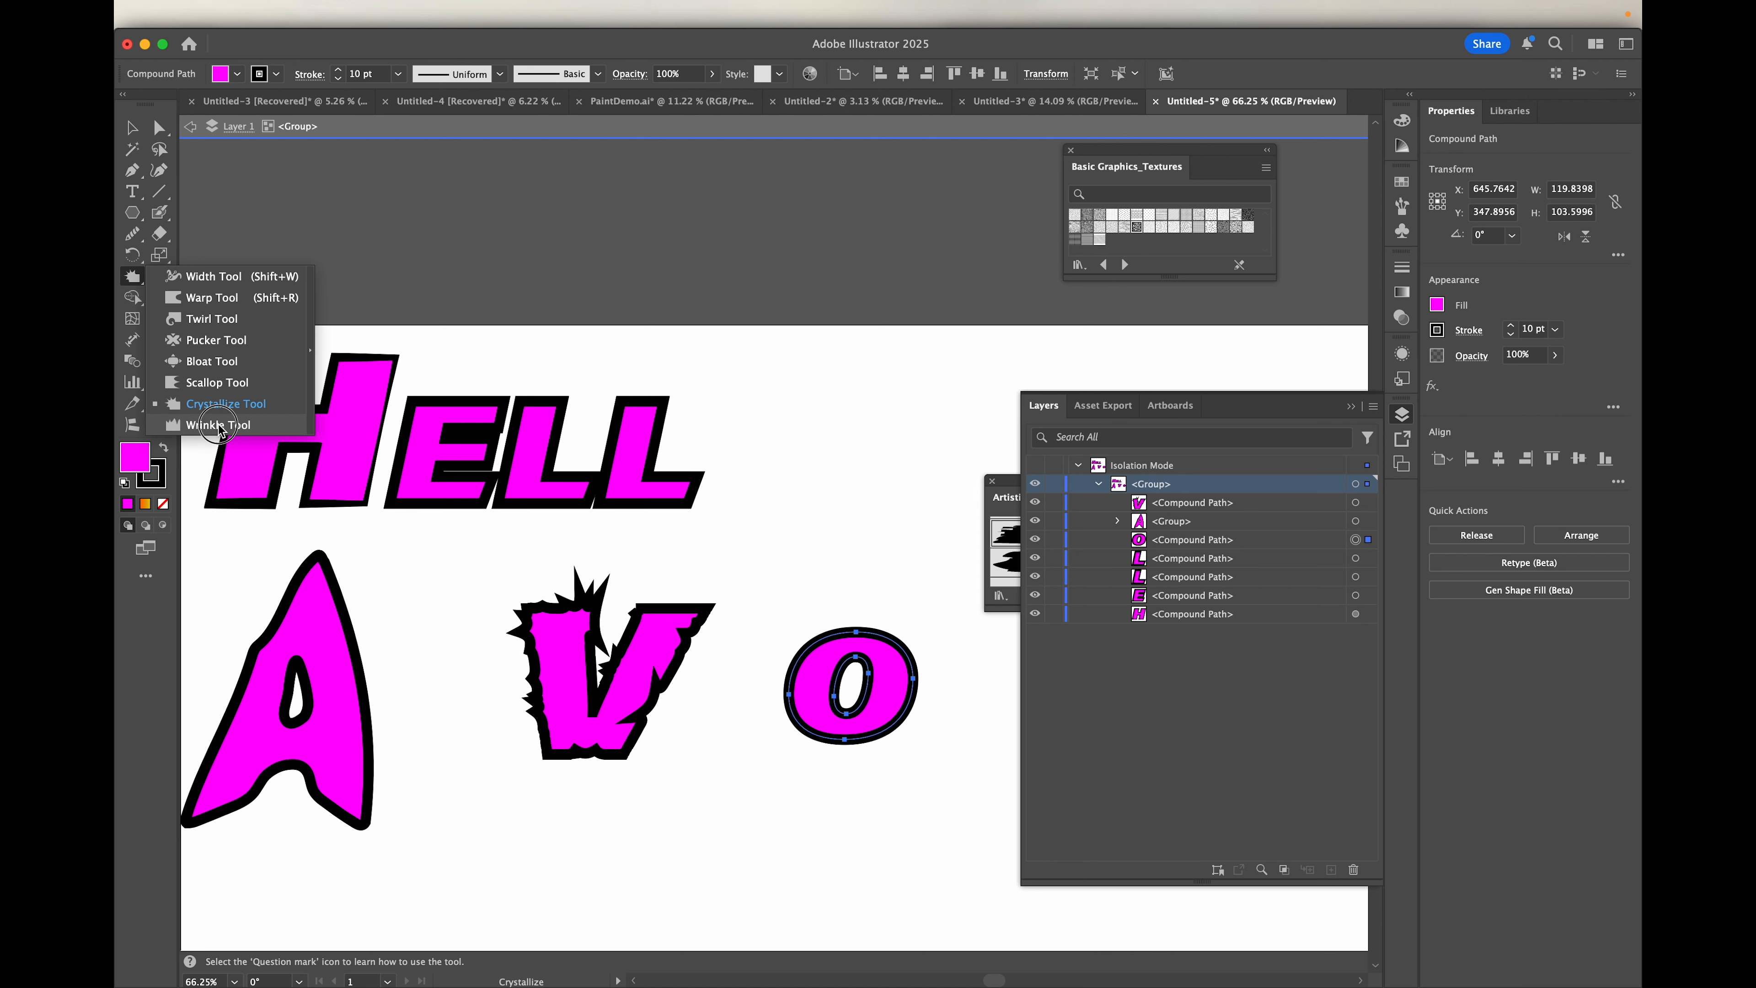
{"action": "left_click", "coordinate": [208, 367]}
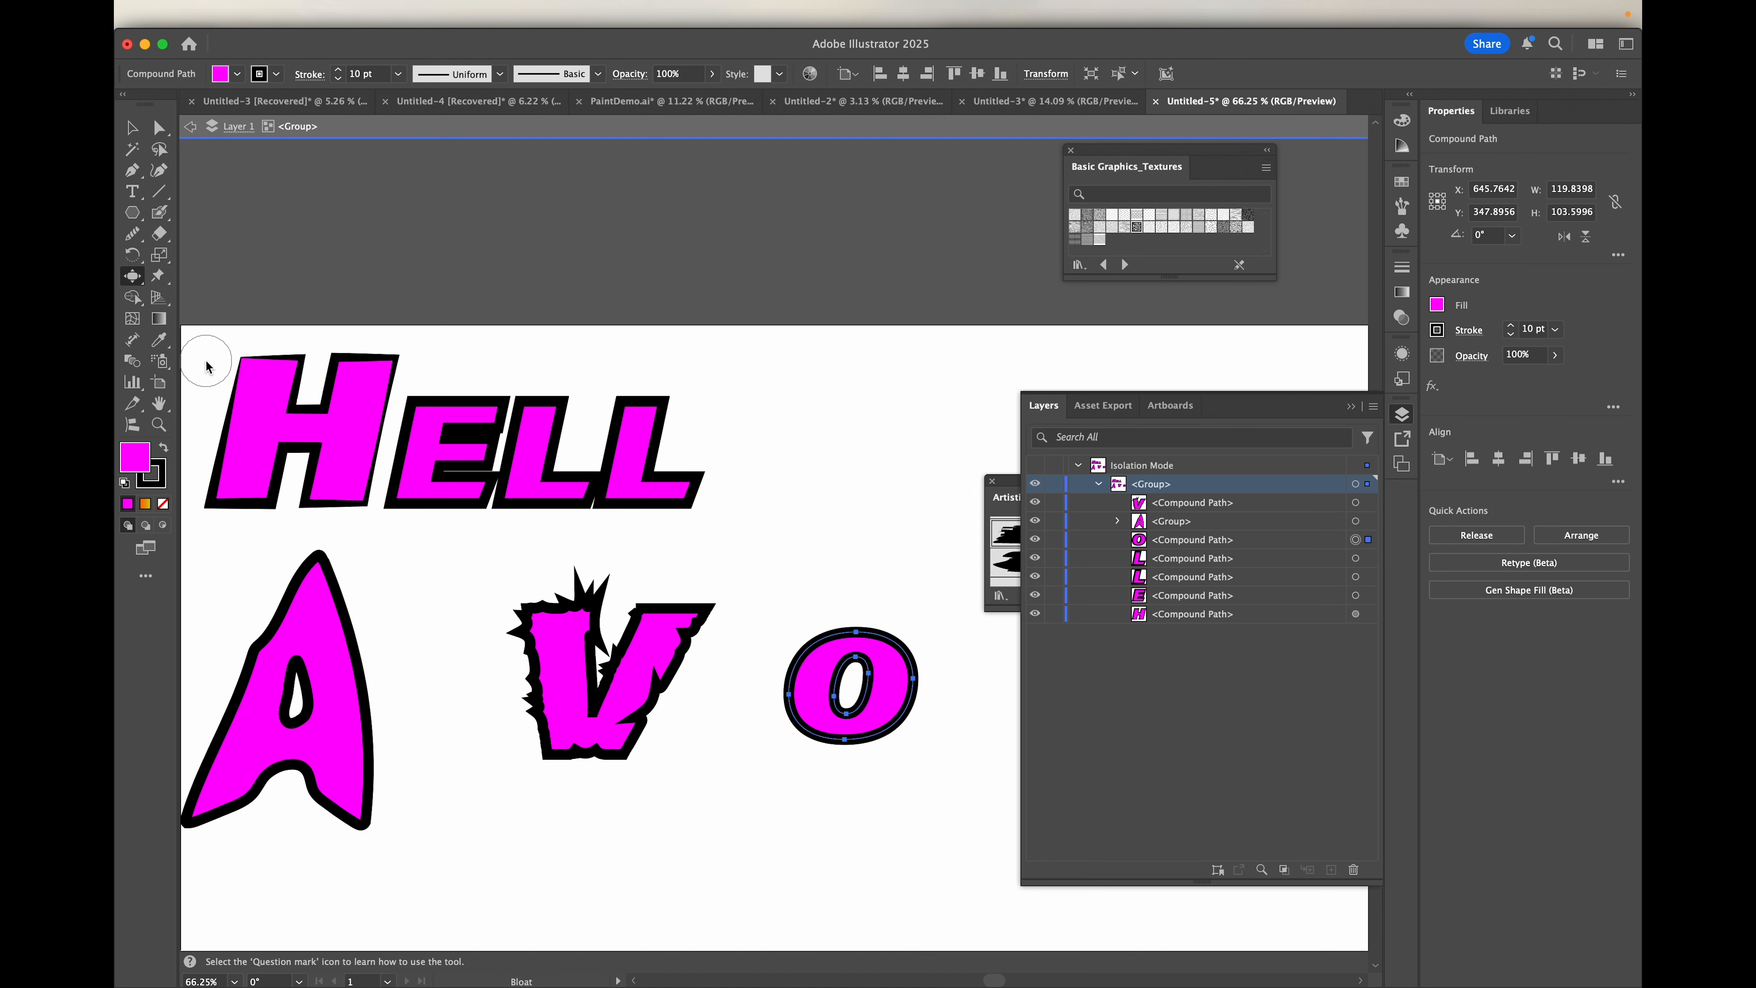
{"action": "scroll", "coordinate": [768, 733], "scroll_direction": "up", "scroll_amount": 5}
{"action": "left_click_drag", "start_coordinate": [867, 579], "coordinate": [804, 549]}
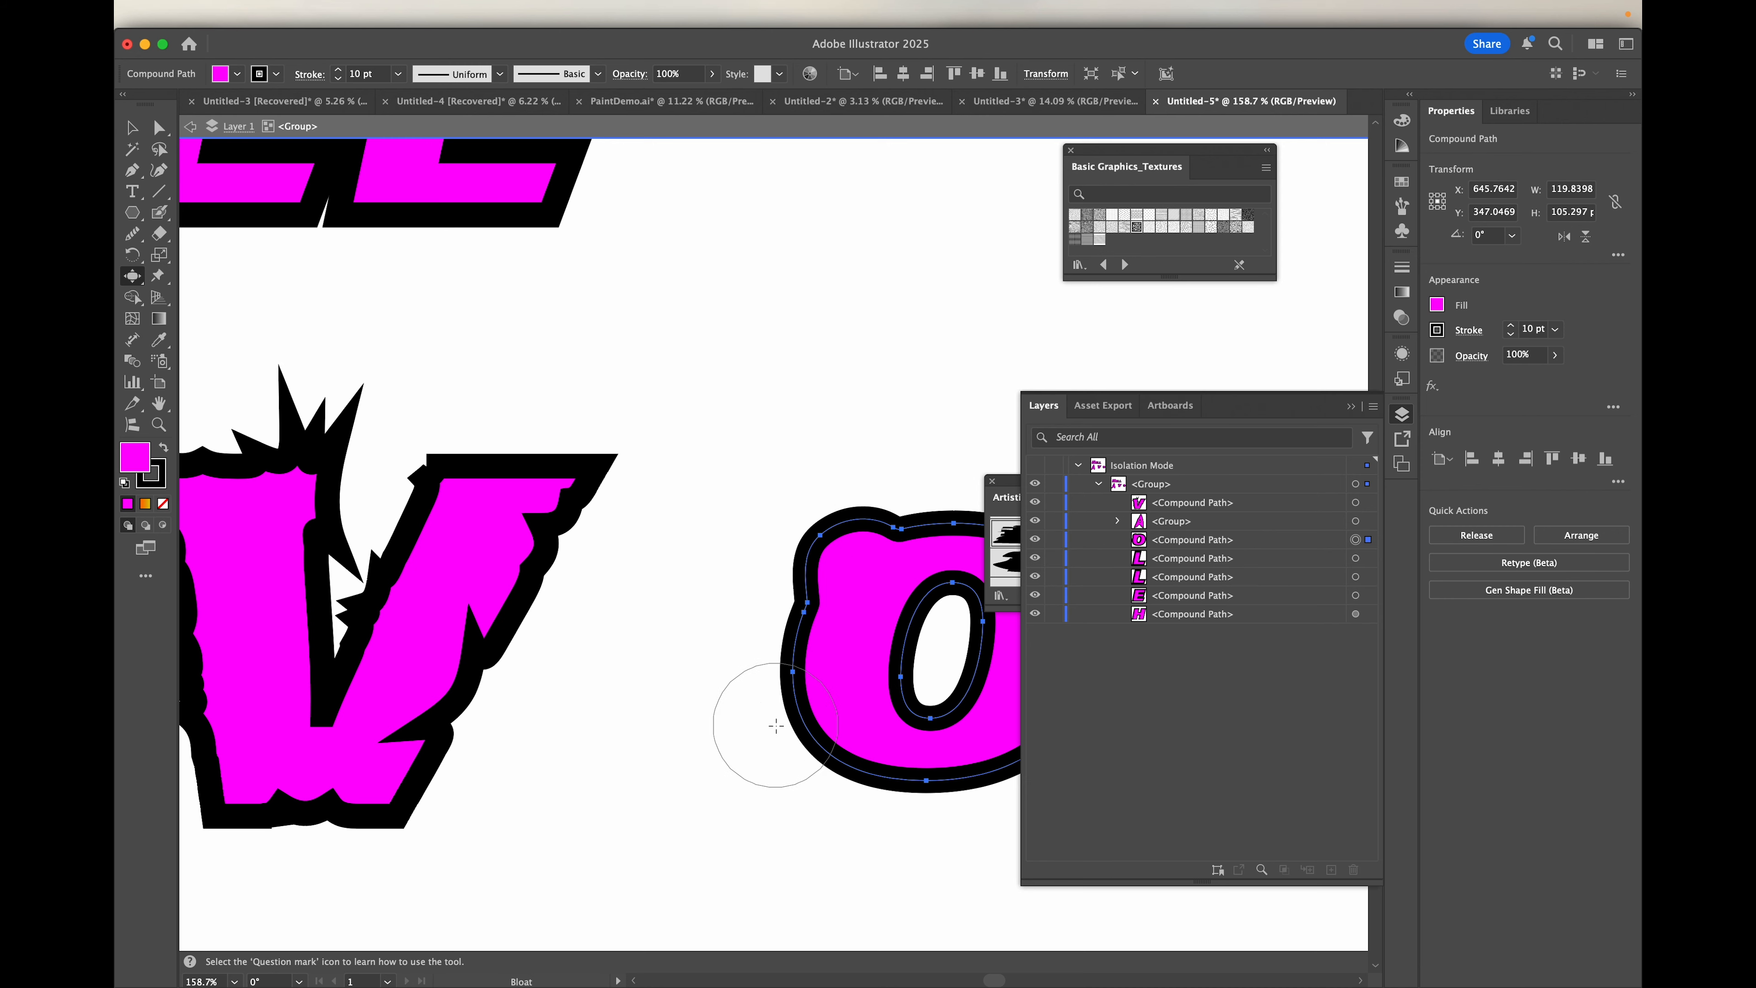
{"action": "left_click", "coordinate": [771, 723]}
Step: Continue bloating the O along its bottom edge and at its upper-right corner
{"action": "scroll", "coordinate": [891, 873], "scroll_direction": "down", "scroll_amount": 1}
{"action": "scroll", "coordinate": [891, 873], "scroll_direction": "down", "scroll_amount": 2}
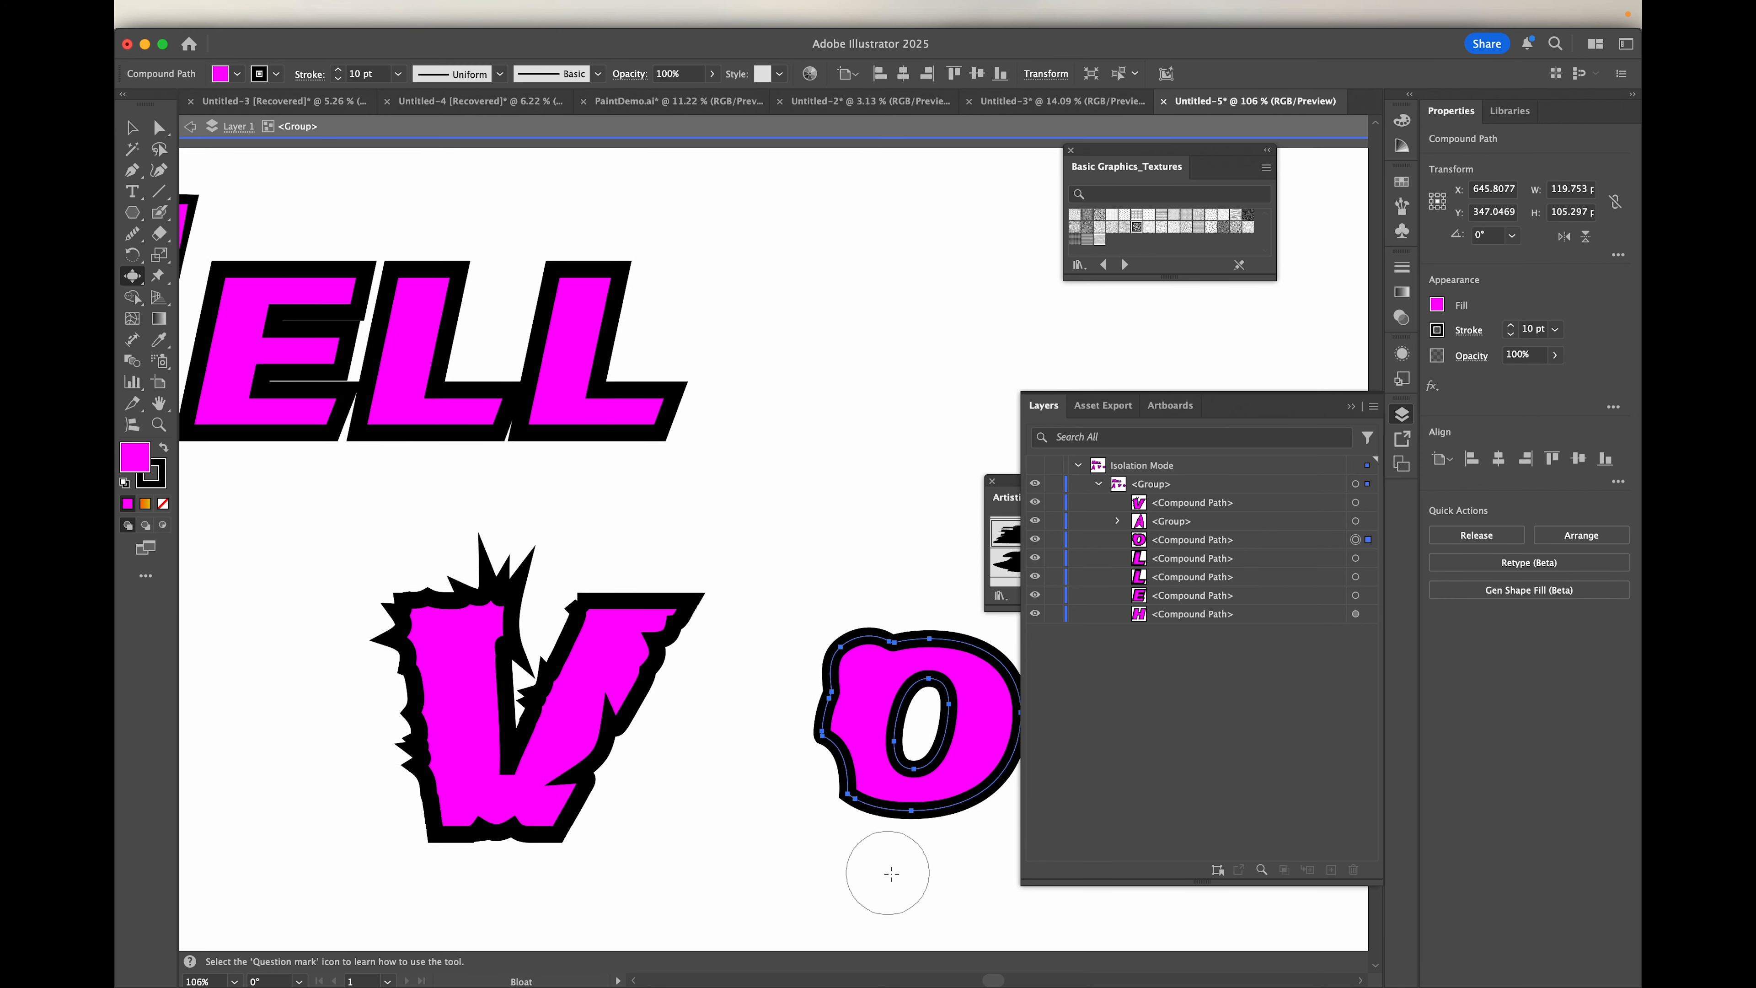
{"action": "mouse_move", "coordinate": [750, 740]}
{"action": "left_mouse_down"}
{"action": "mouse_move", "coordinate": [815, 753]}
{"action": "mouse_move", "coordinate": [839, 737]}
{"action": "left_mouse_up"}
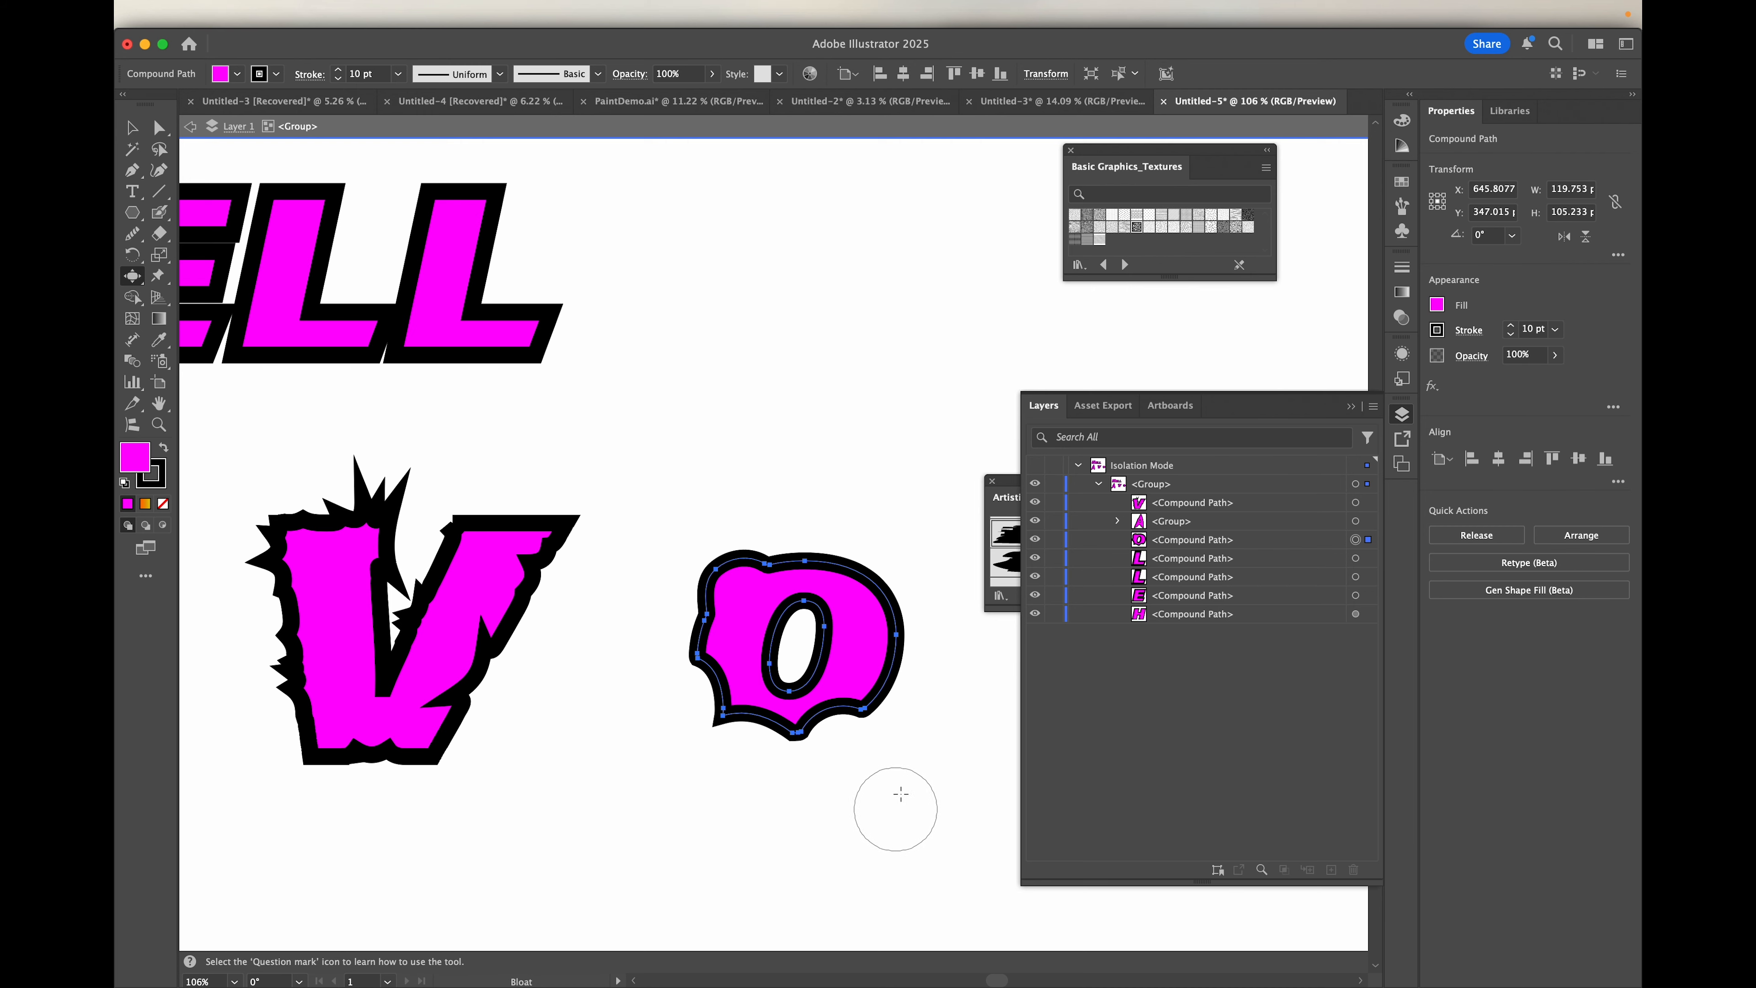
{"action": "scroll", "coordinate": [699, 516], "scroll_direction": "down", "scroll_amount": 2}
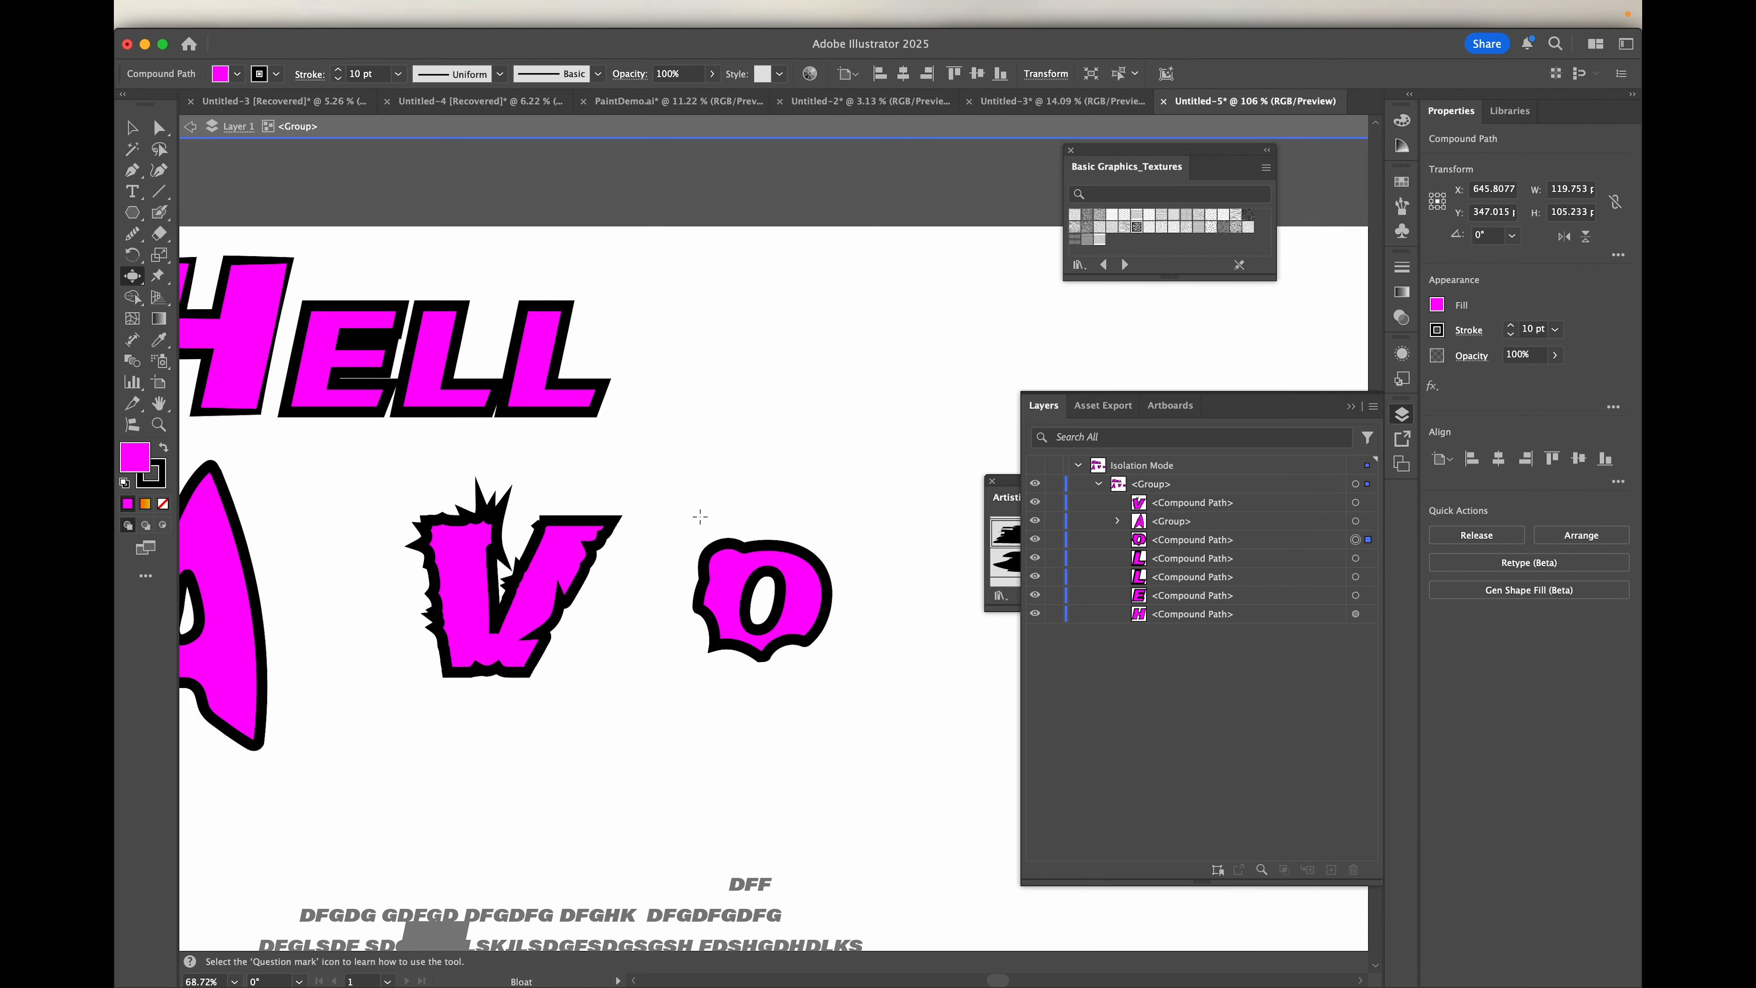
{"action": "left_click_drag", "start_coordinate": [823, 541], "coordinate": [816, 570]}
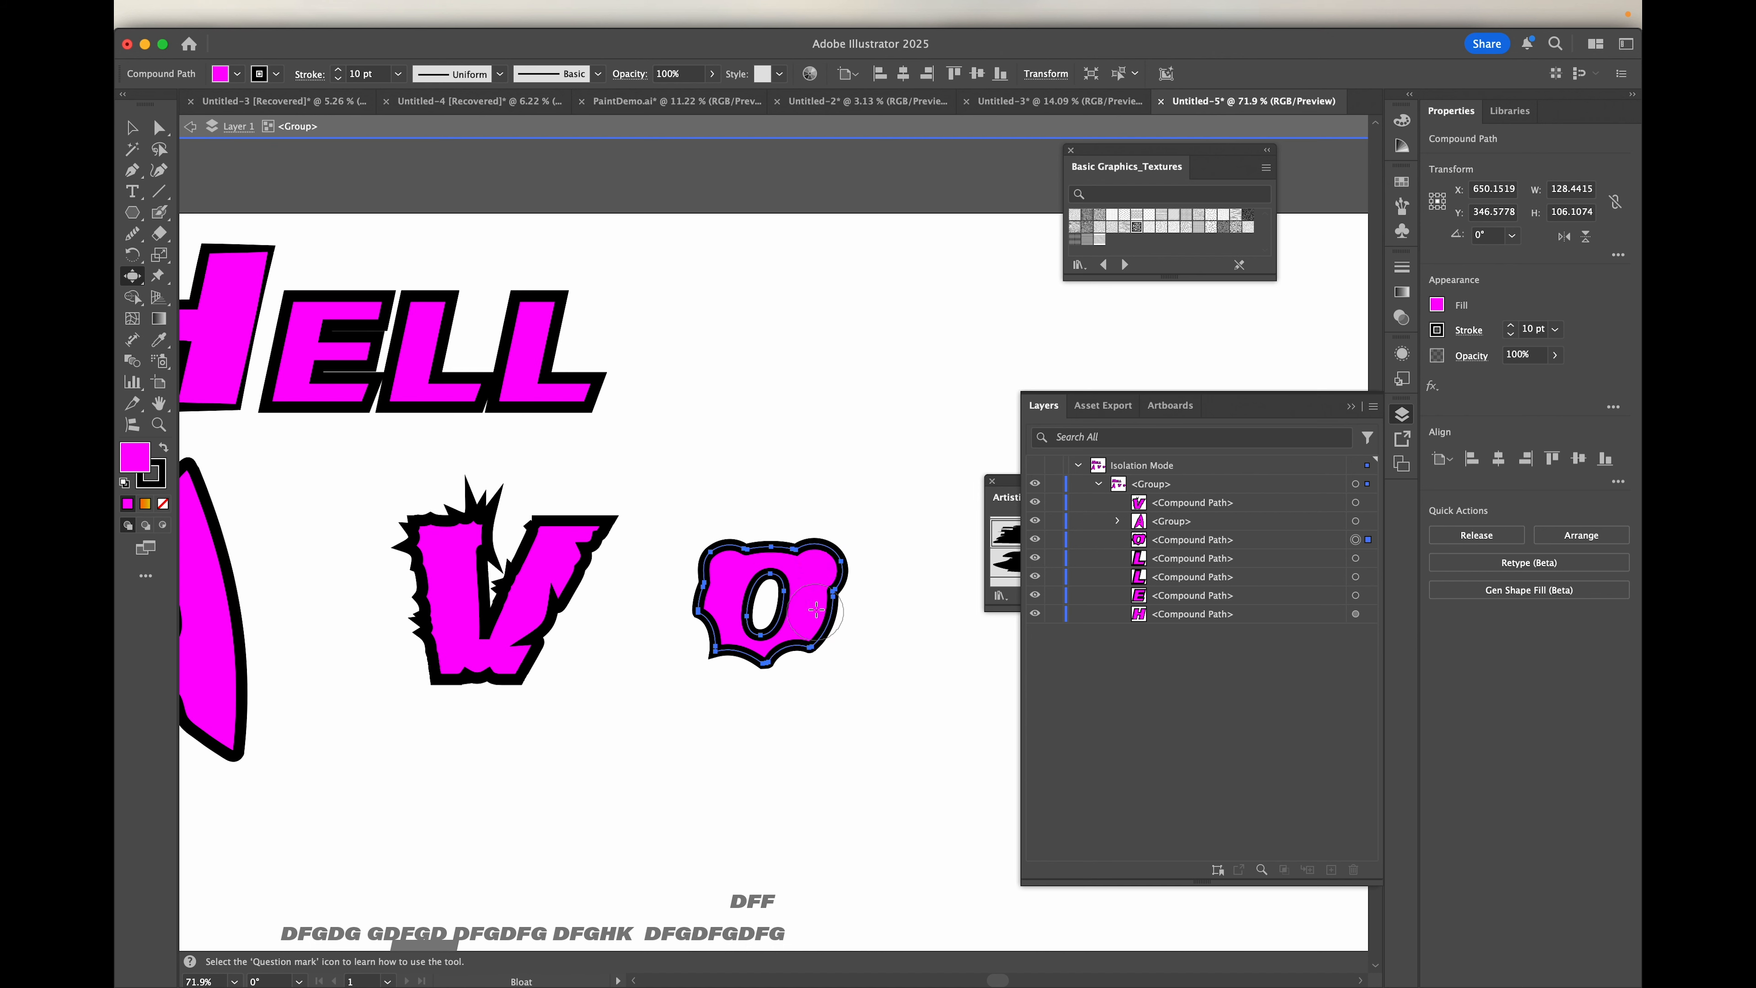
Step: Bloat the O's upper-right side into a long curled arm, stretching the shape to about 199 by 230 px
{"action": "mouse_move", "coordinate": [820, 567]}
{"action": "left_mouse_down"}
{"action": "mouse_move", "coordinate": [916, 491]}
{"action": "mouse_move", "coordinate": [862, 520]}
{"action": "mouse_move", "coordinate": [825, 442]}
{"action": "left_mouse_up"}
{"action": "mouse_move", "coordinate": [878, 524]}
{"action": "left_mouse_down"}
{"action": "mouse_move", "coordinate": [824, 433]}
{"action": "mouse_move", "coordinate": [796, 444]}
{"action": "mouse_move", "coordinate": [894, 399]}
{"action": "left_mouse_up"}
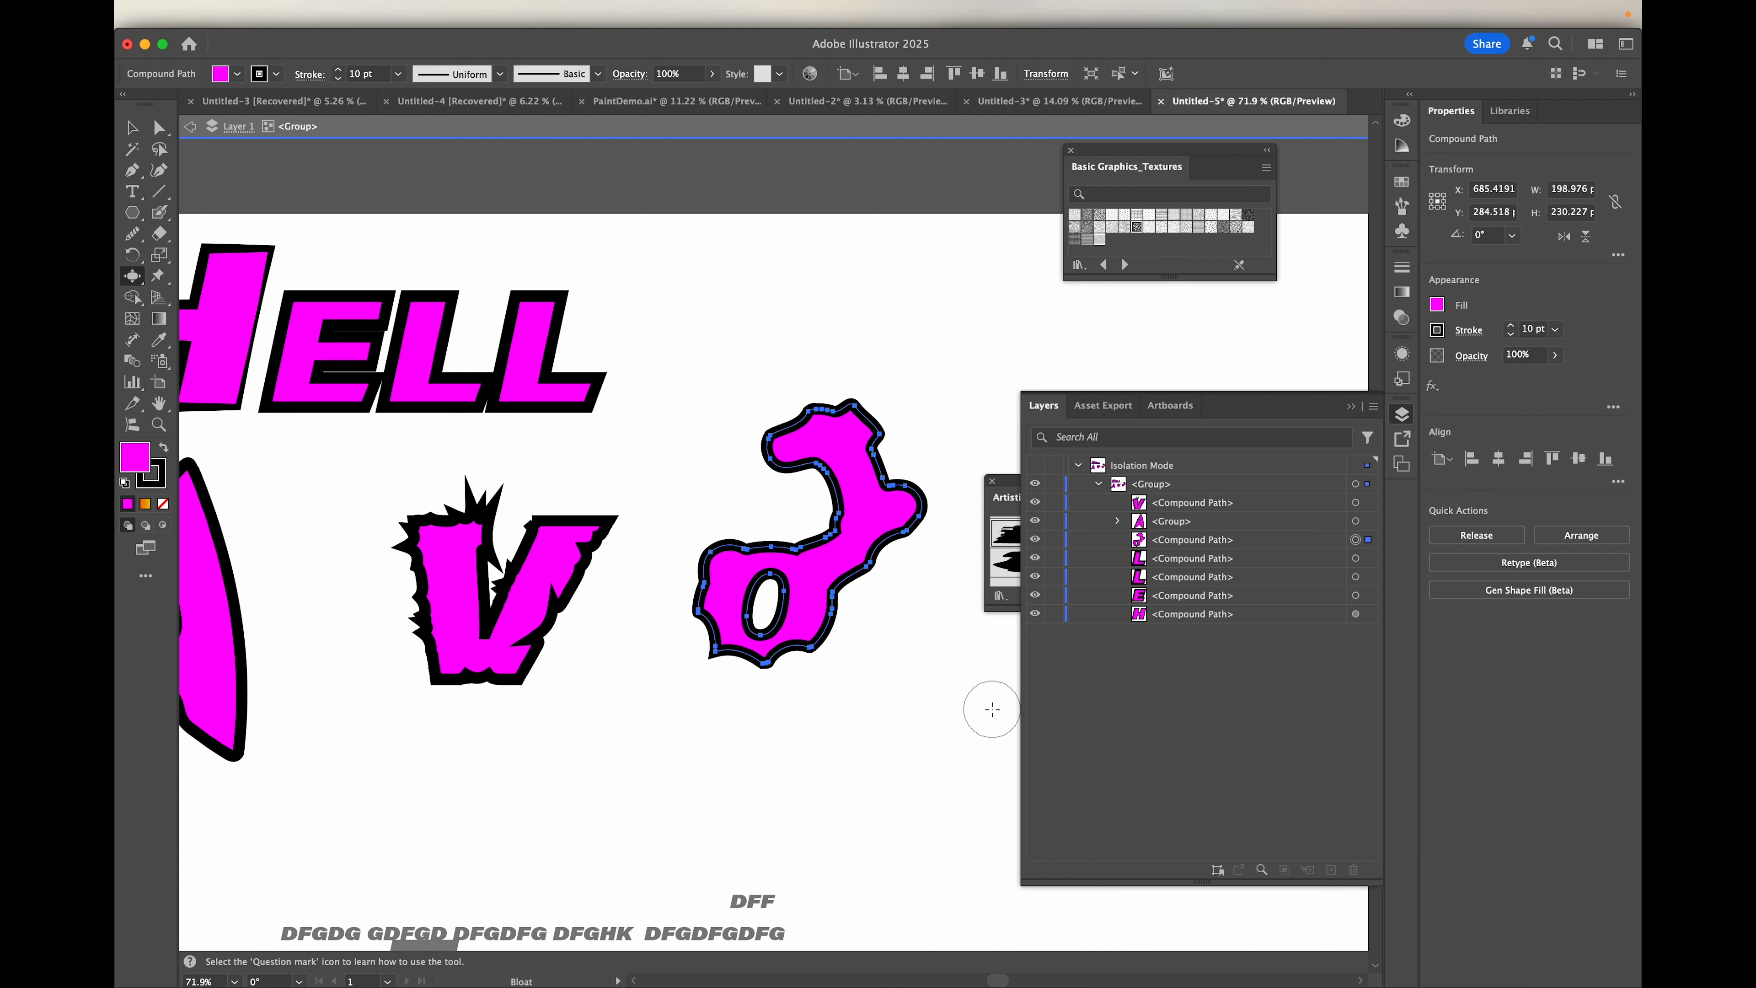
{"action": "scroll", "coordinate": [761, 662], "scroll_direction": "down", "scroll_amount": 4}
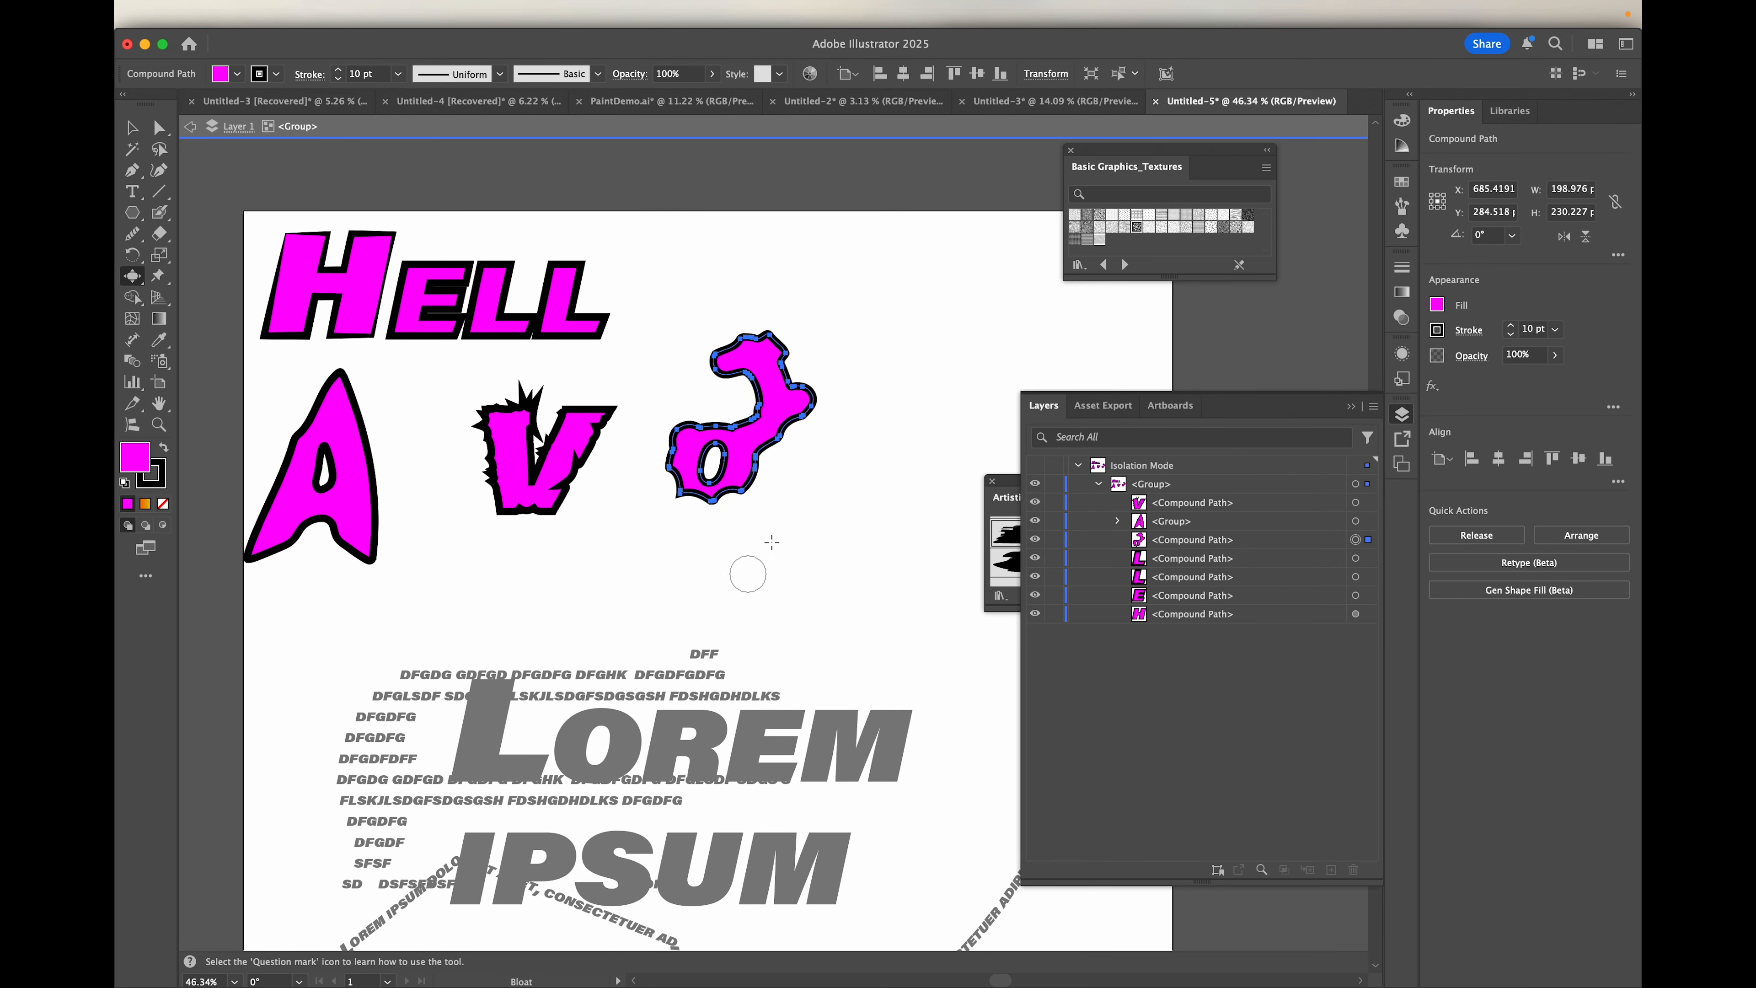
{"action": "scroll", "coordinate": [736, 449], "scroll_direction": "up", "scroll_amount": 5}
{"action": "scroll", "coordinate": [736, 449], "scroll_direction": "down", "scroll_amount": 5}
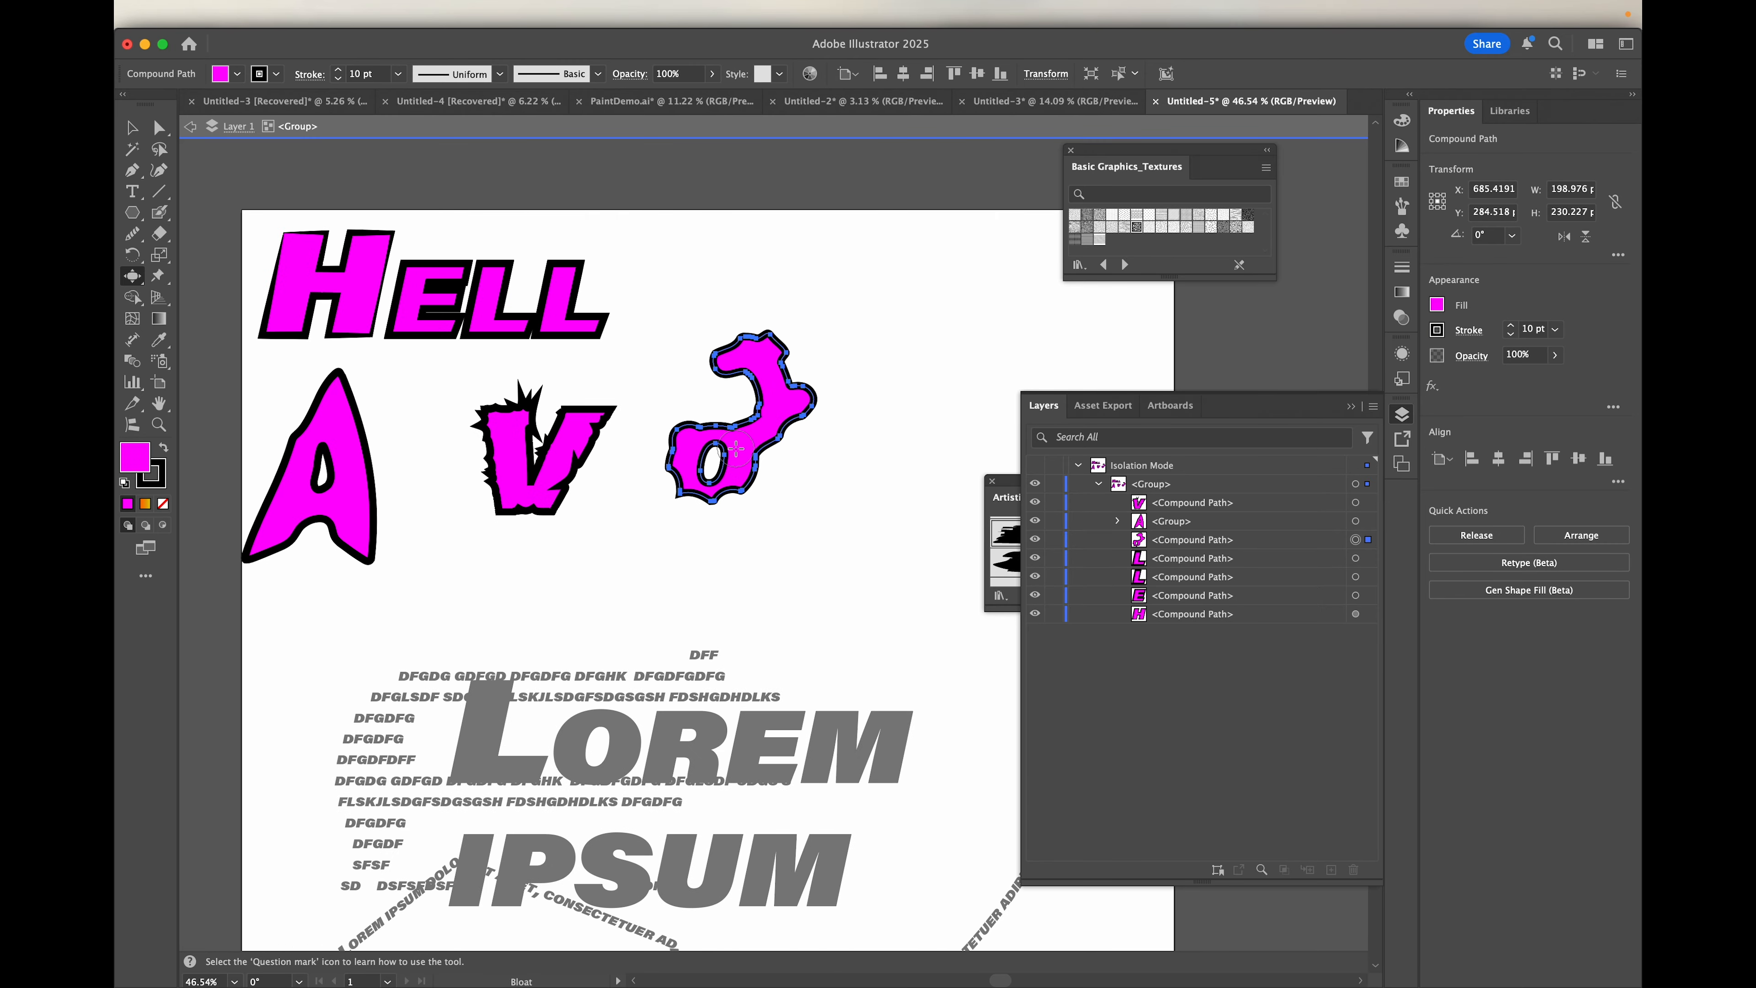
Step: Review the Bloat tool's brush dimension, detail and simplify options, leaving them as they are
{"action": "scroll", "coordinate": [736, 449], "scroll_direction": "left", "scroll_amount": 1}
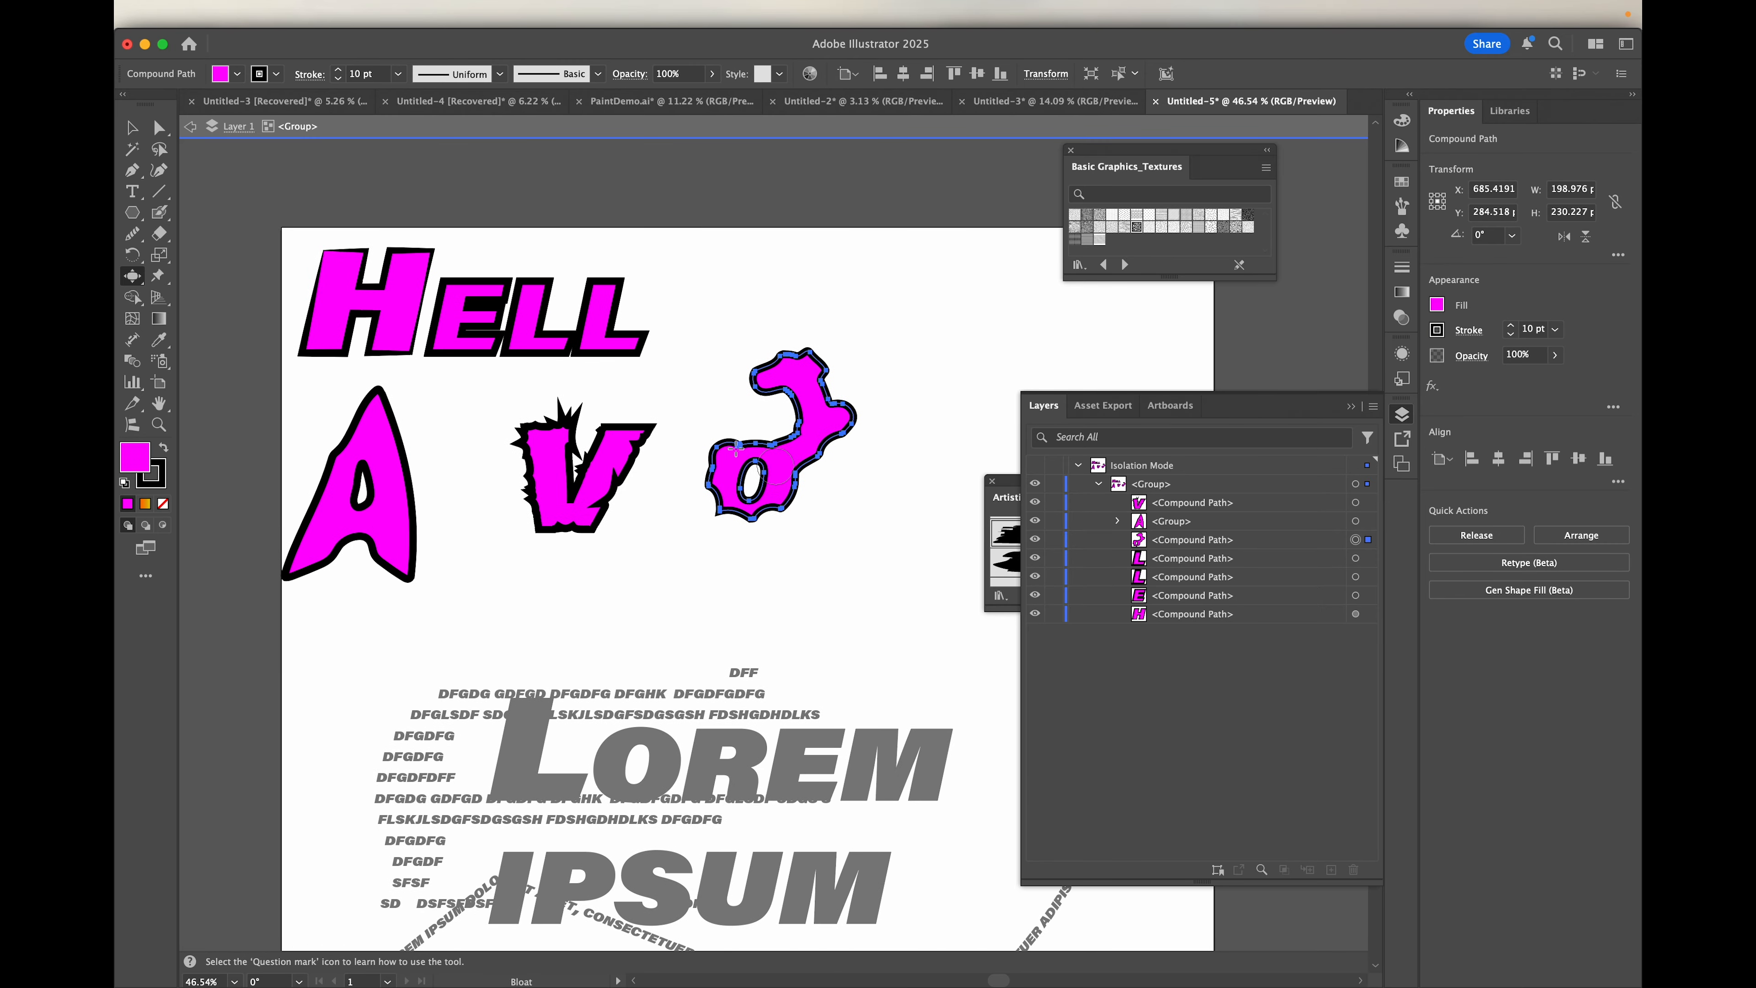
{"action": "double_click", "coordinate": [132, 276]}
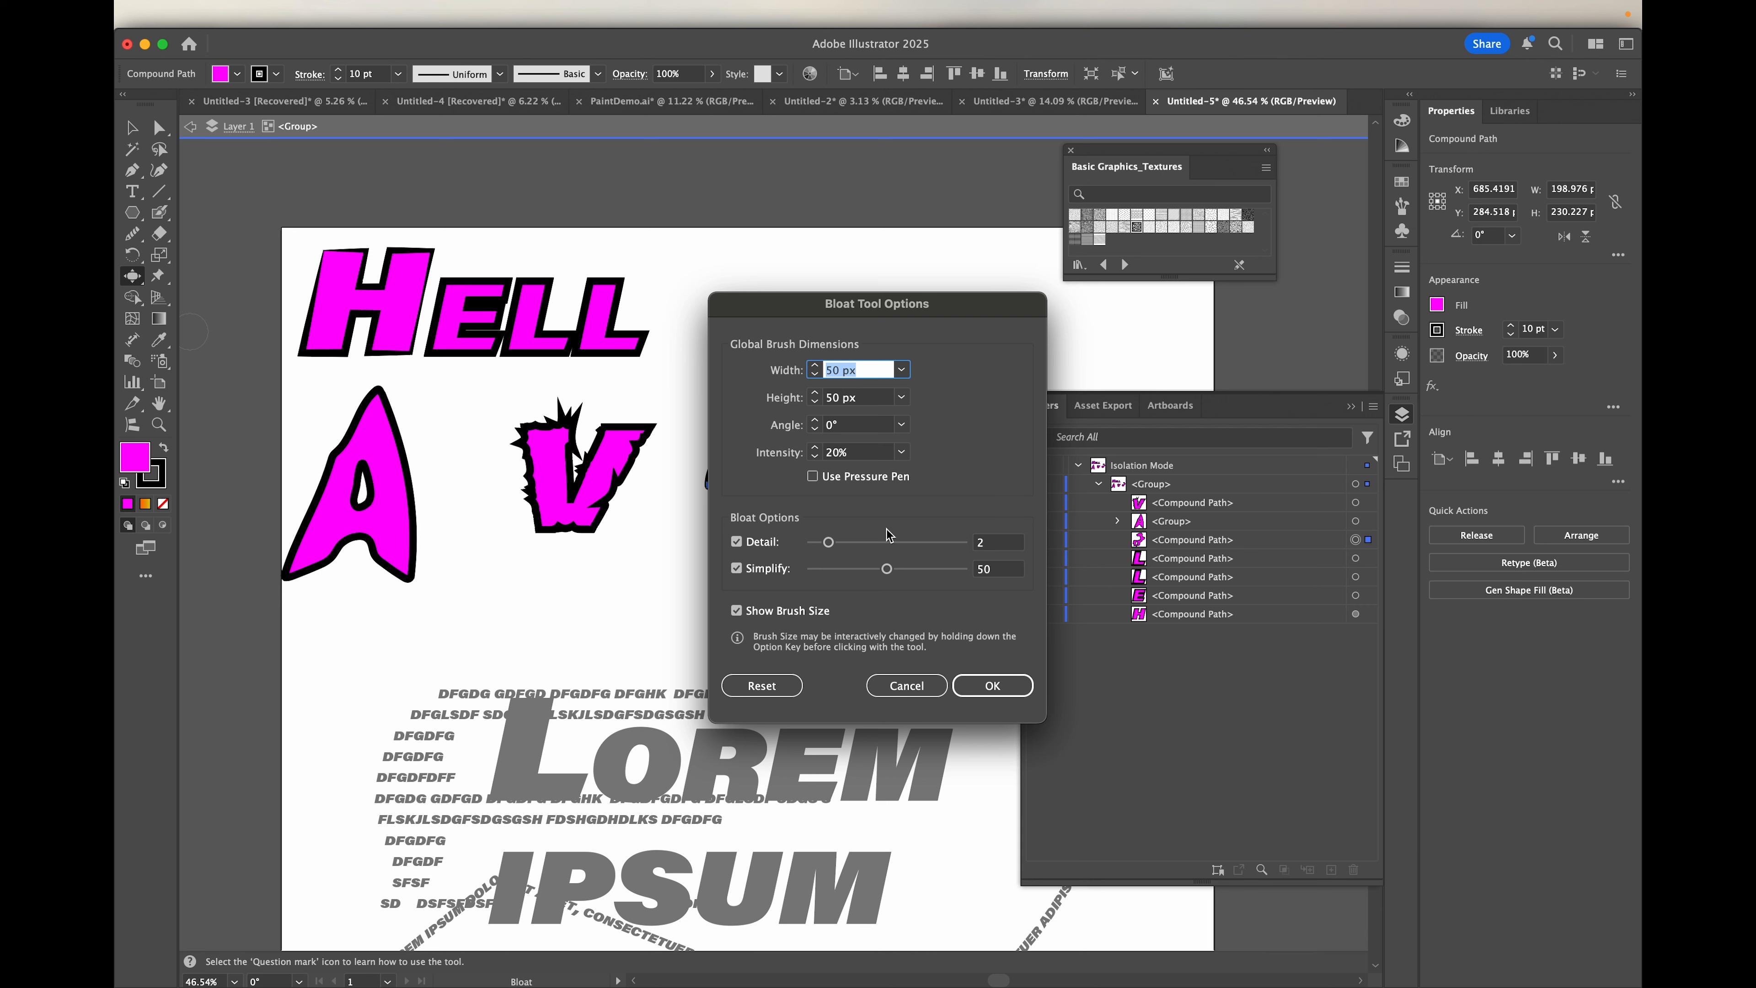
{"action": "left_click", "coordinate": [991, 685]}
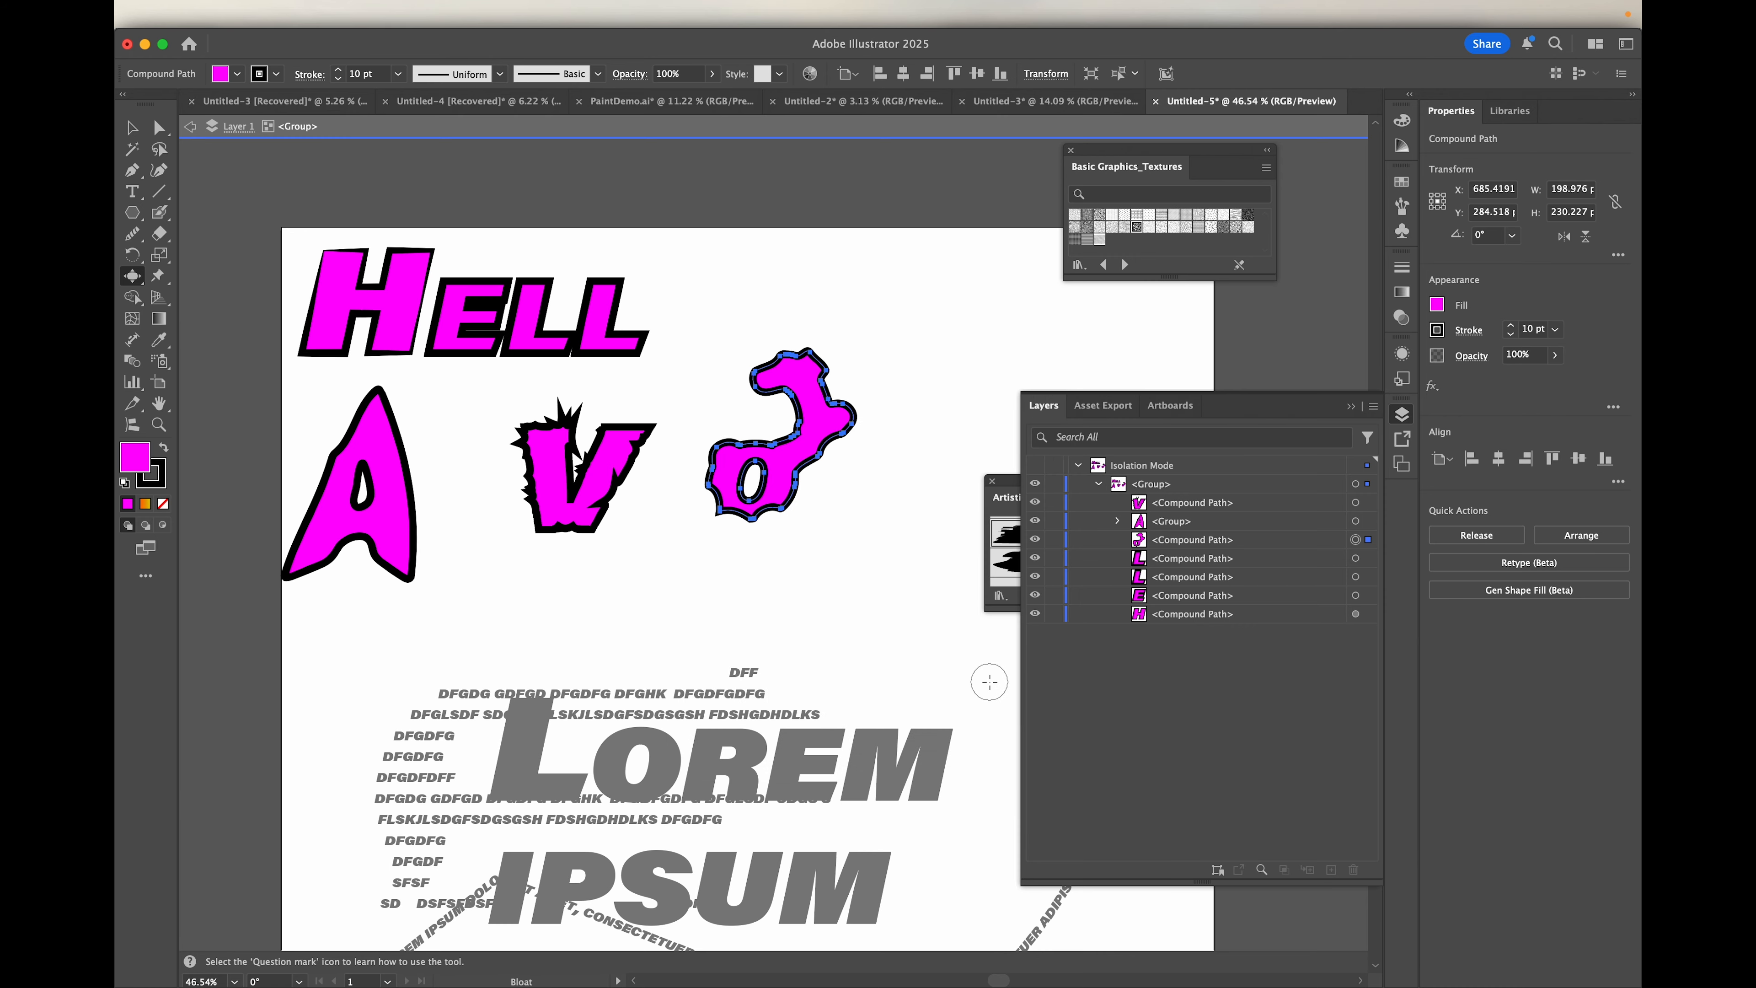
Step: Move the last L of HELL to the empty area below and right of the O, at about X 872, Y 463 px
{"action": "scroll", "coordinate": [668, 554], "scroll_direction": "up", "scroll_amount": 3}
{"action": "scroll", "coordinate": [668, 554], "scroll_direction": "down", "scroll_amount": 4}
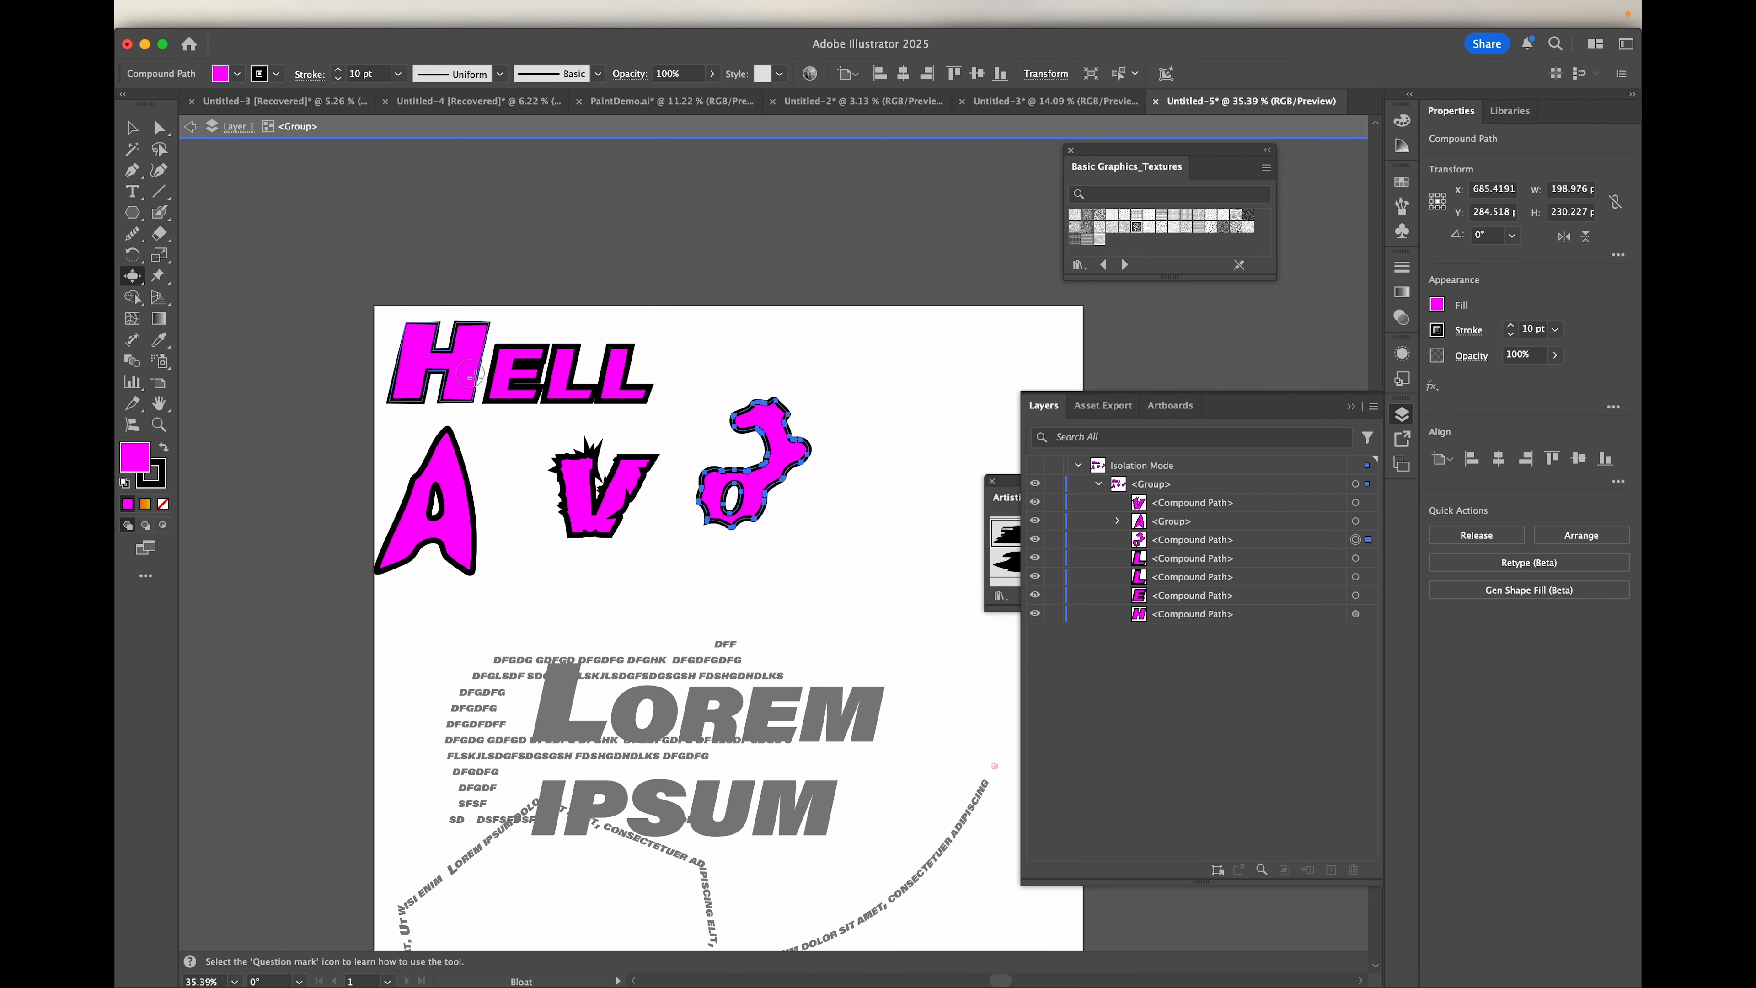
{"action": "left_click", "coordinate": [132, 127]}
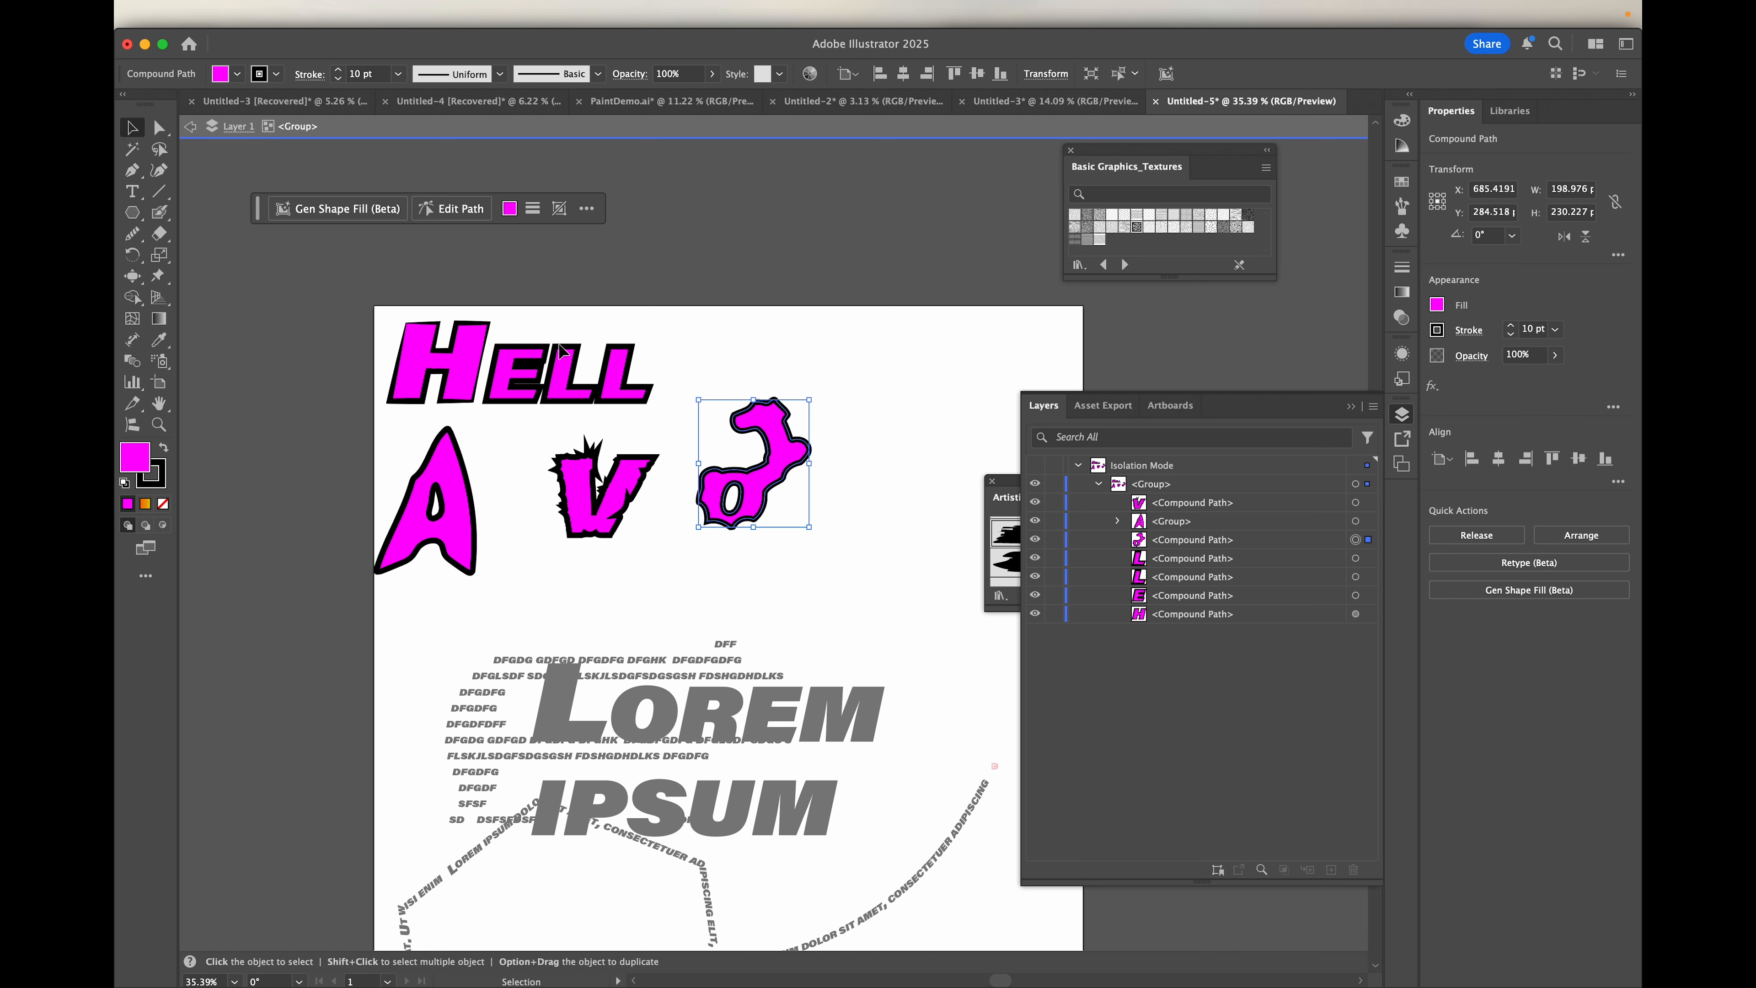
{"action": "key", "text": "super+a"}
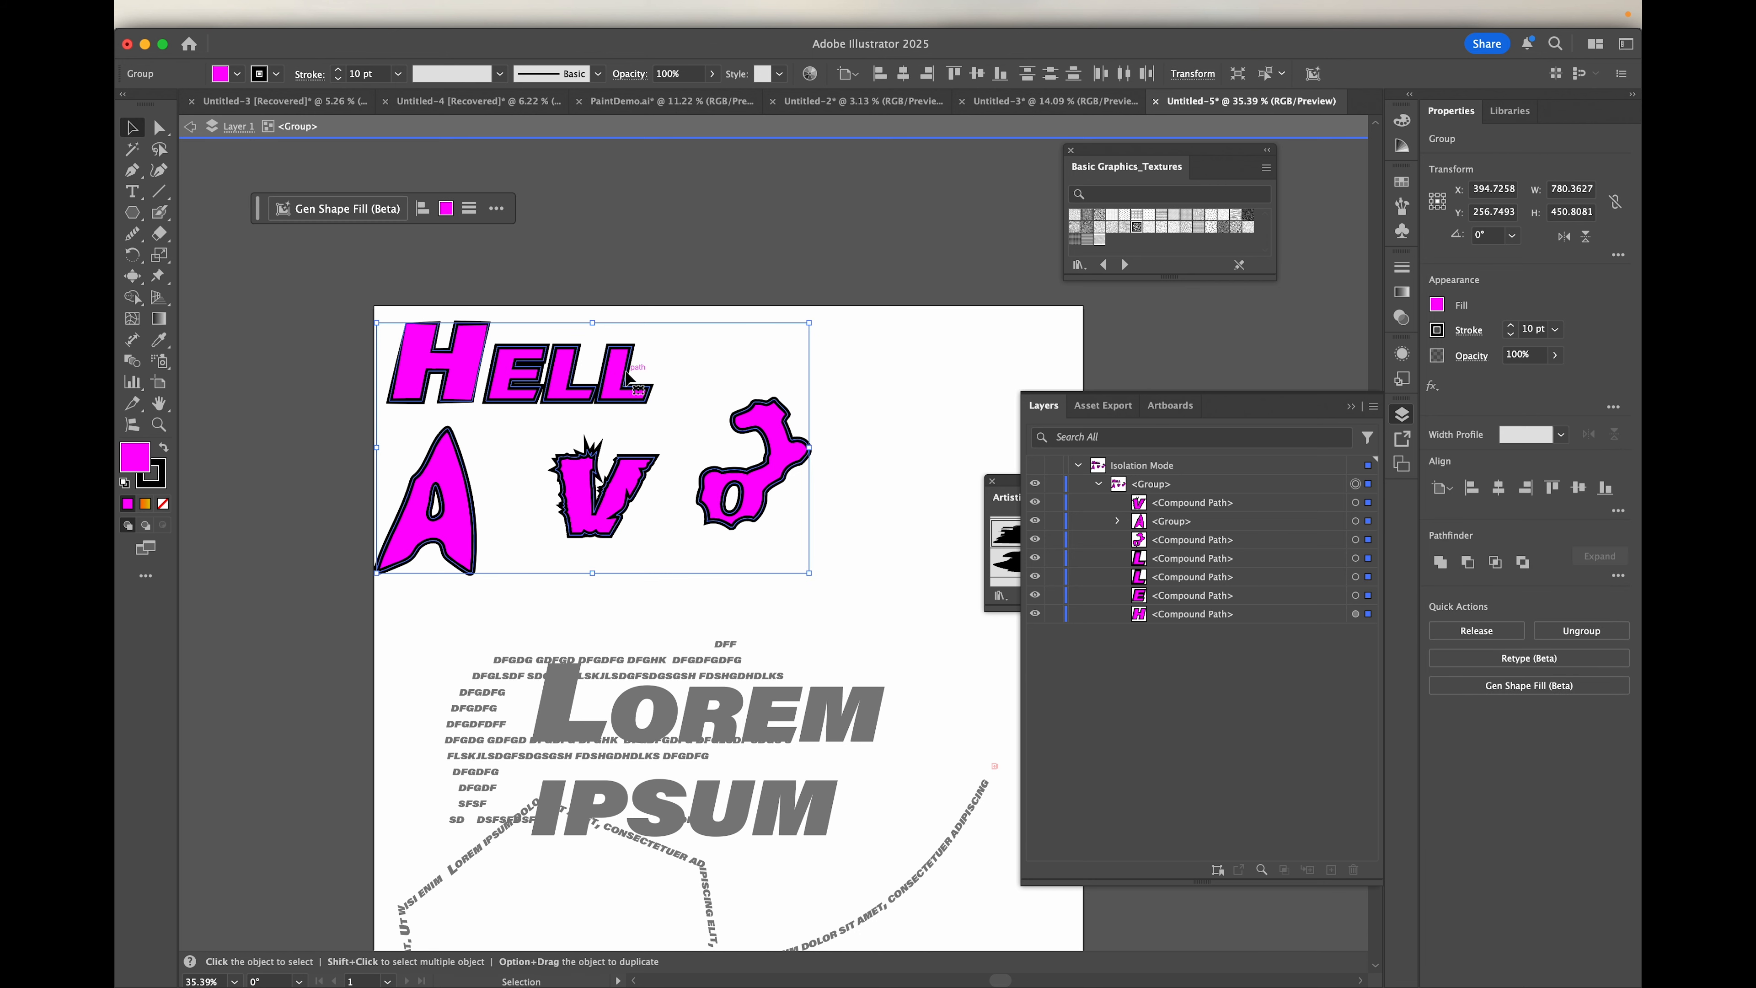
{"action": "left_click", "coordinate": [629, 377]}
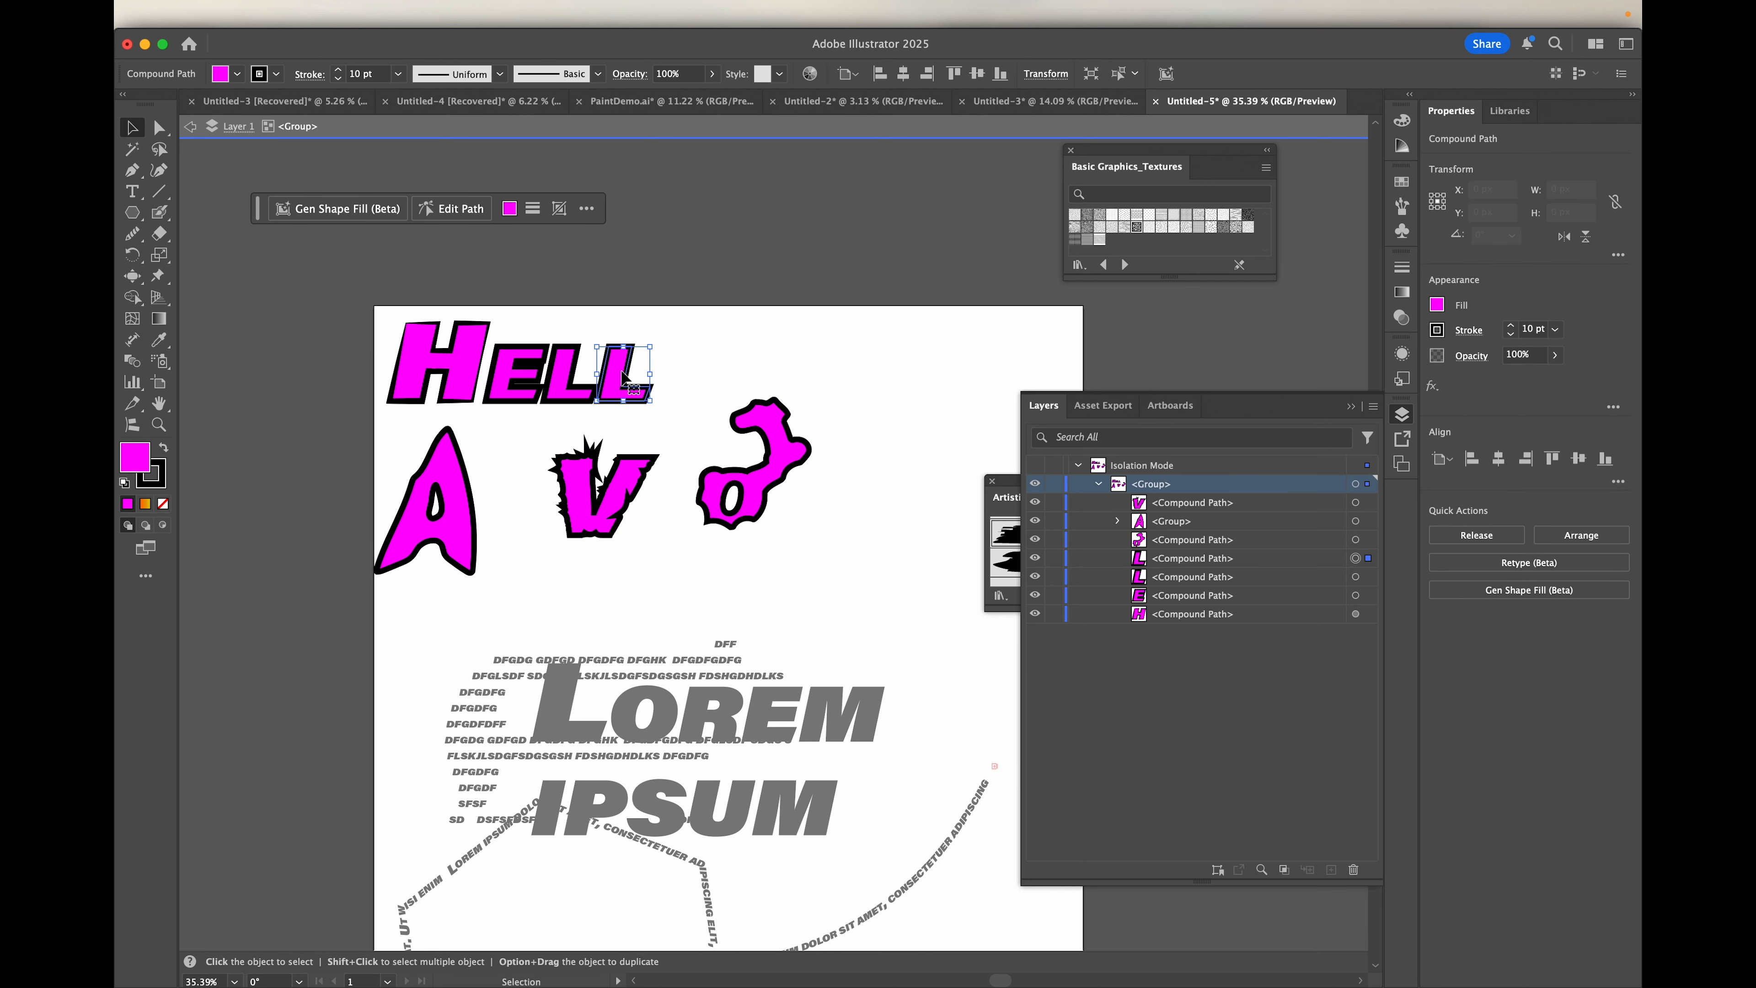
{"action": "left_click_drag", "start_coordinate": [635, 376], "coordinate": [853, 554]}
{"action": "scroll", "coordinate": [854, 555], "scroll_direction": "up", "scroll_amount": 5}
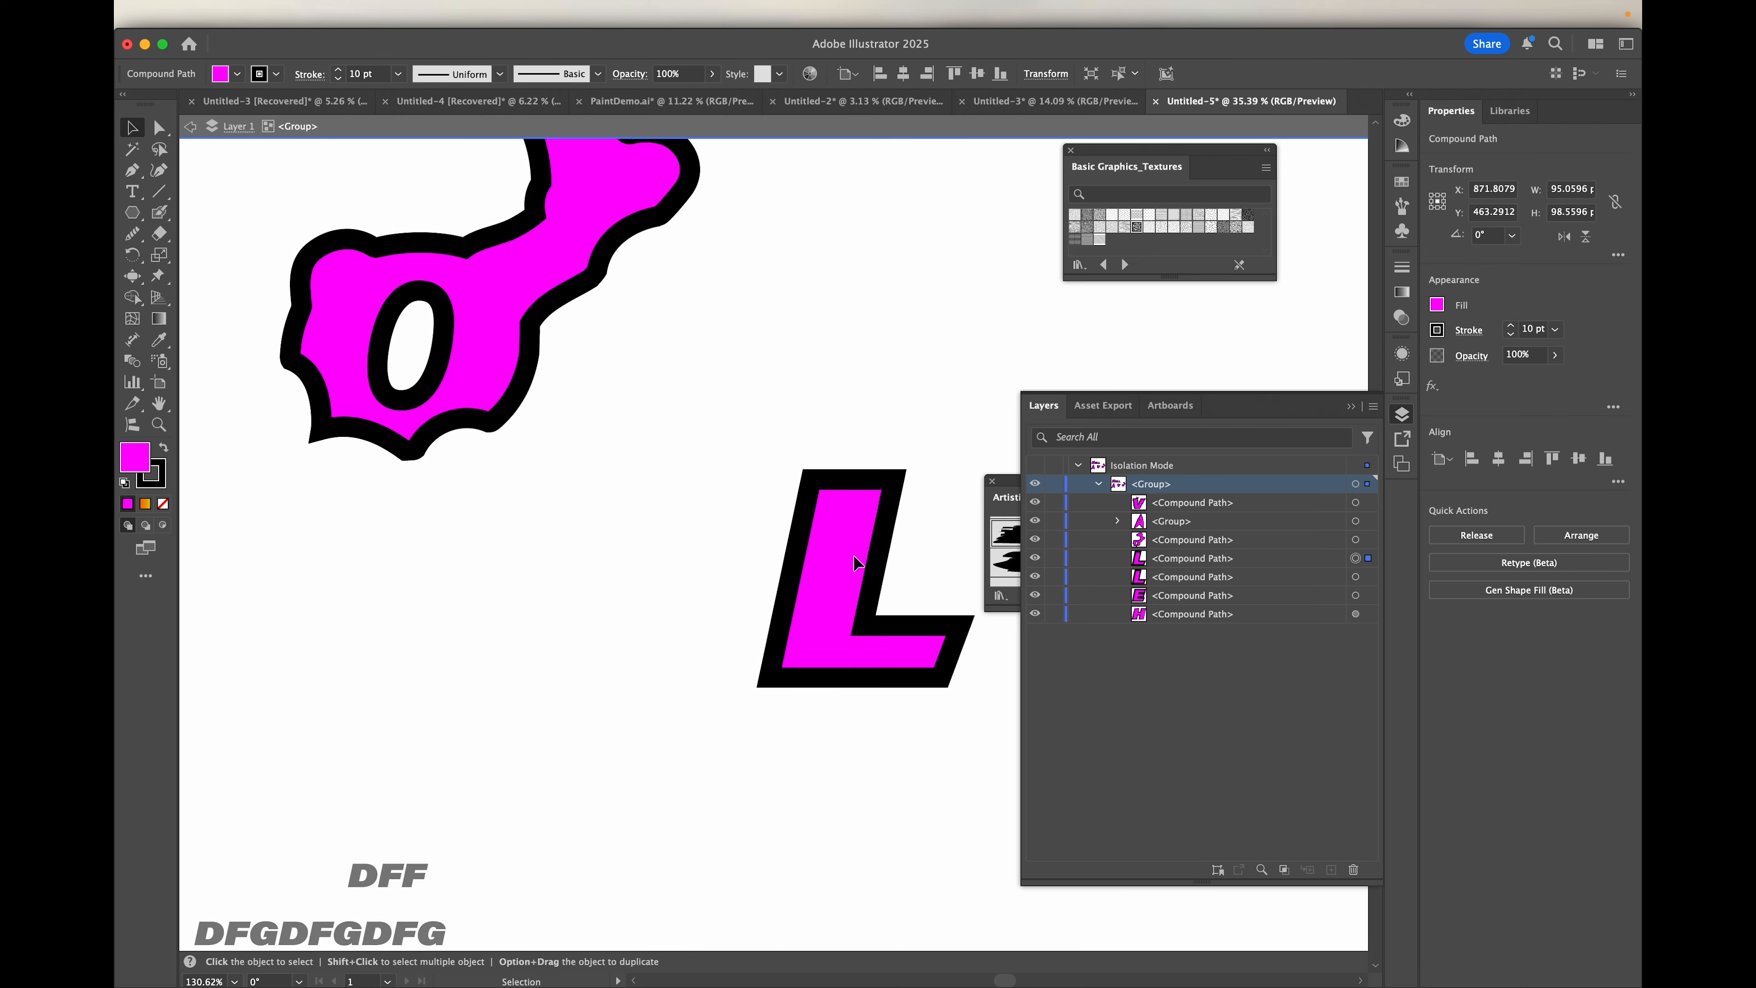
{"action": "scroll", "coordinate": [853, 555], "scroll_direction": "right", "scroll_amount": 4}
{"action": "scroll", "coordinate": [853, 554], "scroll_direction": "down", "scroll_amount": 2}
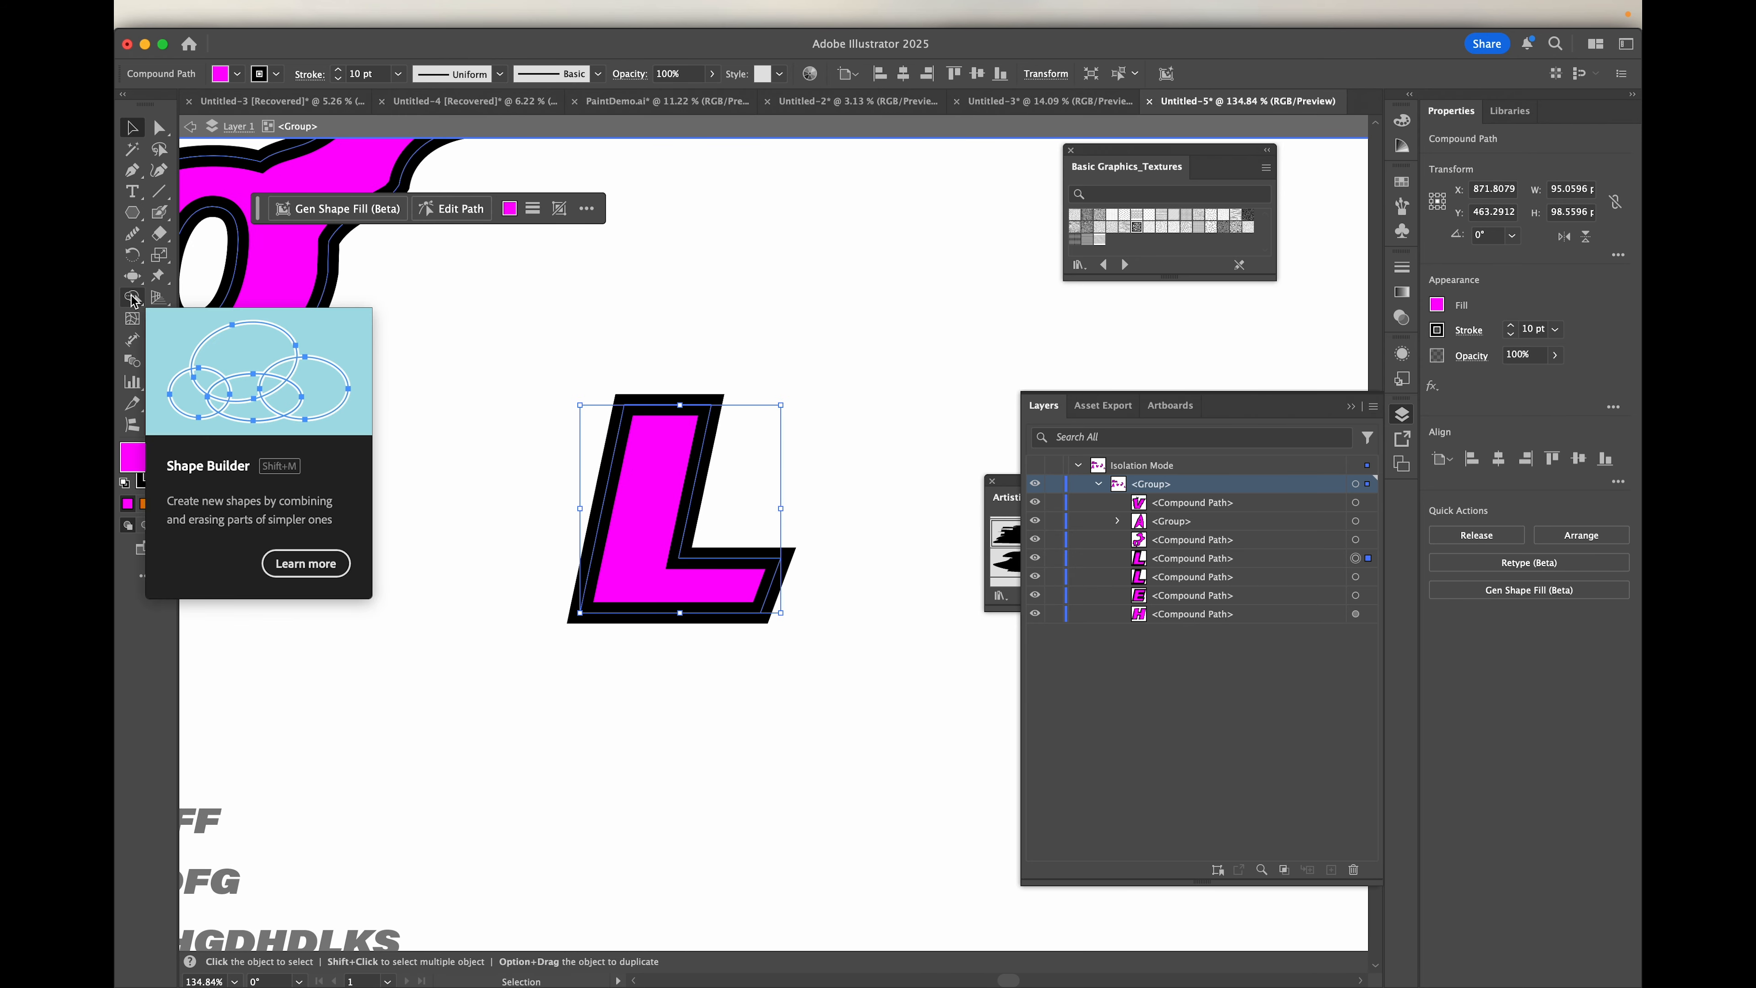
Step: Choose the Wrinkle tool and review its brush dimension and wrinkle options, leaving them as they are
{"action": "left_click", "coordinate": [132, 299]}
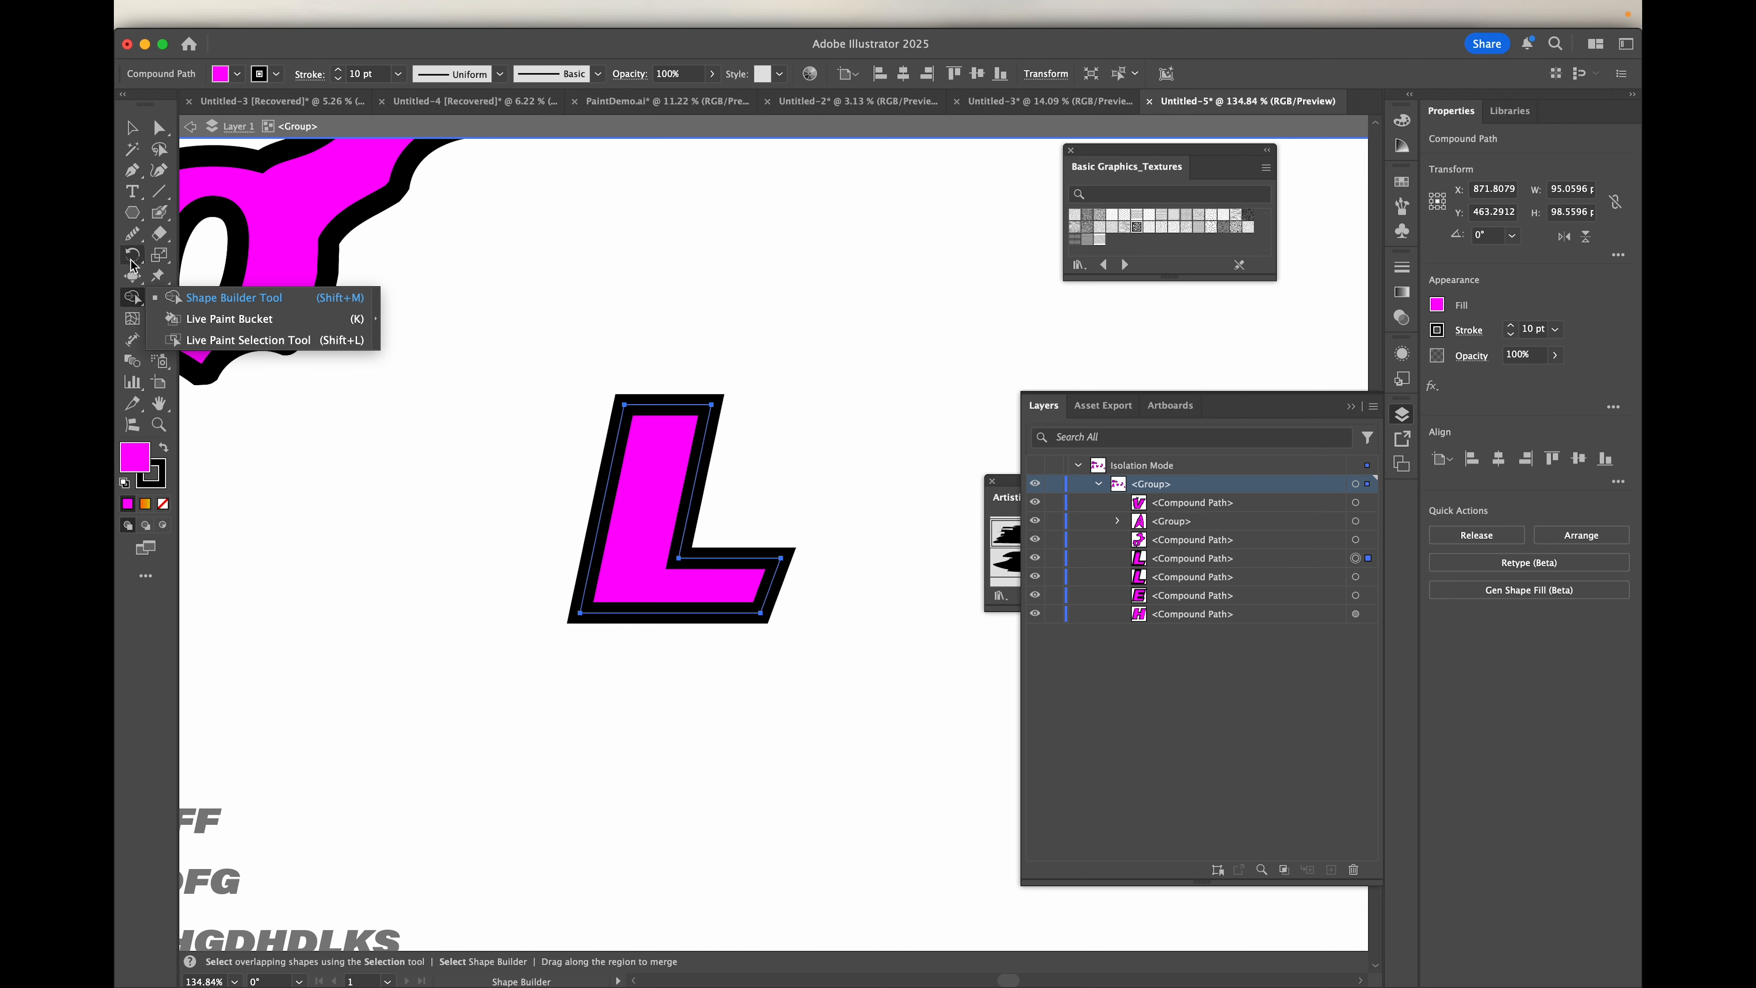
{"action": "left_click_drag", "start_coordinate": [132, 276], "coordinate": [197, 432]}
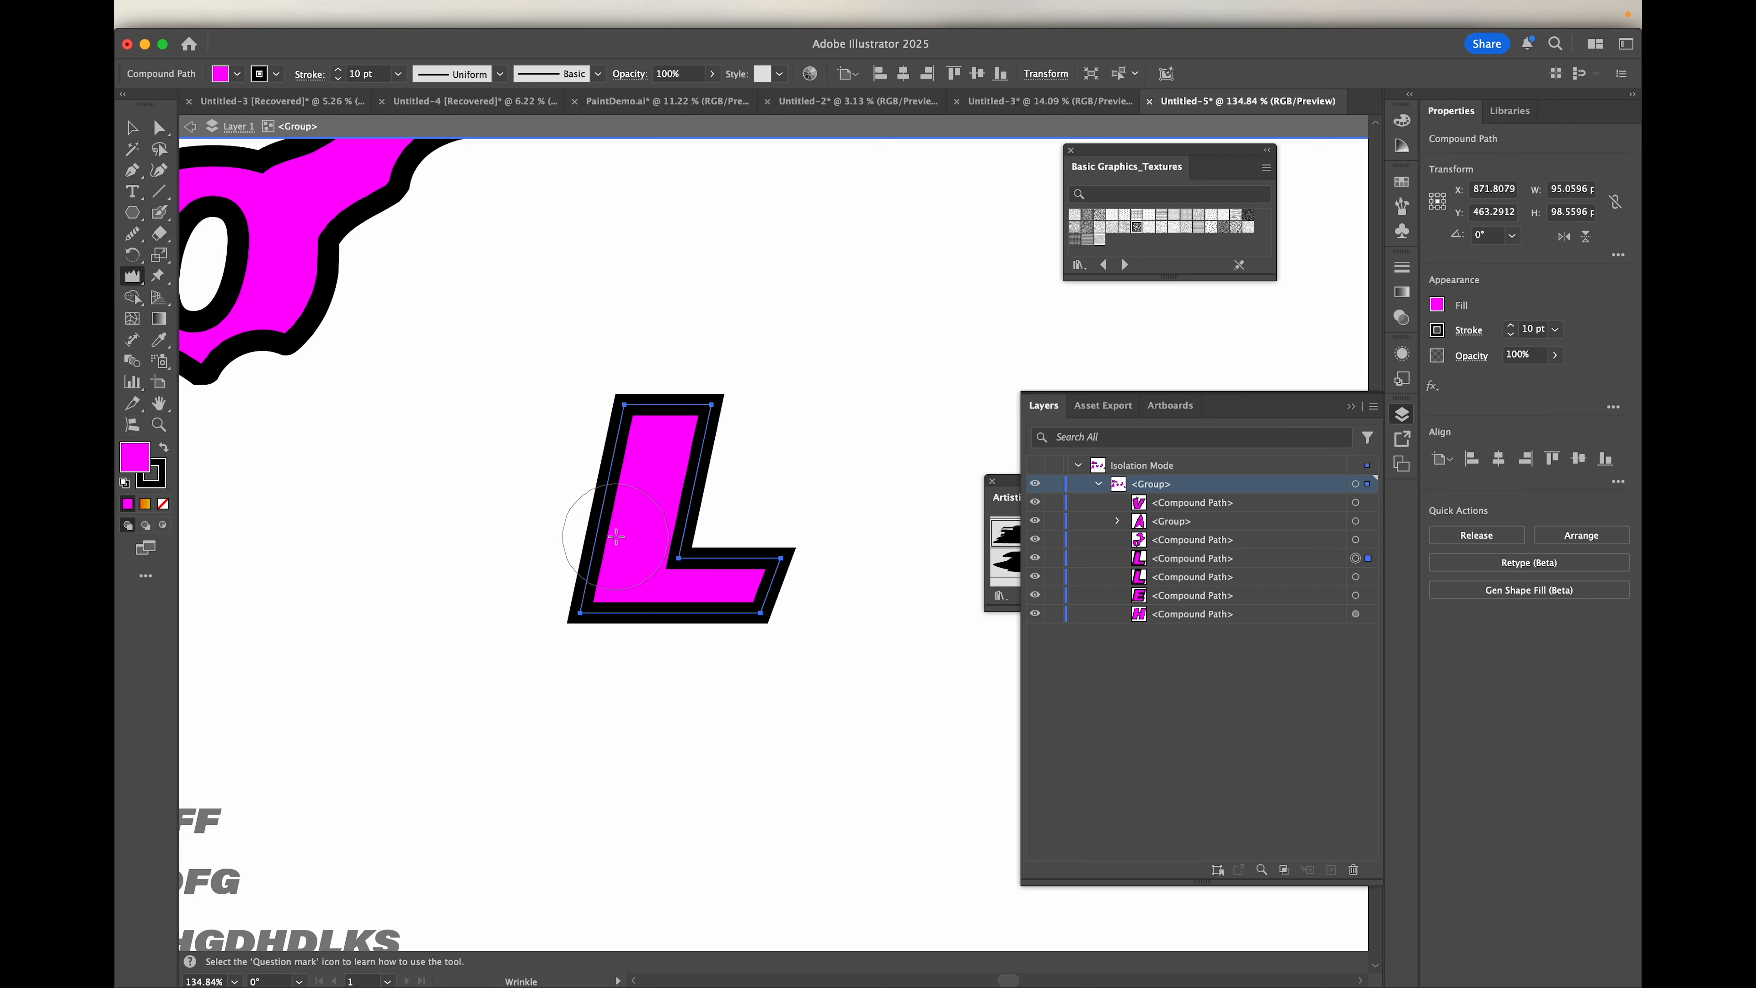
{"action": "double_click", "coordinate": [132, 277]}
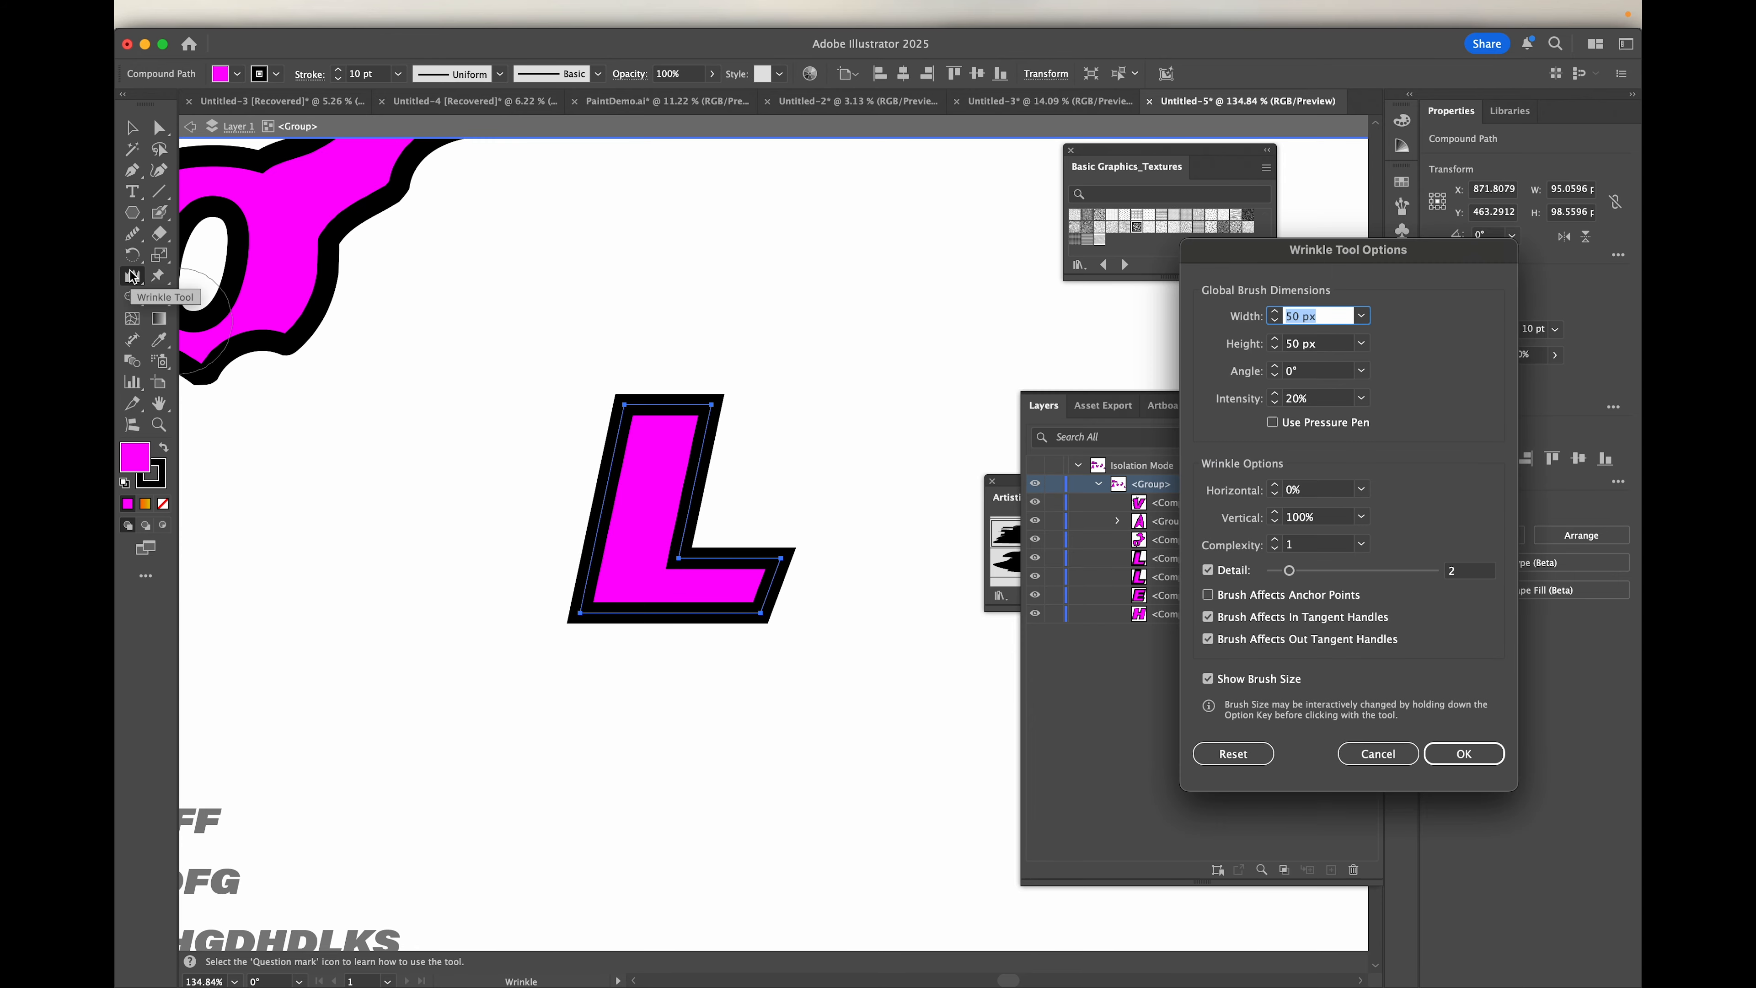
{"action": "left_click_drag", "start_coordinate": [1326, 257], "coordinate": [1063, 177]}
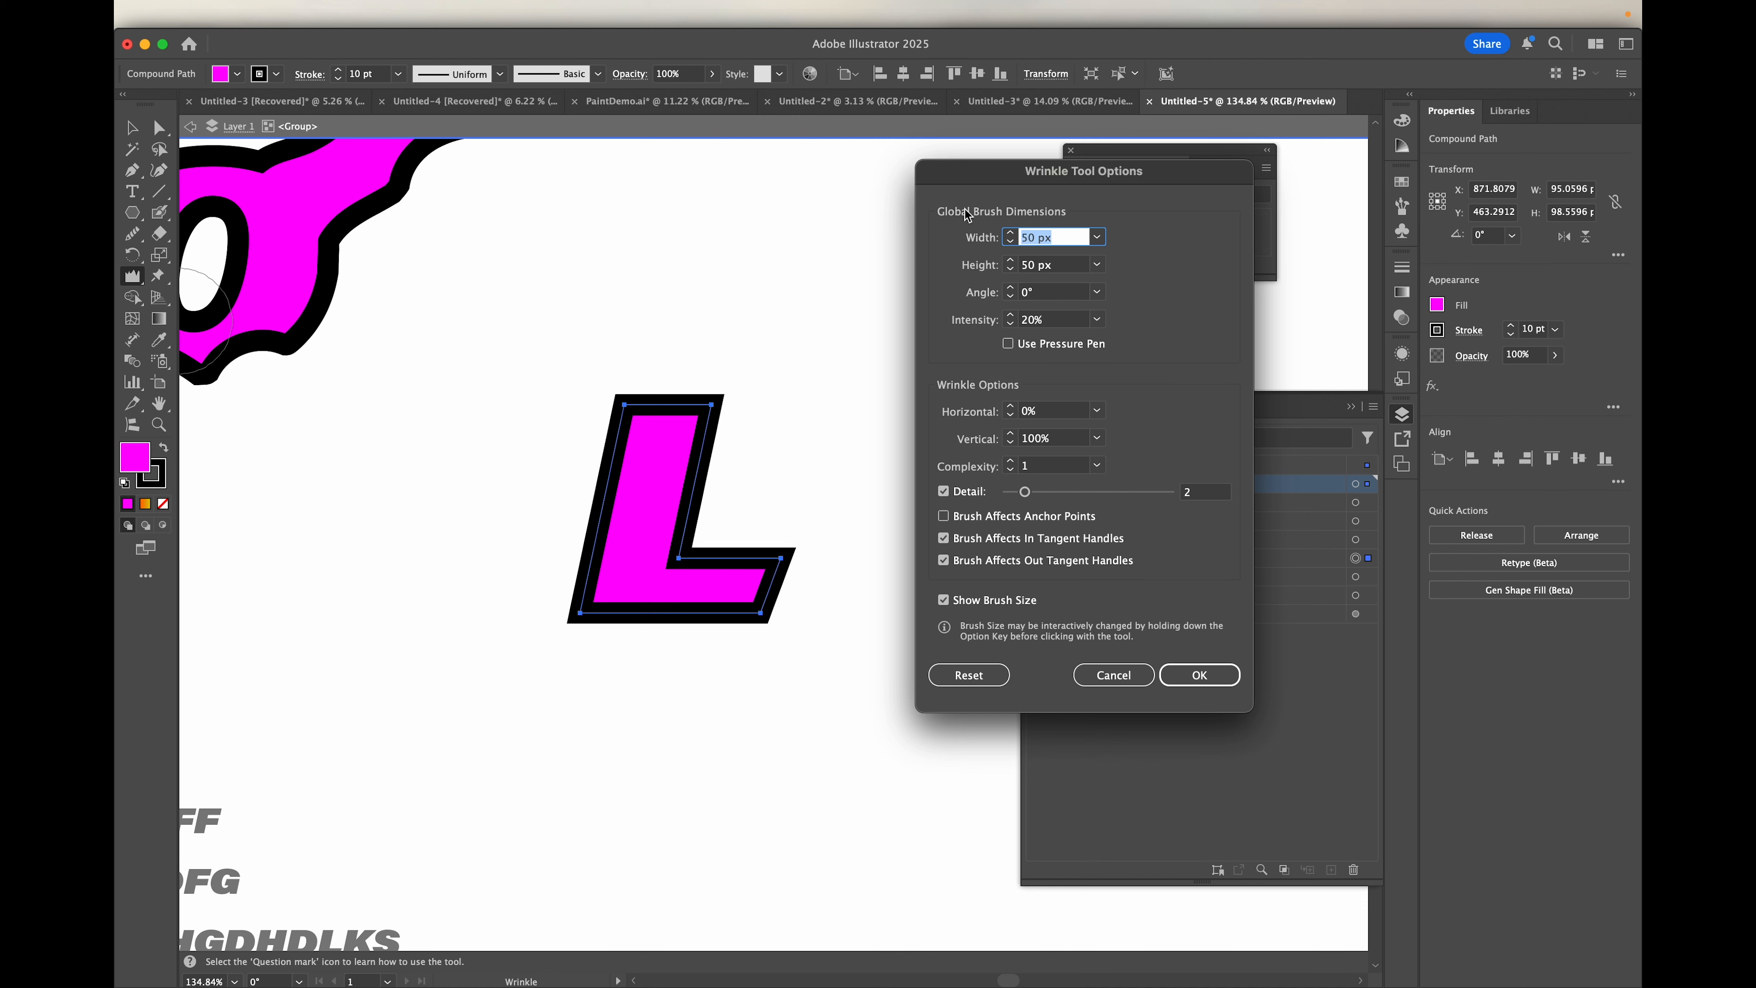
{"action": "left_click_drag", "start_coordinate": [1076, 189], "coordinate": [1040, 193]}
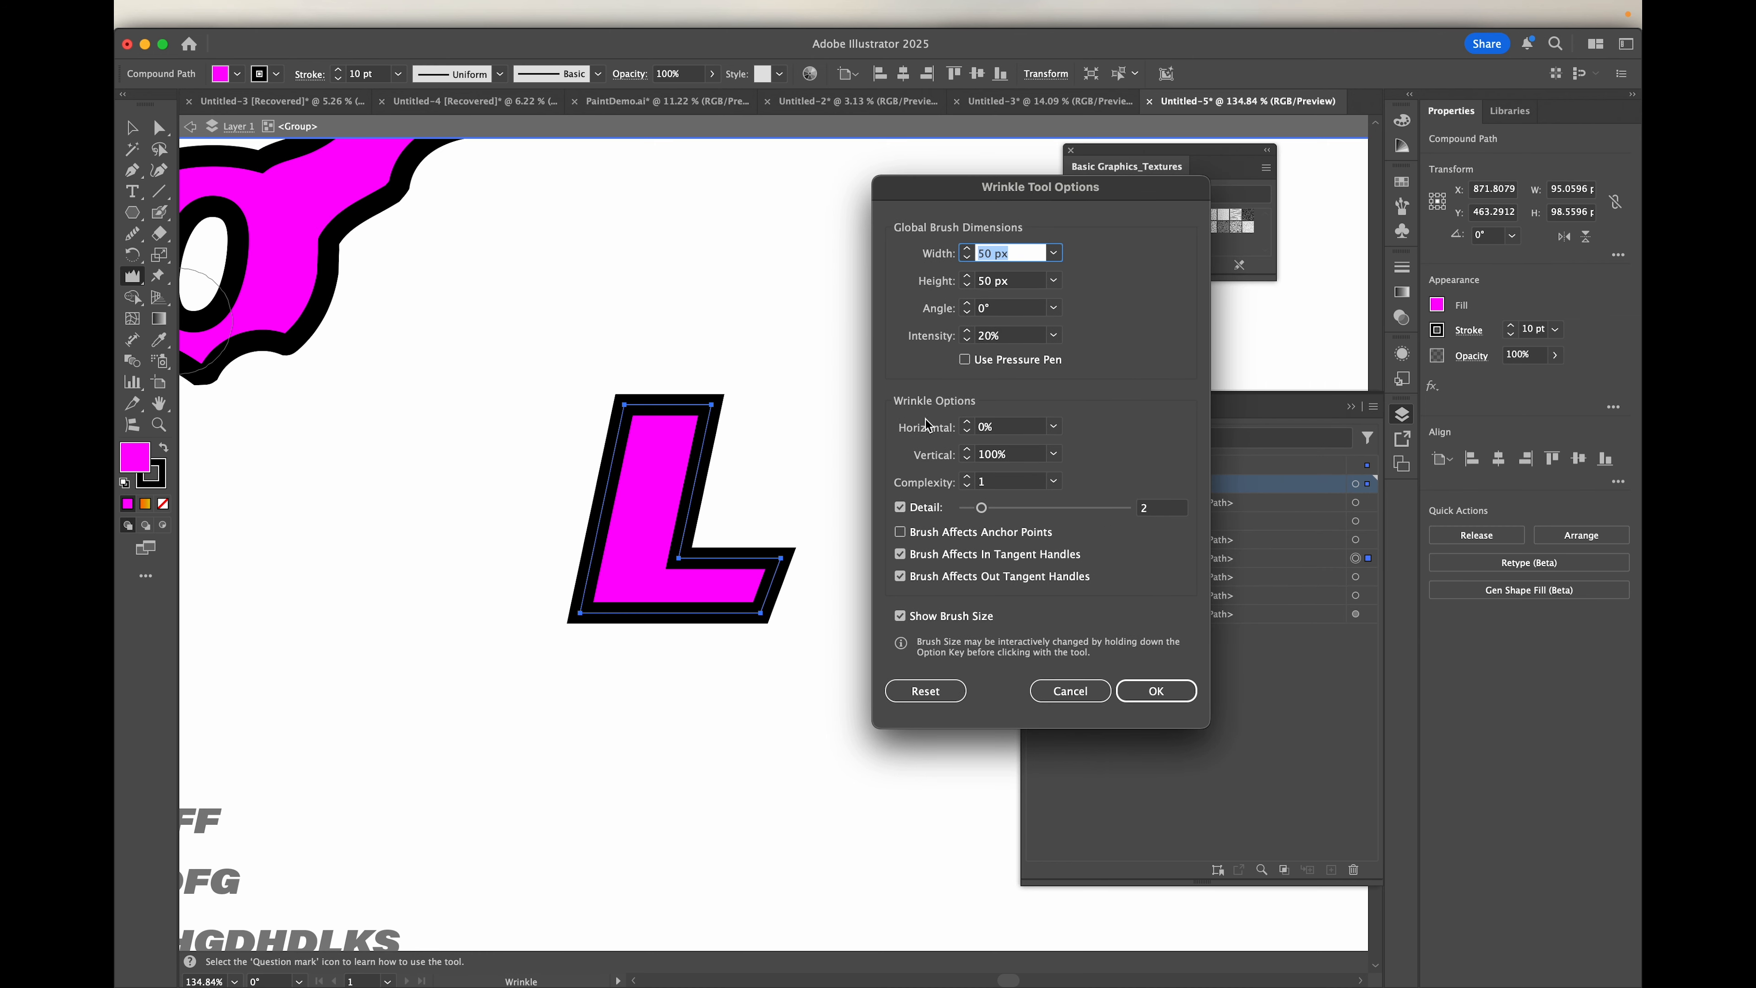
{"action": "mouse_move", "coordinate": [910, 193]}
{"action": "left_mouse_down"}
{"action": "mouse_move", "coordinate": [1037, 190]}
{"action": "mouse_move", "coordinate": [928, 215]}
{"action": "left_mouse_up"}
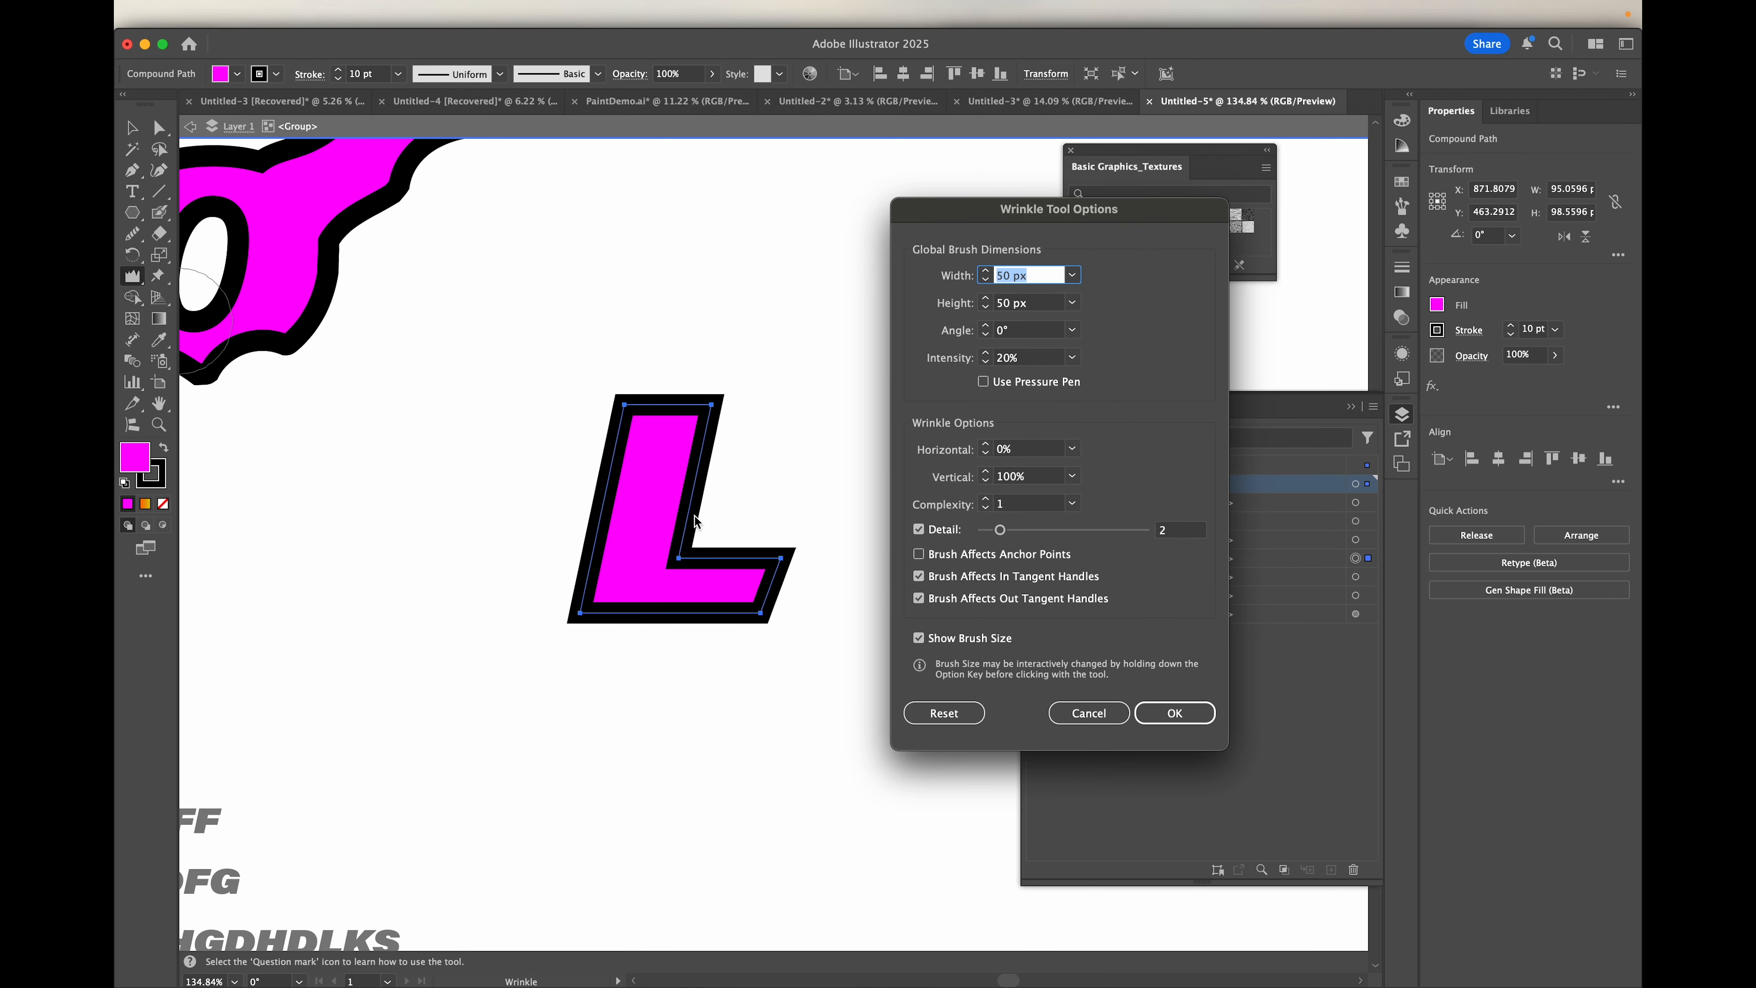
{"action": "left_click", "coordinate": [1175, 712]}
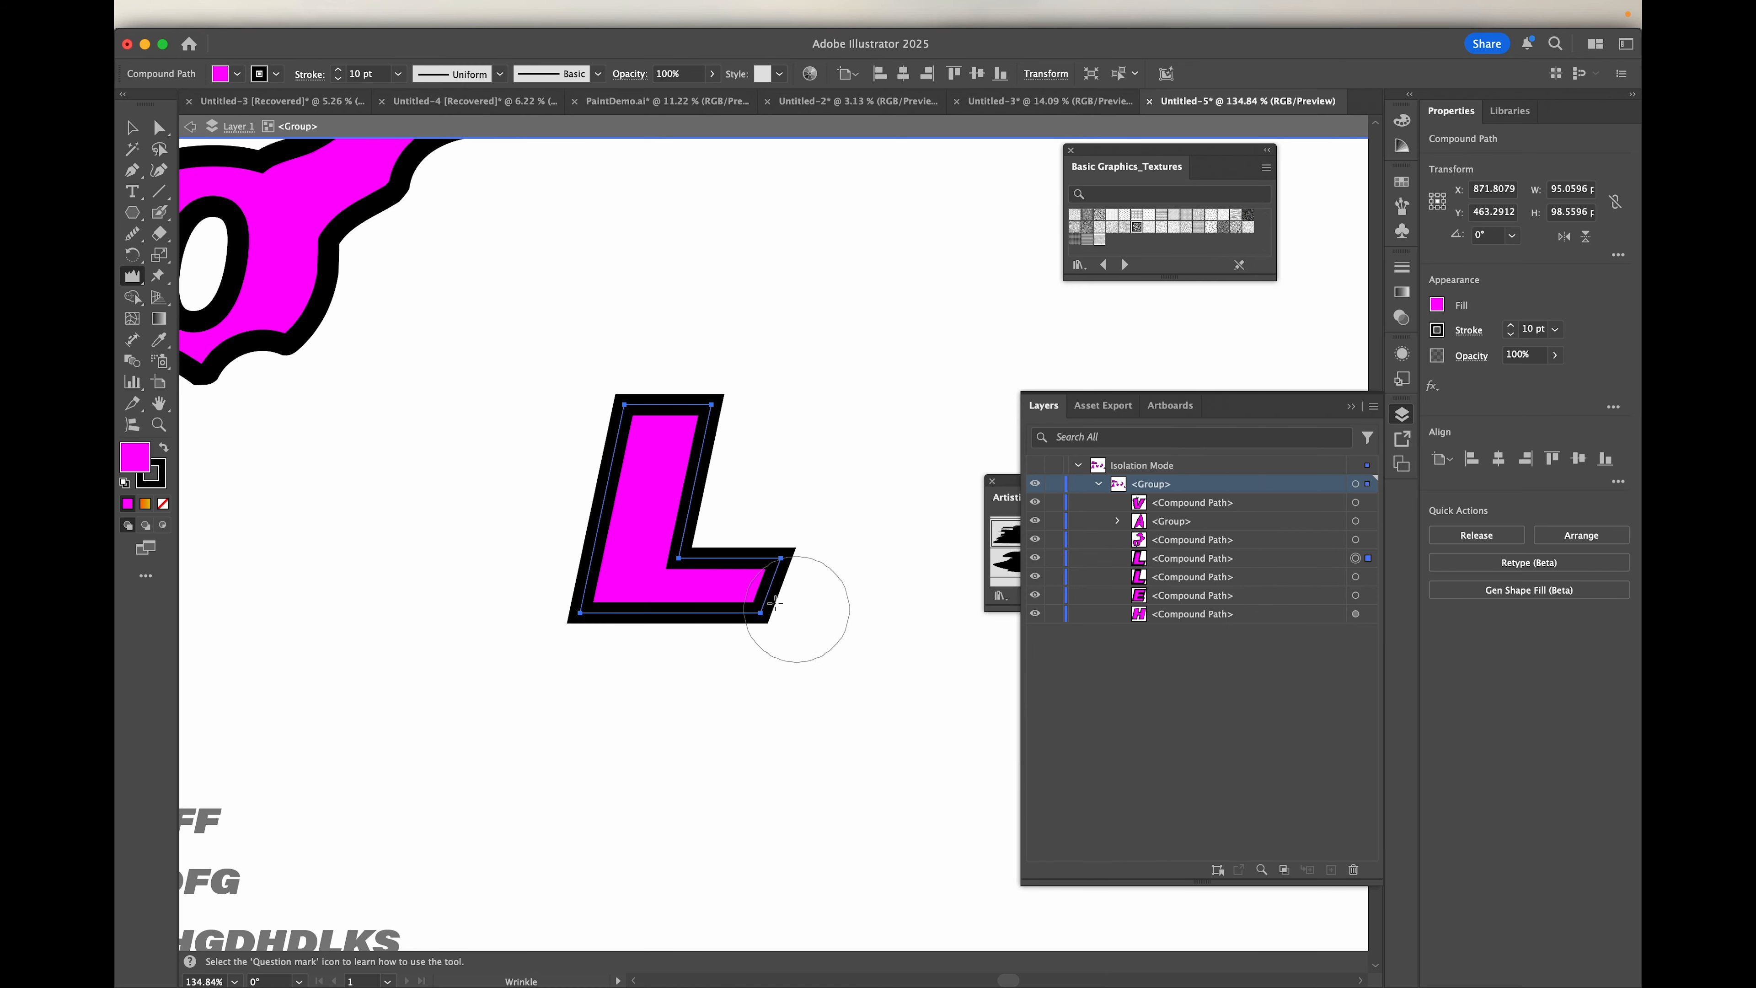
Step: Wrinkle the L's left, top and bottom edges with the default Wrinkle settings
{"action": "scroll", "coordinate": [601, 508], "scroll_direction": "up", "scroll_amount": 5}
{"action": "mouse_move", "coordinate": [594, 394]}
{"action": "left_mouse_down"}
{"action": "mouse_move", "coordinate": [634, 404]}
{"action": "mouse_move", "coordinate": [599, 496]}
{"action": "left_mouse_up"}
{"action": "mouse_move", "coordinate": [729, 304]}
{"action": "left_mouse_down"}
{"action": "mouse_move", "coordinate": [726, 284]}
{"action": "mouse_move", "coordinate": [772, 263]}
{"action": "mouse_move", "coordinate": [694, 282]}
{"action": "mouse_move", "coordinate": [692, 239]}
{"action": "left_mouse_up"}
{"action": "left_click_drag", "start_coordinate": [608, 731], "coordinate": [815, 745]}
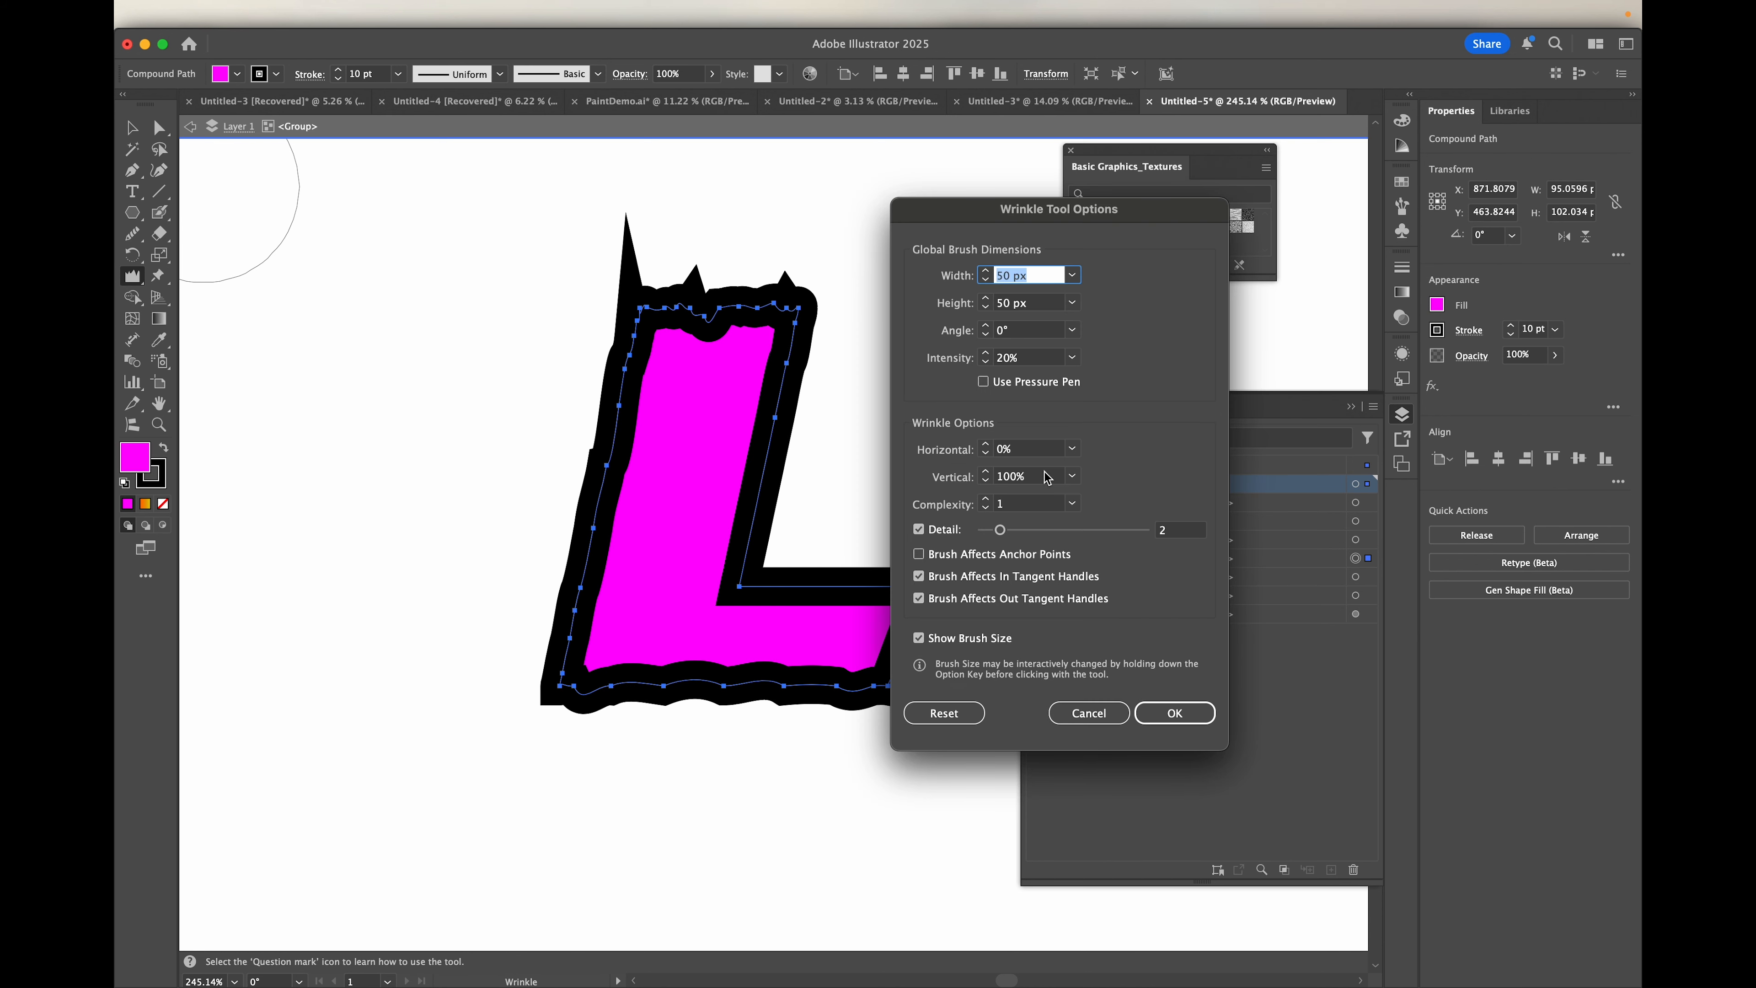
Step: Set the Wrinkle tool's horizontal amount to 100% and wrinkle the L's inner and right-hand edges
{"action": "left_click", "coordinate": [1033, 450]}
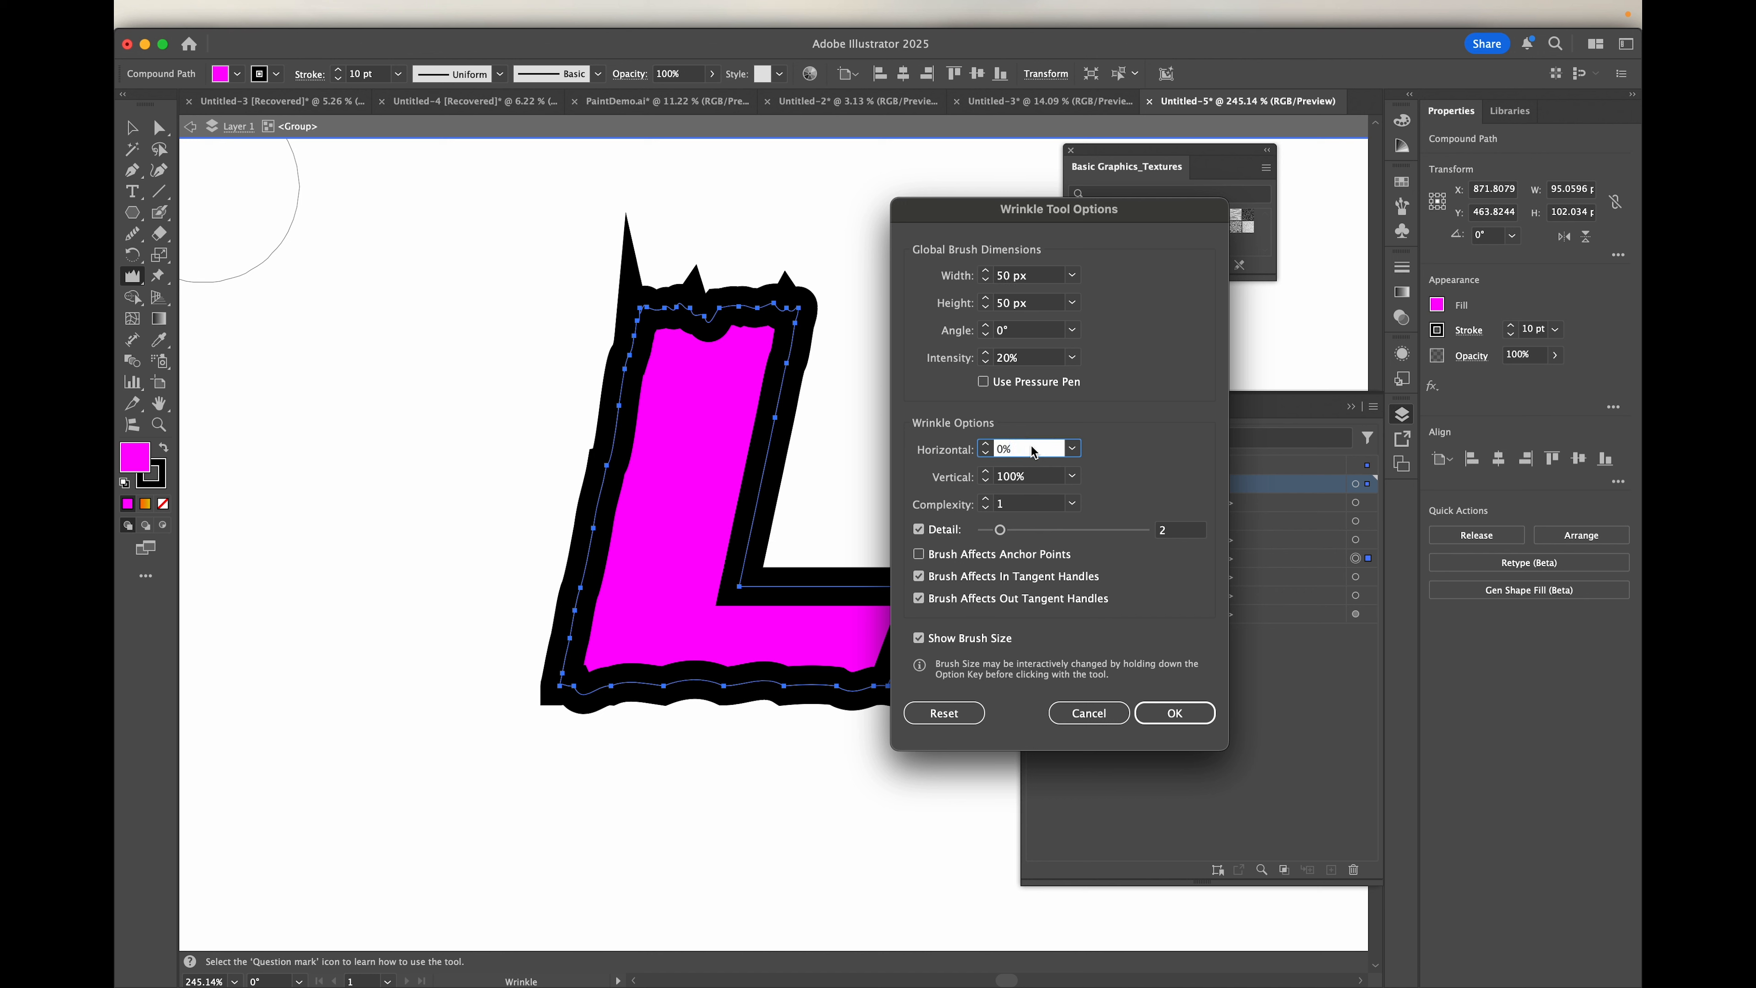
{"action": "left_click_drag", "start_coordinate": [1033, 450], "coordinate": [951, 436]}
{"action": "left_click", "coordinate": [1026, 477]}
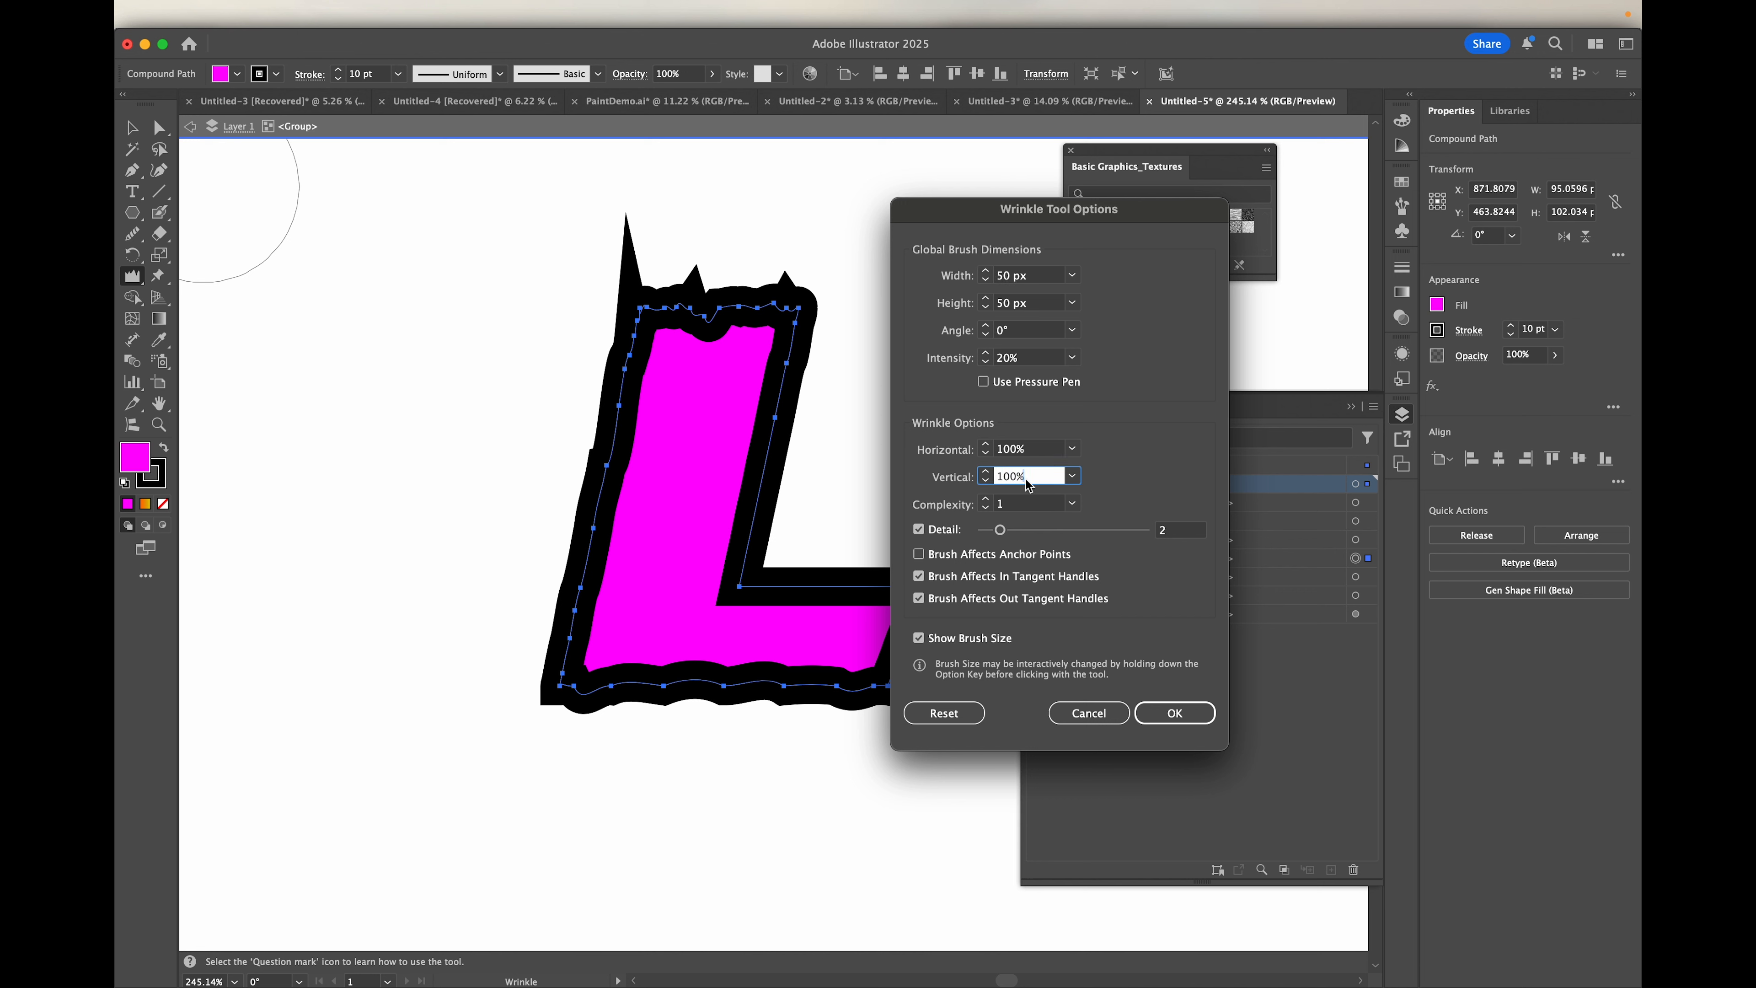
{"action": "left_click", "coordinate": [1176, 715]}
{"action": "mouse_move", "coordinate": [748, 572]}
{"action": "left_mouse_down"}
{"action": "mouse_move", "coordinate": [754, 432]}
{"action": "mouse_move", "coordinate": [899, 536]}
{"action": "mouse_move", "coordinate": [912, 574]}
{"action": "mouse_move", "coordinate": [805, 387]}
{"action": "mouse_move", "coordinate": [802, 333]}
{"action": "mouse_move", "coordinate": [750, 317]}
{"action": "left_mouse_up"}
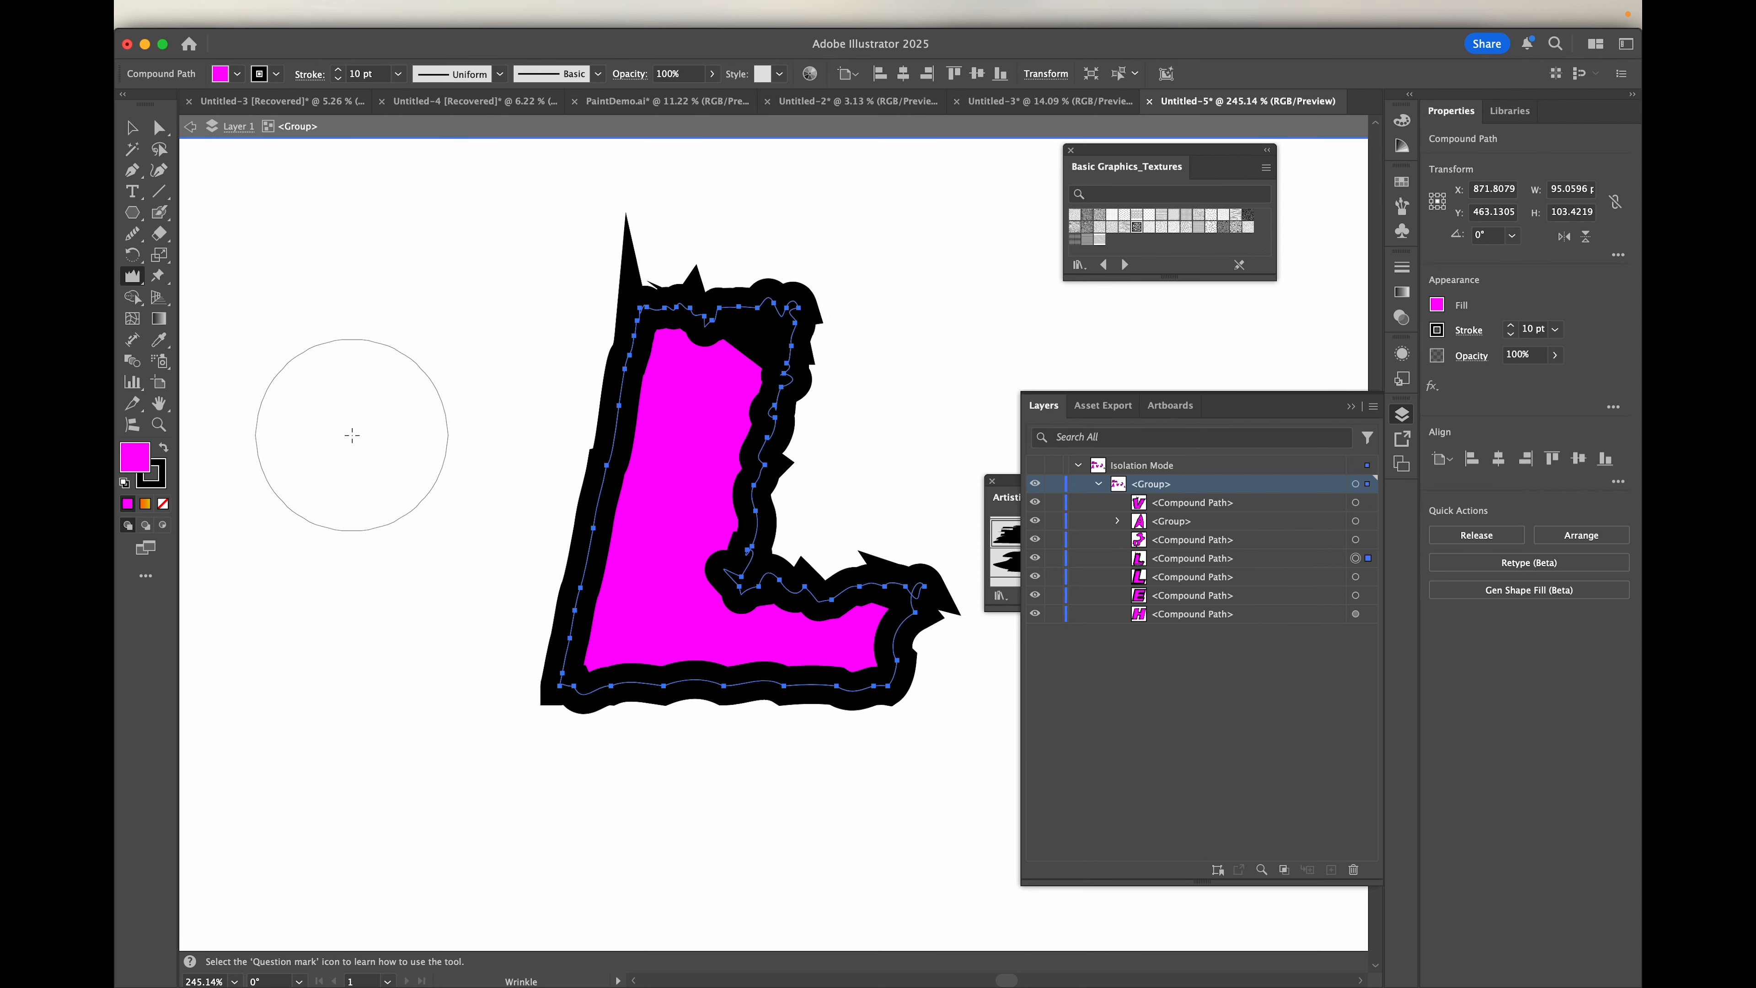
Step: Undo all the wrinkle strokes on the L
{"action": "scroll", "coordinate": [352, 435], "scroll_direction": "down", "scroll_amount": 3}
{"action": "key", "text": "super+z"}
{"action": "key", "text": "super+z"}
{"action": "key", "text": "super+z"}
{"action": "key", "text": "super+z"}
{"action": "key", "text": "super+z"}
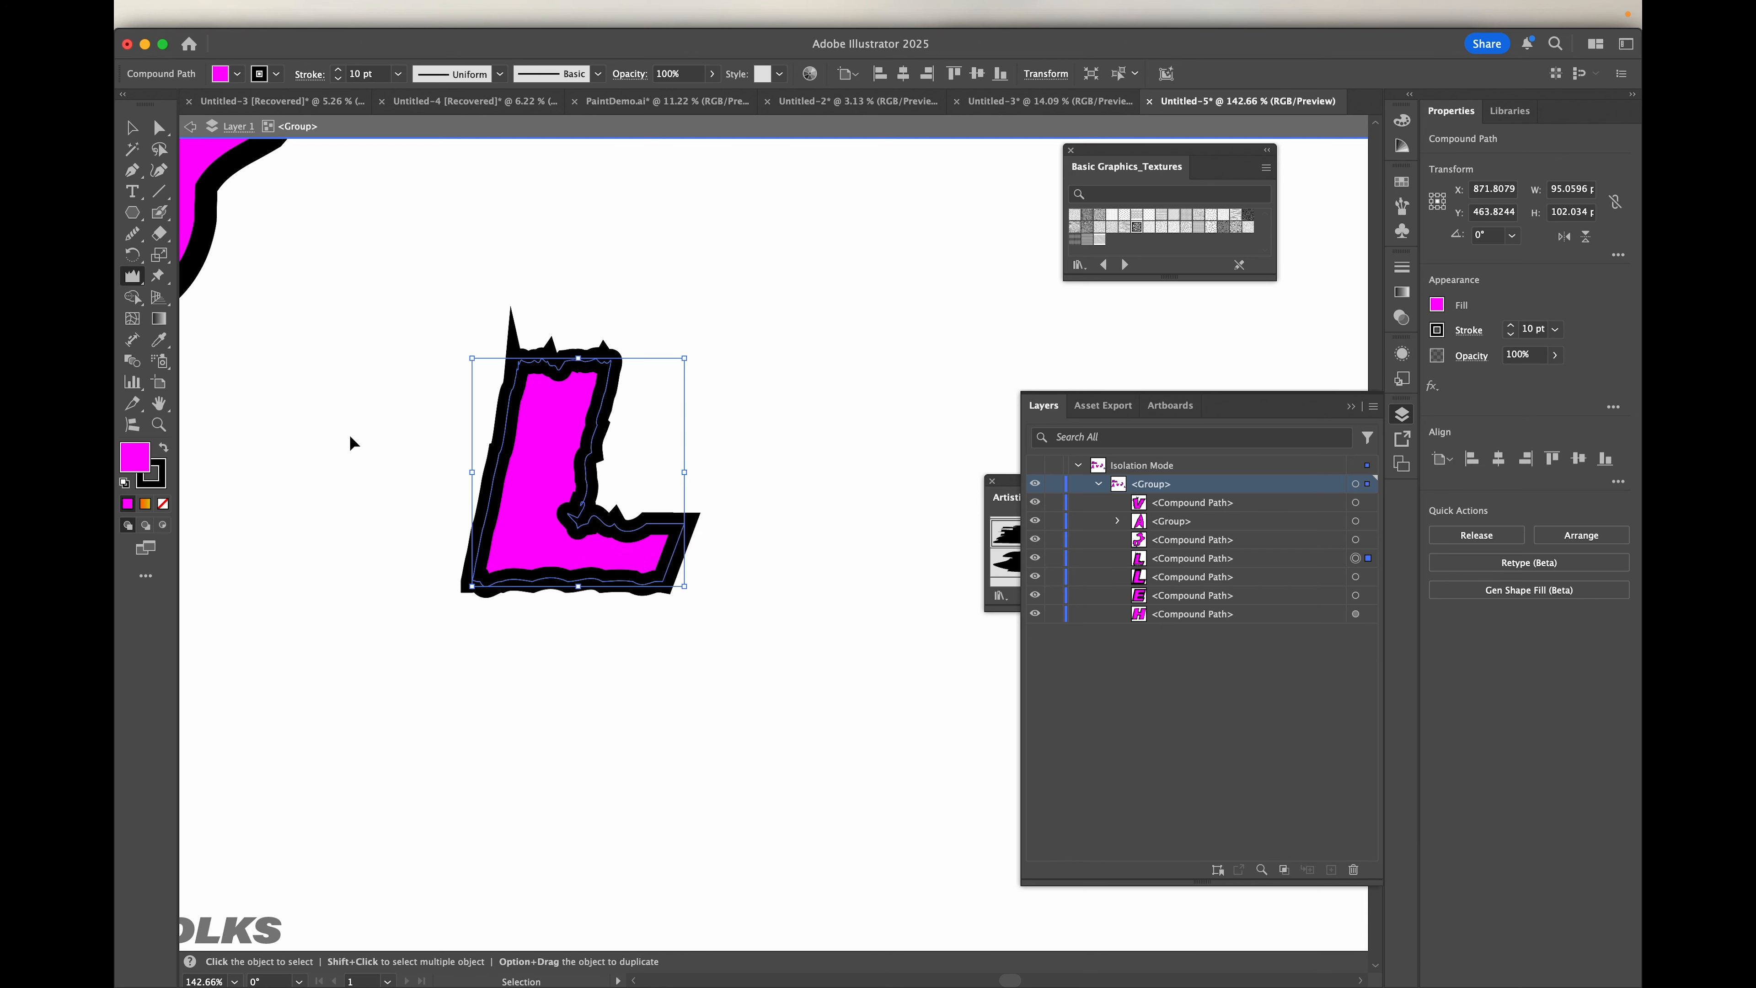
{"action": "key", "text": "super+z"}
{"action": "key", "text": "super+z"}
{"action": "key", "text": "super+z"}
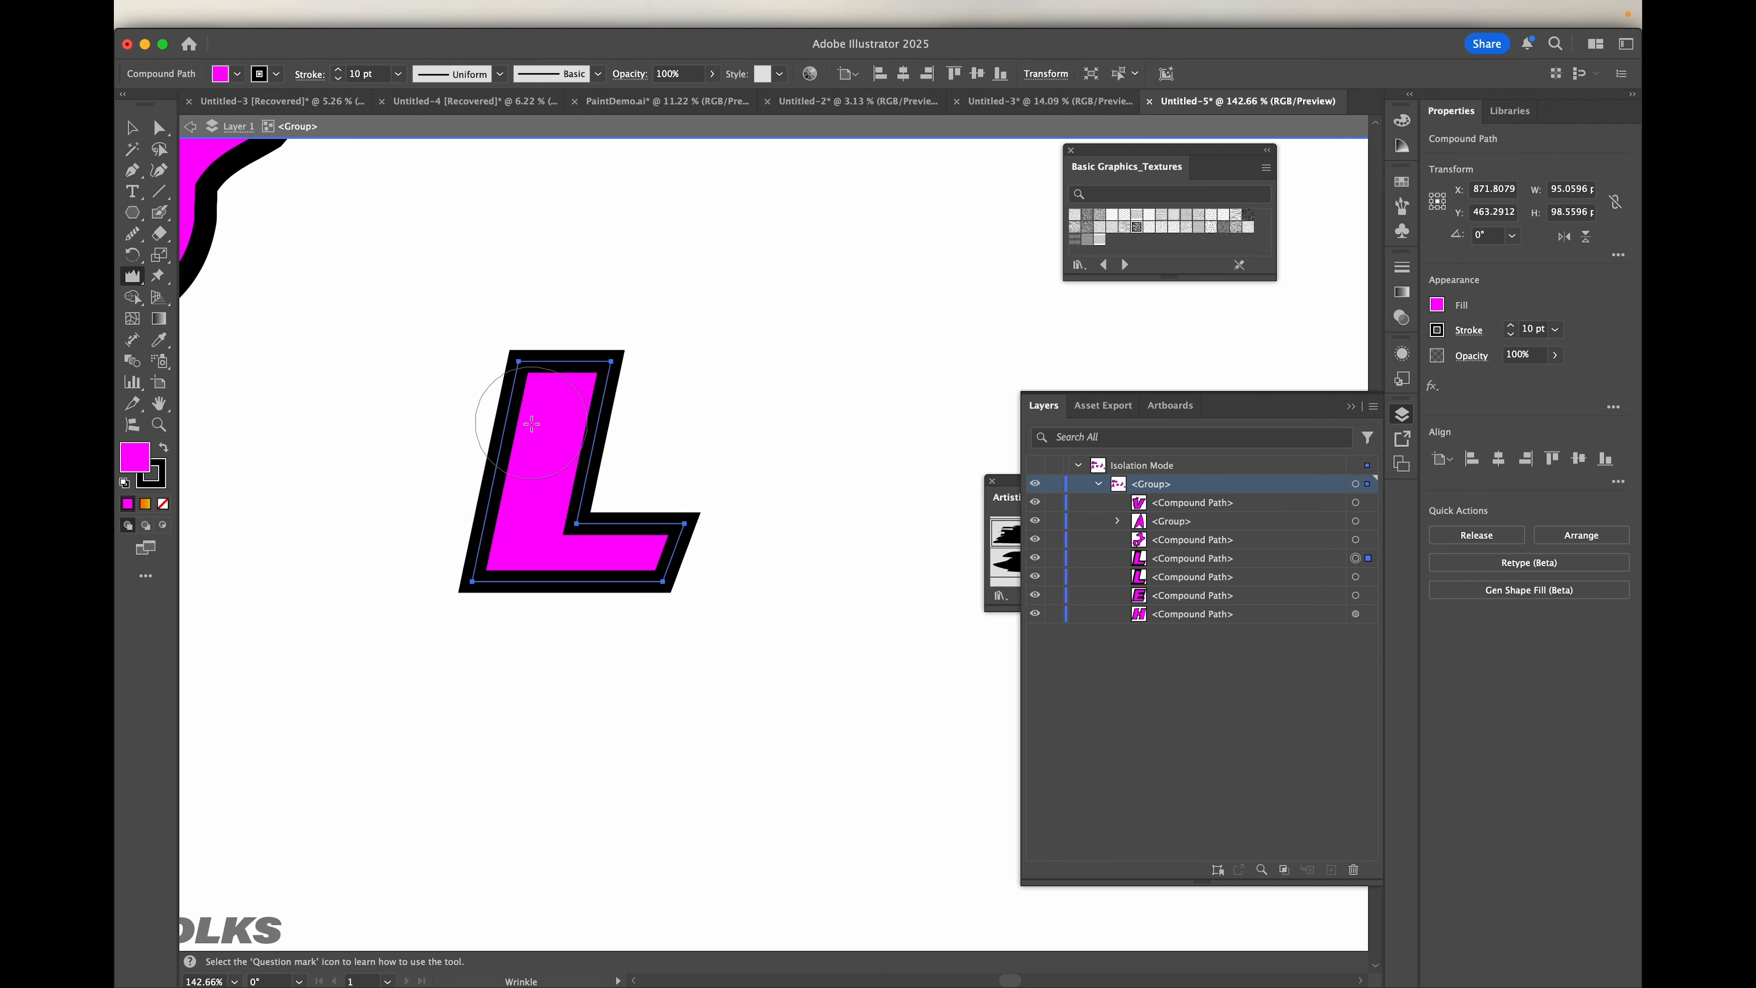
Step: Set the Wrinkle tool's horizontal and vertical amounts to 50% each
{"action": "scroll", "coordinate": [532, 423], "scroll_direction": "up", "scroll_amount": 3}
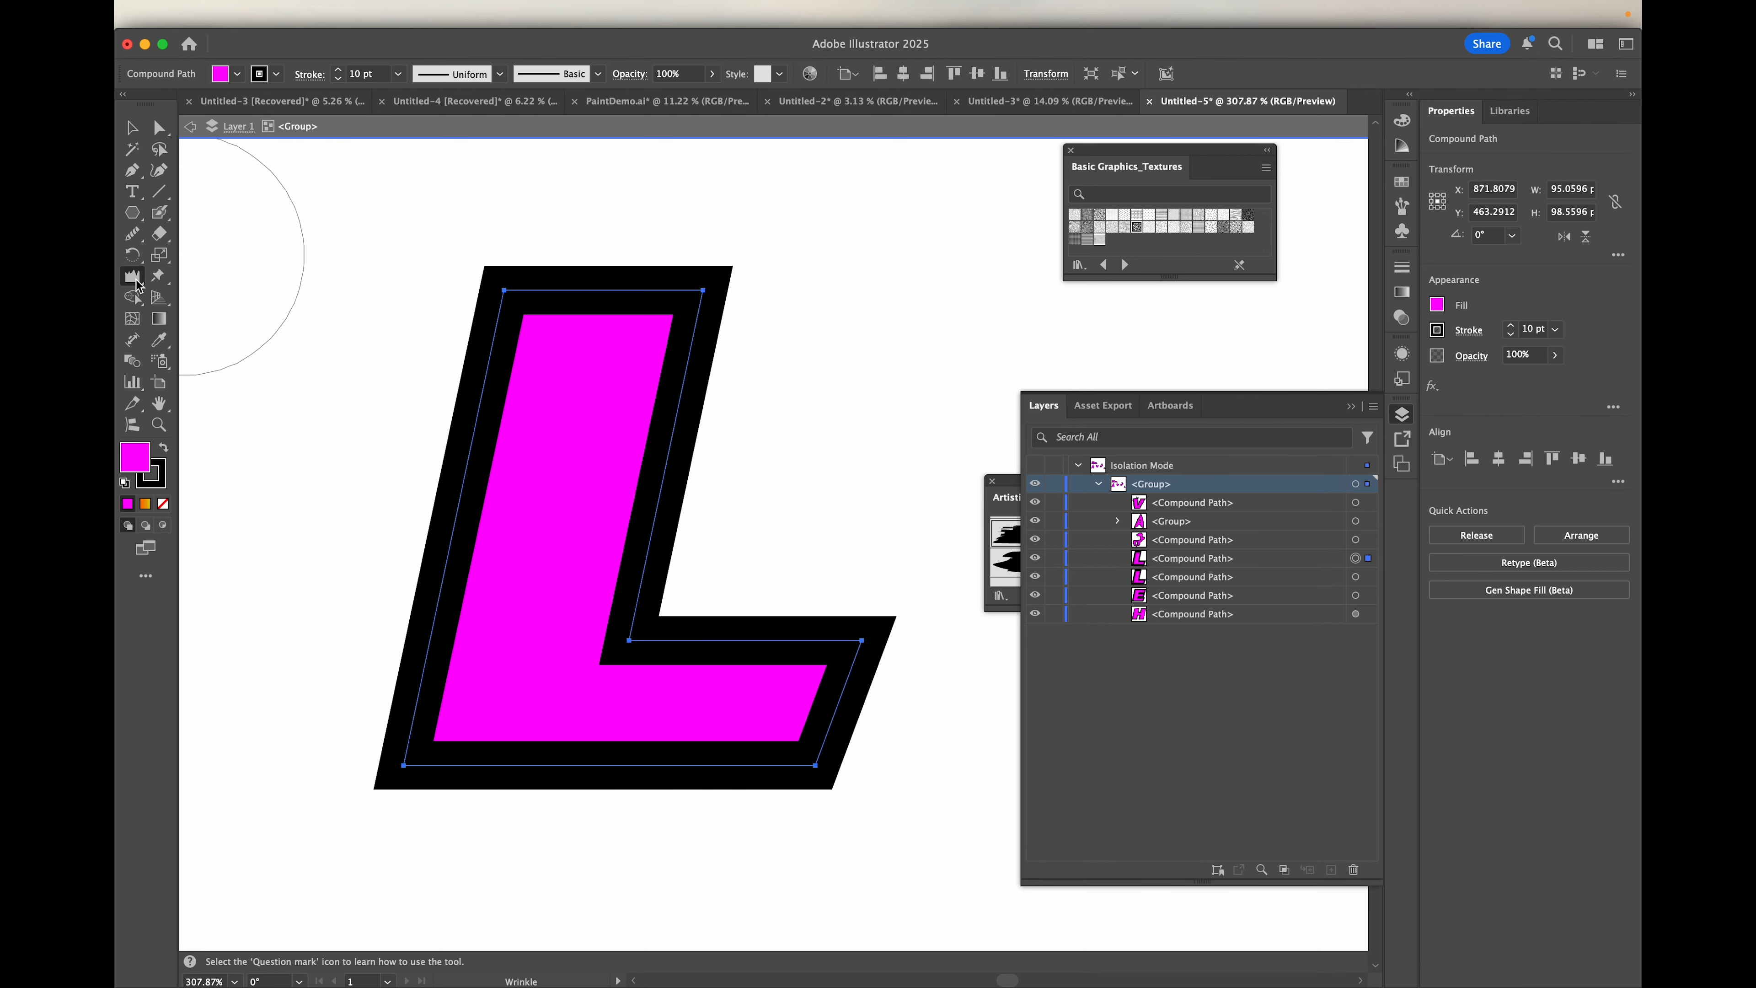
{"action": "double_click", "coordinate": [133, 278]}
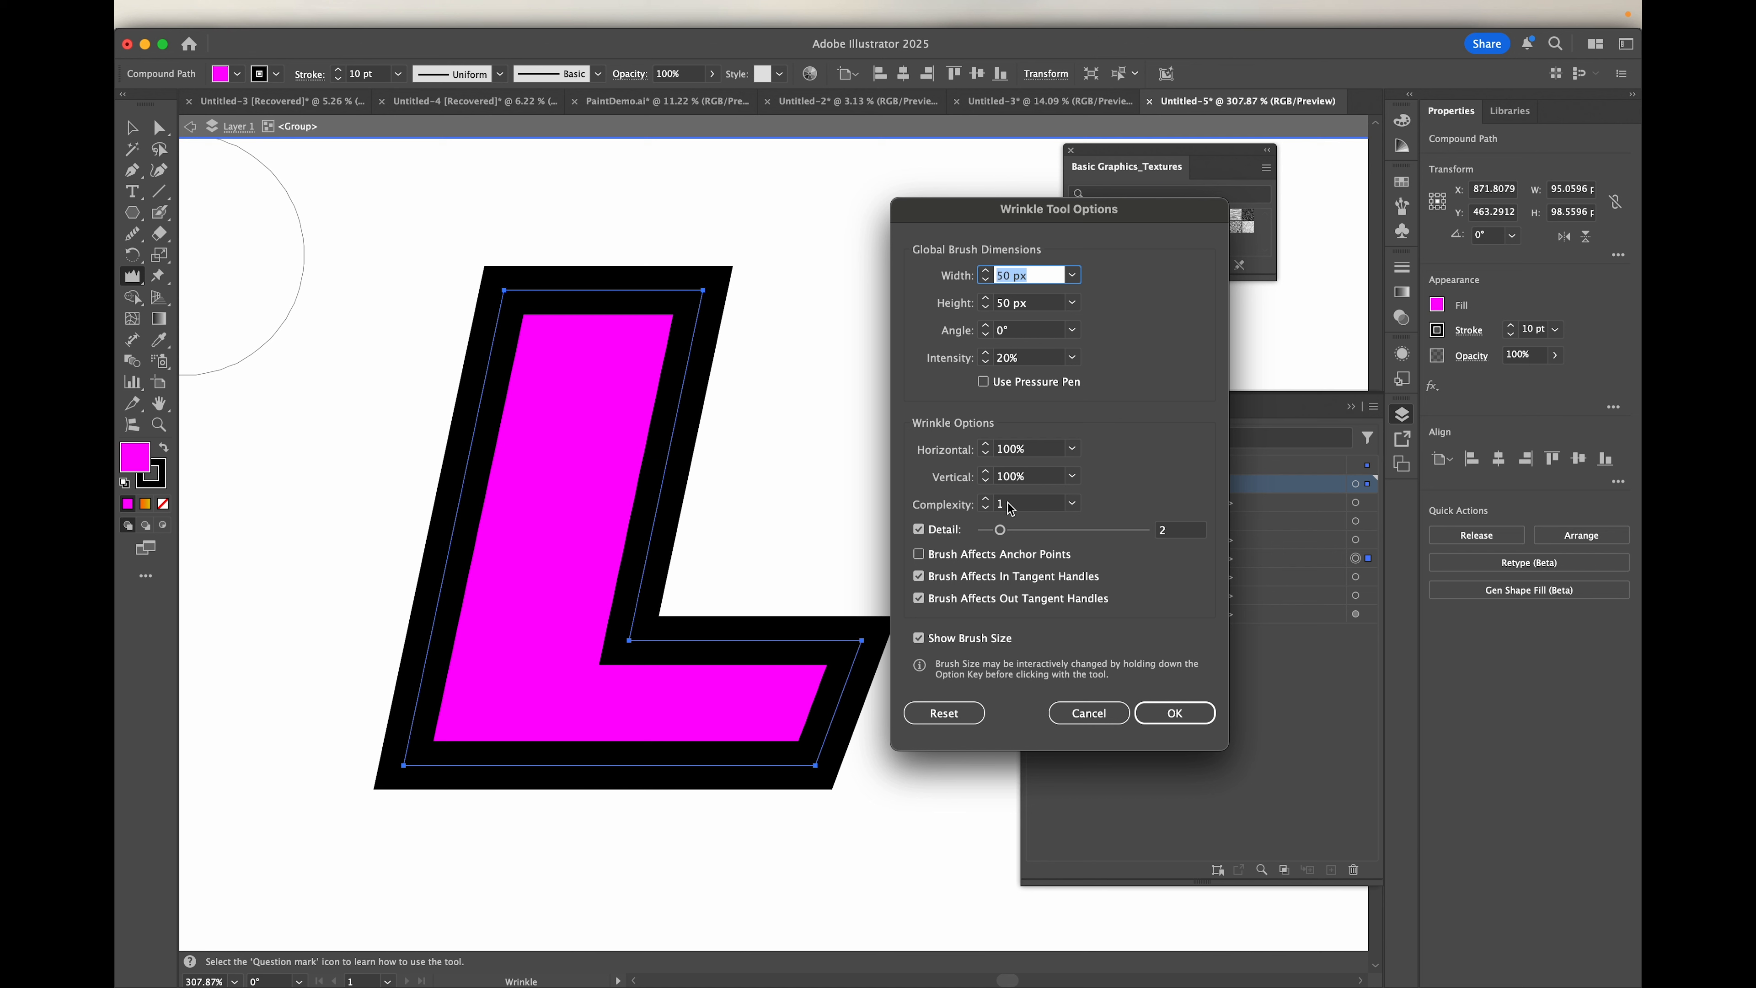
{"action": "left_click", "coordinate": [1030, 453]}
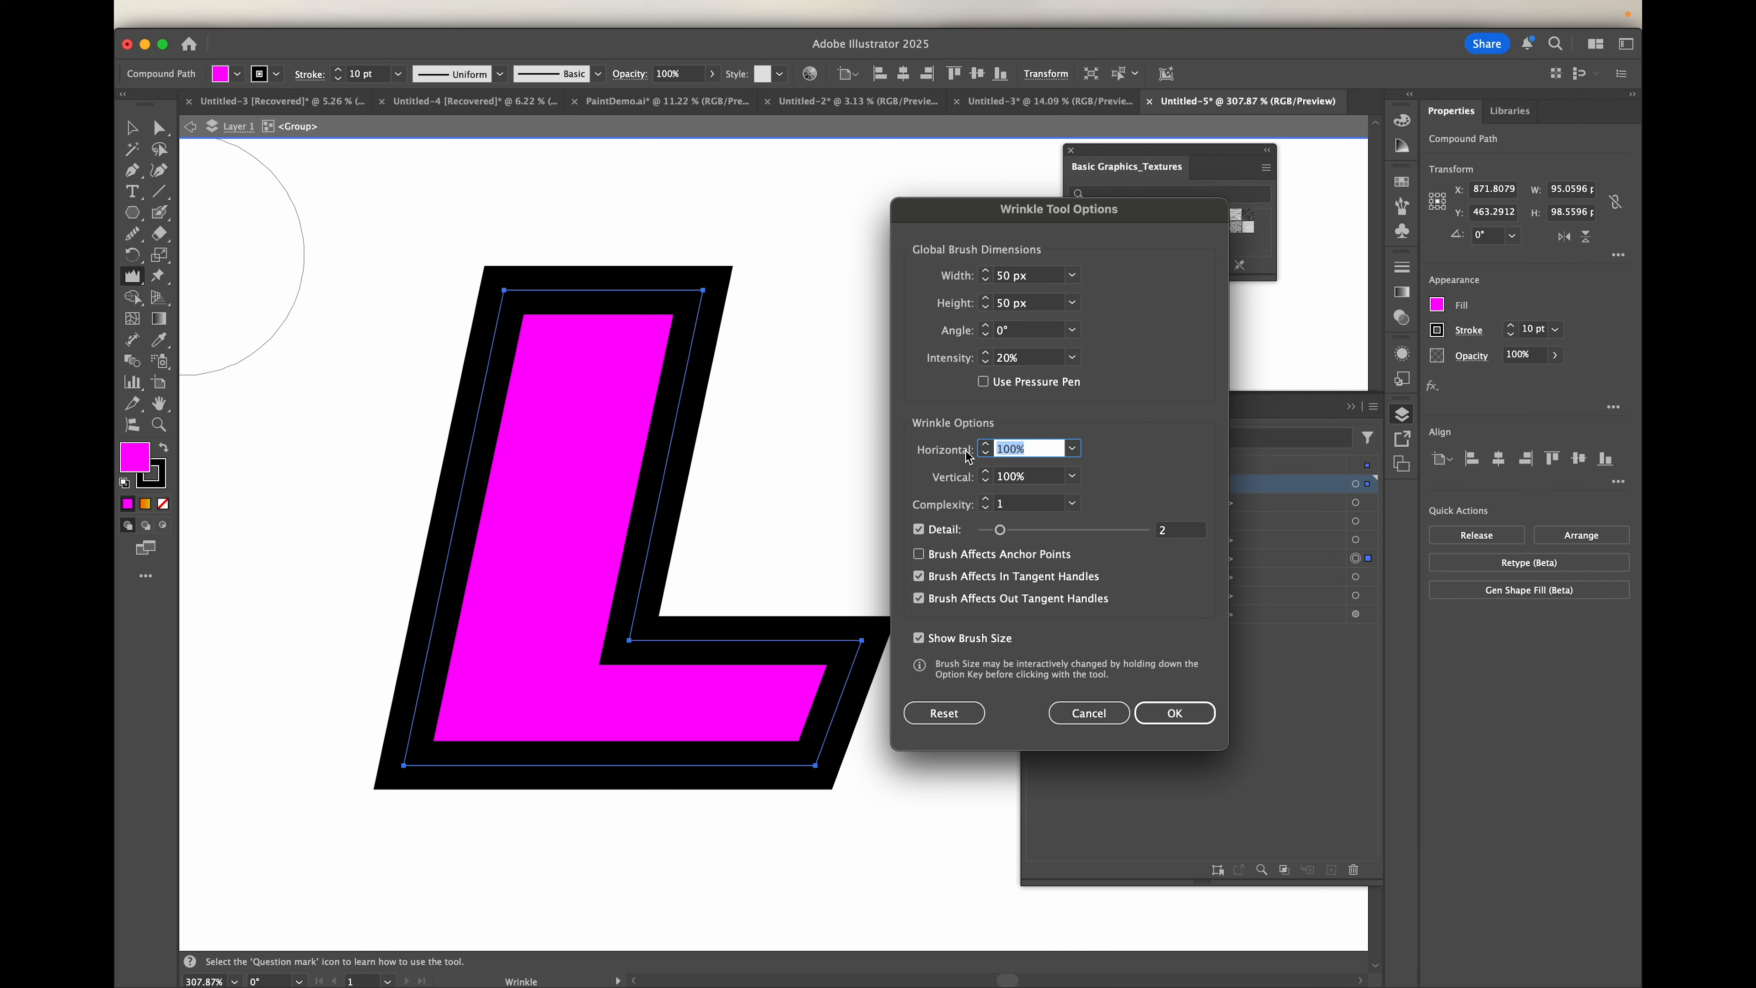
{"action": "key", "text": "Tab"}
{"action": "key", "text": "Tab"}
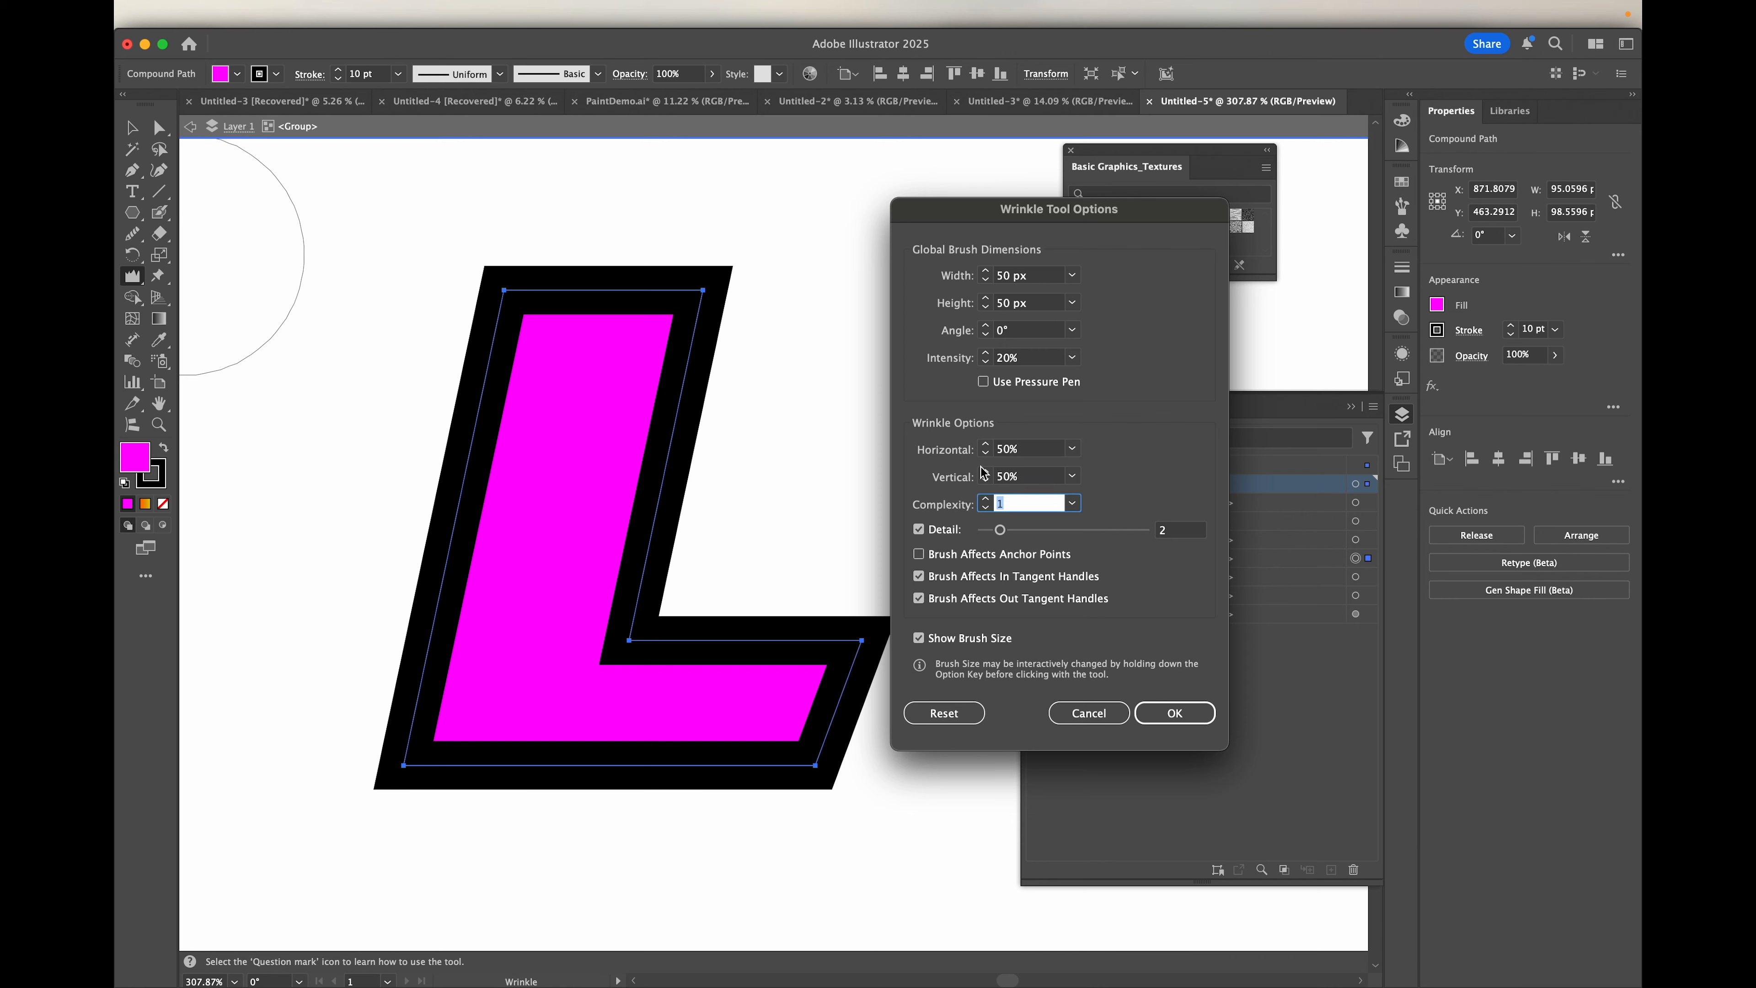
{"action": "left_click", "coordinate": [1175, 713]}
Step: Wrinkle the edges all around the L with the Wrinkle tool
{"action": "mouse_move", "coordinate": [695, 422]}
{"action": "left_mouse_down"}
{"action": "mouse_move", "coordinate": [484, 401]}
{"action": "mouse_move", "coordinate": [487, 367]}
{"action": "mouse_move", "coordinate": [432, 692]}
{"action": "mouse_move", "coordinate": [498, 761]}
{"action": "mouse_move", "coordinate": [719, 762]}
{"action": "mouse_move", "coordinate": [740, 809]}
{"action": "mouse_move", "coordinate": [836, 650]}
{"action": "mouse_move", "coordinate": [695, 636]}
{"action": "mouse_move", "coordinate": [901, 554]}
{"action": "mouse_move", "coordinate": [694, 597]}
{"action": "left_mouse_up"}
{"action": "scroll", "coordinate": [694, 596], "scroll_direction": "down", "scroll_amount": 3}
{"action": "scroll", "coordinate": [690, 598], "scroll_direction": "down", "scroll_amount": 1}
{"action": "scroll", "coordinate": [690, 597], "scroll_direction": "down", "scroll_amount": 3}
{"action": "scroll", "coordinate": [690, 596], "scroll_direction": "left", "scroll_amount": 2}
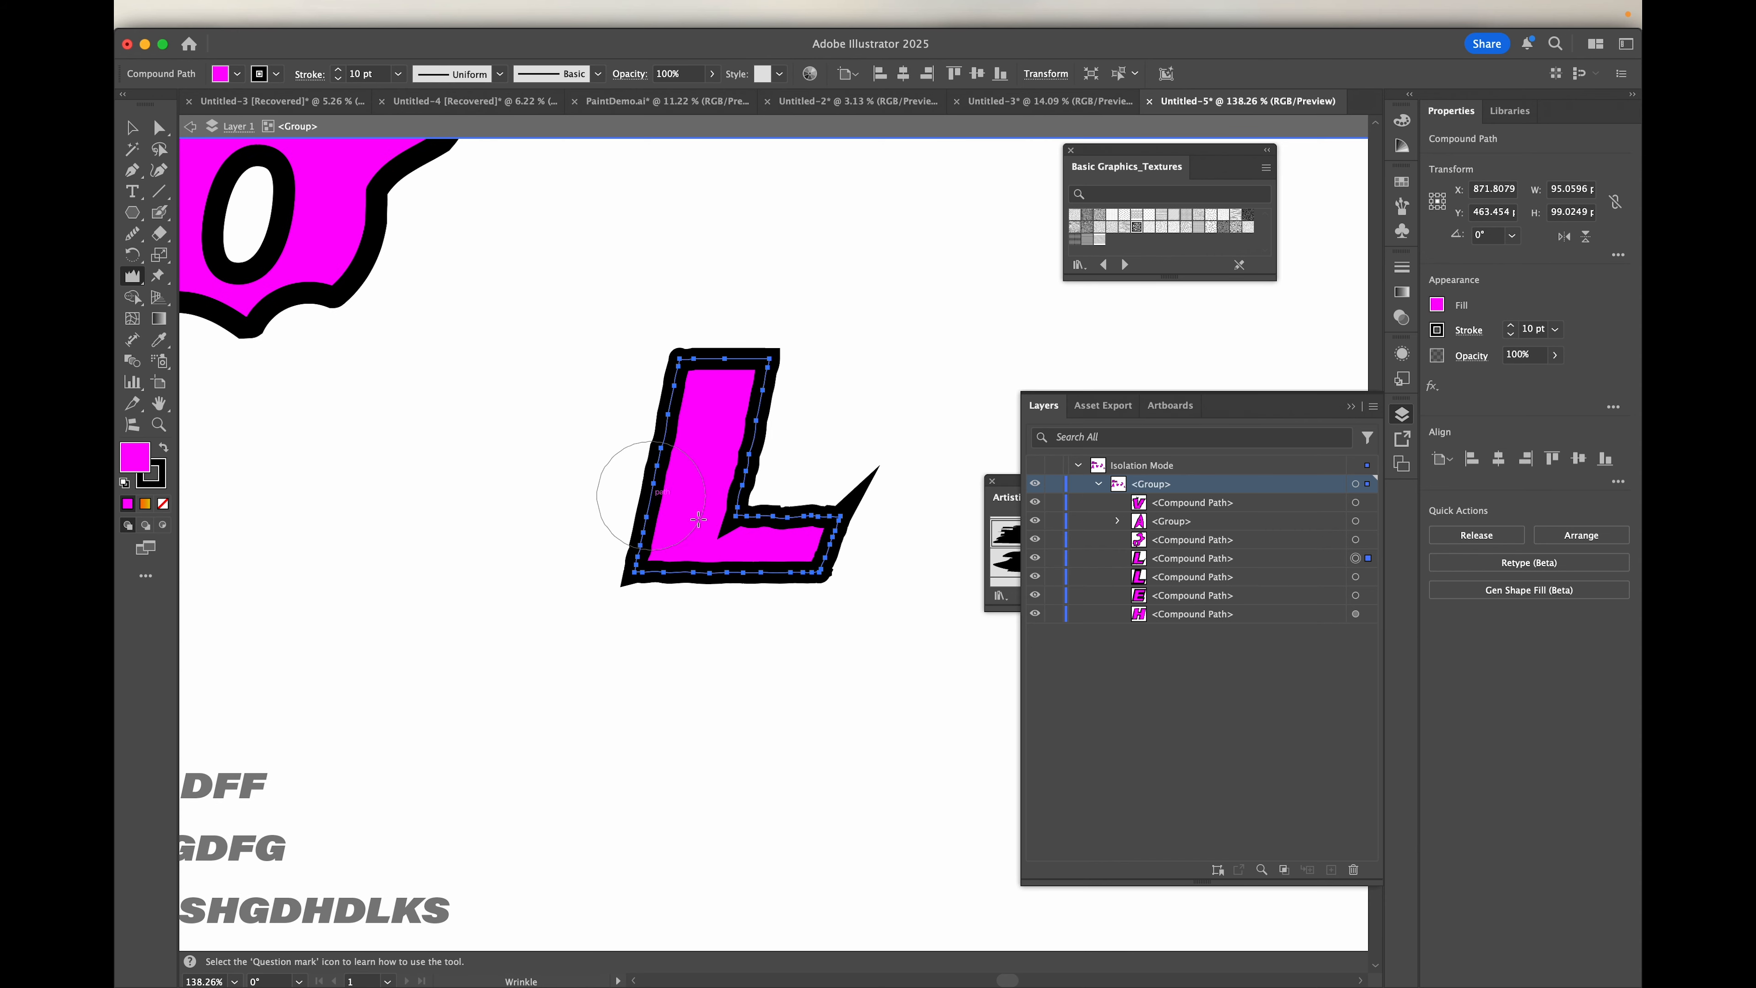
{"action": "scroll", "coordinate": [752, 697], "scroll_direction": "down", "scroll_amount": 4}
{"action": "scroll", "coordinate": [755, 697], "scroll_direction": "up", "scroll_amount": 4}
{"action": "scroll", "coordinate": [755, 697], "scroll_direction": "right", "scroll_amount": 1}
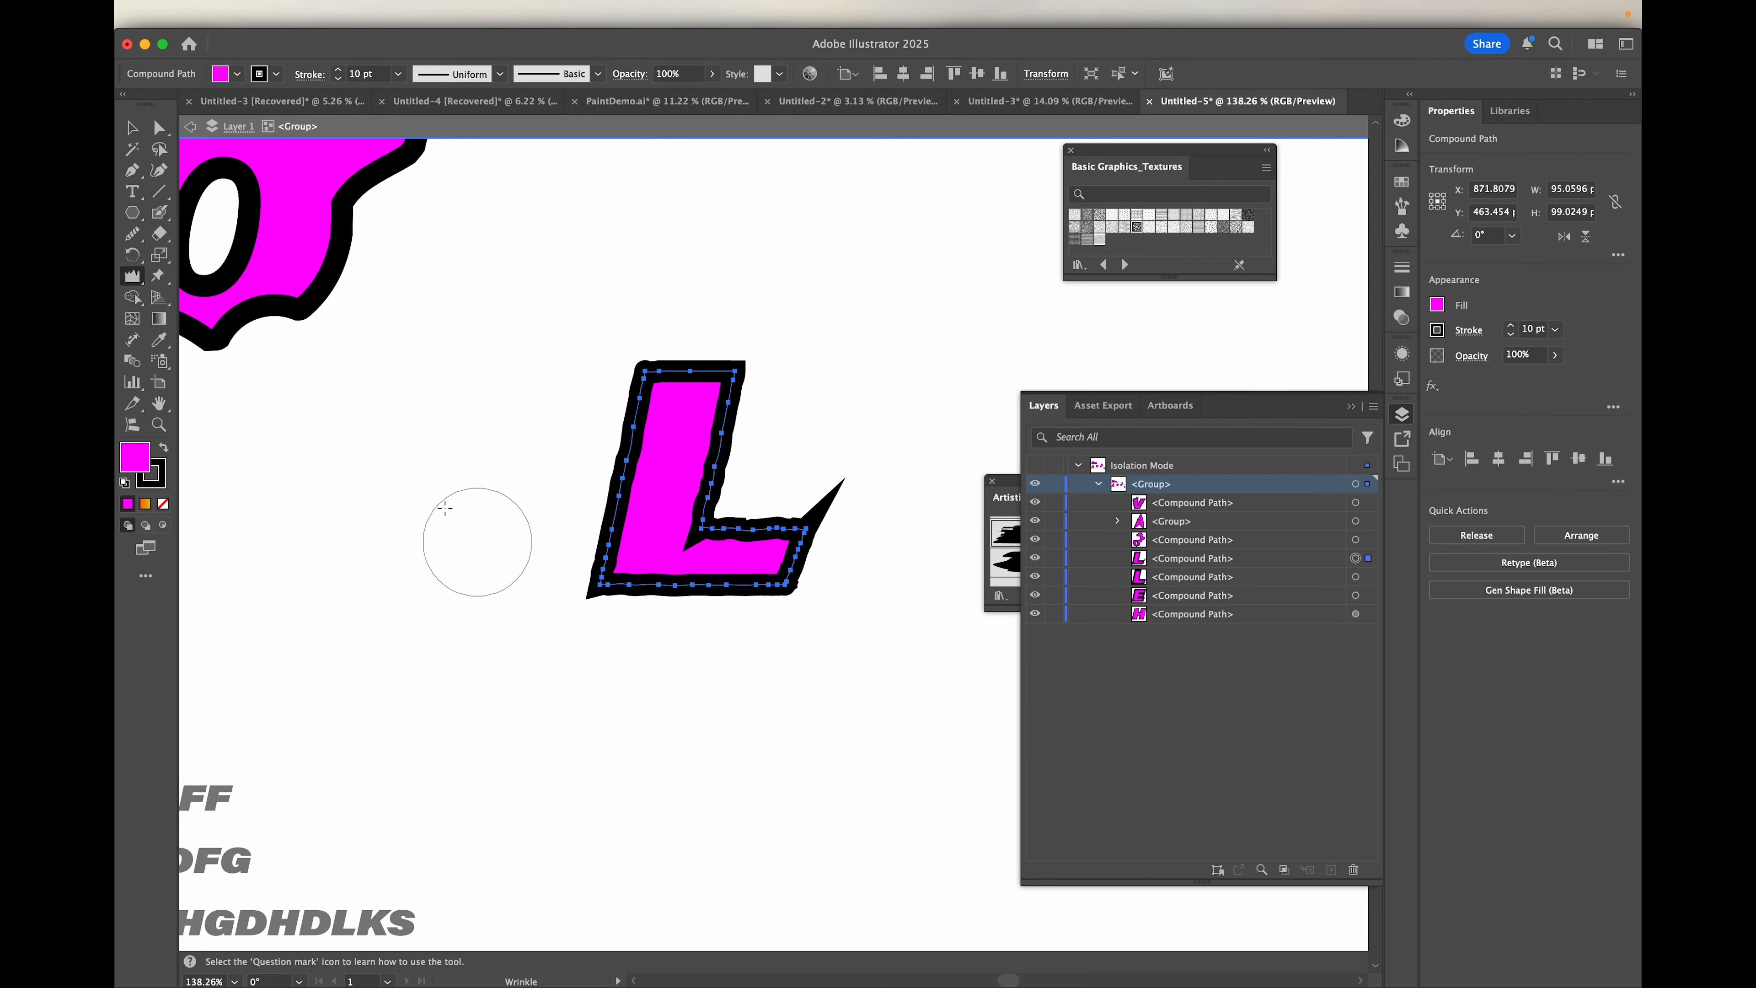
Step: Try the Smooth tool on the wrinkled L with the smoothing amount at 0%
{"action": "scroll", "coordinate": [744, 565], "scroll_direction": "up", "scroll_amount": 2}
{"action": "scroll", "coordinate": [744, 566], "scroll_direction": "up", "scroll_amount": 2}
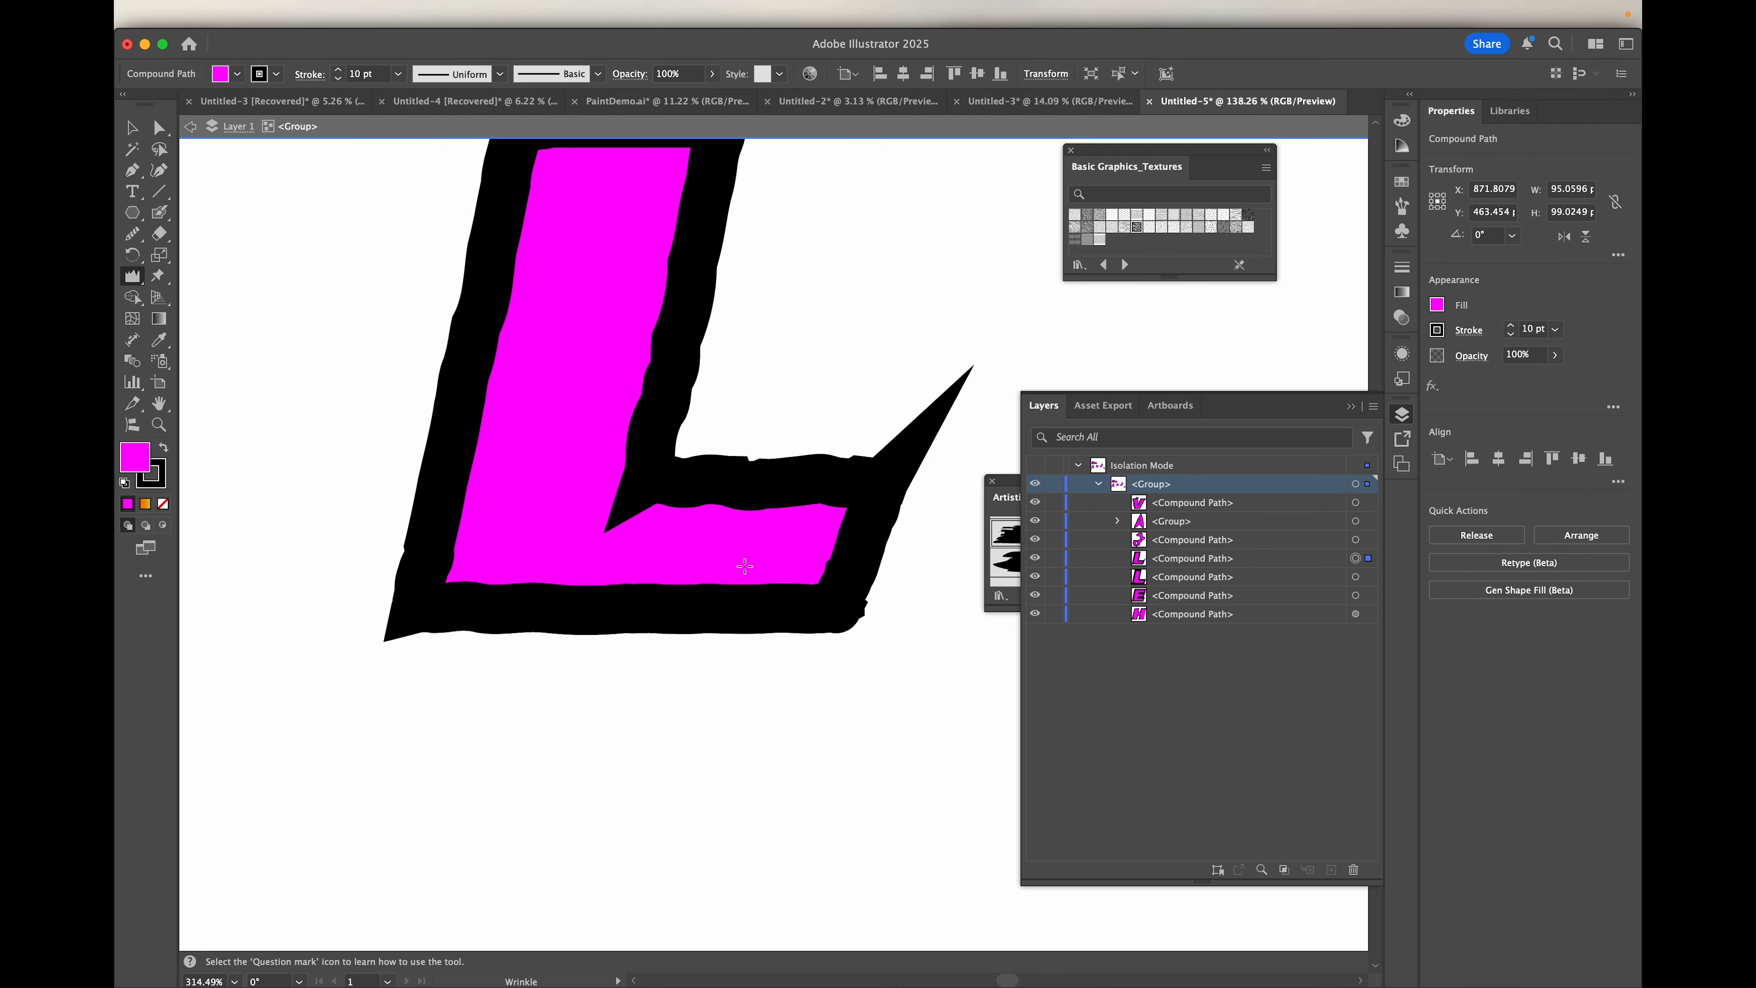
{"action": "left_click", "coordinate": [133, 235]}
{"action": "left_click_drag", "start_coordinate": [271, 236], "coordinate": [270, 237]}
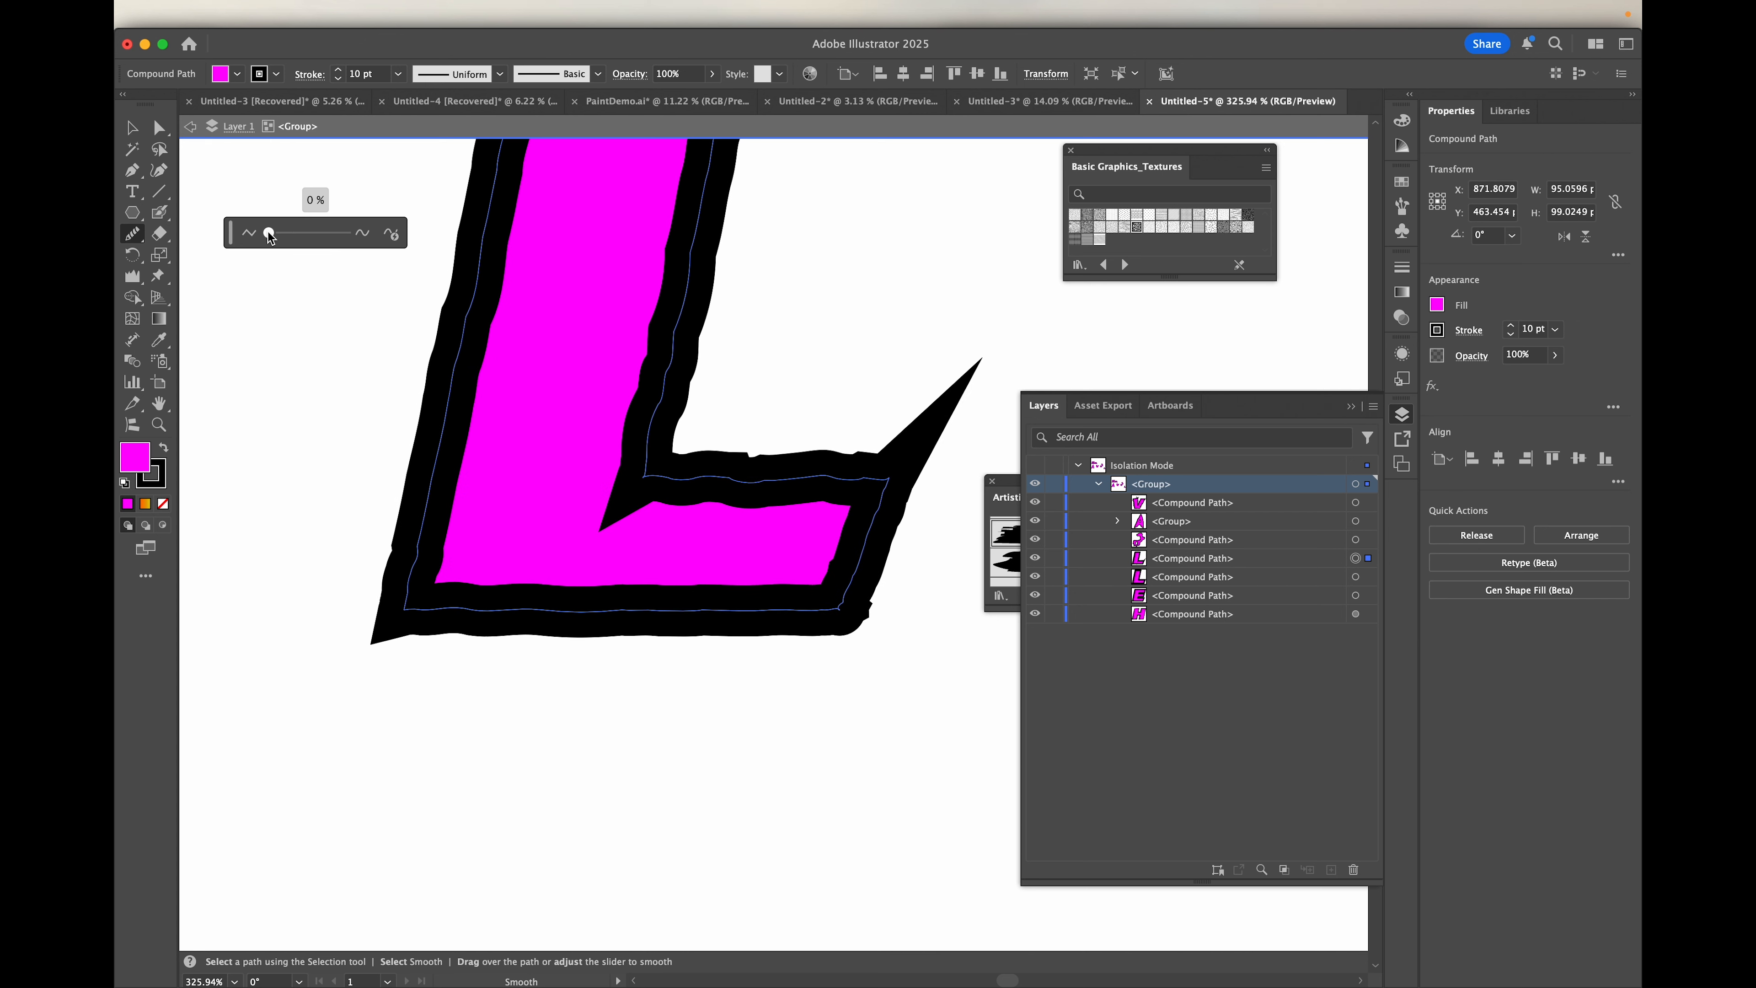
Step: Give the L's stroke round caps and round corner joins
{"action": "left_click", "coordinate": [309, 76]}
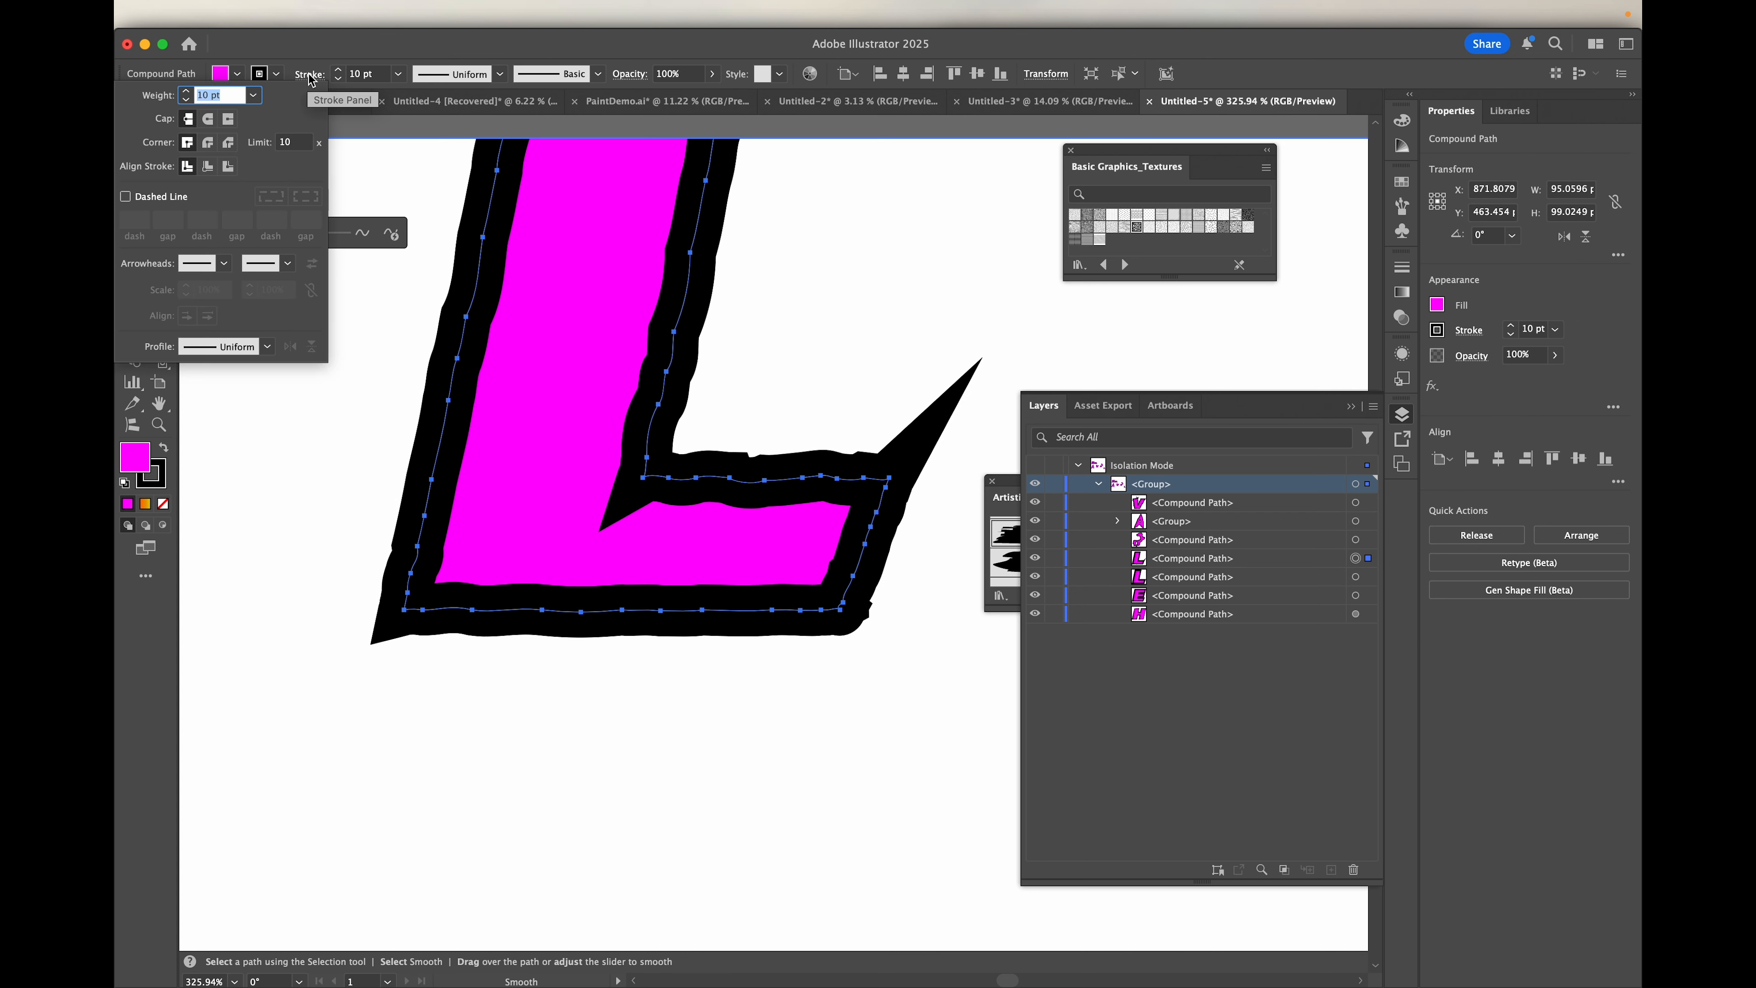
{"action": "left_click", "coordinate": [209, 120]}
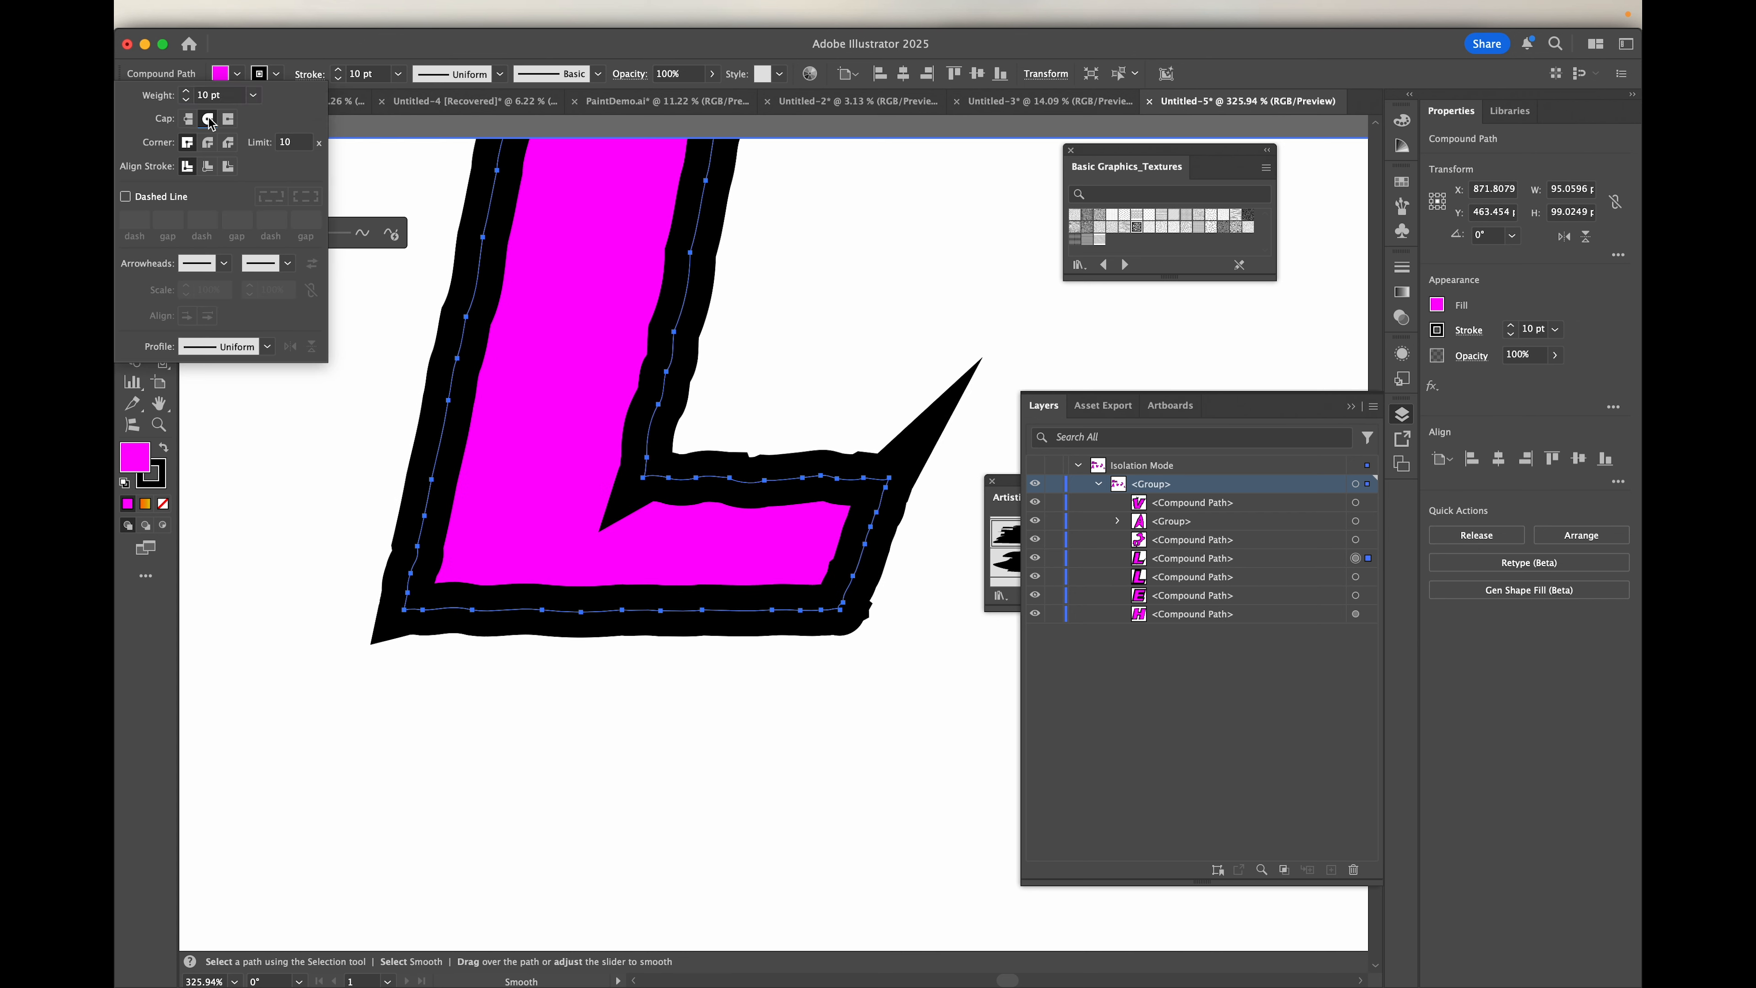
{"action": "left_click", "coordinate": [207, 143]}
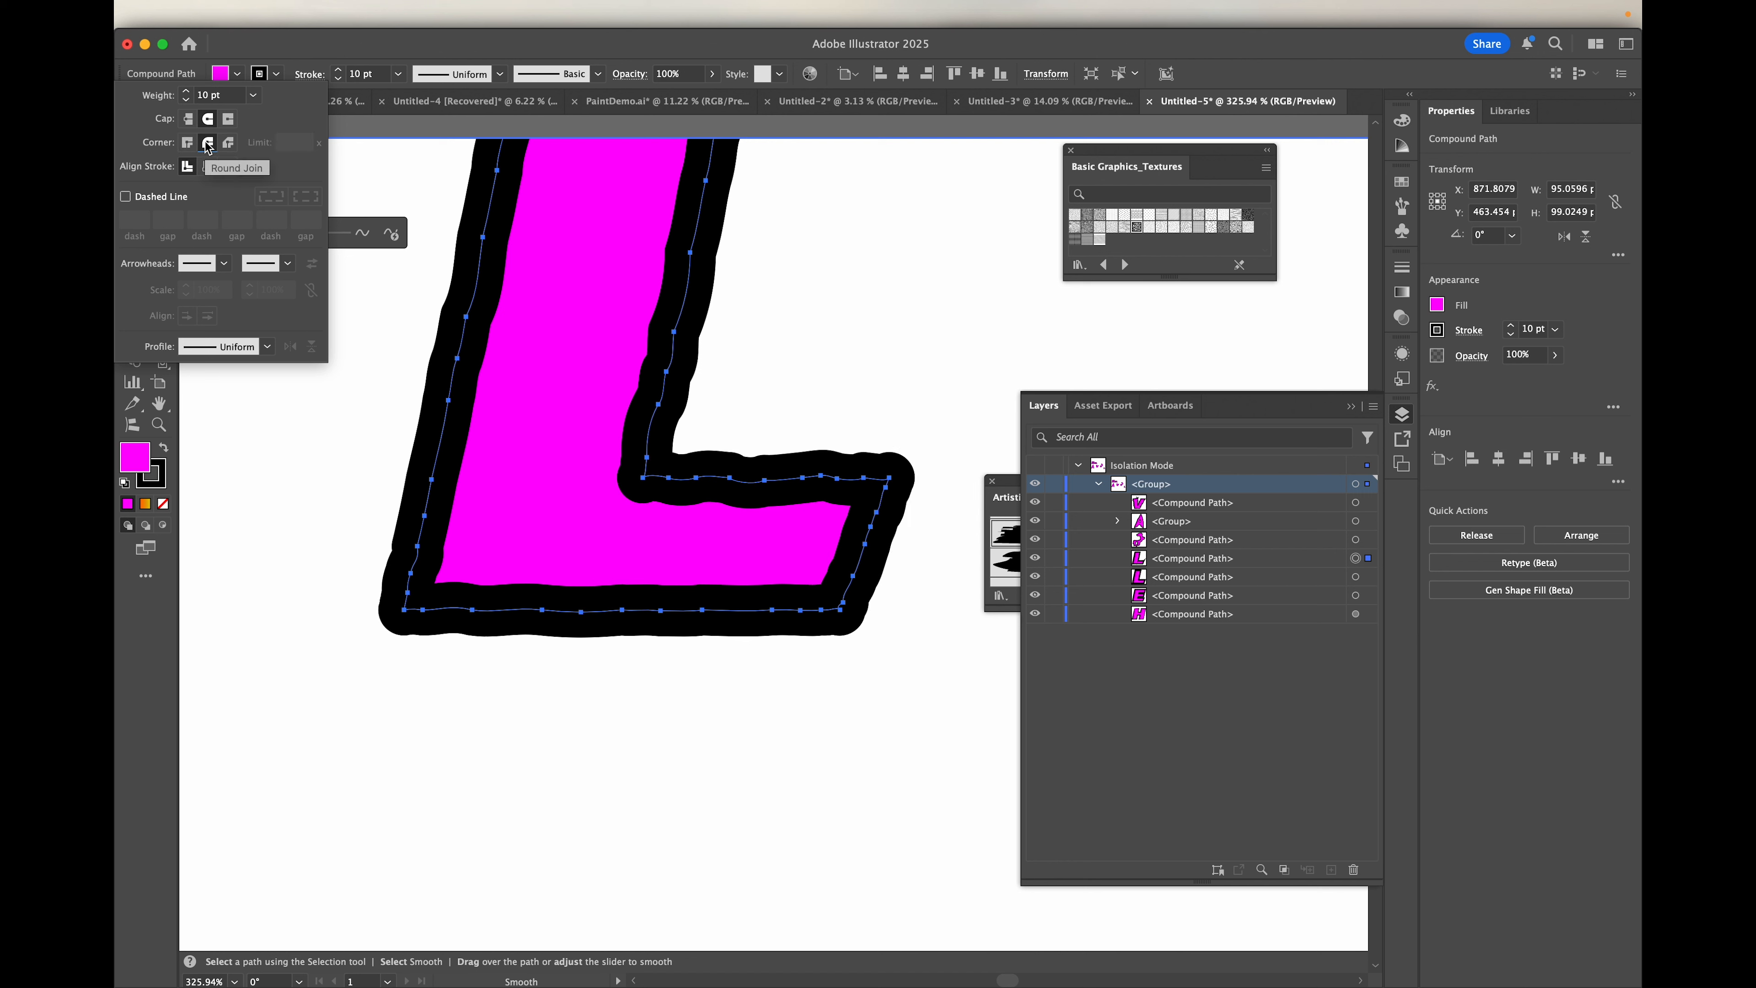
{"action": "left_click", "coordinate": [368, 45]}
Step: Move the wrinkled L up and left beside the O, at about X 782, Y 382 px
{"action": "scroll", "coordinate": [534, 359], "scroll_direction": "down", "scroll_amount": 3}
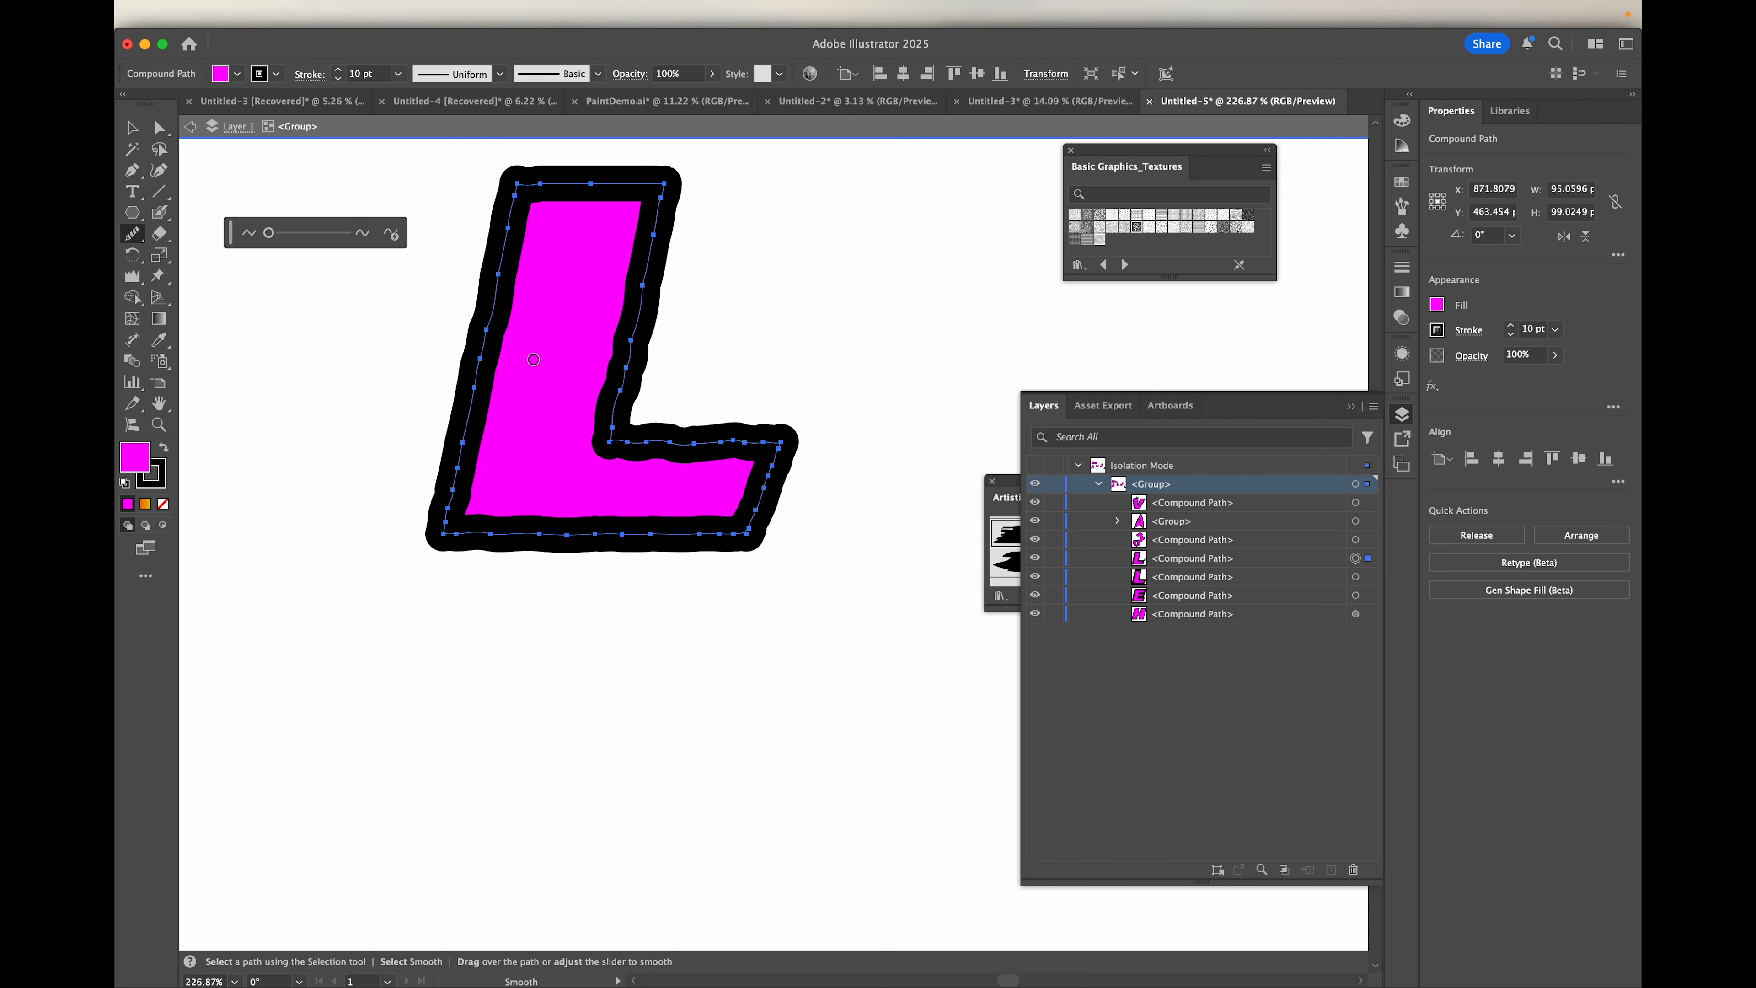
{"action": "scroll", "coordinate": [533, 359], "scroll_direction": "down", "scroll_amount": 1}
{"action": "key", "text": "v"}
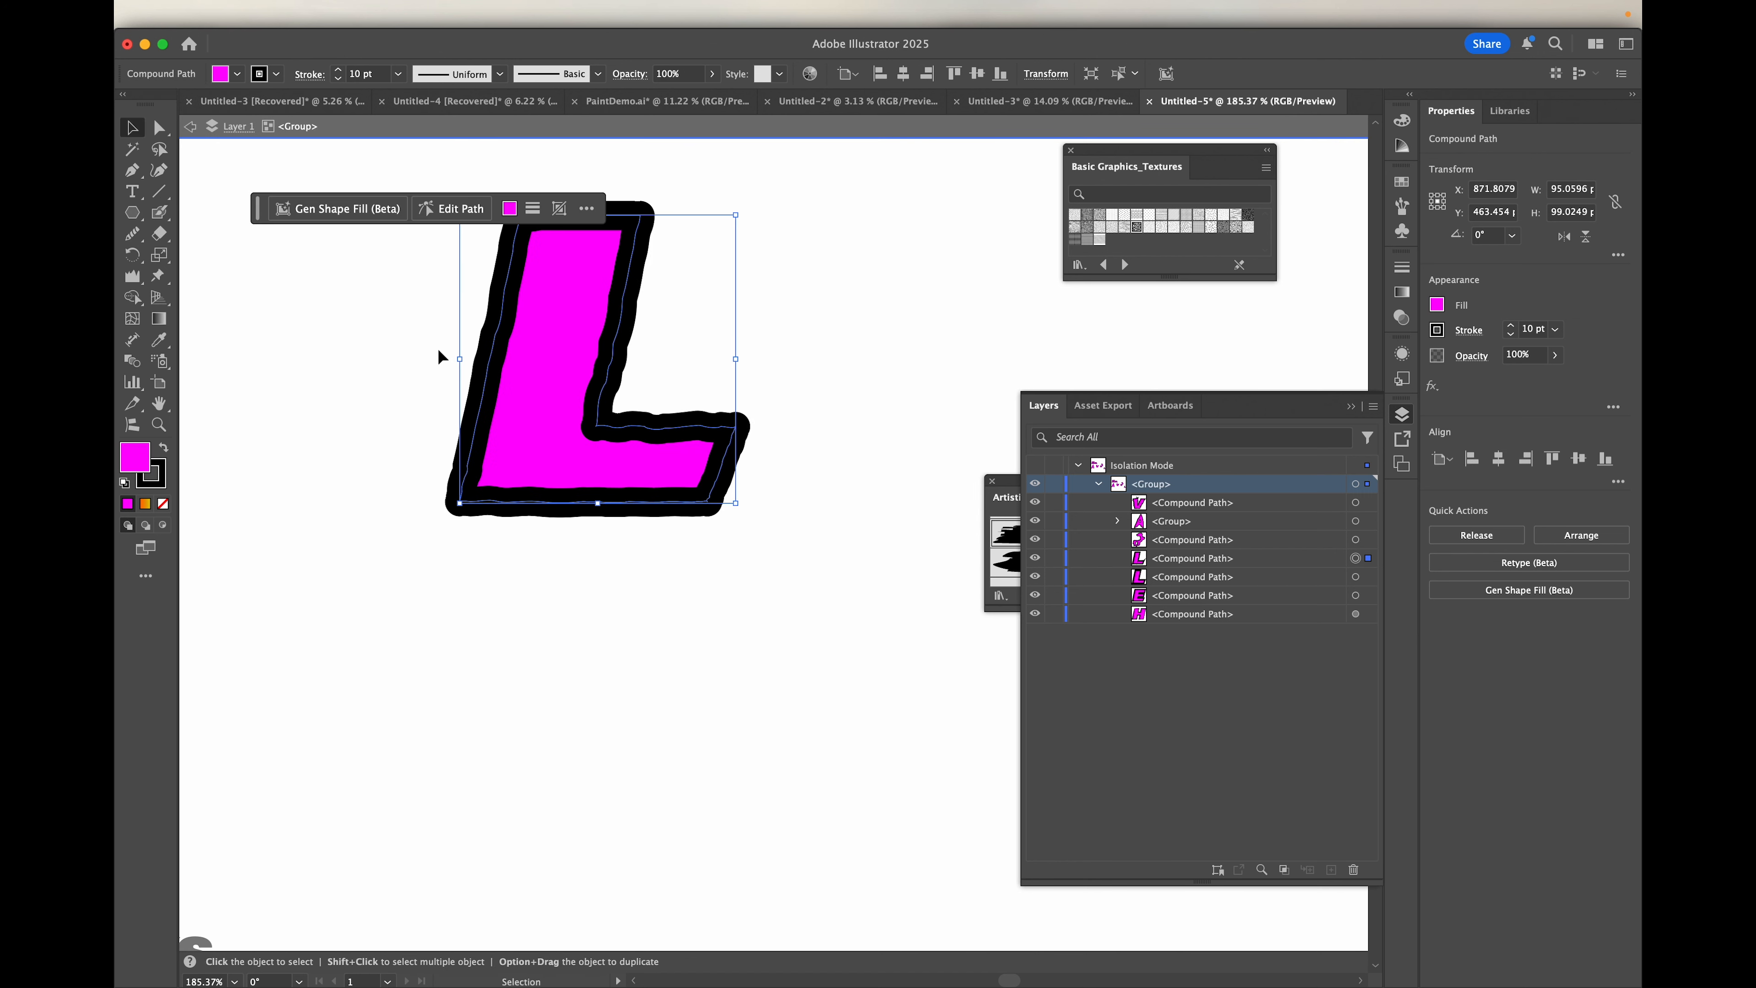
{"action": "left_click", "coordinate": [833, 547]}
{"action": "scroll", "coordinate": [833, 547], "scroll_direction": "down", "scroll_amount": 3}
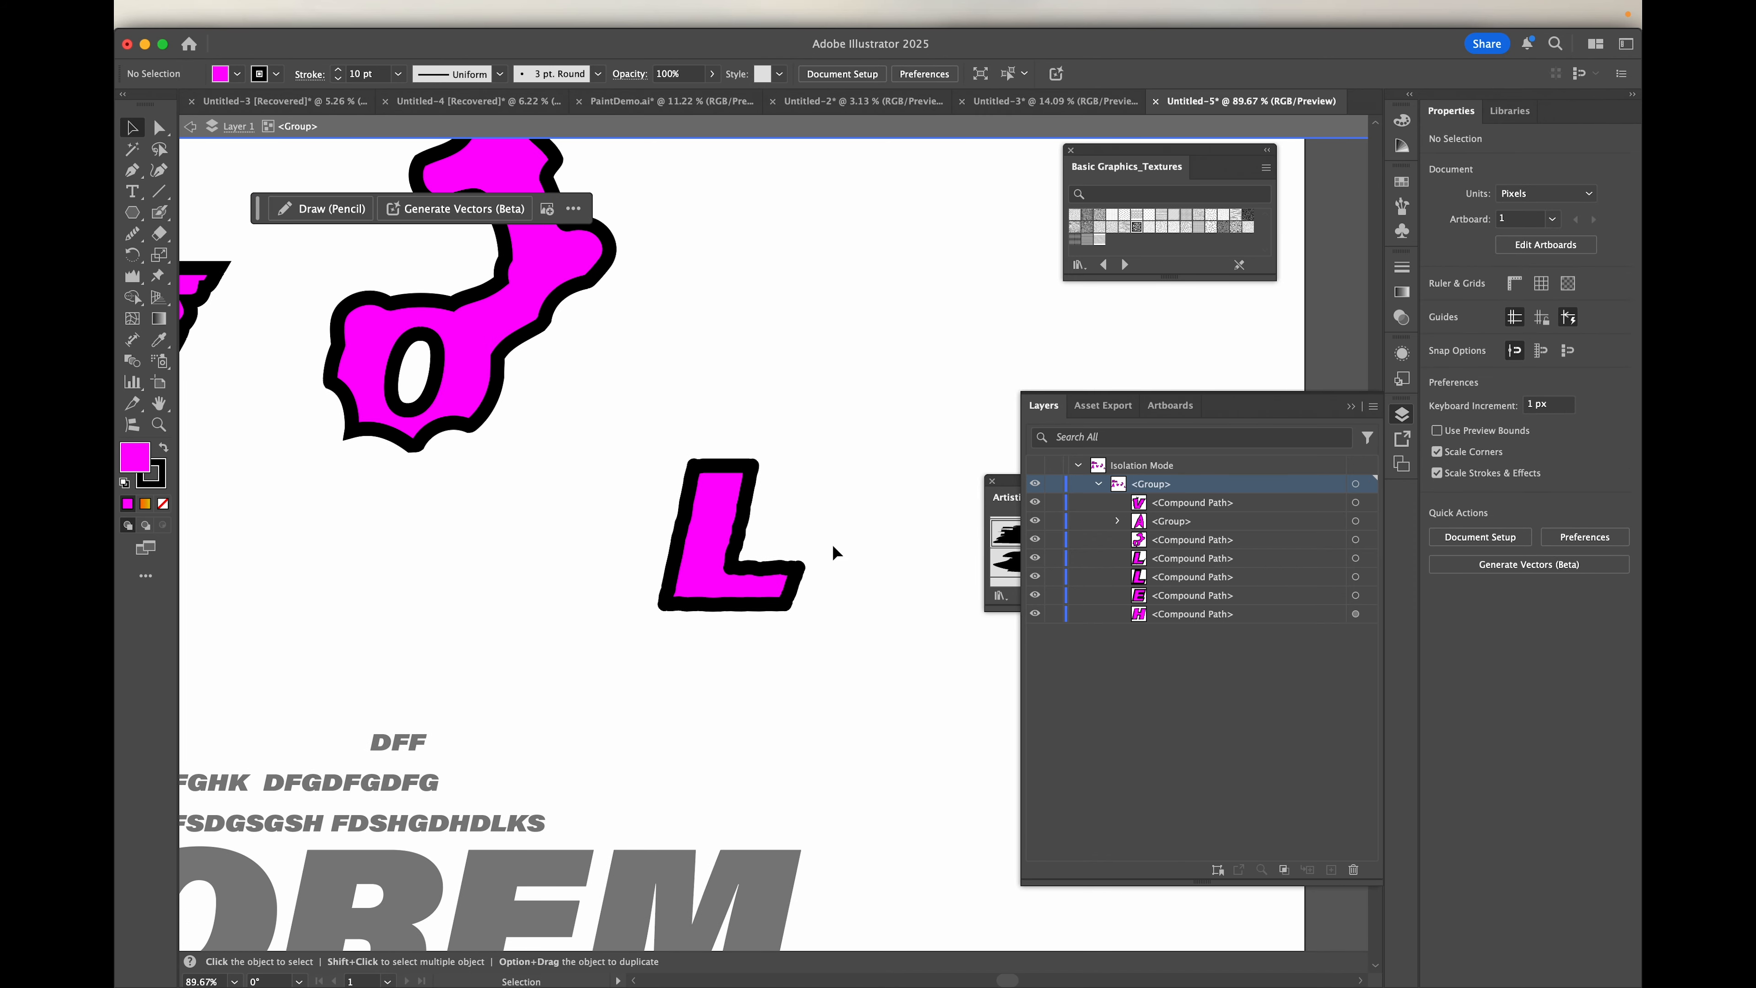
{"action": "left_click_drag", "start_coordinate": [694, 520], "coordinate": [569, 405]}
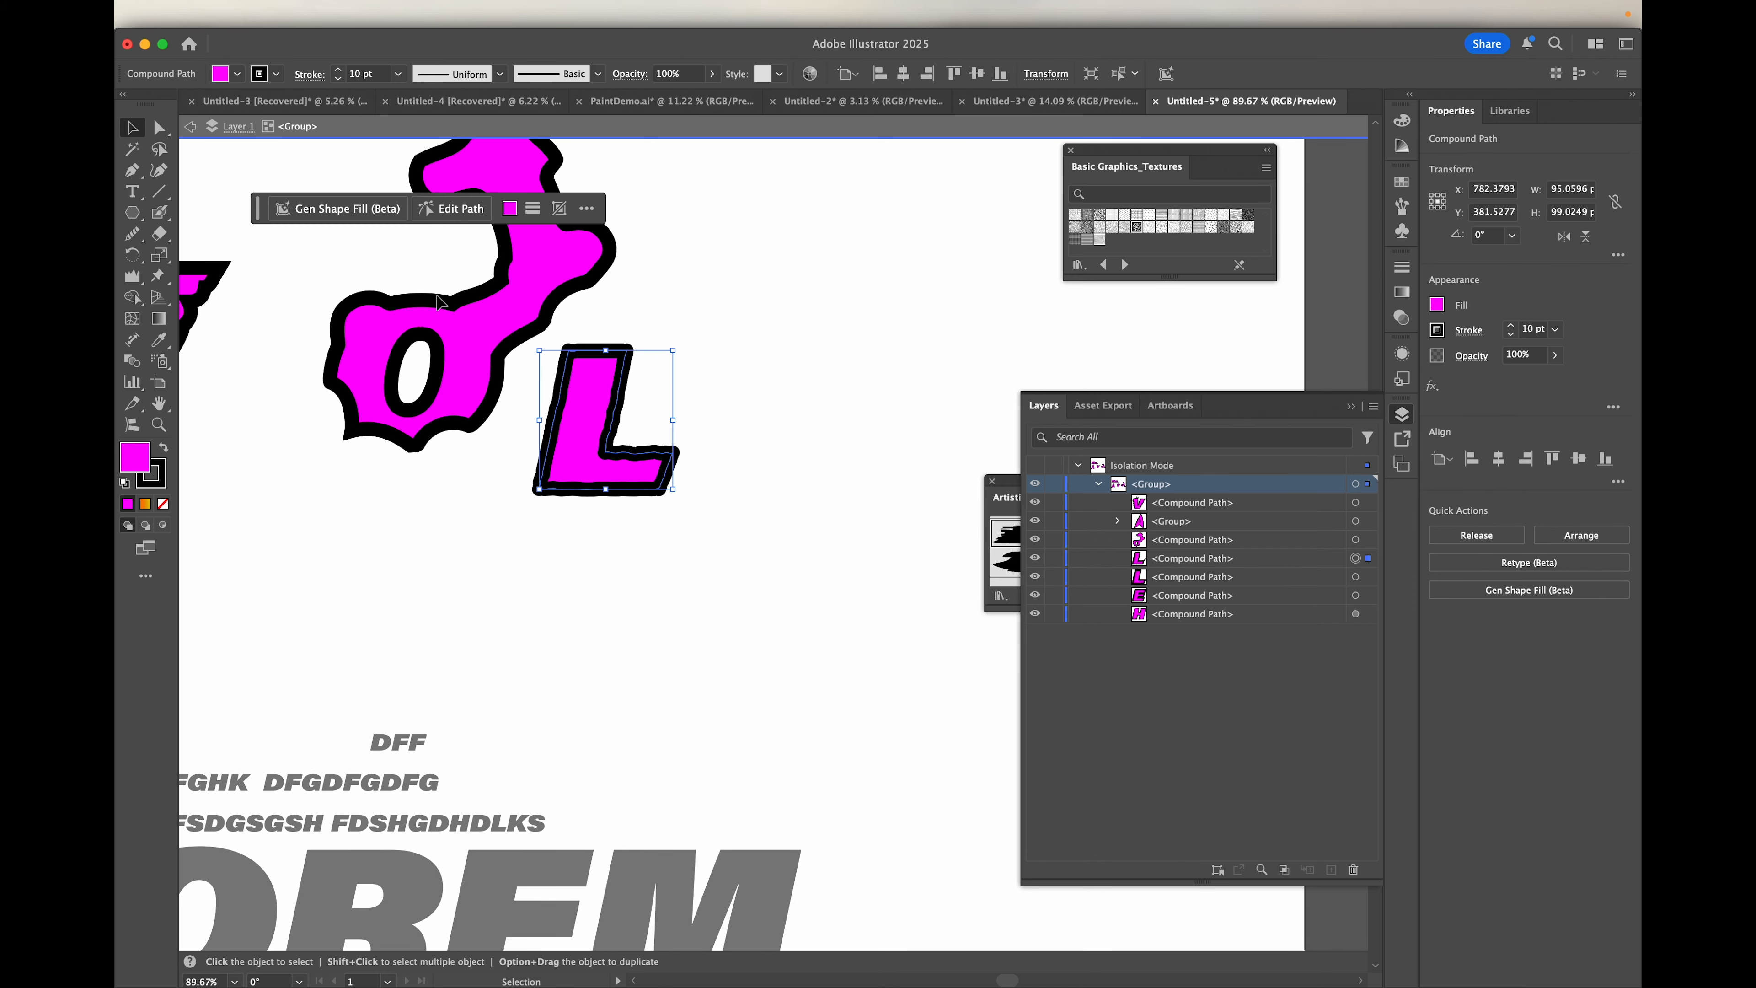
Step: Apply the rough charcoal-like art brush from the brush list to the L's stroke
{"action": "left_click", "coordinate": [276, 74]}
{"action": "left_click", "coordinate": [275, 76]}
{"action": "left_click", "coordinate": [593, 75]}
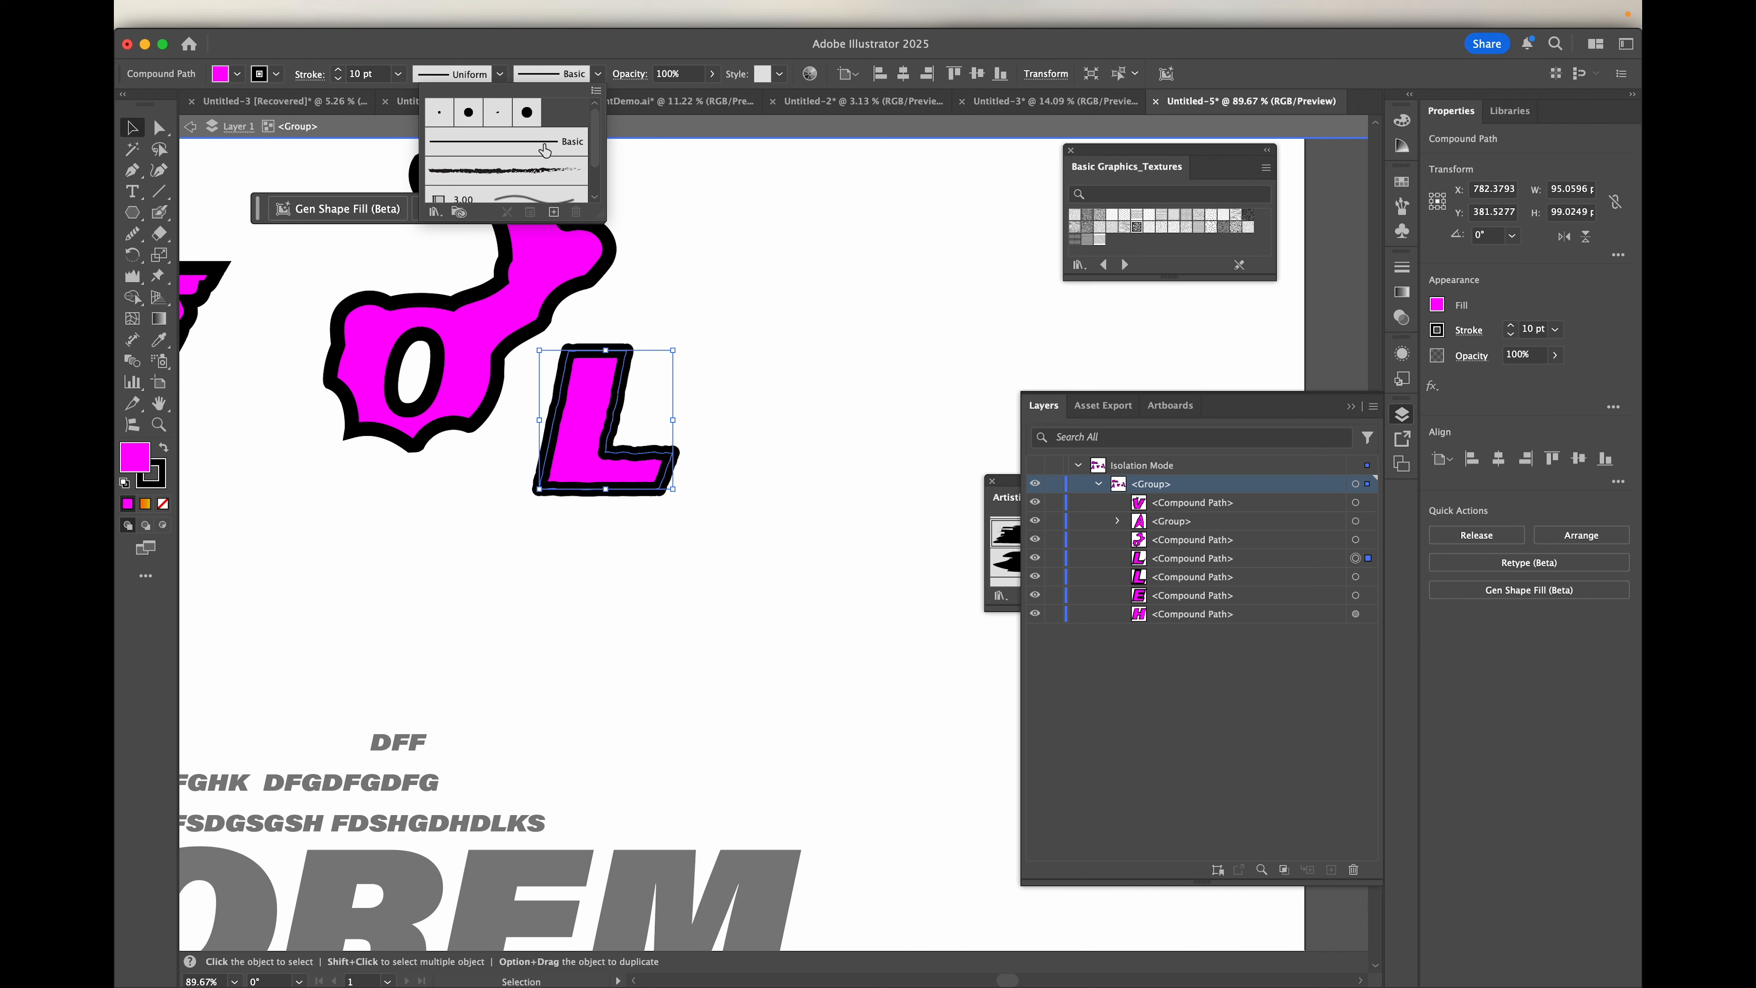
{"action": "left_click", "coordinate": [530, 173]}
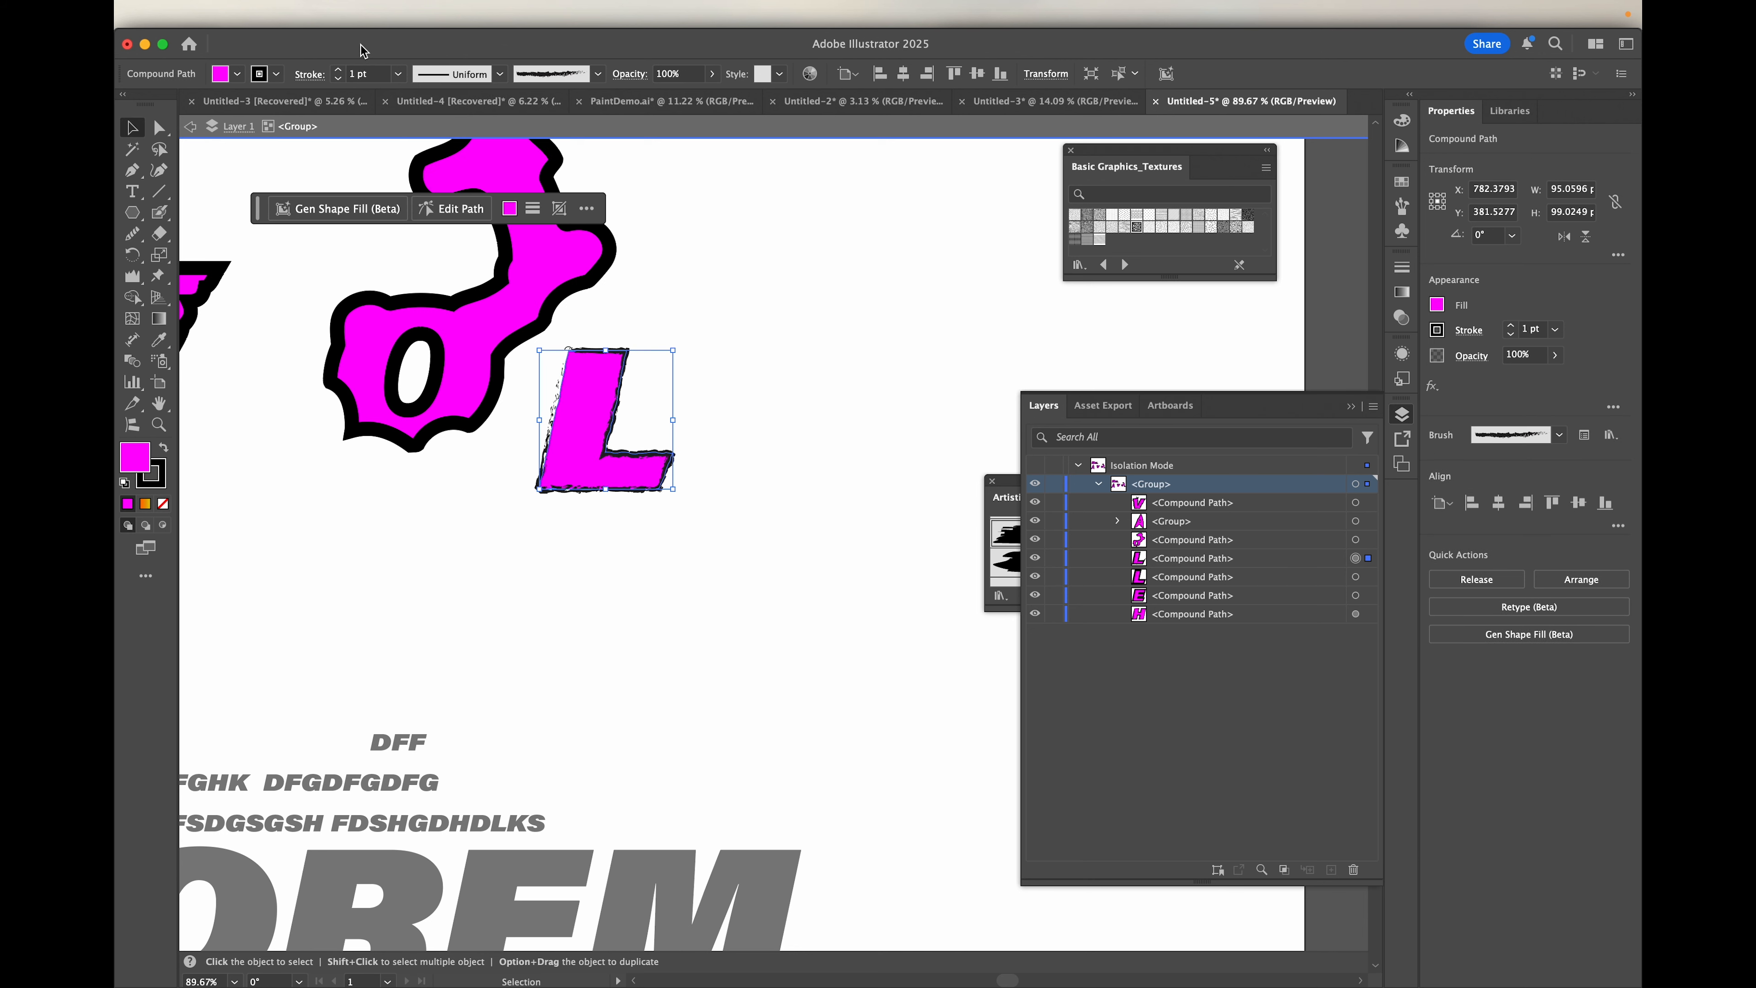
Step: Try a 20 pt stroke weight on the L's rough brush outline, and reduce it to 3 pt
{"action": "left_click", "coordinate": [367, 76]}
{"action": "type", "text": "20"}
{"action": "key", "text": "Return"}
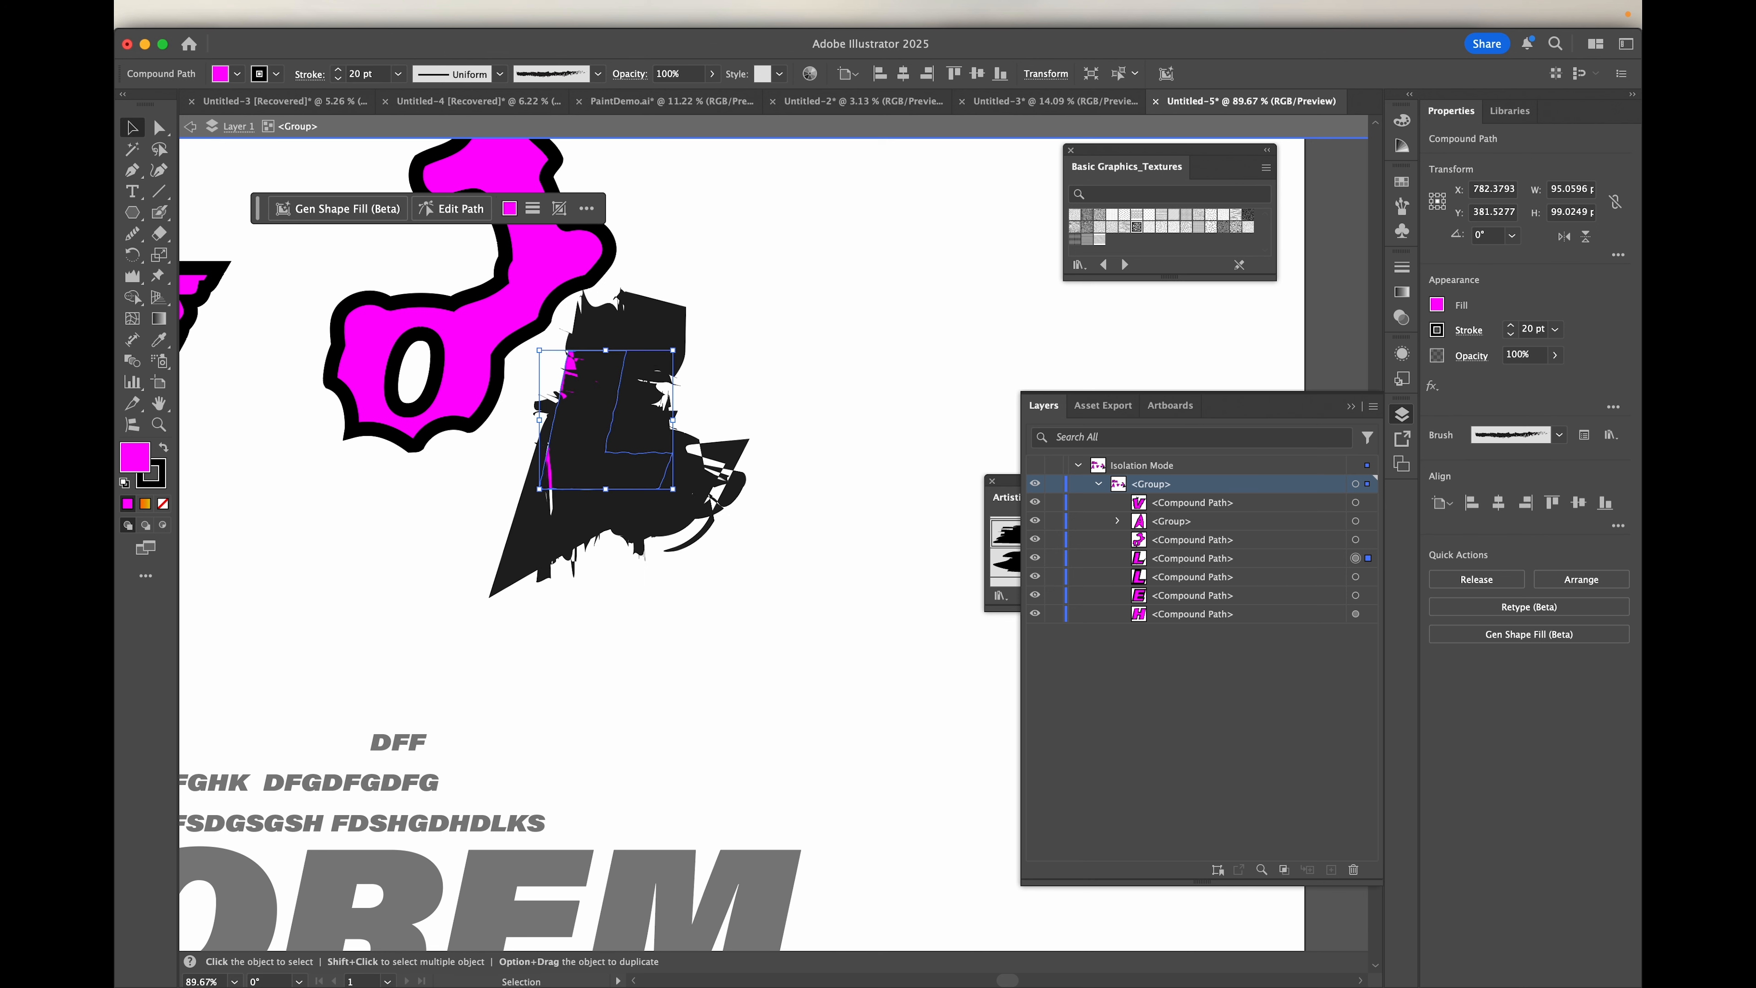
{"action": "left_click", "coordinate": [342, 76]}
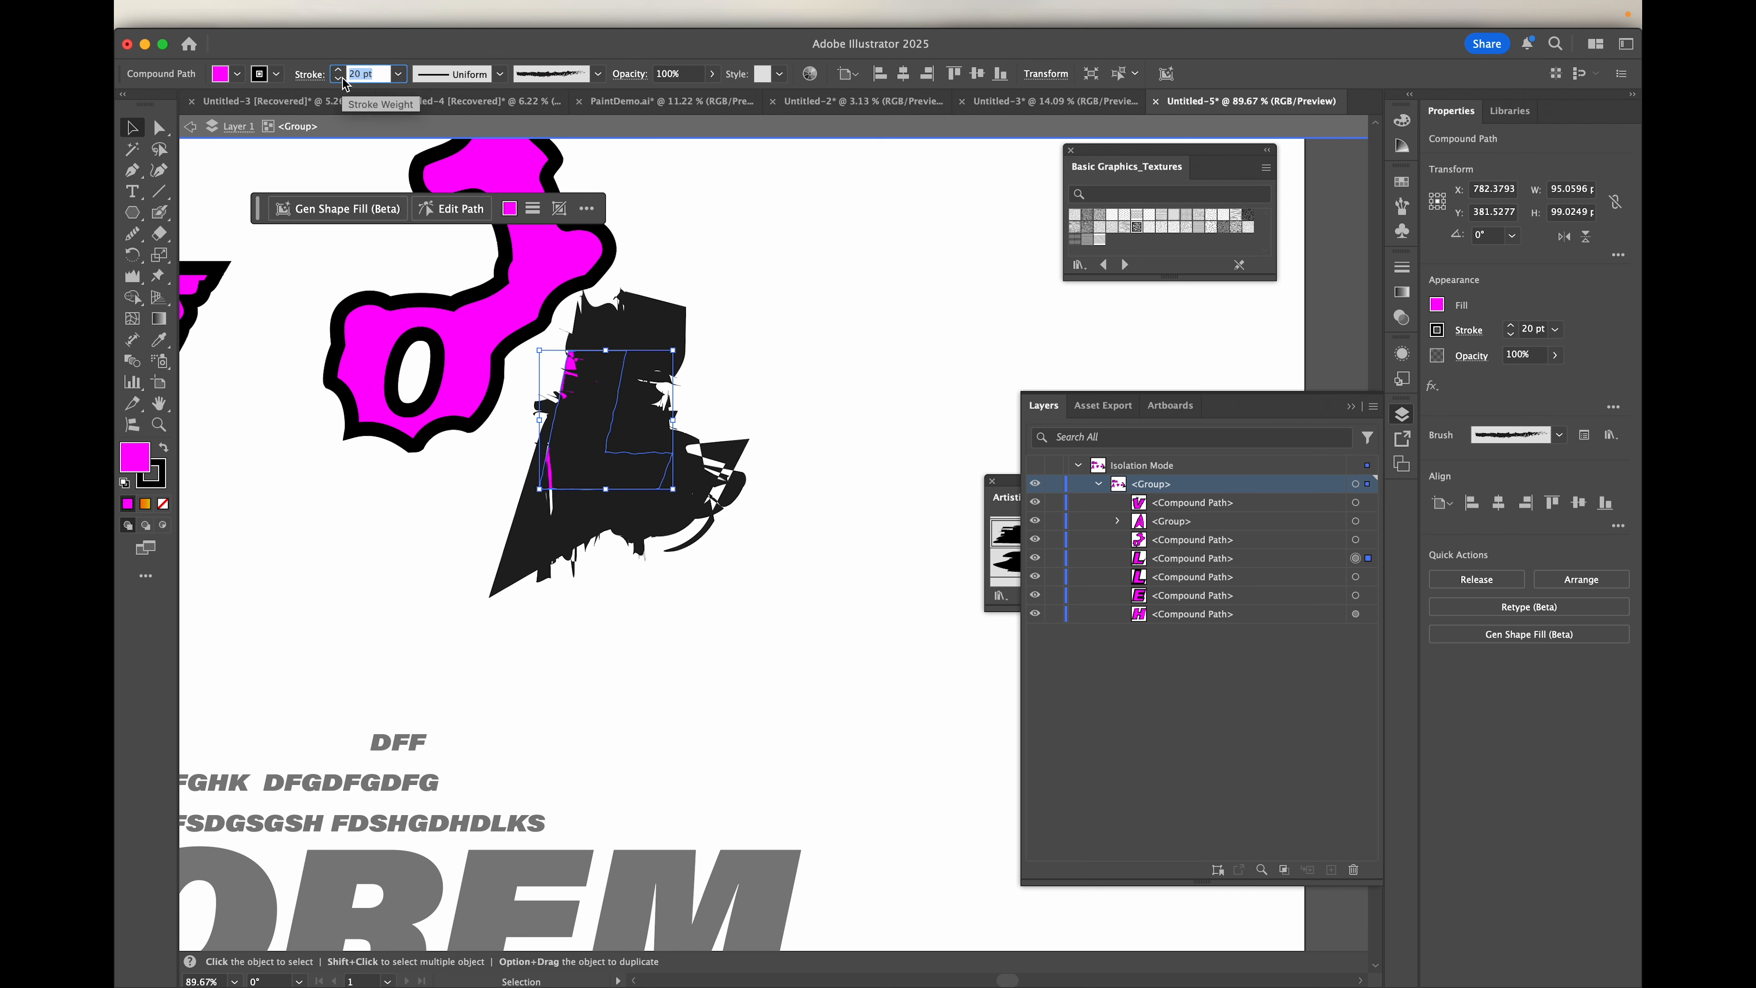
{"action": "type", "text": "3"}
{"action": "key", "text": "Return"}
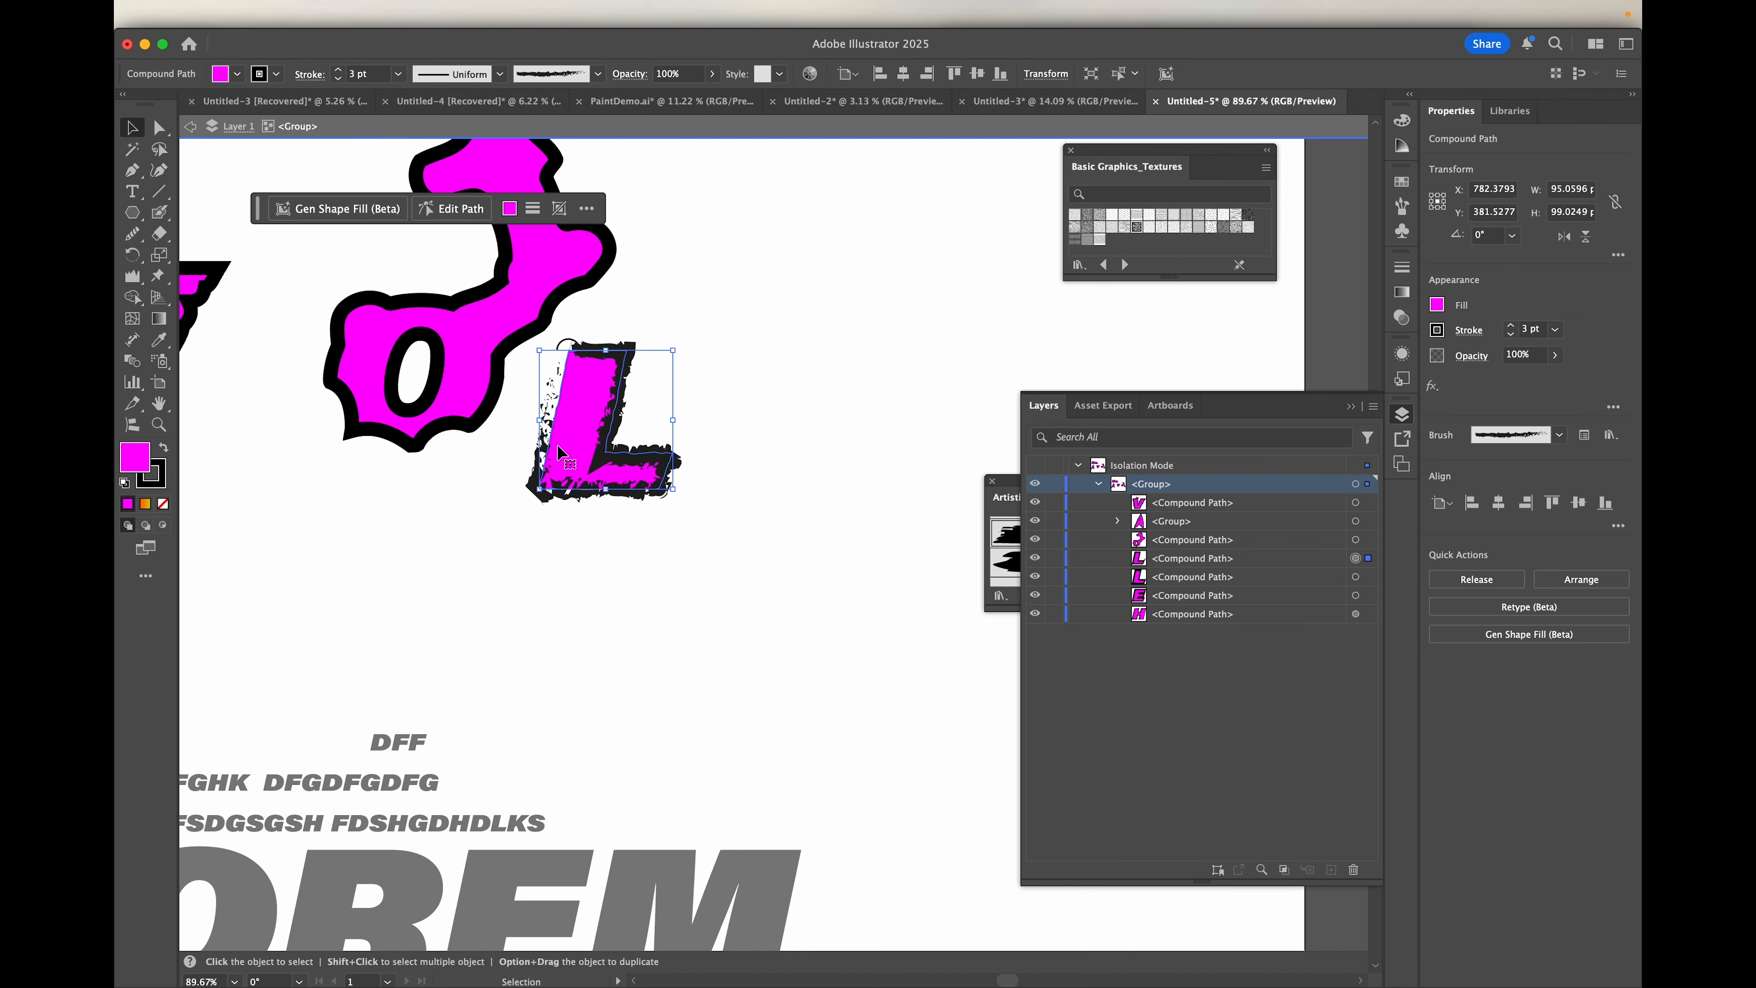
{"action": "scroll", "coordinate": [557, 443], "scroll_direction": "up", "scroll_amount": 5}
{"action": "scroll", "coordinate": [559, 453], "scroll_direction": "up", "scroll_amount": 3}
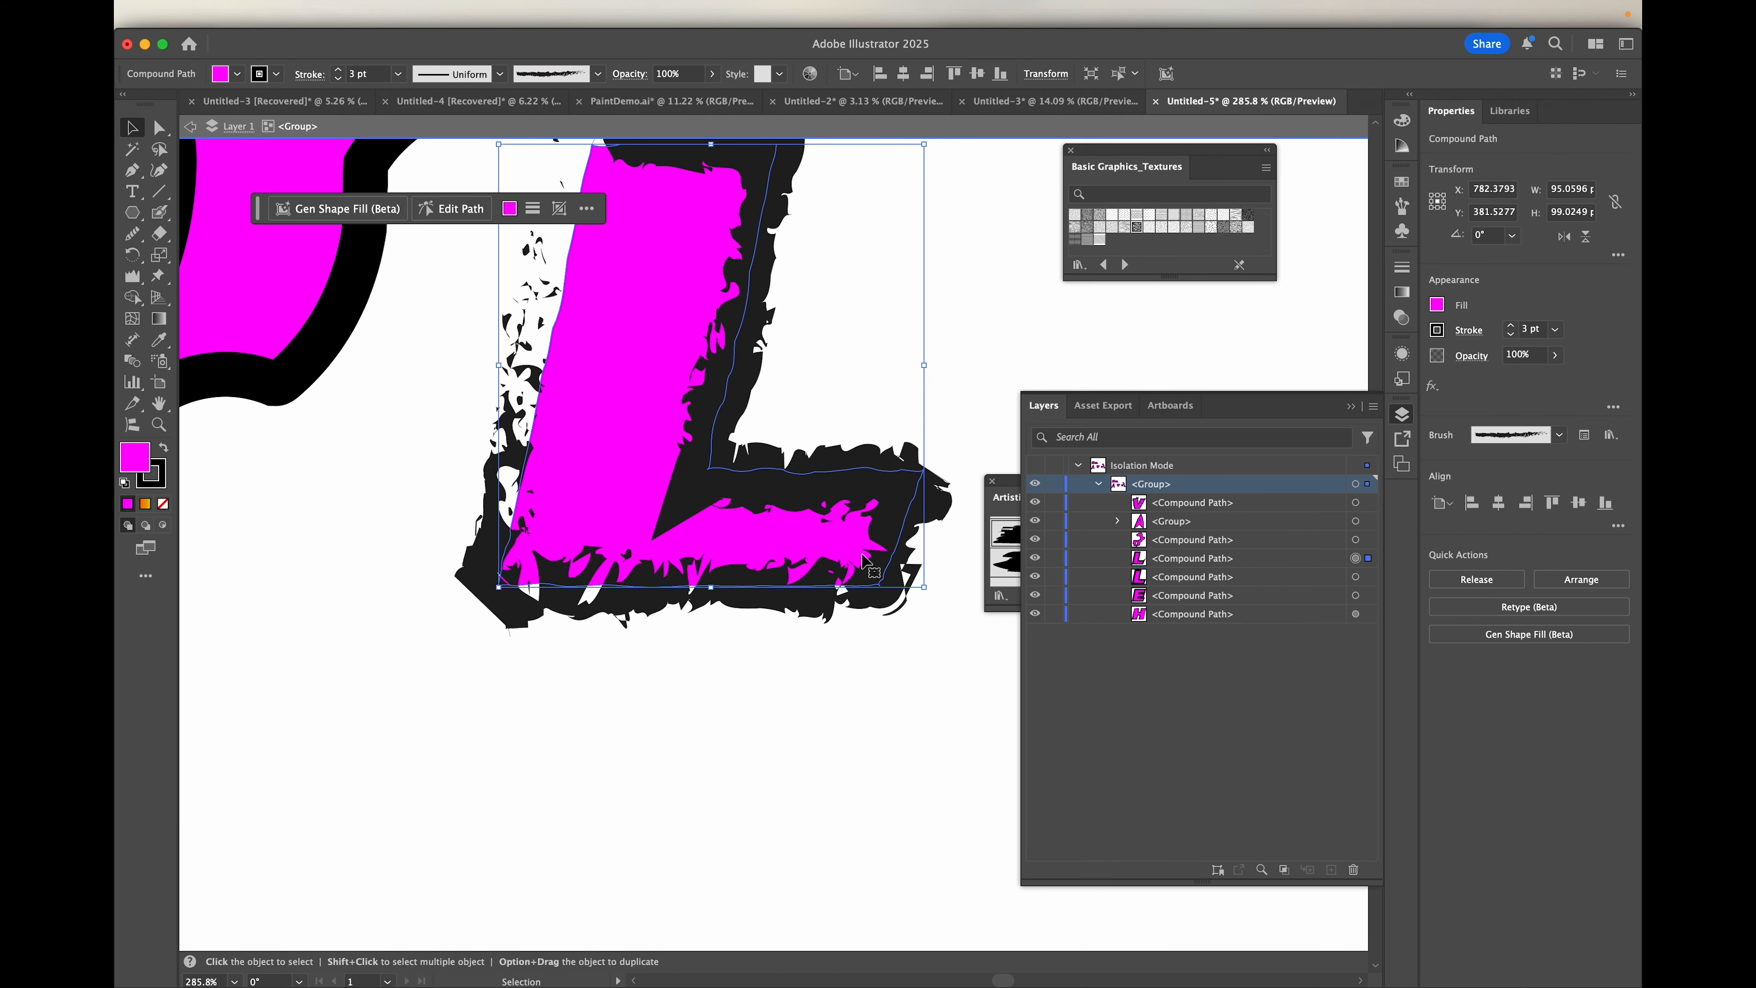
{"action": "scroll", "coordinate": [666, 490], "scroll_direction": "down", "scroll_amount": 3}
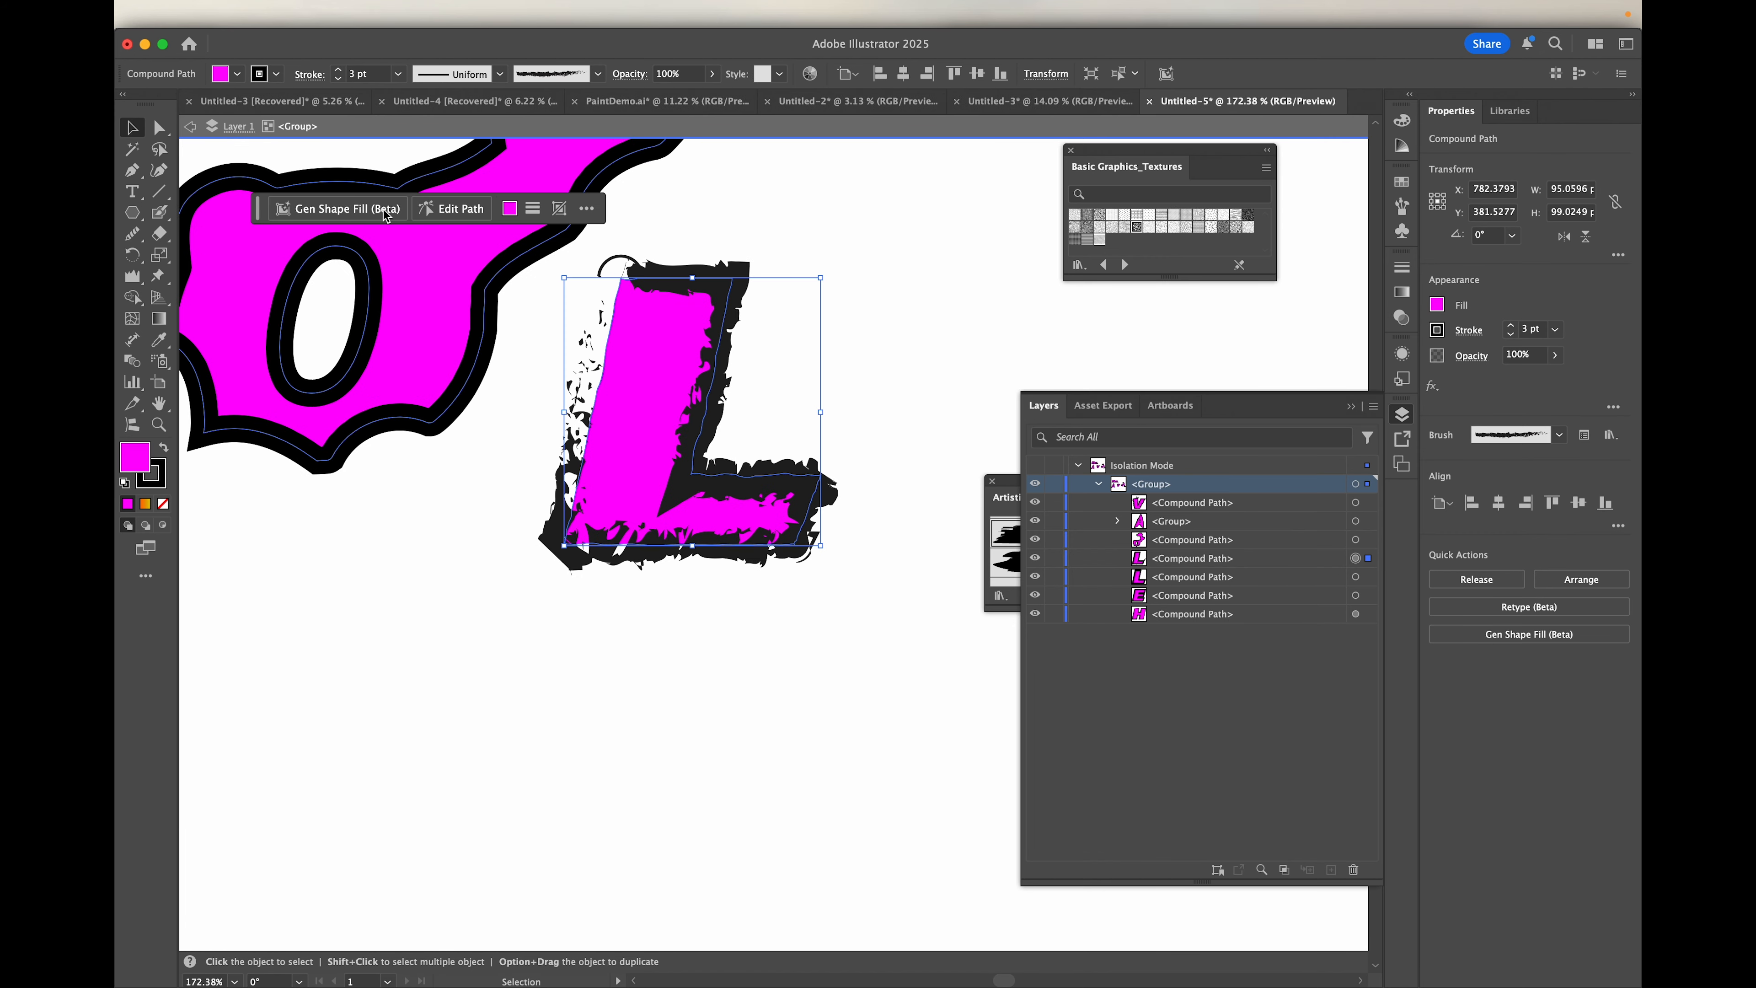
Step: Apply a broad pale brush from the Artistic_Watercolor library to the L and set its stroke weight to 1 pt
{"action": "left_click", "coordinate": [598, 74]}
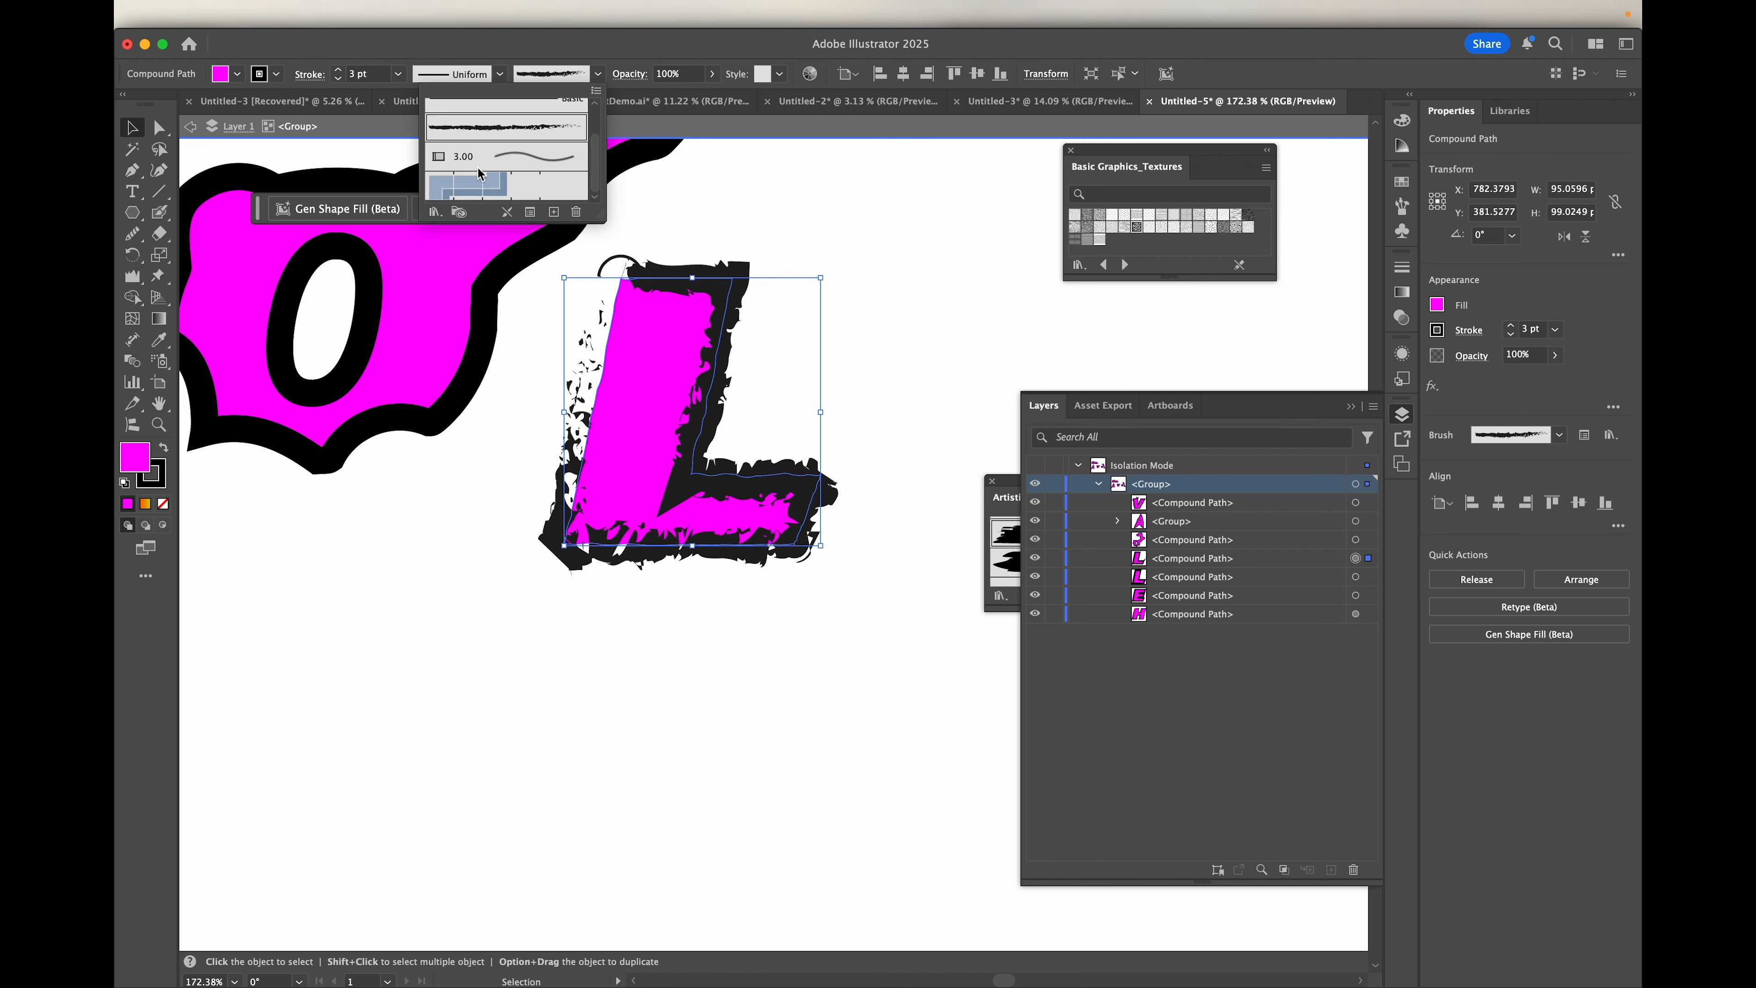
{"action": "left_click", "coordinate": [432, 212]}
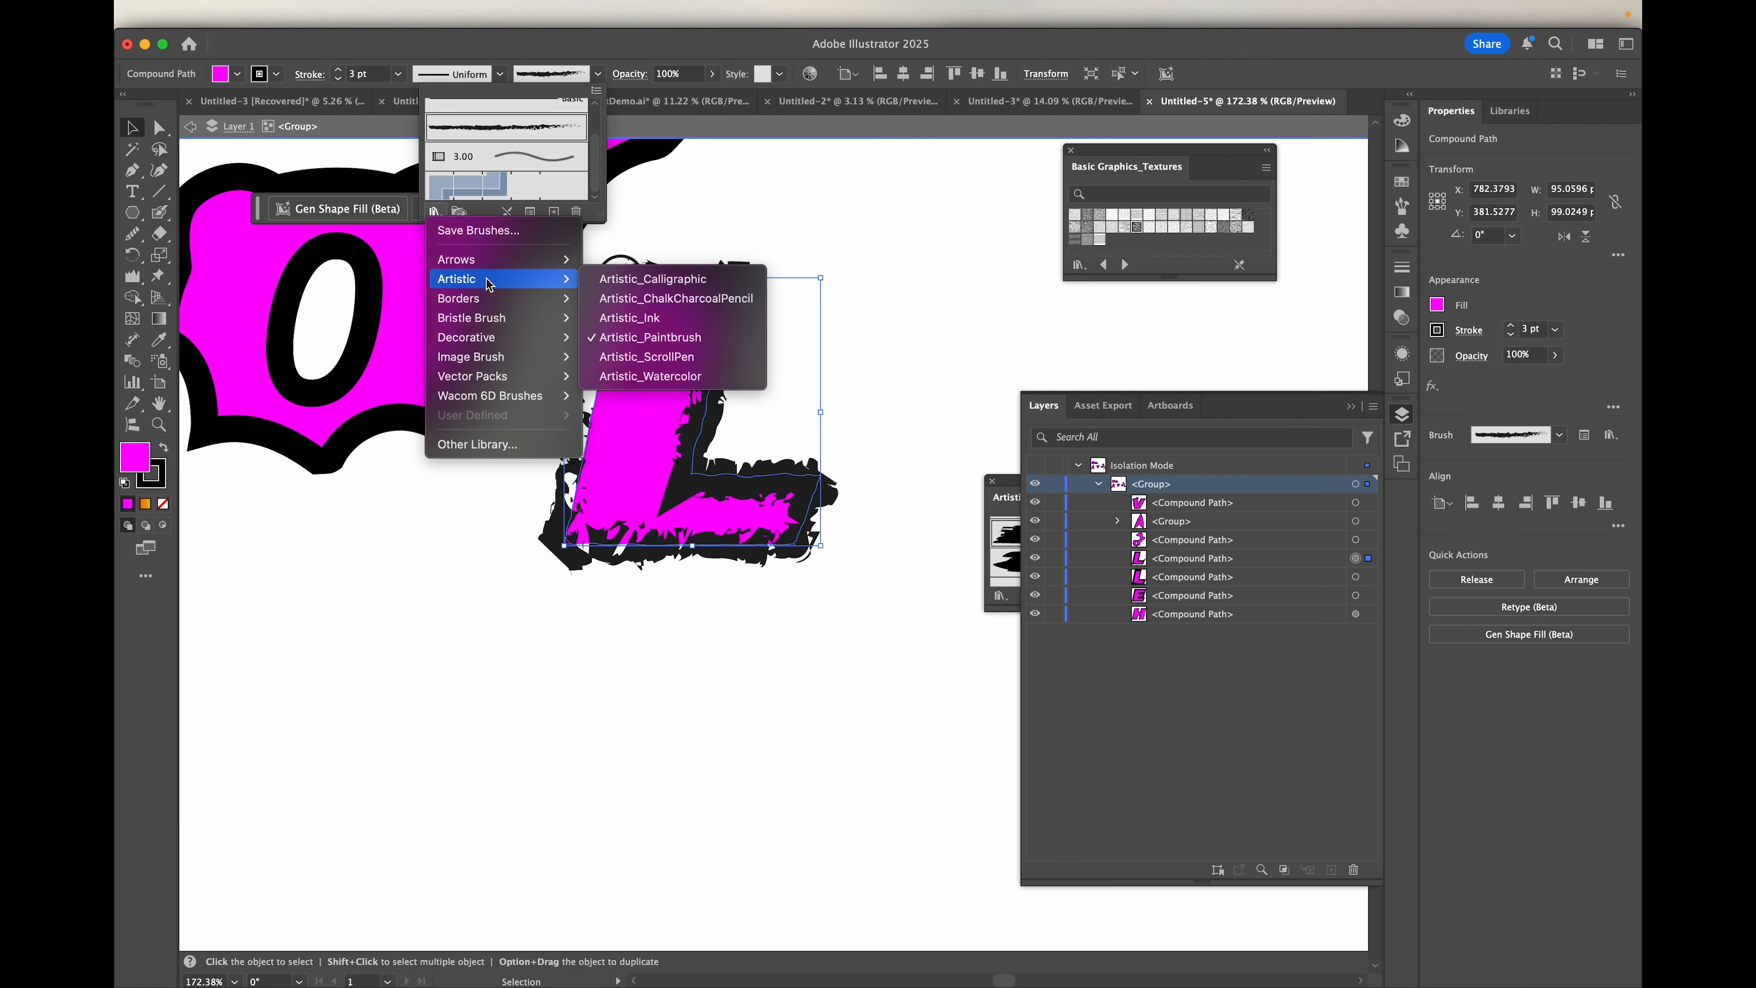
{"action": "left_click", "coordinate": [657, 374]}
{"action": "left_click", "coordinate": [1103, 565]}
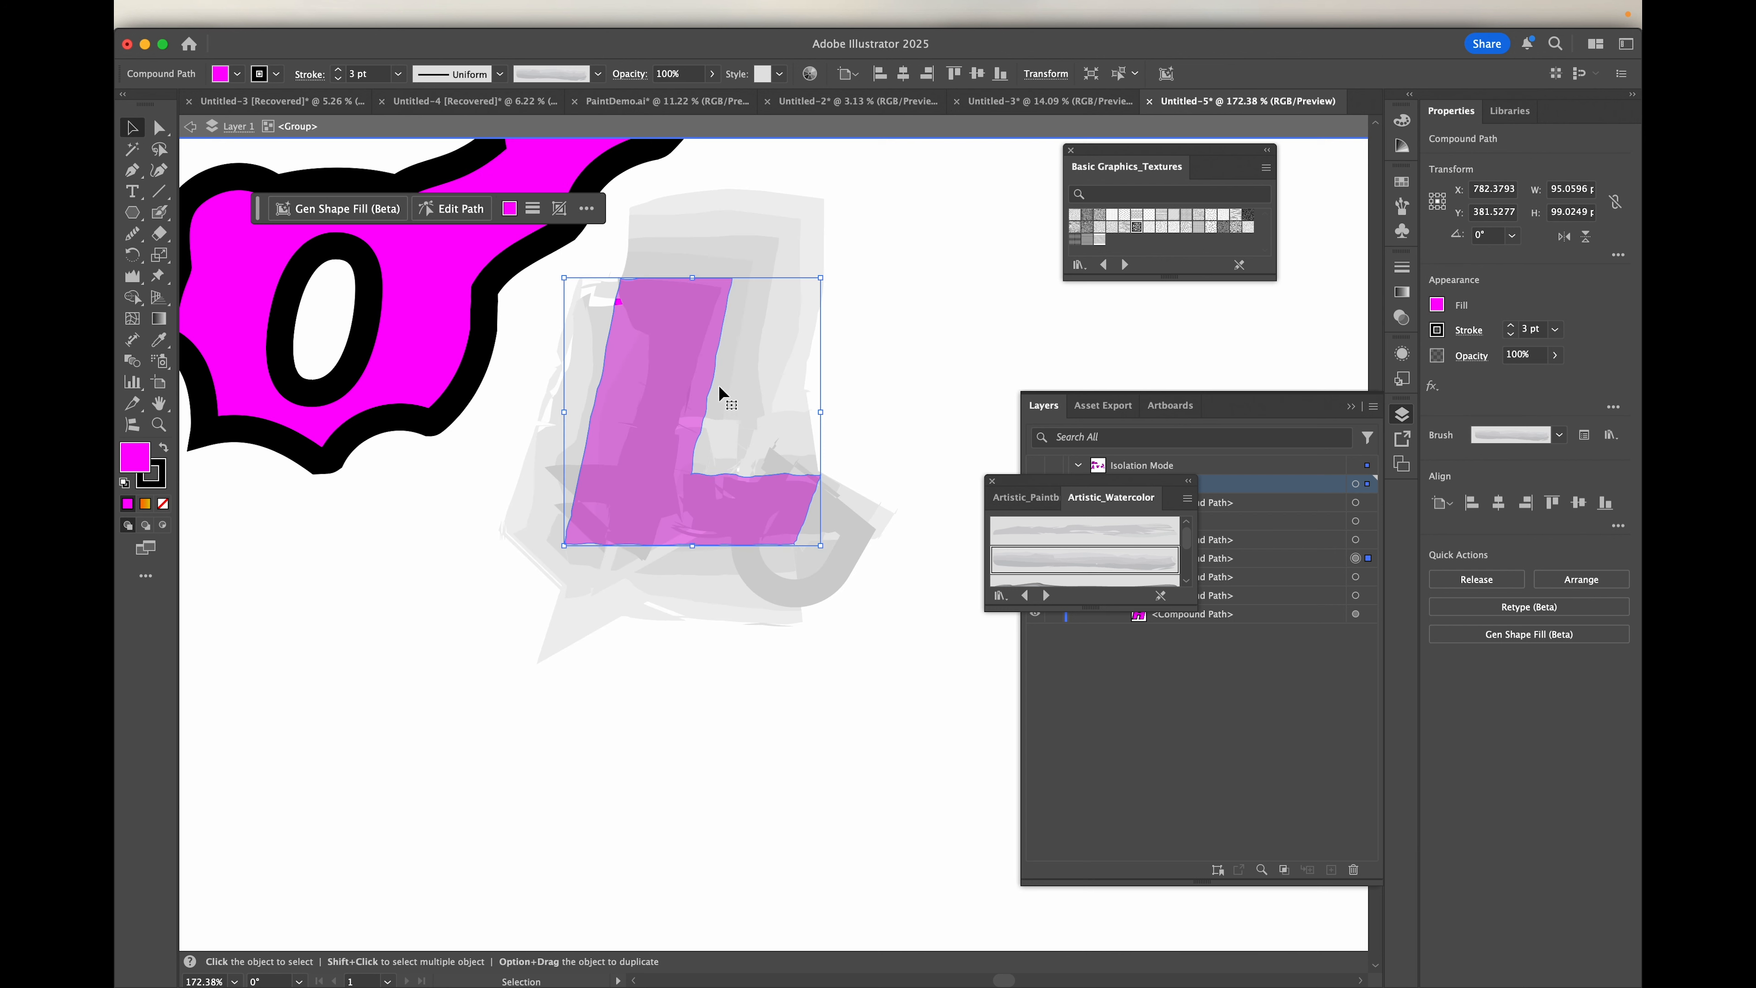
{"action": "left_click", "coordinate": [369, 76]}
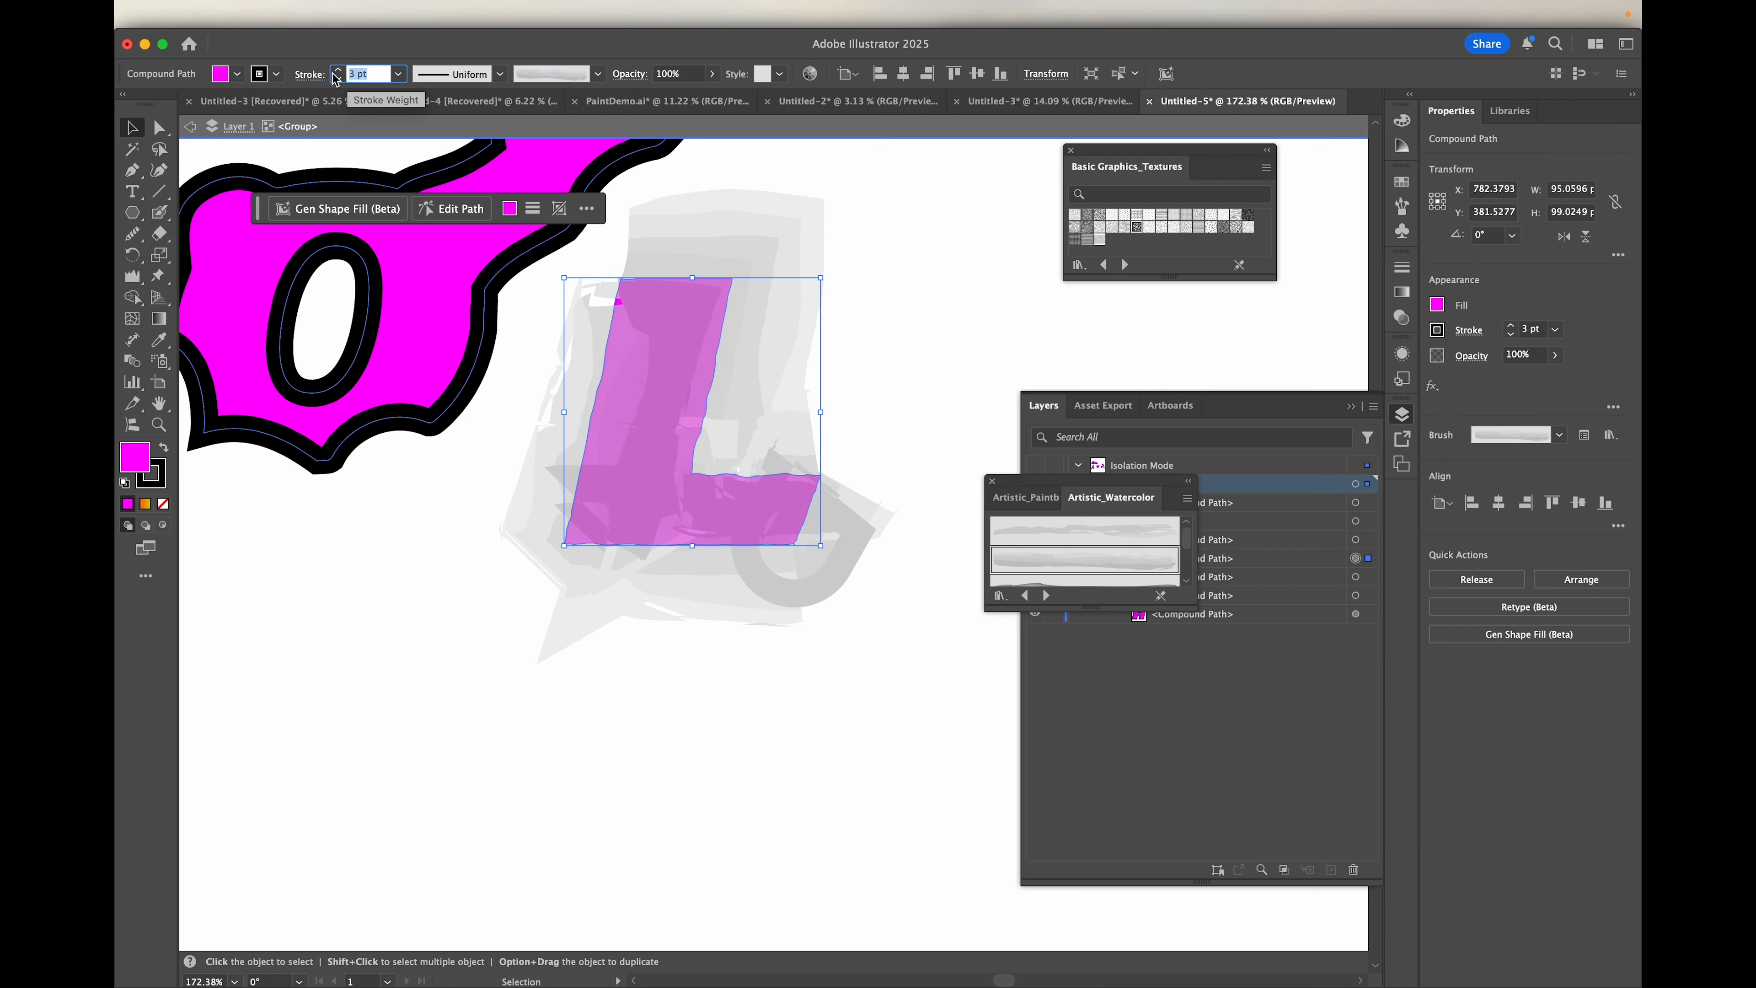
{"action": "type", "text": "1"}
{"action": "key", "text": "Return"}
Step: Switch the L's outline to a streakier Artistic_Watercolor brush and set its stroke weight to 0.25 pt
{"action": "scroll", "coordinate": [1026, 541], "scroll_direction": "down", "scroll_amount": 2}
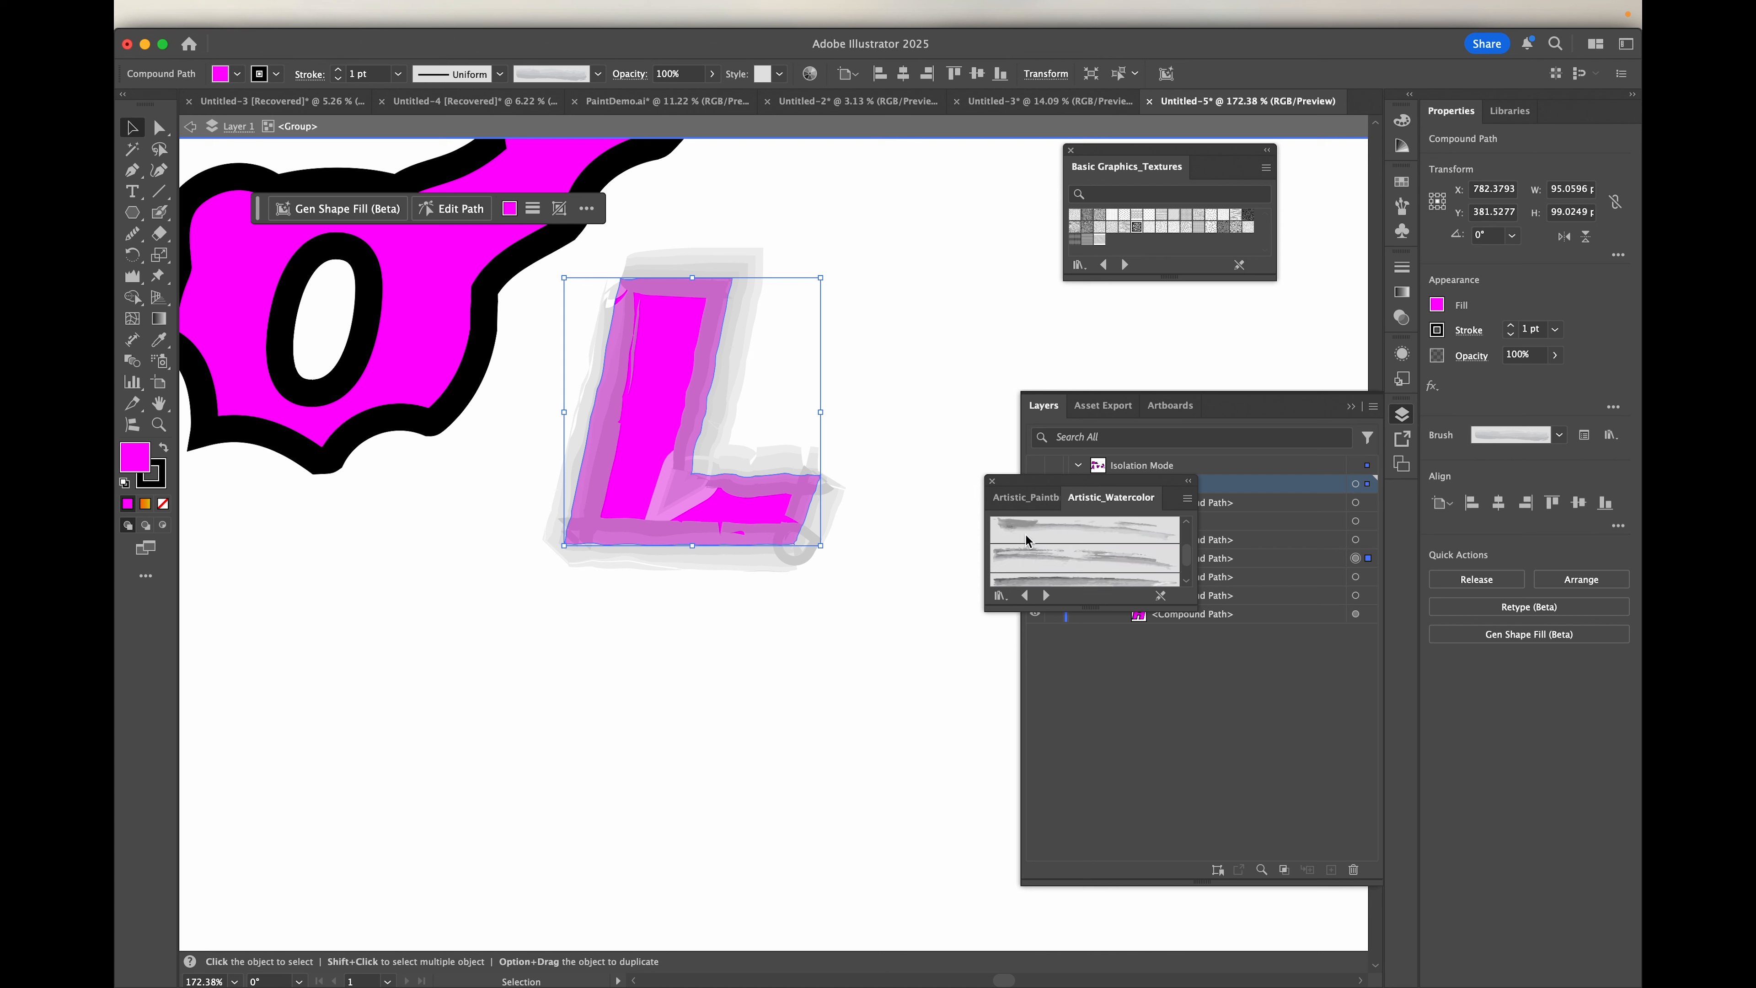
{"action": "left_click", "coordinate": [1026, 541]}
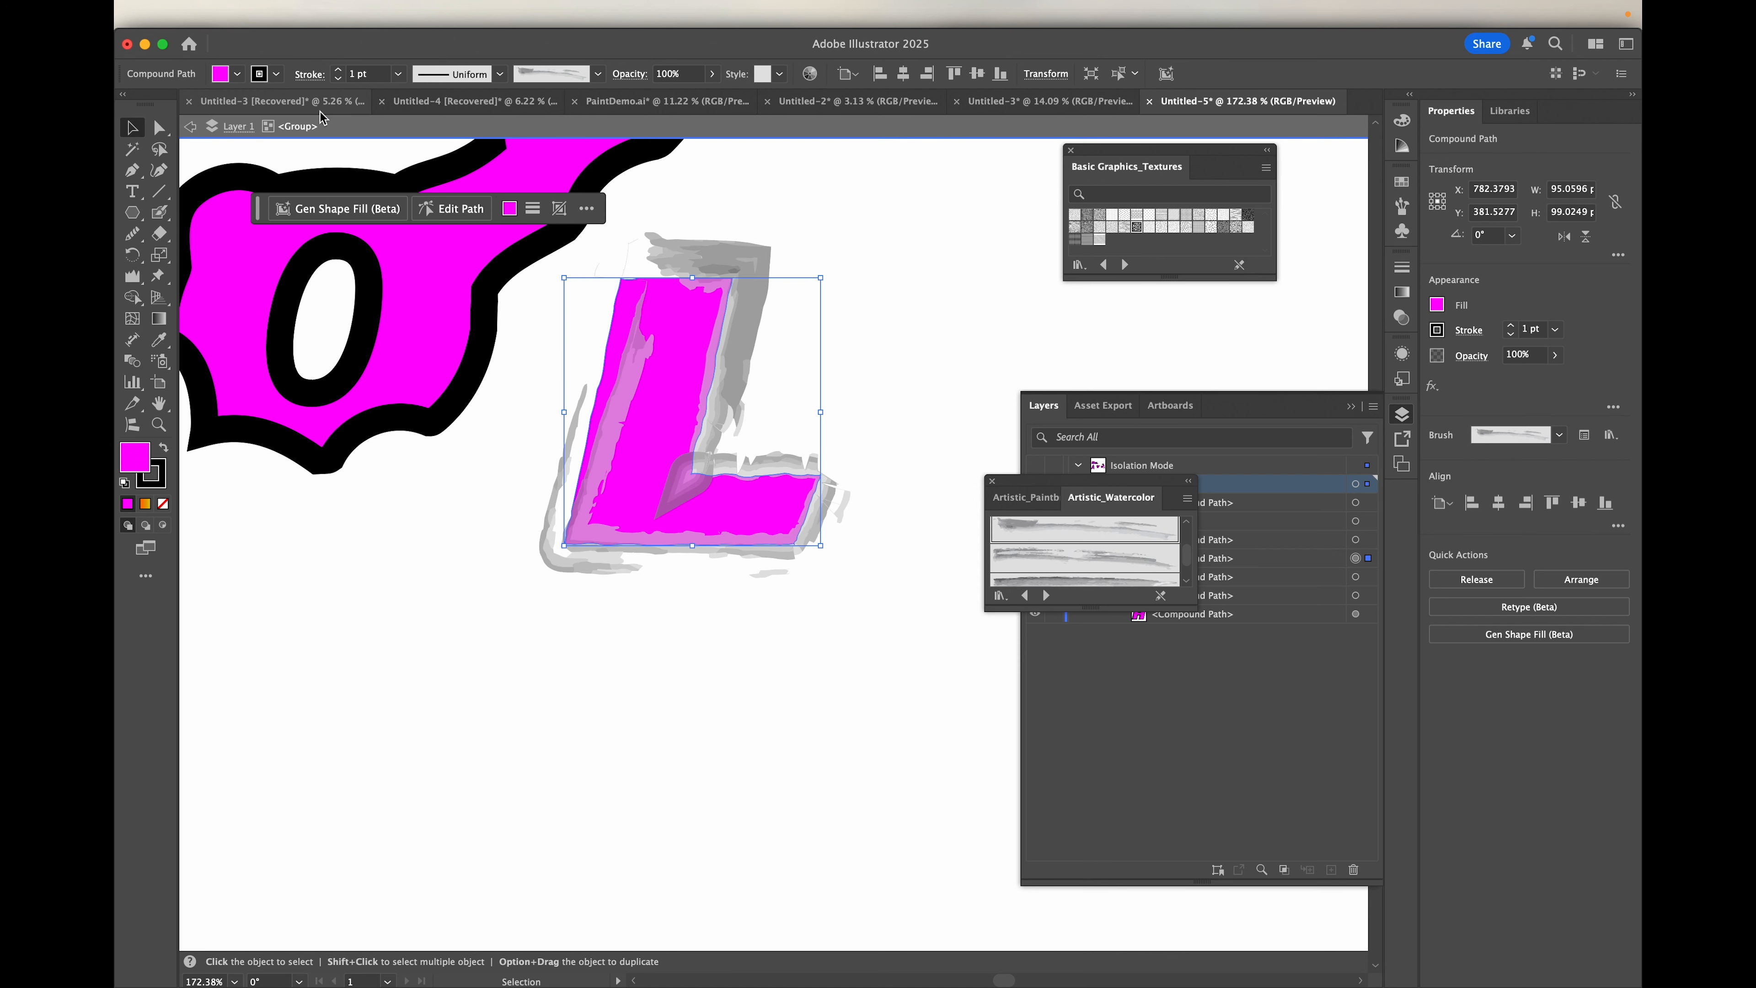
{"action": "left_click", "coordinate": [363, 73]}
{"action": "left_click_drag", "start_coordinate": [373, 73], "coordinate": [309, 67]}
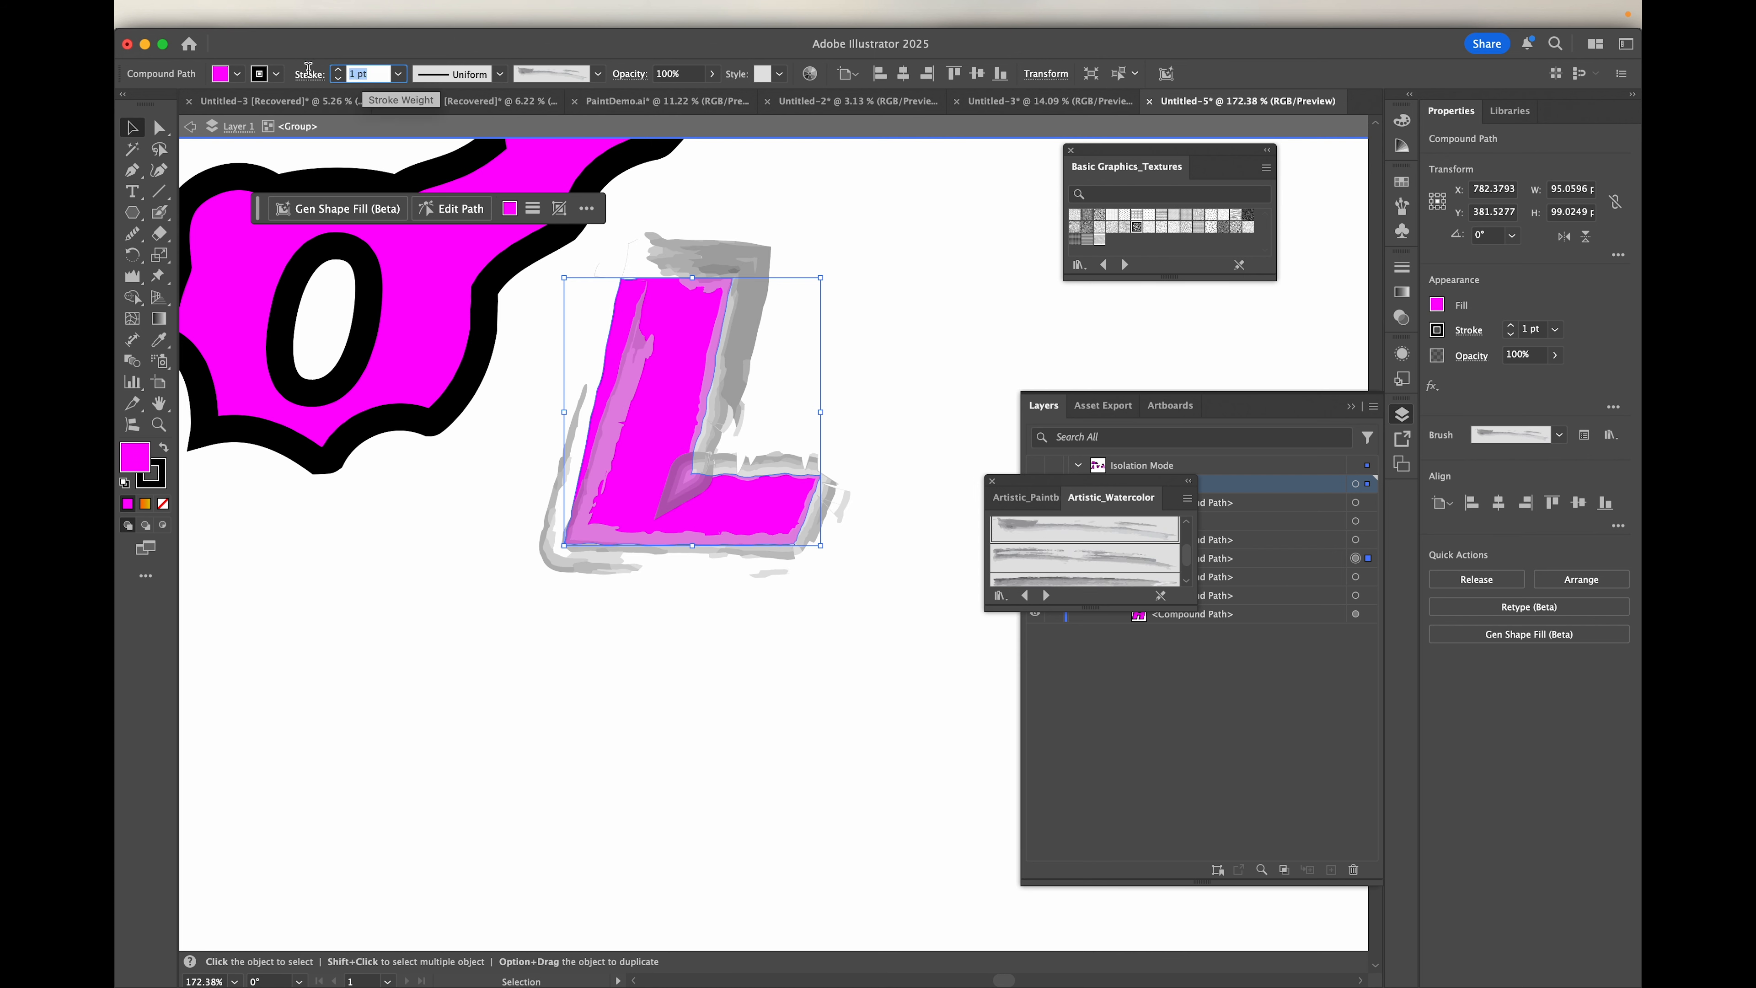
{"action": "type", "text": "0.2"}
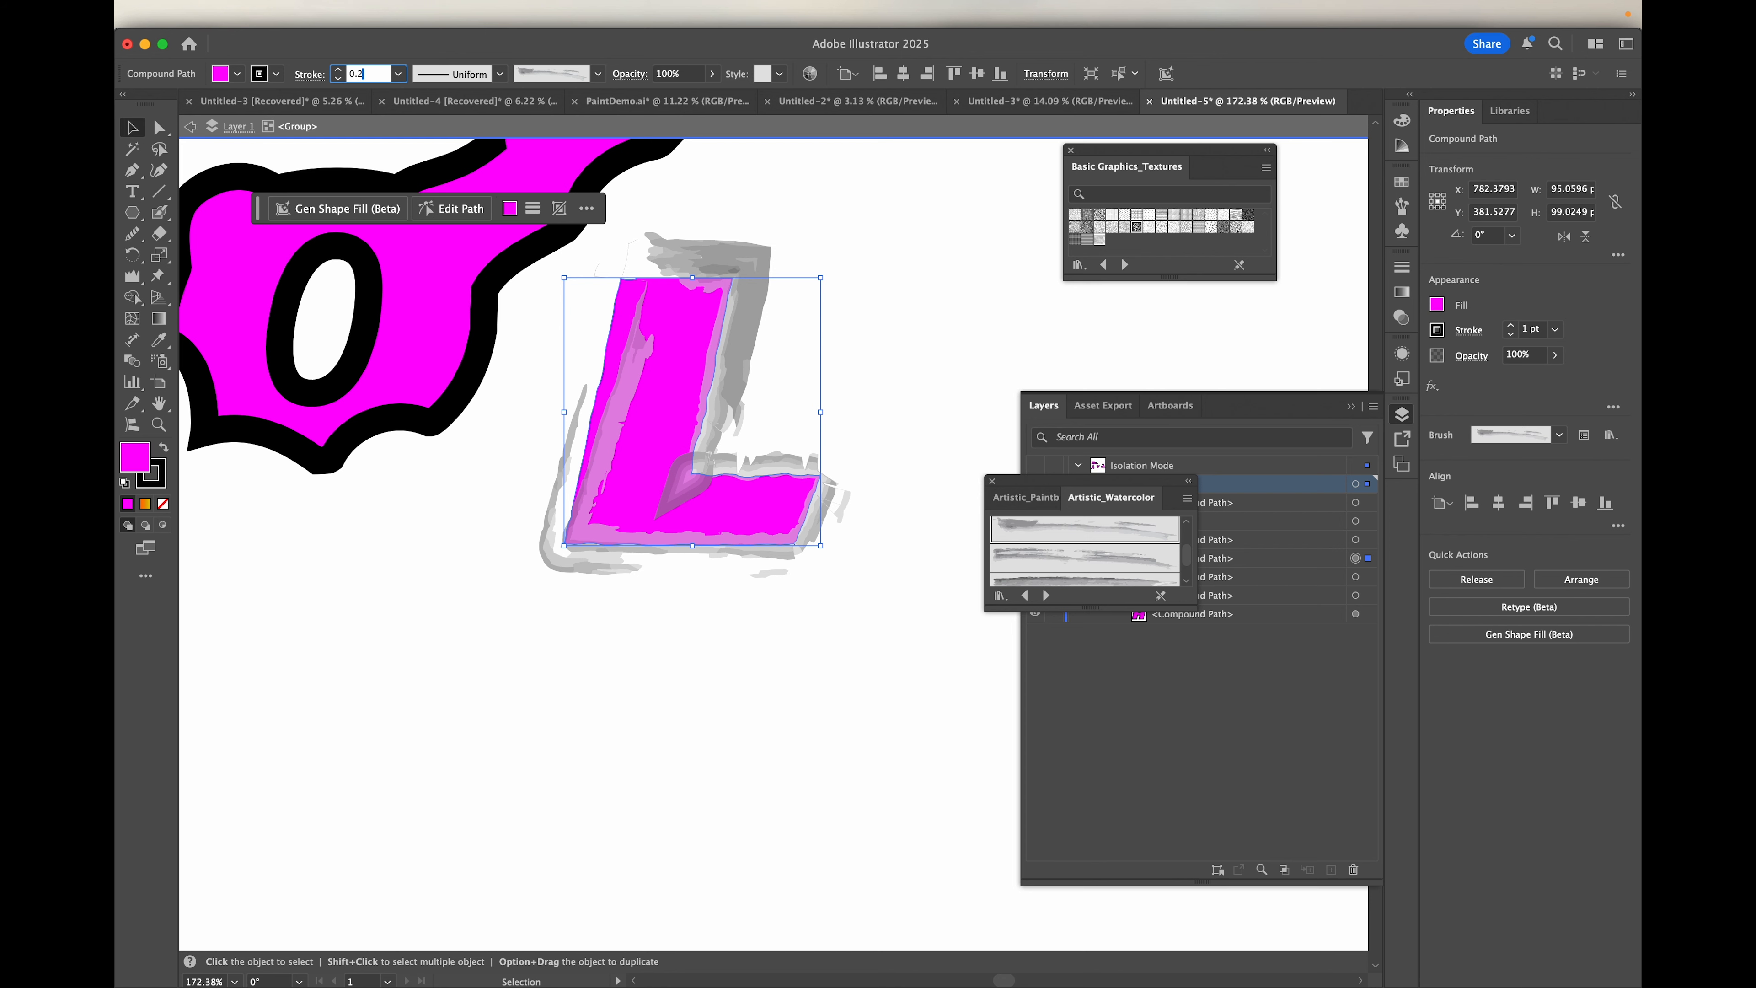
{"action": "type", "text": "5"}
{"action": "key", "text": "Return"}
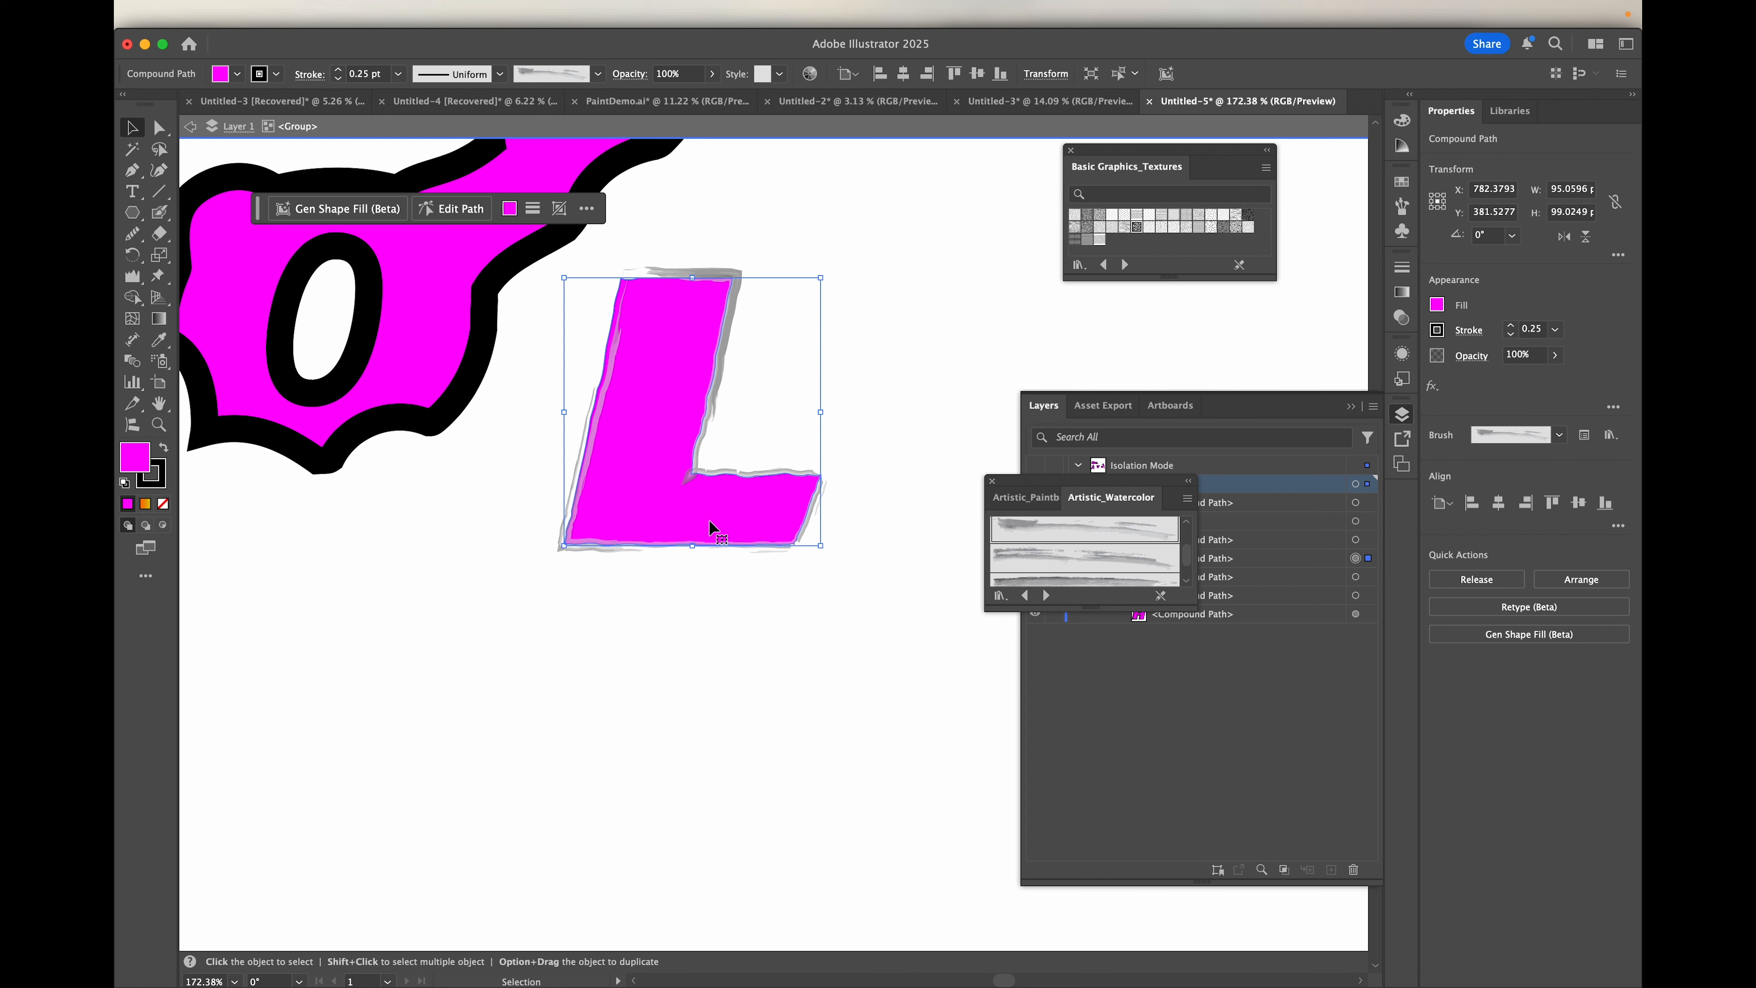
Step: Round the L's inner corner to a radius of about 1.3 px with the Direct Selection tool
{"action": "scroll", "coordinate": [712, 529], "scroll_direction": "up", "scroll_amount": 5}
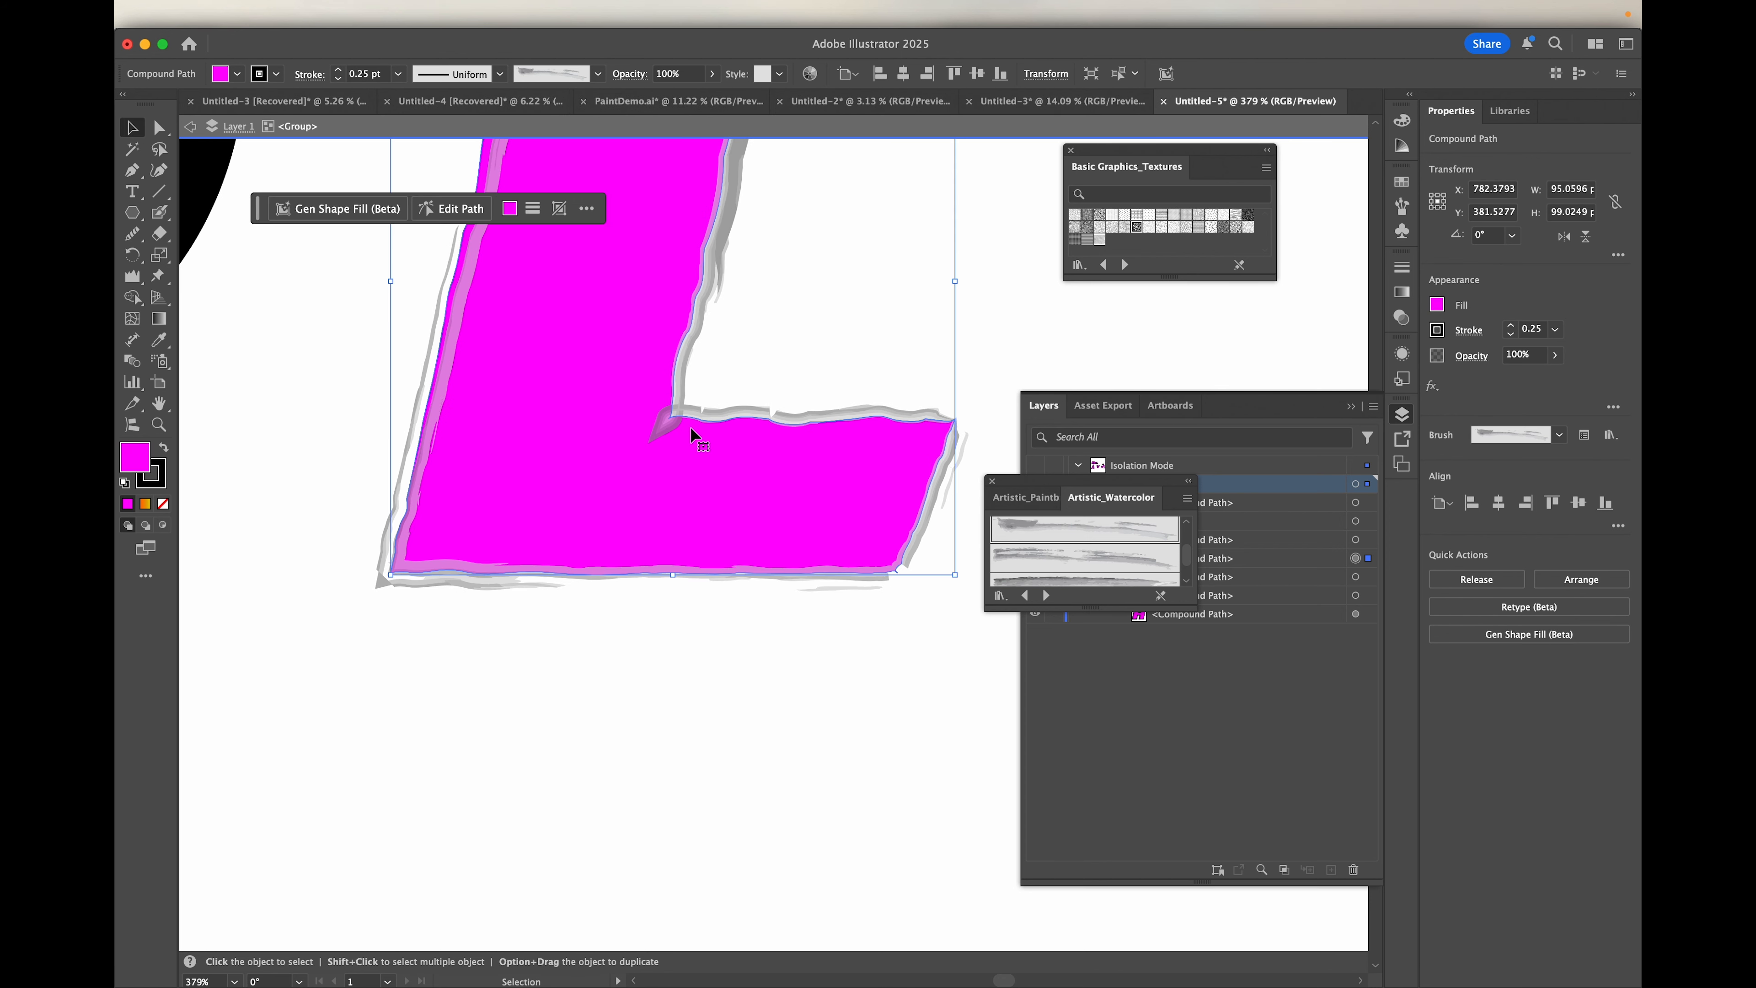
{"action": "scroll", "coordinate": [665, 414], "scroll_direction": "up", "scroll_amount": 4}
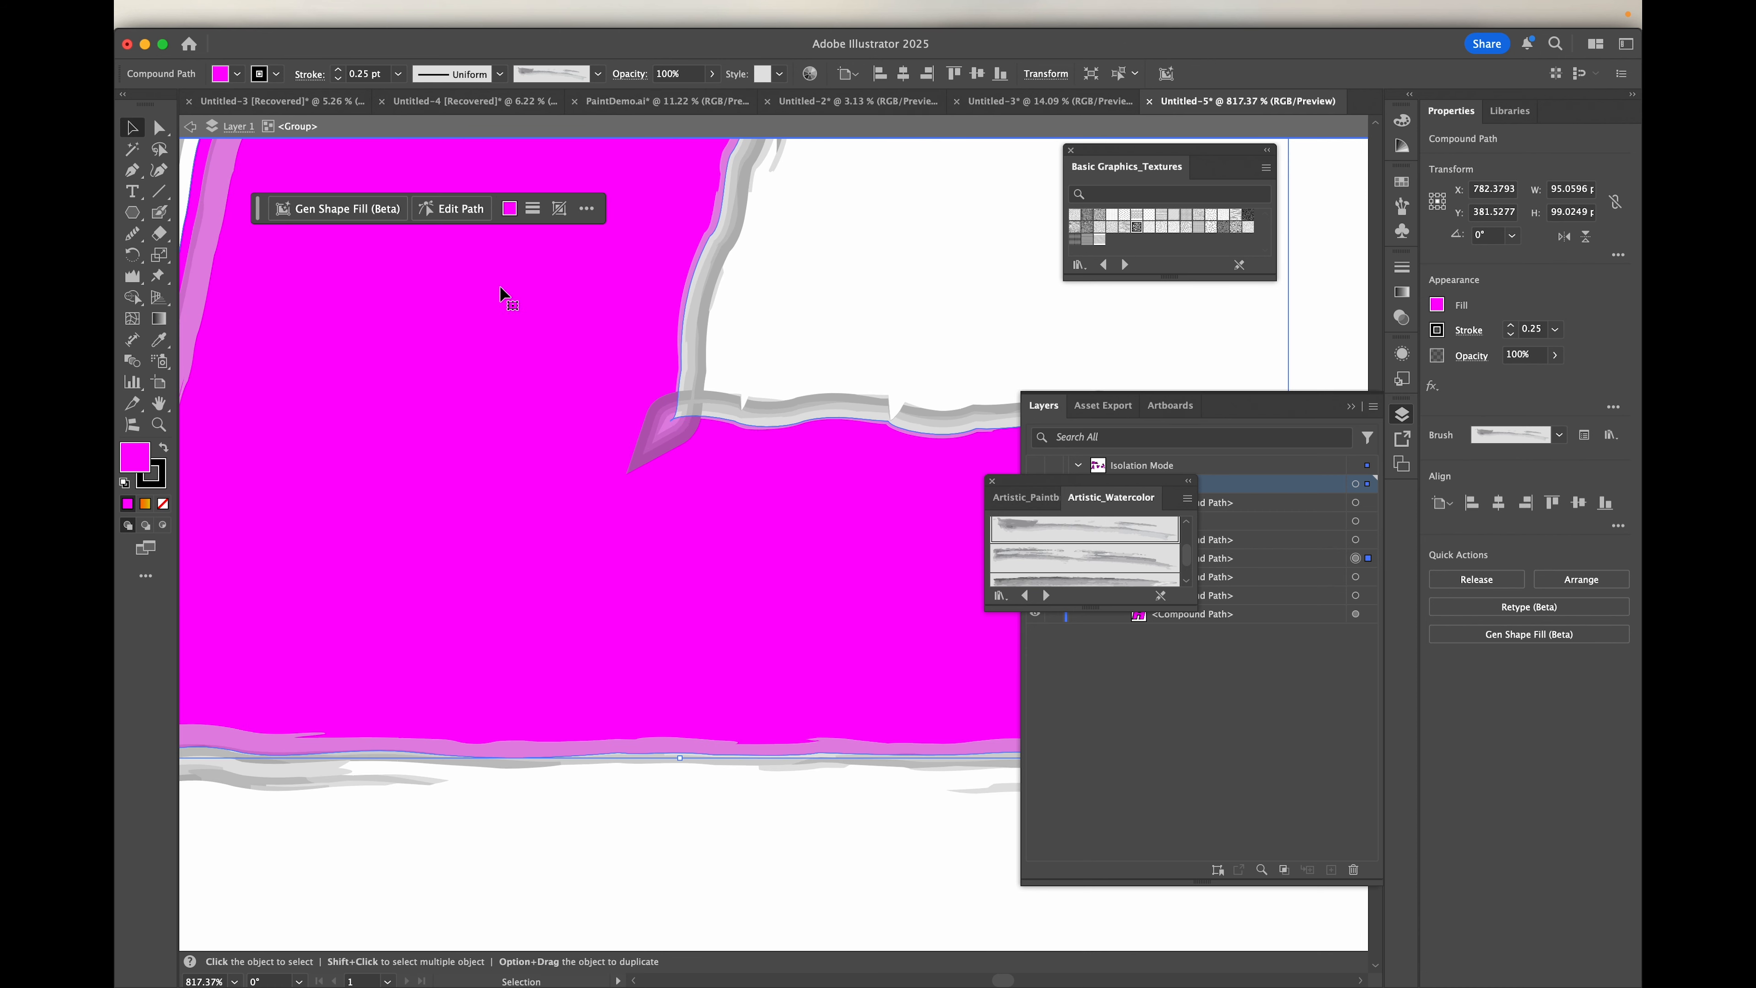
{"action": "left_click", "coordinate": [159, 128]}
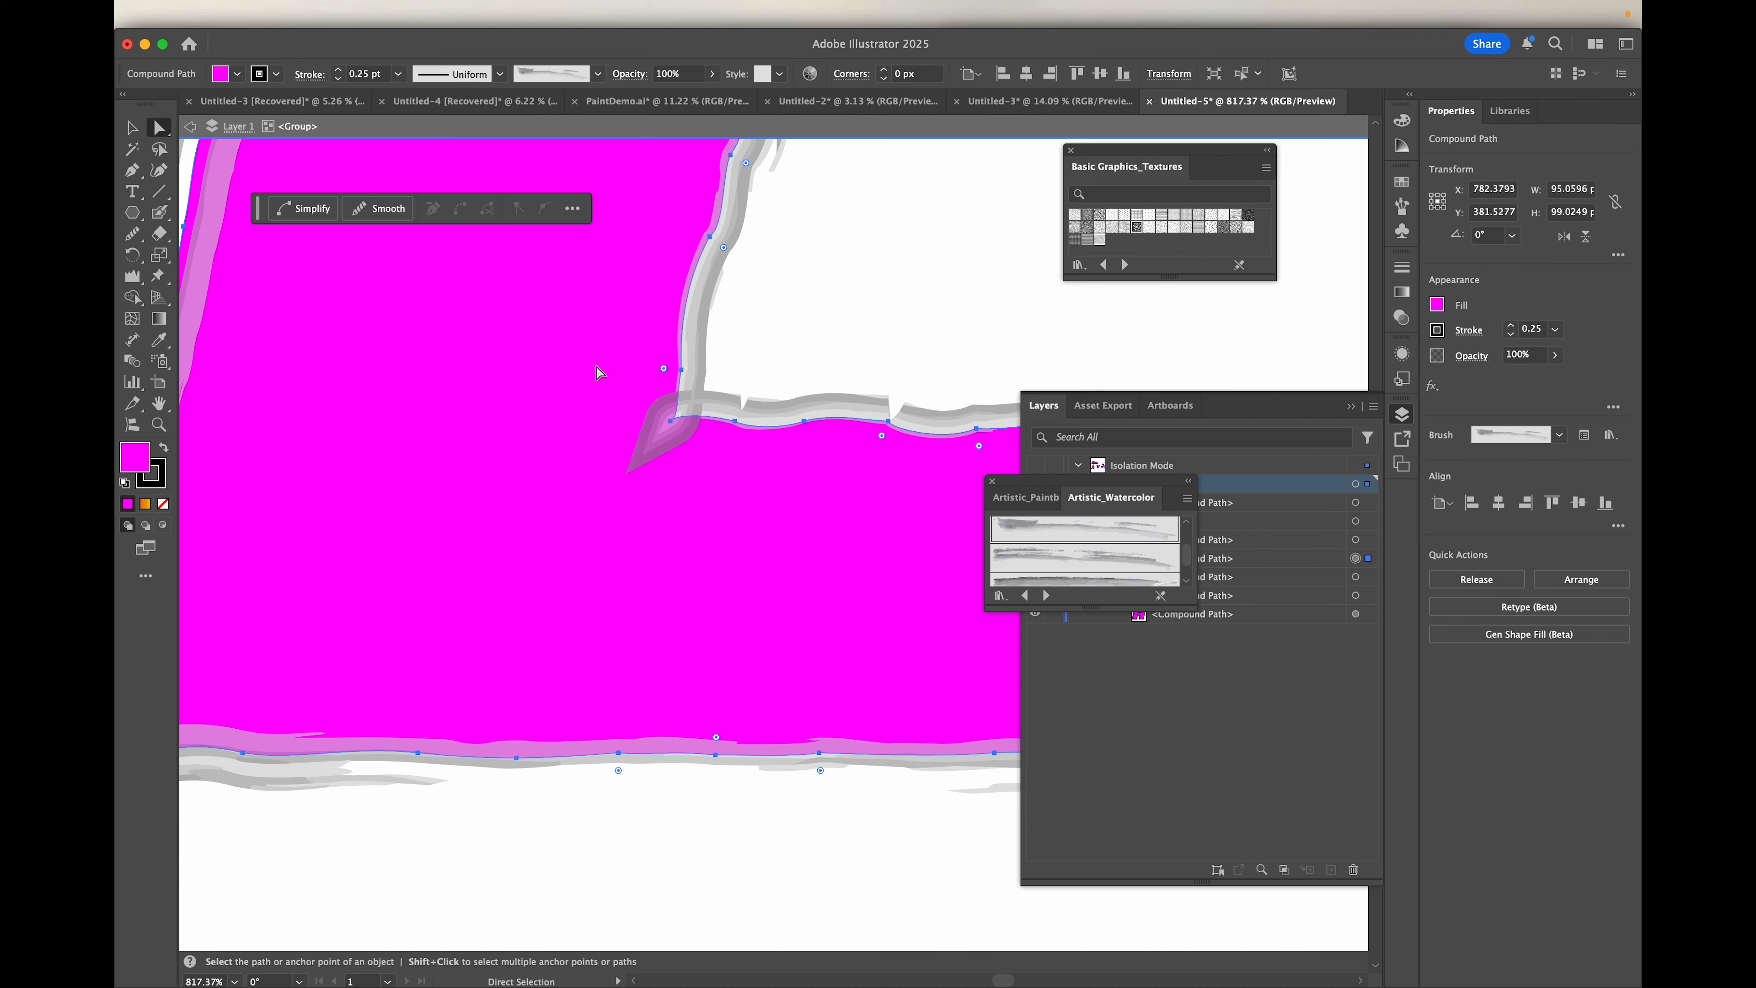
{"action": "left_click", "coordinate": [671, 427]}
{"action": "scroll", "coordinate": [671, 430], "scroll_direction": "up", "scroll_amount": 6}
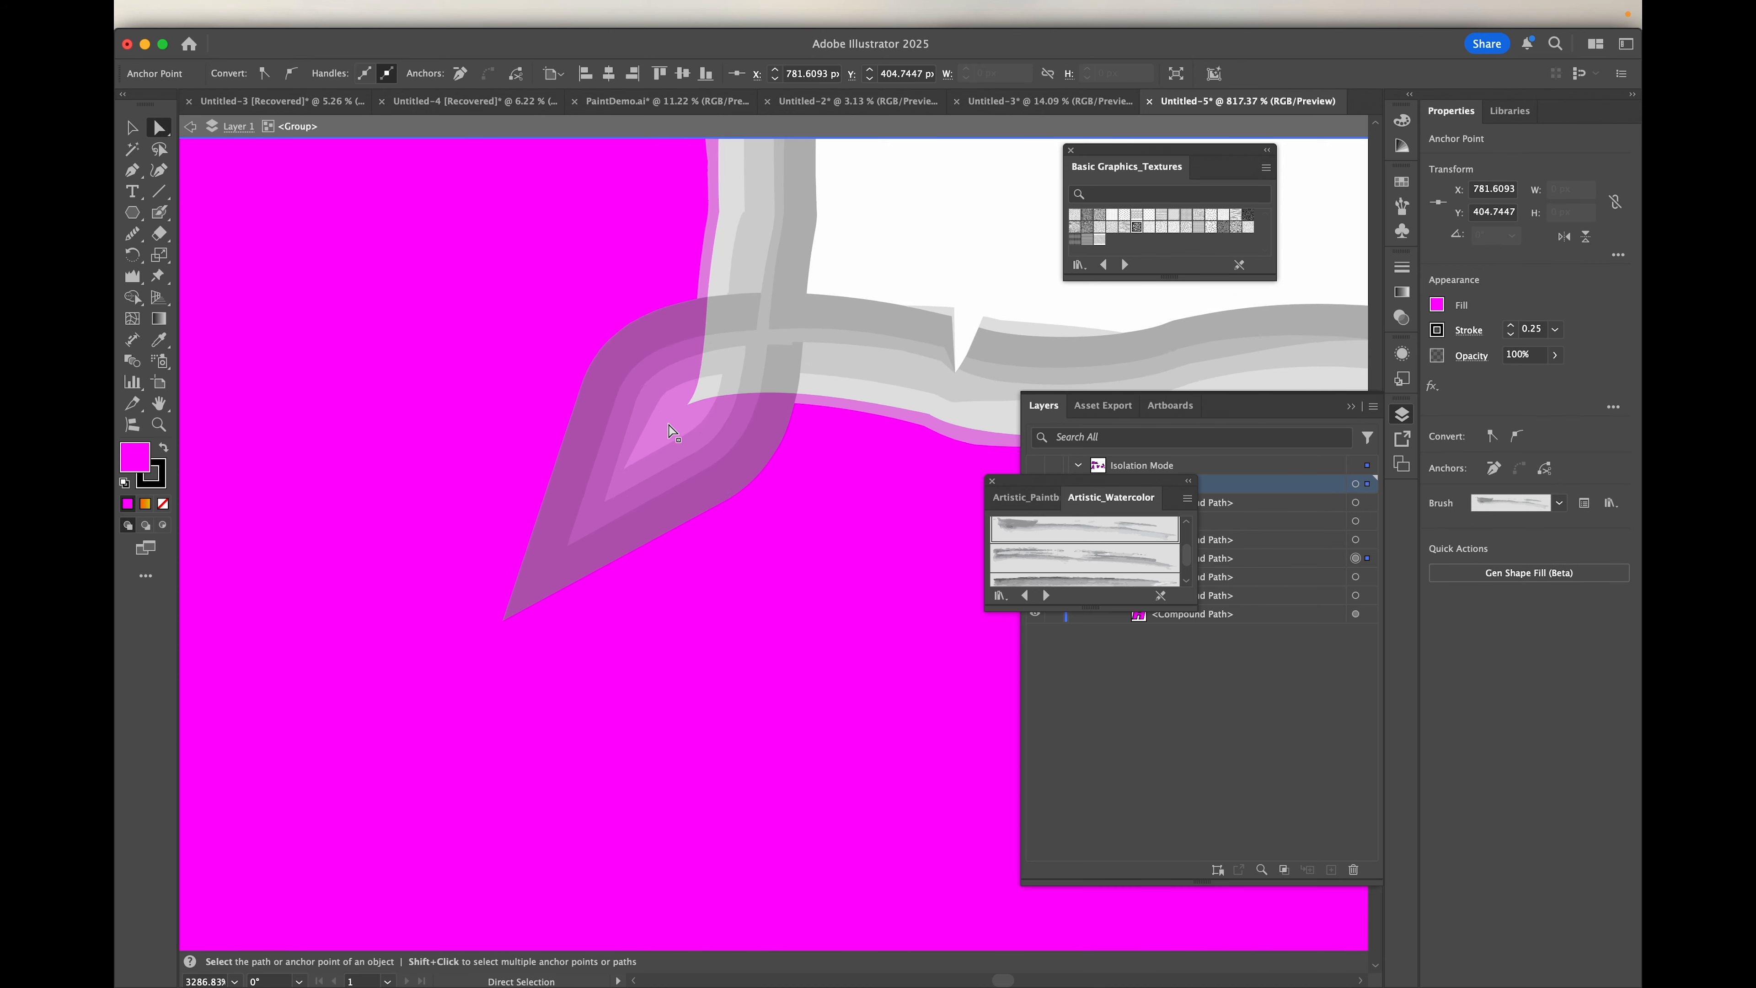
{"action": "left_click_drag", "start_coordinate": [715, 394], "coordinate": [789, 360]}
{"action": "scroll", "coordinate": [634, 451], "scroll_direction": "down", "scroll_amount": 10}
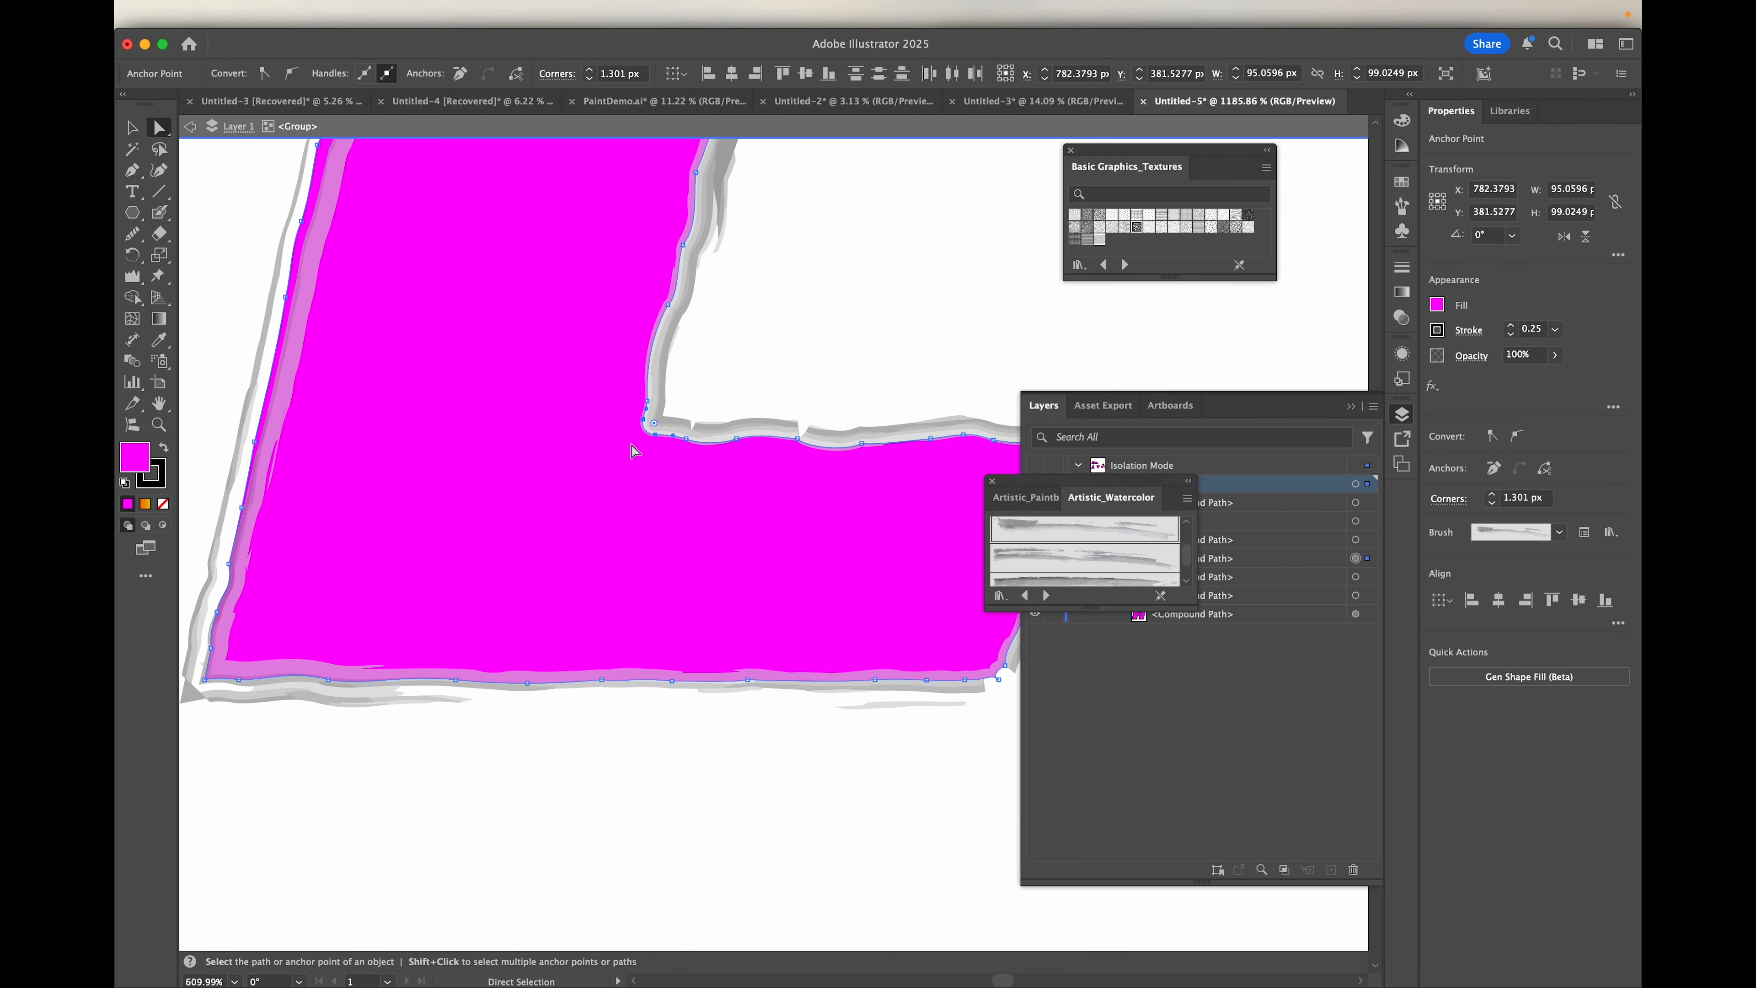
Step: Try the Smooth tool on the L's anchor points with the smoothing amount at 50%
{"action": "scroll", "coordinate": [634, 451], "scroll_direction": "down", "scroll_amount": 2}
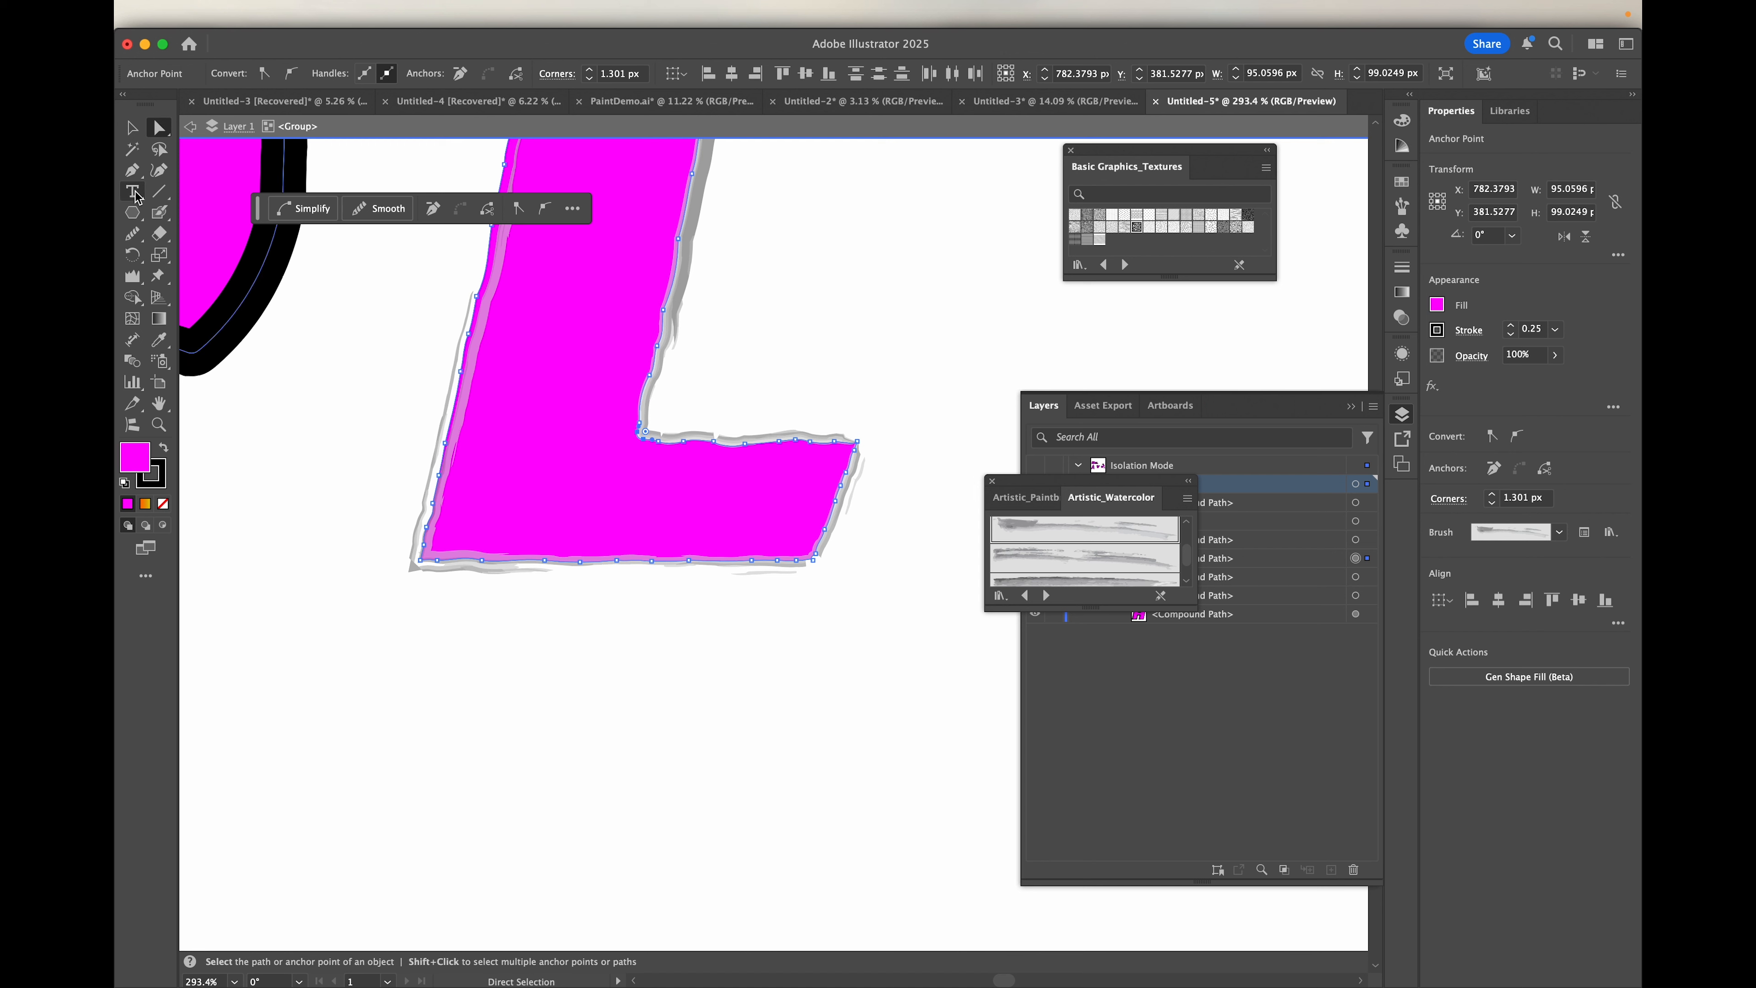
{"action": "left_click", "coordinate": [133, 232]}
{"action": "left_click_drag", "start_coordinate": [269, 235], "coordinate": [308, 236]}
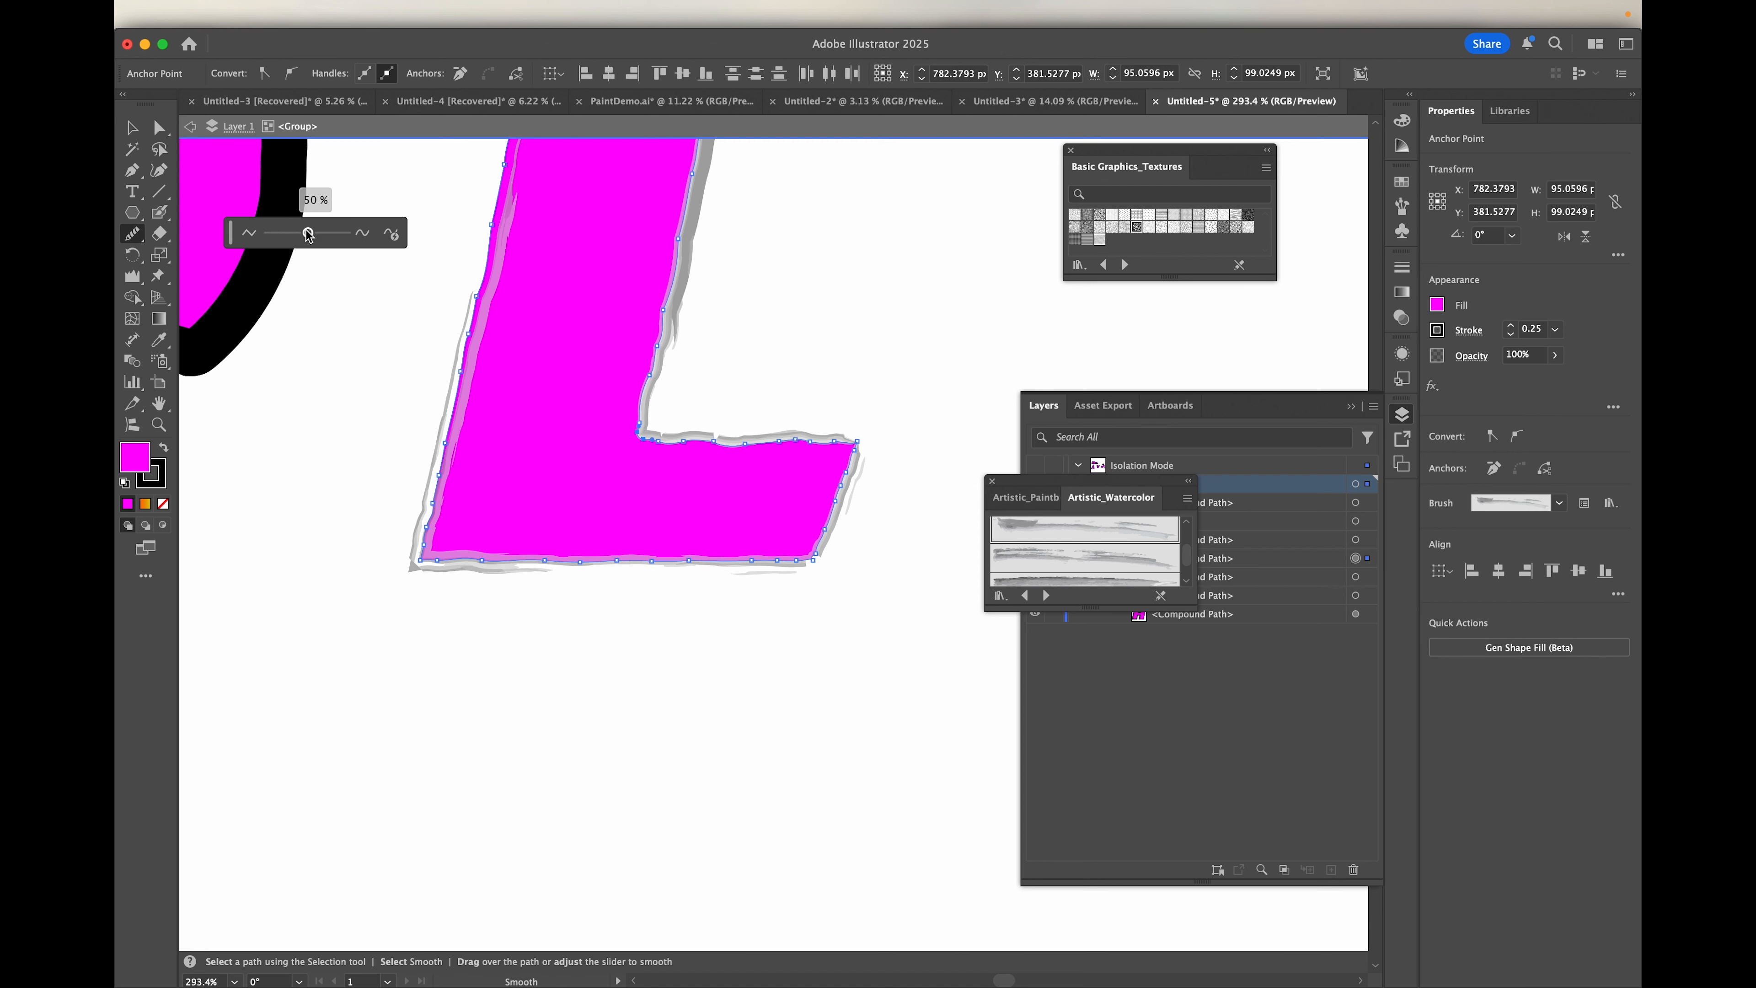
{"action": "key", "text": "super+a"}
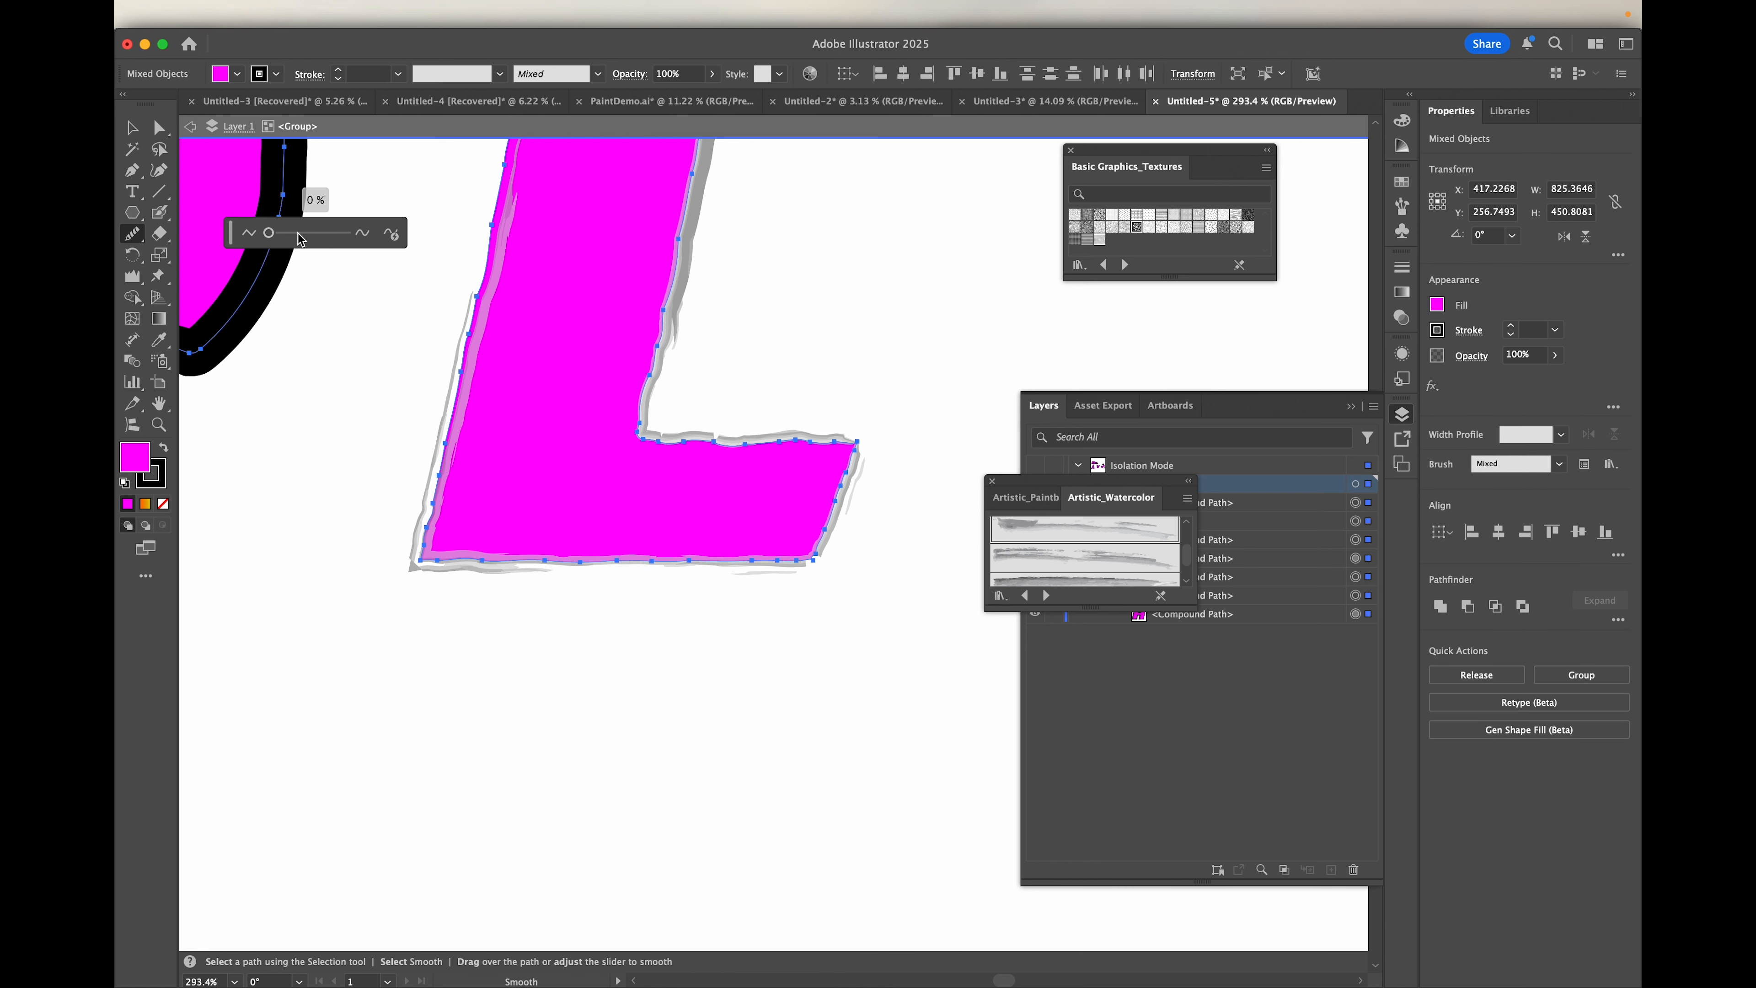
{"action": "left_click", "coordinate": [270, 234]}
Step: Isolate the L's compound path, smooth its outline at 7% with the Smooth tool, and leave isolation mode
{"action": "left_click", "coordinate": [131, 128]}
{"action": "double_click", "coordinate": [682, 470]}
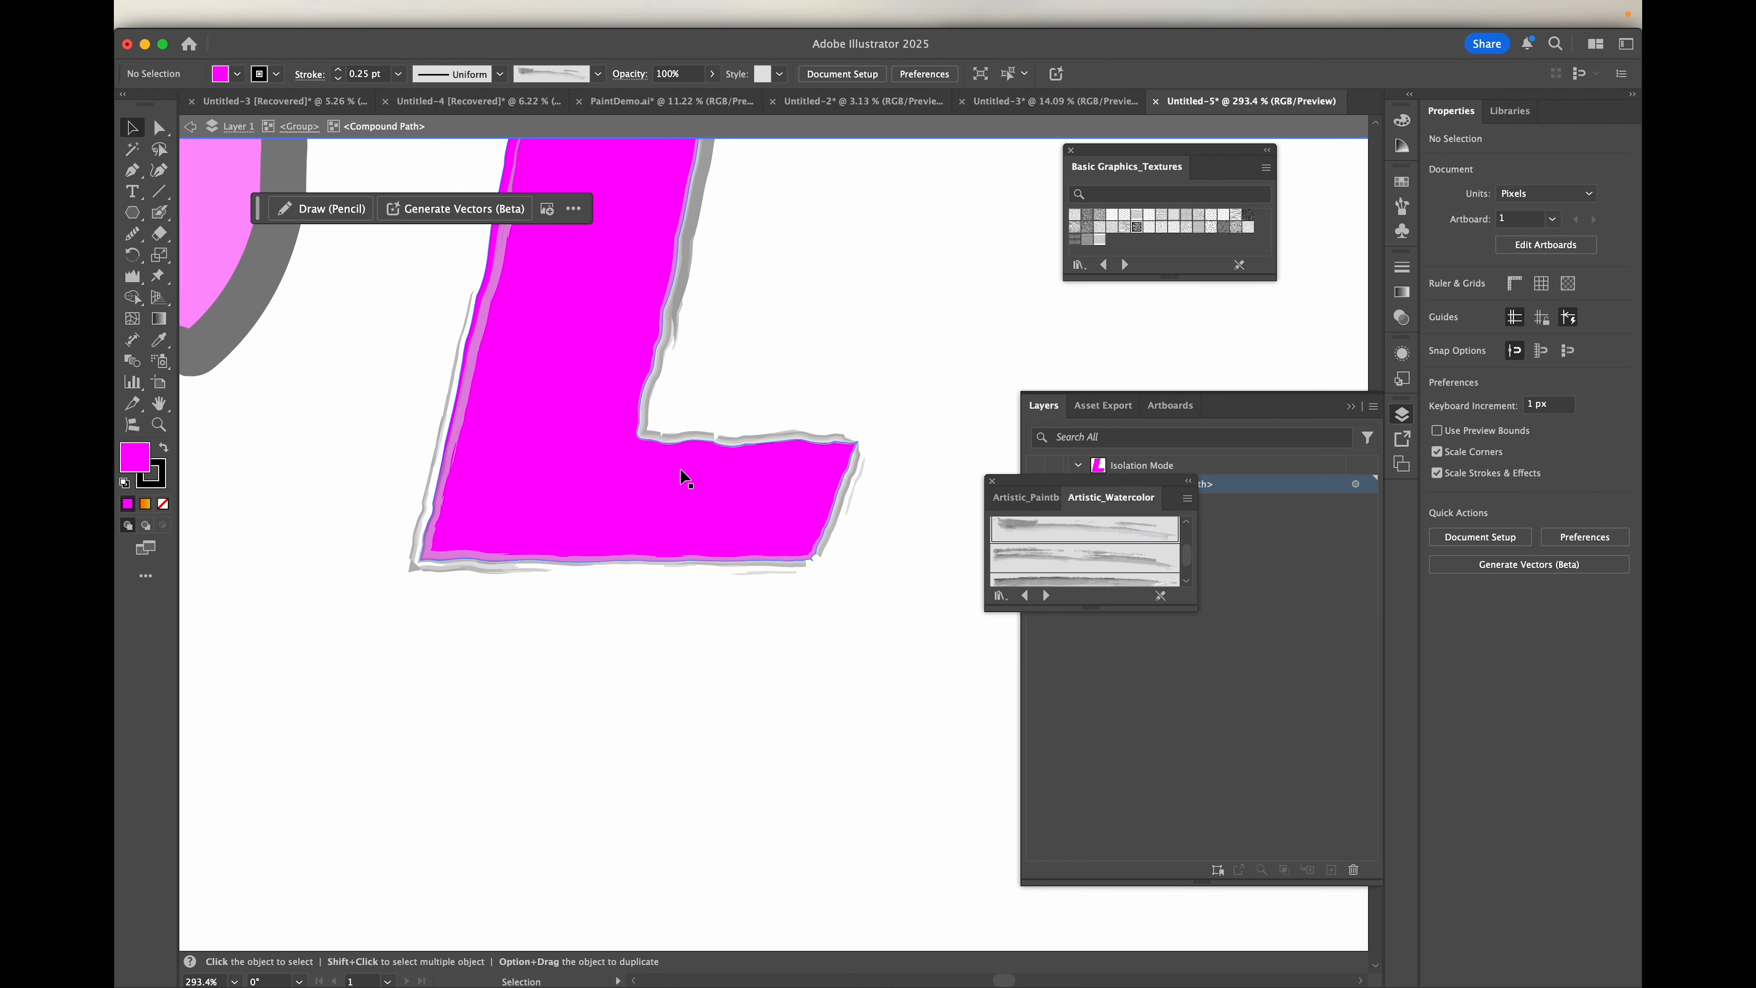
{"action": "left_click", "coordinate": [693, 479]}
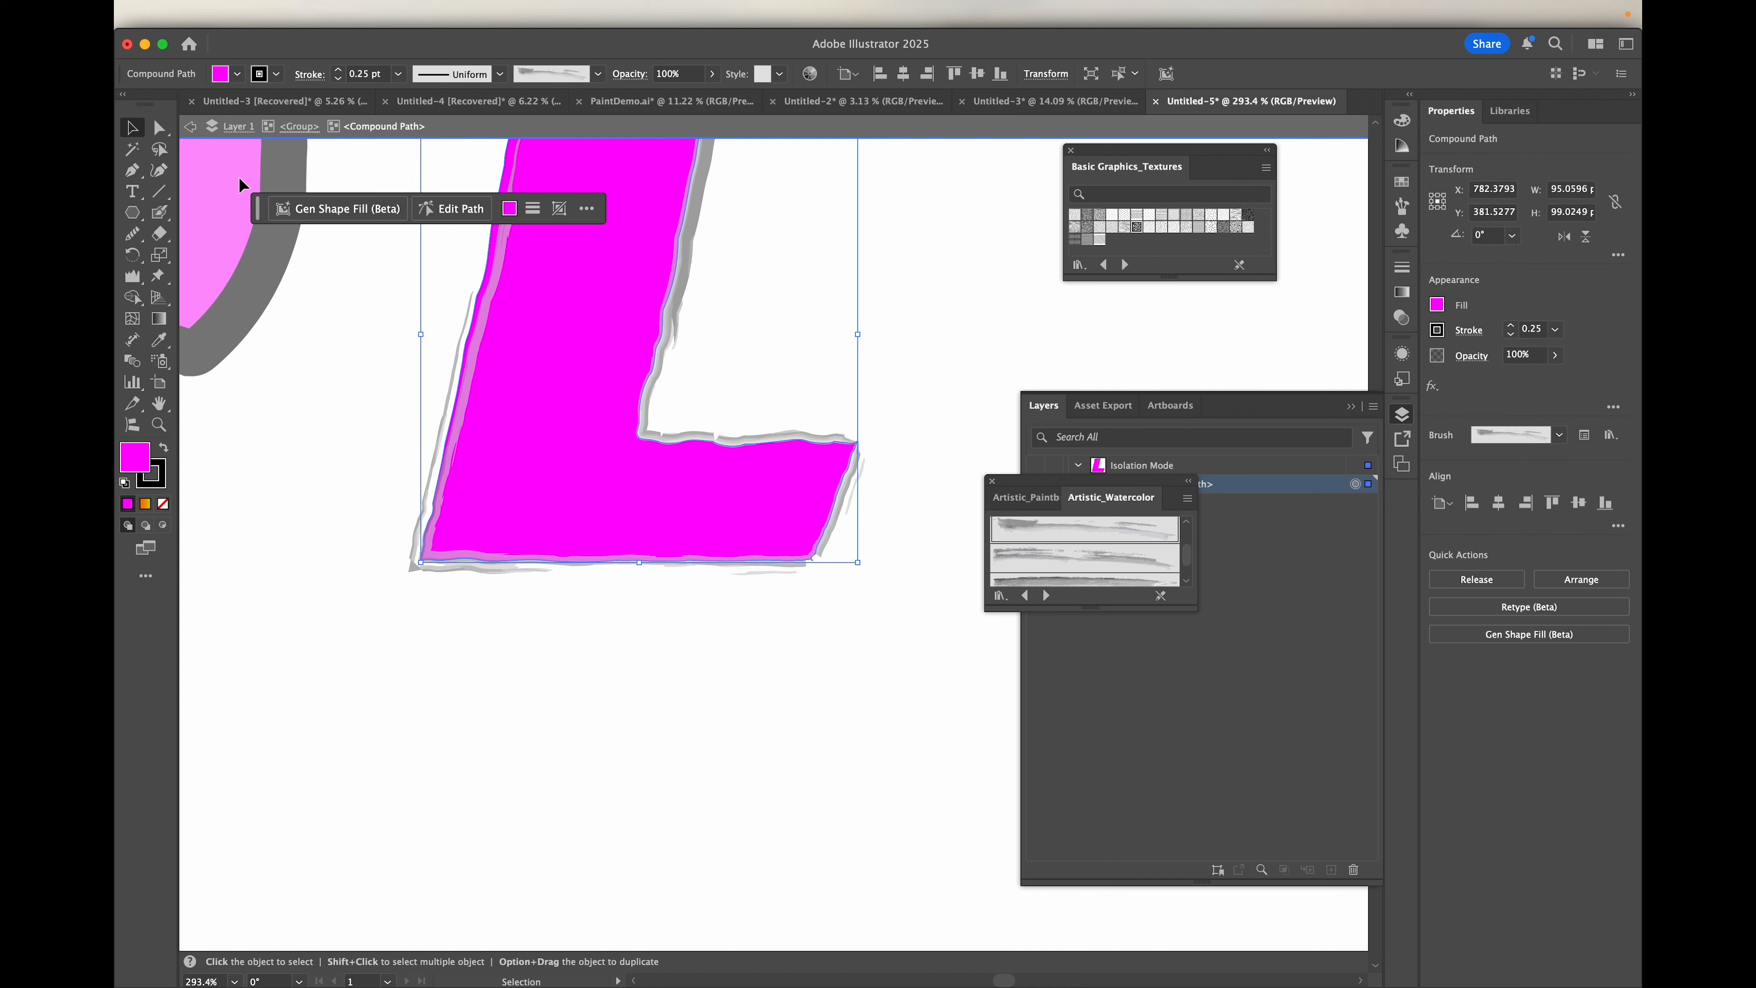
{"action": "left_click", "coordinate": [132, 233]}
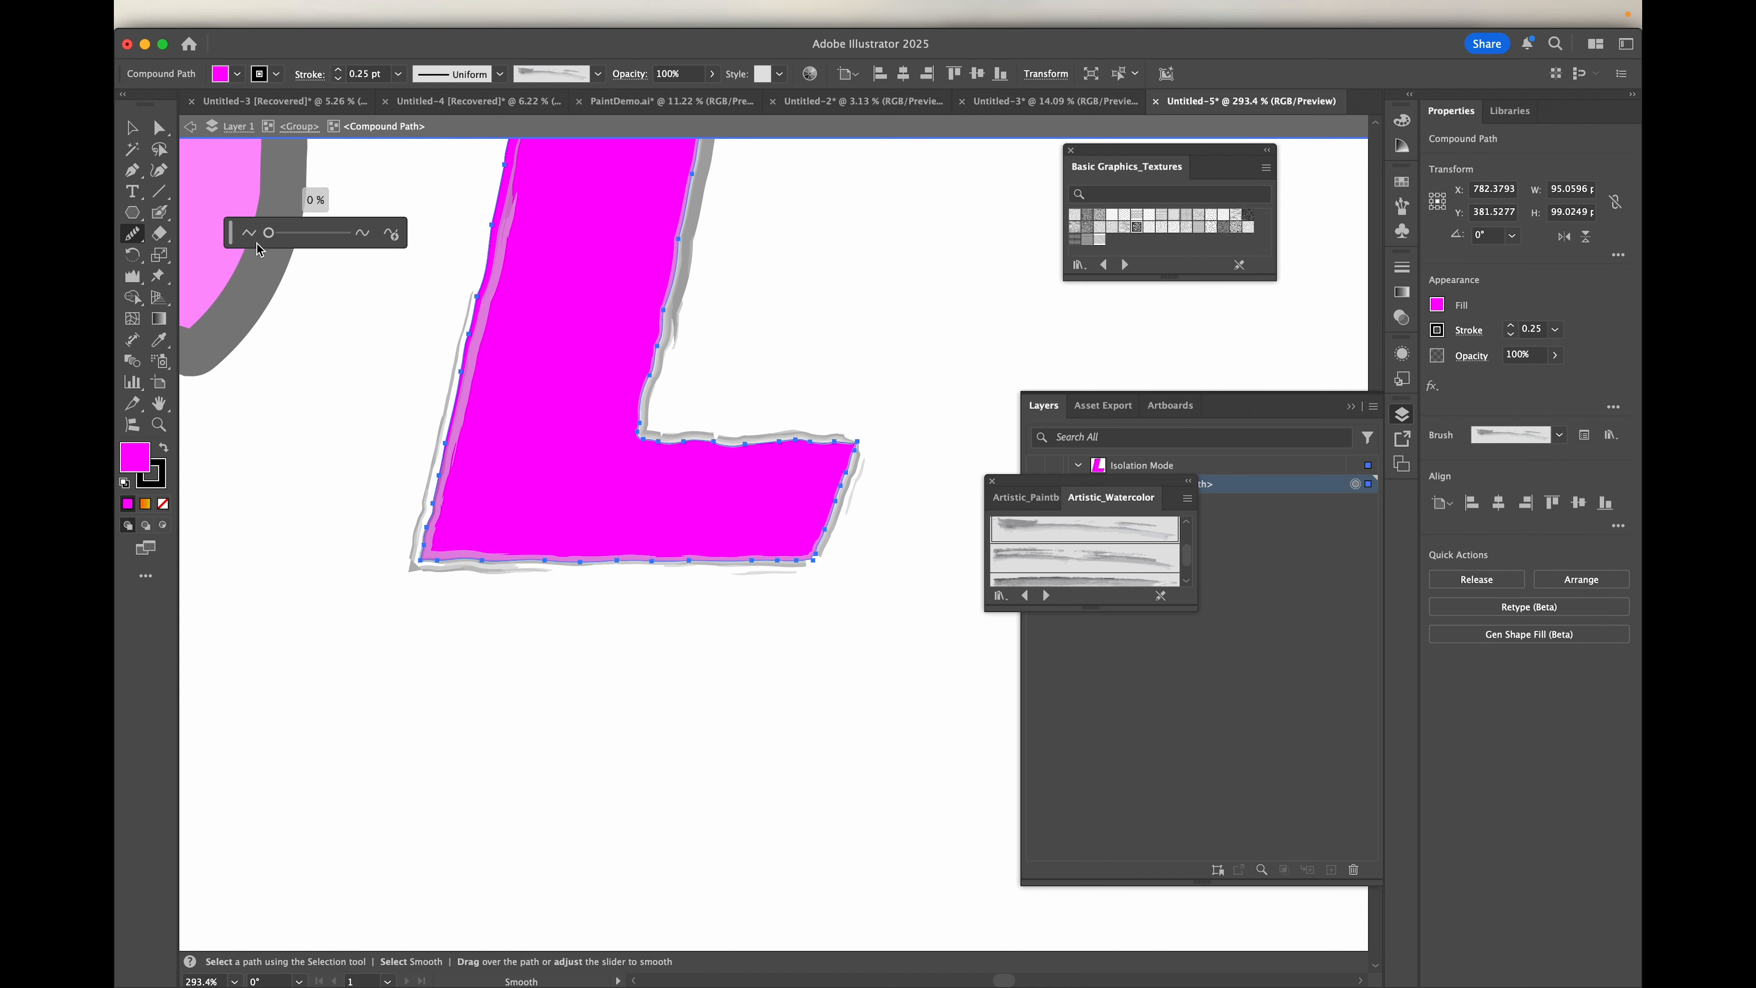
{"action": "left_click_drag", "start_coordinate": [270, 235], "coordinate": [276, 231]}
{"action": "scroll", "coordinate": [549, 478], "scroll_direction": "down", "scroll_amount": 5}
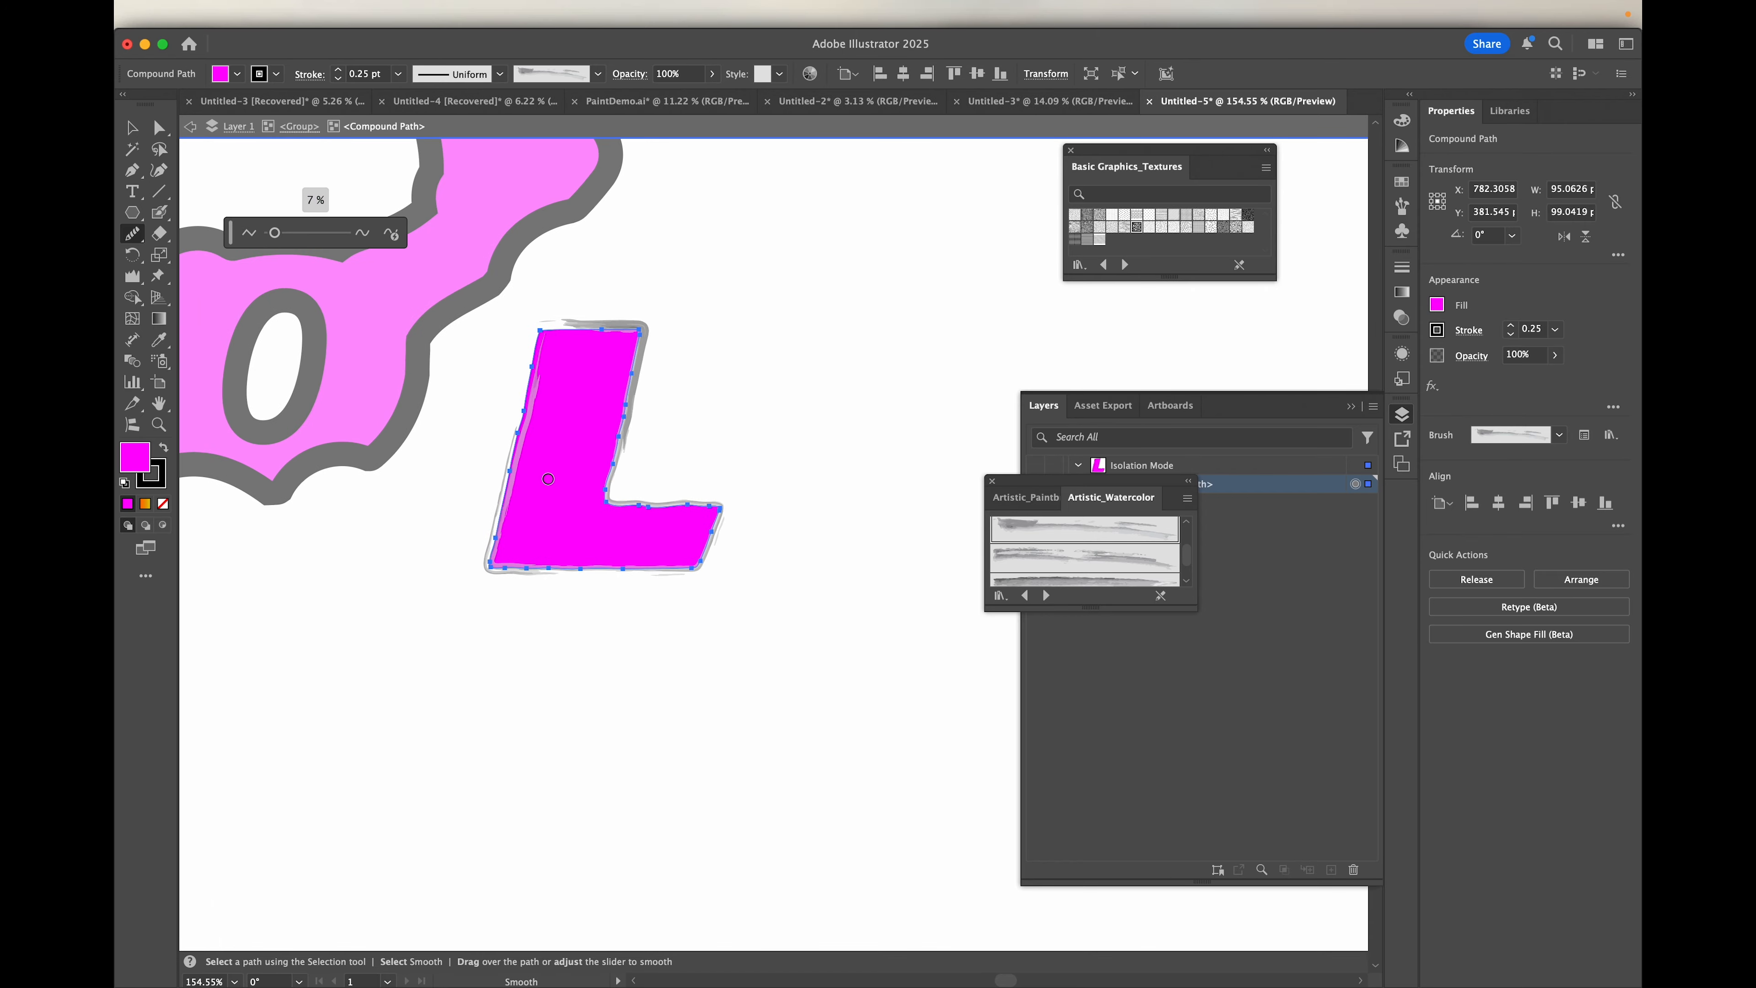
{"action": "key", "text": "v"}
{"action": "double_click", "coordinate": [396, 741]}
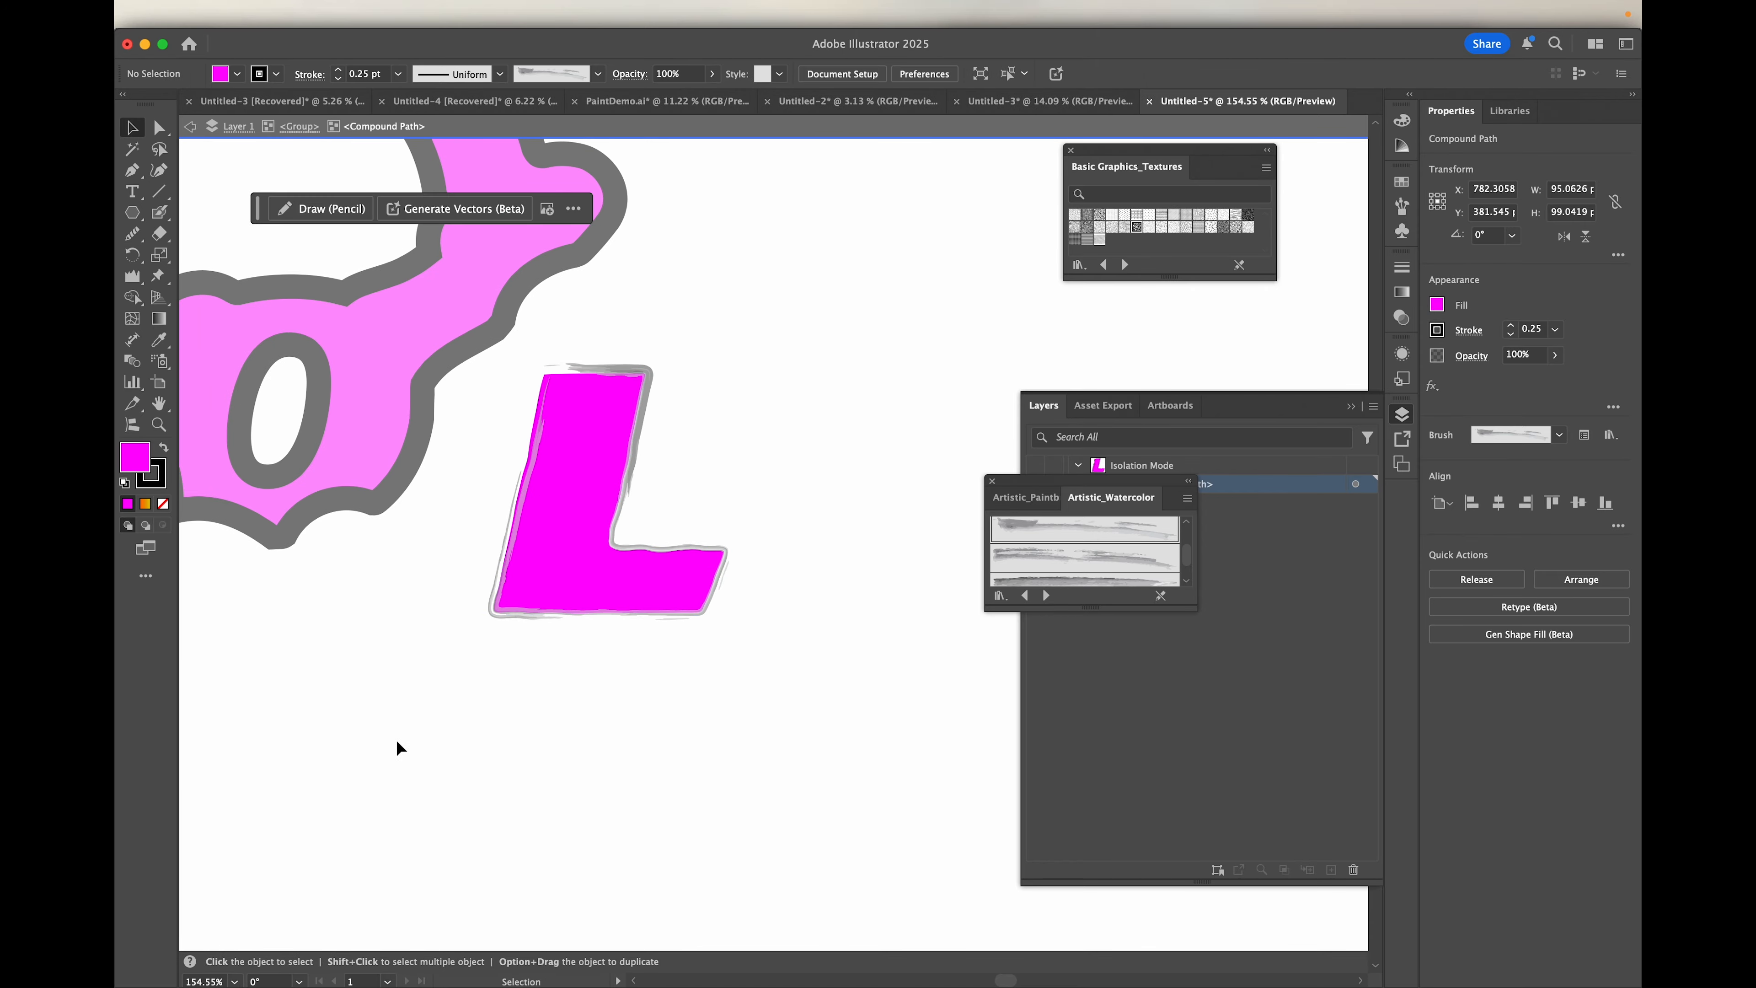
Step: Look over the reshaped A, V, O and L letters and the rest of the artboard
{"action": "scroll", "coordinate": [396, 741], "scroll_direction": "down", "scroll_amount": 8}
{"action": "scroll", "coordinate": [396, 740], "scroll_direction": "down", "scroll_amount": 5}
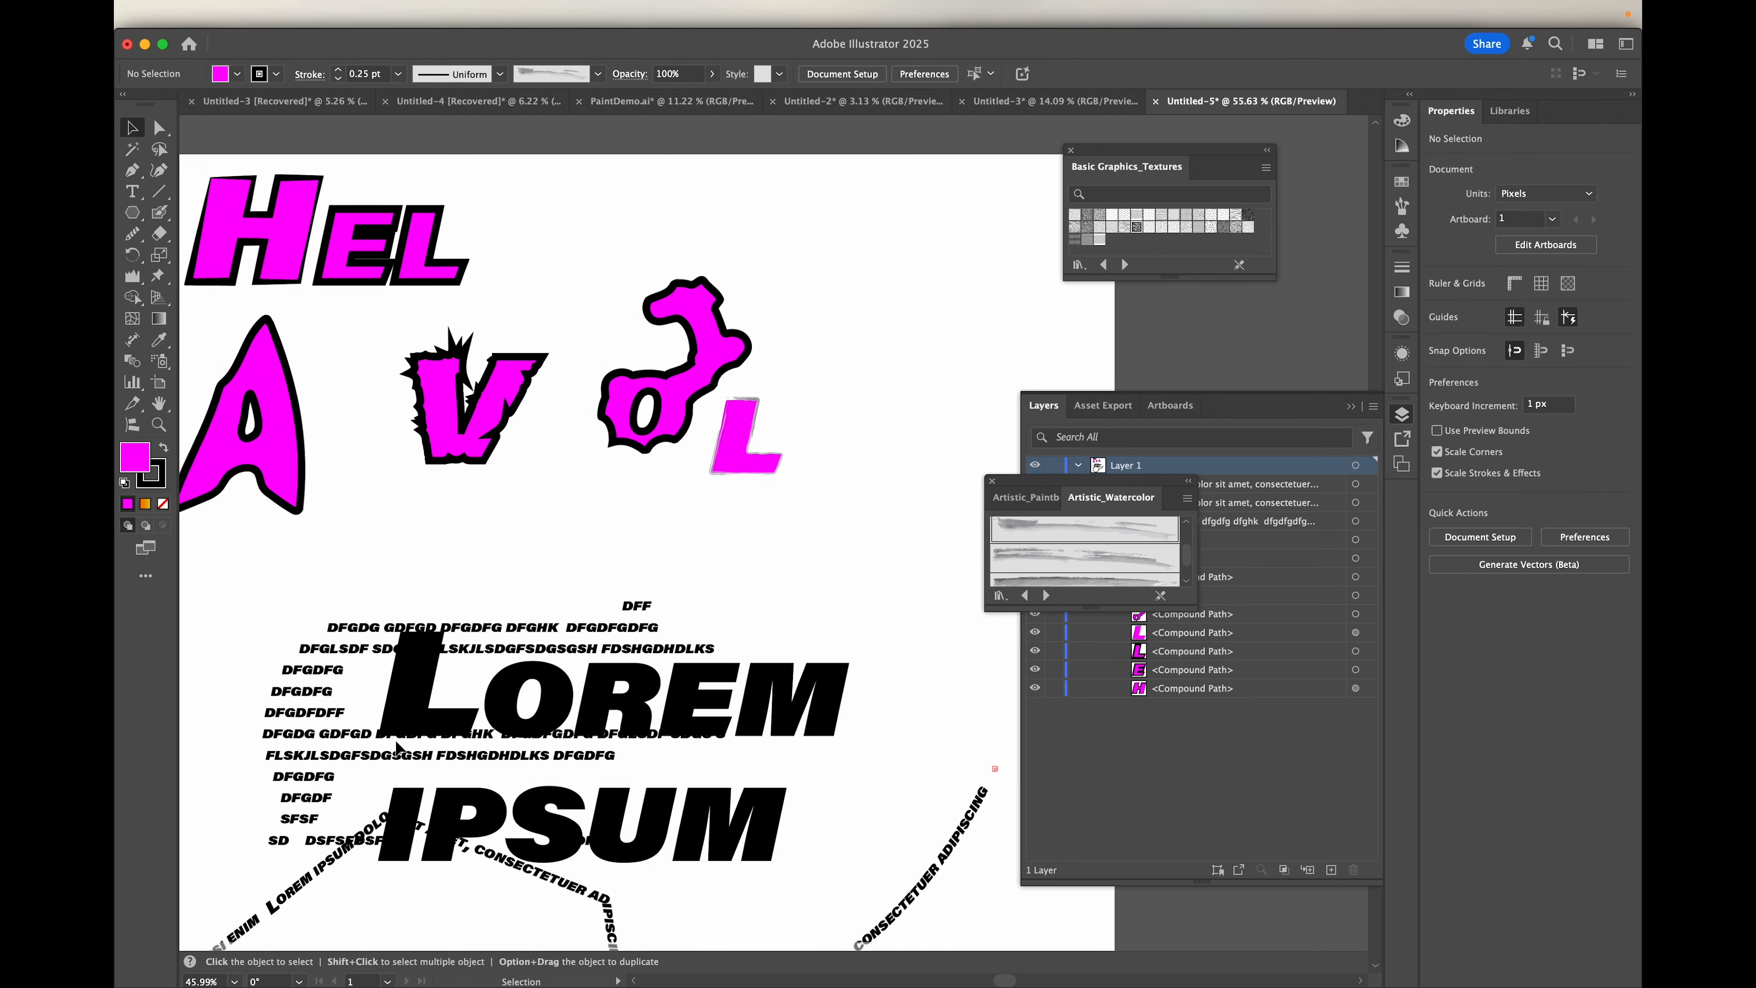
{"action": "scroll", "coordinate": [395, 740], "scroll_direction": "left", "scroll_amount": 1}
{"action": "scroll", "coordinate": [395, 740], "scroll_direction": "up", "scroll_amount": 1}
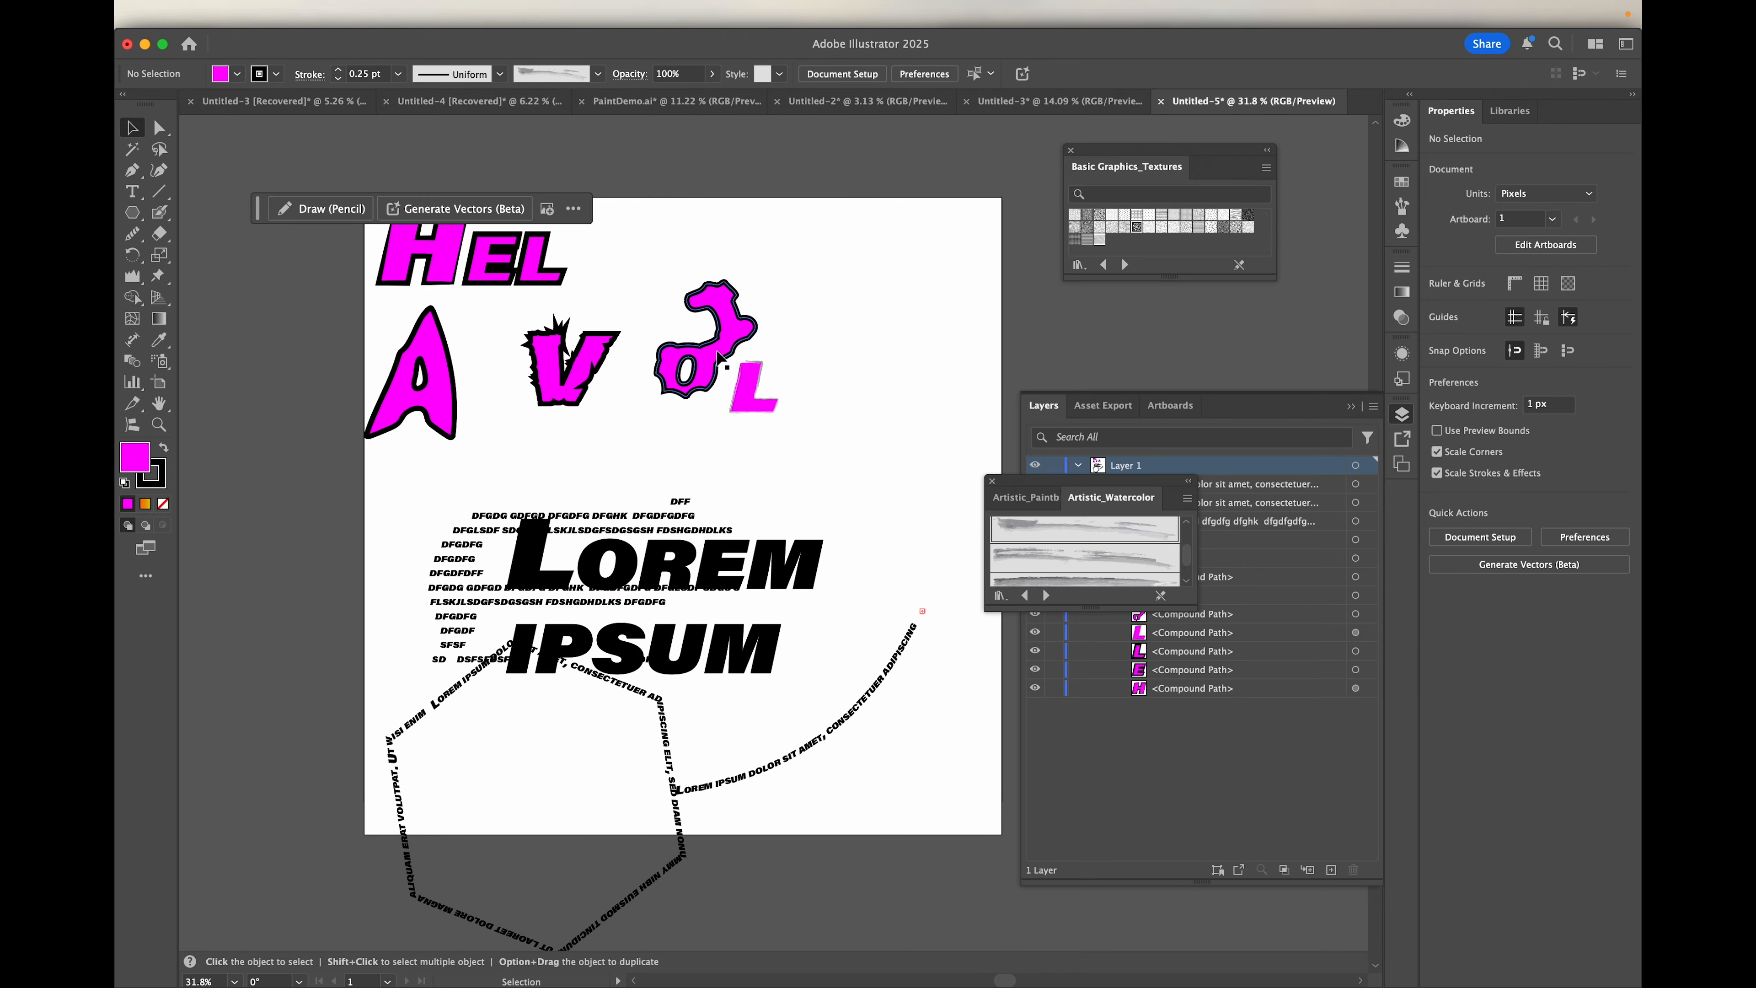
{"action": "scroll", "coordinate": [721, 356], "scroll_direction": "up", "scroll_amount": 6}
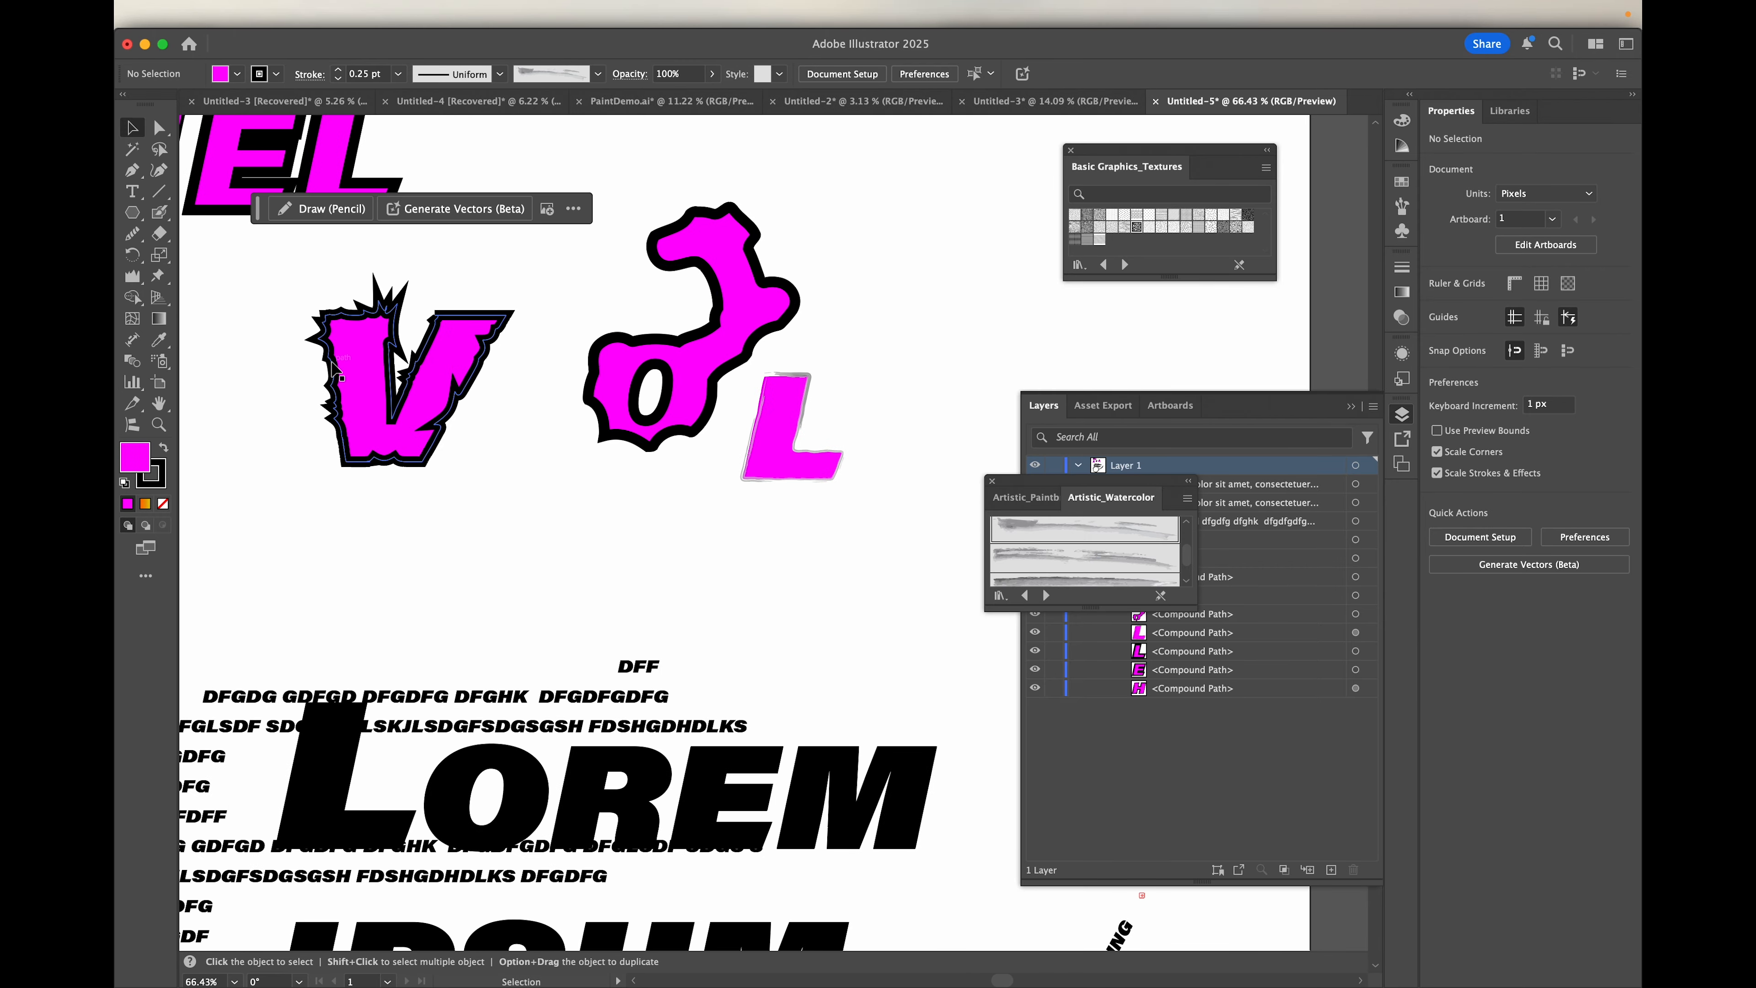
{"action": "scroll", "coordinate": [393, 349], "scroll_direction": "down", "scroll_amount": 4}
{"action": "scroll", "coordinate": [332, 364], "scroll_direction": "left", "scroll_amount": 5}
{"action": "scroll", "coordinate": [332, 364], "scroll_direction": "up", "scroll_amount": 3}
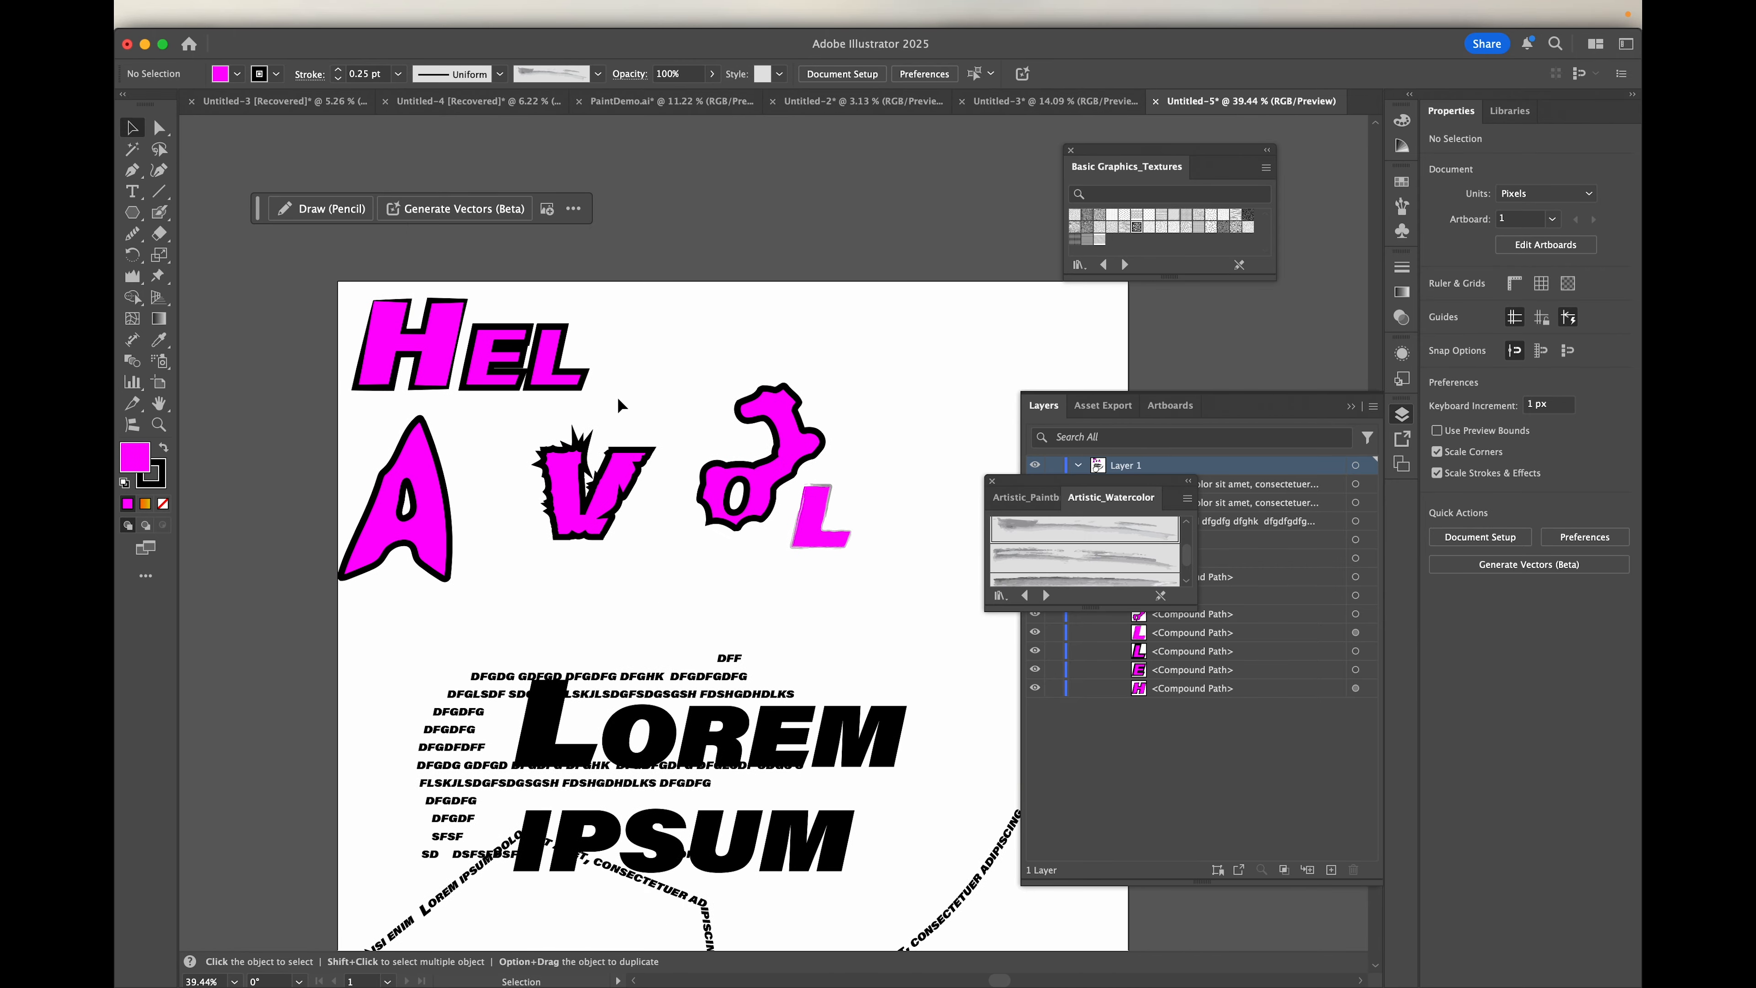
Step: Show the distortion tool set from Width to Wrinkle and examine the reshaped V up close
{"action": "left_click", "coordinate": [132, 275]}
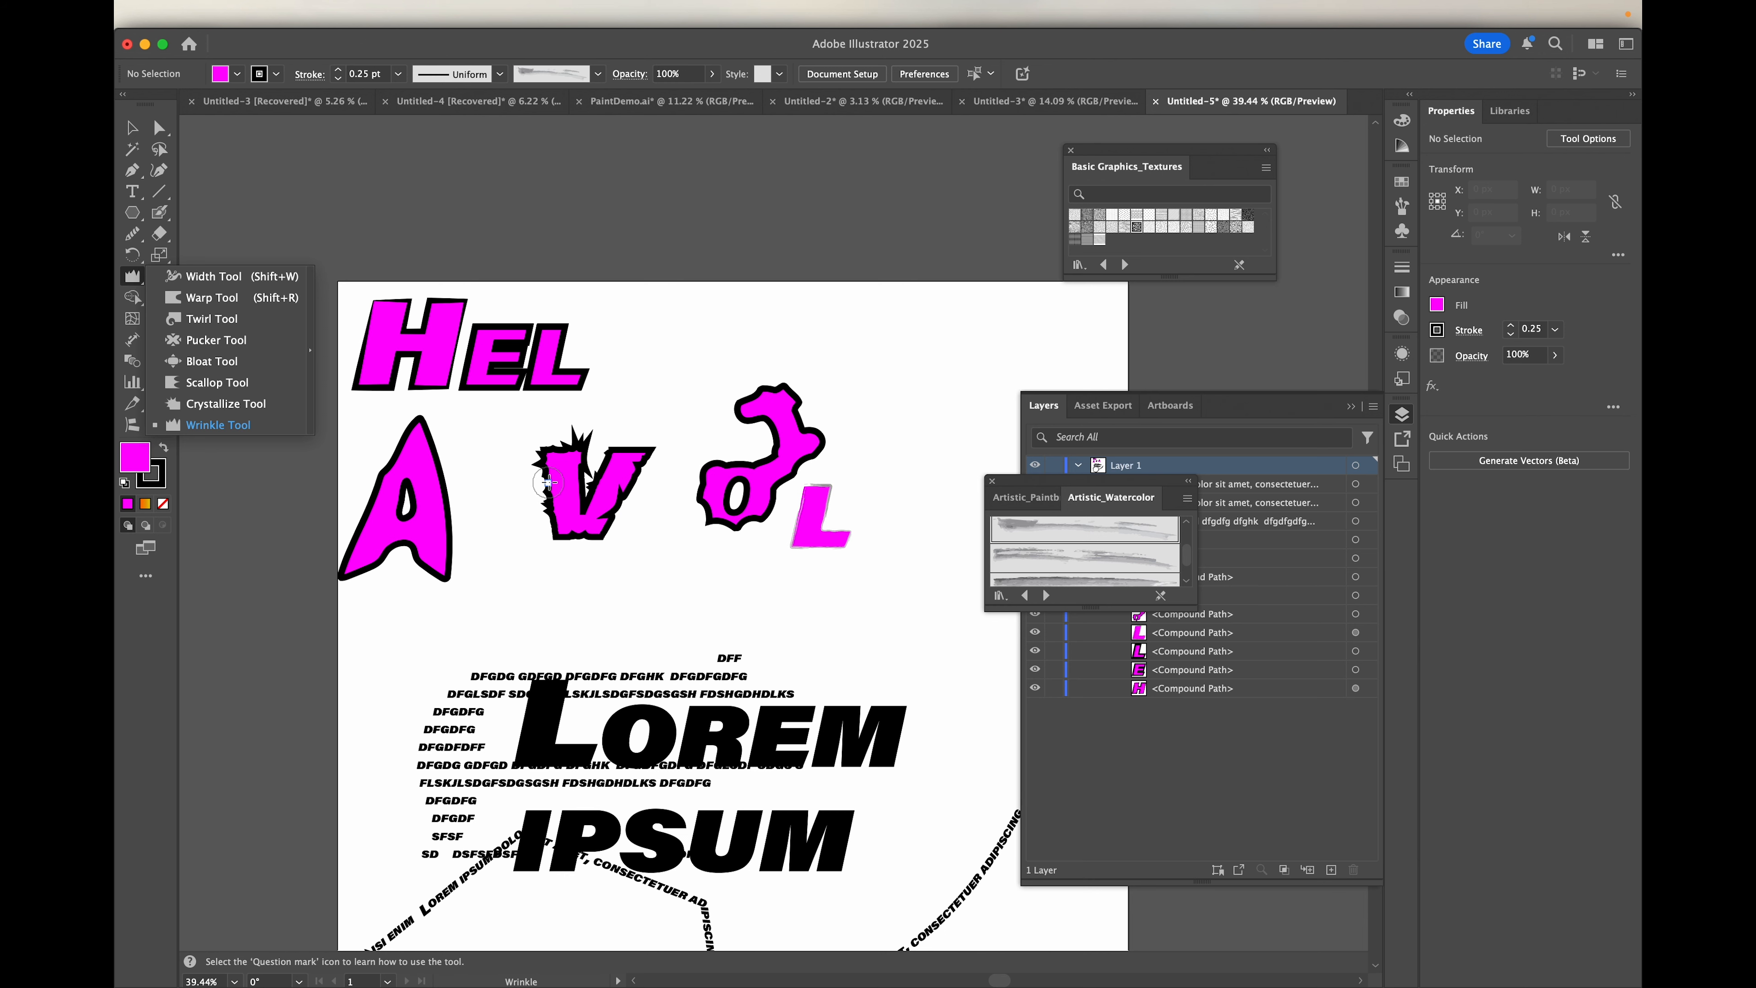
{"action": "scroll", "coordinate": [549, 482], "scroll_direction": "up", "scroll_amount": 5}
{"action": "scroll", "coordinate": [549, 482], "scroll_direction": "up", "scroll_amount": 5}
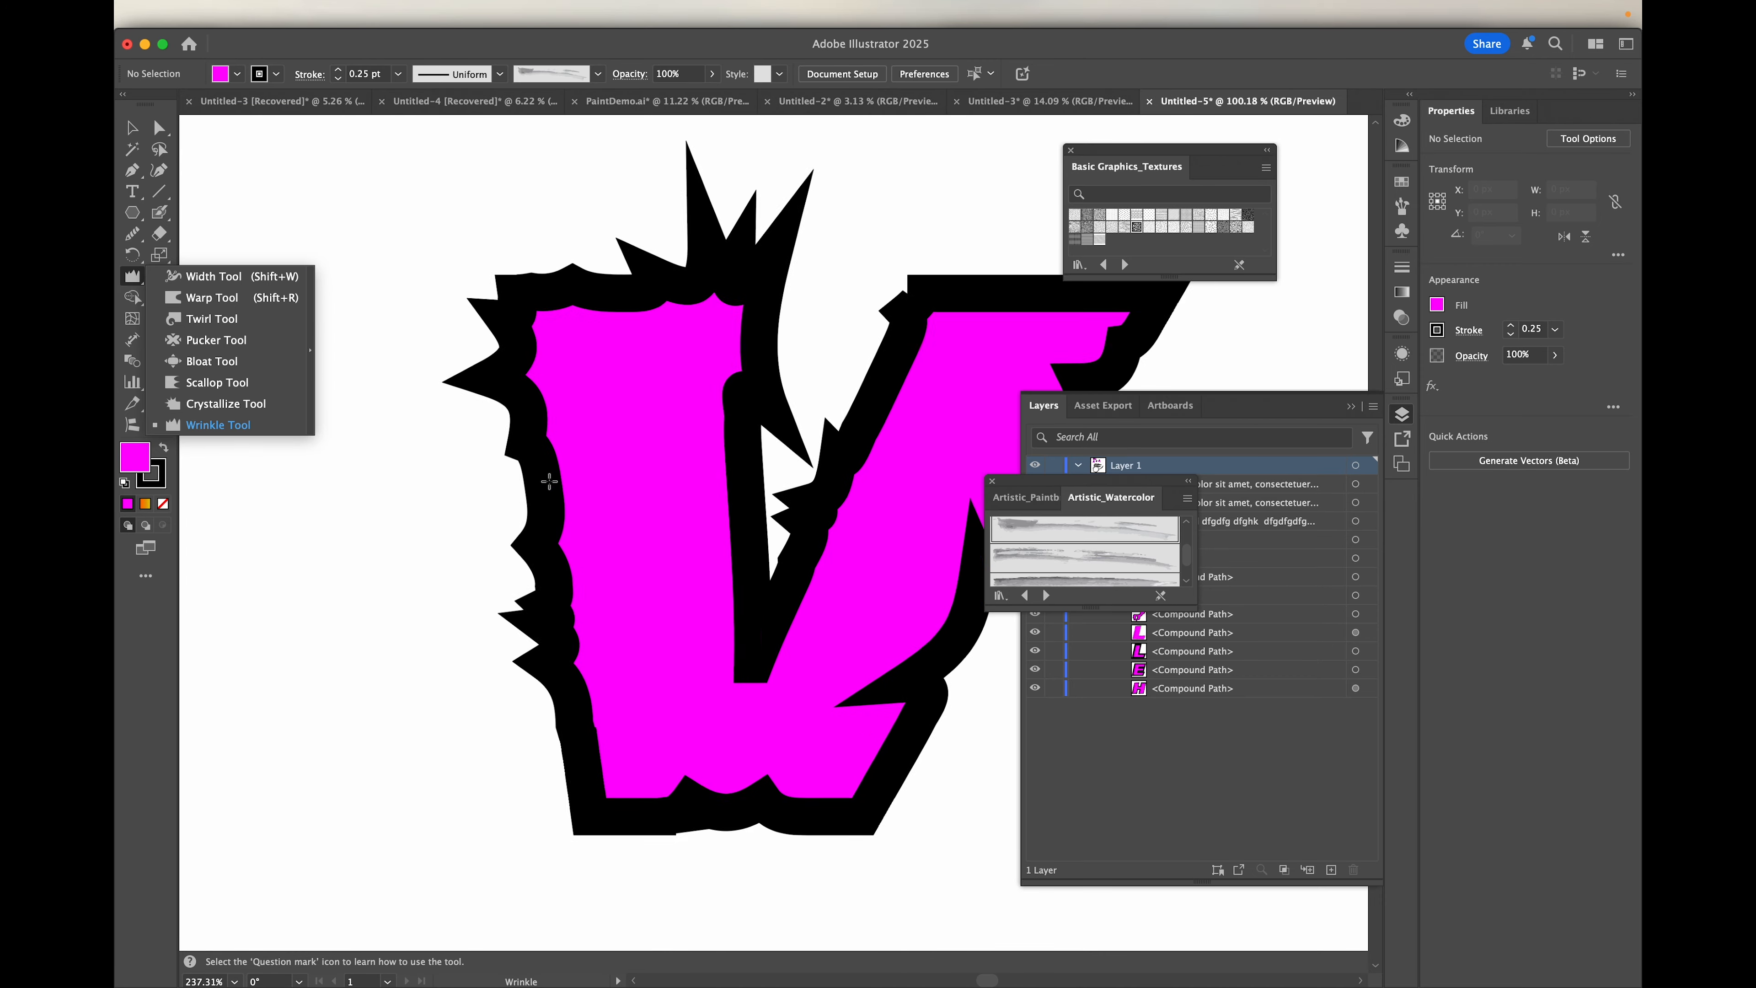
{"action": "scroll", "coordinate": [548, 482], "scroll_direction": "down", "scroll_amount": 5}
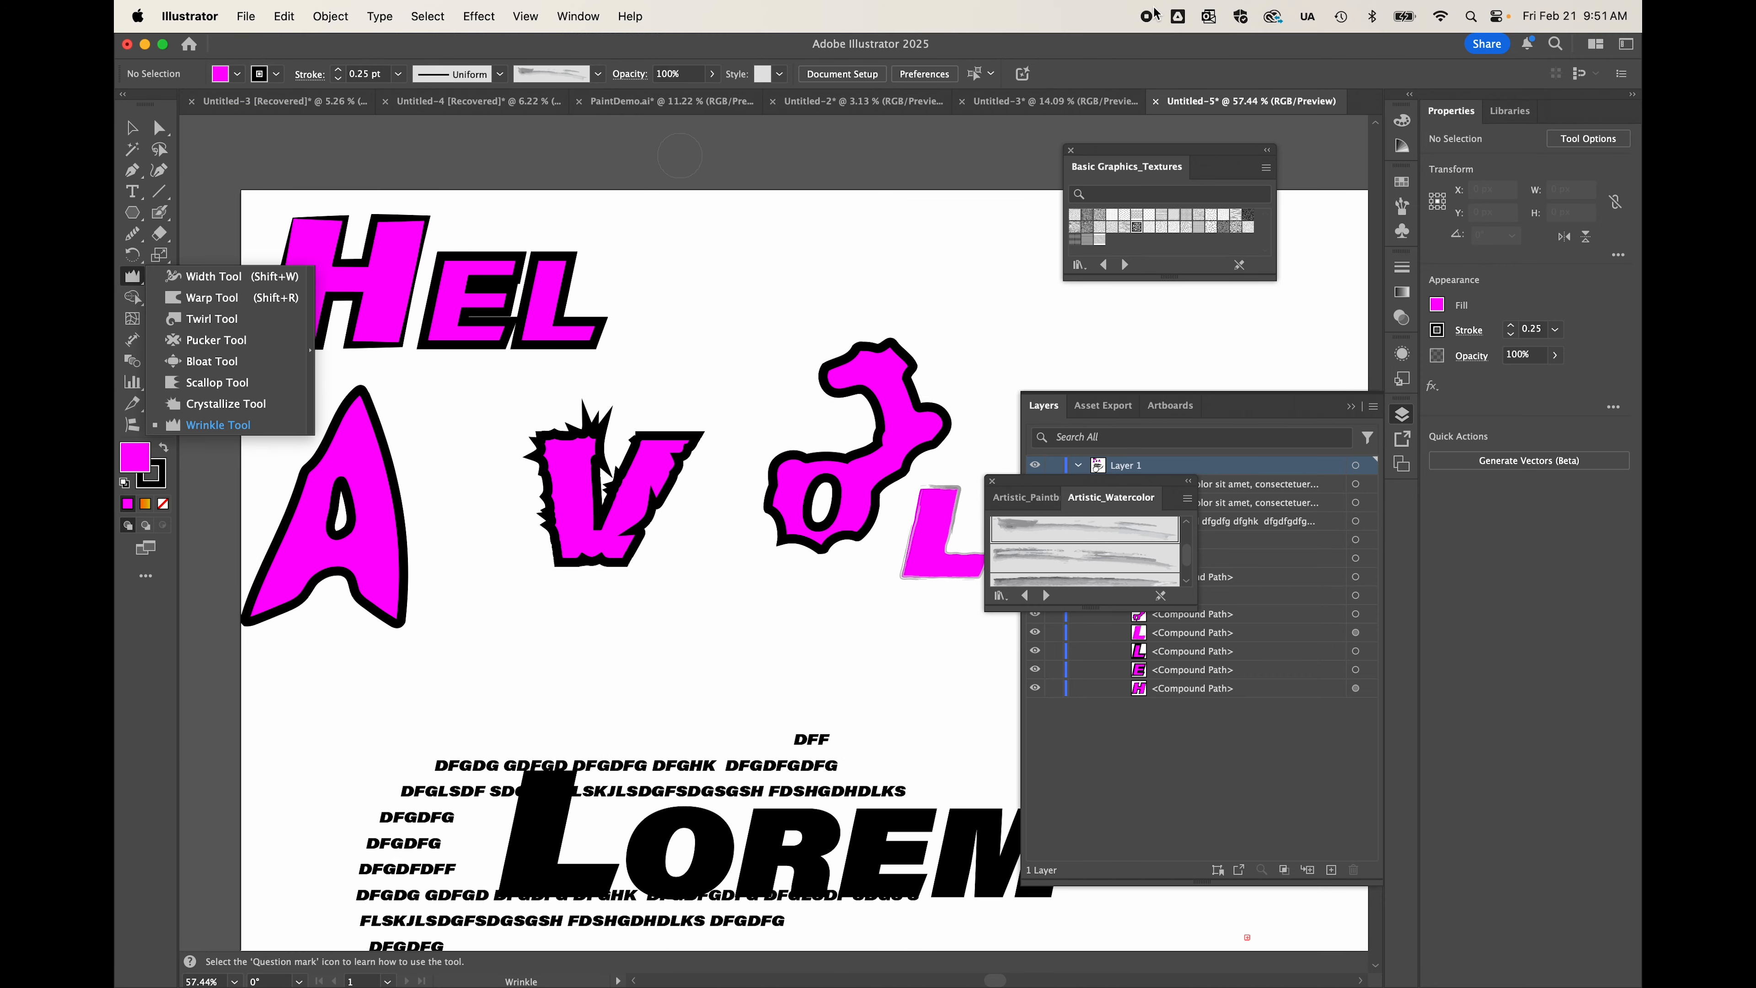